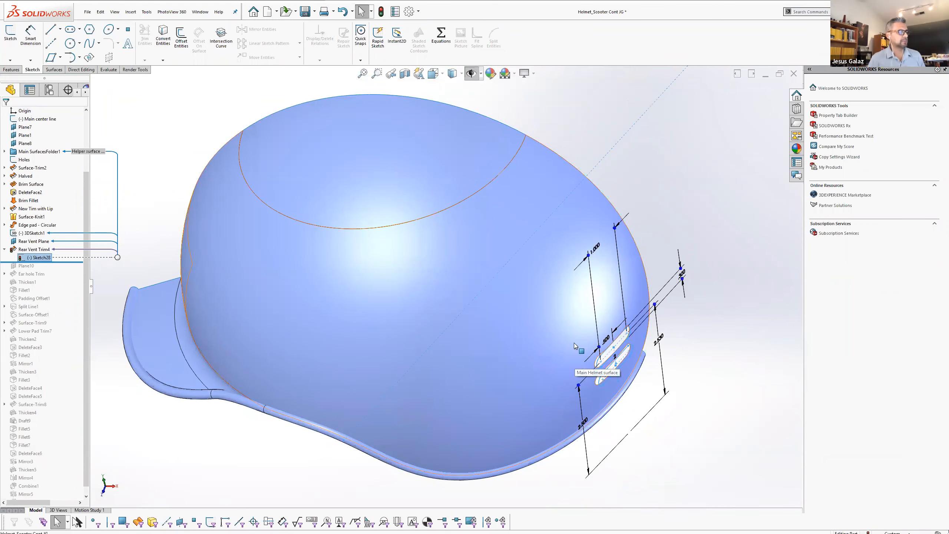
Turn on the display of hidden planes and sketches and open 3DSketch1 for editing
{"action": "left_click", "coordinate": [472, 74]}
{"action": "mouse_move", "coordinate": [615, 321]}
{"action": "middle_mouse_down"}
{"action": "mouse_move", "coordinate": [616, 281]}
{"action": "mouse_move", "coordinate": [542, 295]}
{"action": "mouse_move", "coordinate": [475, 322]}
{"action": "mouse_move", "coordinate": [480, 368]}
{"action": "mouse_move", "coordinate": [499, 369]}
{"action": "mouse_move", "coordinate": [651, 212]}
{"action": "mouse_move", "coordinate": [583, 181]}
{"action": "middle_mouse_up"}
{"action": "scroll", "coordinate": [519, 149], "scroll_direction": "up", "scroll_amount": 4}
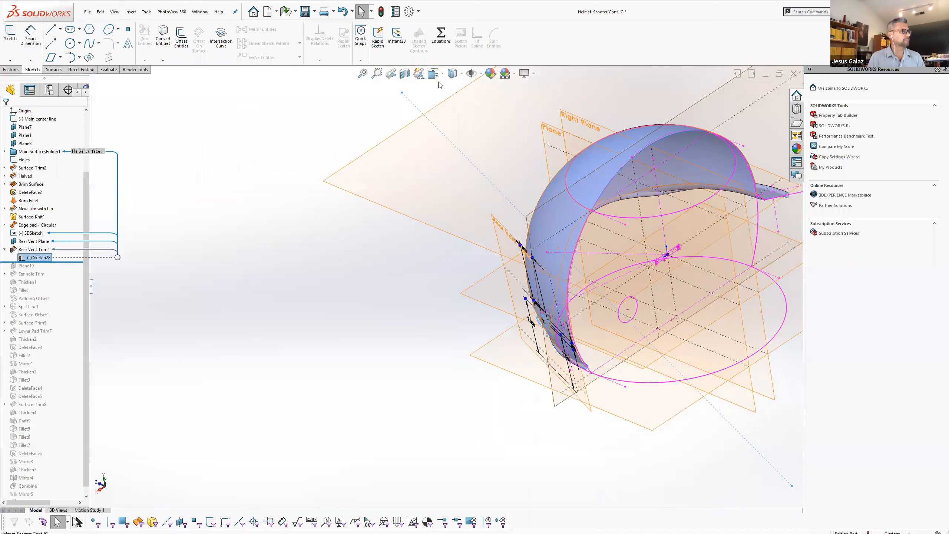
{"action": "left_click", "coordinate": [32, 233]}
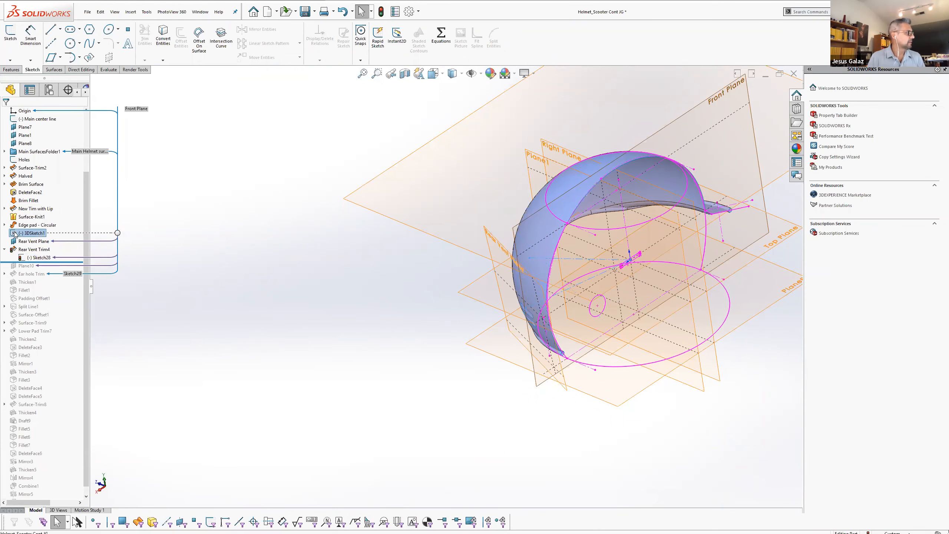
{"action": "right_click", "coordinate": [15, 234]}
{"action": "left_click", "coordinate": [21, 221]}
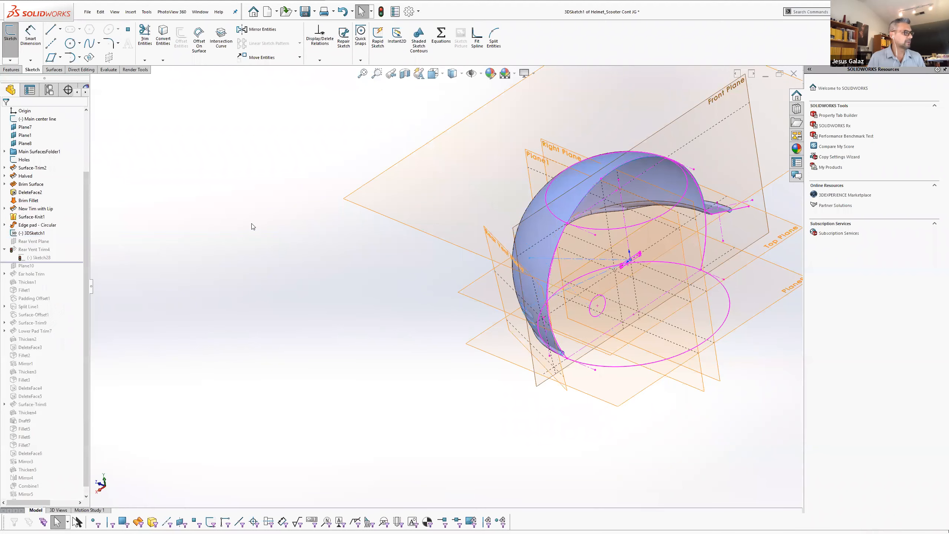
Hide all reference planes while keeping the sketches displayed
{"action": "left_click", "coordinate": [442, 75]}
{"action": "left_click", "coordinate": [481, 73]}
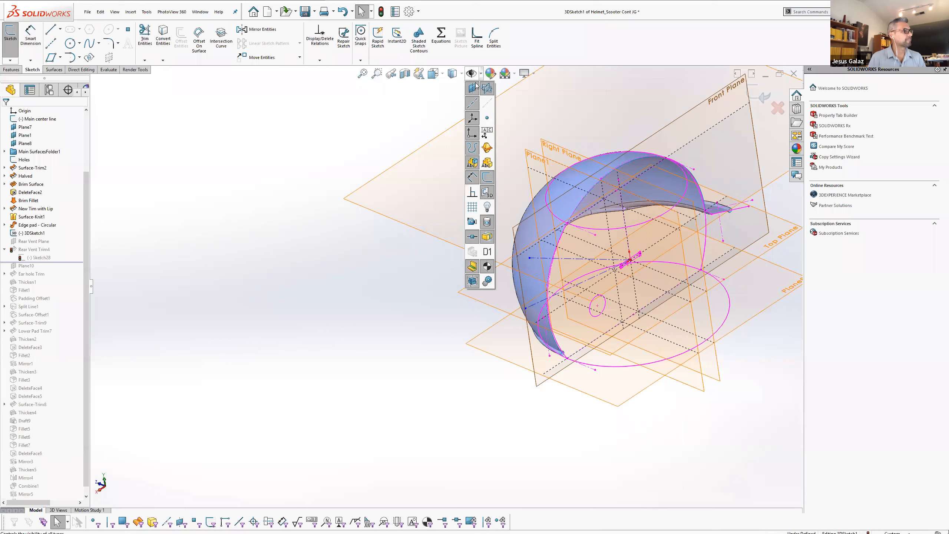
{"action": "left_click", "coordinate": [474, 87]}
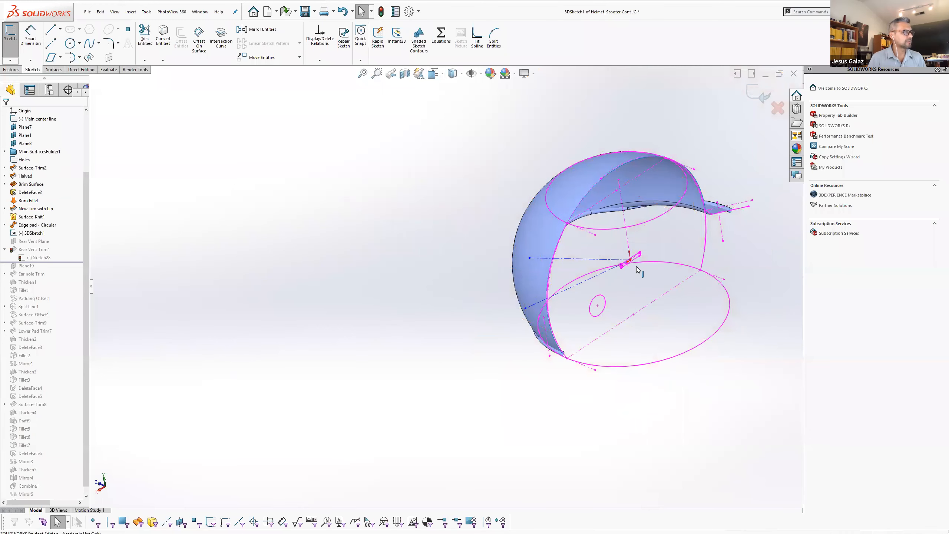
Examine how the existing 3D sketch construction lines run from the origin to the main helmet surface
{"action": "scroll", "coordinate": [663, 250], "scroll_direction": "down", "scroll_amount": 4}
{"action": "middle_click_drag", "start_coordinate": [638, 305], "coordinate": [678, 265]}
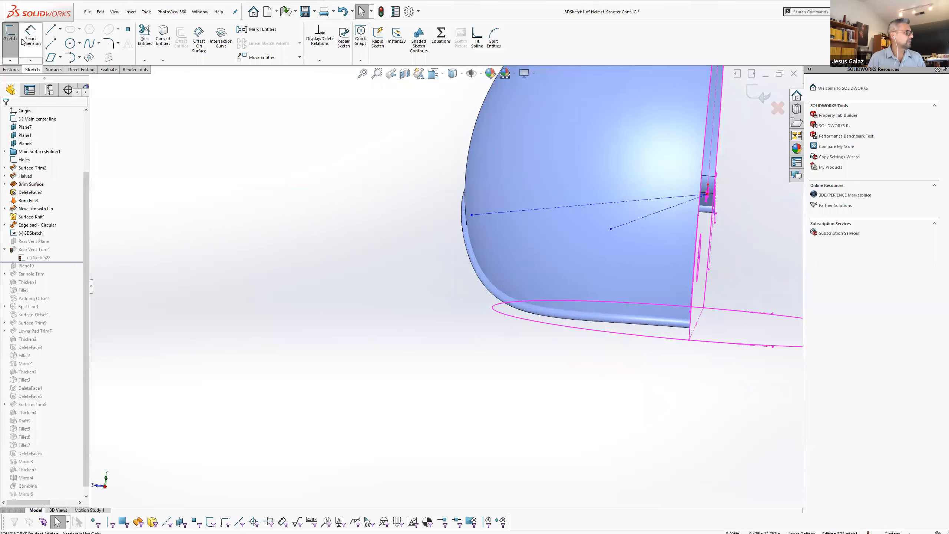
{"action": "mouse_move", "coordinate": [700, 227]}
{"action": "middle_mouse_down"}
{"action": "mouse_move", "coordinate": [576, 198]}
{"action": "mouse_move", "coordinate": [553, 238]}
{"action": "mouse_move", "coordinate": [692, 209]}
{"action": "mouse_move", "coordinate": [527, 266]}
{"action": "middle_mouse_up"}
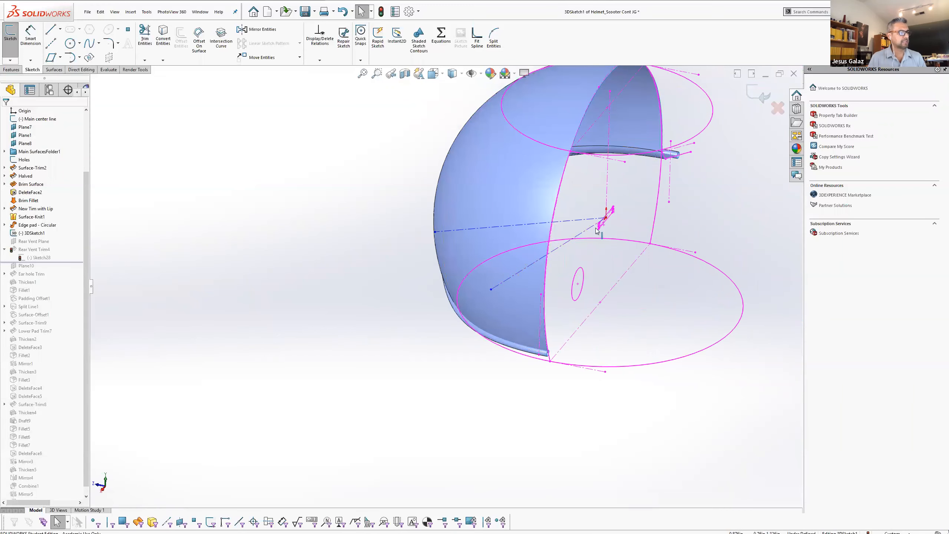
{"action": "left_click", "coordinate": [532, 226]}
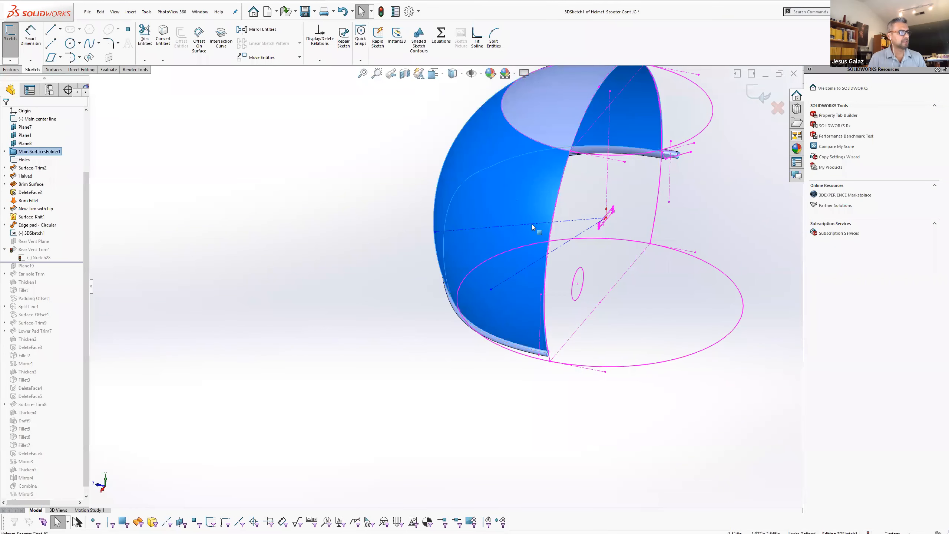
{"action": "mouse_move", "coordinate": [556, 300]}
{"action": "middle_mouse_down"}
{"action": "mouse_move", "coordinate": [515, 303]}
{"action": "mouse_move", "coordinate": [525, 306]}
{"action": "middle_mouse_up"}
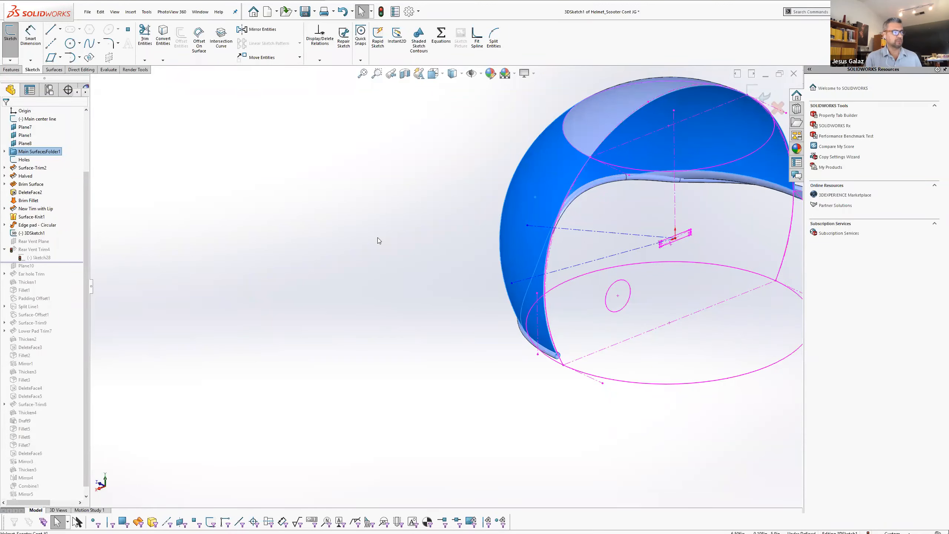
{"action": "scroll", "coordinate": [628, 266], "scroll_direction": "down", "scroll_amount": 2}
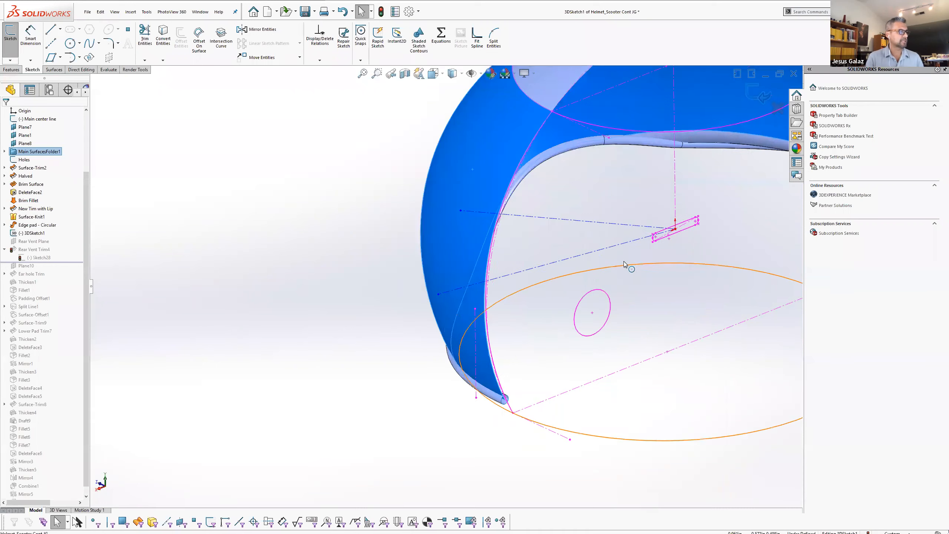
{"action": "middle_click_drag", "start_coordinate": [554, 248], "coordinate": [559, 216]}
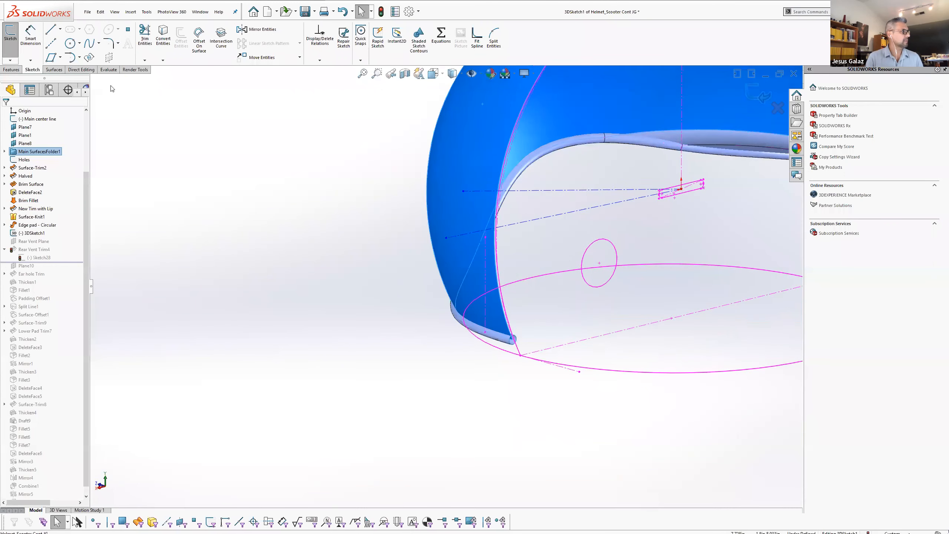
Sketch a construction line about 3.98 long from the origin toward the upper rear of the helmet
{"action": "left_click", "coordinate": [50, 43]}
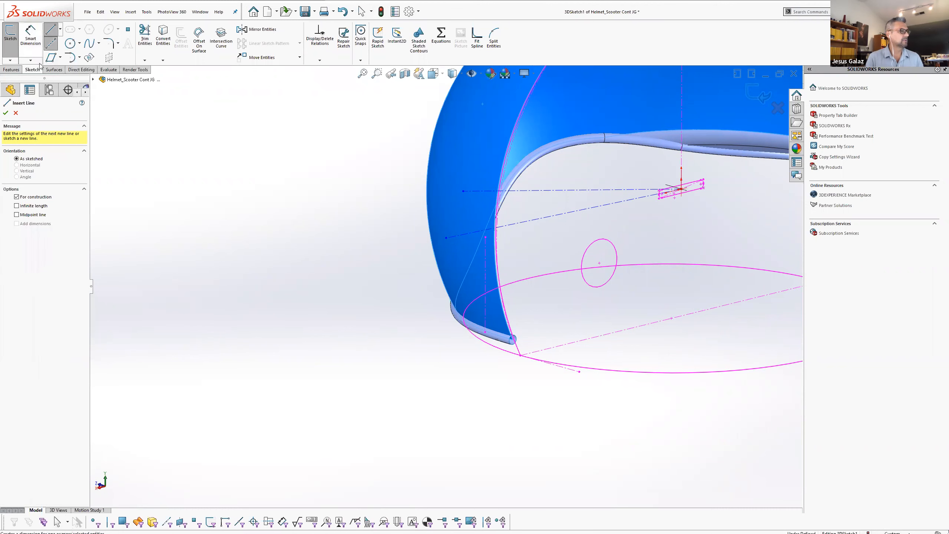
{"action": "middle_click_drag", "start_coordinate": [637, 225], "coordinate": [659, 240]}
{"action": "key", "text": "f"}
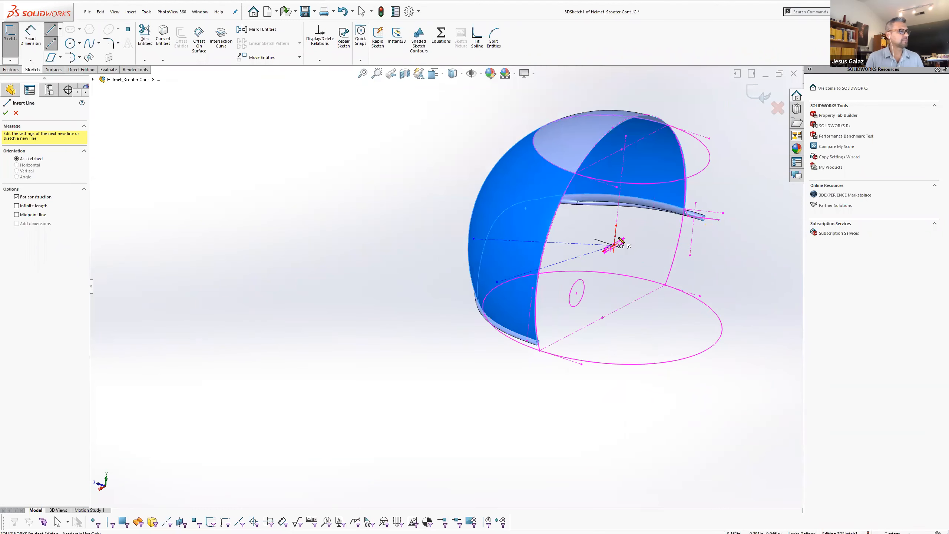
{"action": "scroll", "coordinate": [595, 257], "scroll_direction": "down", "scroll_amount": 2}
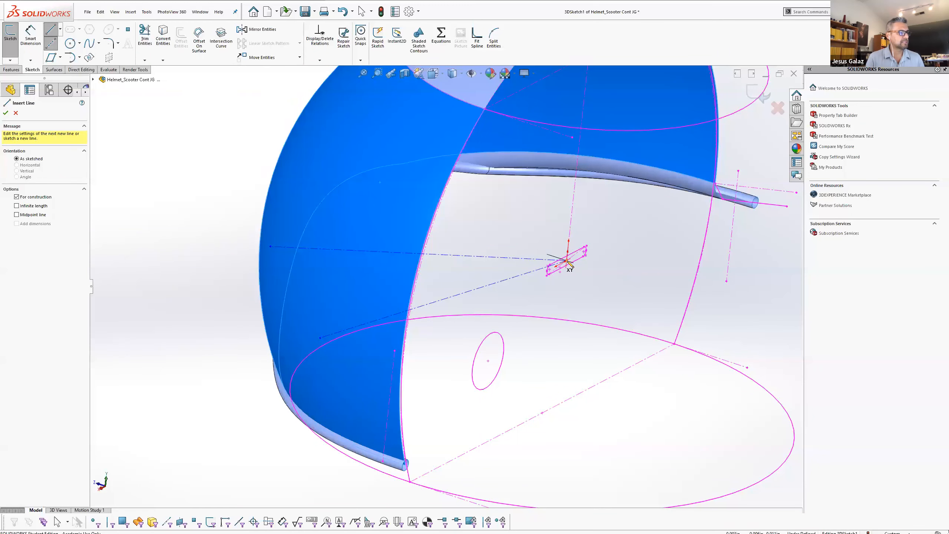
{"action": "left_click", "coordinate": [568, 262]}
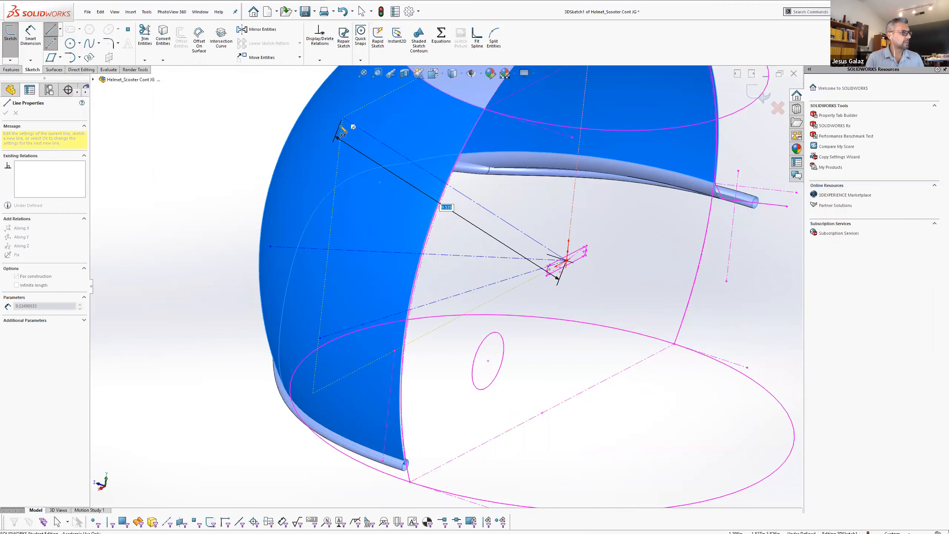
{"action": "middle_click_drag", "start_coordinate": [382, 180], "coordinate": [267, 145]}
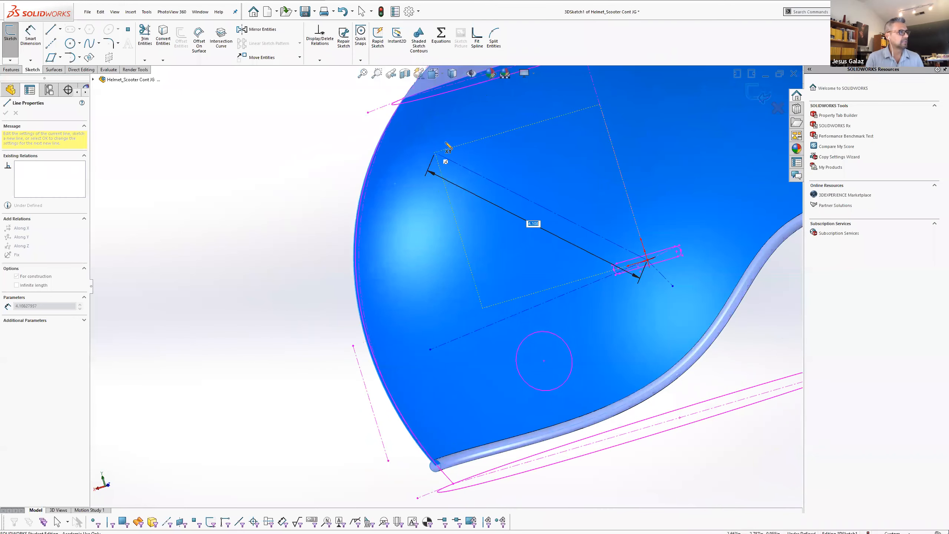
{"action": "left_click", "coordinate": [453, 137]}
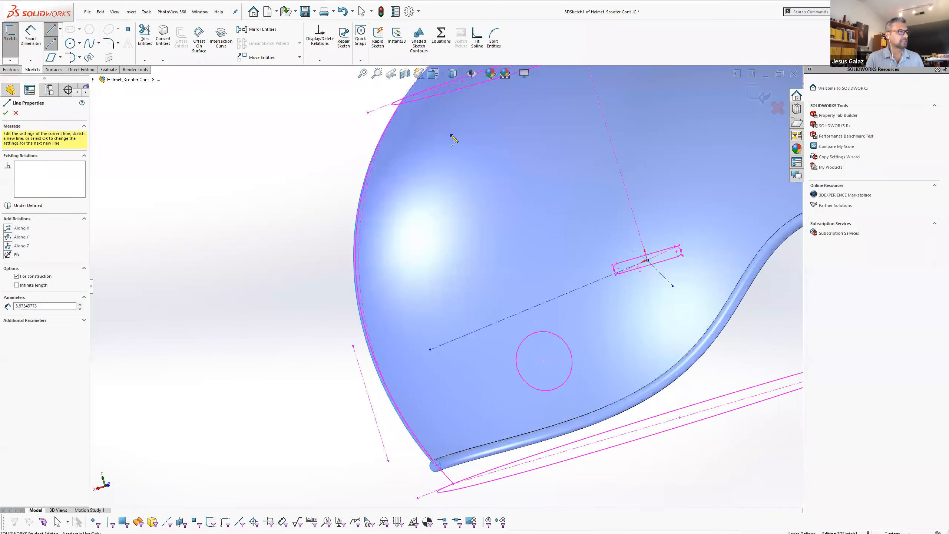
{"action": "left_click", "coordinate": [56, 42]}
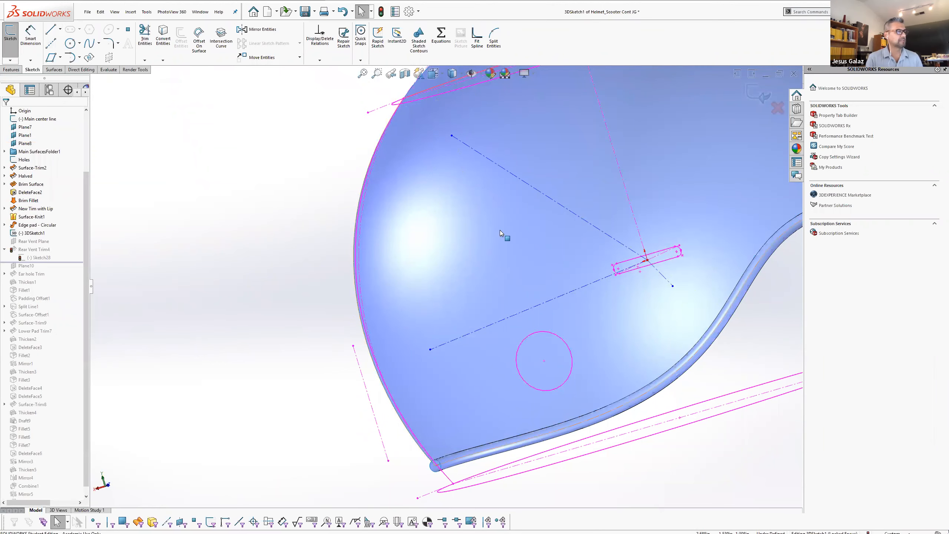
Constrain the new construction line's free end point to the main helmet surface with an On Surface relation
{"action": "key", "text": "f"}
{"action": "mouse_move", "coordinate": [381, 256]}
{"action": "middle_mouse_down"}
{"action": "mouse_move", "coordinate": [505, 212]}
{"action": "mouse_move", "coordinate": [543, 216]}
{"action": "mouse_move", "coordinate": [307, 255]}
{"action": "middle_mouse_up"}
{"action": "middle_click_drag", "start_coordinate": [404, 247], "coordinate": [202, 231]}
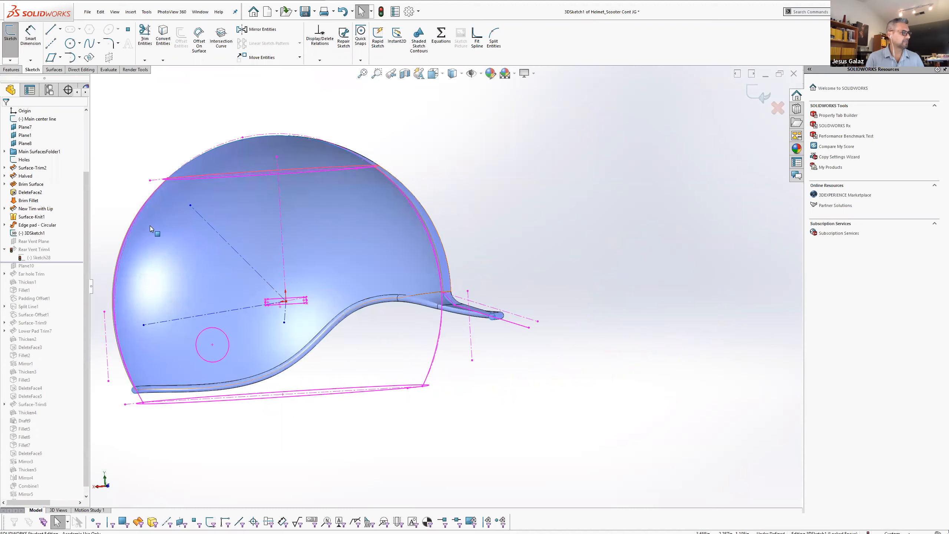
{"action": "scroll", "coordinate": [150, 225], "scroll_direction": "down", "scroll_amount": 3}
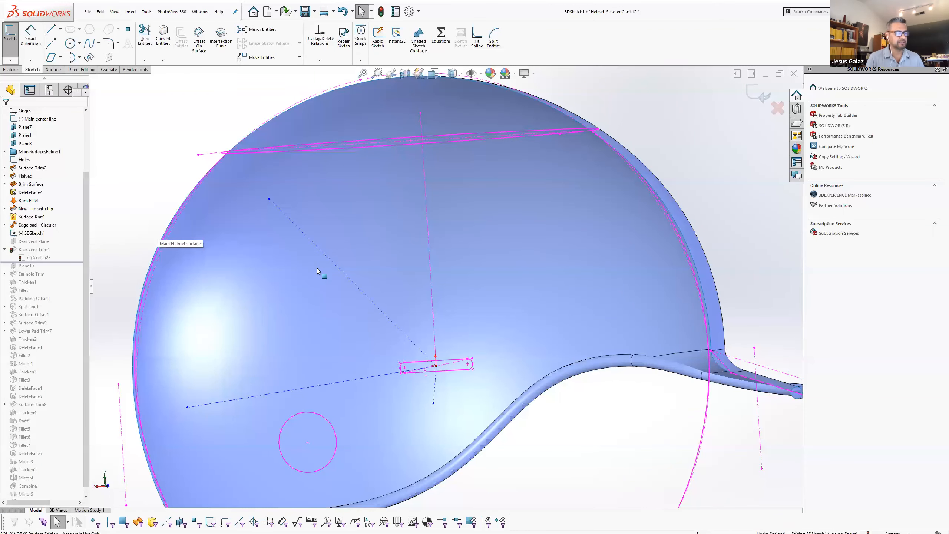
{"action": "middle_click_drag", "start_coordinate": [271, 266], "coordinate": [368, 227]}
{"action": "scroll", "coordinate": [368, 227], "scroll_direction": "up", "scroll_amount": 1}
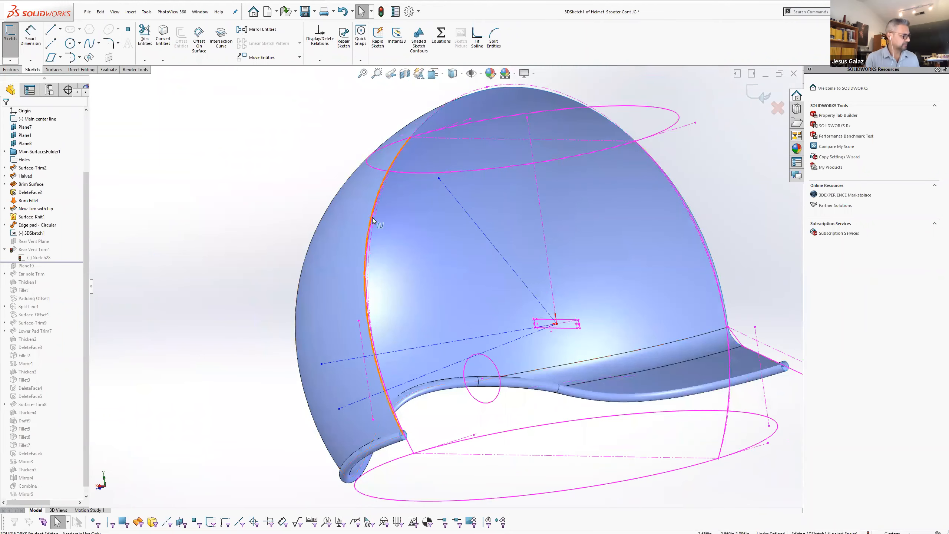
{"action": "left_click", "coordinate": [439, 179]}
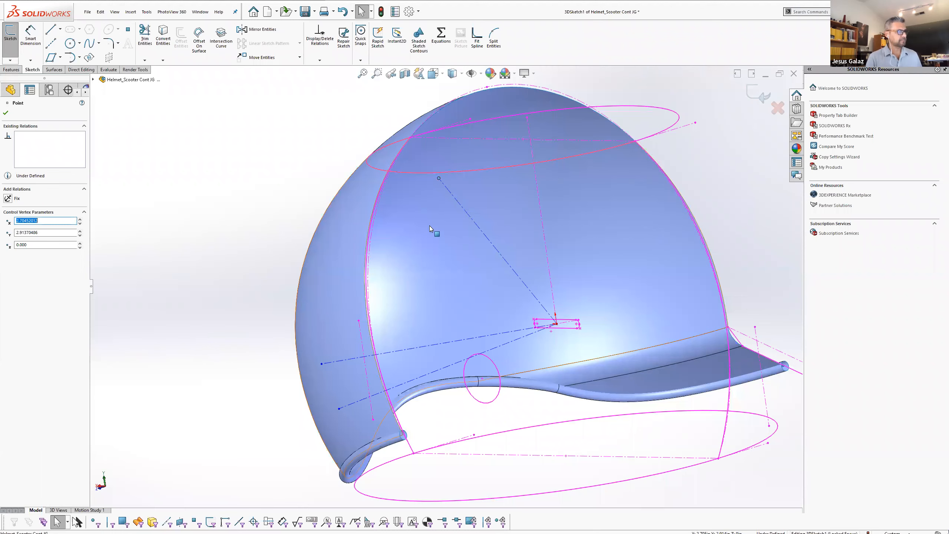
{"action": "left_click", "coordinate": [327, 259], "text": "ctrl"}
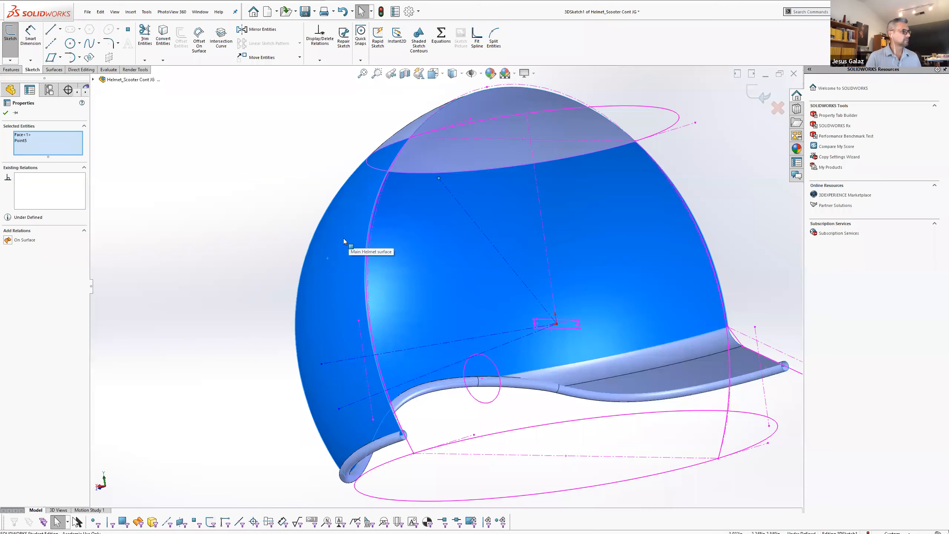
{"action": "left_click", "coordinate": [22, 239]}
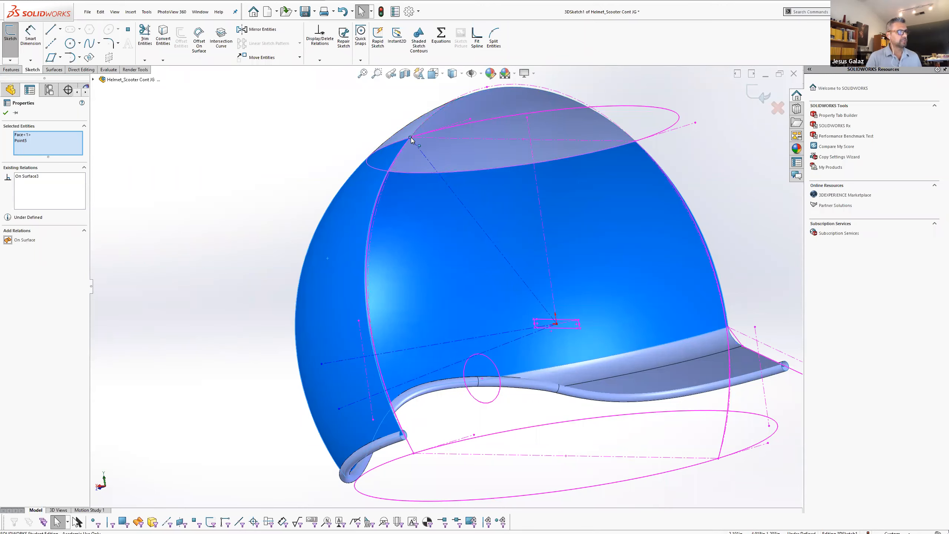
Slide the construction line's constrained end point along the helmet surface toward the back
{"action": "left_click_drag", "start_coordinate": [378, 172], "coordinate": [333, 247]}
{"action": "mouse_move", "coordinate": [332, 247]}
{"action": "middle_mouse_down"}
{"action": "mouse_move", "coordinate": [289, 382]}
{"action": "mouse_move", "coordinate": [370, 360]}
{"action": "mouse_move", "coordinate": [424, 398]}
{"action": "mouse_move", "coordinate": [385, 451]}
{"action": "mouse_move", "coordinate": [376, 392]}
{"action": "mouse_move", "coordinate": [387, 356]}
{"action": "mouse_move", "coordinate": [307, 212]}
{"action": "middle_mouse_up"}
{"action": "scroll", "coordinate": [308, 212], "scroll_direction": "down", "scroll_amount": 3}
{"action": "scroll", "coordinate": [310, 212], "scroll_direction": "up", "scroll_amount": 3}
{"action": "middle_click_drag", "start_coordinate": [406, 263], "coordinate": [394, 248]}
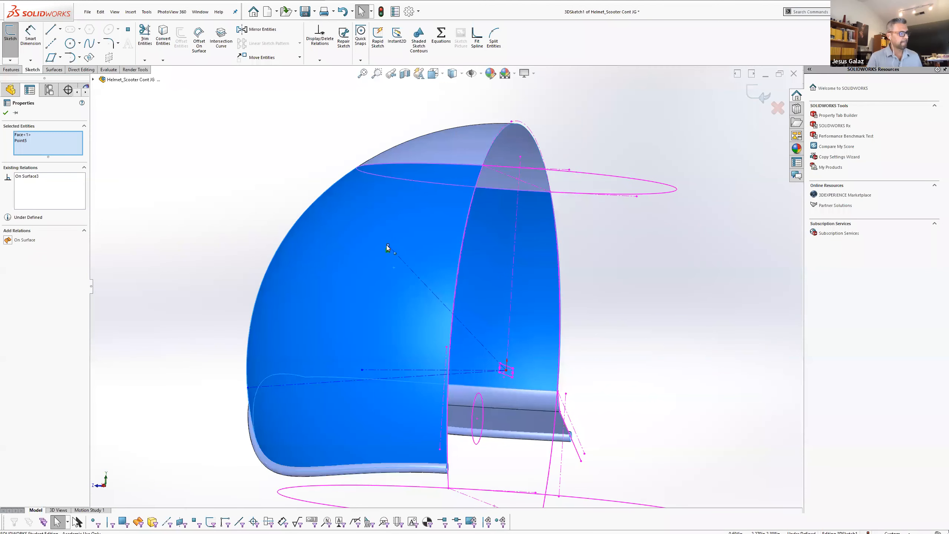
{"action": "mouse_move", "coordinate": [295, 286]}
{"action": "left_mouse_down"}
{"action": "mouse_move", "coordinate": [286, 262]}
{"action": "mouse_move", "coordinate": [304, 268]}
{"action": "left_mouse_up"}
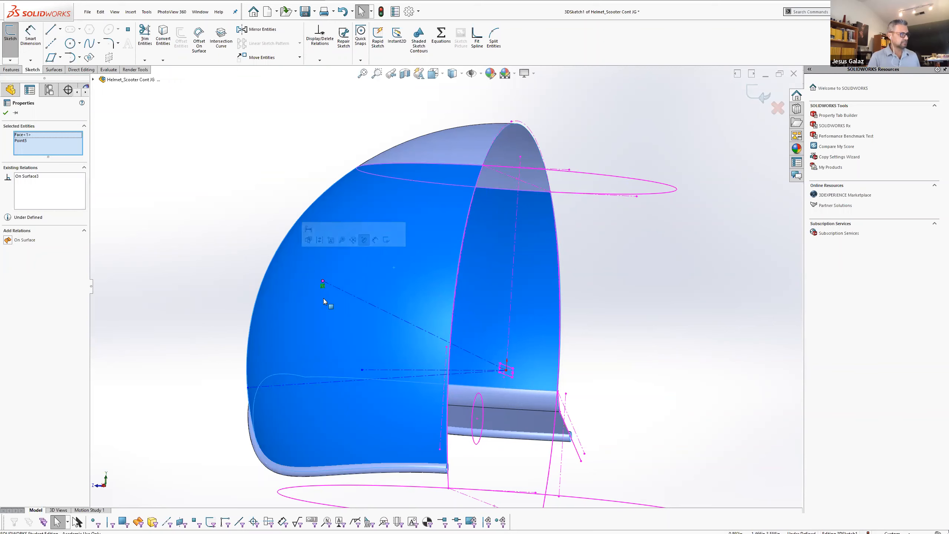
Slide the constrained end point across the helmet's side toward the brim
{"action": "middle_click_drag", "start_coordinate": [329, 299], "coordinate": [678, 252]}
{"action": "scroll", "coordinate": [678, 252], "scroll_direction": "down", "scroll_amount": 1}
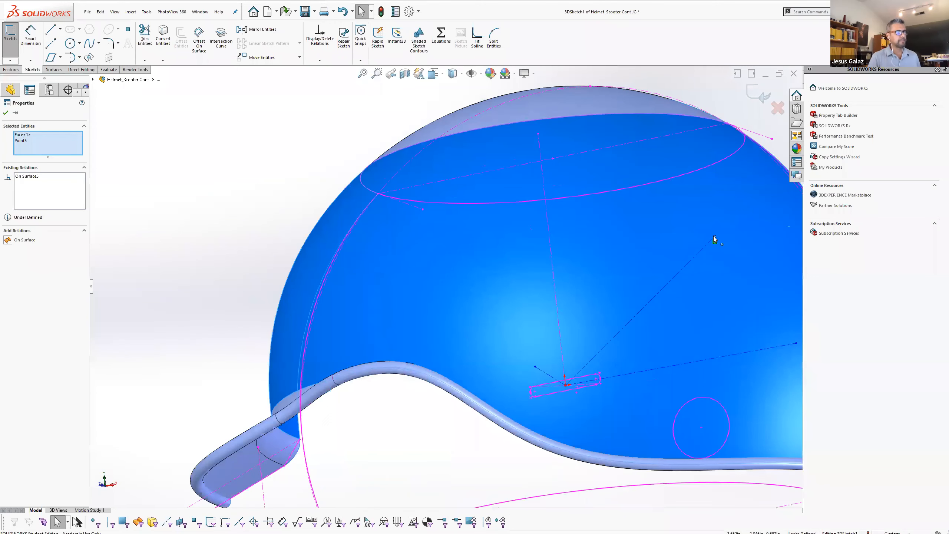
{"action": "mouse_move", "coordinate": [676, 223]}
{"action": "left_mouse_down"}
{"action": "mouse_move", "coordinate": [520, 181]}
{"action": "mouse_move", "coordinate": [502, 228]}
{"action": "left_mouse_up"}
{"action": "left_click", "coordinate": [540, 230], "text": "ctrl"}
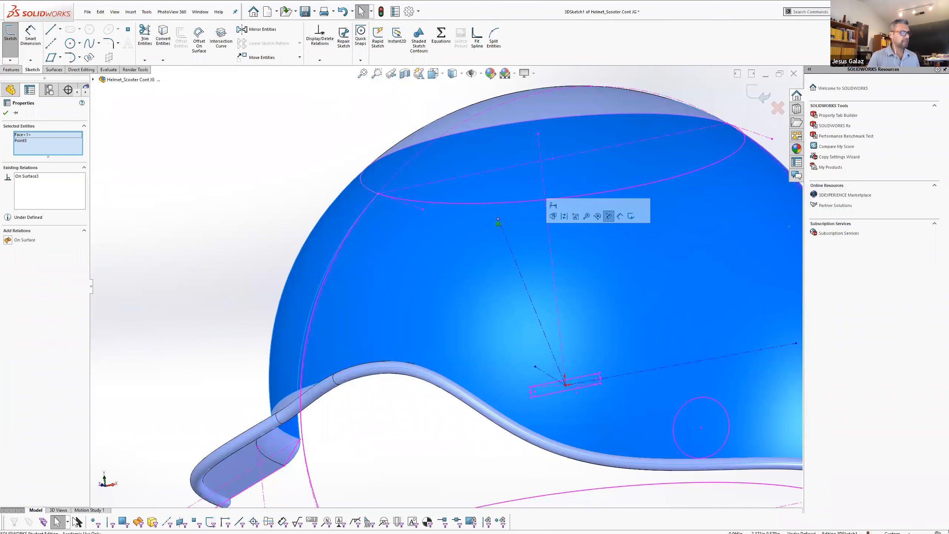
Reposition the line's end point on the helmet's side, slightly behind the origin, and exit the 3D sketch
{"action": "scroll", "coordinate": [467, 284], "scroll_direction": "up", "scroll_amount": 5}
{"action": "middle_click_drag", "start_coordinate": [473, 339], "coordinate": [473, 367]}
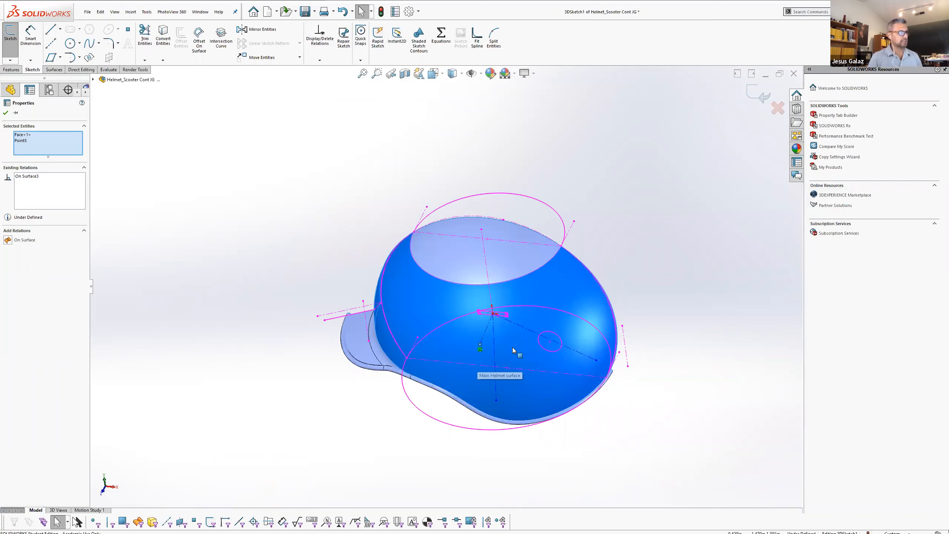
{"action": "scroll", "coordinate": [460, 322], "scroll_direction": "down", "scroll_amount": 6}
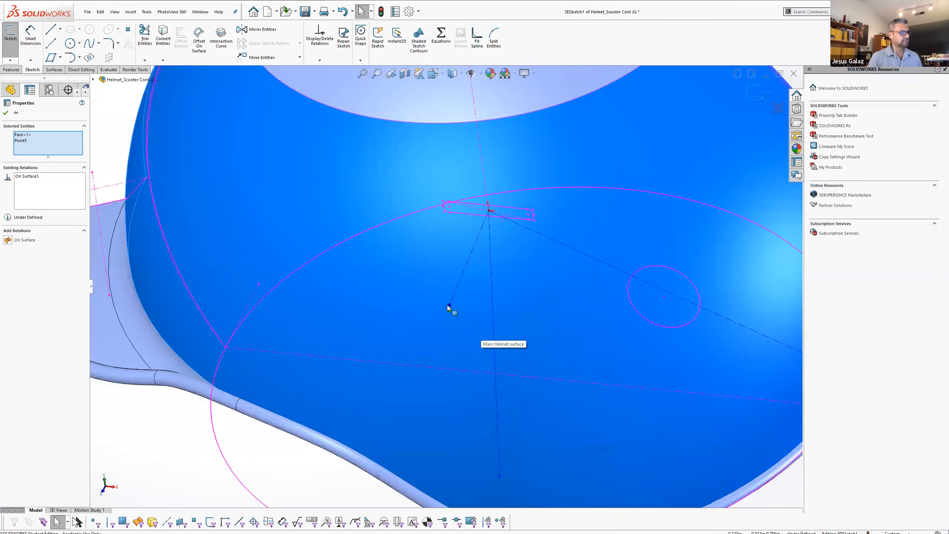
{"action": "left_click_drag", "start_coordinate": [449, 305], "coordinate": [547, 297]}
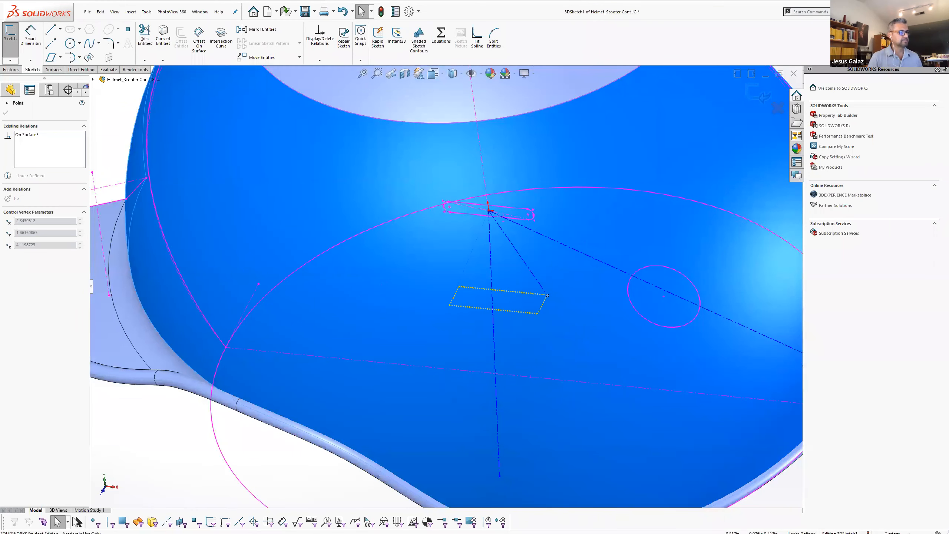
{"action": "scroll", "coordinate": [518, 285], "scroll_direction": "up", "scroll_amount": 2}
{"action": "scroll", "coordinate": [517, 285], "scroll_direction": "up", "scroll_amount": 3}
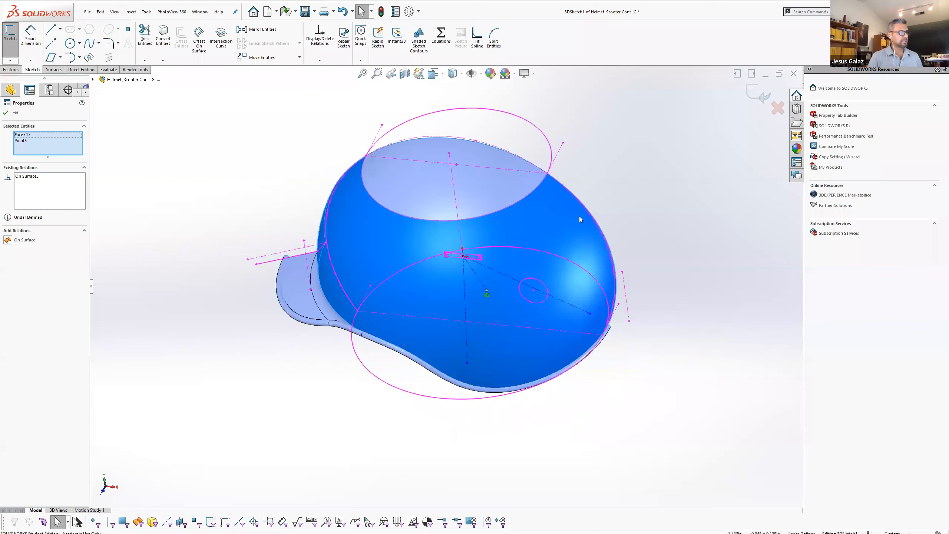
{"action": "left_click", "coordinate": [760, 92]}
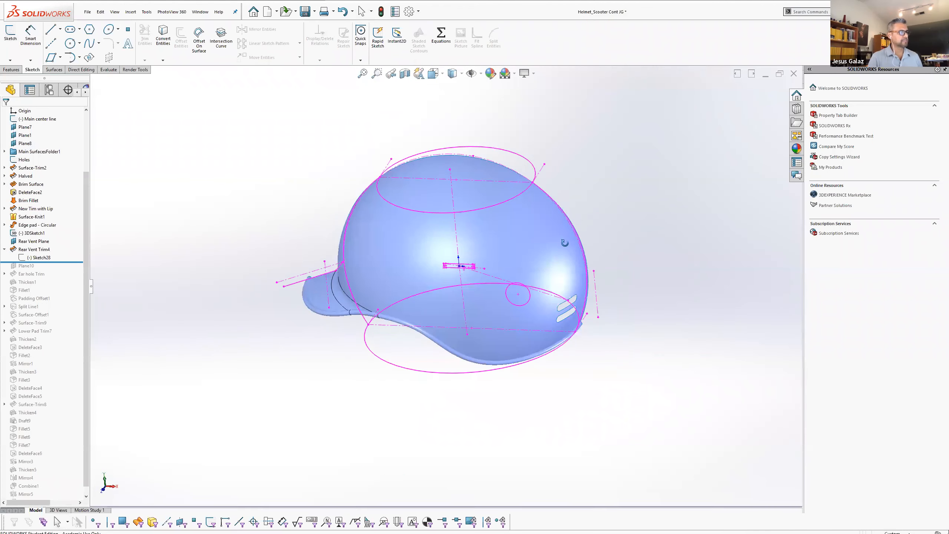
Examine the new construction line and its end point on the helmet's side surface
{"action": "mouse_move", "coordinate": [665, 258]}
{"action": "middle_mouse_down"}
{"action": "mouse_move", "coordinate": [657, 280]}
{"action": "mouse_move", "coordinate": [568, 284]}
{"action": "mouse_move", "coordinate": [509, 249]}
{"action": "mouse_move", "coordinate": [601, 219]}
{"action": "mouse_move", "coordinate": [710, 233]}
{"action": "mouse_move", "coordinate": [648, 218]}
{"action": "mouse_move", "coordinate": [497, 218]}
{"action": "mouse_move", "coordinate": [491, 227]}
{"action": "mouse_move", "coordinate": [538, 232]}
{"action": "middle_mouse_up"}
{"action": "scroll", "coordinate": [503, 243], "scroll_direction": "down", "scroll_amount": 6}
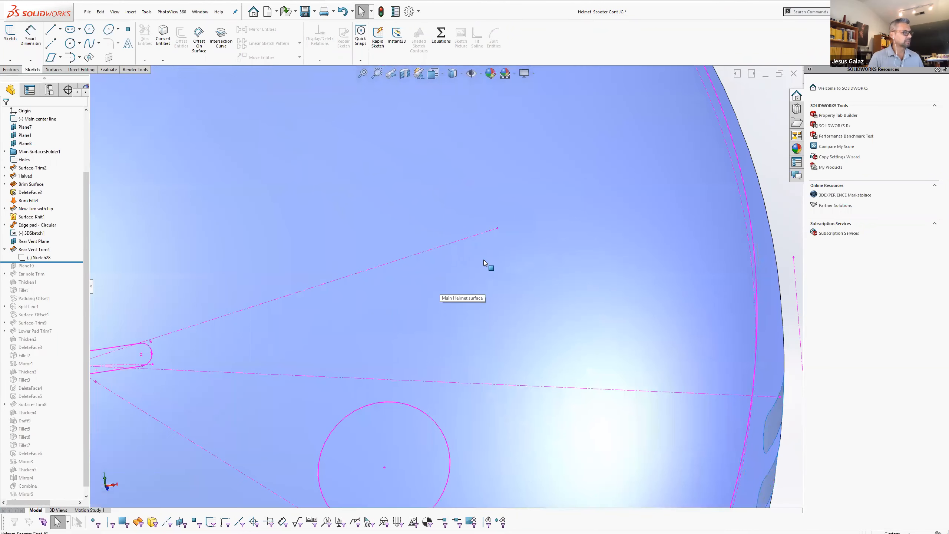
{"action": "scroll", "coordinate": [484, 260], "scroll_direction": "up", "scroll_amount": 3}
{"action": "mouse_move", "coordinate": [464, 275]}
{"action": "middle_mouse_down"}
{"action": "mouse_move", "coordinate": [456, 323]}
{"action": "mouse_move", "coordinate": [470, 289]}
{"action": "mouse_move", "coordinate": [462, 259]}
{"action": "mouse_move", "coordinate": [469, 266]}
{"action": "middle_mouse_up"}
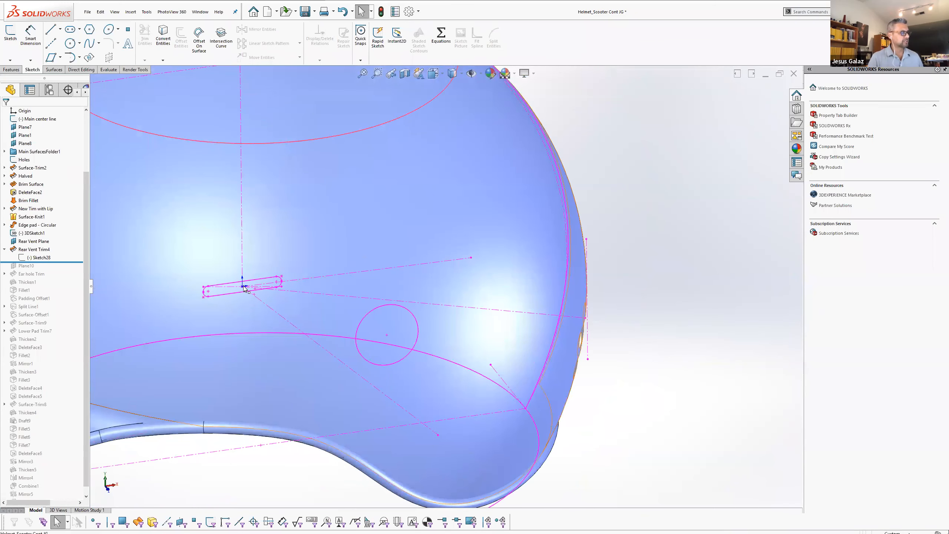
Create a reference plane perpendicular to the 3D sketch construction line and coincident with its end point on the helmet surface
{"action": "scroll", "coordinate": [443, 277], "scroll_direction": "up", "scroll_amount": 3}
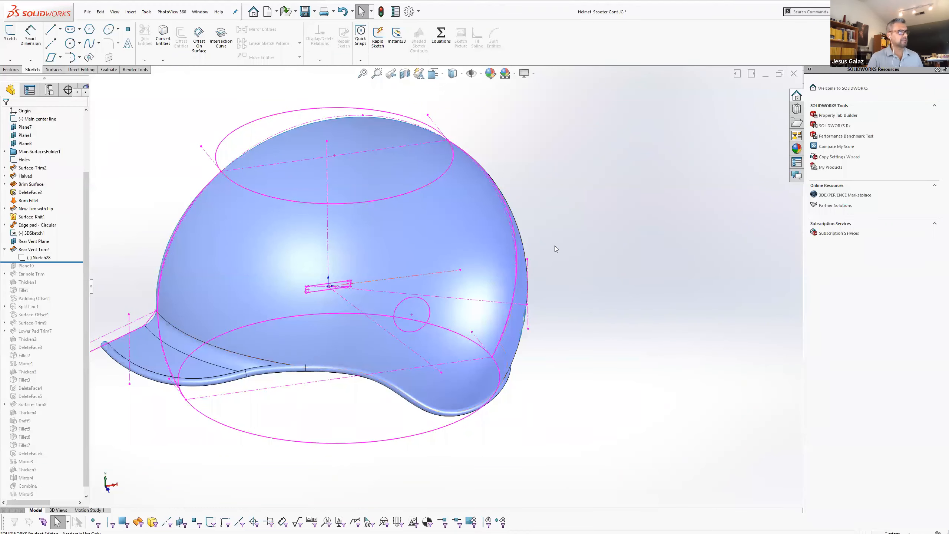
{"action": "left_click", "coordinate": [11, 70]}
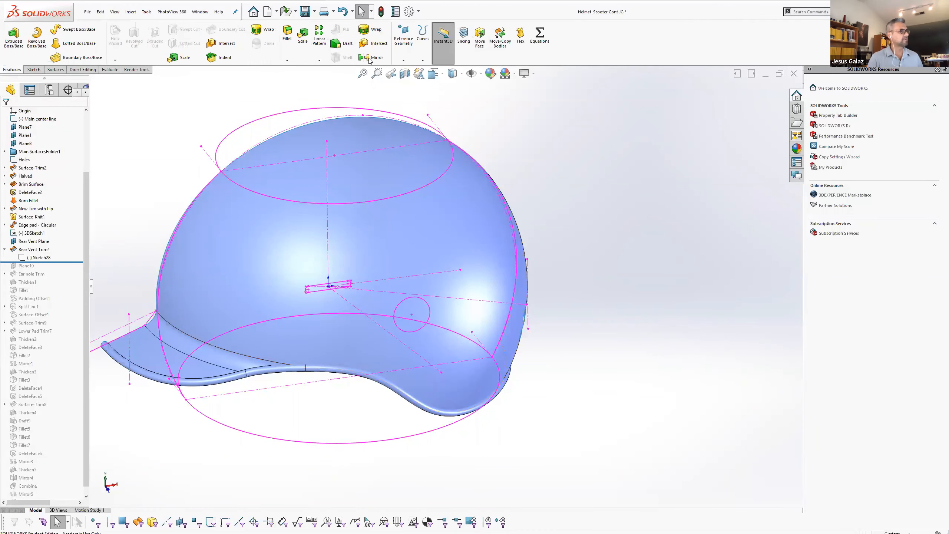
{"action": "left_click", "coordinate": [398, 43]}
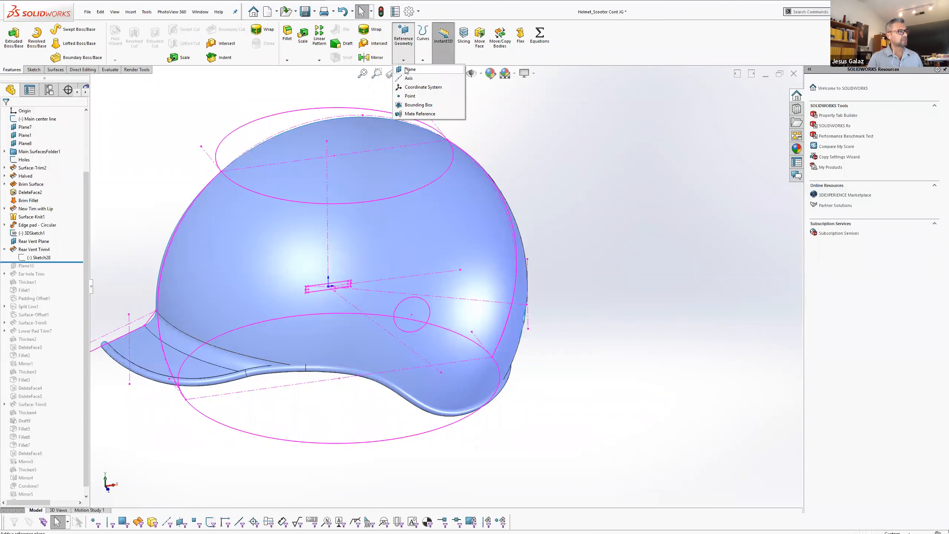
{"action": "left_click", "coordinate": [409, 70]}
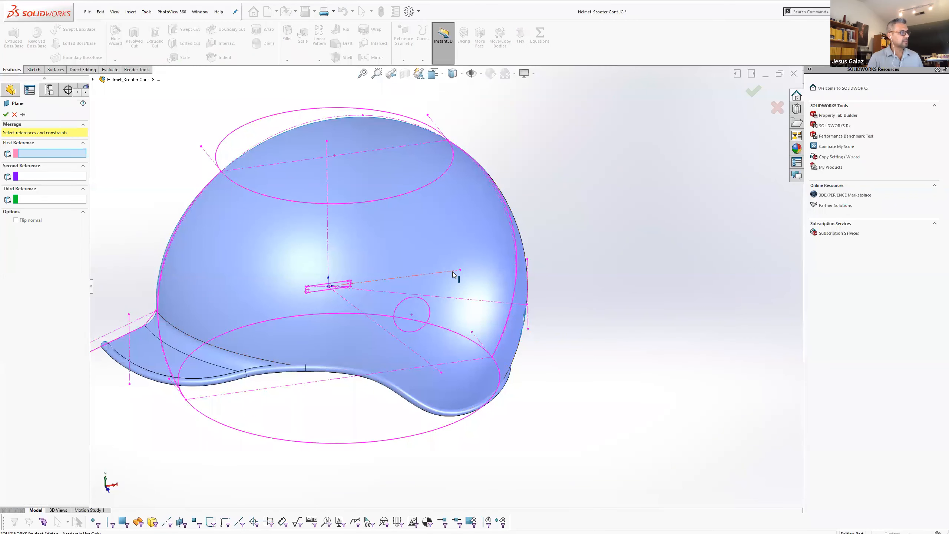
{"action": "scroll", "coordinate": [440, 275], "scroll_direction": "down", "scroll_amount": 4}
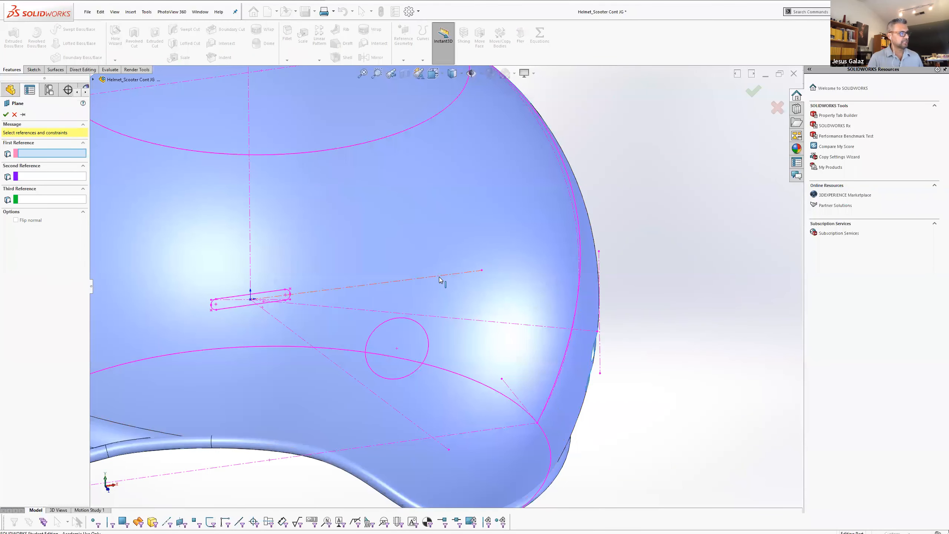
{"action": "left_click", "coordinate": [440, 276]}
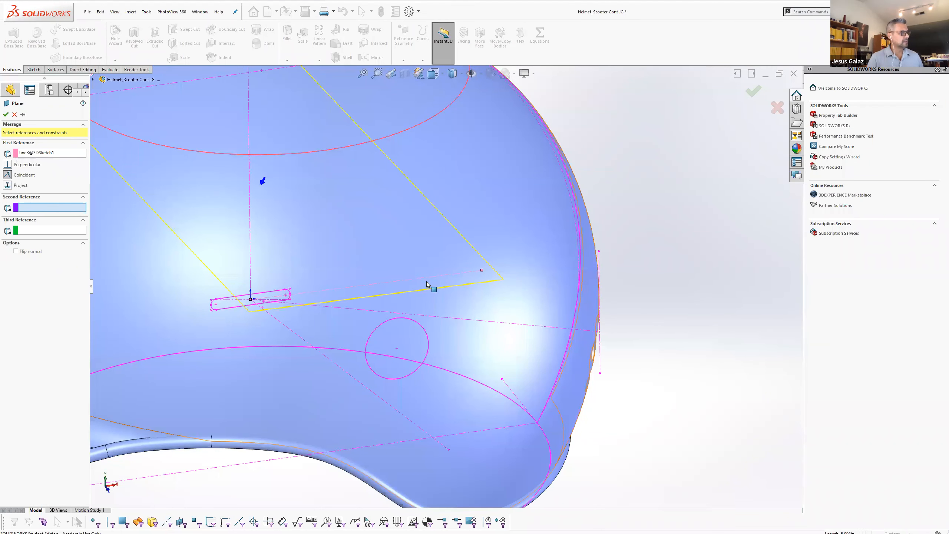
{"action": "scroll", "coordinate": [428, 284], "scroll_direction": "up", "scroll_amount": 2}
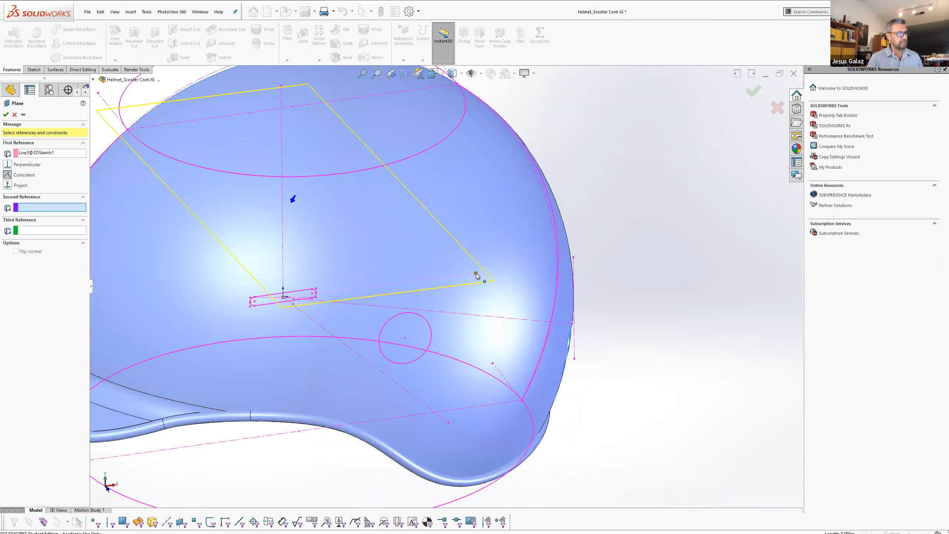
{"action": "left_click", "coordinate": [477, 275]}
{"action": "mouse_move", "coordinate": [538, 276]}
{"action": "middle_mouse_down"}
{"action": "mouse_move", "coordinate": [566, 276]}
{"action": "mouse_move", "coordinate": [454, 297]}
{"action": "middle_mouse_up"}
{"action": "key", "text": "ctrl+8"}
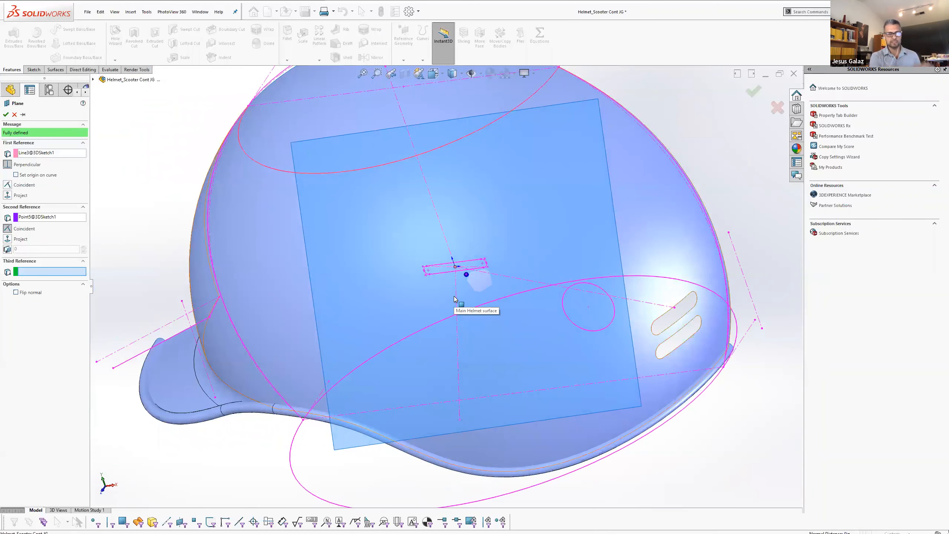
{"action": "middle_click_drag", "start_coordinate": [500, 313], "coordinate": [512, 299]}
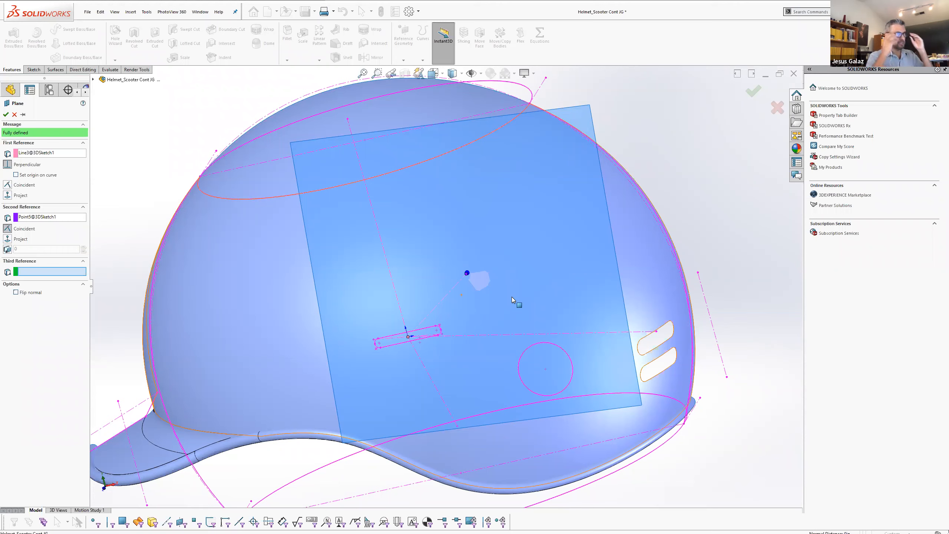
{"action": "scroll", "coordinate": [482, 293], "scroll_direction": "up", "scroll_amount": 2}
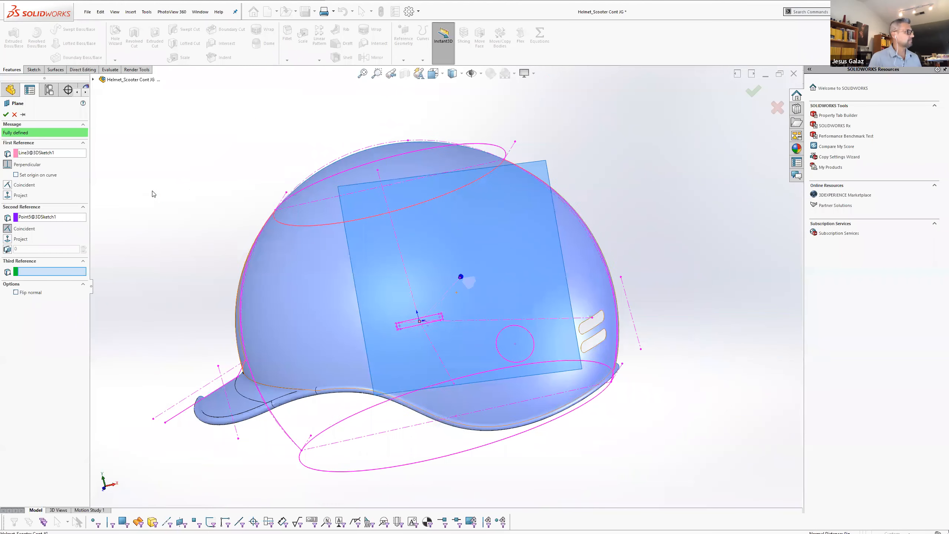
{"action": "left_click", "coordinate": [5, 115]}
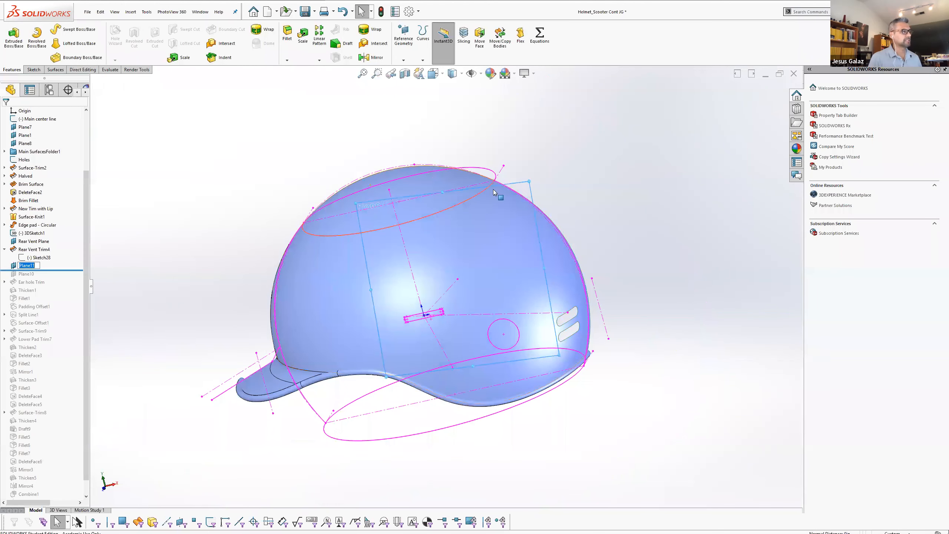
Sketch a hexagon on the new plane, centred on the construction line's end point, with an inscribed circle about 1.65 in in diameter
{"action": "right_click", "coordinate": [521, 182]}
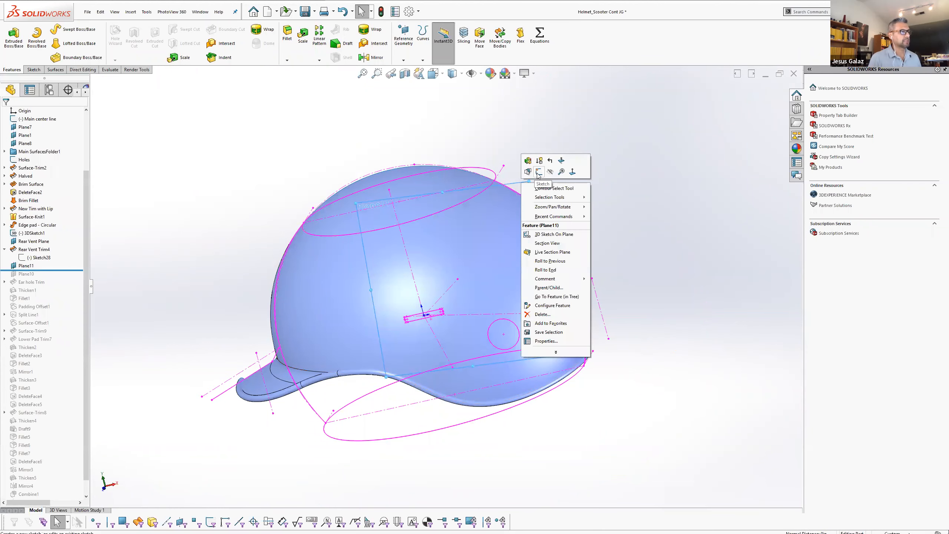
{"action": "left_click", "coordinate": [543, 171]}
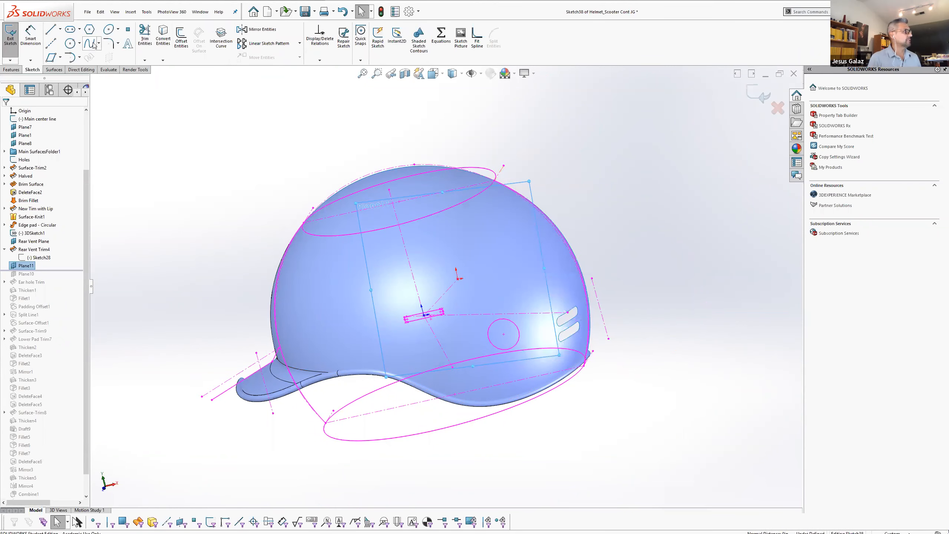
{"action": "left_click", "coordinate": [89, 30]}
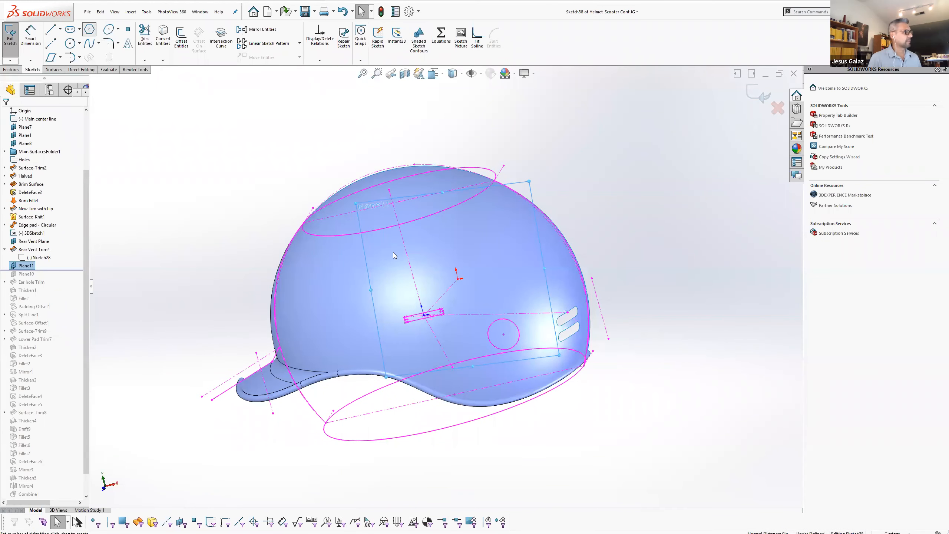
{"action": "left_click", "coordinate": [458, 279]}
{"action": "left_click", "coordinate": [484, 265]}
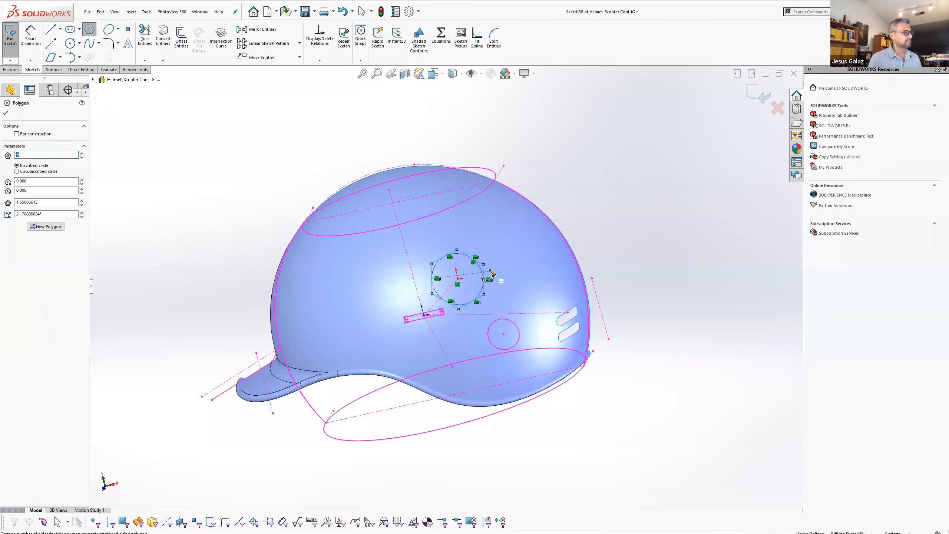
{"action": "left_click", "coordinate": [6, 114]}
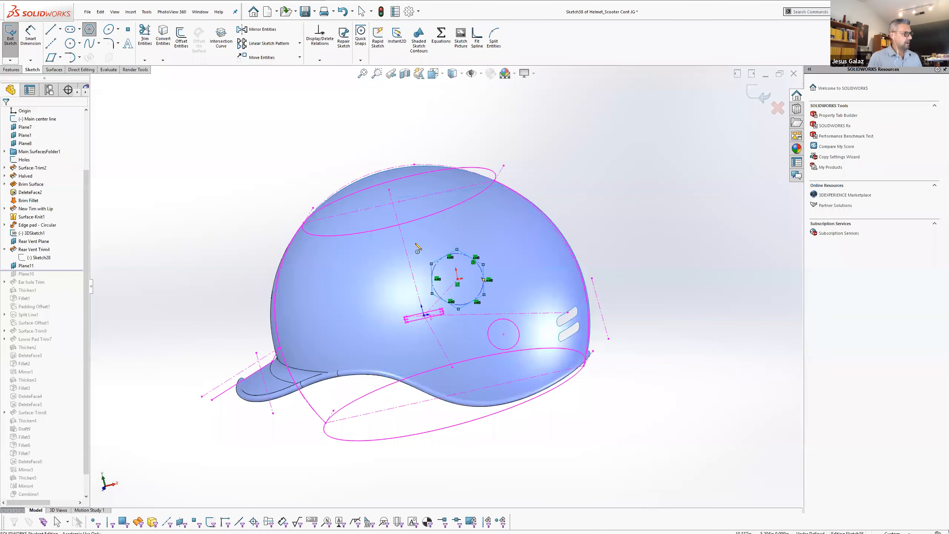
{"action": "scroll", "coordinate": [515, 263], "scroll_direction": "up", "scroll_amount": 3}
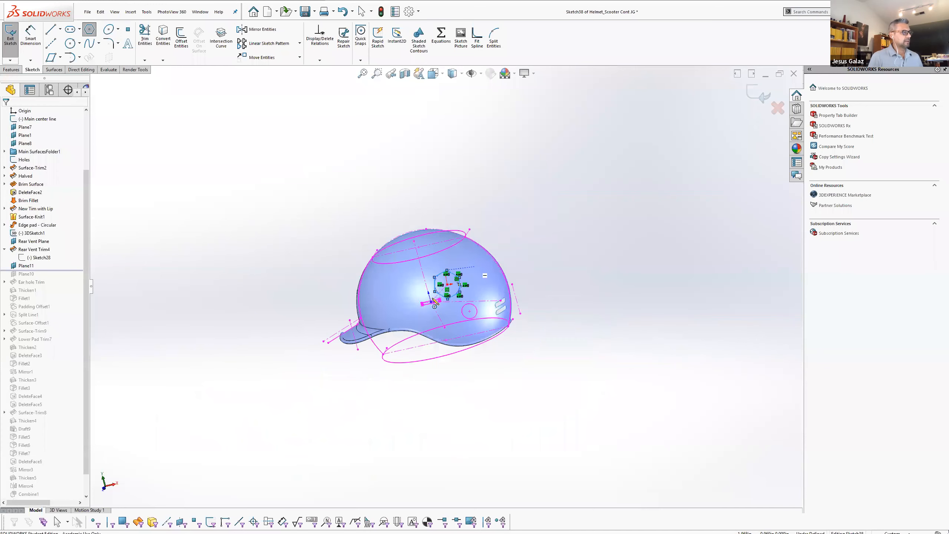
{"action": "scroll", "coordinate": [470, 279], "scroll_direction": "down", "scroll_amount": 5}
{"action": "left_click", "coordinate": [758, 93]}
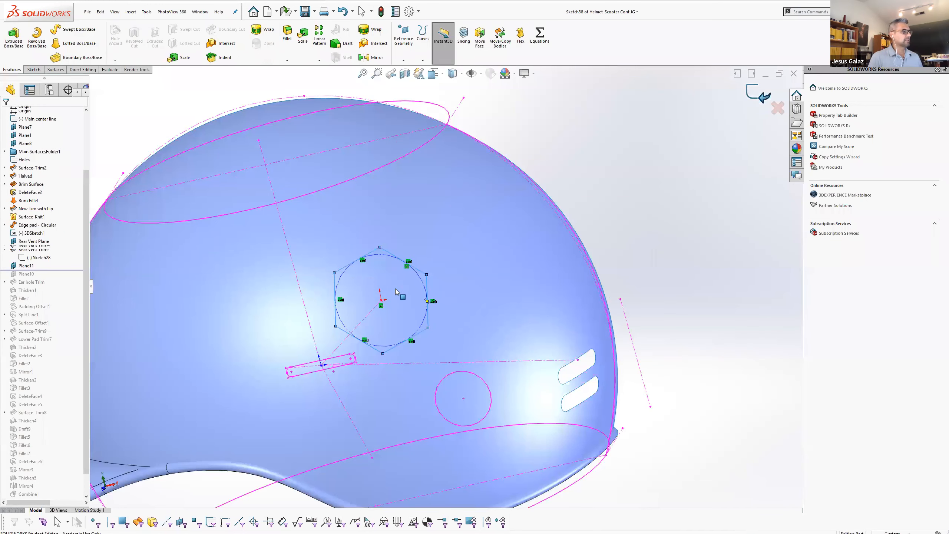
Trim the helmet surface with the hexagon sketch, removing the hexagonal piece inside it
{"action": "scroll", "coordinate": [363, 233], "scroll_direction": "up", "scroll_amount": 1}
{"action": "left_click", "coordinate": [55, 70]}
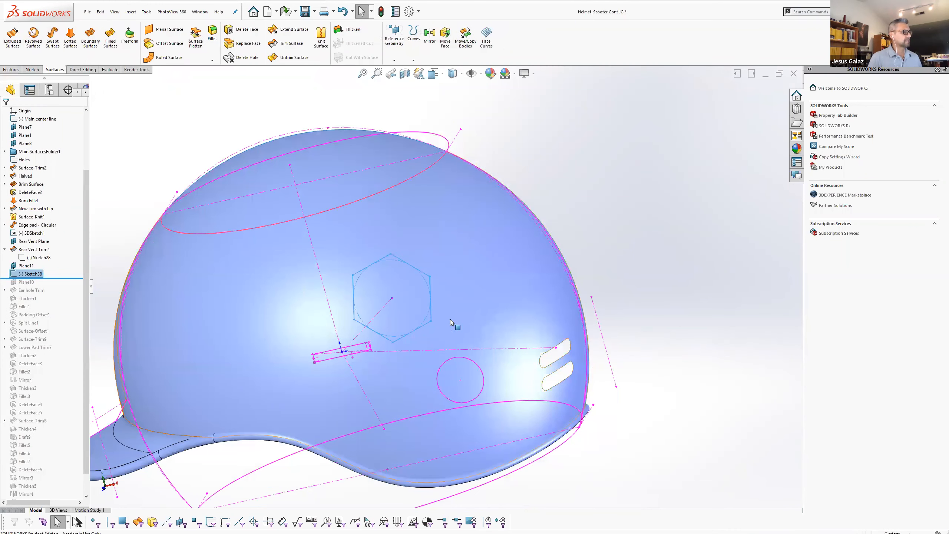
{"action": "left_click", "coordinate": [291, 43]}
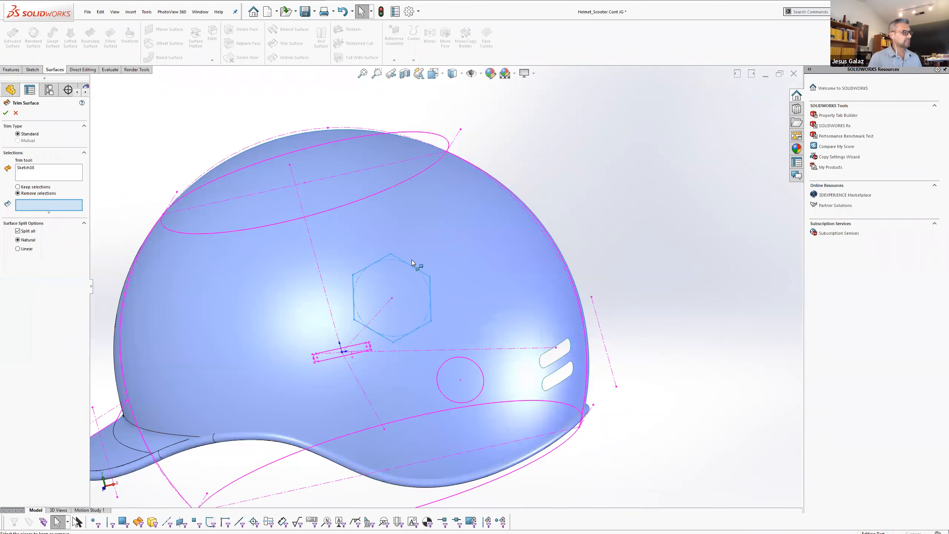
{"action": "left_click", "coordinate": [457, 309]}
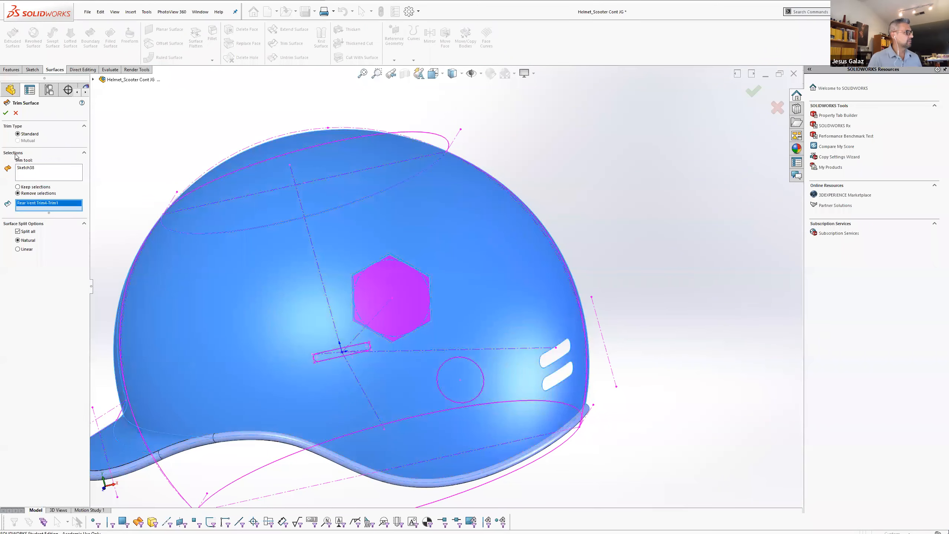
{"action": "key", "text": "Return"}
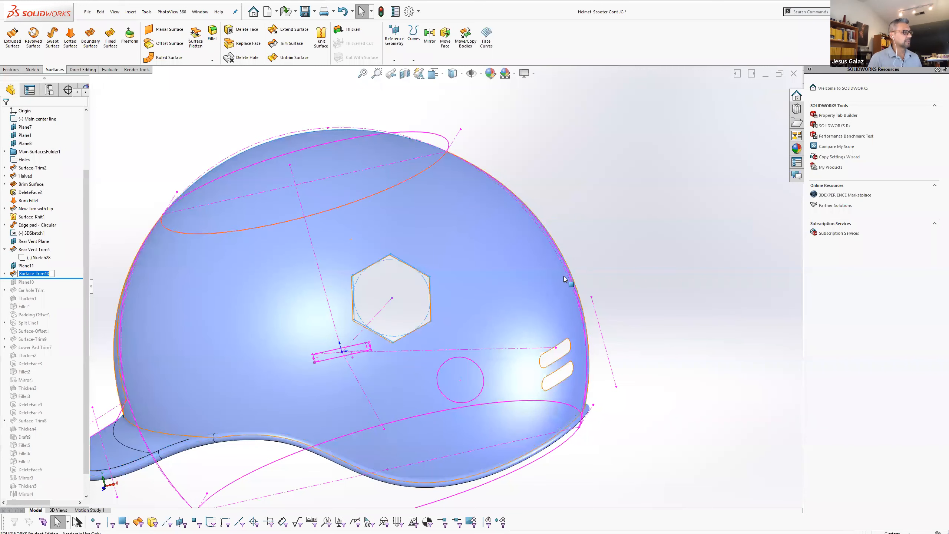
Examine the hexagonal opening in the helmet surface and how it lines up with its sketch from several directions
{"action": "middle_click_drag", "start_coordinate": [467, 285], "coordinate": [610, 249]}
{"action": "middle_click_drag", "start_coordinate": [694, 280], "coordinate": [429, 284]}
{"action": "right_click", "coordinate": [34, 276]}
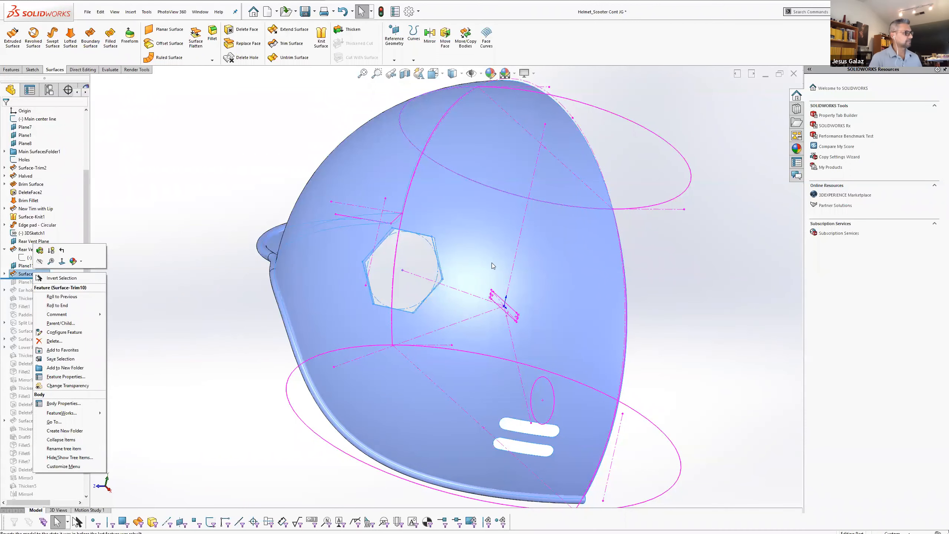
{"action": "scroll", "coordinate": [452, 276], "scroll_direction": "up", "scroll_amount": 3}
{"action": "scroll", "coordinate": [441, 290], "scroll_direction": "down", "scroll_amount": 4}
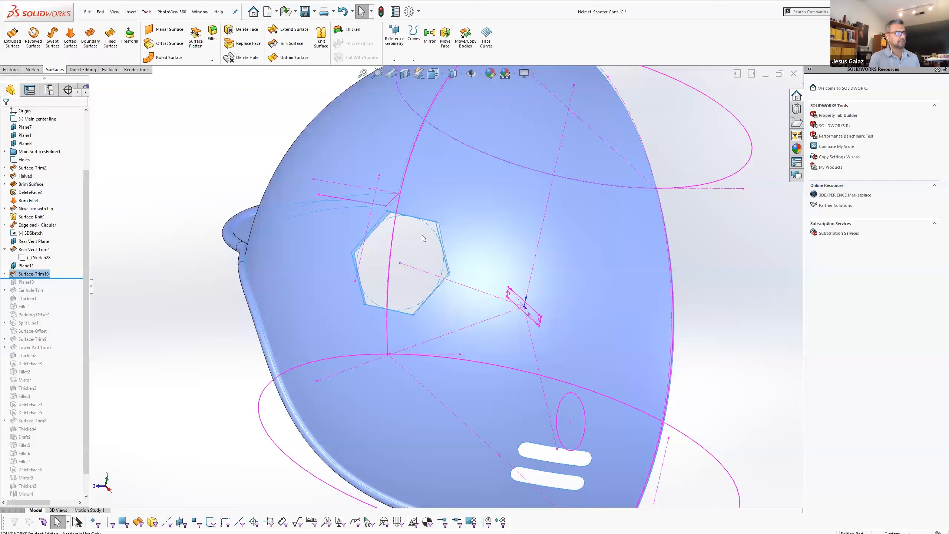
{"action": "scroll", "coordinate": [421, 268], "scroll_direction": "up", "scroll_amount": 5}
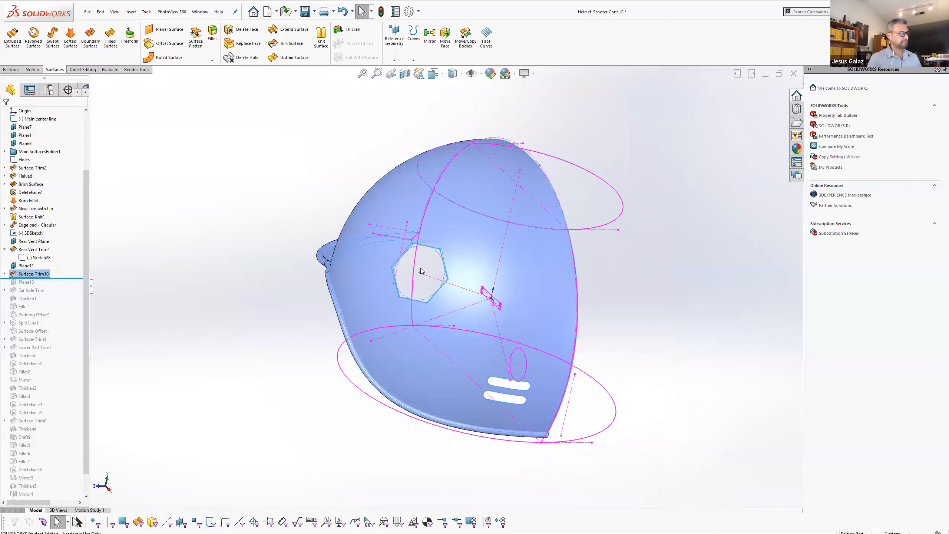
{"action": "middle_click_drag", "start_coordinate": [416, 286], "coordinate": [521, 316]}
{"action": "scroll", "coordinate": [583, 235], "scroll_direction": "down", "scroll_amount": 4}
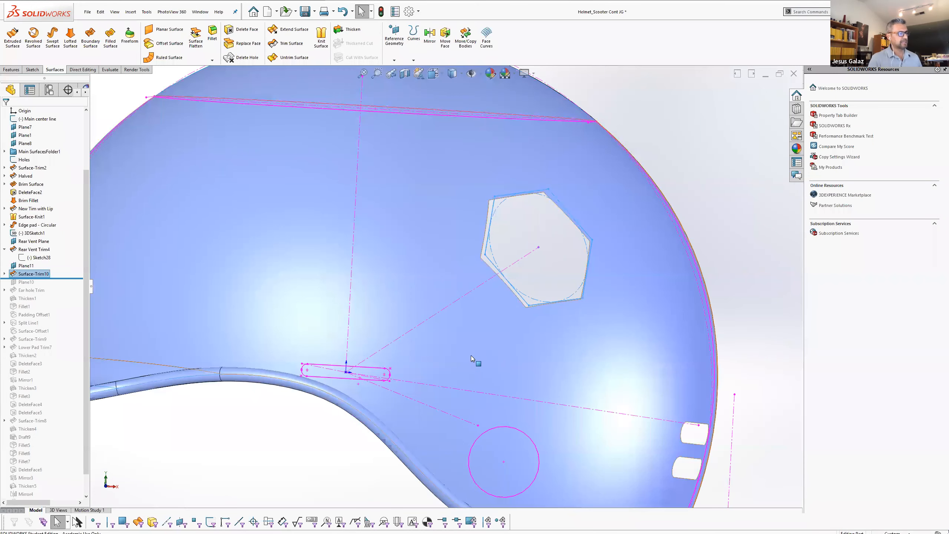
{"action": "scroll", "coordinate": [471, 356], "scroll_direction": "up", "scroll_amount": 2}
{"action": "mouse_move", "coordinate": [497, 350]}
{"action": "middle_mouse_down"}
{"action": "mouse_move", "coordinate": [494, 359]}
{"action": "mouse_move", "coordinate": [482, 346]}
{"action": "middle_mouse_up"}
{"action": "scroll", "coordinate": [448, 294], "scroll_direction": "up", "scroll_amount": 4}
{"action": "scroll", "coordinate": [445, 293], "scroll_direction": "down", "scroll_amount": 3}
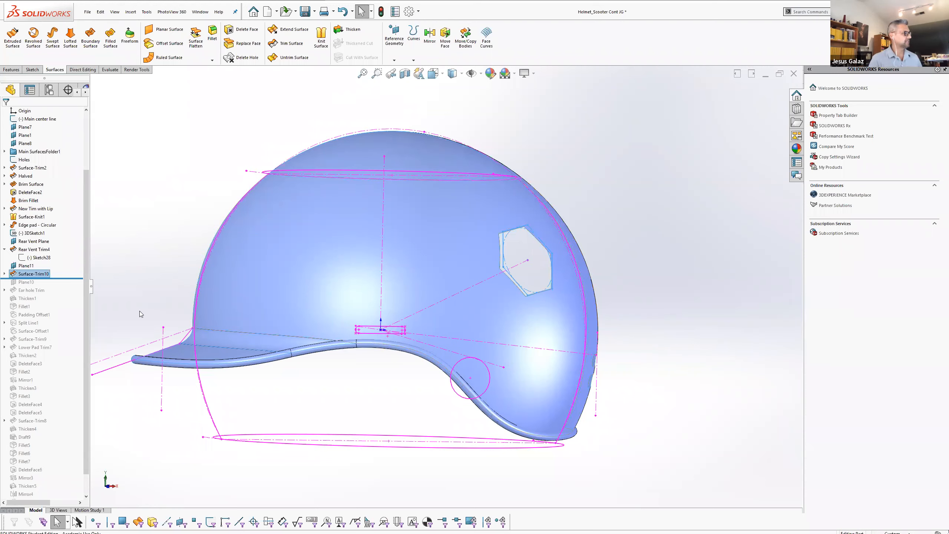
{"action": "middle_click_drag", "start_coordinate": [530, 360], "coordinate": [342, 310]}
{"action": "scroll", "coordinate": [342, 309], "scroll_direction": "up", "scroll_amount": 4}
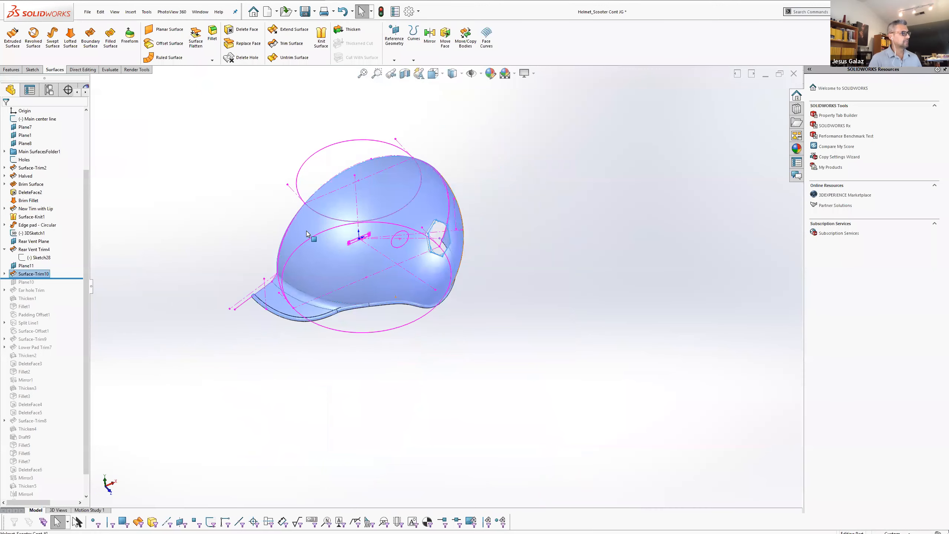
Create a second reference plane through the origin, parallel to the screen with a 0.000 in offset
{"action": "scroll", "coordinate": [337, 224], "scroll_direction": "down", "scroll_amount": 6}
{"action": "scroll", "coordinate": [467, 295], "scroll_direction": "up", "scroll_amount": 1}
{"action": "middle_click_drag", "start_coordinate": [458, 300], "coordinate": [521, 319]}
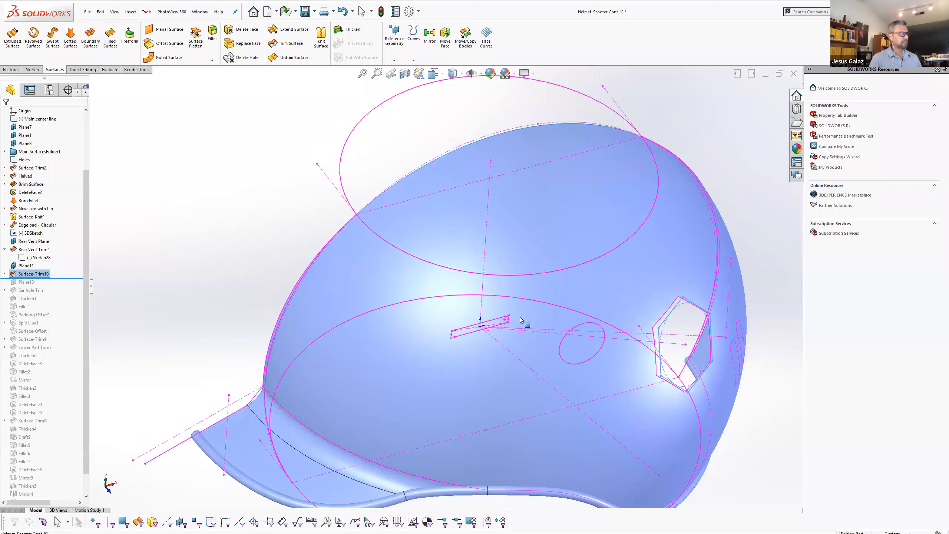
{"action": "left_click", "coordinate": [396, 37]}
{"action": "left_click", "coordinate": [400, 70]}
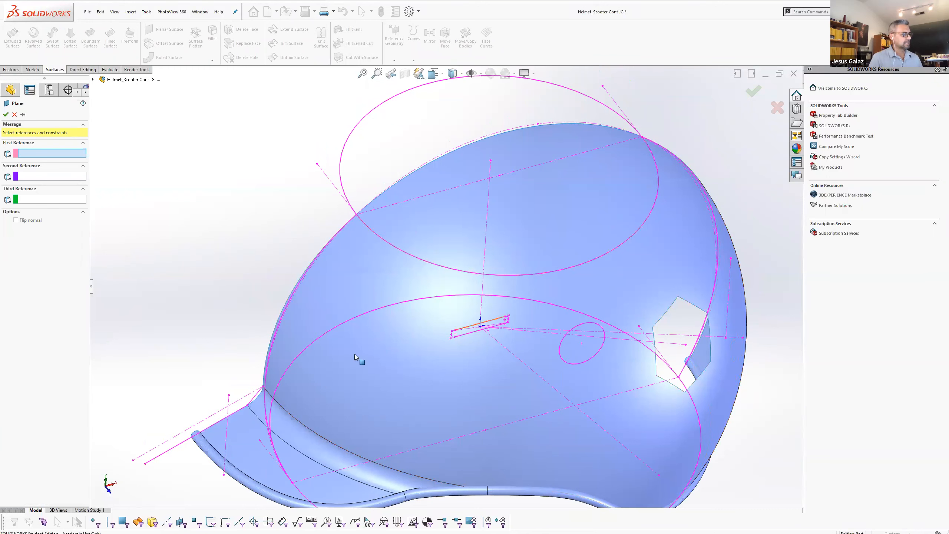
{"action": "left_click", "coordinate": [480, 327]}
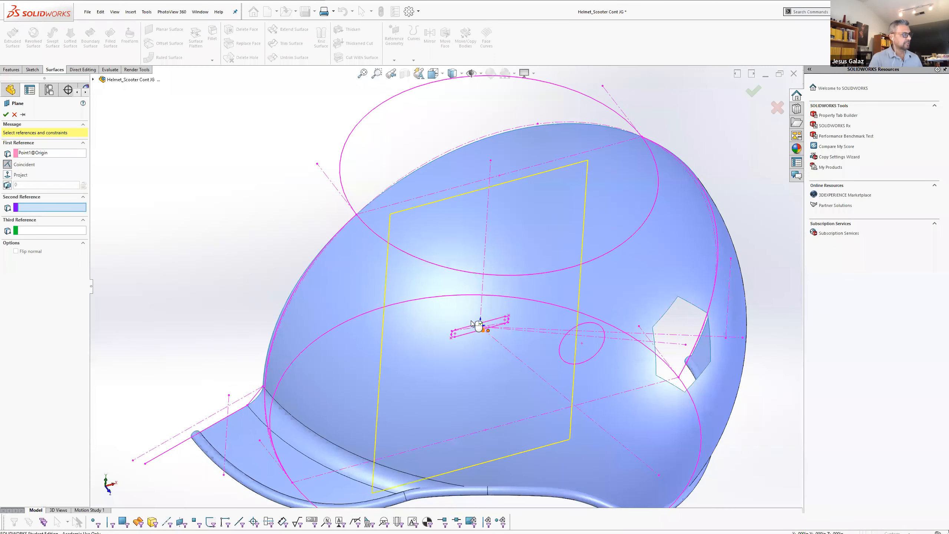
{"action": "left_click", "coordinate": [7, 185]}
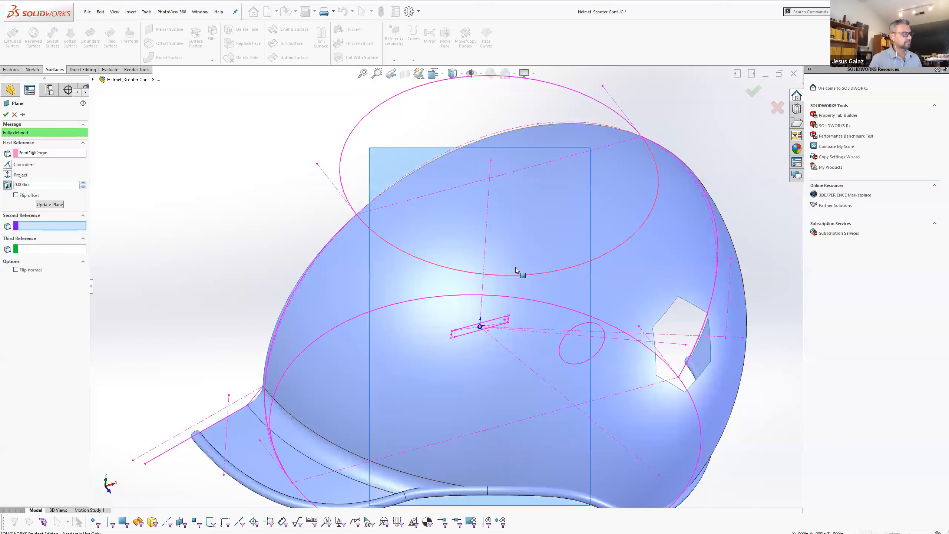
{"action": "scroll", "coordinate": [514, 271], "scroll_direction": "up", "scroll_amount": 3}
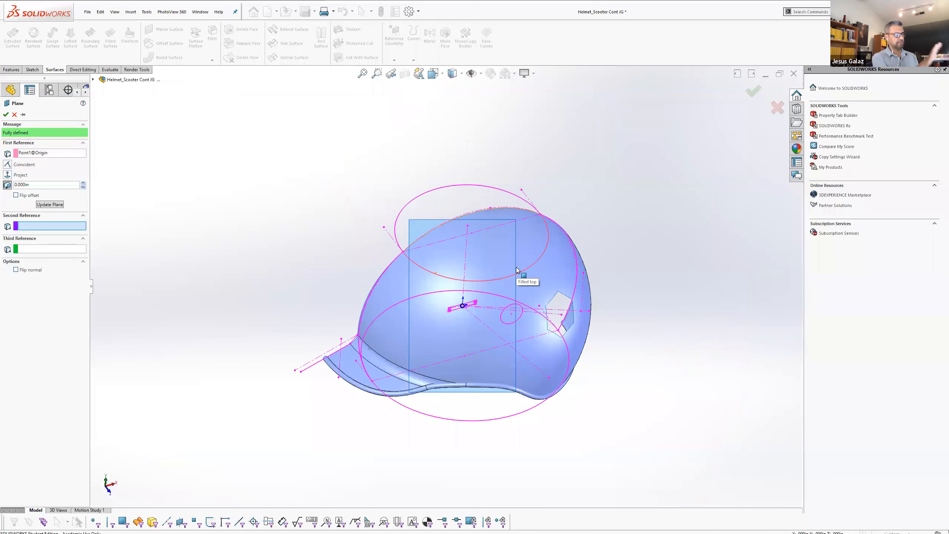
{"action": "left_click", "coordinate": [755, 94]}
Sketch a tilted ellipse on the new plane near the origin, with radii of about 1.7 in and 0.78 in
{"action": "middle_click_drag", "start_coordinate": [470, 308], "coordinate": [433, 308]}
{"action": "scroll", "coordinate": [453, 293], "scroll_direction": "down", "scroll_amount": 5}
{"action": "scroll", "coordinate": [424, 303], "scroll_direction": "up", "scroll_amount": 3}
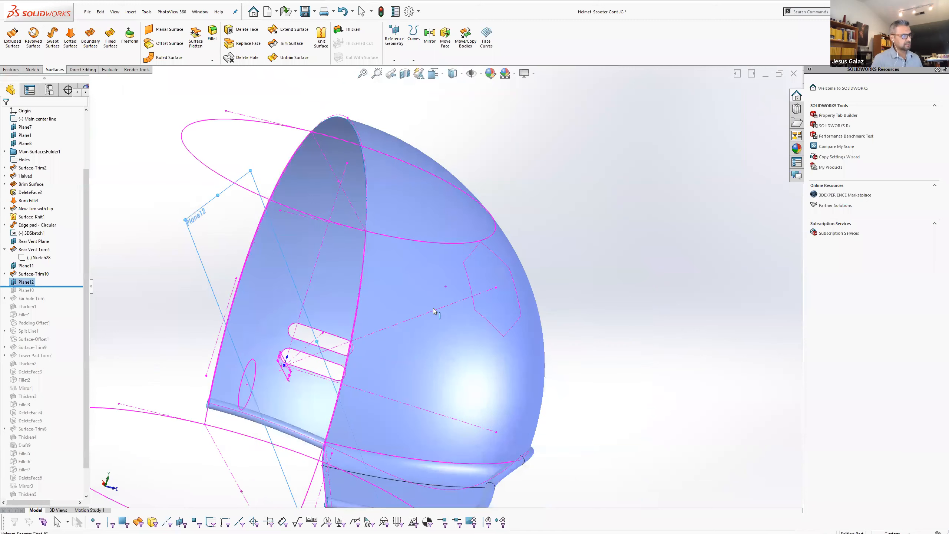
{"action": "right_click", "coordinate": [200, 213]}
{"action": "left_click", "coordinate": [213, 207]}
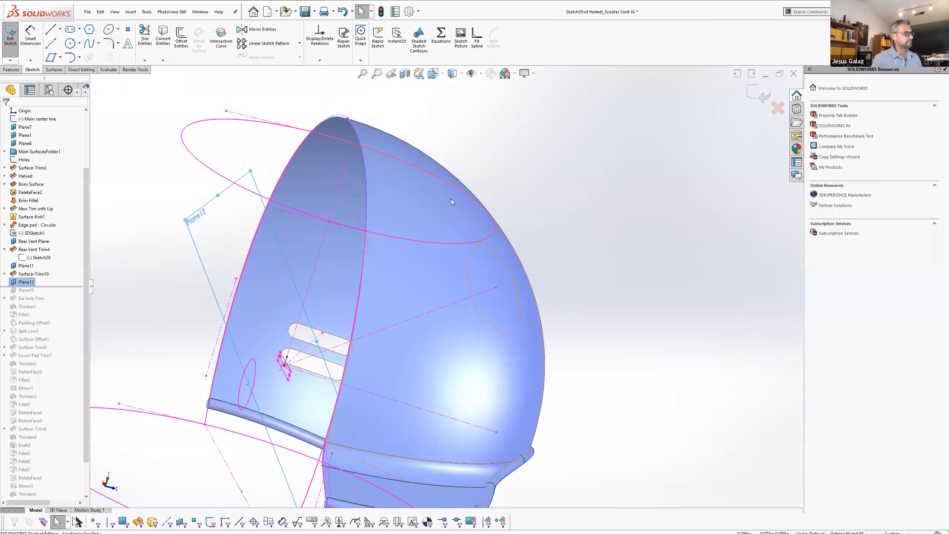
{"action": "left_click", "coordinate": [433, 73]}
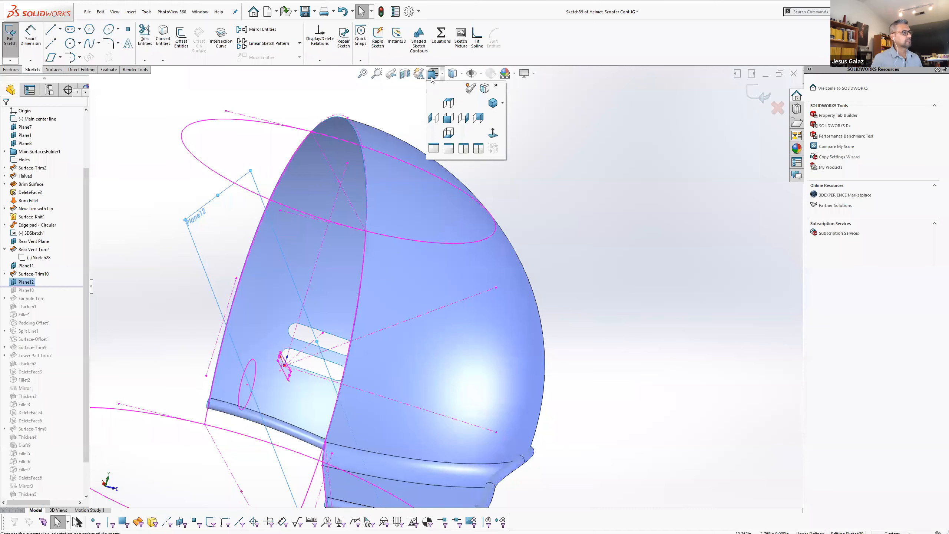
{"action": "left_click", "coordinate": [493, 133]}
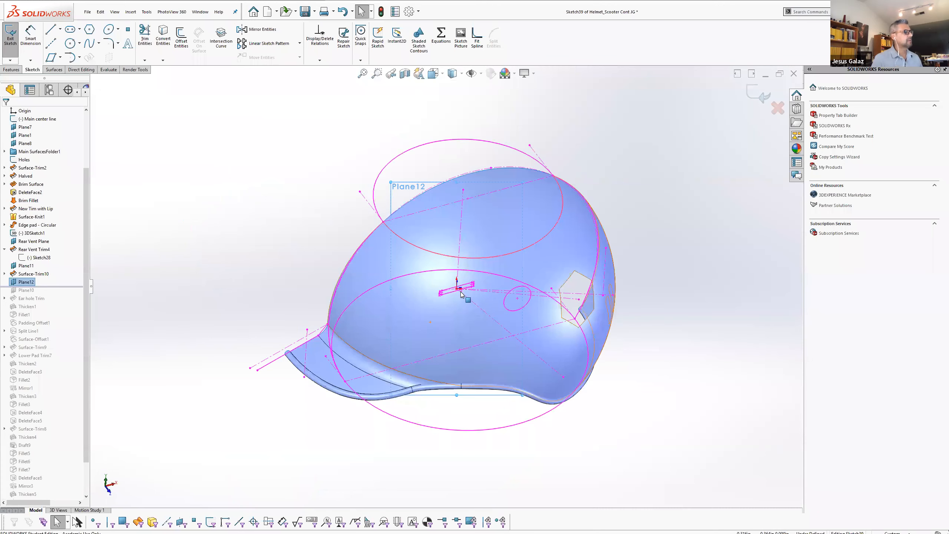
{"action": "scroll", "coordinate": [461, 294], "scroll_direction": "down", "scroll_amount": 3}
{"action": "left_click", "coordinate": [108, 29]}
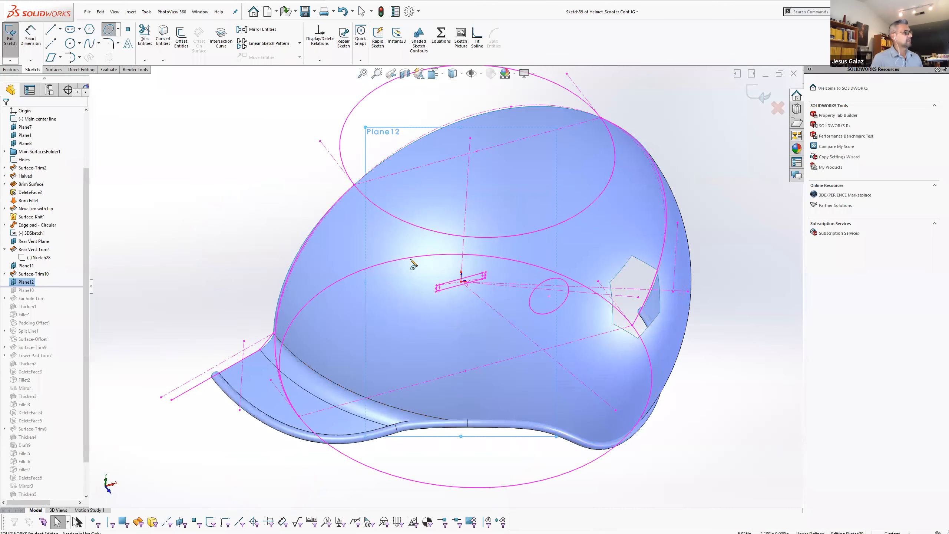
{"action": "left_click", "coordinate": [458, 273]}
{"action": "left_click", "coordinate": [525, 243]}
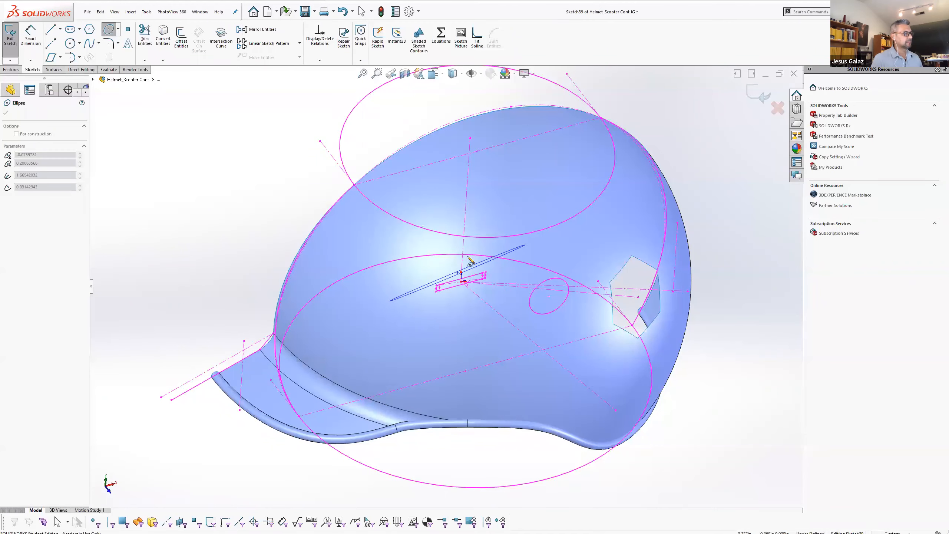
{"action": "left_click", "coordinate": [447, 247]}
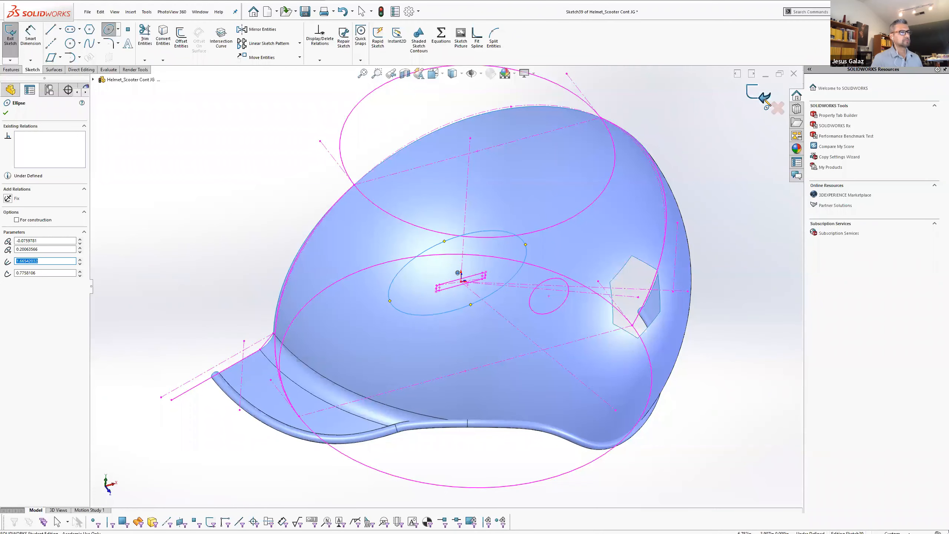
{"action": "key", "text": "Escape"}
Trim the helmet surface with the ellipse sketch, removing the elliptical piece from the side of the helmet
{"action": "middle_click_drag", "start_coordinate": [444, 239], "coordinate": [363, 169]}
{"action": "left_click", "coordinate": [292, 43]}
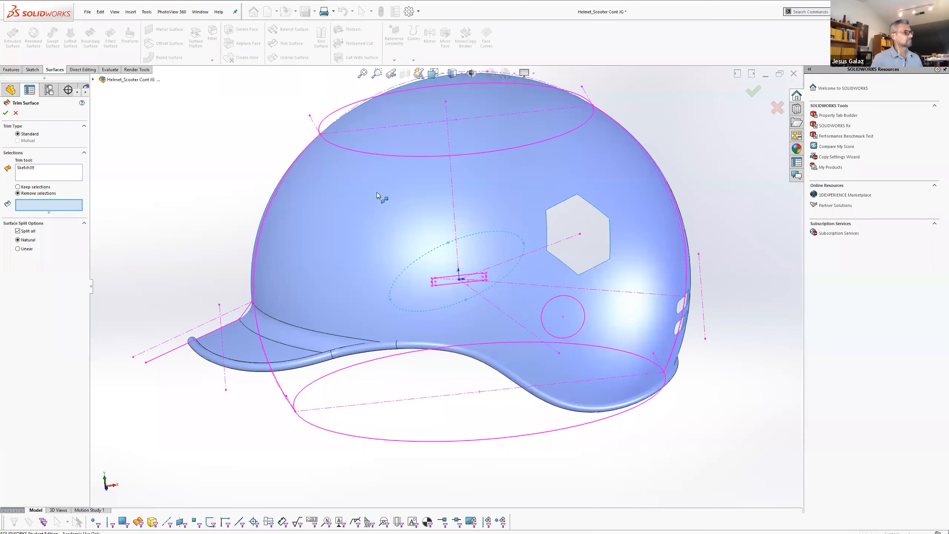
{"action": "left_click", "coordinate": [363, 201]}
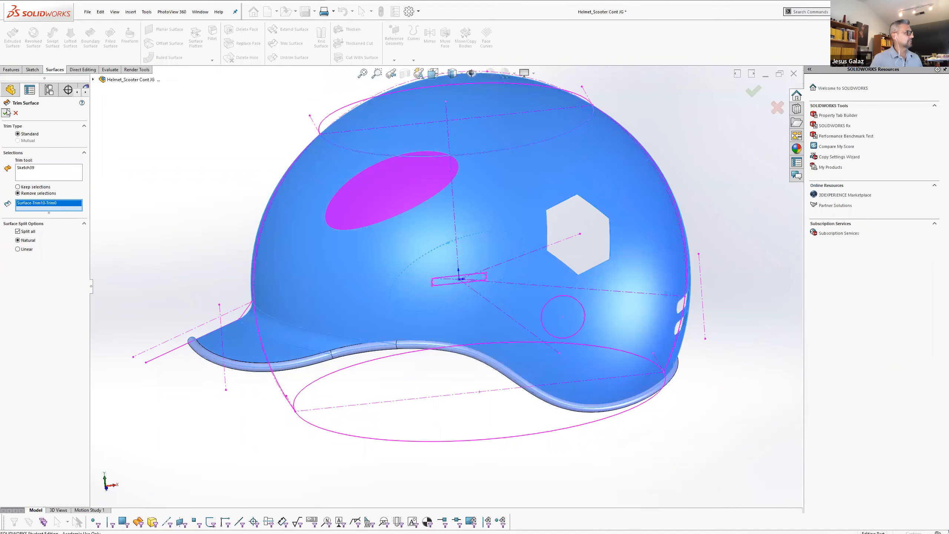
{"action": "left_click", "coordinate": [6, 113]}
Examine the elliptical, hexagonal and rear slot openings and how they line up with their sketches and construction line
{"action": "middle_click_drag", "start_coordinate": [509, 208], "coordinate": [485, 277]}
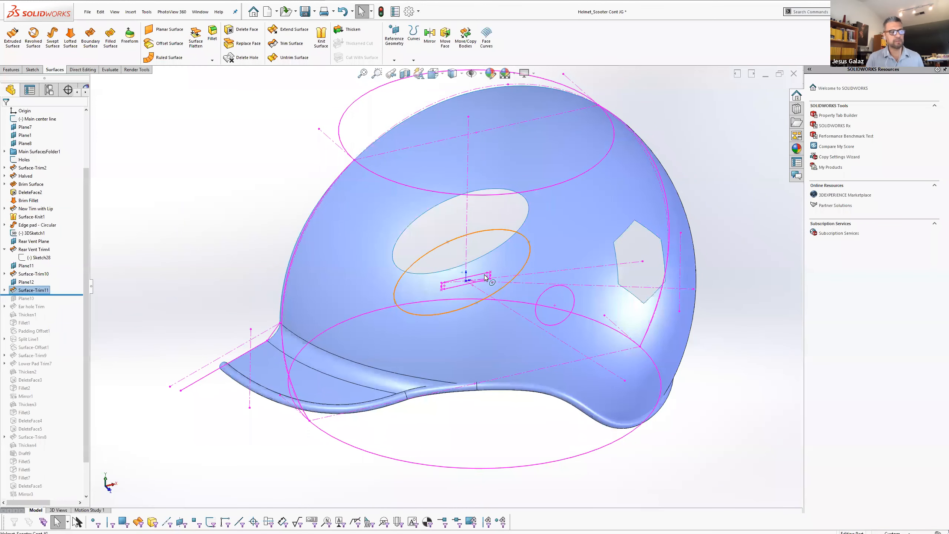
{"action": "middle_click_drag", "start_coordinate": [611, 284], "coordinate": [560, 276]}
{"action": "middle_click_drag", "start_coordinate": [648, 324], "coordinate": [617, 315]}
{"action": "scroll", "coordinate": [617, 314], "scroll_direction": "up", "scroll_amount": 2}
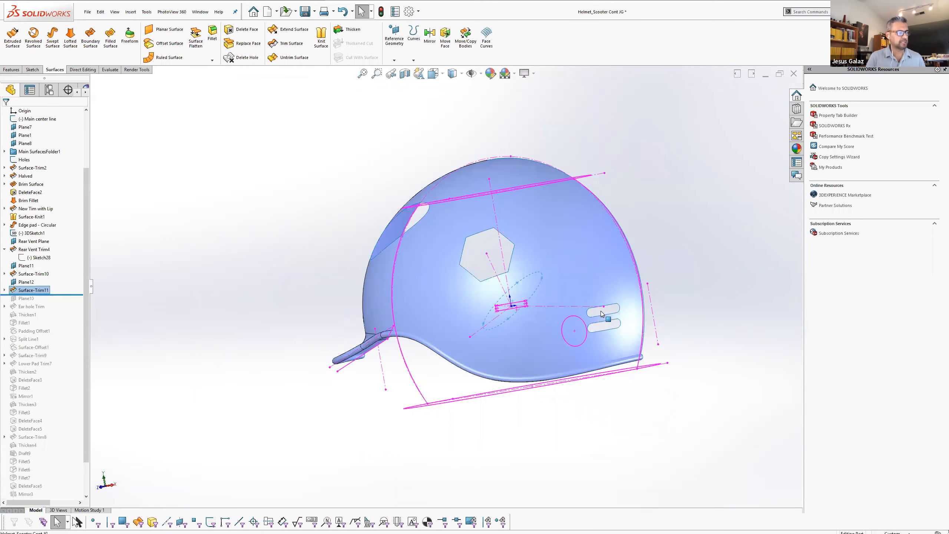
{"action": "scroll", "coordinate": [595, 326], "scroll_direction": "down", "scroll_amount": 4}
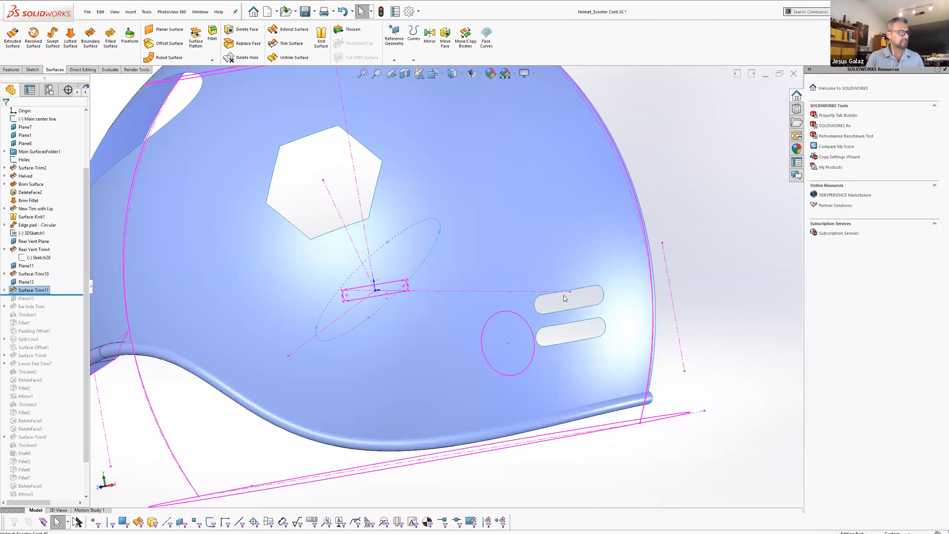
{"action": "scroll", "coordinate": [564, 296], "scroll_direction": "down", "scroll_amount": 3}
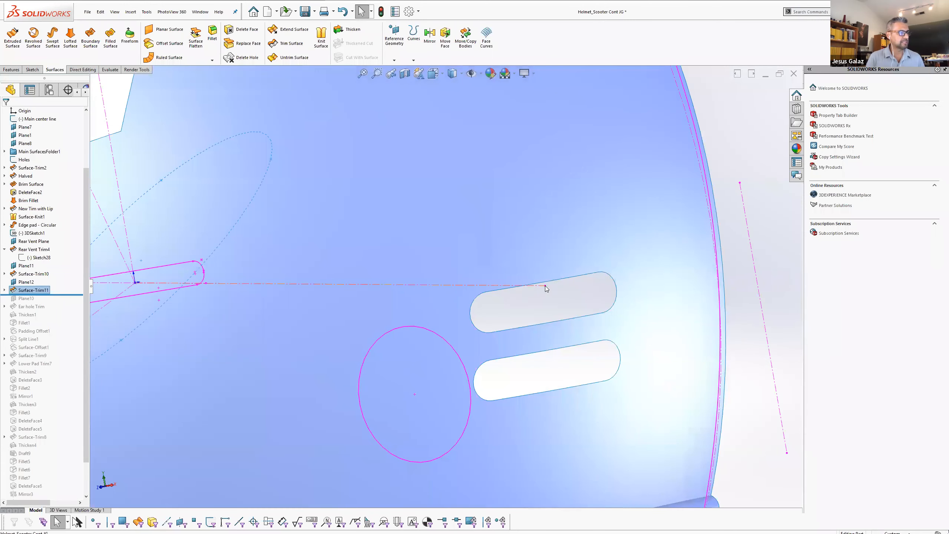
{"action": "middle_click_drag", "start_coordinate": [522, 296], "coordinate": [590, 281]}
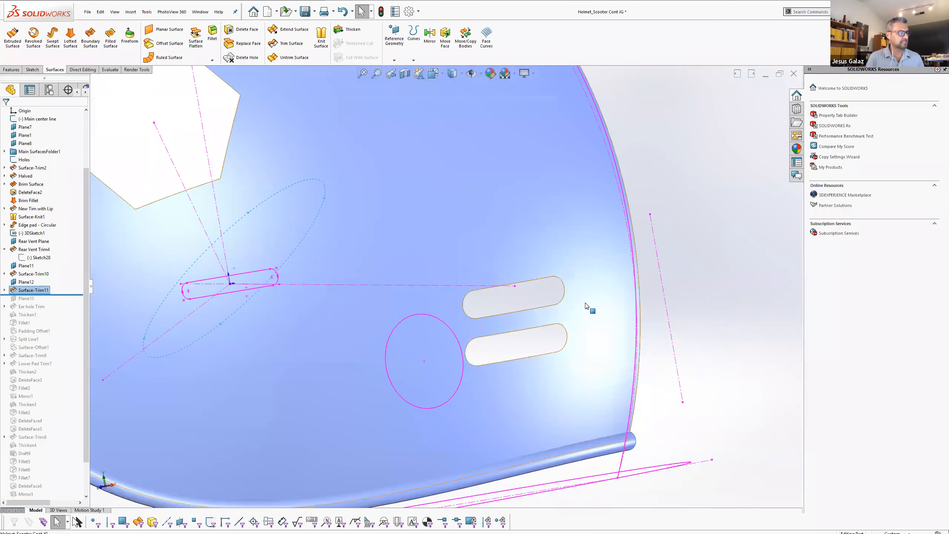
{"action": "scroll", "coordinate": [489, 312], "scroll_direction": "up", "scroll_amount": 4}
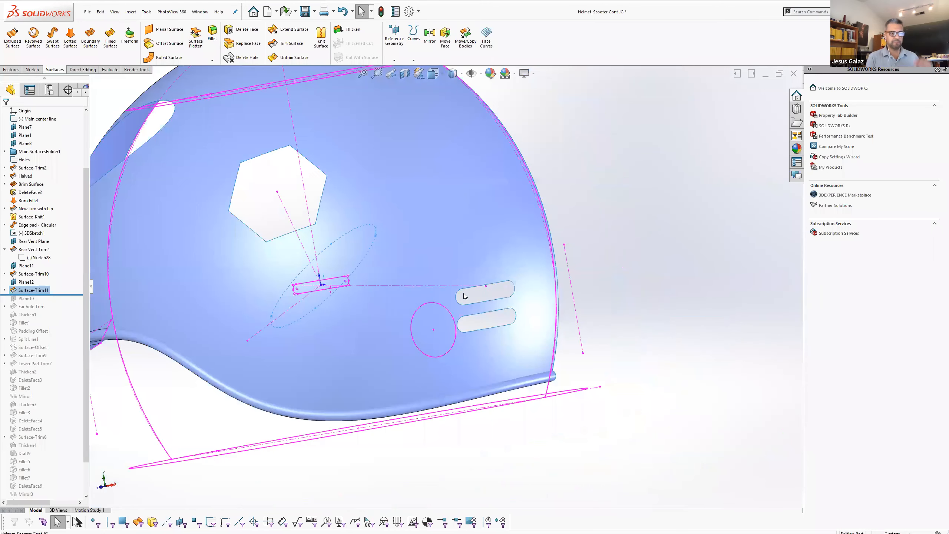
{"action": "scroll", "coordinate": [464, 296], "scroll_direction": "up", "scroll_amount": 1}
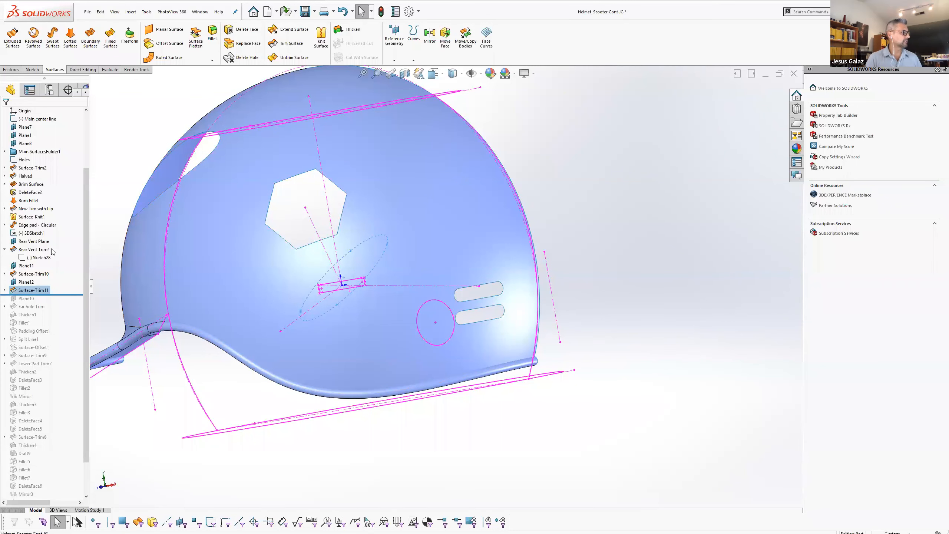
Delete the hexagonal surface trim and the second reference plane, Surface-Trim10 and Plane12, from the model
{"action": "left_click", "coordinate": [24, 277], "text": "shift"}
{"action": "right_click", "coordinate": [33, 283]}
{"action": "left_click", "coordinate": [41, 307]}
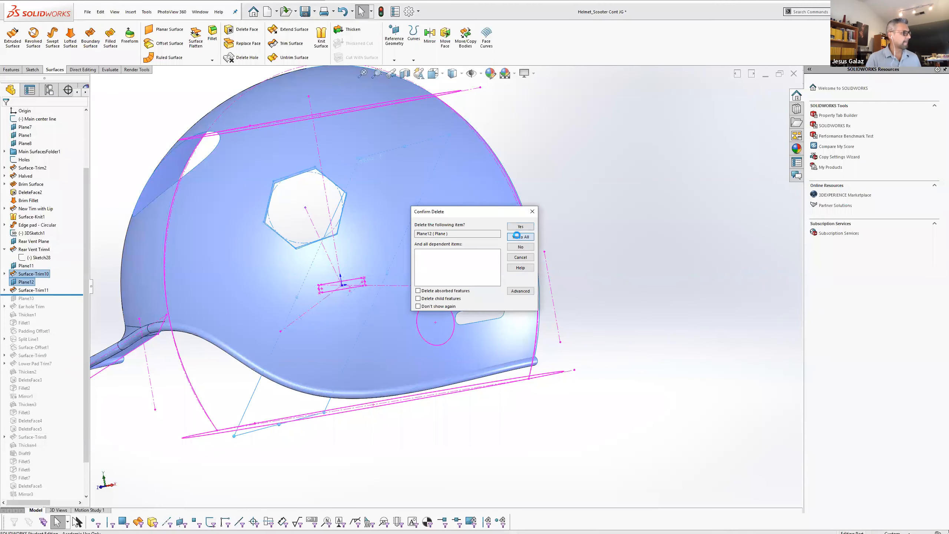
{"action": "left_click", "coordinate": [517, 235]}
{"action": "left_click", "coordinate": [657, 231]}
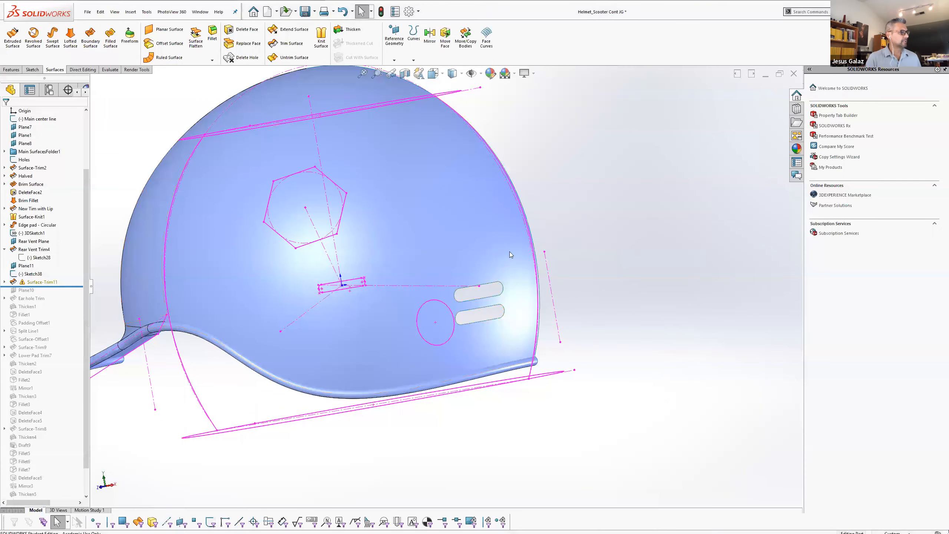
Start a 3D sketch and draw a sloping construction line beside the hexagon, running from the helmet's rear side out past its outline
{"action": "middle_click_drag", "start_coordinate": [458, 256], "coordinate": [332, 225]}
{"action": "scroll", "coordinate": [439, 277], "scroll_direction": "up", "scroll_amount": 4}
{"action": "scroll", "coordinate": [511, 322], "scroll_direction": "down", "scroll_amount": 5}
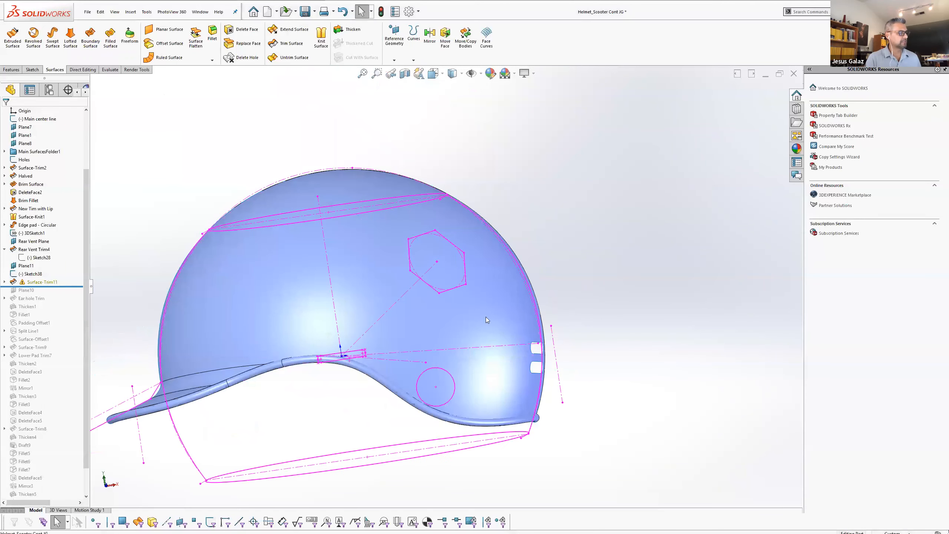
{"action": "left_click", "coordinate": [508, 319]}
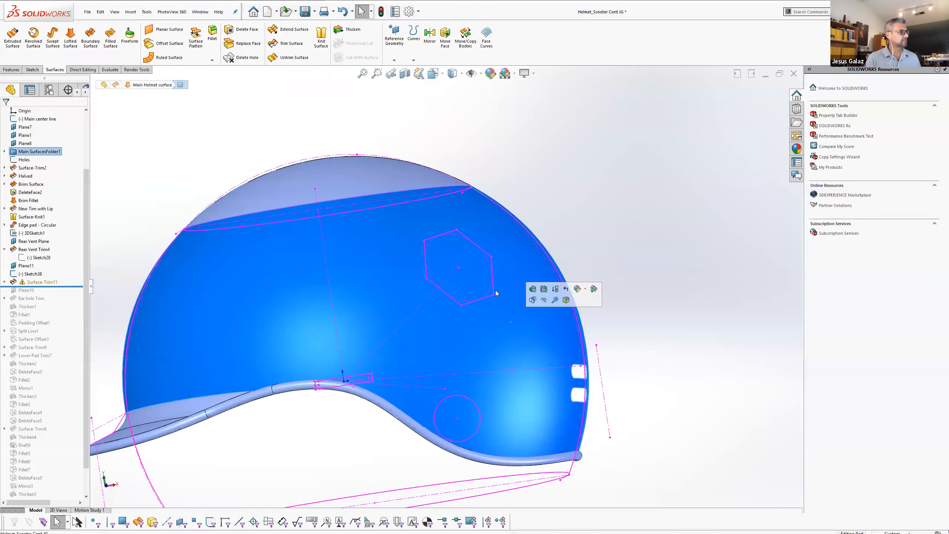
{"action": "left_click", "coordinate": [32, 70]}
{"action": "left_click", "coordinate": [10, 60]}
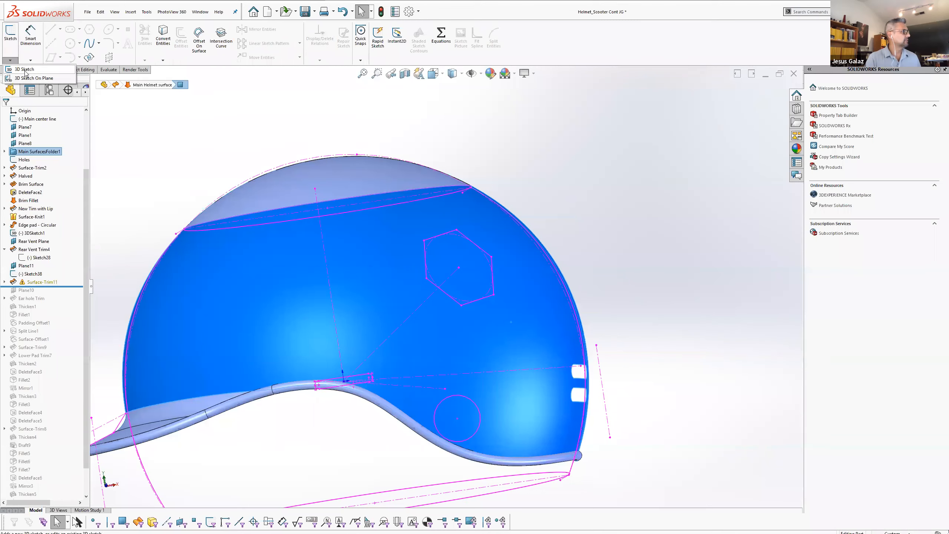
{"action": "left_click", "coordinate": [24, 69]}
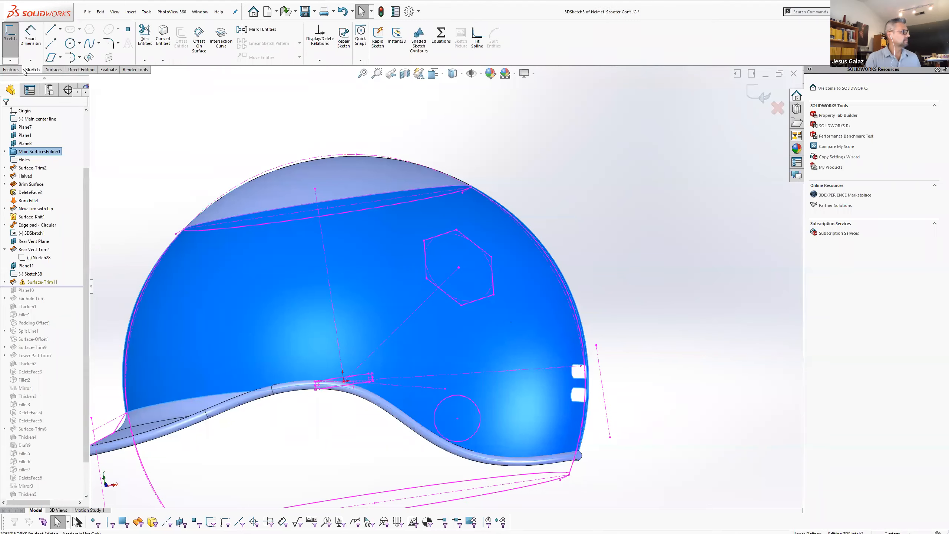
{"action": "left_click", "coordinate": [50, 43]}
{"action": "left_click", "coordinate": [522, 307]}
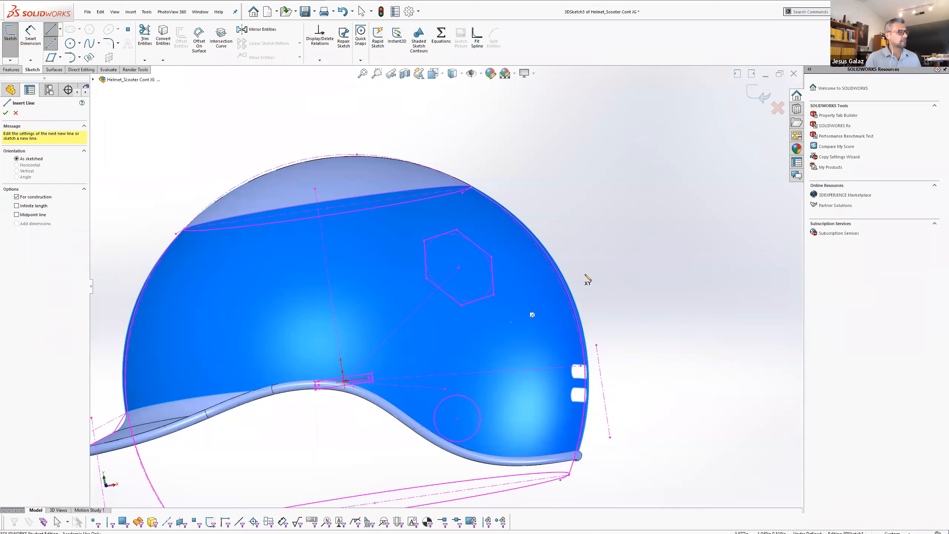
{"action": "left_click", "coordinate": [643, 220]}
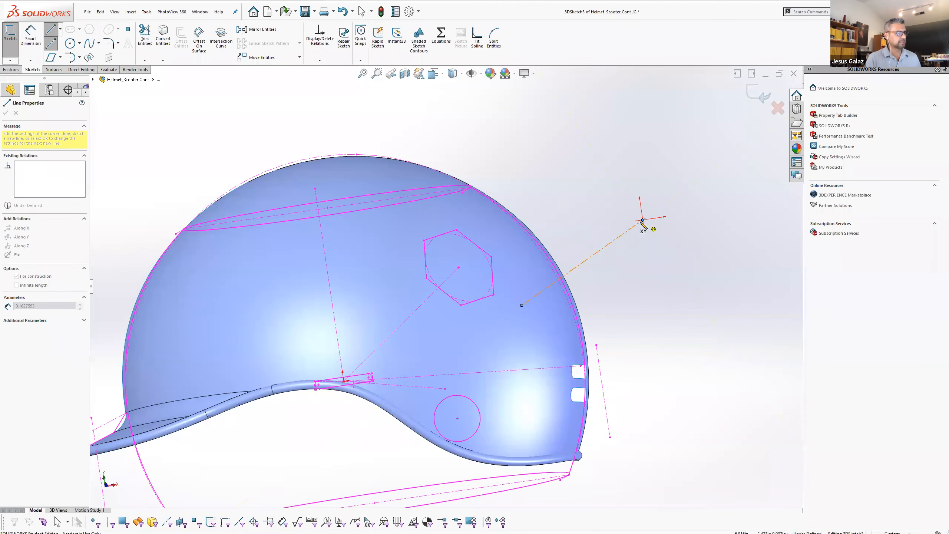
{"action": "left_click", "coordinate": [52, 45]}
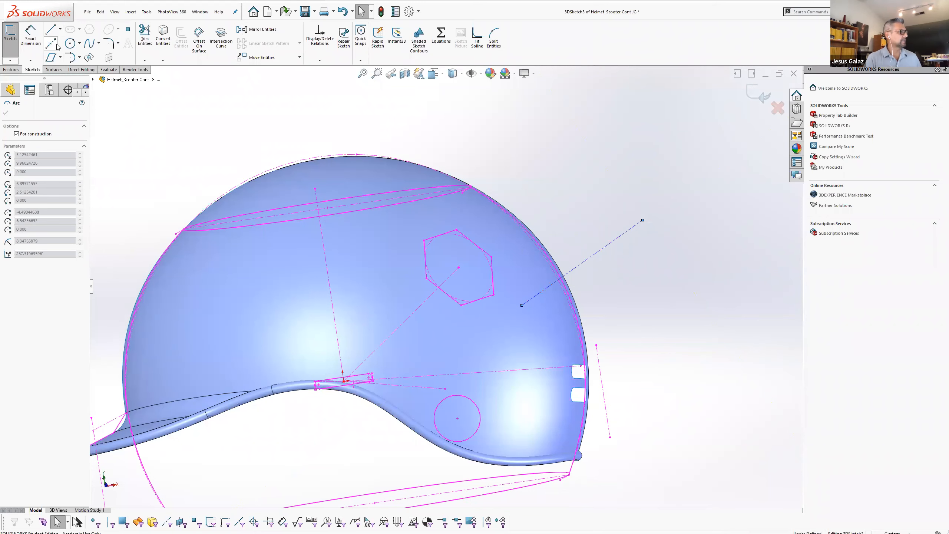
{"action": "key", "text": "Return"}
Constrain the construction line's inner end point to the main helmet face with an On Surface relation
{"action": "mouse_move", "coordinate": [594, 294]}
{"action": "middle_mouse_down"}
{"action": "mouse_move", "coordinate": [606, 362]}
{"action": "mouse_move", "coordinate": [586, 388]}
{"action": "mouse_move", "coordinate": [510, 261]}
{"action": "middle_mouse_up"}
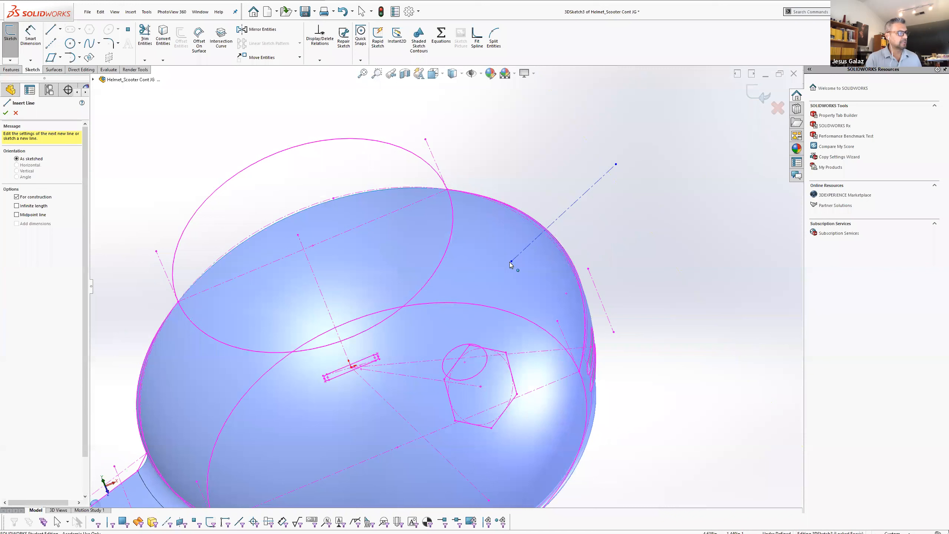
{"action": "key", "text": "Escape"}
{"action": "left_click", "coordinate": [511, 261]}
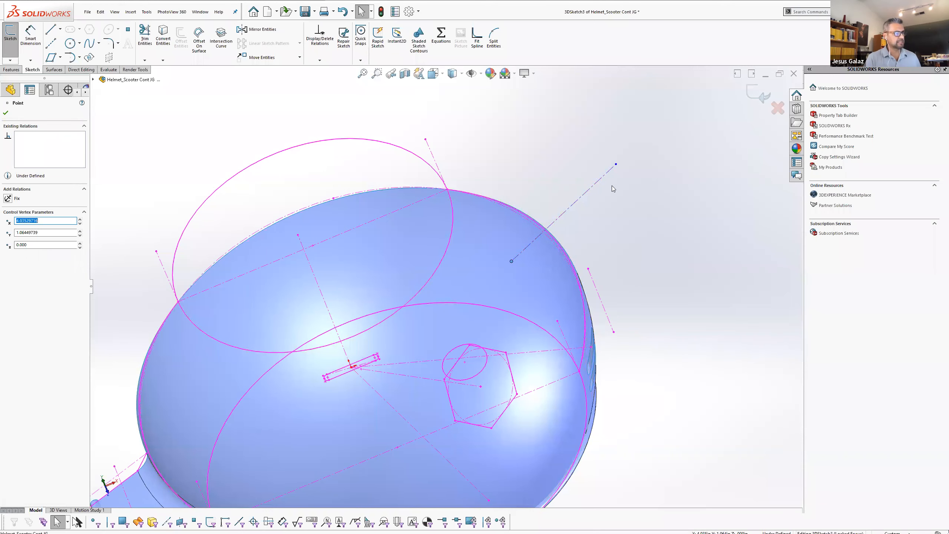
{"action": "key", "text": "Escape"}
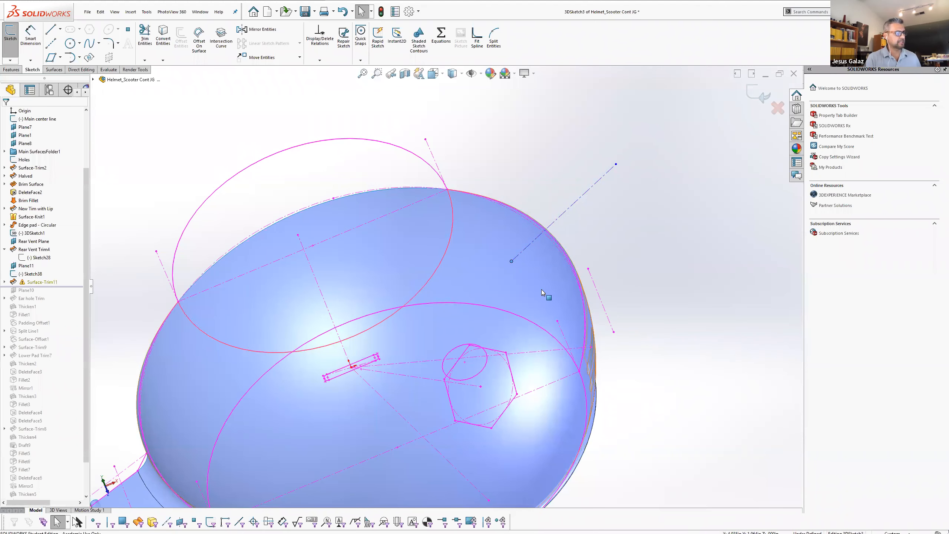
{"action": "left_click", "coordinate": [254, 310], "text": "ctrl"}
{"action": "left_click", "coordinate": [7, 240]}
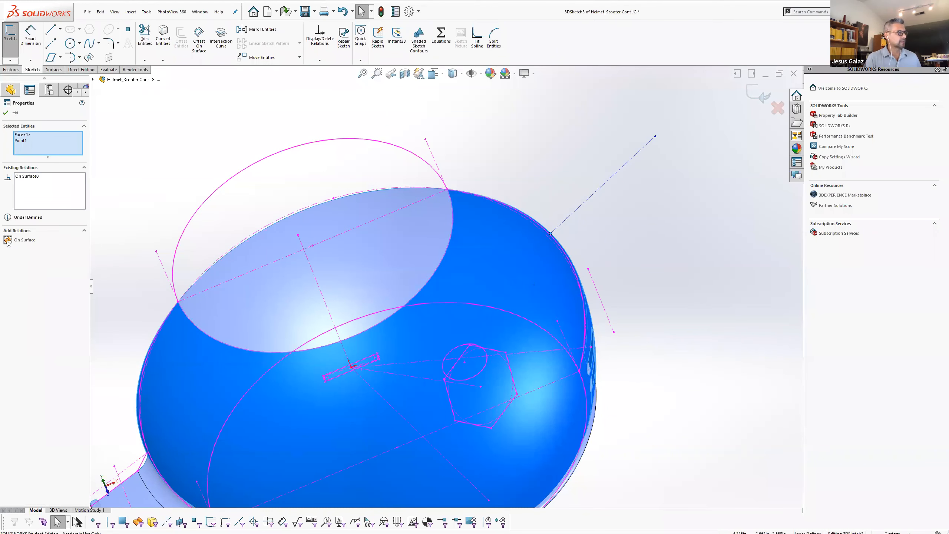
Make the construction line perpendicular to the main helmet face and shorten it by moving its outer end closer to the surface
{"action": "mouse_move", "coordinate": [618, 223]}
{"action": "middle_mouse_down"}
{"action": "mouse_move", "coordinate": [563, 195]}
{"action": "mouse_move", "coordinate": [525, 239]}
{"action": "middle_mouse_up"}
{"action": "scroll", "coordinate": [524, 238], "scroll_direction": "down", "scroll_amount": 1}
{"action": "left_click_drag", "start_coordinate": [524, 238], "coordinate": [398, 265]}
{"action": "mouse_move", "coordinate": [398, 265]}
{"action": "middle_mouse_down"}
{"action": "mouse_move", "coordinate": [595, 214]}
{"action": "mouse_move", "coordinate": [618, 235]}
{"action": "mouse_move", "coordinate": [572, 276]}
{"action": "mouse_move", "coordinate": [560, 251]}
{"action": "mouse_move", "coordinate": [549, 270]}
{"action": "middle_mouse_up"}
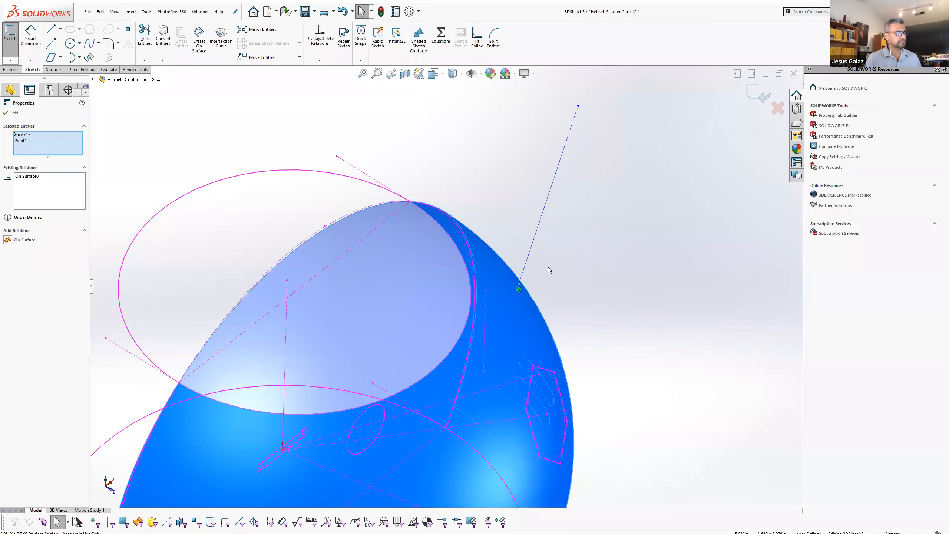
{"action": "left_click", "coordinate": [562, 163]}
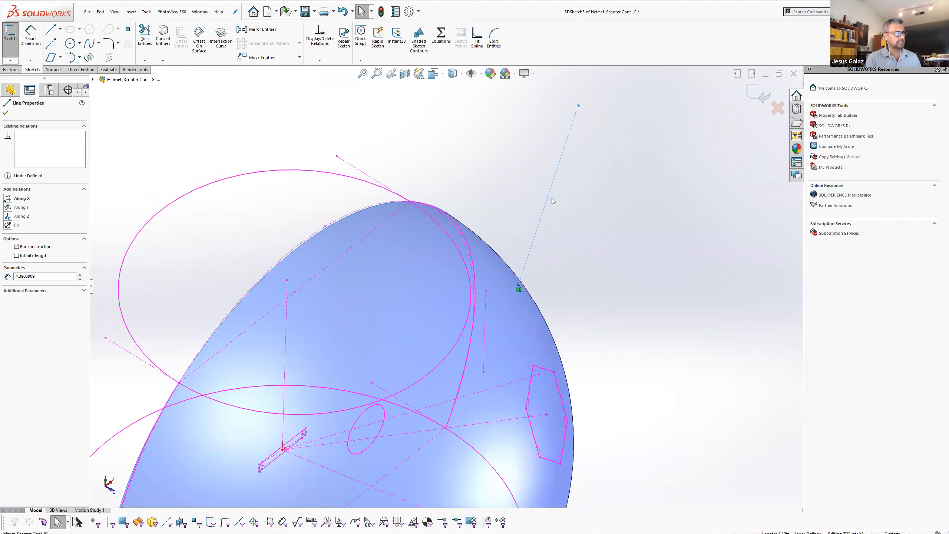
{"action": "left_click", "coordinate": [530, 325], "text": "ctrl"}
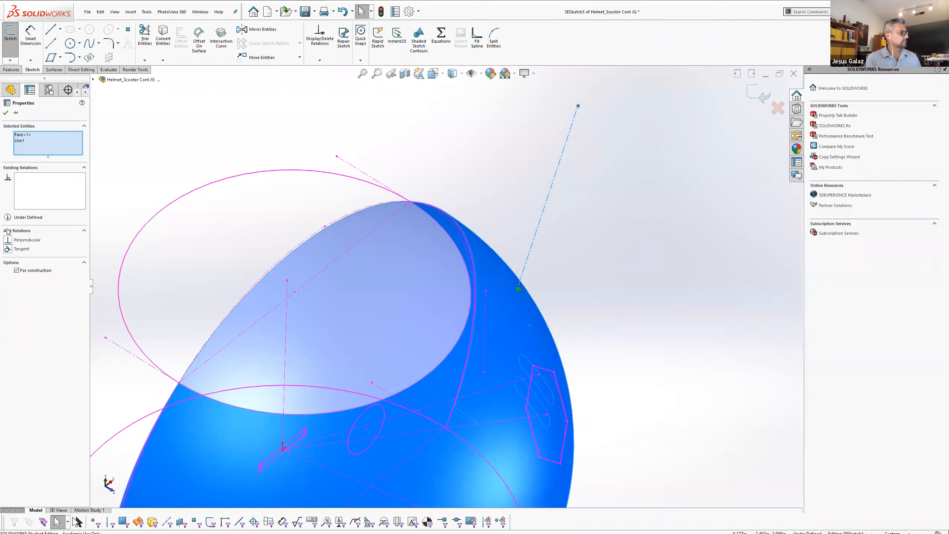
{"action": "left_click", "coordinate": [8, 240]}
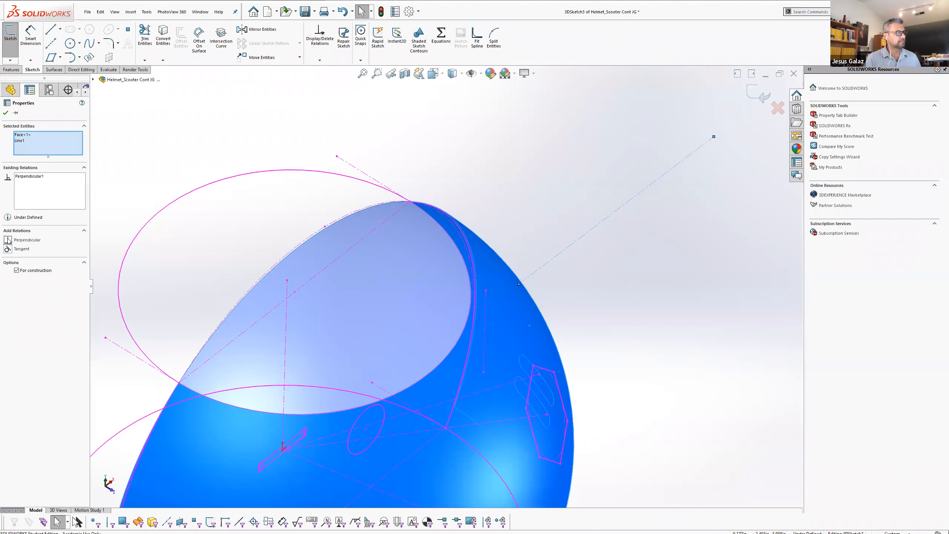
{"action": "scroll", "coordinate": [641, 213], "scroll_direction": "up", "scroll_amount": 1}
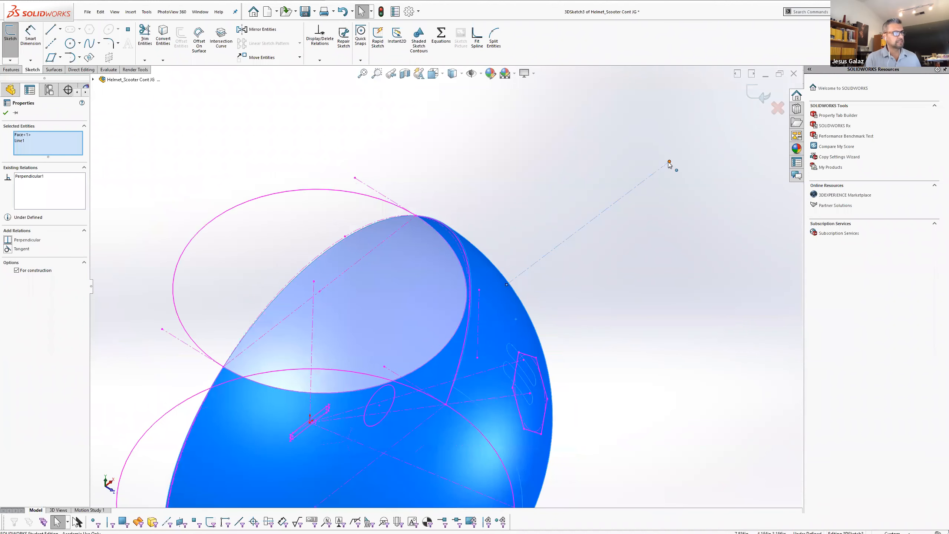
{"action": "left_click_drag", "start_coordinate": [669, 165], "coordinate": [557, 248]}
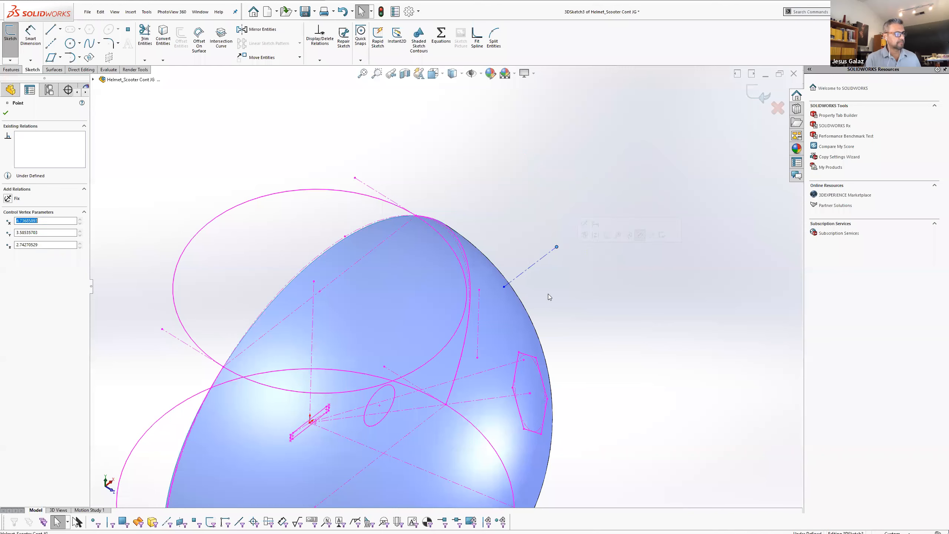
Slide the perpendicular construction line across the helmet surface by repeatedly moving its surface end point and outer end on both sides of the hexagon
{"action": "middle_click_drag", "start_coordinate": [453, 346], "coordinate": [602, 357]}
{"action": "left_click_drag", "start_coordinate": [597, 356], "coordinate": [541, 369]}
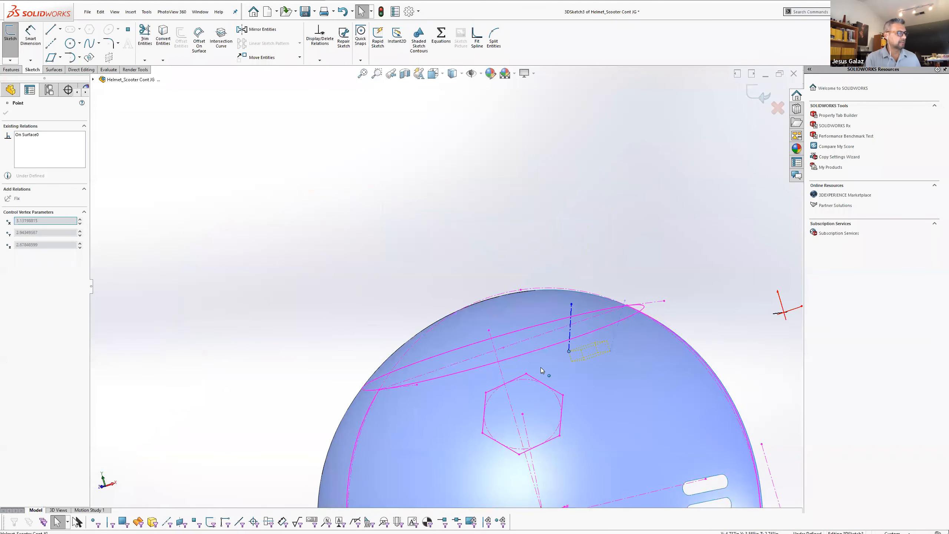
{"action": "left_click_drag", "start_coordinate": [462, 393], "coordinate": [562, 380]}
{"action": "left_click_drag", "start_coordinate": [480, 401], "coordinate": [409, 415]}
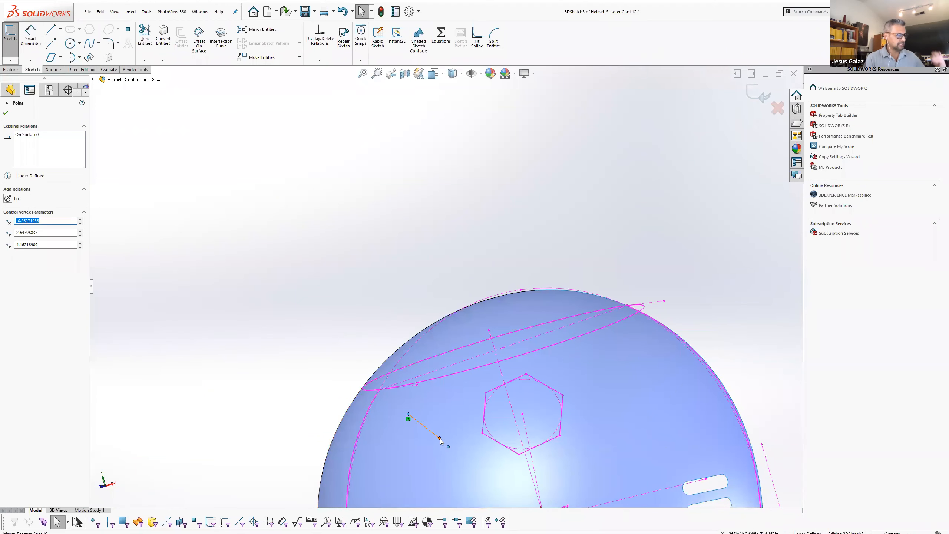
{"action": "left_click_drag", "start_coordinate": [441, 441], "coordinate": [301, 321]}
{"action": "left_click_drag", "start_coordinate": [382, 389], "coordinate": [502, 474]}
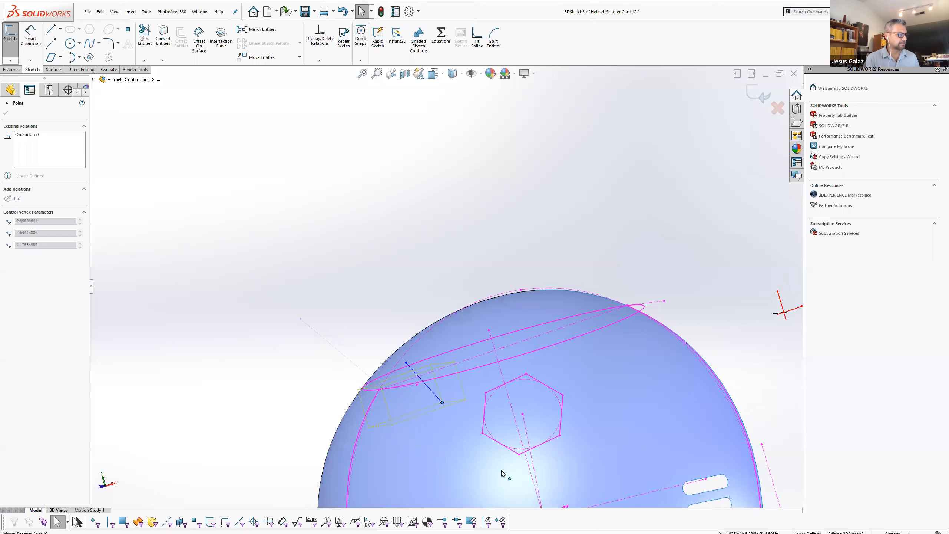
{"action": "left_click_drag", "start_coordinate": [576, 458], "coordinate": [481, 437]}
Move the construction line's surface end point back beside the hexagon, then select the line to show its relations
{"action": "middle_click_drag", "start_coordinate": [481, 437], "coordinate": [408, 454]}
{"action": "left_click_drag", "start_coordinate": [408, 452], "coordinate": [356, 475]}
{"action": "left_click_drag", "start_coordinate": [418, 465], "coordinate": [488, 462]}
{"action": "middle_click_drag", "start_coordinate": [489, 462], "coordinate": [489, 297]}
{"action": "left_click", "coordinate": [488, 297]}
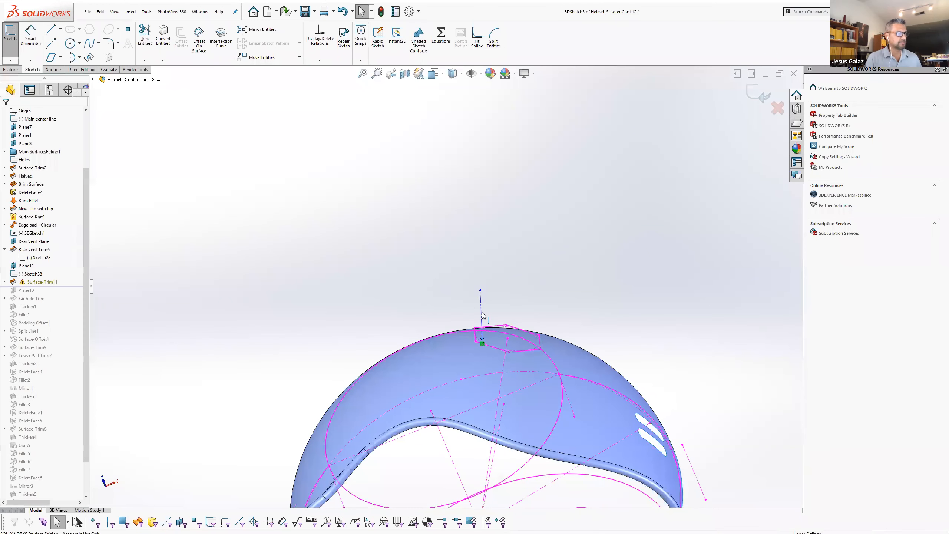
{"action": "left_click", "coordinate": [481, 310]}
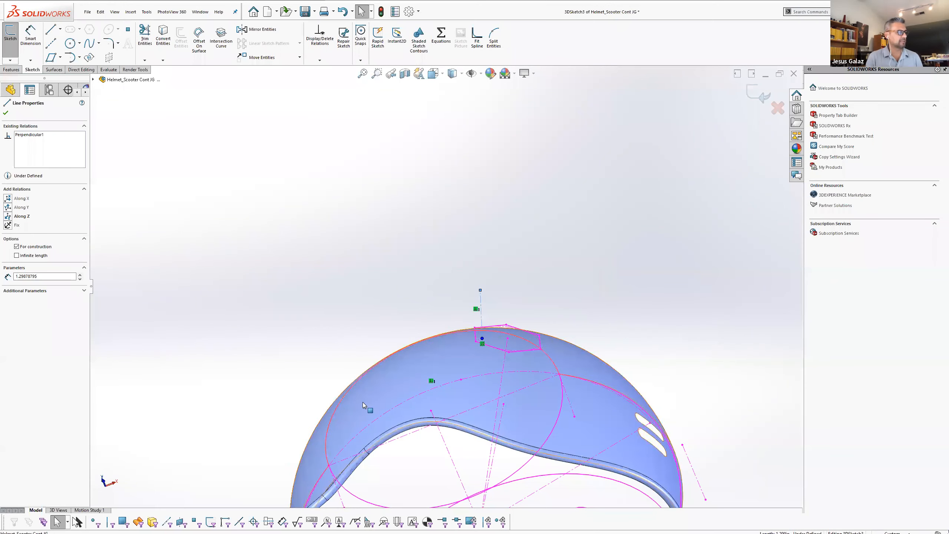
Move the construction line's surface end point clear of the hexagon and finish the 3D sketch
{"action": "middle_click_drag", "start_coordinate": [408, 362], "coordinate": [481, 480]}
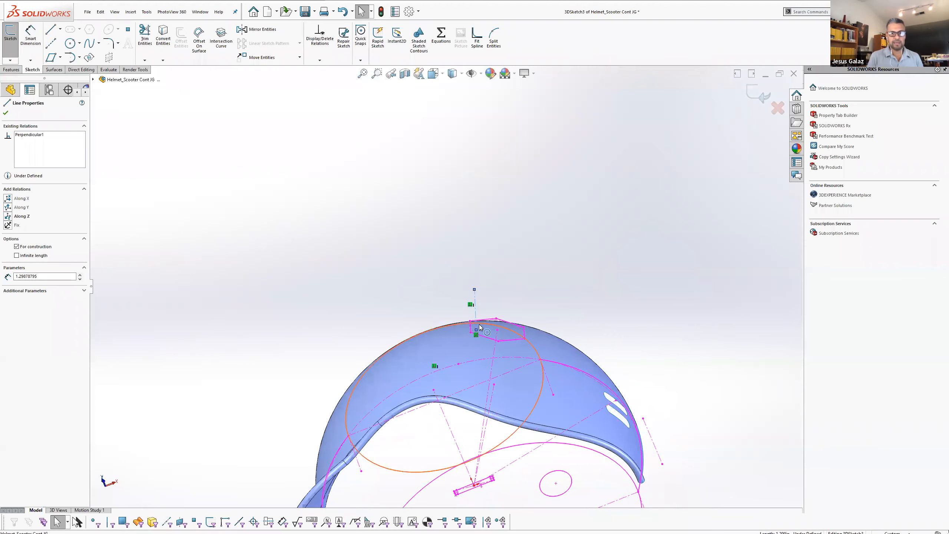
{"action": "scroll", "coordinate": [480, 328], "scroll_direction": "down", "scroll_amount": 3}
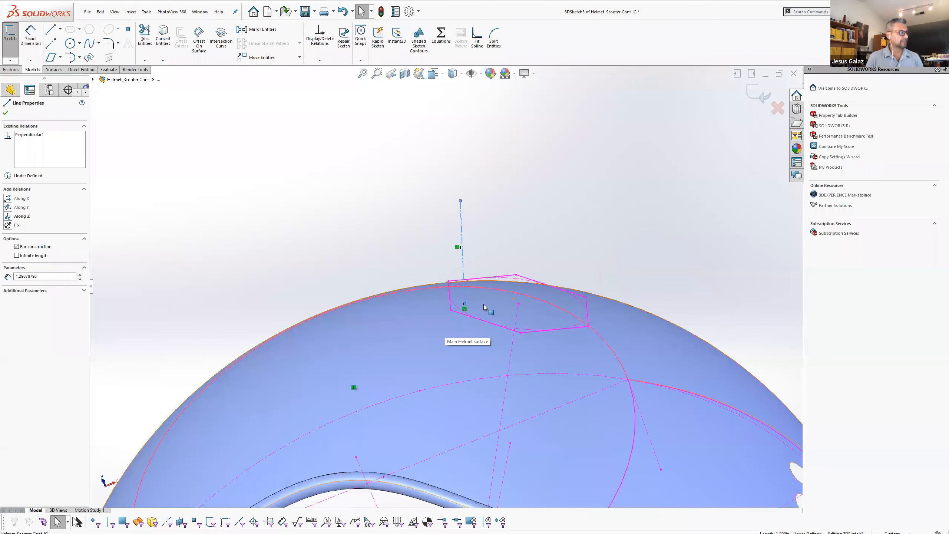
{"action": "left_click_drag", "start_coordinate": [466, 306], "coordinate": [382, 316]}
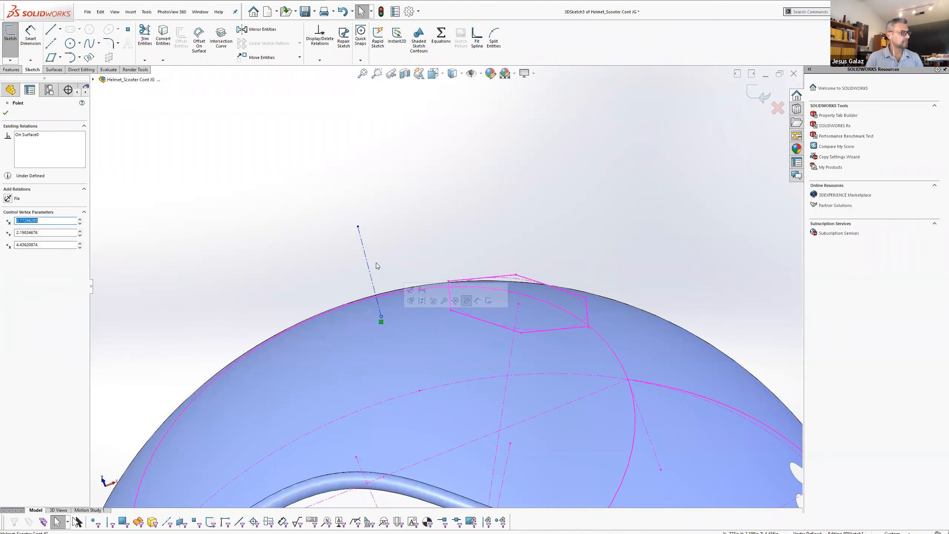
{"action": "left_click", "coordinate": [5, 113]}
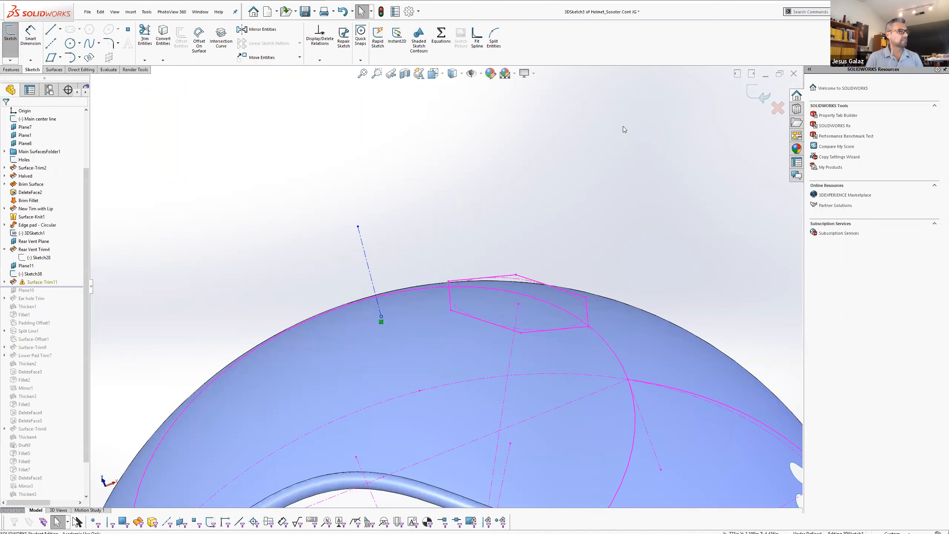
{"action": "left_click", "coordinate": [758, 91]}
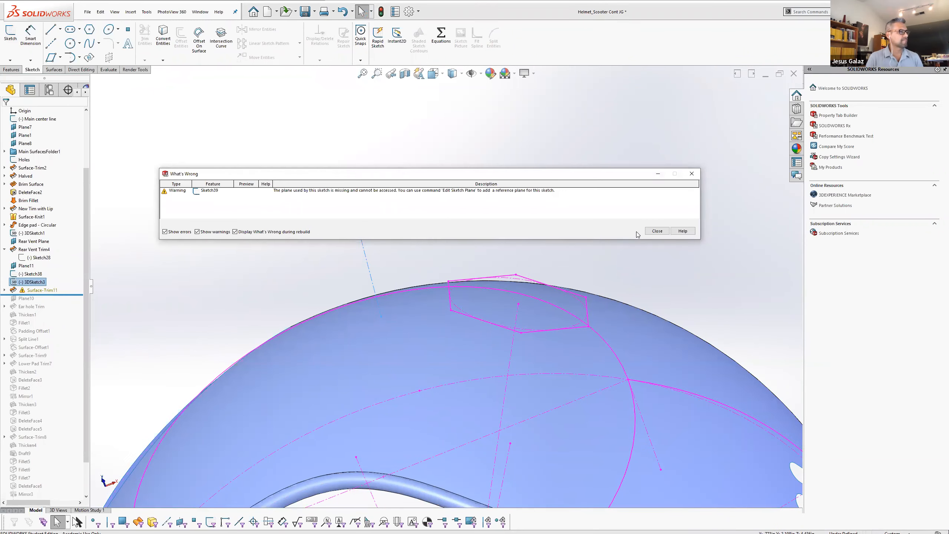
{"action": "left_click", "coordinate": [657, 230]}
Create a reference plane perpendicular to the 3D sketch line and coincident with its outer end point
{"action": "left_click", "coordinate": [403, 42]}
{"action": "left_click", "coordinate": [413, 74]}
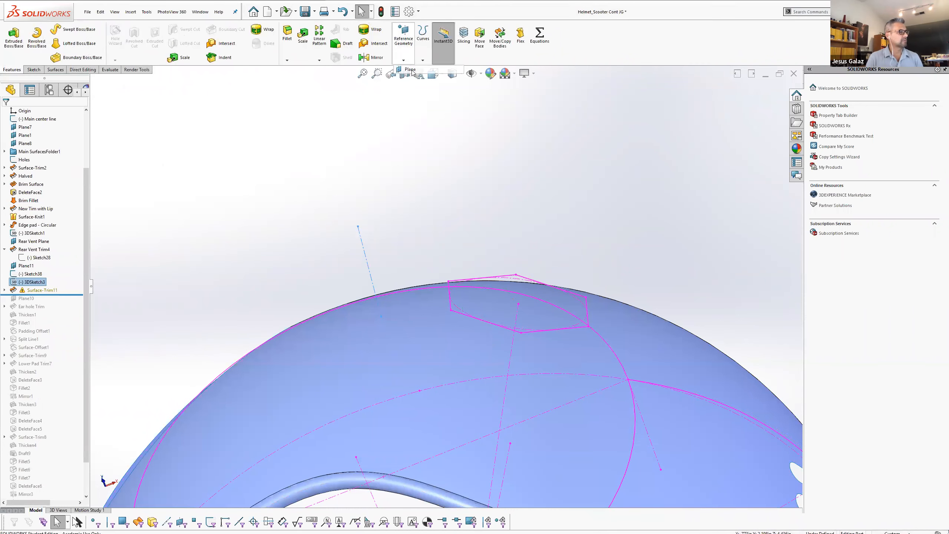
{"action": "left_click", "coordinate": [368, 269]}
{"action": "left_click", "coordinate": [359, 228]}
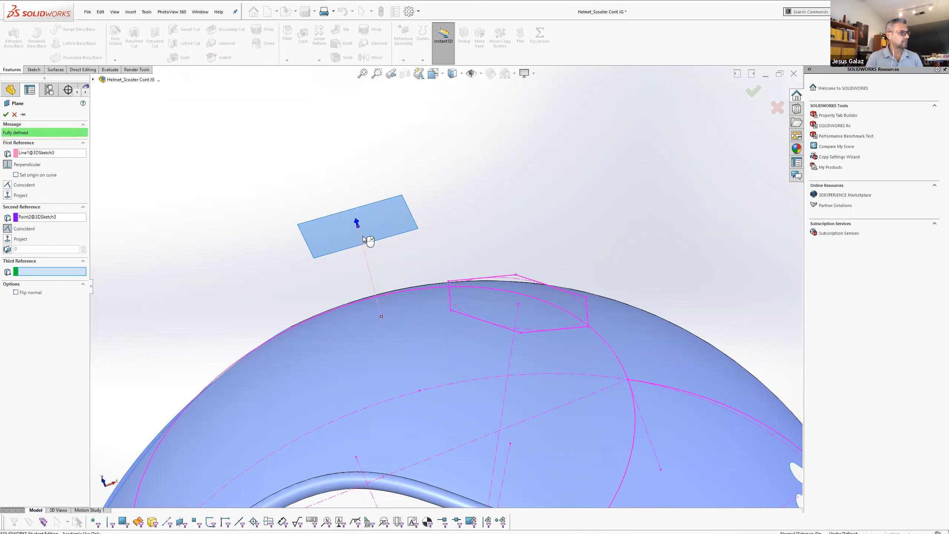
{"action": "left_click", "coordinate": [5, 116]}
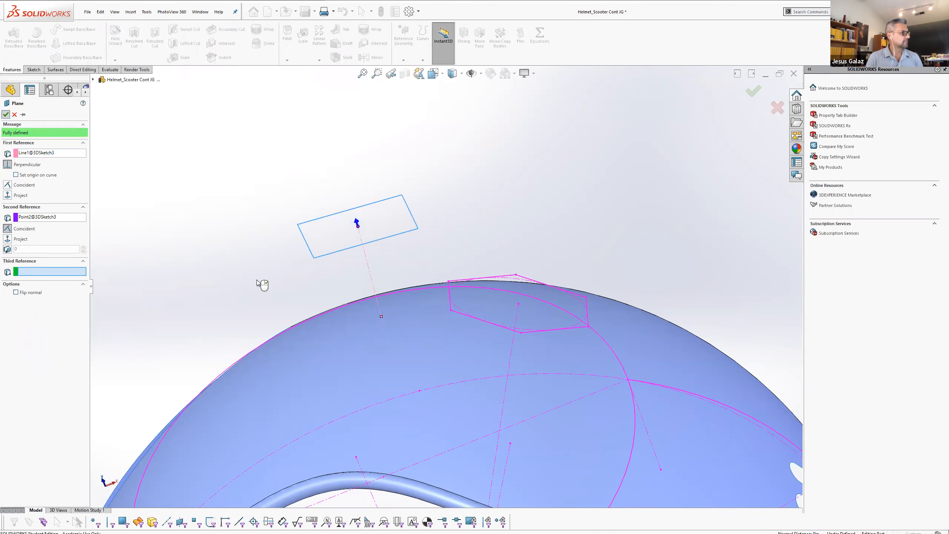
Examine from several angles how the new reference plane lies relative to the helmet surface and the hexagon
{"action": "middle_click_drag", "start_coordinate": [318, 289], "coordinate": [389, 276]}
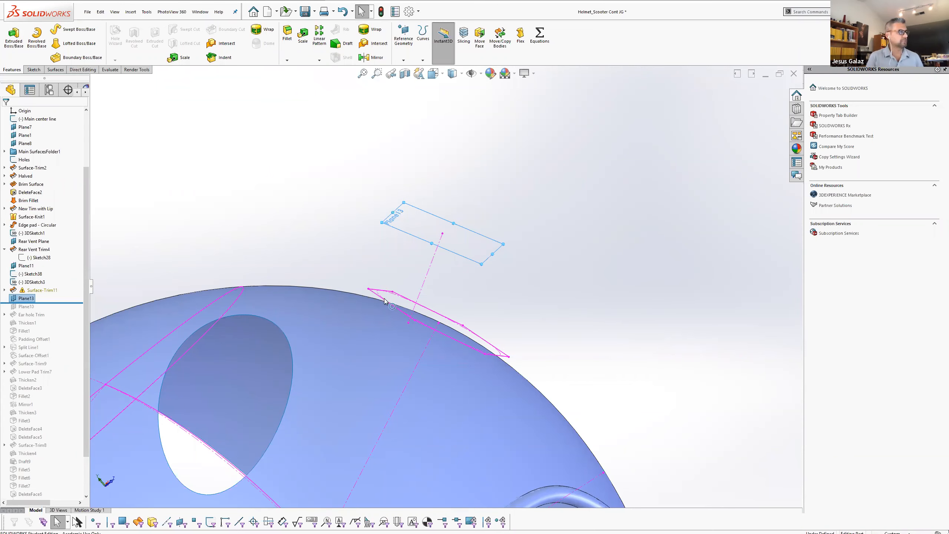
{"action": "scroll", "coordinate": [443, 281], "scroll_direction": "up", "scroll_amount": 3}
{"action": "scroll", "coordinate": [442, 283], "scroll_direction": "down", "scroll_amount": 2}
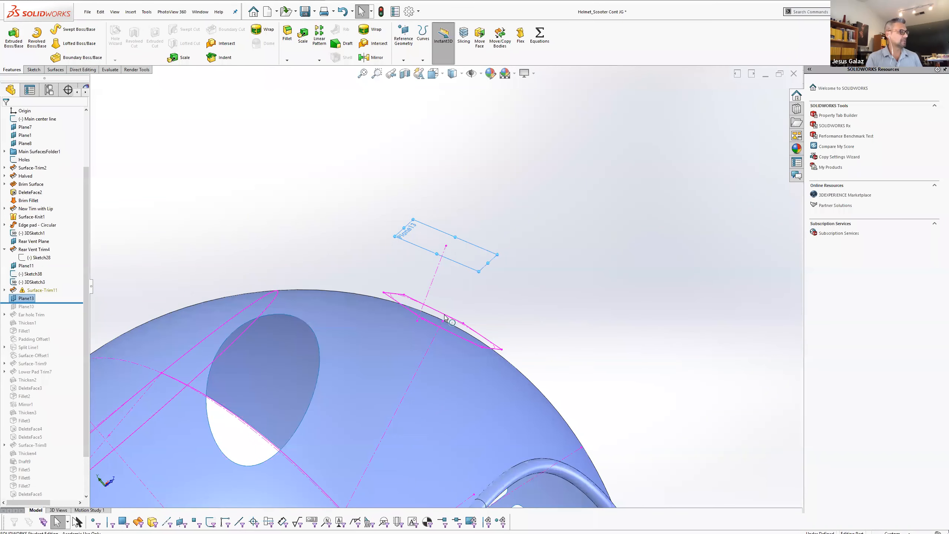
{"action": "scroll", "coordinate": [435, 303], "scroll_direction": "up", "scroll_amount": 2}
{"action": "mouse_move", "coordinate": [476, 332]}
{"action": "middle_mouse_down"}
{"action": "mouse_move", "coordinate": [475, 372]}
{"action": "mouse_move", "coordinate": [457, 307]}
{"action": "mouse_move", "coordinate": [418, 279]}
{"action": "middle_mouse_up"}
{"action": "scroll", "coordinate": [413, 274], "scroll_direction": "down", "scroll_amount": 3}
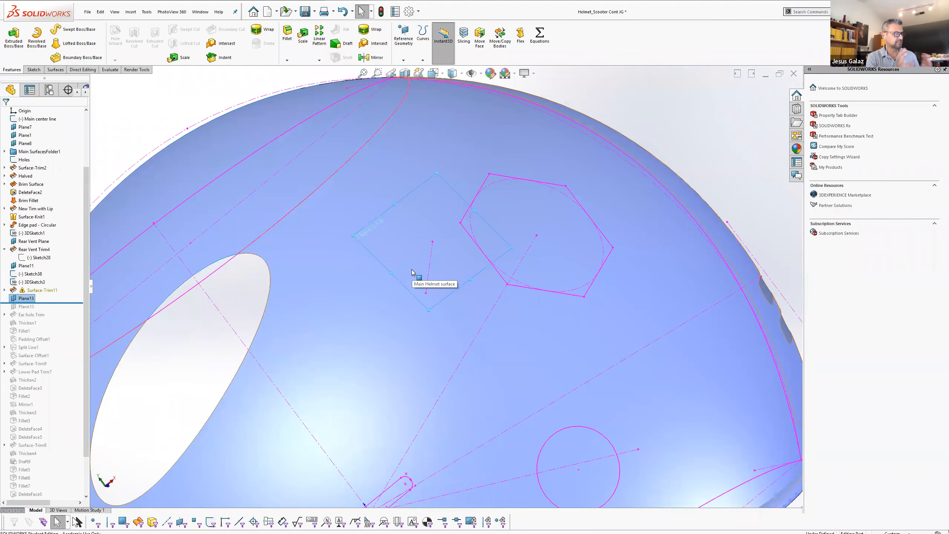
{"action": "scroll", "coordinate": [485, 271], "scroll_direction": "up", "scroll_amount": 5}
{"action": "middle_click_drag", "start_coordinate": [477, 335], "coordinate": [660, 229]}
{"action": "middle_click_drag", "start_coordinate": [589, 294], "coordinate": [627, 286]}
{"action": "scroll", "coordinate": [561, 269], "scroll_direction": "down", "scroll_amount": 4}
{"action": "middle_click_drag", "start_coordinate": [586, 257], "coordinate": [598, 234]}
Delete 3DSketch3, Surface-Trim11 and Plane13 from the model
{"action": "left_click", "coordinate": [32, 283], "text": "ctrl"}
{"action": "left_click", "coordinate": [30, 292], "text": "ctrl"}
{"action": "right_click", "coordinate": [23, 295]}
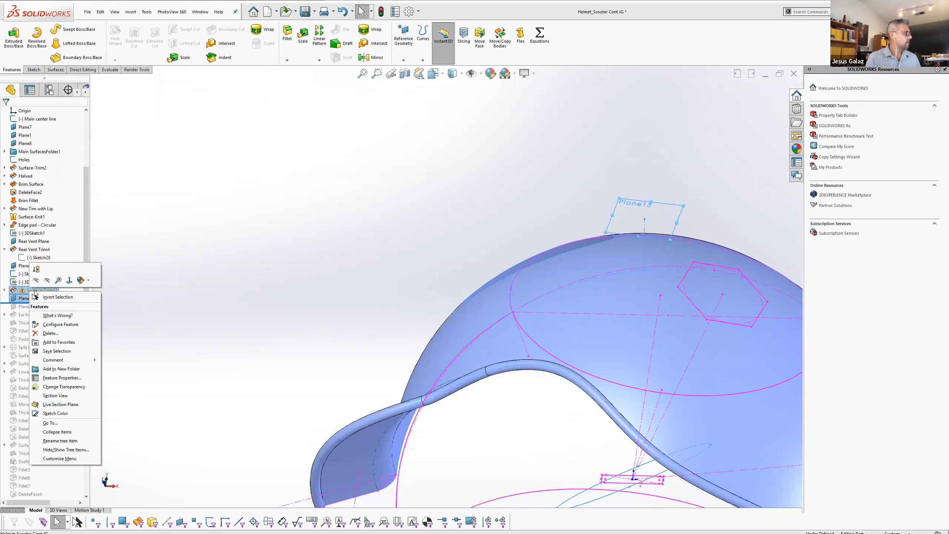
{"action": "left_click", "coordinate": [51, 333]}
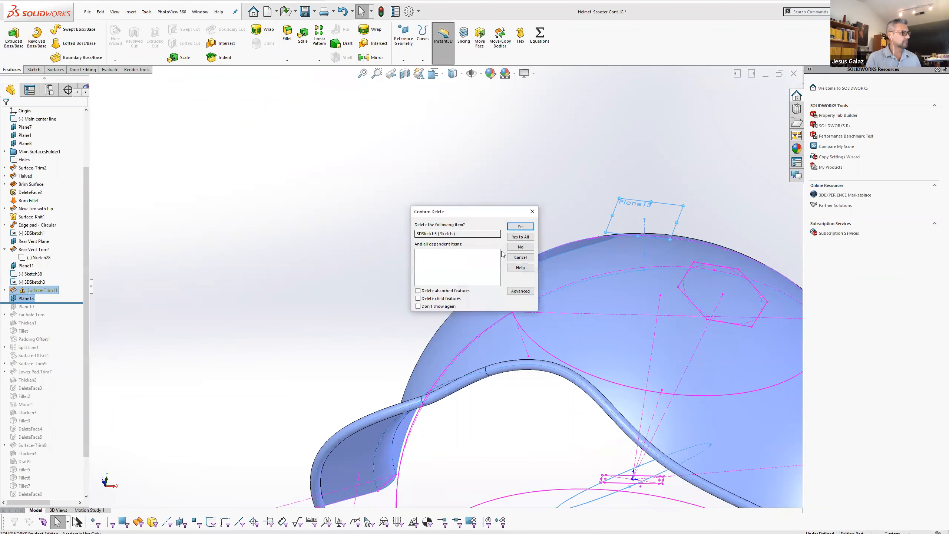
{"action": "left_click", "coordinate": [520, 237]}
{"action": "left_click", "coordinate": [658, 233]}
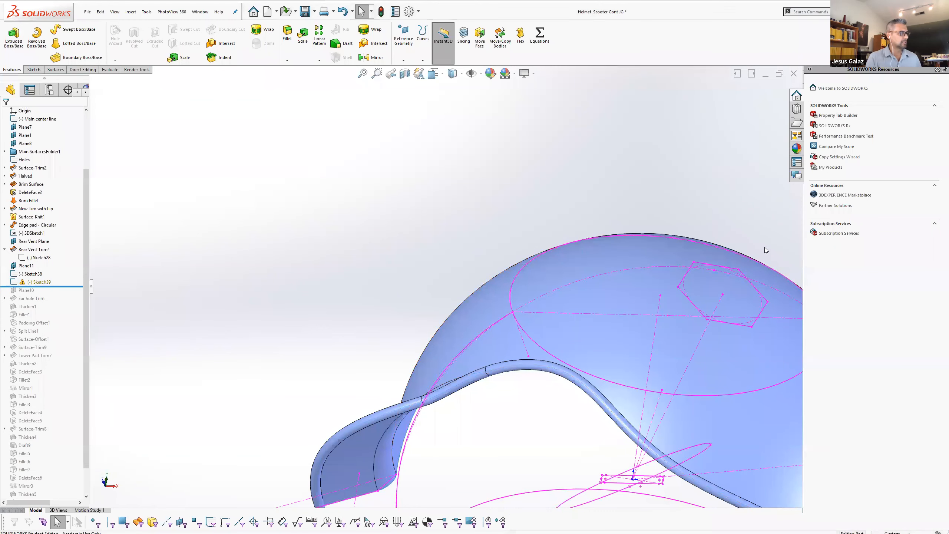
Roll the model history forward so that it ends just after Ear hole Trim
{"action": "scroll", "coordinate": [571, 325], "scroll_direction": "up", "scroll_amount": 4}
{"action": "scroll", "coordinate": [613, 456], "scroll_direction": "down", "scroll_amount": 3}
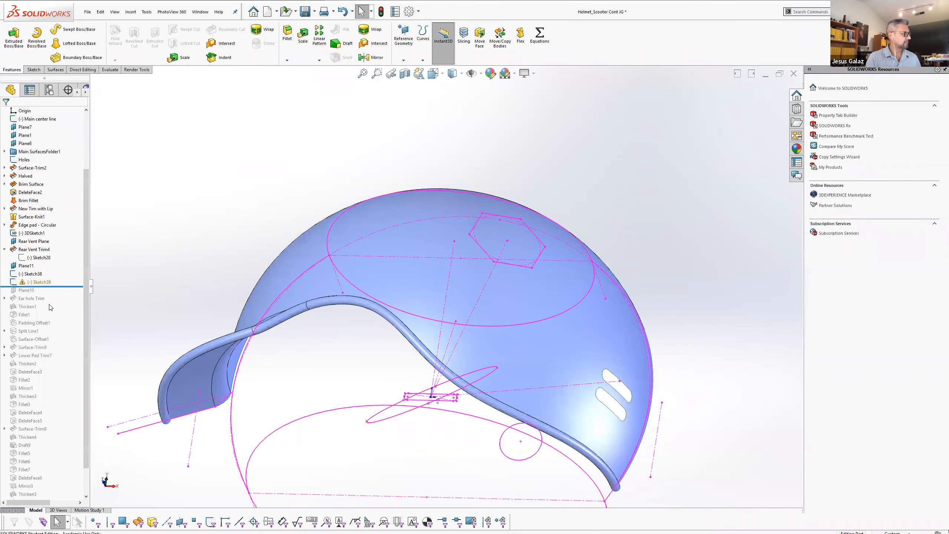
{"action": "left_click_drag", "start_coordinate": [62, 286], "coordinate": [53, 319]}
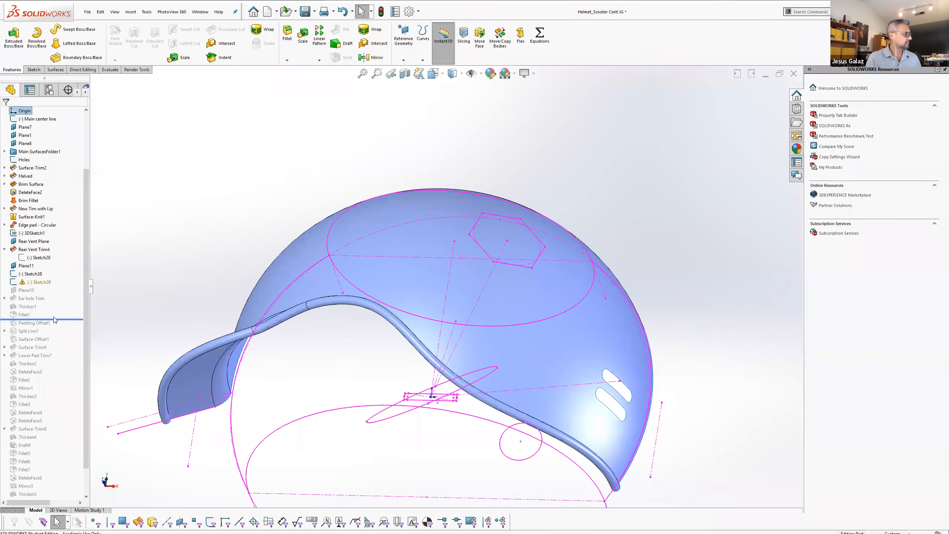
{"action": "middle_click_drag", "start_coordinate": [545, 326], "coordinate": [572, 449]}
{"action": "left_click_drag", "start_coordinate": [45, 318], "coordinate": [45, 303]}
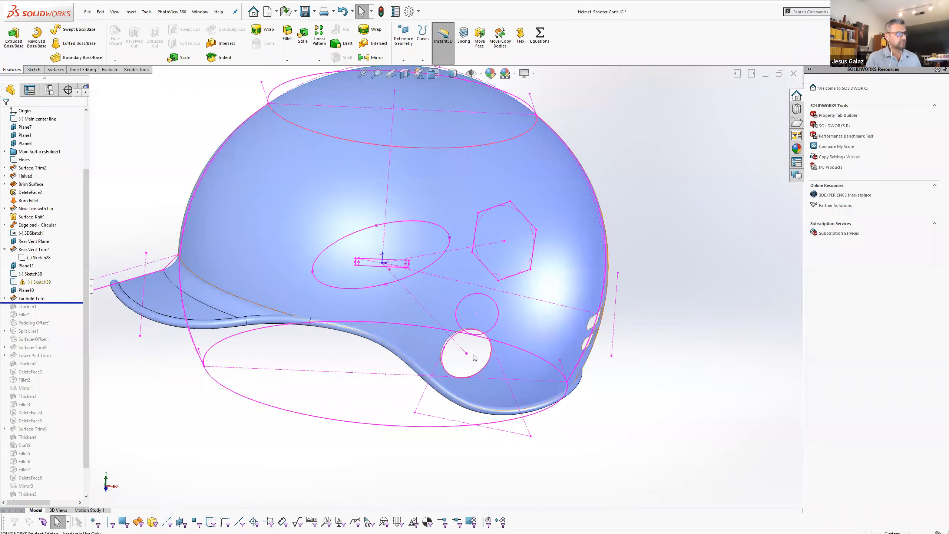
Roll the model history forward one more feature to include Thicken1
{"action": "middle_click_drag", "start_coordinate": [477, 361], "coordinate": [344, 340]}
{"action": "left_click_drag", "start_coordinate": [21, 302], "coordinate": [22, 310]}
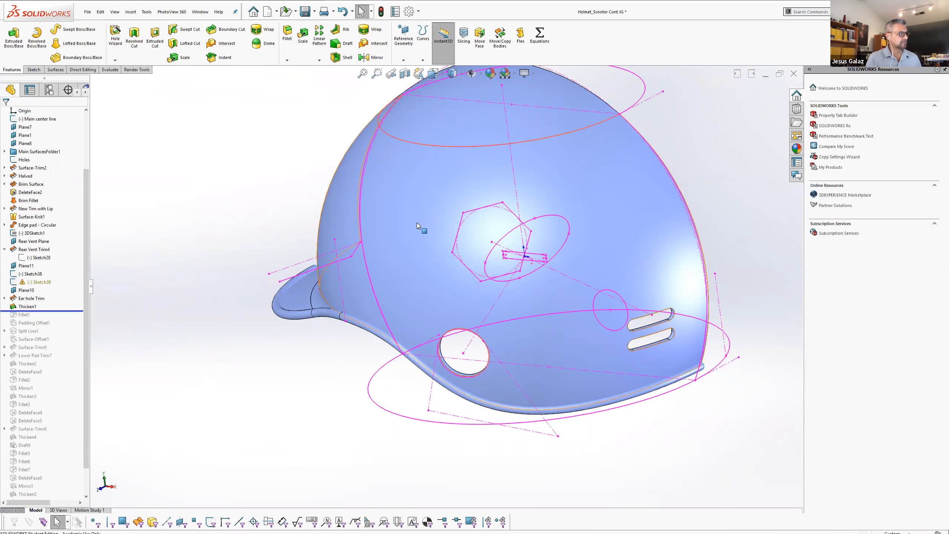
{"action": "middle_click_drag", "start_coordinate": [304, 317], "coordinate": [247, 301]}
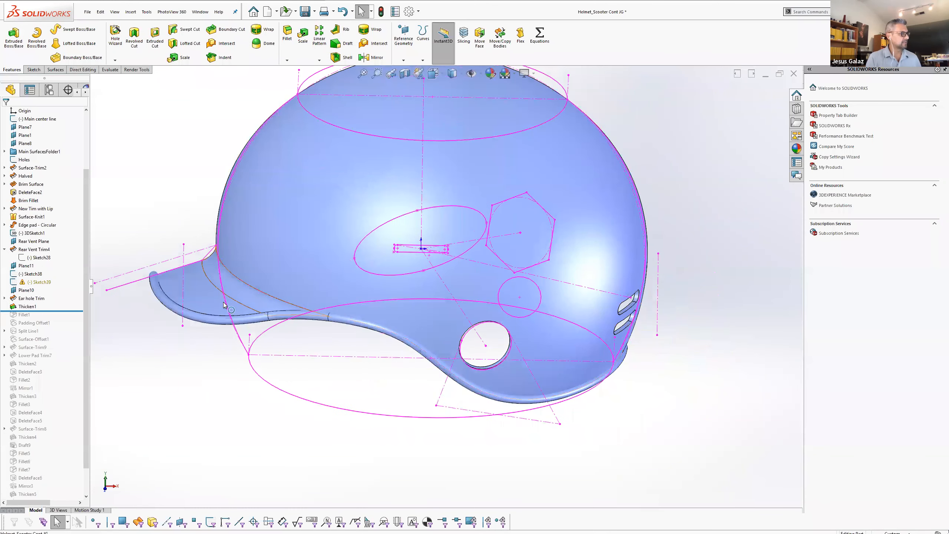
Highlight the thickened helmet's outer faces on the brim, side and crown, then clear the selection
{"action": "left_click", "coordinate": [246, 301]}
{"action": "left_click", "coordinate": [279, 267], "text": "ctrl"}
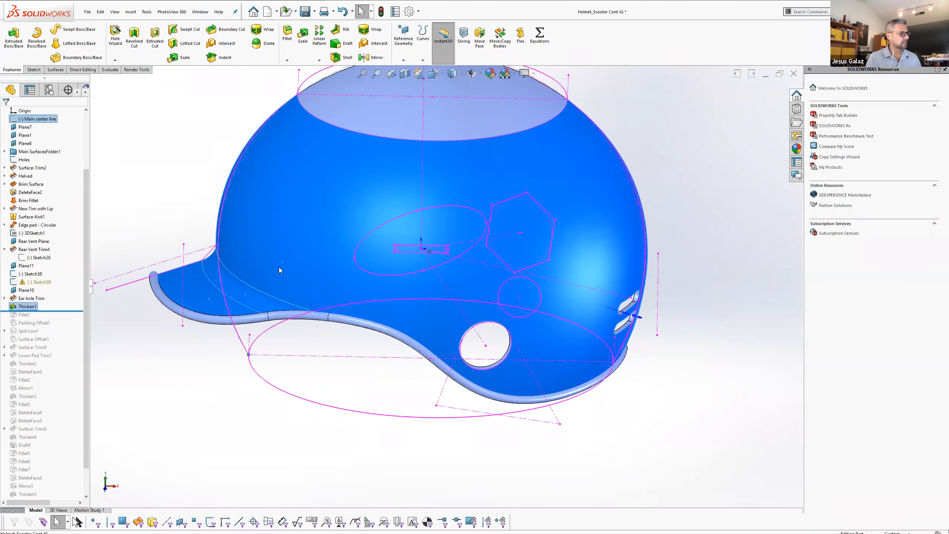
{"action": "left_click", "coordinate": [367, 116], "text": "ctrl"}
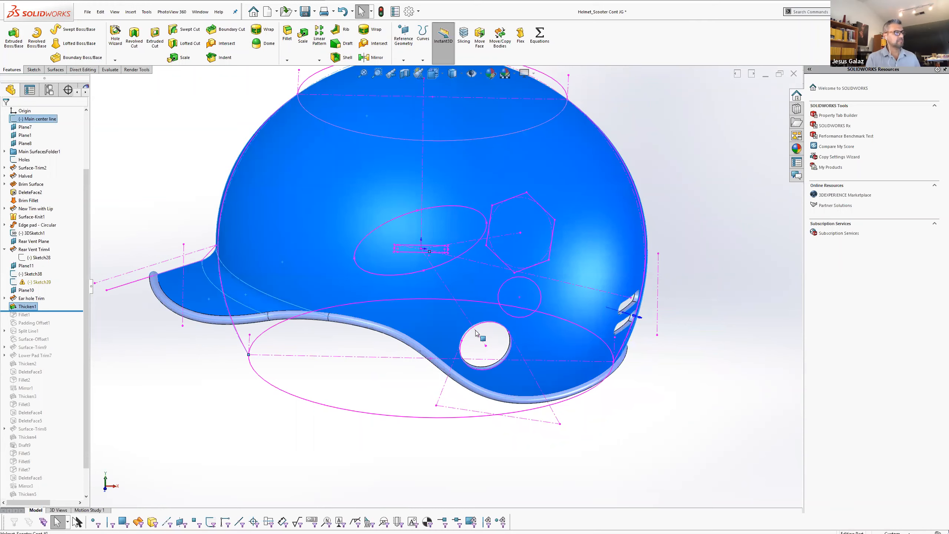
{"action": "left_click", "coordinate": [186, 373]}
Examine the thickened shell's wall at the brim cross-section, the ear hole and the rear vent slots
{"action": "middle_click_drag", "start_coordinate": [271, 317], "coordinate": [272, 317]}
{"action": "middle_click_drag", "start_coordinate": [184, 305], "coordinate": [393, 307]}
{"action": "scroll", "coordinate": [437, 307], "scroll_direction": "down", "scroll_amount": 10}
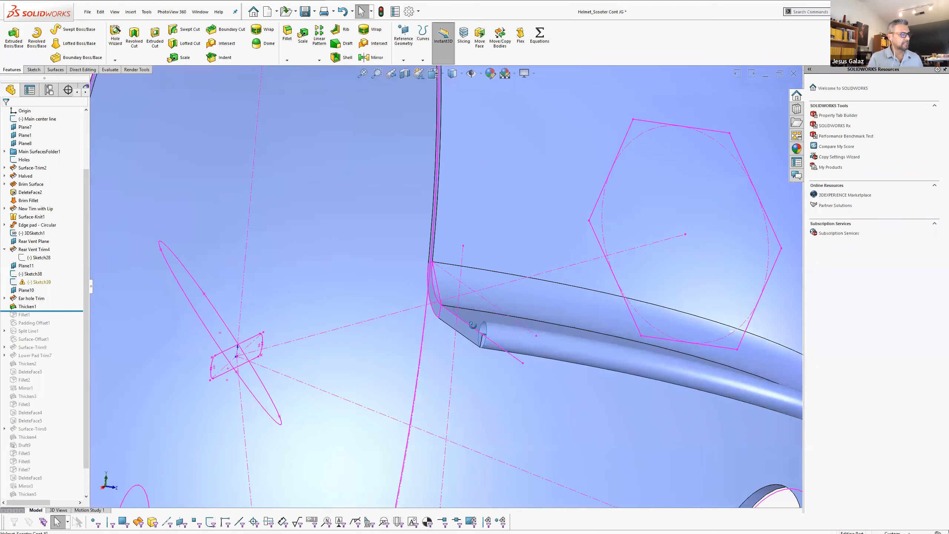
{"action": "scroll", "coordinate": [462, 304], "scroll_direction": "down", "scroll_amount": 3}
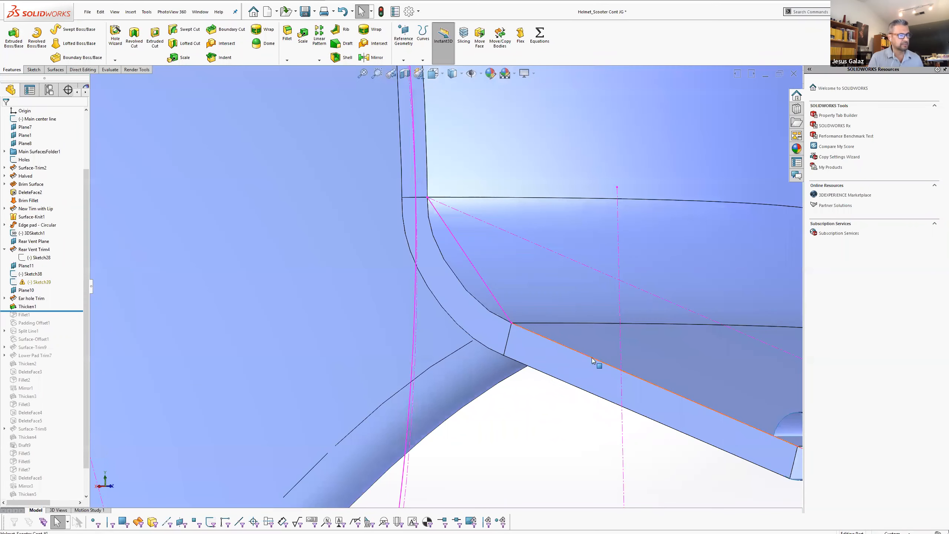
{"action": "scroll", "coordinate": [695, 399], "scroll_direction": "up", "scroll_amount": 5}
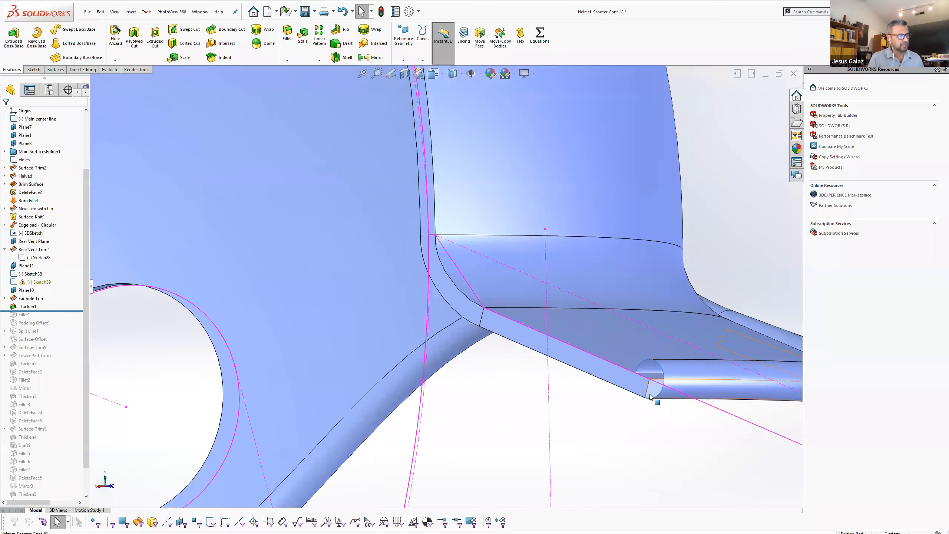
{"action": "scroll", "coordinate": [655, 392], "scroll_direction": "down", "scroll_amount": 4}
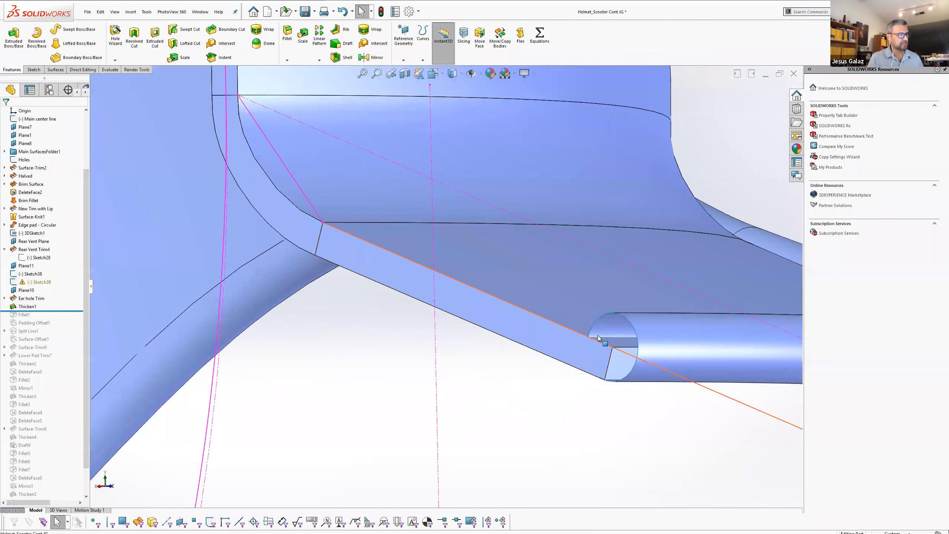
{"action": "scroll", "coordinate": [314, 333], "scroll_direction": "up", "scroll_amount": 10}
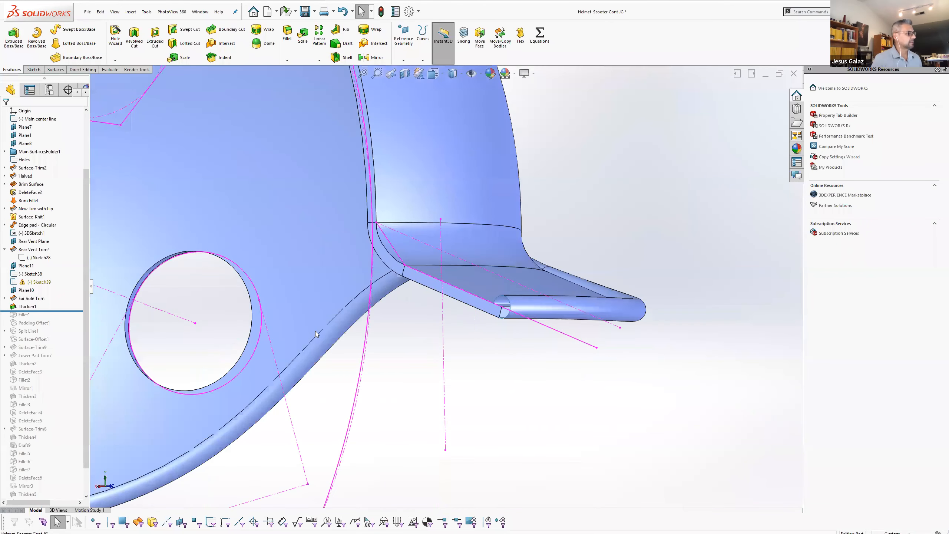
{"action": "scroll", "coordinate": [275, 316], "scroll_direction": "down", "scroll_amount": 4}
{"action": "scroll", "coordinate": [338, 332], "scroll_direction": "up", "scroll_amount": 1}
{"action": "middle_click_drag", "start_coordinate": [308, 261], "coordinate": [321, 286]}
{"action": "scroll", "coordinate": [320, 286], "scroll_direction": "down", "scroll_amount": 5}
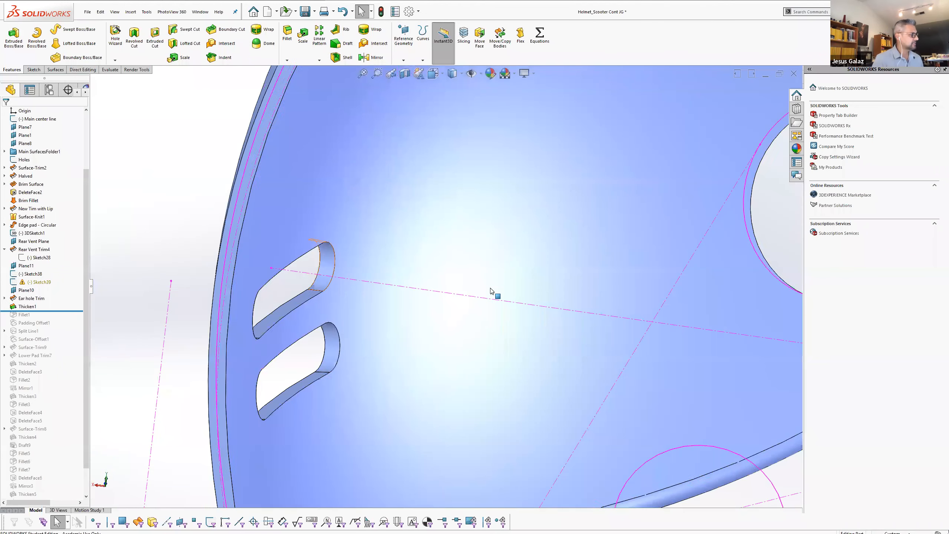
{"action": "scroll", "coordinate": [491, 287], "scroll_direction": "up", "scroll_amount": 2}
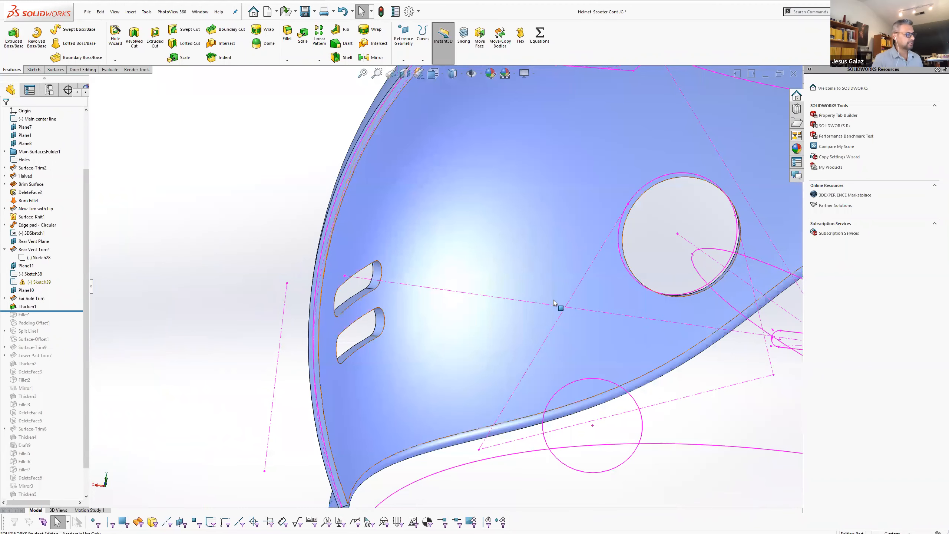
{"action": "scroll", "coordinate": [553, 300], "scroll_direction": "up", "scroll_amount": 5}
Roll the model history forward to include Fillet1 and inspect the edges of the rear vent slots up close
{"action": "left_click_drag", "start_coordinate": [56, 311], "coordinate": [53, 319]}
{"action": "middle_click_drag", "start_coordinate": [496, 302], "coordinate": [490, 332]}
{"action": "scroll", "coordinate": [479, 288], "scroll_direction": "down", "scroll_amount": 10}
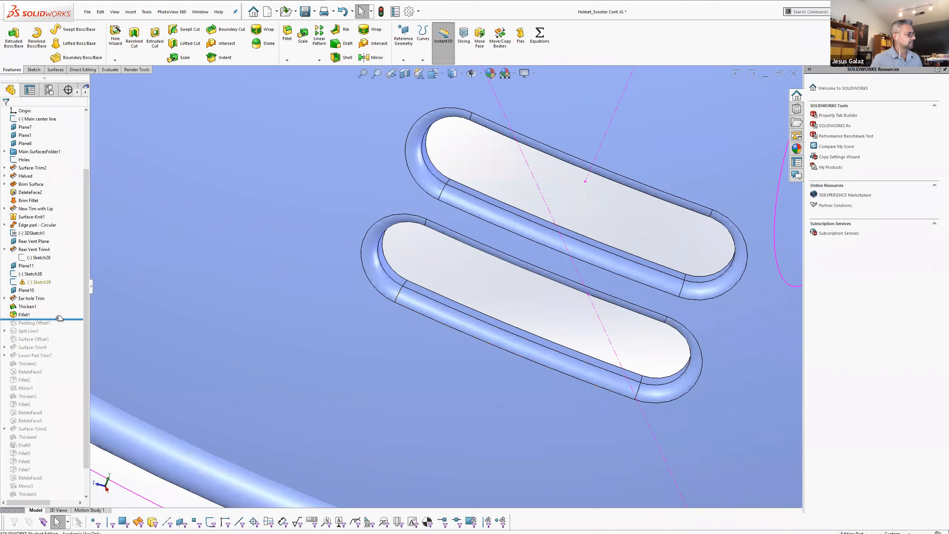
{"action": "scroll", "coordinate": [450, 315], "scroll_direction": "up", "scroll_amount": 10}
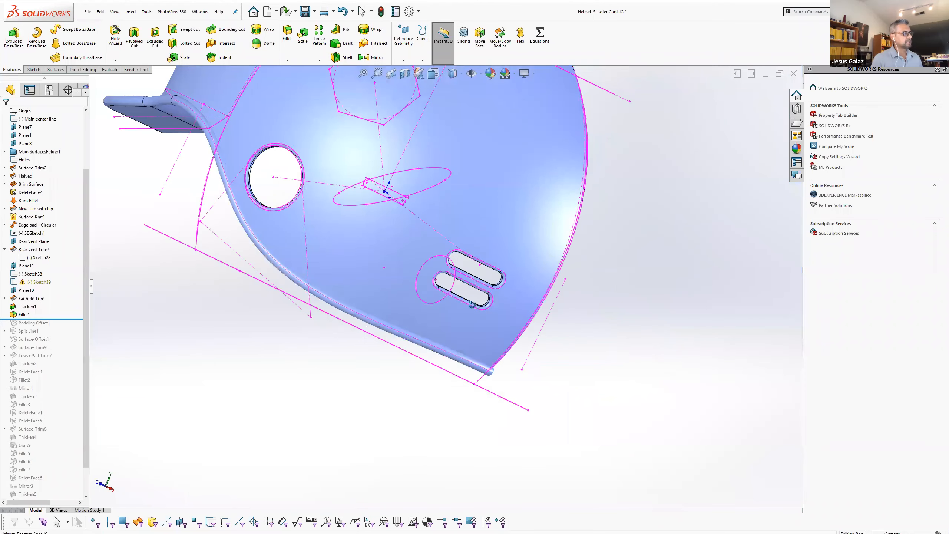
Roll the model history forward one feature to include Padding Offset1
{"action": "scroll", "coordinate": [474, 310], "scroll_direction": "up", "scroll_amount": 8}
{"action": "middle_click_drag", "start_coordinate": [519, 376], "coordinate": [337, 359]}
{"action": "left_click_drag", "start_coordinate": [60, 319], "coordinate": [59, 327]}
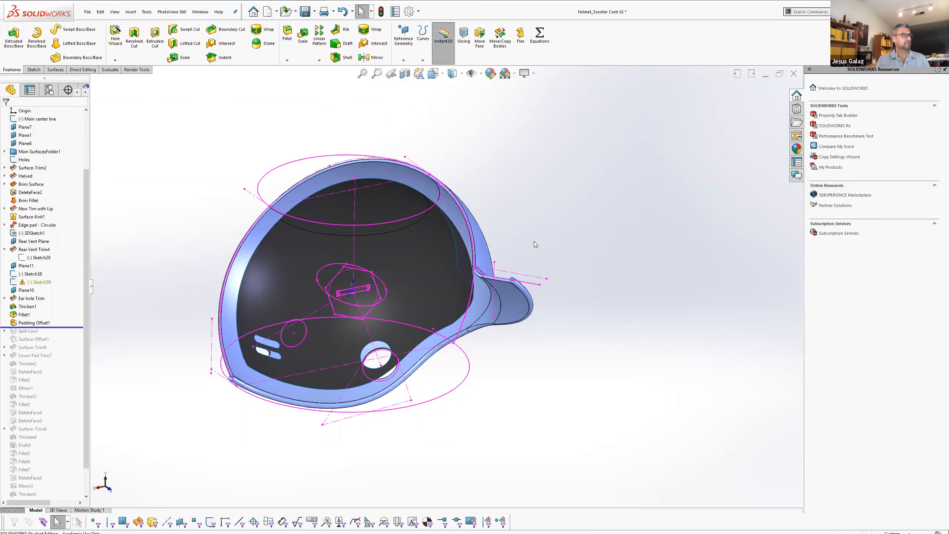
Highlight the thickened shell's inner face and bring up the surface modelling commands, including Offset Surface
{"action": "left_click", "coordinate": [461, 224]}
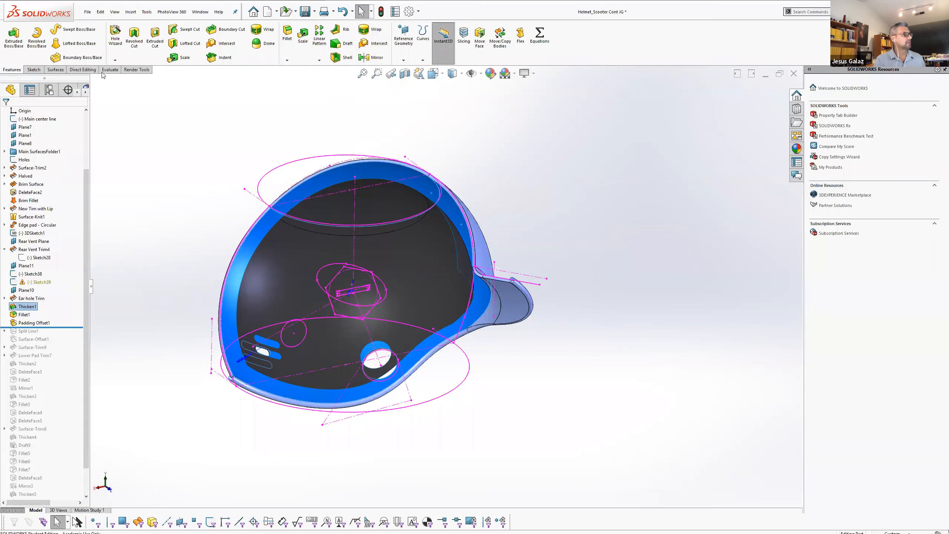
{"action": "left_click", "coordinate": [56, 70]}
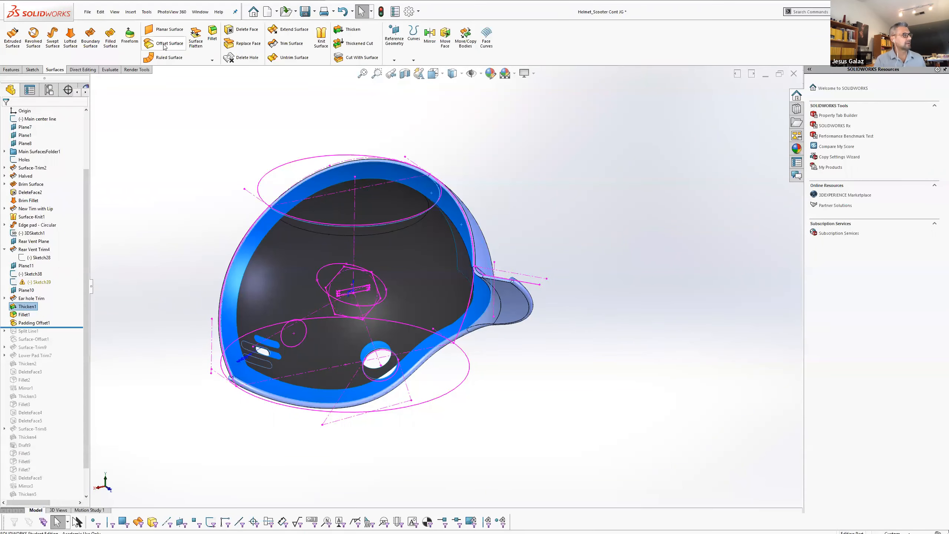
{"action": "scroll", "coordinate": [362, 261], "scroll_direction": "down", "scroll_amount": 4}
{"action": "middle_click_drag", "start_coordinate": [386, 336], "coordinate": [340, 361]}
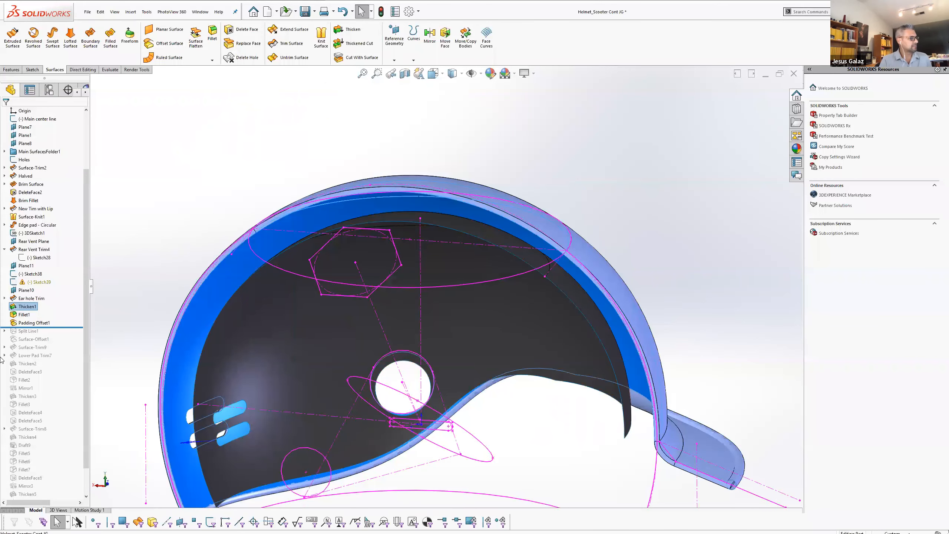
Open the Padding Offset1 definition to review its faces and offset distance, then close it and view the helmet's interior
{"action": "left_click", "coordinate": [34, 323]}
{"action": "left_click", "coordinate": [41, 302]}
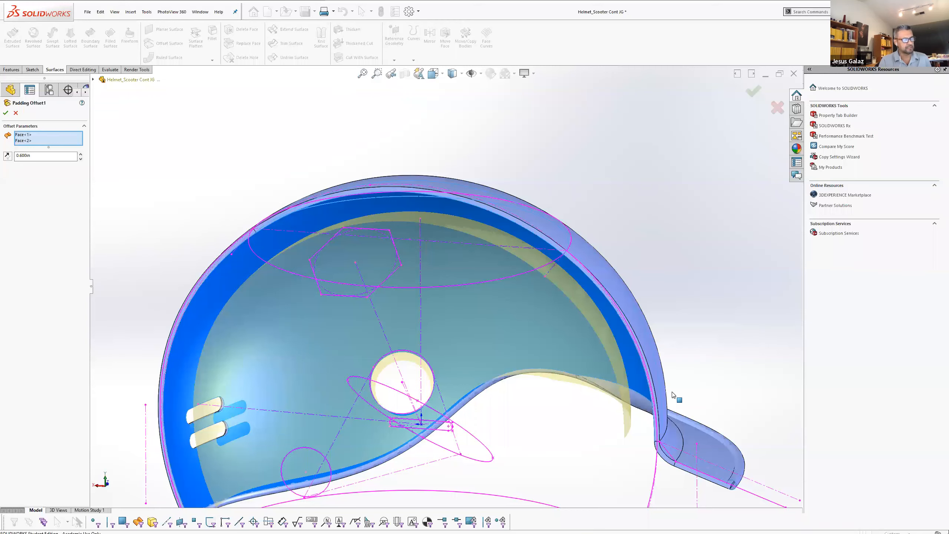
{"action": "middle_click_drag", "start_coordinate": [585, 390], "coordinate": [640, 390]}
{"action": "scroll", "coordinate": [538, 369], "scroll_direction": "up", "scroll_amount": 2}
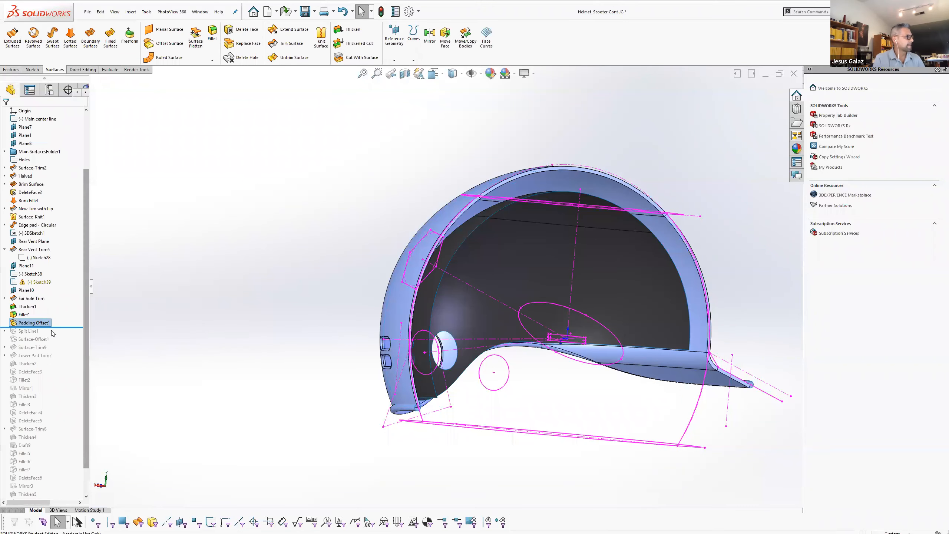
Roll the model history forward to include Split Line1 and examine its Sketch30 against the inner padding surface
{"action": "left_click_drag", "start_coordinate": [74, 328], "coordinate": [73, 336]}
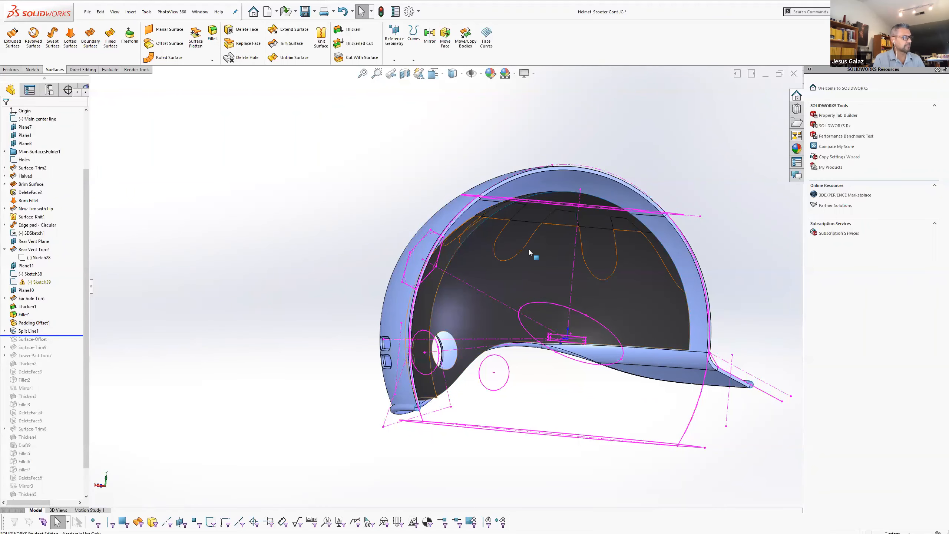
{"action": "middle_click_drag", "start_coordinate": [583, 244], "coordinate": [445, 159]}
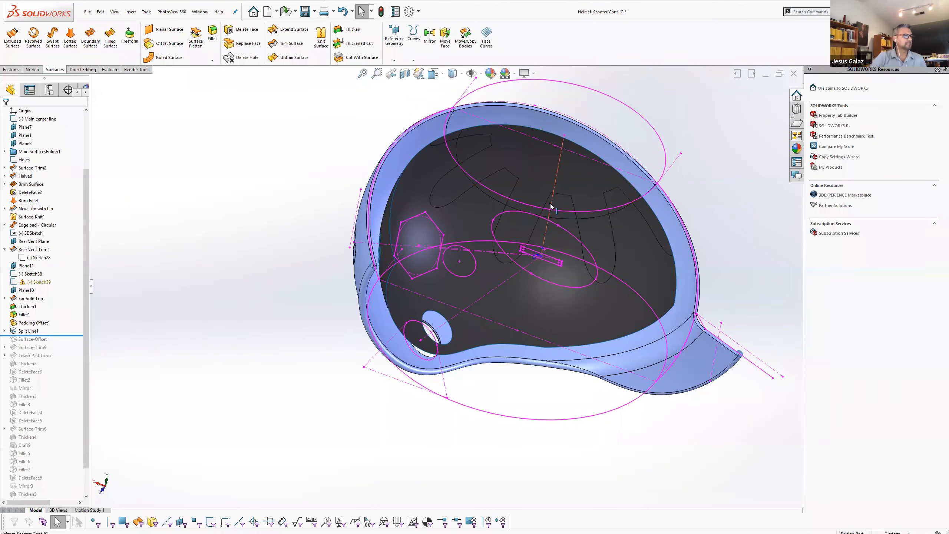
{"action": "left_click", "coordinate": [4, 331]}
{"action": "left_click", "coordinate": [40, 339]}
{"action": "mouse_move", "coordinate": [530, 169]}
{"action": "middle_mouse_down"}
{"action": "mouse_move", "coordinate": [542, 428]}
{"action": "mouse_move", "coordinate": [523, 408]}
{"action": "mouse_move", "coordinate": [562, 321]}
{"action": "middle_mouse_up"}
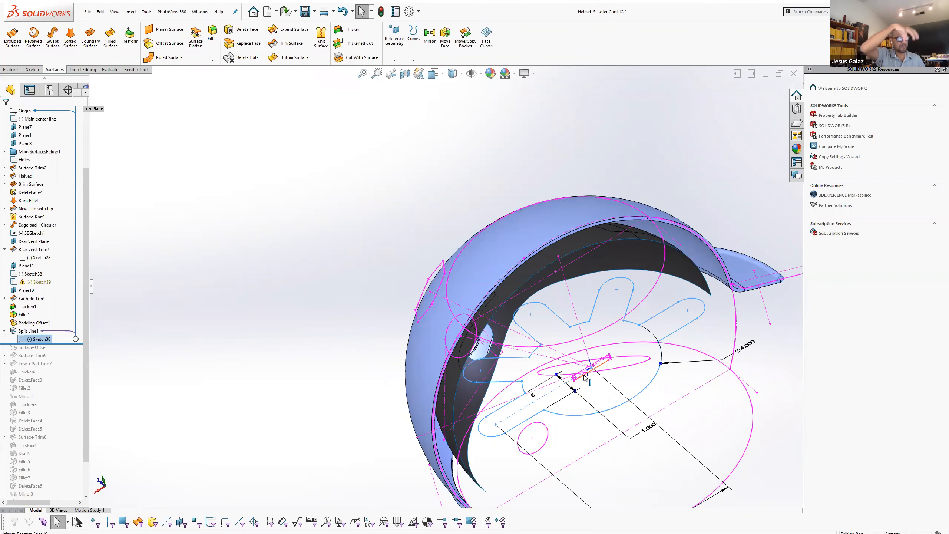
{"action": "middle_click_drag", "start_coordinate": [559, 299], "coordinate": [540, 254]}
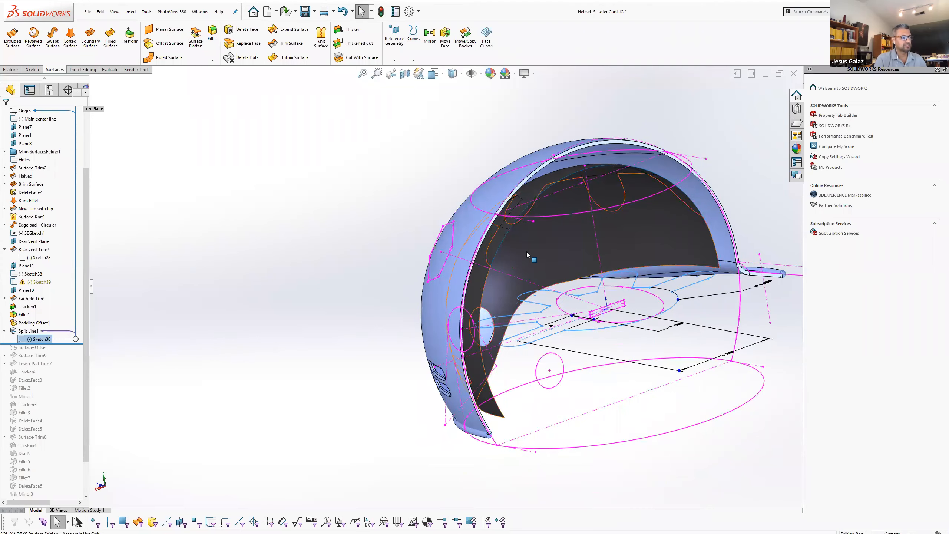
{"action": "scroll", "coordinate": [526, 252], "scroll_direction": "down", "scroll_amount": 6}
{"action": "scroll", "coordinate": [526, 222], "scroll_direction": "up", "scroll_amount": 6}
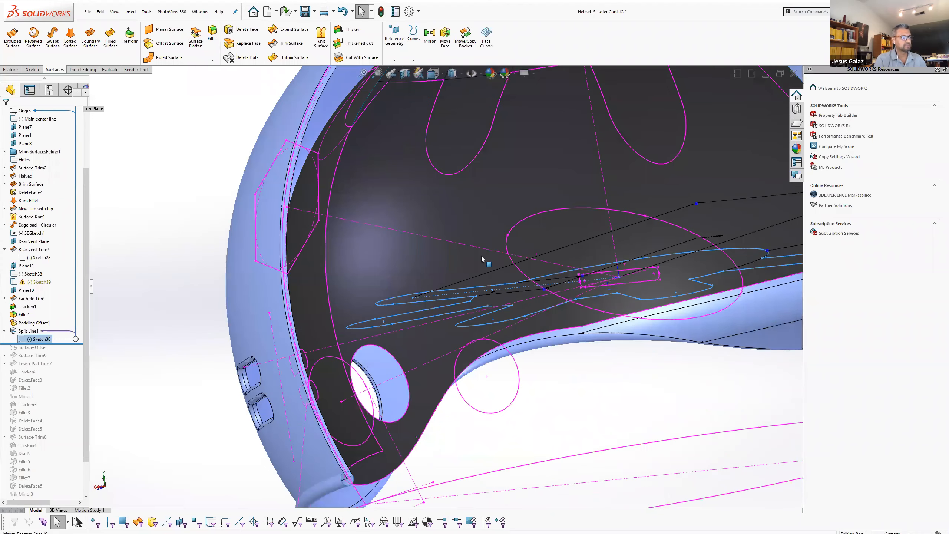
Highlight the lower split face of the padding surface, show the available curve commands including Split Line, and clear the selection
{"action": "left_click", "coordinate": [444, 247]}
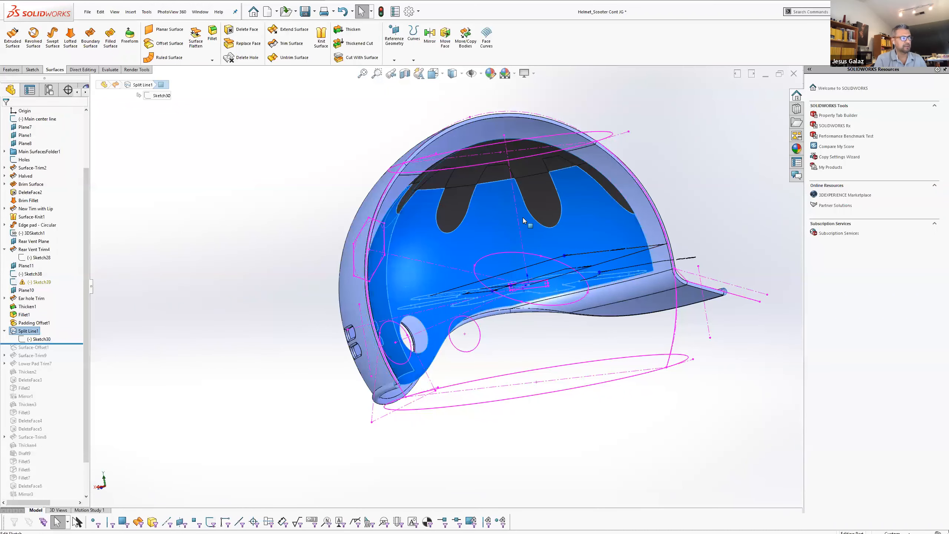
{"action": "middle_click_drag", "start_coordinate": [560, 296], "coordinate": [455, 107]}
{"action": "left_click", "coordinate": [414, 60]}
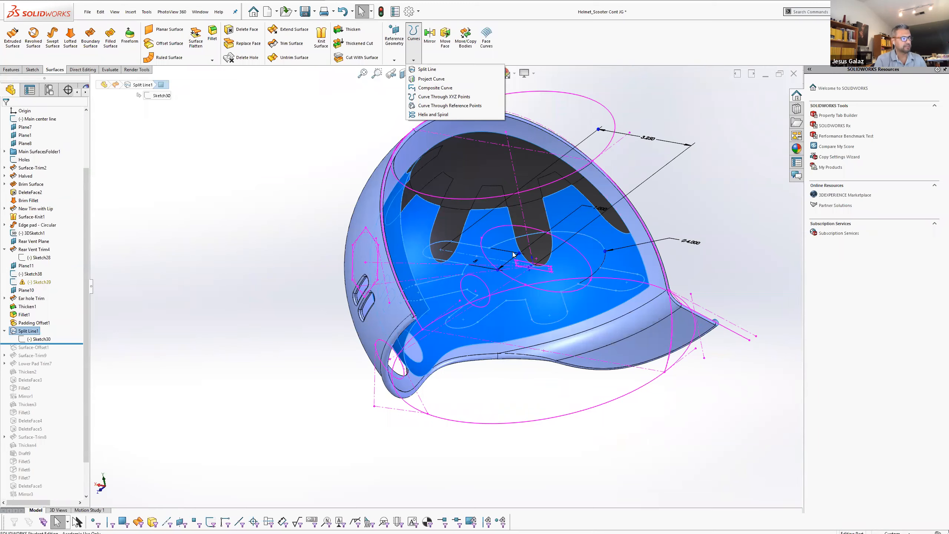
{"action": "left_click", "coordinate": [737, 239]}
{"action": "middle_click_drag", "start_coordinate": [469, 309], "coordinate": [388, 204]}
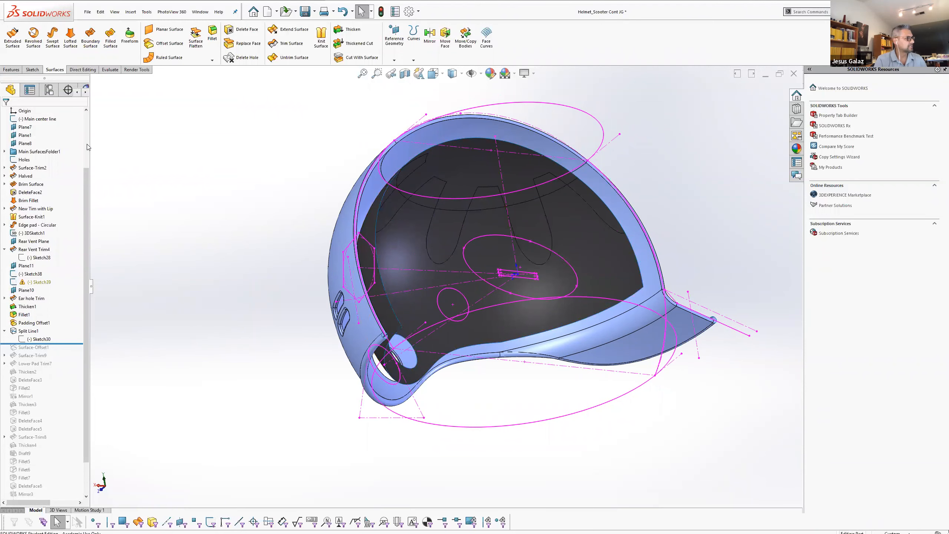
Expand the surface bodies list, highlight the Split Line1 body, and select the Split Line1 feature to show its sketch
{"action": "scroll", "coordinate": [23, 156], "scroll_direction": "up", "scroll_amount": 3}
{"action": "left_click", "coordinate": [5, 144]}
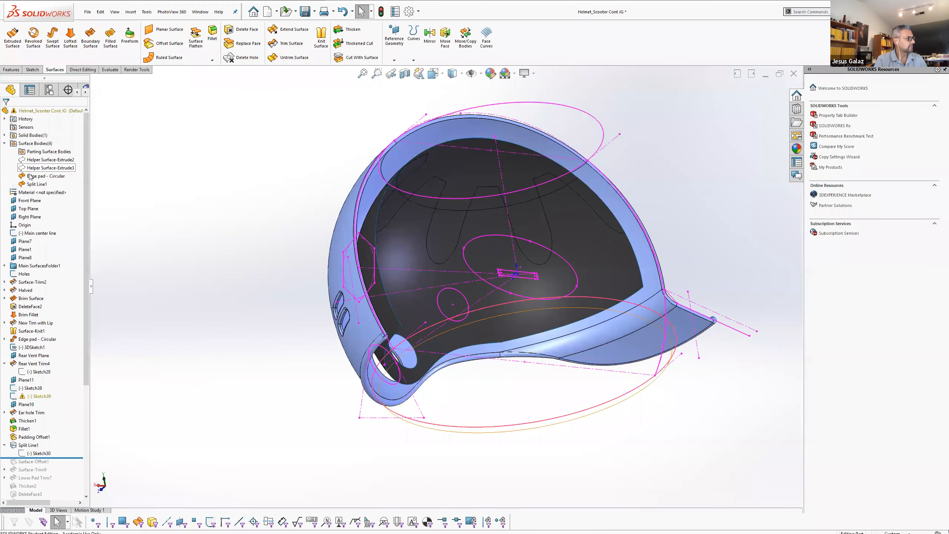
{"action": "left_click", "coordinate": [36, 184]}
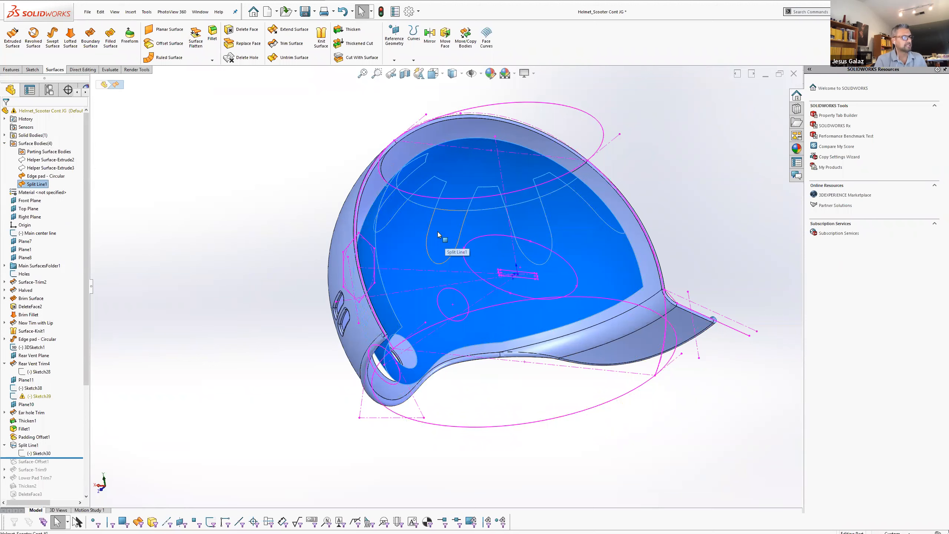
{"action": "middle_click_drag", "start_coordinate": [508, 295], "coordinate": [506, 276]}
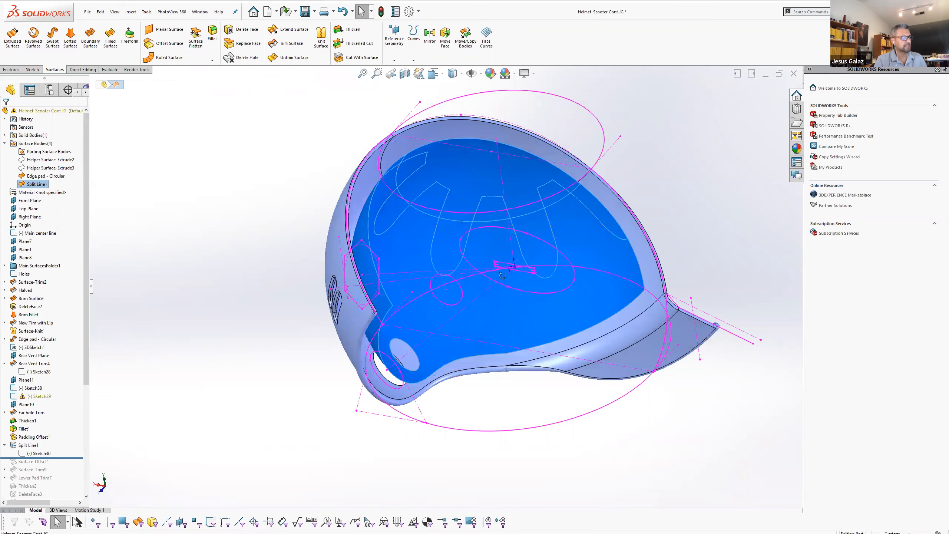
{"action": "scroll", "coordinate": [457, 284], "scroll_direction": "up", "scroll_amount": 1}
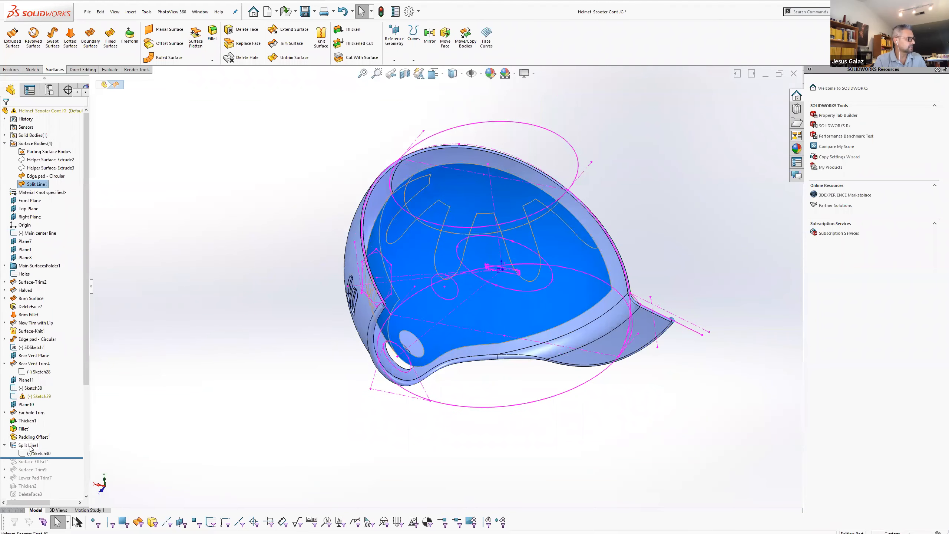
{"action": "left_click", "coordinate": [30, 448]}
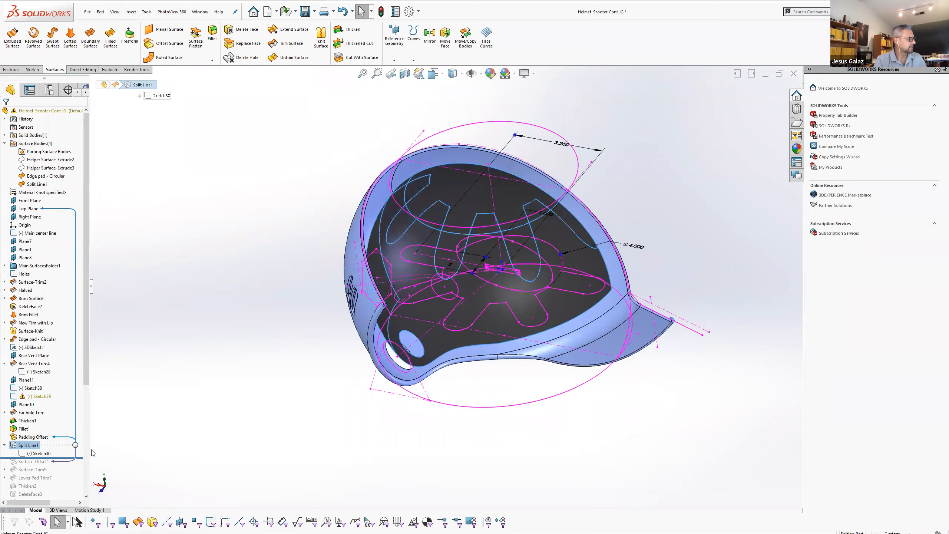
Roll the model history forward one feature to include Surface-Offset1
{"action": "scroll", "coordinate": [58, 410], "scroll_direction": "down", "scroll_amount": 4}
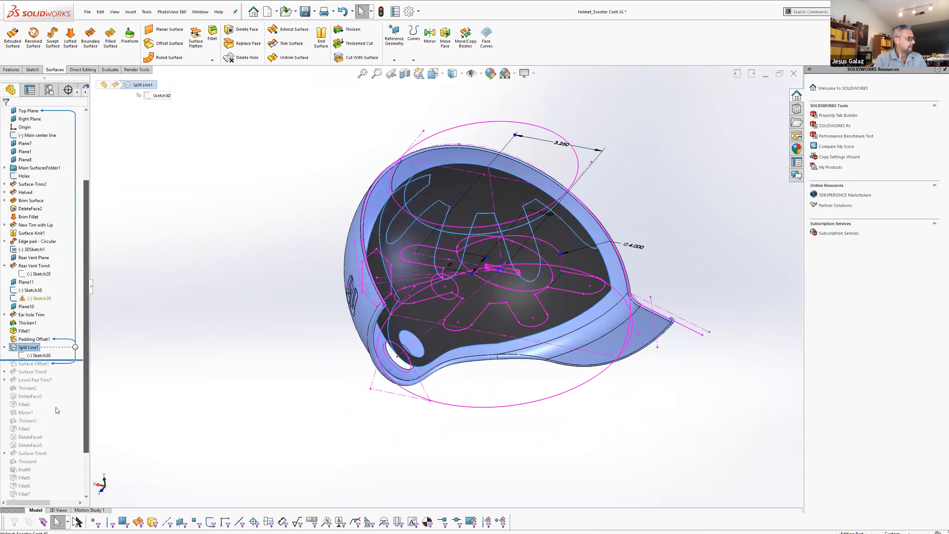
{"action": "left_click_drag", "start_coordinate": [75, 359], "coordinate": [75, 369]}
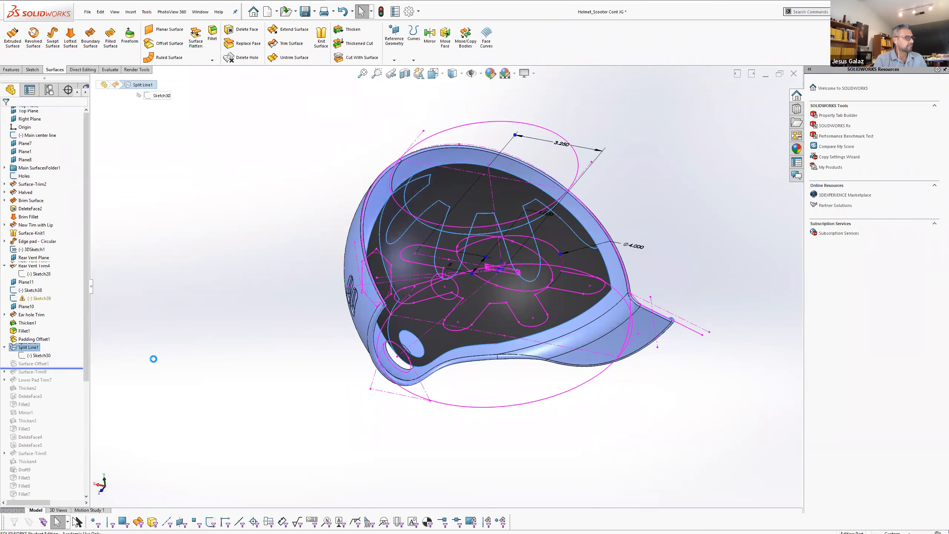
{"action": "left_click", "coordinate": [29, 356]}
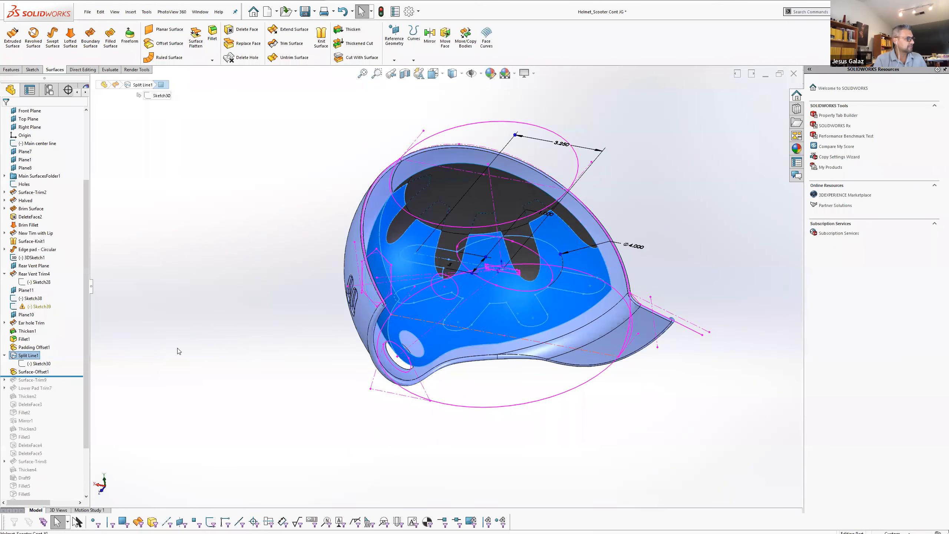
Highlight the Surface-Offset1 and Split Line1 surface bodies in turn to compare the areas they cover inside the helmet
{"action": "left_click", "coordinate": [36, 372]}
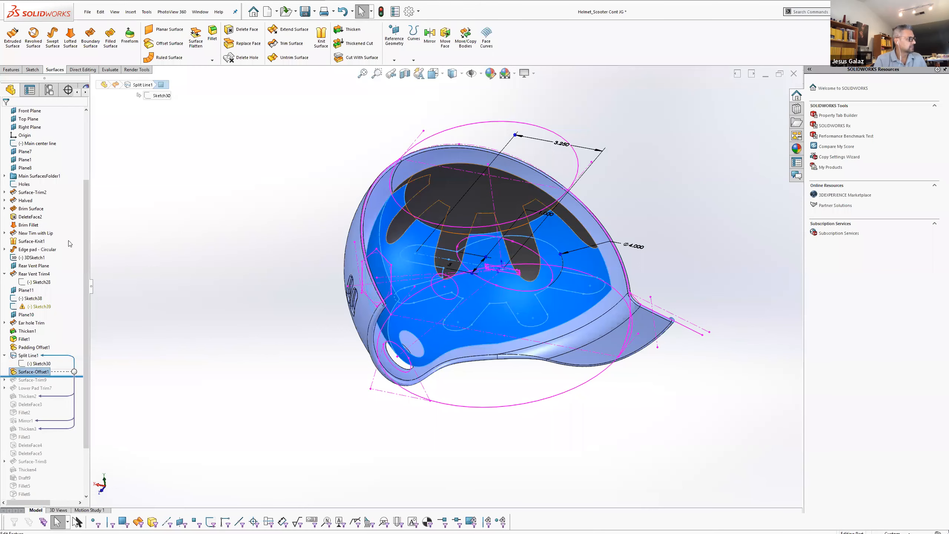
{"action": "scroll", "coordinate": [85, 158], "scroll_direction": "up", "scroll_amount": 4}
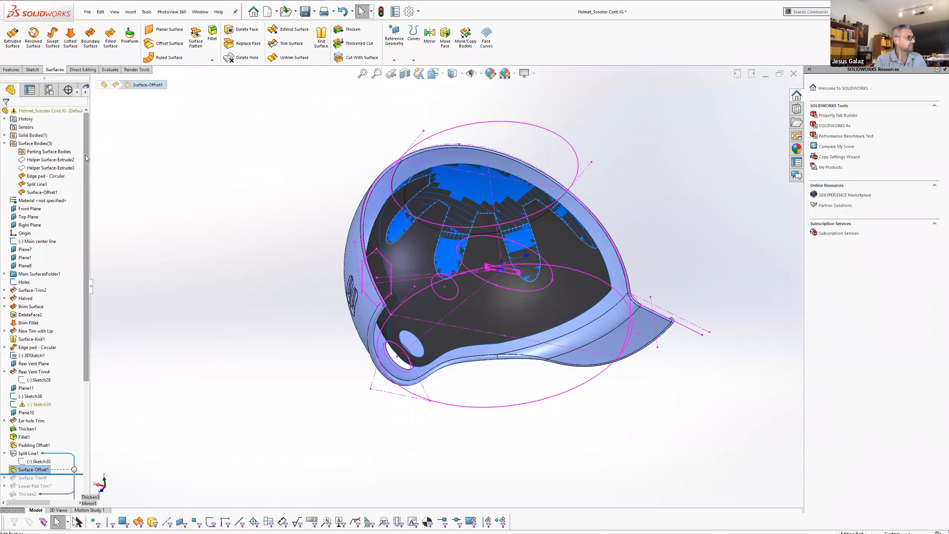
{"action": "left_click", "coordinate": [50, 192]}
{"action": "left_click", "coordinate": [30, 184]}
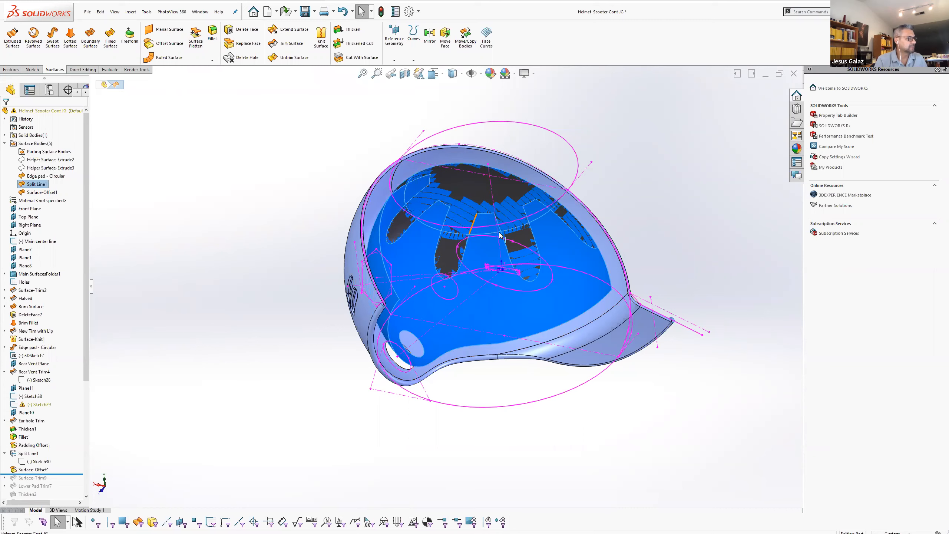
{"action": "left_click", "coordinate": [575, 227]}
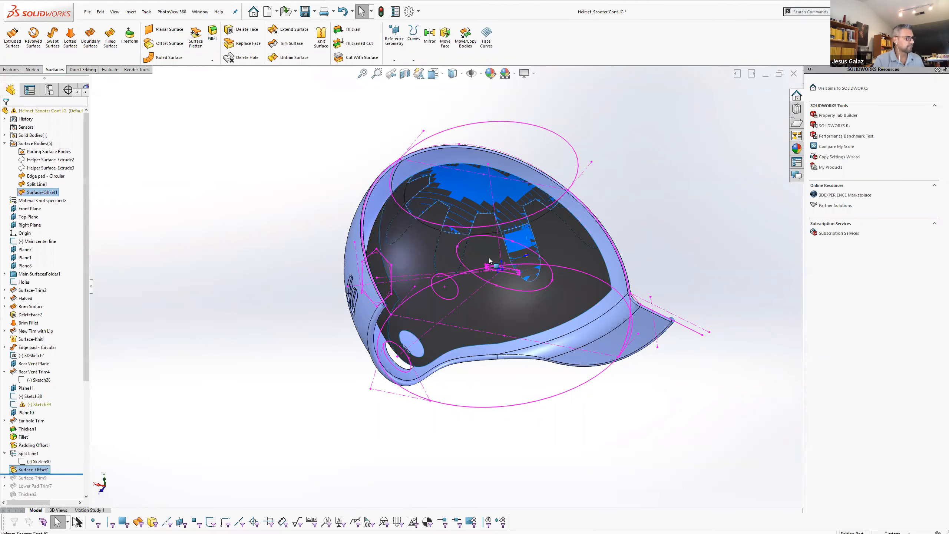
{"action": "middle_click_drag", "start_coordinate": [406, 222], "coordinate": [389, 190]}
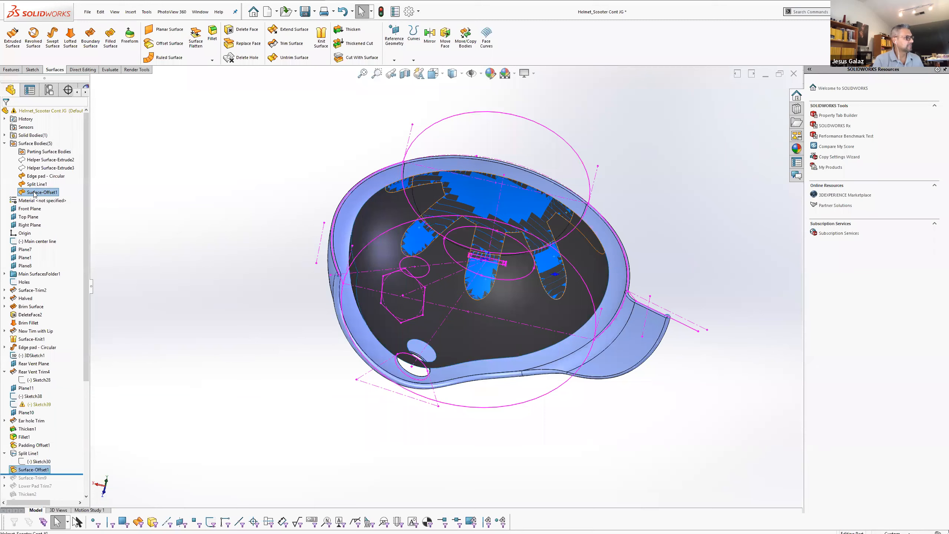
Roll the history forward to include Surface-Trim9, and toggle it out and back in to compare the padding around the ear hole
{"action": "scroll", "coordinate": [74, 376], "scroll_direction": "down", "scroll_amount": 4}
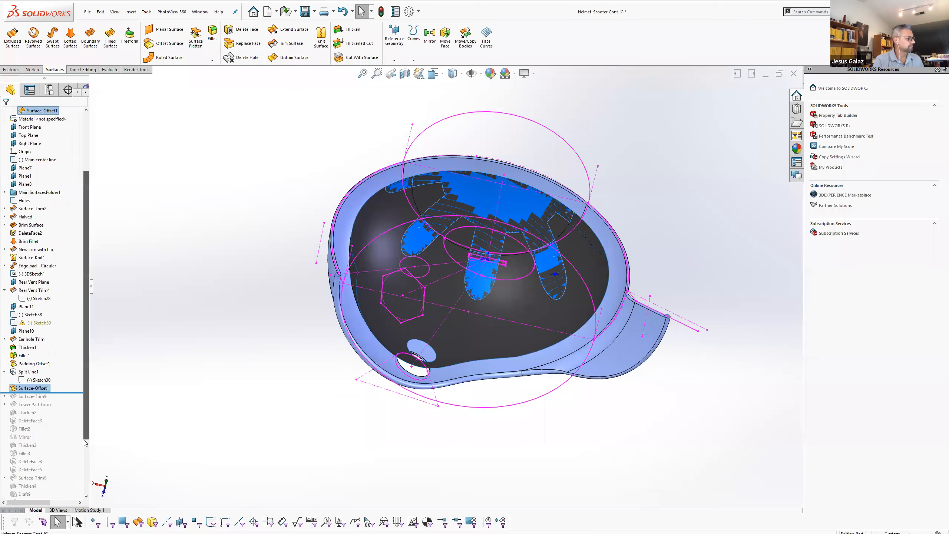
{"action": "left_click_drag", "start_coordinate": [55, 377], "coordinate": [55, 384]}
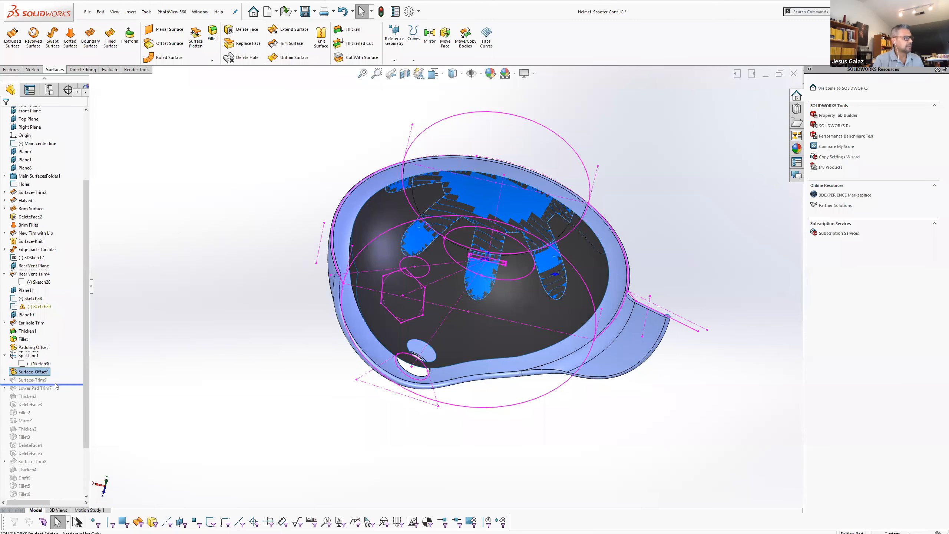
{"action": "middle_click_drag", "start_coordinate": [373, 385], "coordinate": [583, 319]}
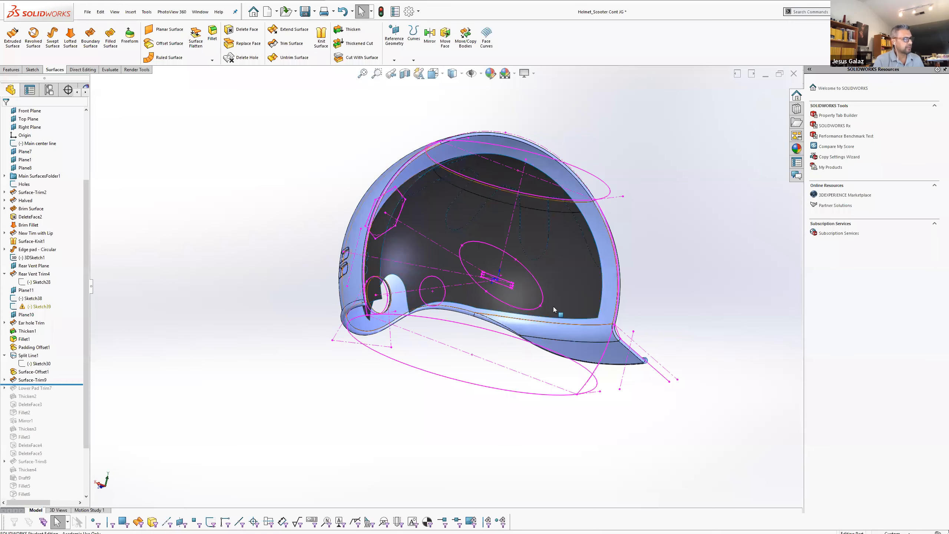
{"action": "middle_click_drag", "start_coordinate": [559, 326], "coordinate": [433, 316]}
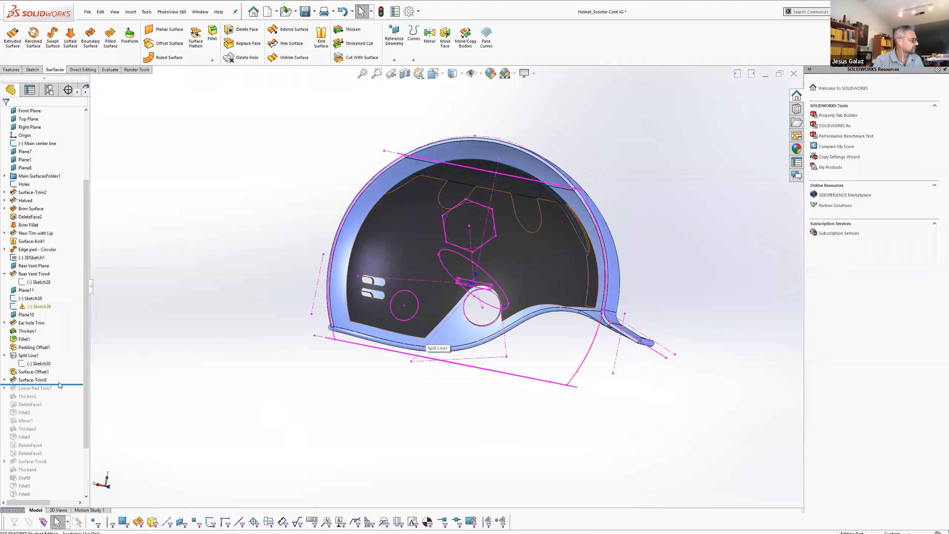
{"action": "left_click_drag", "start_coordinate": [59, 384], "coordinate": [57, 376]}
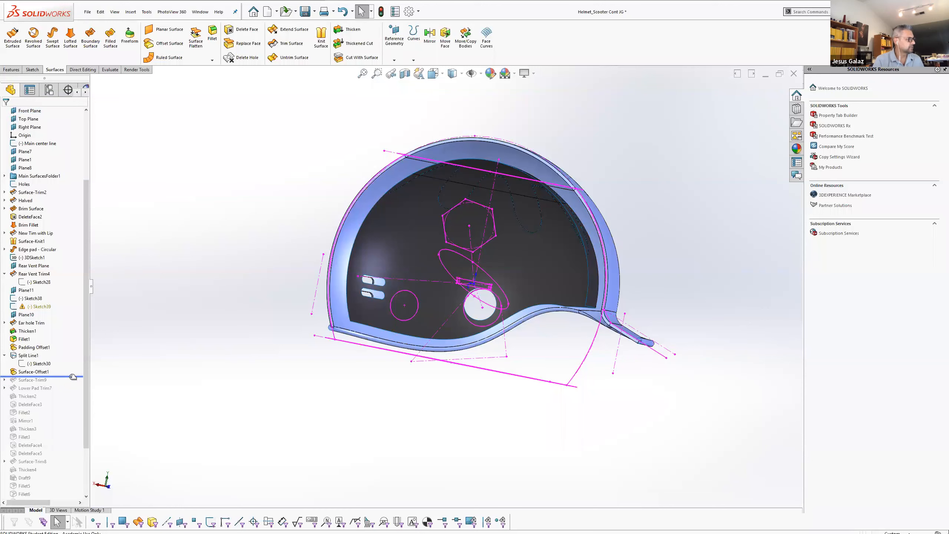
{"action": "left_click_drag", "start_coordinate": [73, 376], "coordinate": [72, 384]}
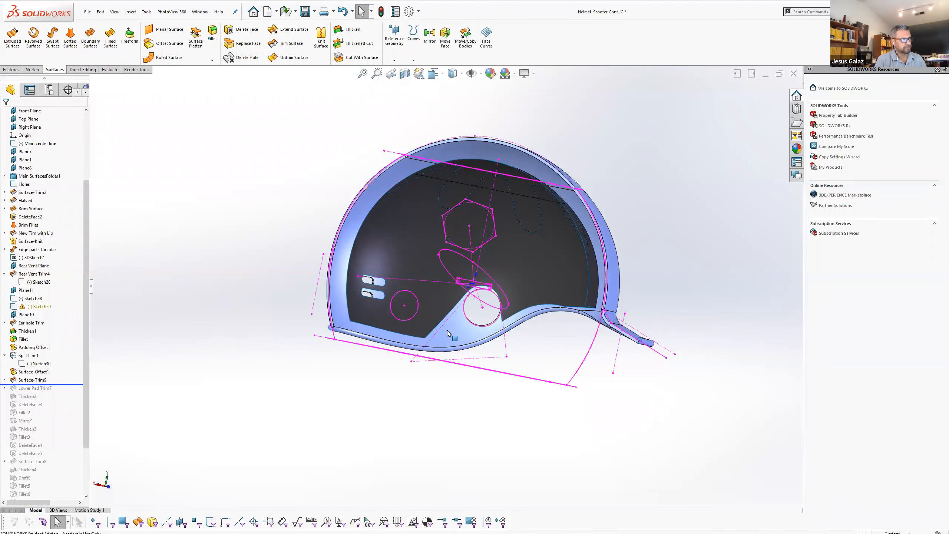
Roll the model history forward to include Lower Pad Trim7 and inspect the separated padding surfaces inside the helmet
{"action": "left_click_drag", "start_coordinate": [55, 385], "coordinate": [55, 393]}
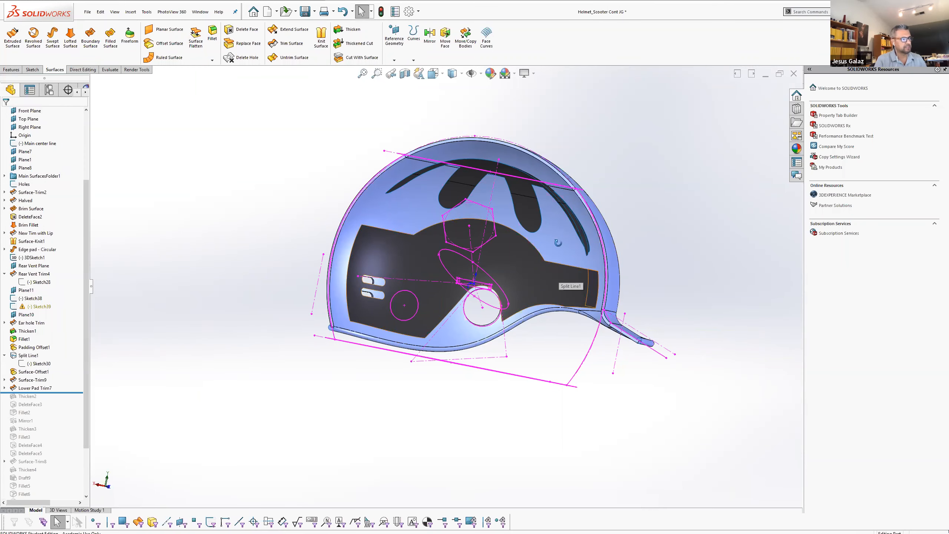
{"action": "middle_click_drag", "start_coordinate": [560, 277], "coordinate": [525, 282]}
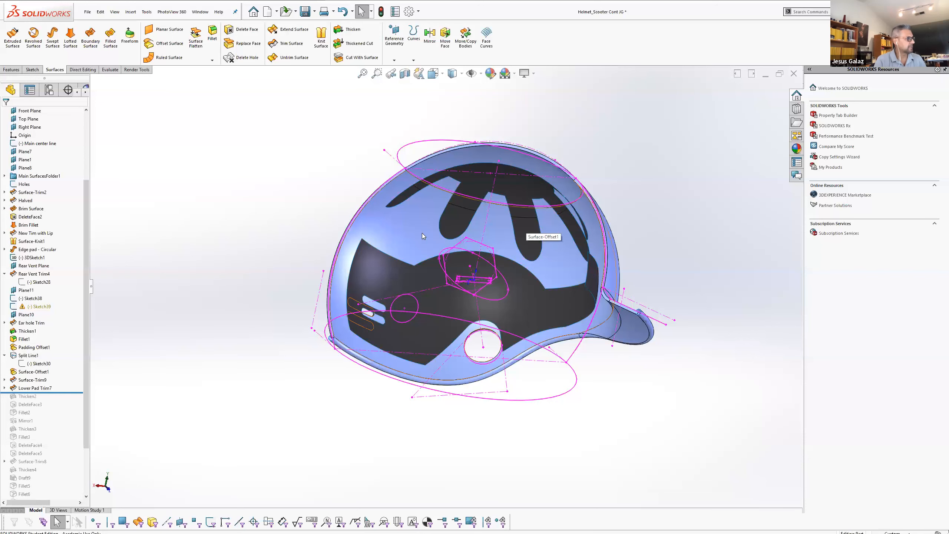
Highlight the Surface-Offset1 padding surface, and roll the history forward to include Thicken2 to inspect the thickened upper padding
{"action": "left_click", "coordinate": [475, 186]}
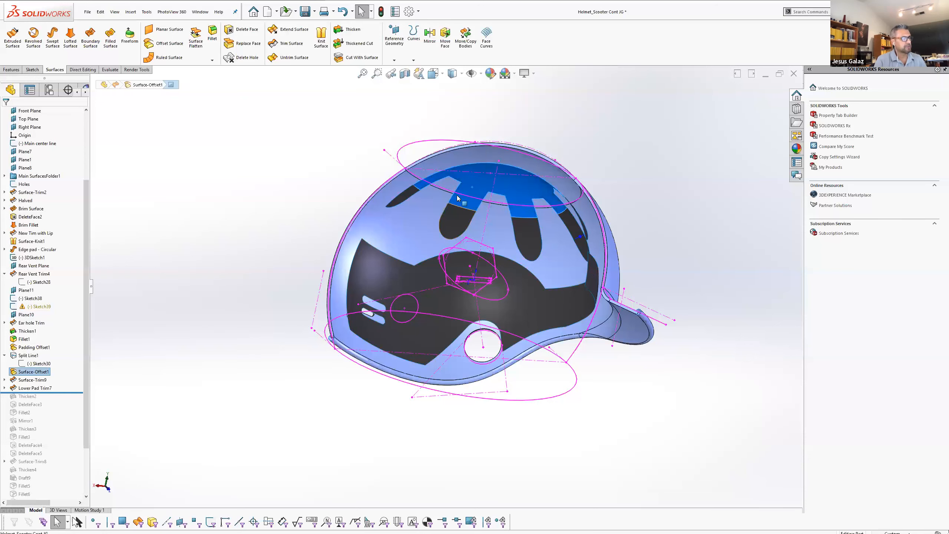
{"action": "left_click", "coordinate": [682, 169]}
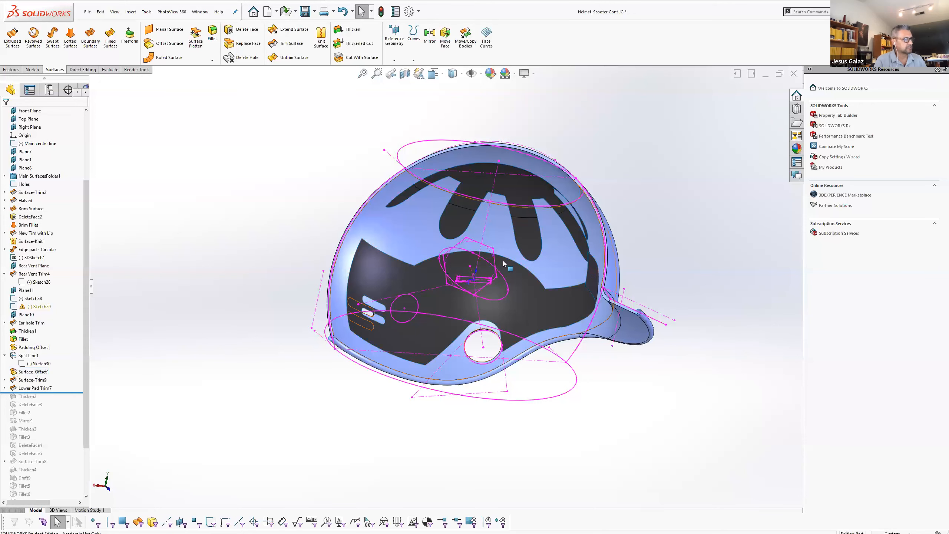
{"action": "left_click_drag", "start_coordinate": [75, 393], "coordinate": [75, 396]}
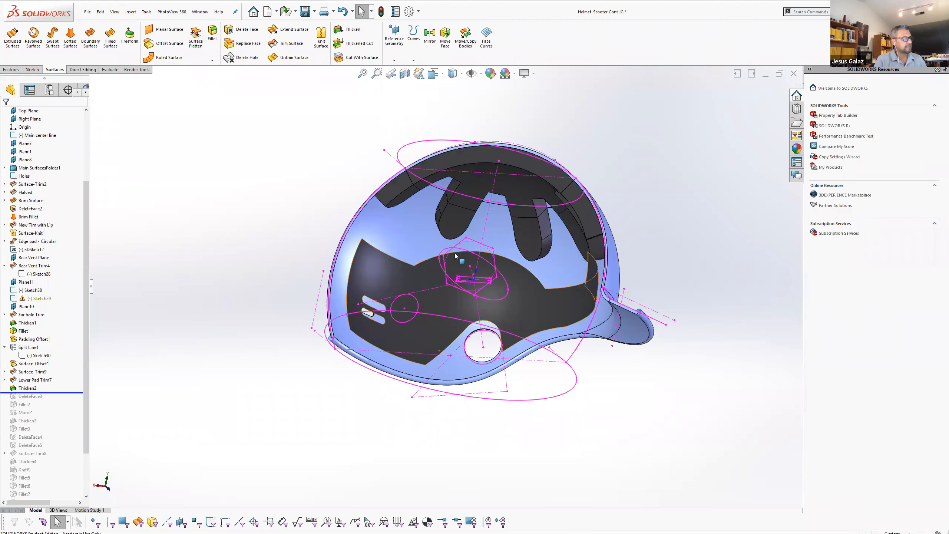
{"action": "scroll", "coordinate": [486, 246], "scroll_direction": "down", "scroll_amount": 2}
{"action": "scroll", "coordinate": [556, 253], "scroll_direction": "down", "scroll_amount": 3}
{"action": "middle_click_drag", "start_coordinate": [557, 254], "coordinate": [500, 225]}
{"action": "scroll", "coordinate": [499, 227], "scroll_direction": "up", "scroll_amount": 3}
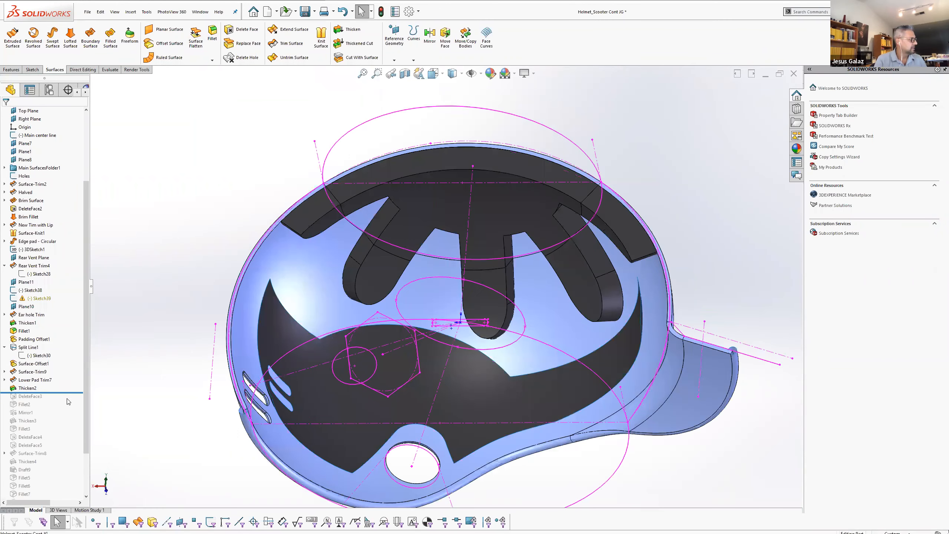
Roll the model history forward to include DeleteFace3 and inspect the upper padding where its faces were removed
{"action": "left_click_drag", "start_coordinate": [63, 393], "coordinate": [62, 398]}
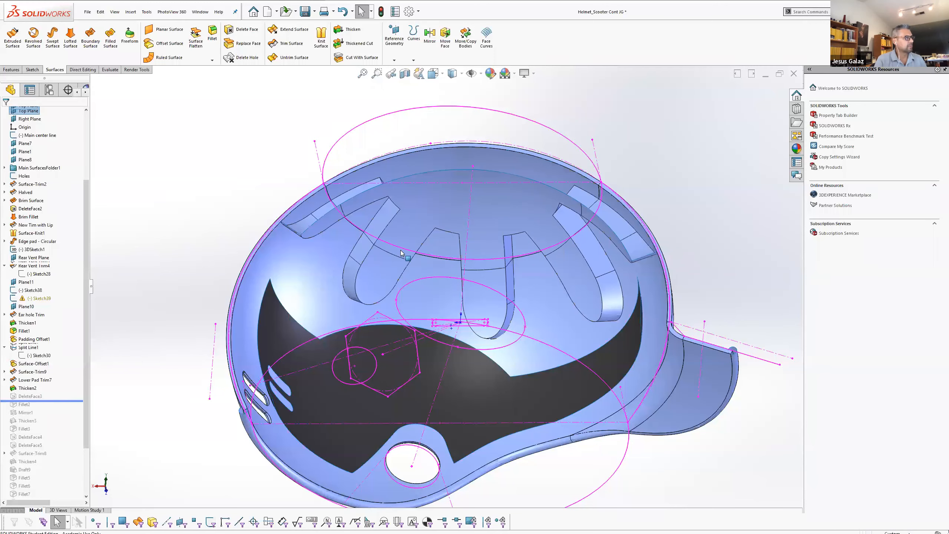
{"action": "middle_click_drag", "start_coordinate": [376, 227], "coordinate": [362, 205]}
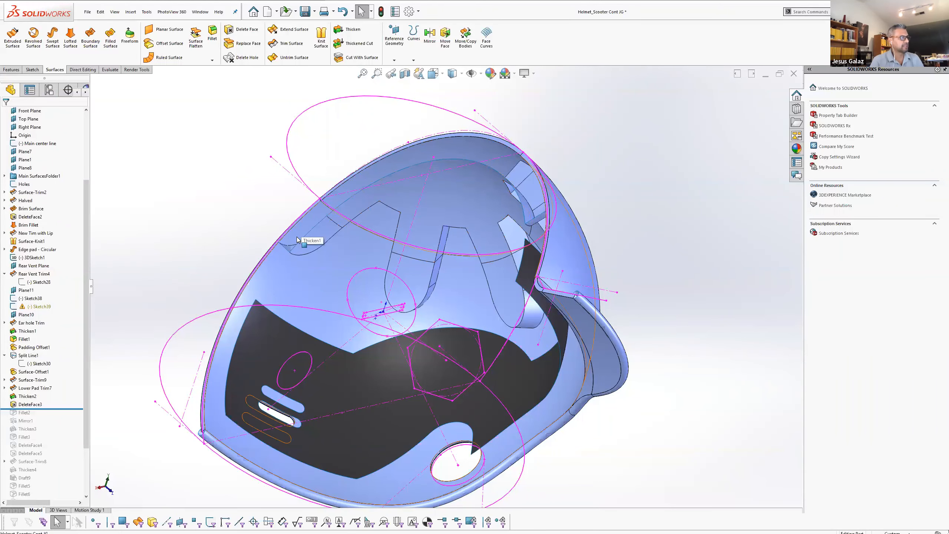
{"action": "scroll", "coordinate": [298, 239], "scroll_direction": "down", "scroll_amount": 6}
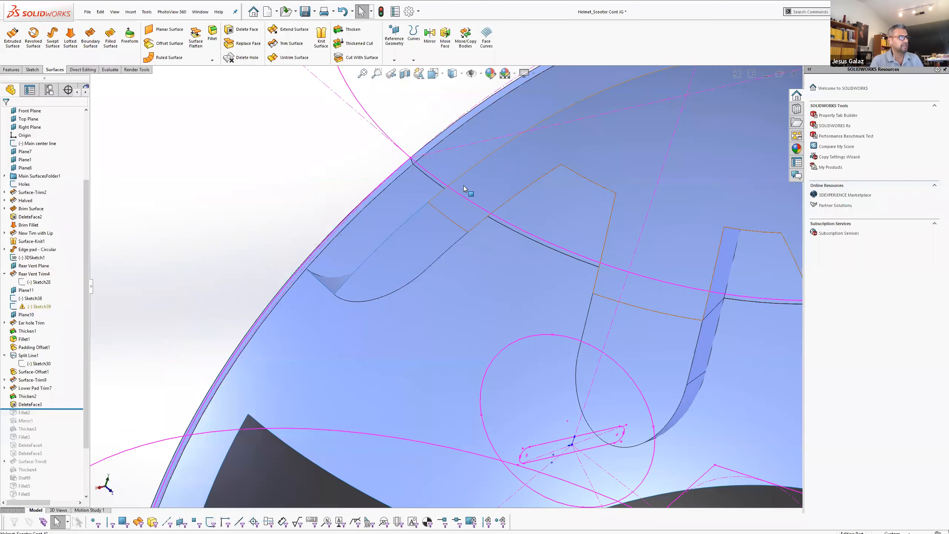
Roll the history forward to include Fillet2 and highlight one of its rounded corner faces between the padding fingers
{"action": "left_click_drag", "start_coordinate": [53, 410], "coordinate": [53, 417]}
{"action": "middle_click_drag", "start_coordinate": [615, 233], "coordinate": [583, 204]}
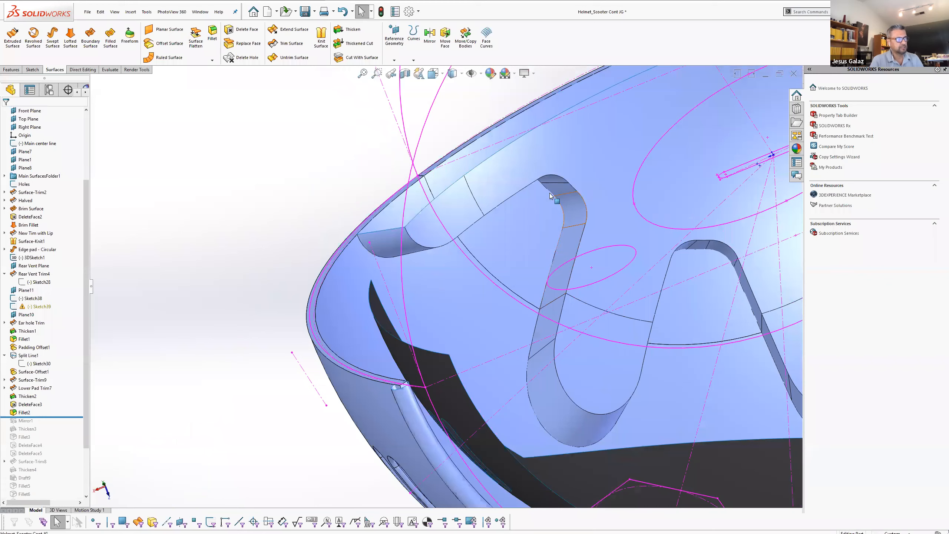
{"action": "left_click", "coordinate": [574, 212]}
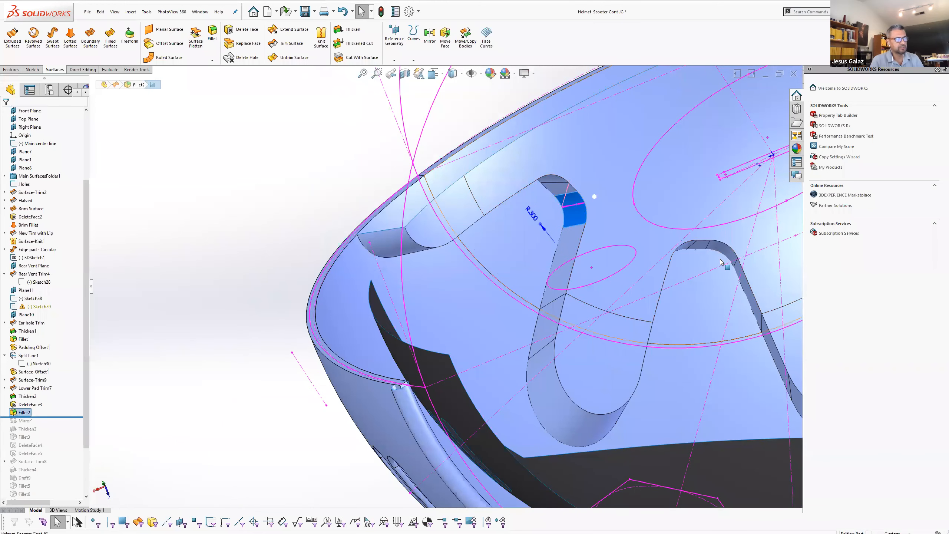
{"action": "scroll", "coordinate": [376, 289], "scroll_direction": "up", "scroll_amount": 5}
Roll the history forward to include Mirror1 and review its definition, which mirrors the Fillet2 body about the Front Plane
{"action": "left_click_drag", "start_coordinate": [66, 416], "coordinate": [66, 425]}
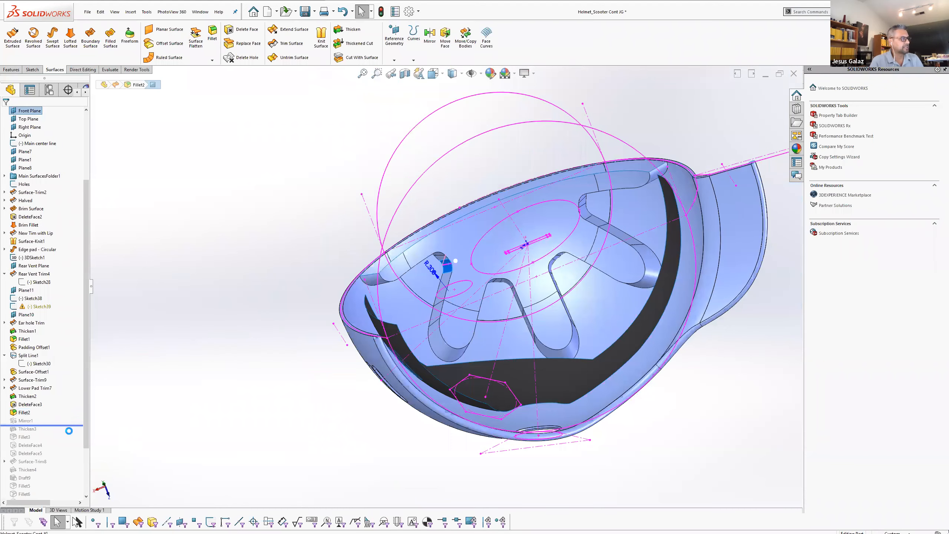
{"action": "middle_click_drag", "start_coordinate": [538, 310], "coordinate": [563, 362]}
{"action": "left_click", "coordinate": [25, 420]}
{"action": "left_click", "coordinate": [35, 401]}
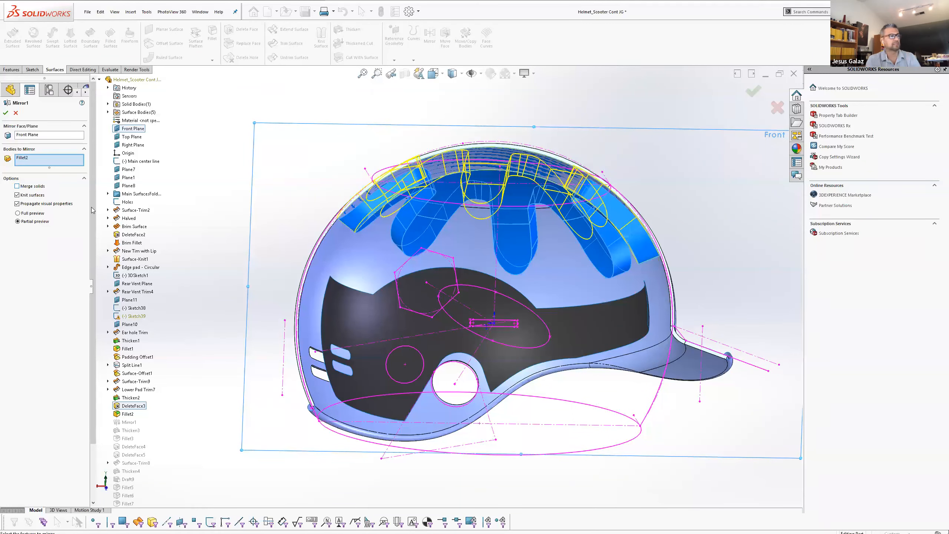
{"action": "middle_click_drag", "start_coordinate": [536, 250], "coordinate": [523, 193]}
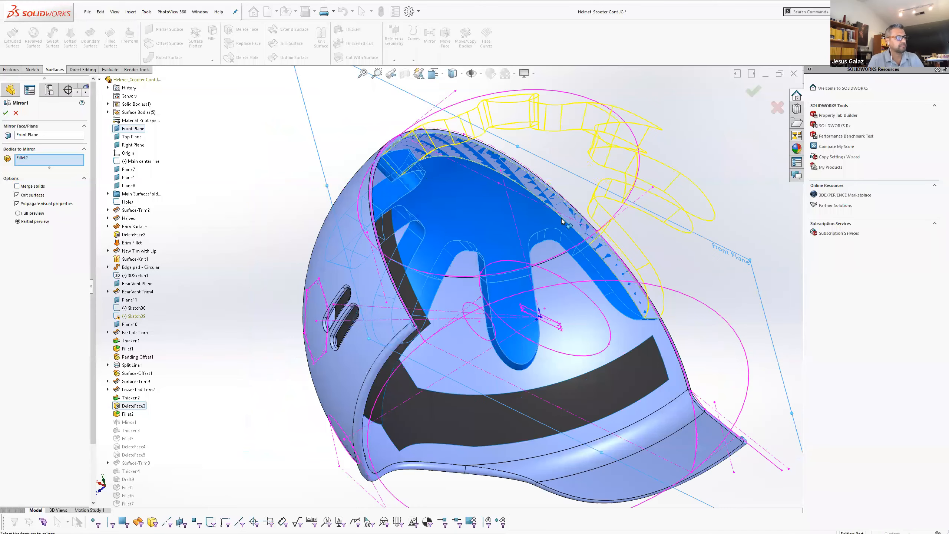
{"action": "scroll", "coordinate": [517, 216], "scroll_direction": "down", "scroll_amount": 5}
{"action": "middle_click_drag", "start_coordinate": [375, 233], "coordinate": [351, 232]}
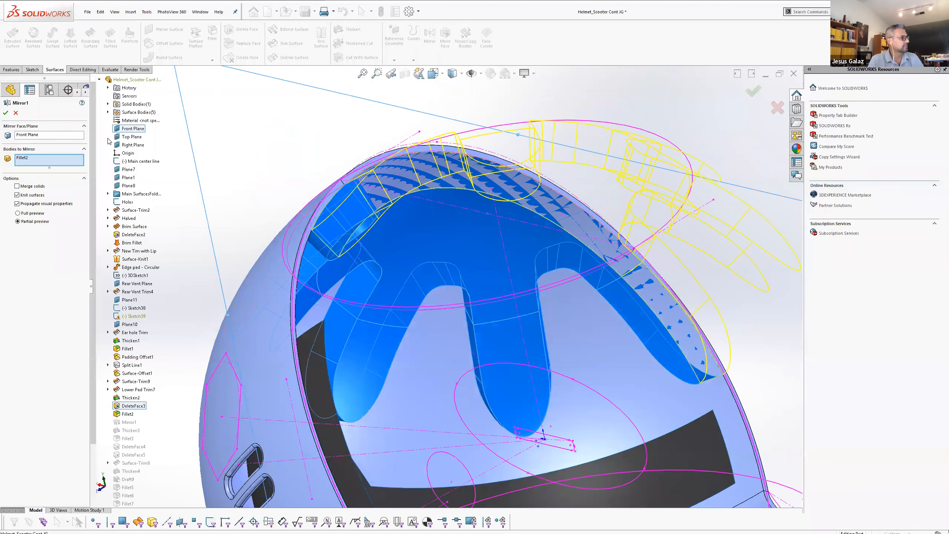
{"action": "left_click", "coordinate": [6, 114]}
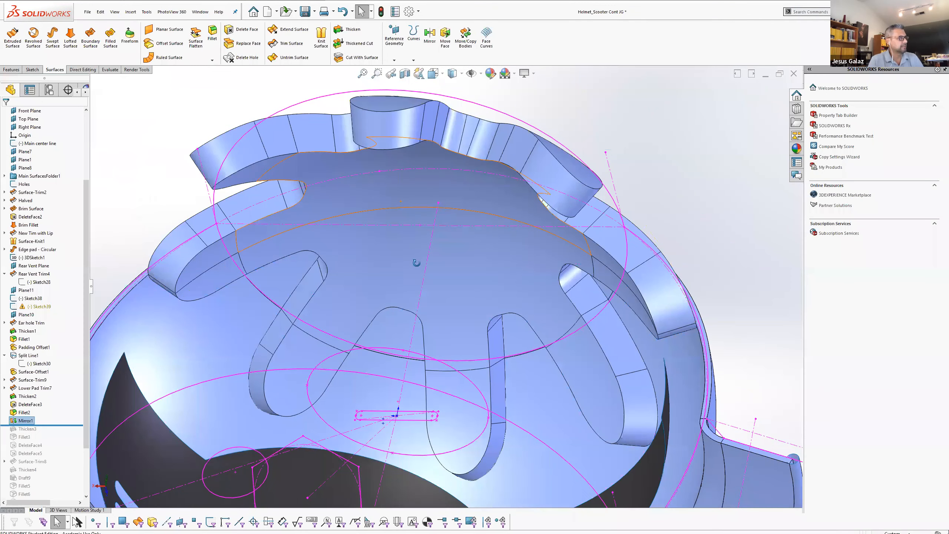
Roll the history forward to include Thicken3, inspect the full upper padding, and highlight the Thicken3 and DeleteFace3 features
{"action": "scroll", "coordinate": [417, 264], "scroll_direction": "up", "scroll_amount": 1}
{"action": "middle_click_drag", "start_coordinate": [417, 264], "coordinate": [419, 283]}
{"action": "left_click_drag", "start_coordinate": [48, 425], "coordinate": [46, 433]}
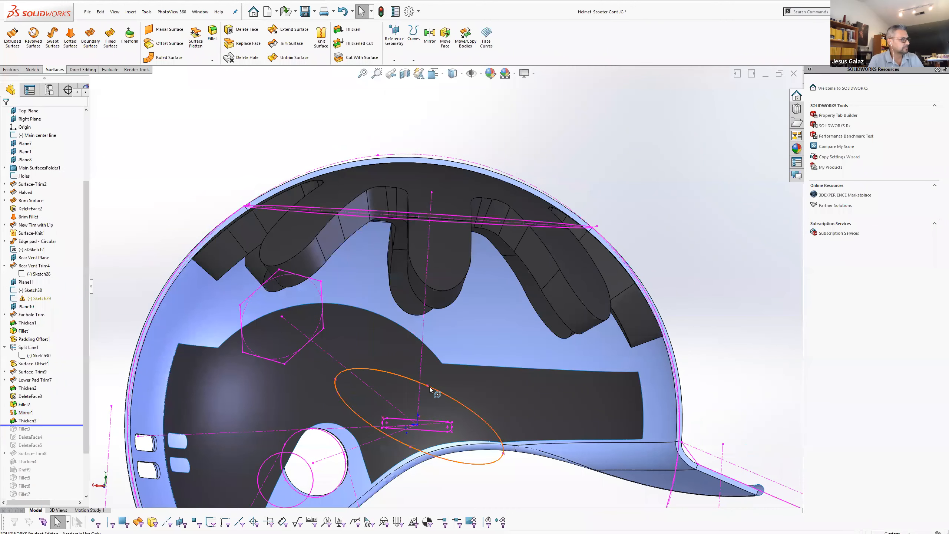
{"action": "scroll", "coordinate": [436, 392], "scroll_direction": "up", "scroll_amount": 4}
{"action": "scroll", "coordinate": [463, 342], "scroll_direction": "down", "scroll_amount": 4}
{"action": "scroll", "coordinate": [440, 372], "scroll_direction": "up", "scroll_amount": 1}
{"action": "middle_click_drag", "start_coordinate": [440, 372], "coordinate": [374, 399]}
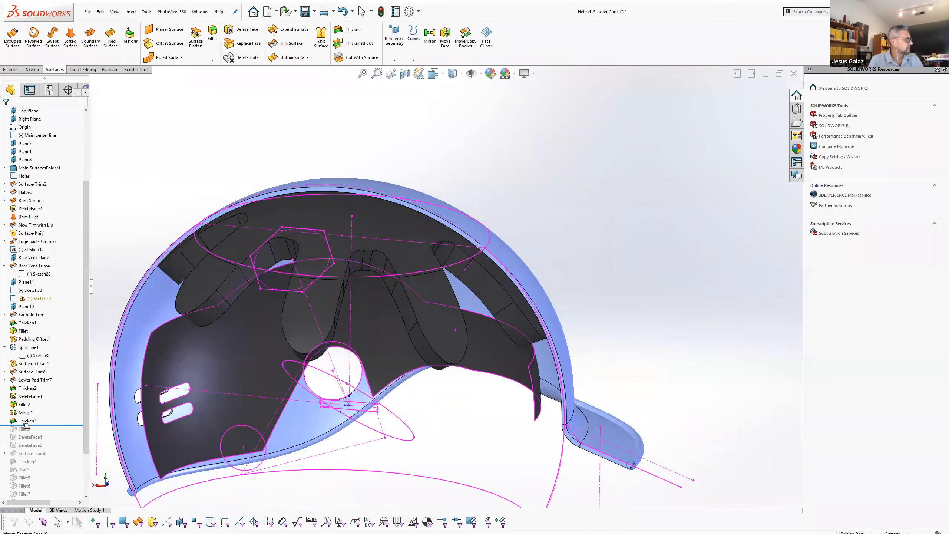
{"action": "left_click", "coordinate": [27, 422]}
{"action": "scroll", "coordinate": [281, 411], "scroll_direction": "up", "scroll_amount": 4}
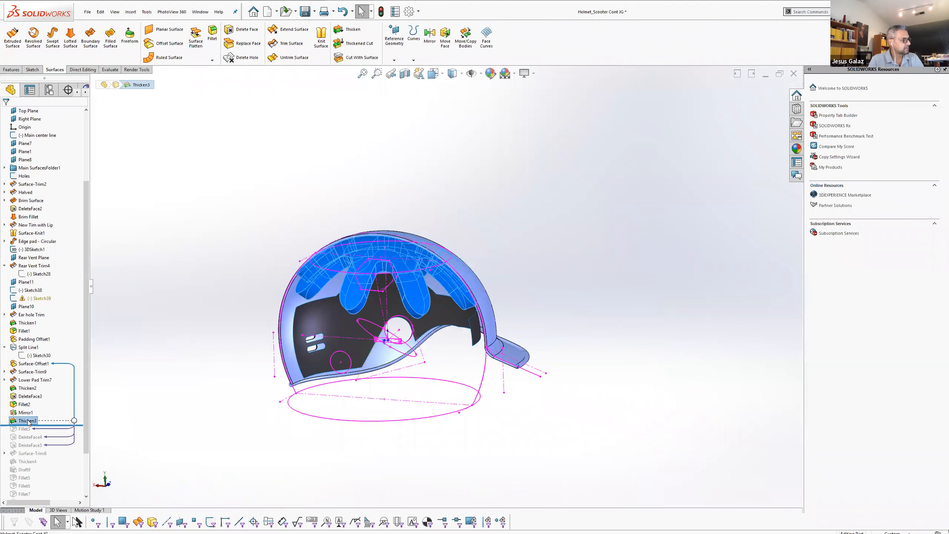
{"action": "left_click", "coordinate": [32, 396]}
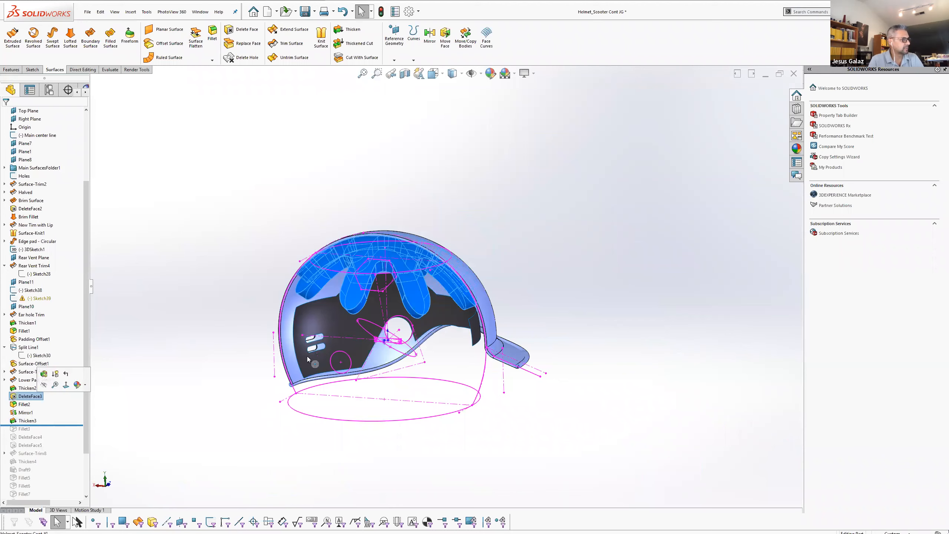
Roll the history back to Mirror1 and highlight the Mirror1 surface body to examine the hollow upper padding
{"action": "middle_click_drag", "start_coordinate": [418, 281], "coordinate": [435, 260]}
{"action": "scroll", "coordinate": [435, 260], "scroll_direction": "up", "scroll_amount": 1}
{"action": "scroll", "coordinate": [402, 262], "scroll_direction": "down", "scroll_amount": 6}
{"action": "left_click_drag", "start_coordinate": [34, 426], "coordinate": [42, 417]}
{"action": "middle_click_drag", "start_coordinate": [329, 267], "coordinate": [267, 384]}
{"action": "scroll", "coordinate": [81, 143], "scroll_direction": "up", "scroll_amount": 5}
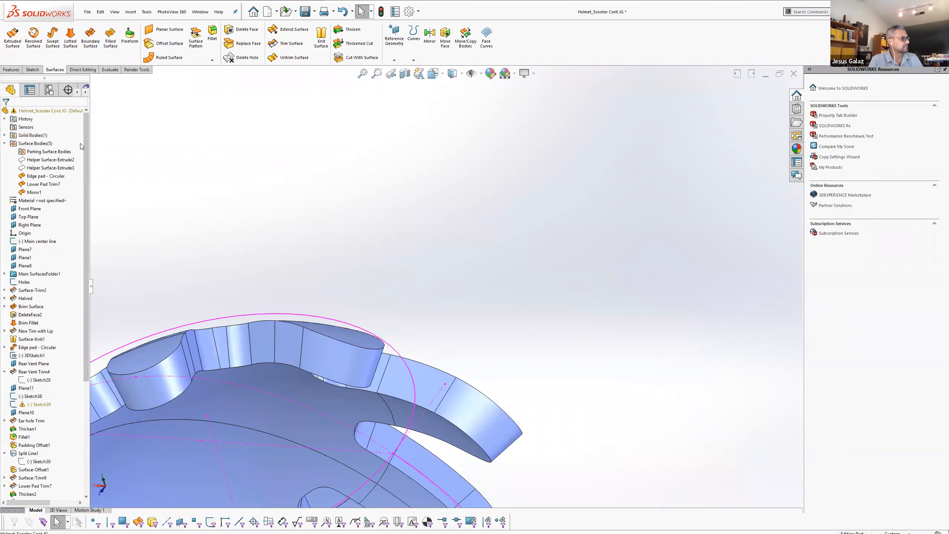
{"action": "left_click", "coordinate": [34, 192]}
{"action": "middle_click_drag", "start_coordinate": [314, 297], "coordinate": [419, 378]}
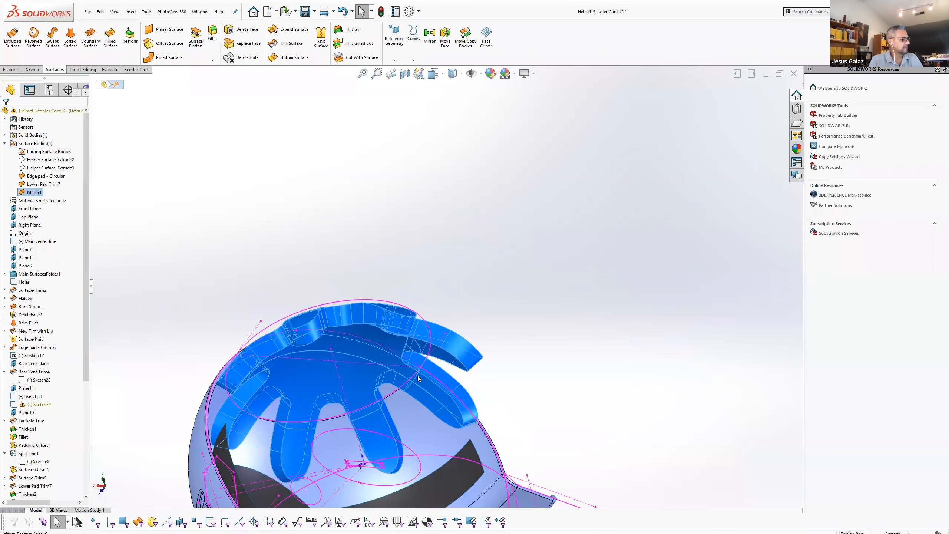
{"action": "middle_click_drag", "start_coordinate": [423, 293], "coordinate": [426, 368]}
Roll the history forward to include Thicken3 again and review its definition, with Create solid from enclosed volume enabled for Mirror1
{"action": "left_click_drag", "start_coordinate": [86, 380], "coordinate": [79, 464]}
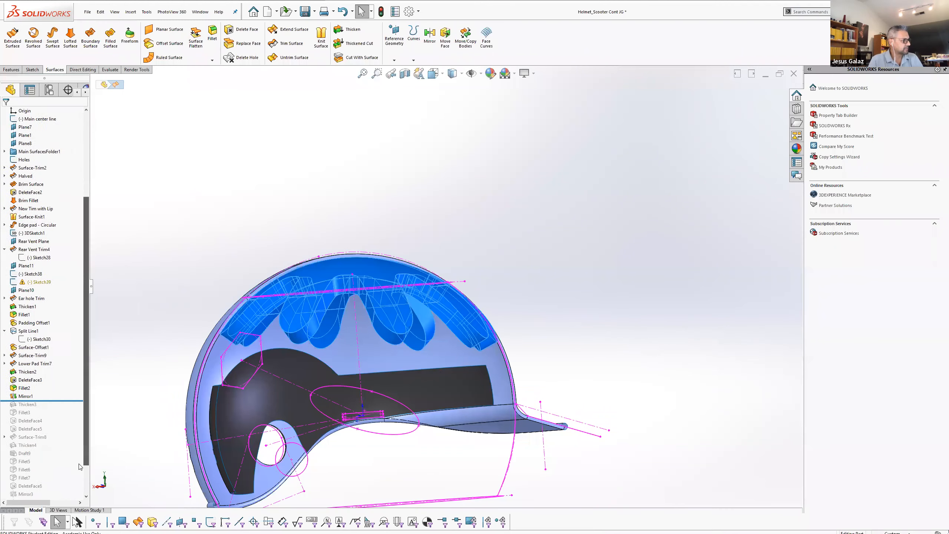
{"action": "left_click_drag", "start_coordinate": [45, 401], "coordinate": [45, 408]}
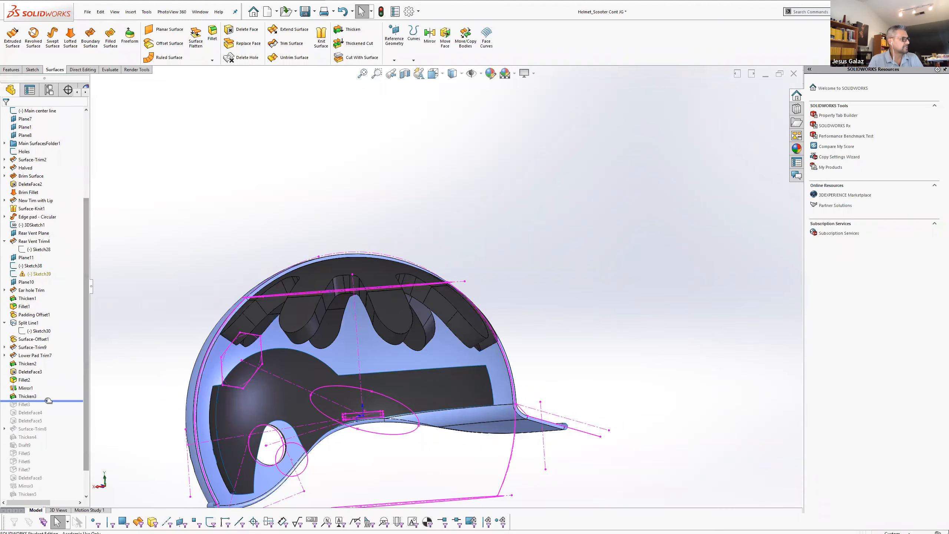
{"action": "middle_click_drag", "start_coordinate": [287, 329], "coordinate": [321, 259]}
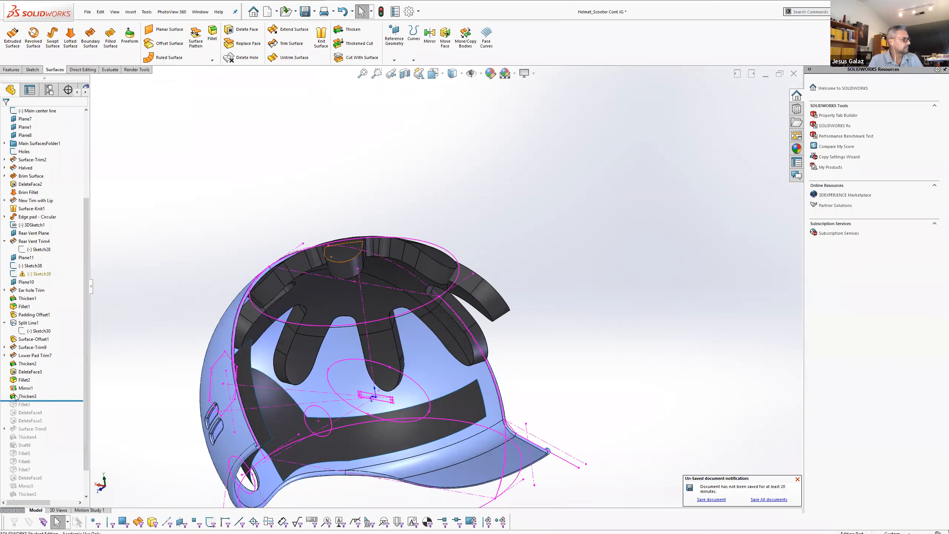
{"action": "right_click", "coordinate": [15, 396]}
{"action": "left_click", "coordinate": [21, 314]}
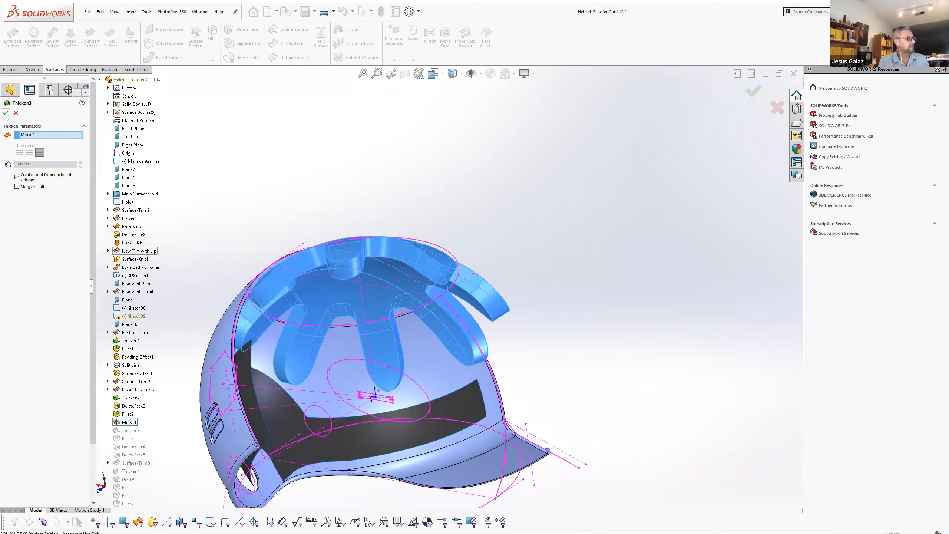
{"action": "key", "text": "Return"}
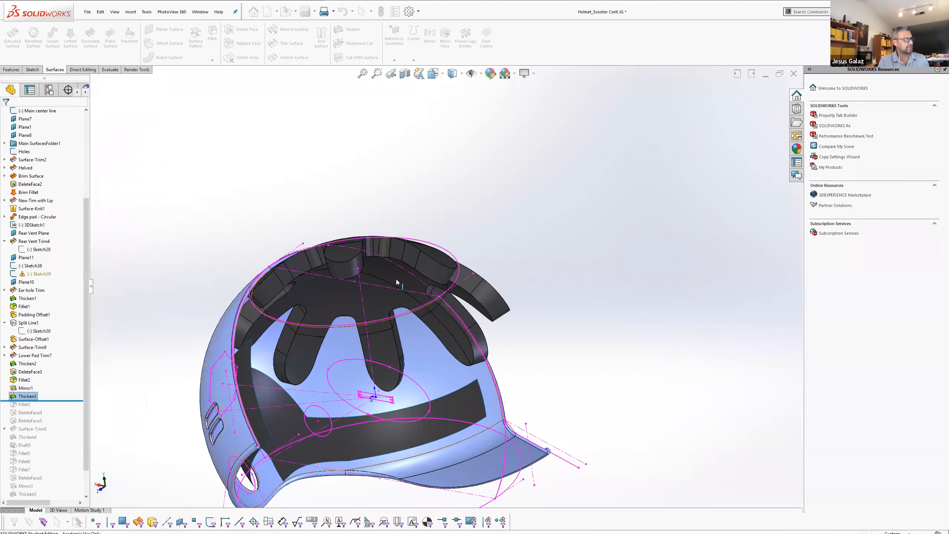
List the solid bodies and highlight the Thicken3 body to examine the solid upper padding from several angles
{"action": "left_click", "coordinate": [88, 165]}
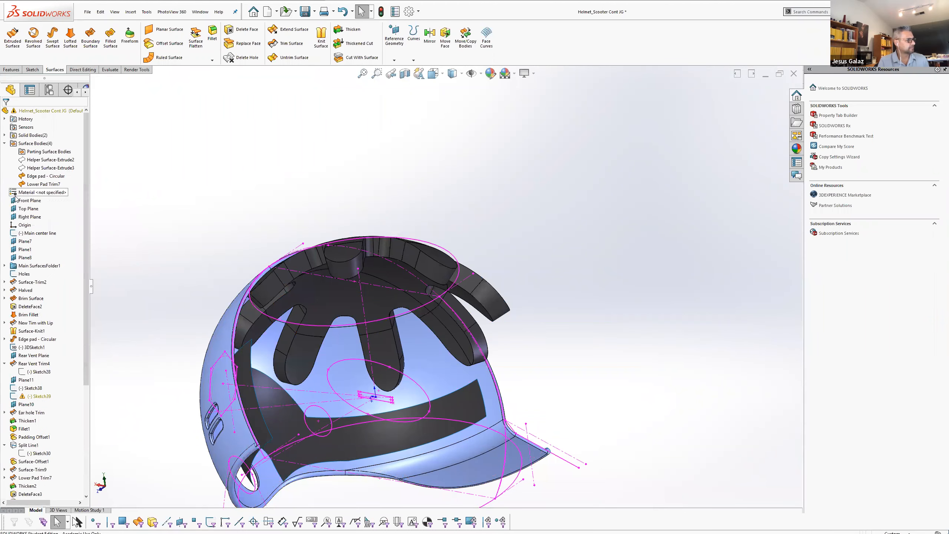
{"action": "left_click", "coordinate": [4, 135]}
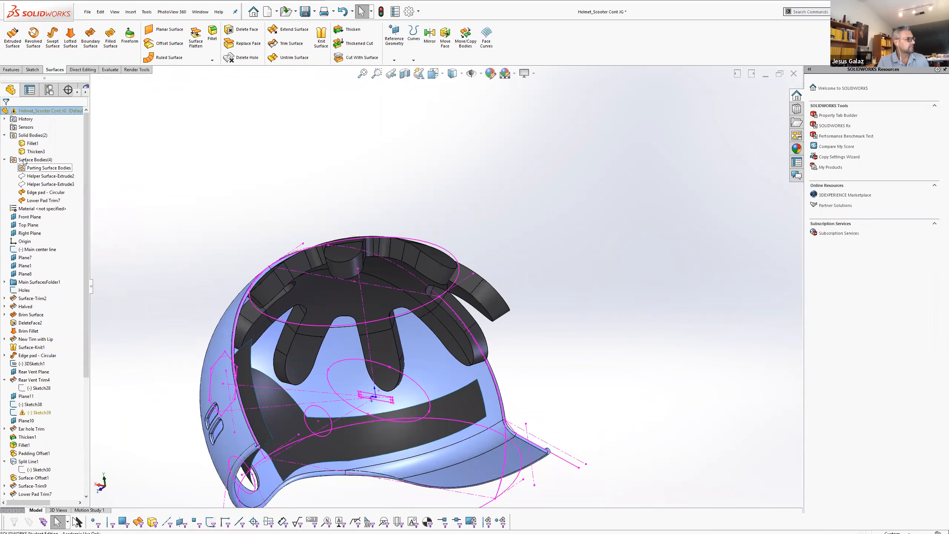
{"action": "left_click", "coordinate": [36, 151]}
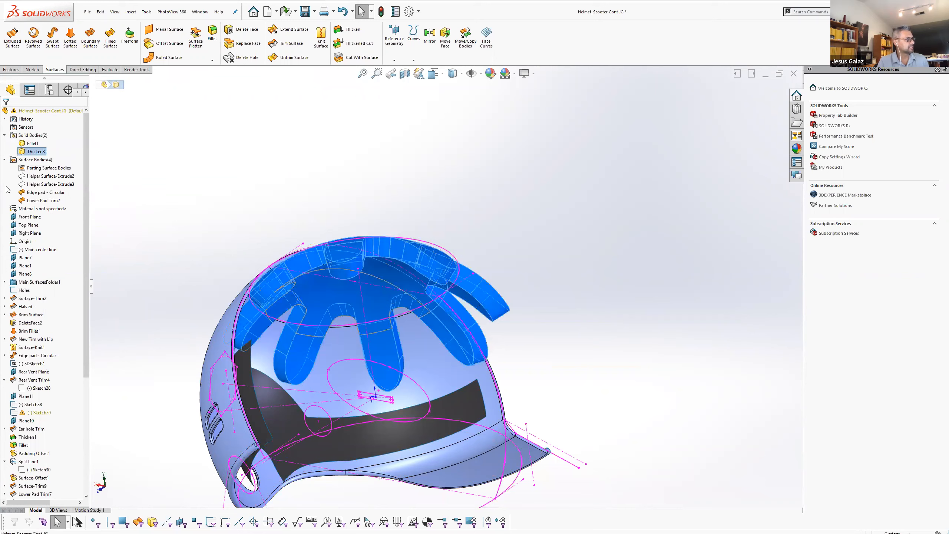
{"action": "scroll", "coordinate": [398, 284], "scroll_direction": "down", "scroll_amount": 5}
{"action": "middle_click_drag", "start_coordinate": [383, 374], "coordinate": [381, 355]}
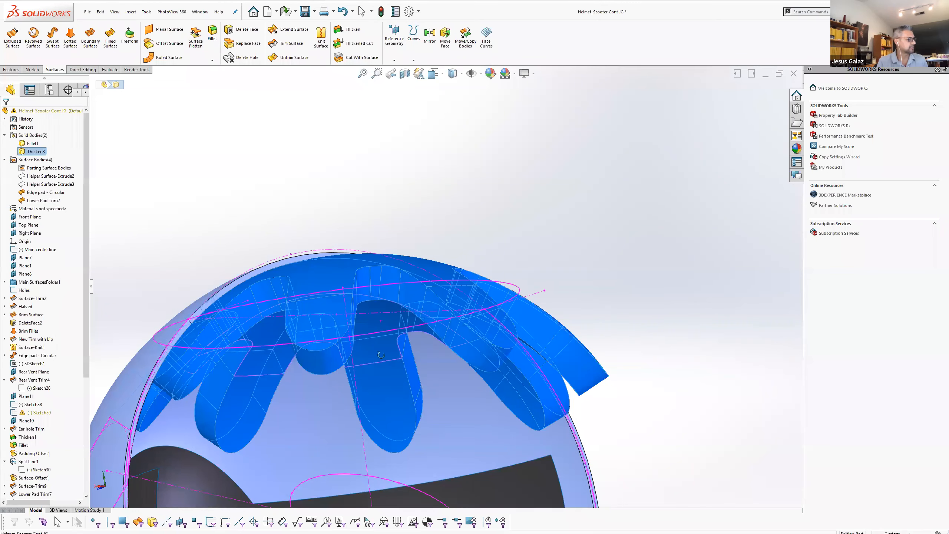
{"action": "middle_click_drag", "start_coordinate": [390, 322], "coordinate": [391, 324]}
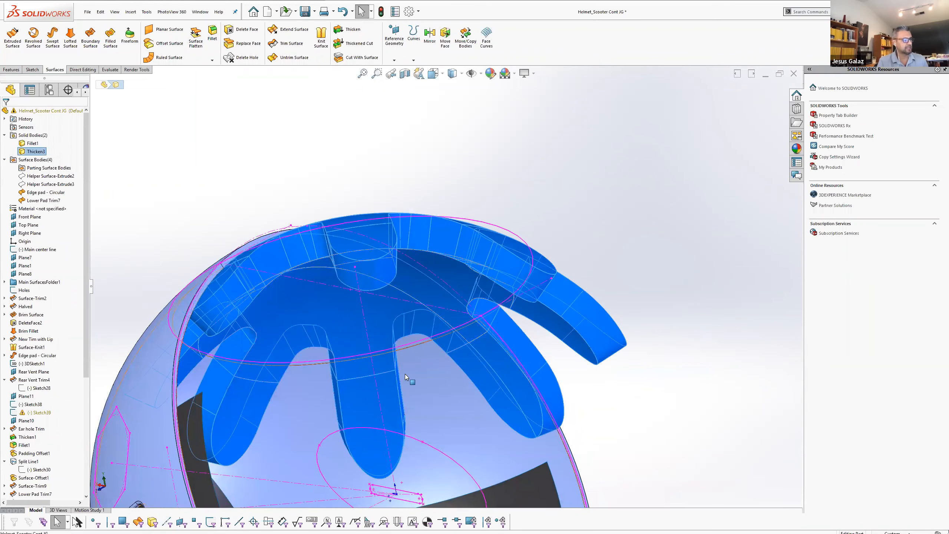
{"action": "scroll", "coordinate": [404, 379], "scroll_direction": "up", "scroll_amount": 3}
Roll the history forward to include Fillet3 and highlight a fillet face to inspect the rounded edges of the padding fingers
{"action": "left_click_drag", "start_coordinate": [86, 254], "coordinate": [62, 374]}
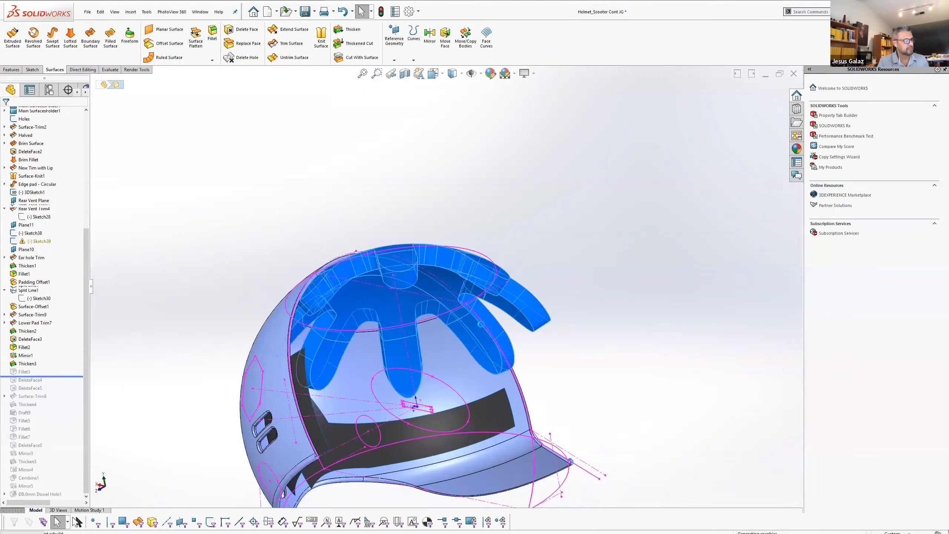
{"action": "scroll", "coordinate": [482, 353], "scroll_direction": "down", "scroll_amount": 10}
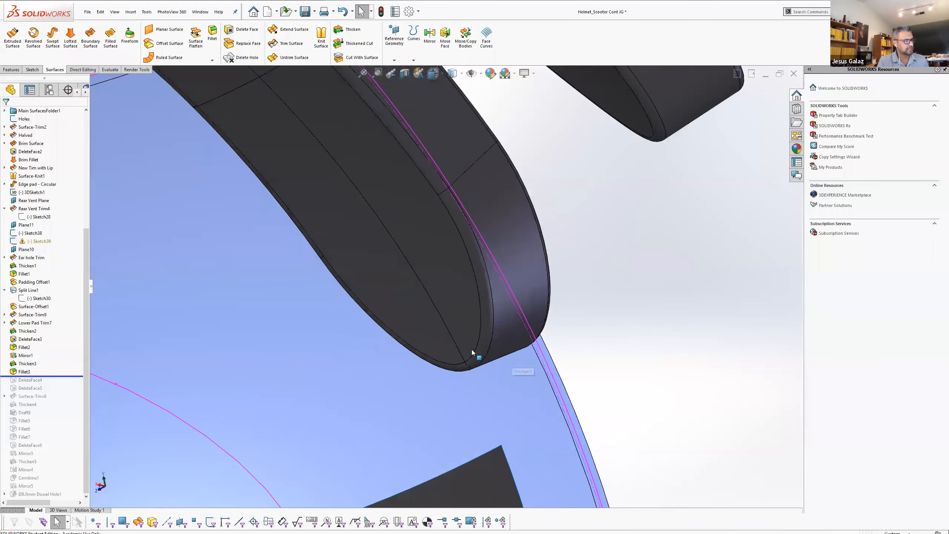
{"action": "left_click", "coordinate": [472, 349]}
{"action": "middle_click_drag", "start_coordinate": [556, 295], "coordinate": [549, 288]}
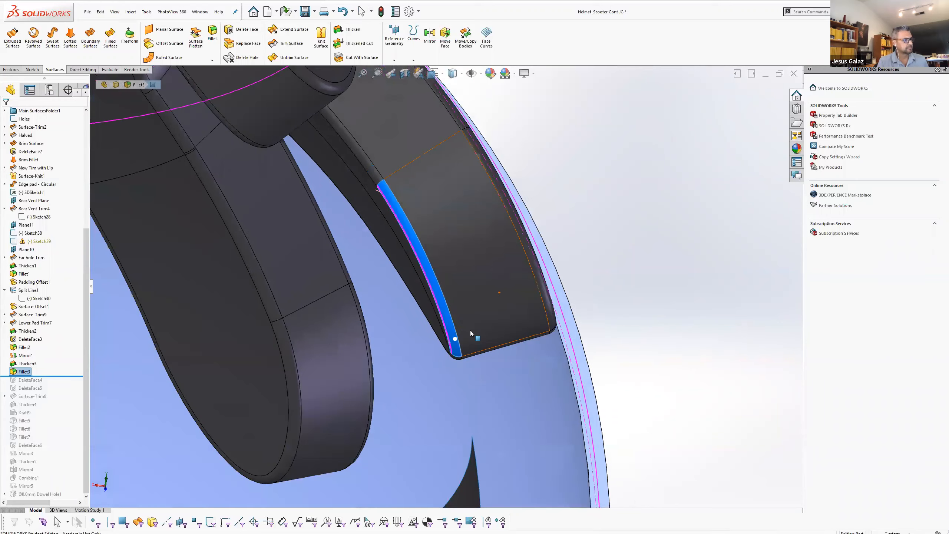
{"action": "scroll", "coordinate": [470, 330], "scroll_direction": "up", "scroll_amount": 2}
{"action": "left_click", "coordinate": [554, 305]}
Roll the model history forward to include DeleteFace4 and DeleteFace5
{"action": "scroll", "coordinate": [383, 348], "scroll_direction": "up", "scroll_amount": 8}
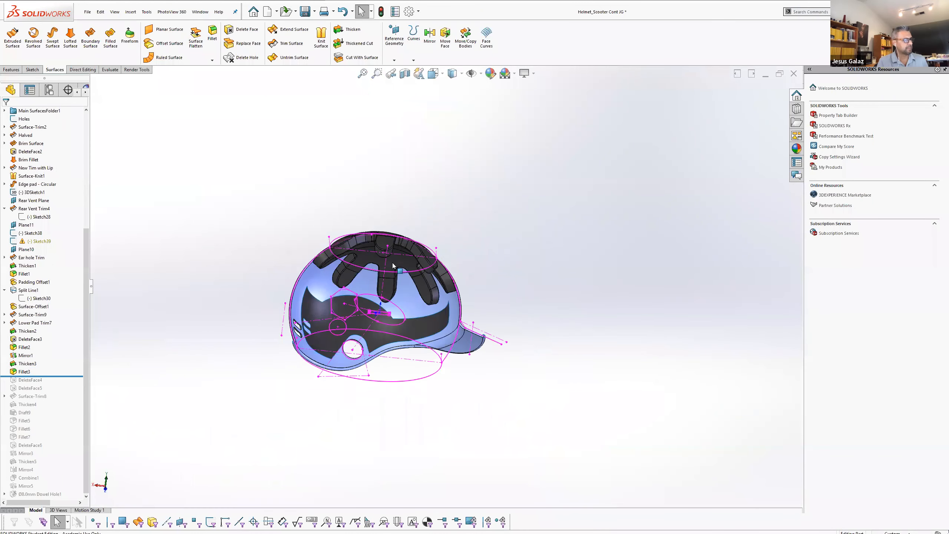
{"action": "scroll", "coordinate": [392, 266], "scroll_direction": "down", "scroll_amount": 4}
{"action": "left_click_drag", "start_coordinate": [56, 376], "coordinate": [52, 393]}
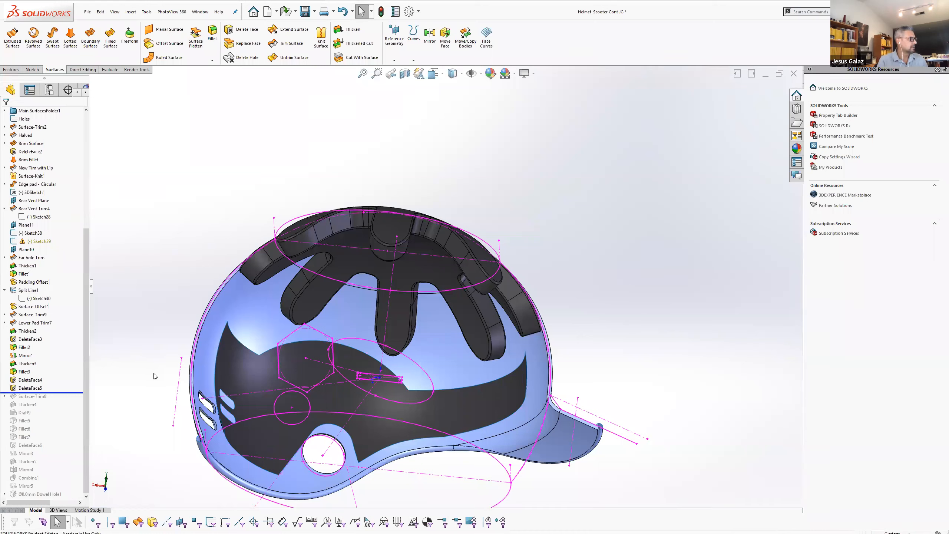
Highlight DeleteFace4 and DeleteFace5 in turn to examine which padding faces they affect
{"action": "left_click", "coordinate": [32, 380]}
{"action": "left_click", "coordinate": [34, 388]}
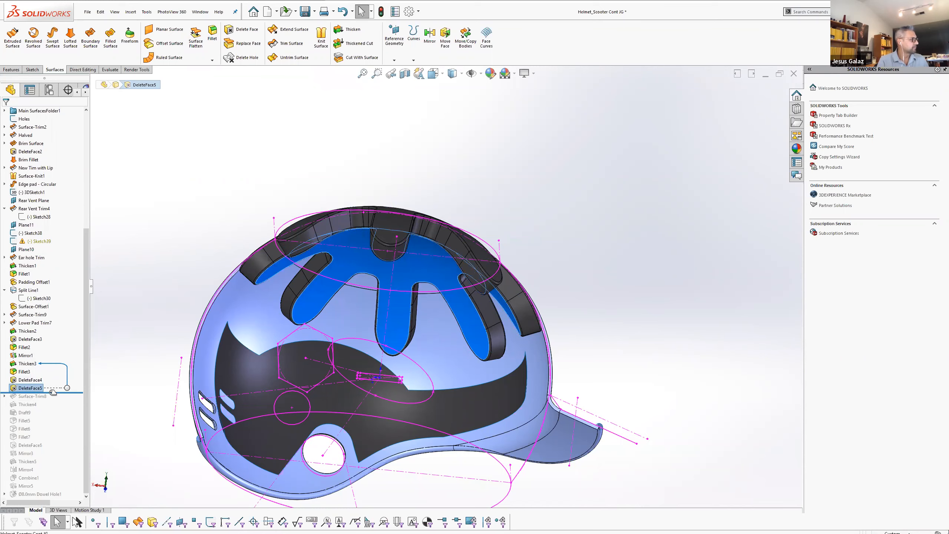
{"action": "middle_click_drag", "start_coordinate": [312, 230], "coordinate": [310, 219]}
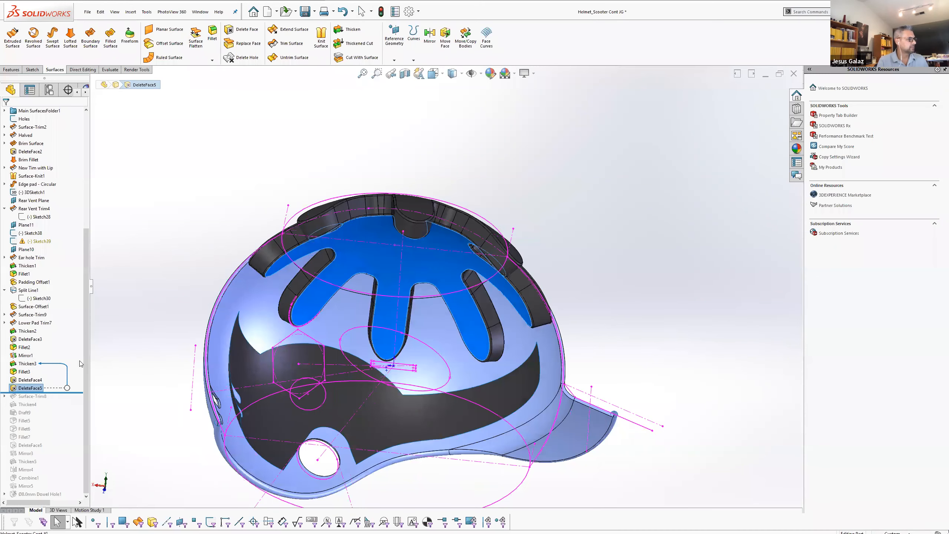
Roll the history back to just after Fillet3 and hide all sketches and reference geometry in the view
{"action": "left_click_drag", "start_coordinate": [62, 393], "coordinate": [60, 376]}
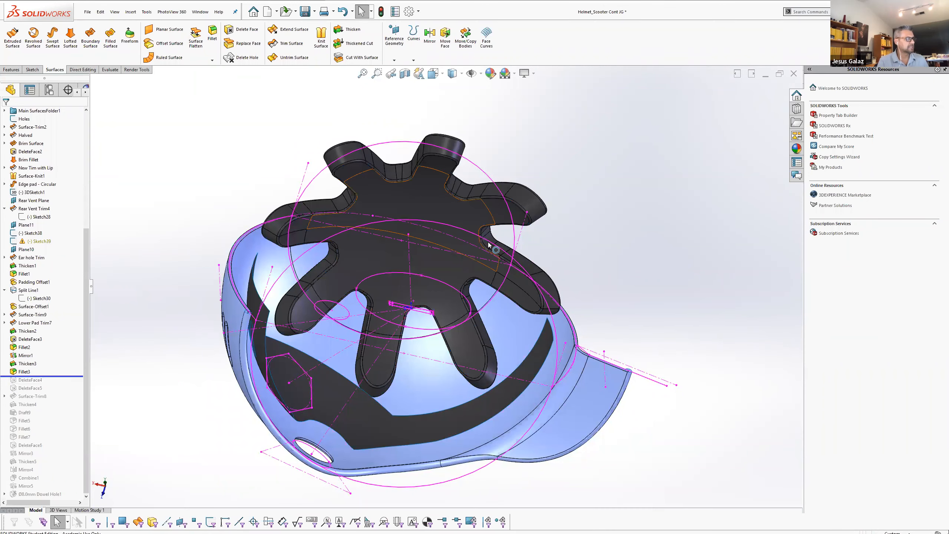
{"action": "middle_click_drag", "start_coordinate": [493, 248], "coordinate": [487, 295]}
{"action": "left_click", "coordinate": [470, 74]}
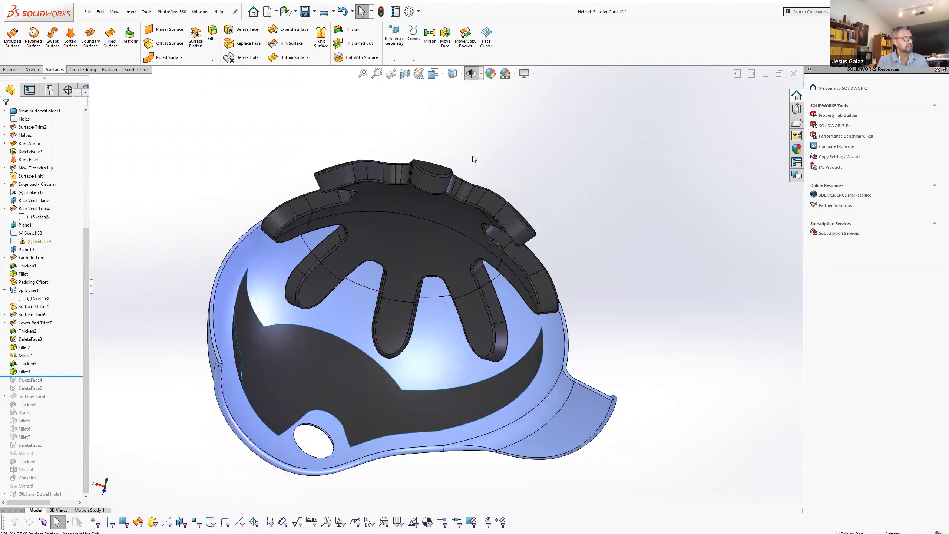
Isolate the Fillet3 solid body so that only the upper padding is shown
{"action": "right_click", "coordinate": [360, 197]}
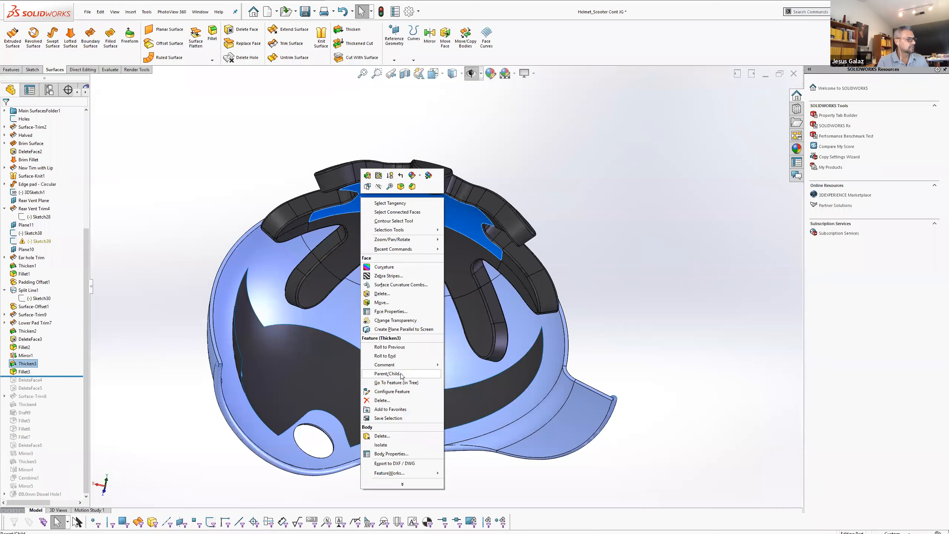
{"action": "left_click", "coordinate": [635, 284]}
{"action": "scroll", "coordinate": [57, 172], "scroll_direction": "up", "scroll_amount": 3}
{"action": "scroll", "coordinate": [57, 172], "scroll_direction": "up", "scroll_amount": 3}
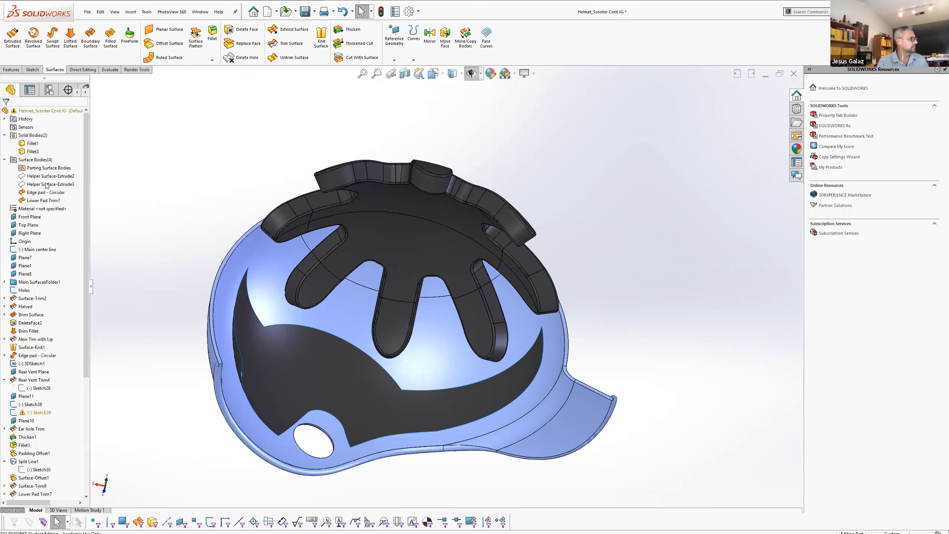
{"action": "right_click", "coordinate": [30, 151]}
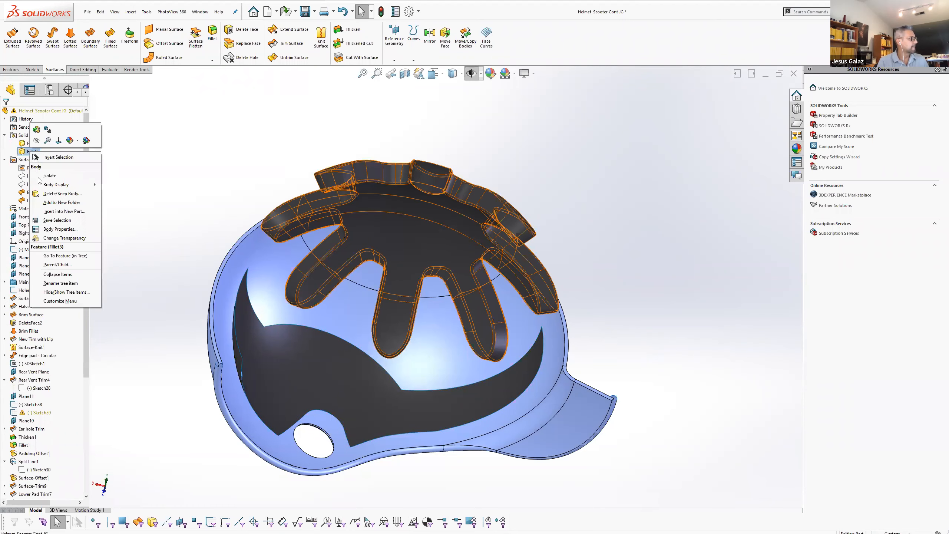
{"action": "left_click", "coordinate": [56, 153]}
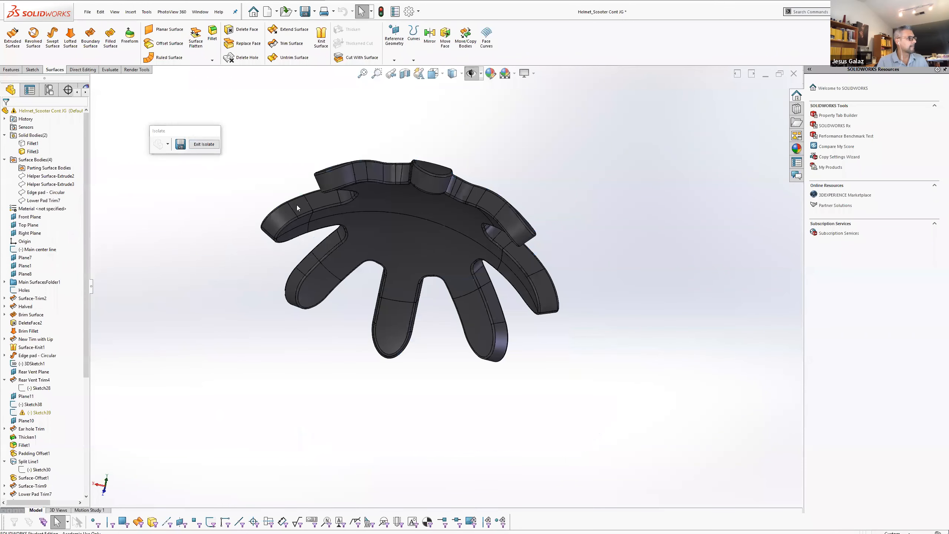
Examine the padding's outer side up close, highlighting a fillet face and two adjoining Thicken3 faces split across a finger
{"action": "middle_click_drag", "start_coordinate": [516, 355], "coordinate": [449, 250]}
{"action": "scroll", "coordinate": [445, 218], "scroll_direction": "up", "scroll_amount": 3}
{"action": "scroll", "coordinate": [460, 258], "scroll_direction": "down", "scroll_amount": 8}
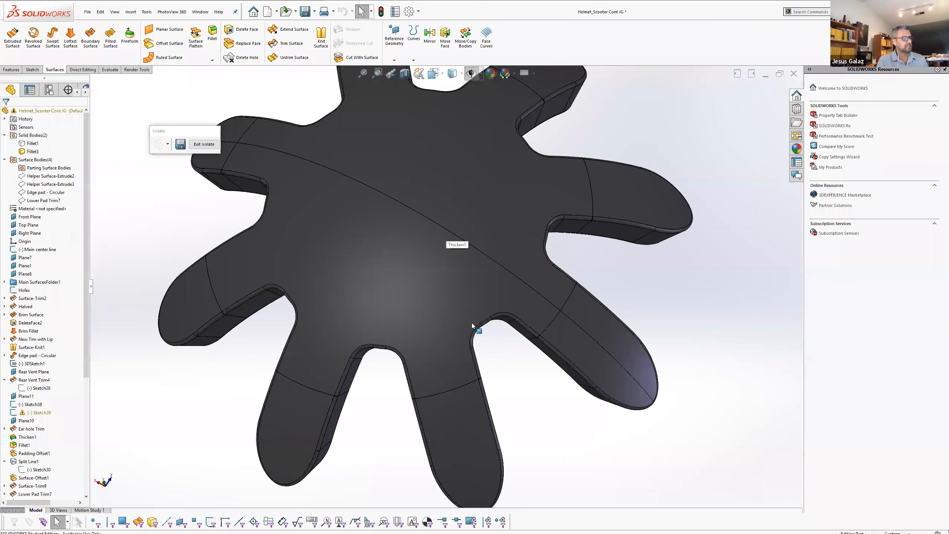
{"action": "left_click", "coordinate": [527, 329]}
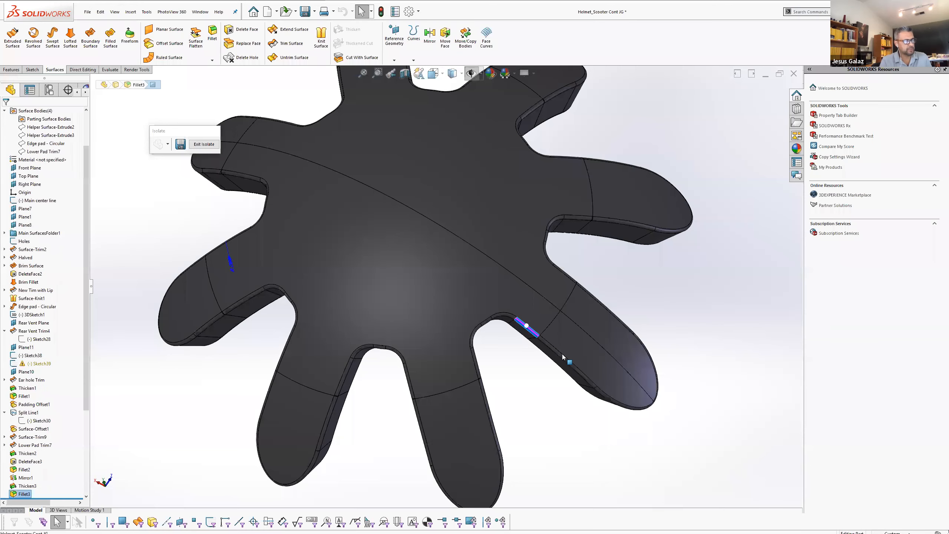
{"action": "scroll", "coordinate": [561, 354], "scroll_direction": "down", "scroll_amount": 3}
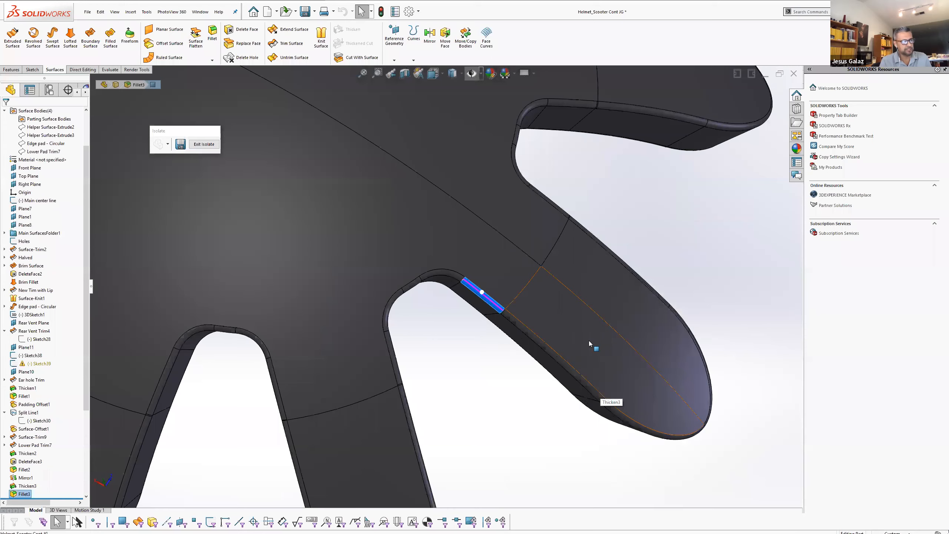
{"action": "scroll", "coordinate": [503, 277], "scroll_direction": "down", "scroll_amount": 5}
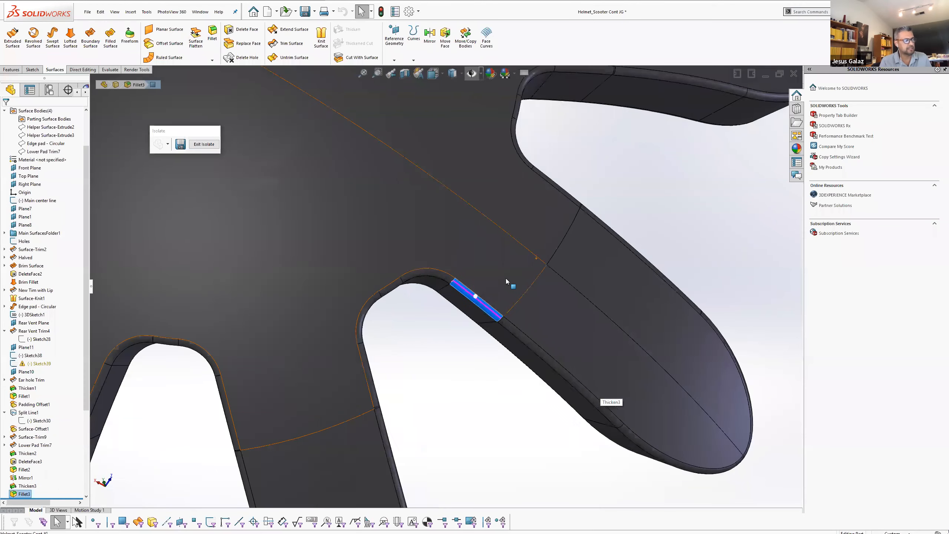
{"action": "left_click", "coordinate": [506, 278]}
{"action": "left_click", "coordinate": [539, 323], "text": "ctrl"}
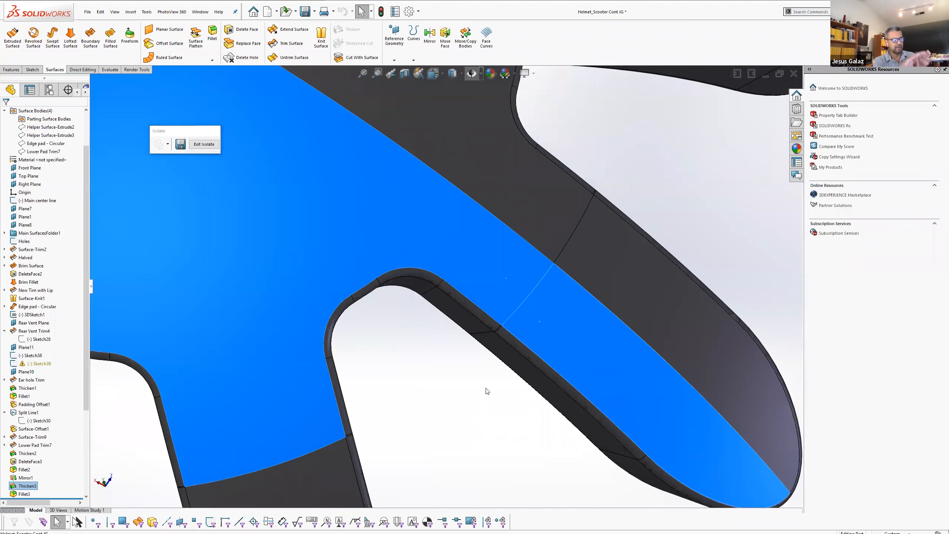
{"action": "left_click", "coordinate": [659, 208]}
{"action": "scroll", "coordinate": [586, 266], "scroll_direction": "up", "scroll_amount": 5}
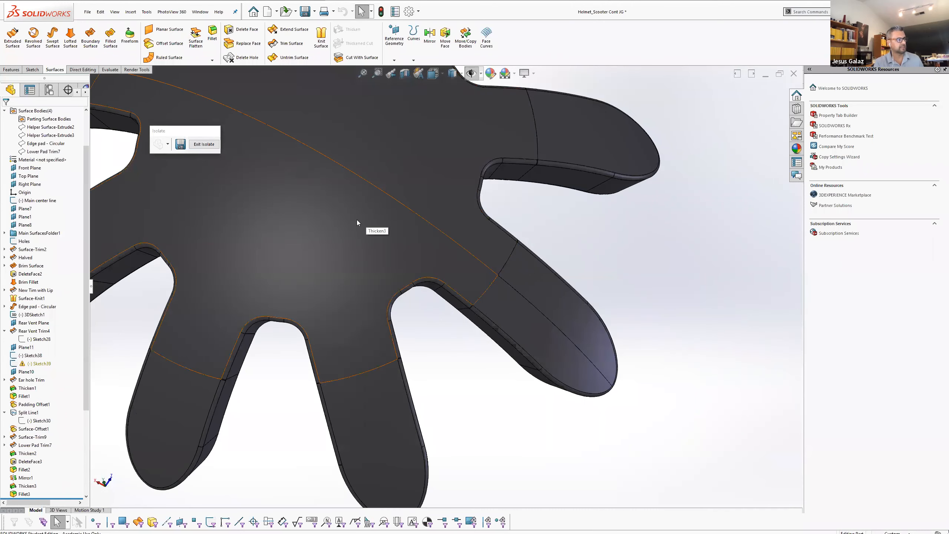
Highlight the separate outer faces of the padding's centre and fingers one at a time to inspect how the surface is split
{"action": "left_click", "coordinate": [517, 284]}
{"action": "left_click", "coordinate": [478, 236]}
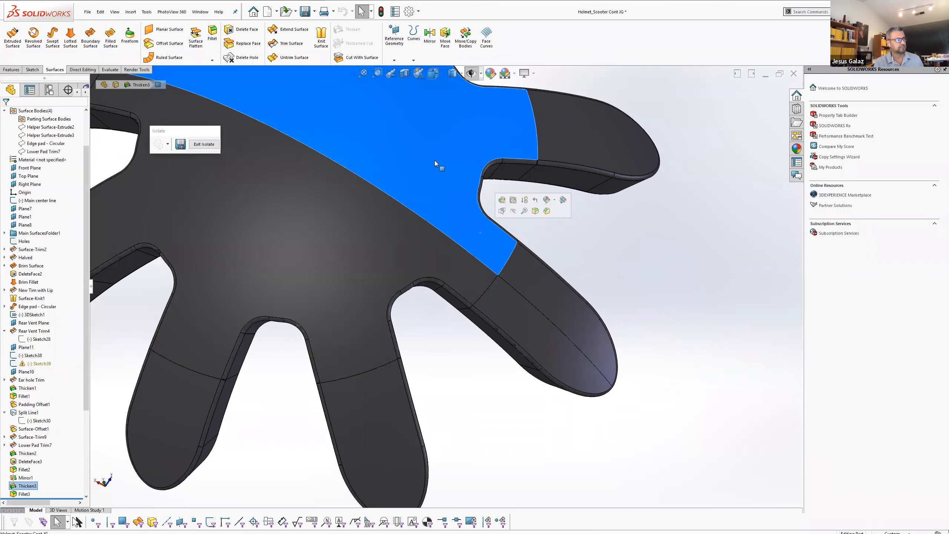
{"action": "left_click", "coordinate": [603, 134]}
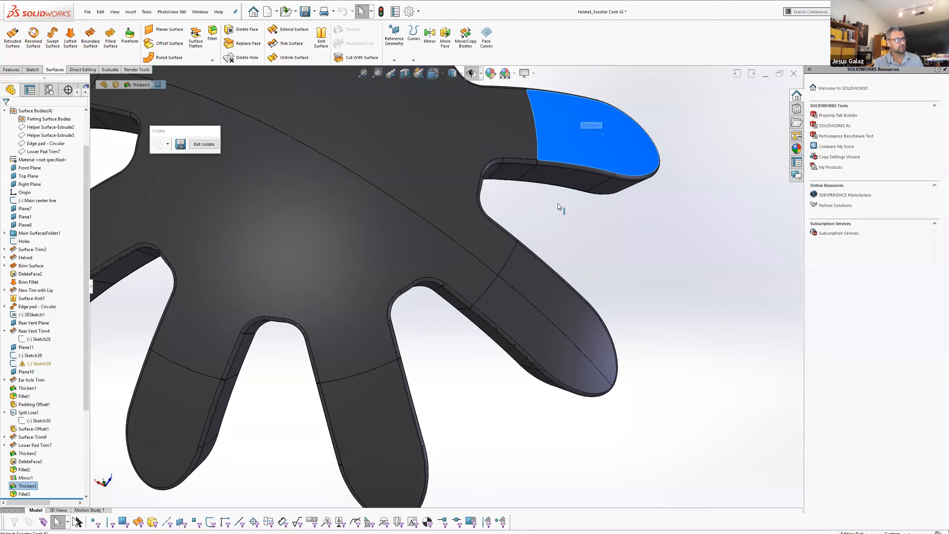
{"action": "left_click", "coordinate": [555, 335]}
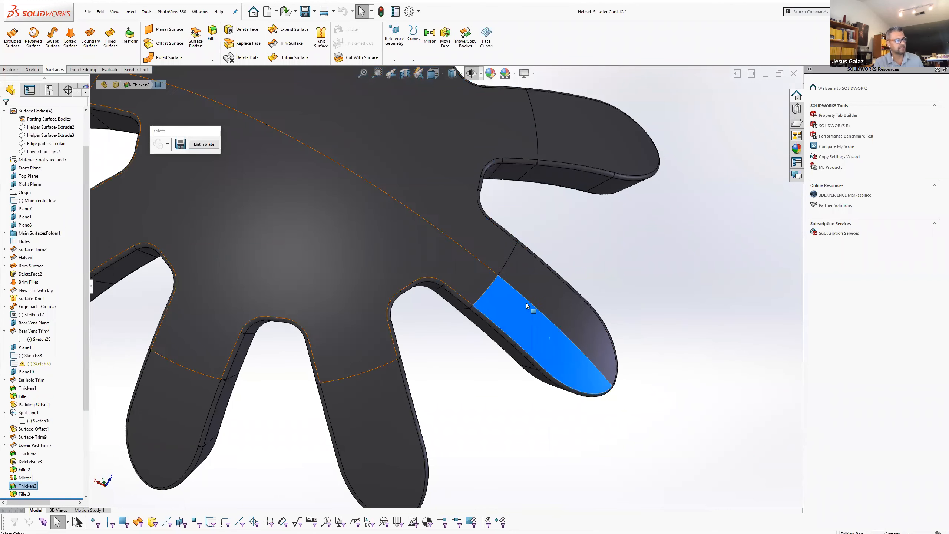
{"action": "left_click", "coordinate": [559, 306]}
{"action": "double_click", "coordinate": [540, 326]}
{"action": "key", "text": "Escape"}
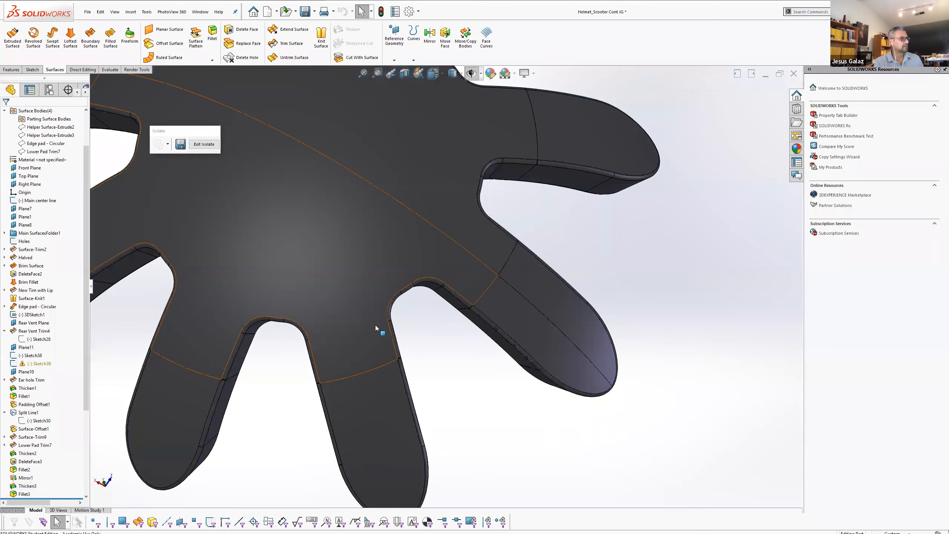
Roll the model history forward to include DeleteFace4 on the isolated padding
{"action": "scroll", "coordinate": [376, 325], "scroll_direction": "down", "scroll_amount": 5}
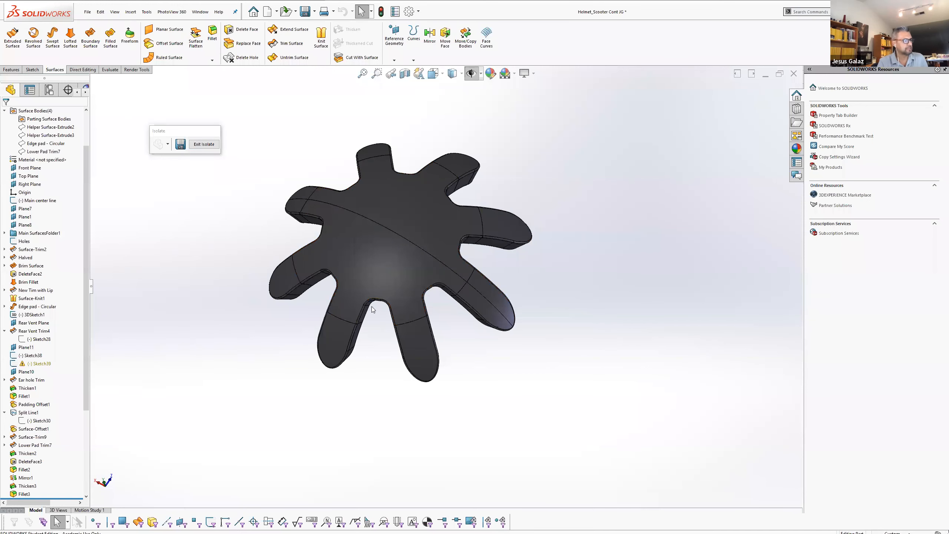
{"action": "scroll", "coordinate": [372, 307], "scroll_direction": "down", "scroll_amount": 3}
{"action": "scroll", "coordinate": [371, 306], "scroll_direction": "down", "scroll_amount": 2}
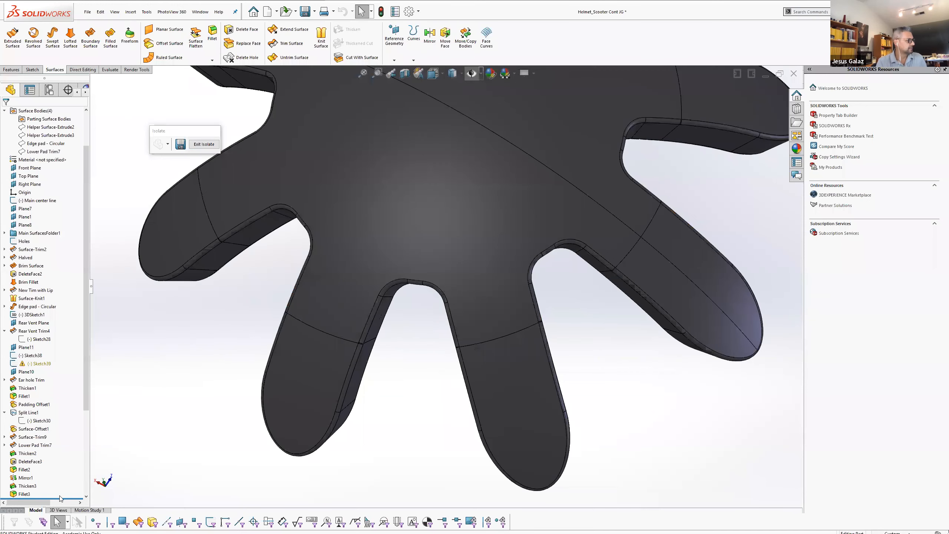
{"action": "left_click", "coordinate": [87, 418]}
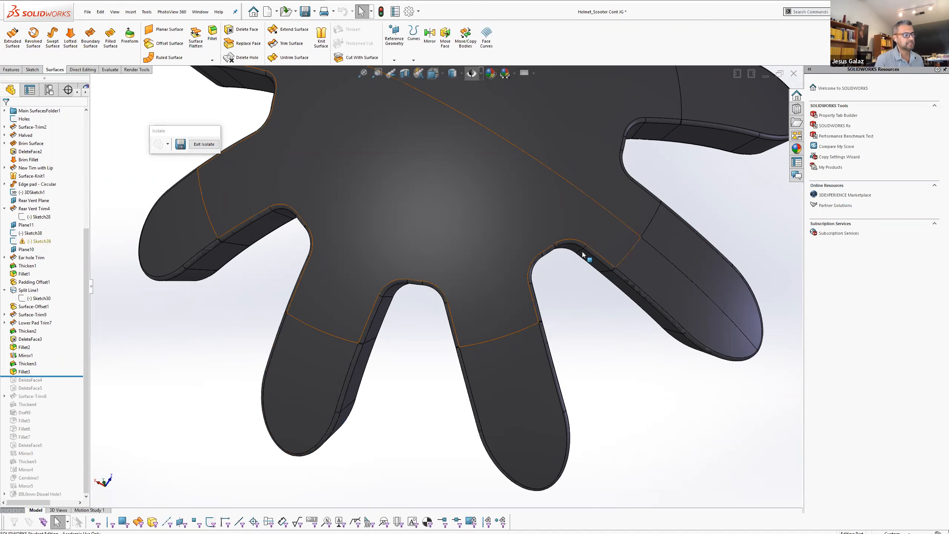
{"action": "scroll", "coordinate": [525, 292], "scroll_direction": "down", "scroll_amount": 5}
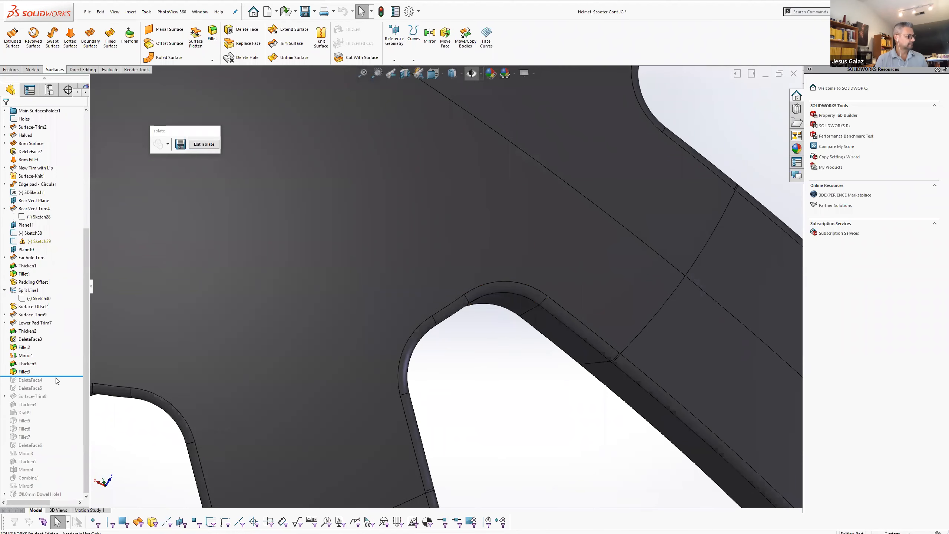
{"action": "left_click_drag", "start_coordinate": [56, 377], "coordinate": [56, 383]}
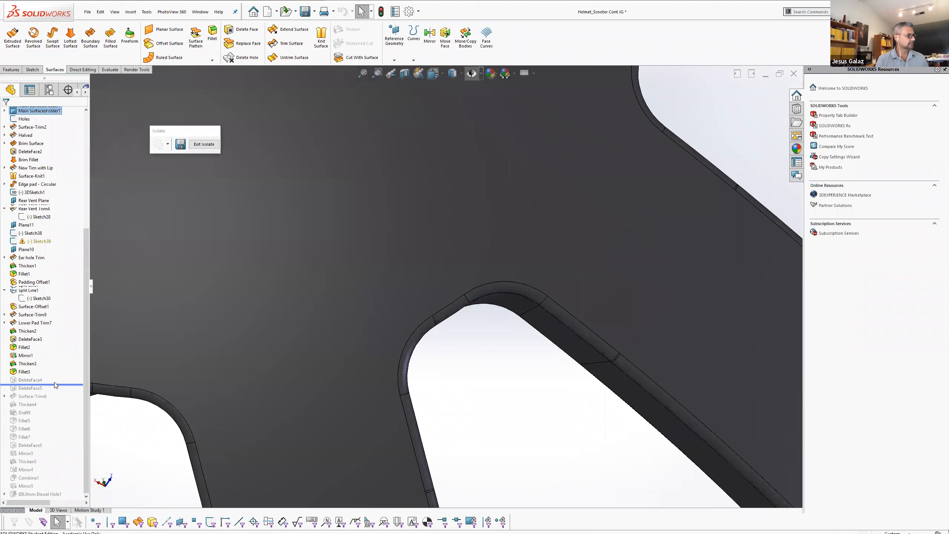
{"action": "scroll", "coordinate": [391, 325], "scroll_direction": "up", "scroll_amount": 5}
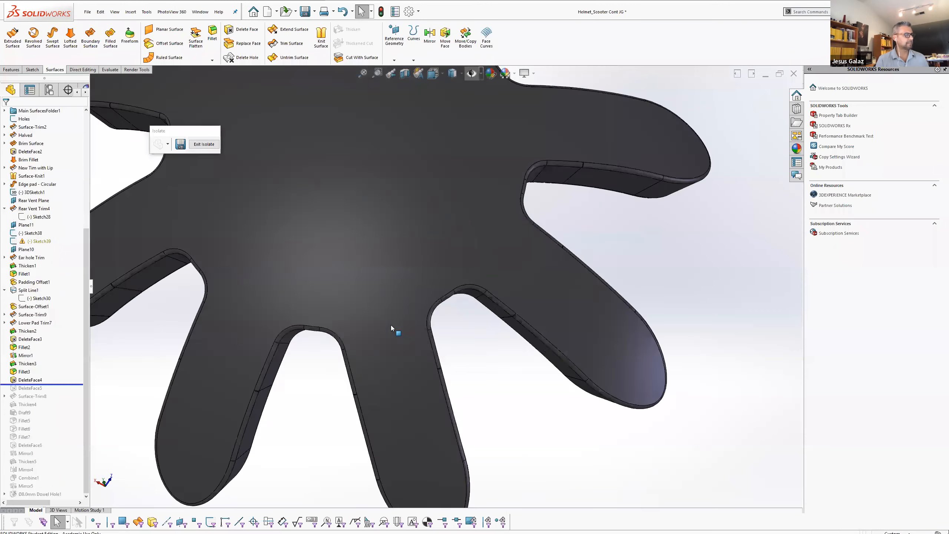
Review DeleteFace4's definition, checking its selected outer faces and the Delete and Fill option with Tangent fill, and leave it unchanged
{"action": "left_click", "coordinate": [30, 380]}
{"action": "left_click", "coordinate": [27, 371]}
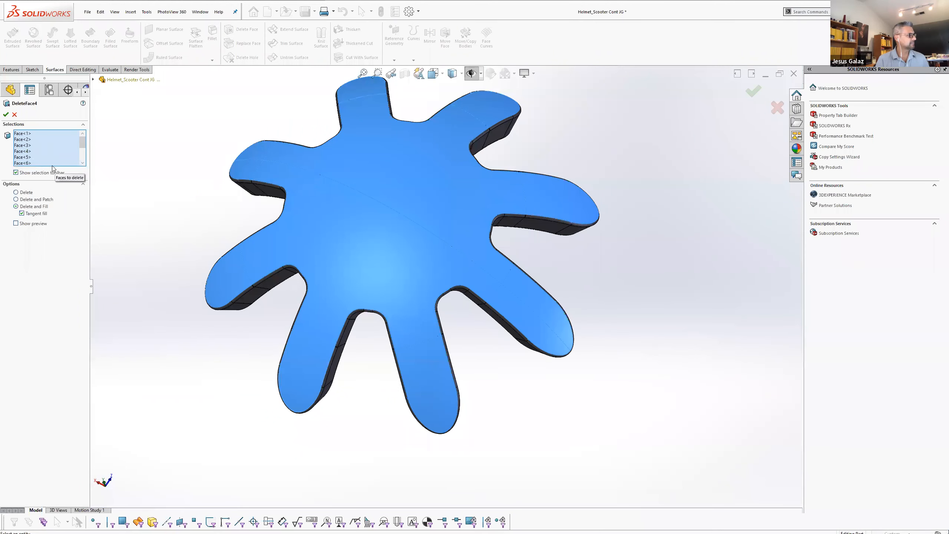
{"action": "left_click", "coordinate": [84, 160]}
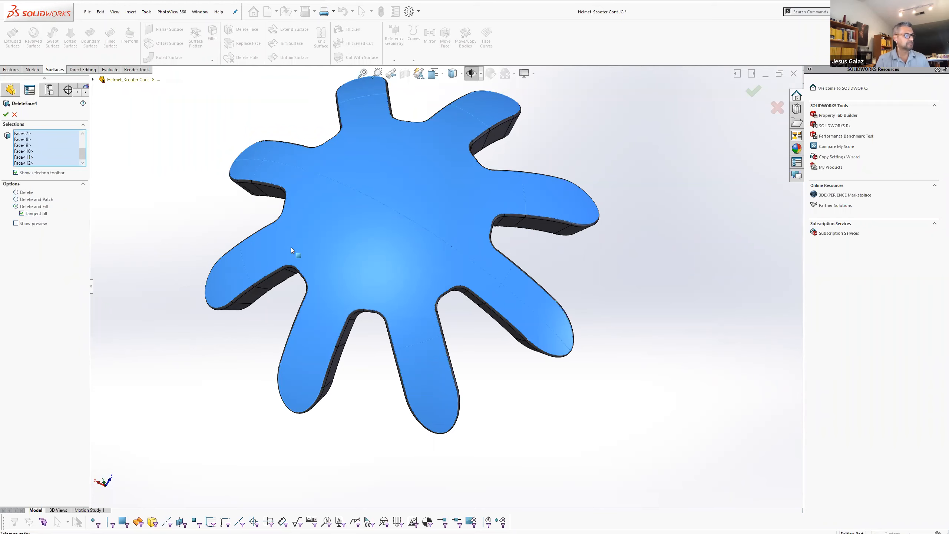
{"action": "scroll", "coordinate": [483, 308], "scroll_direction": "down", "scroll_amount": 10}
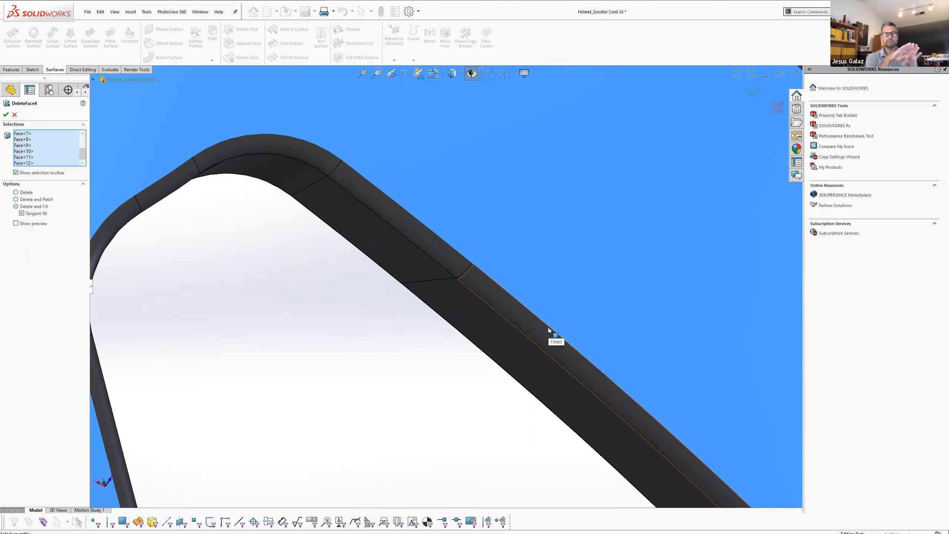
{"action": "middle_click_drag", "start_coordinate": [548, 327], "coordinate": [626, 362]}
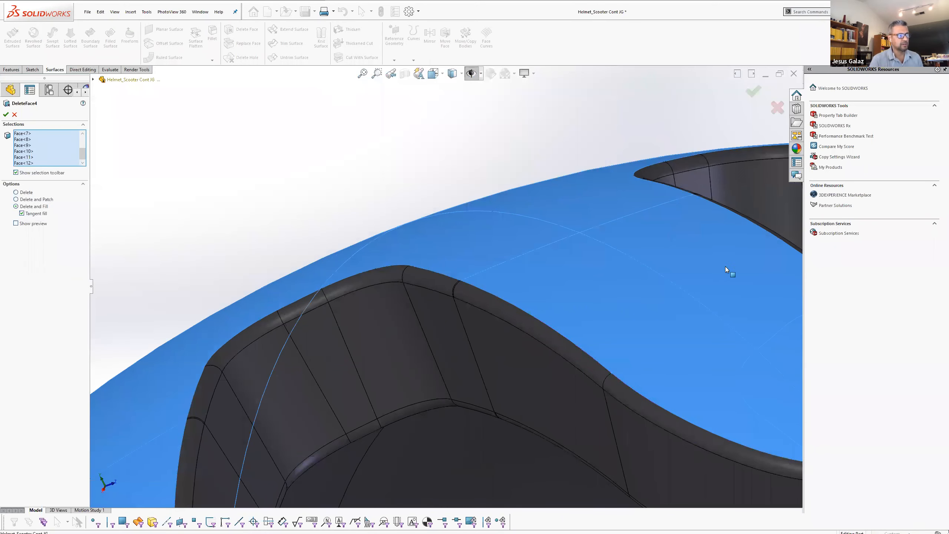
{"action": "scroll", "coordinate": [312, 503], "scroll_direction": "up", "scroll_amount": 4}
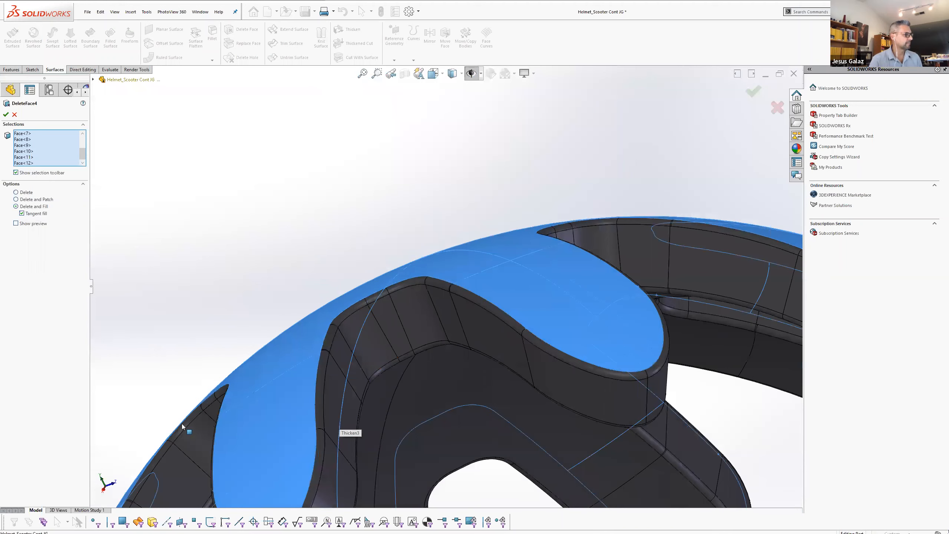
{"action": "scroll", "coordinate": [260, 376], "scroll_direction": "up", "scroll_amount": 6}
{"action": "scroll", "coordinate": [375, 341], "scroll_direction": "down", "scroll_amount": 4}
{"action": "middle_click_drag", "start_coordinate": [374, 341], "coordinate": [367, 390]}
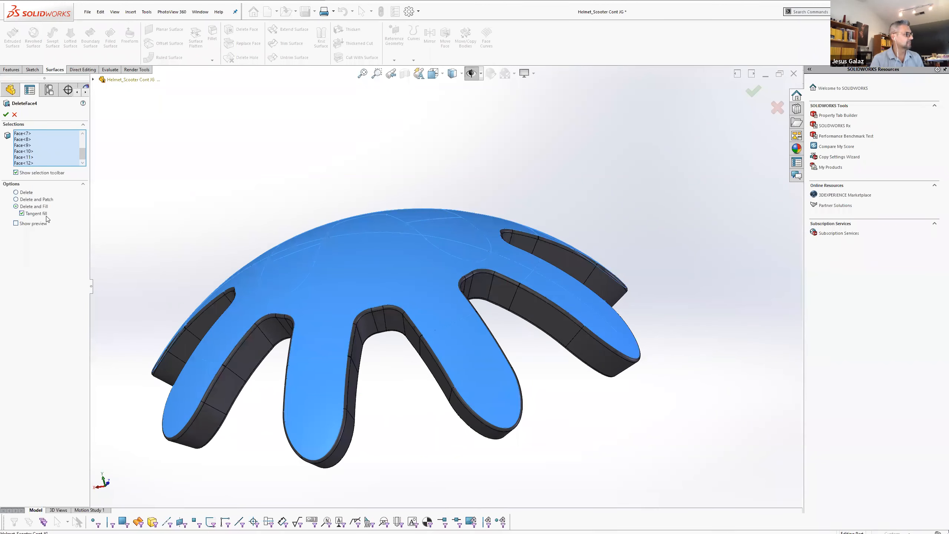
{"action": "left_click", "coordinate": [15, 115]}
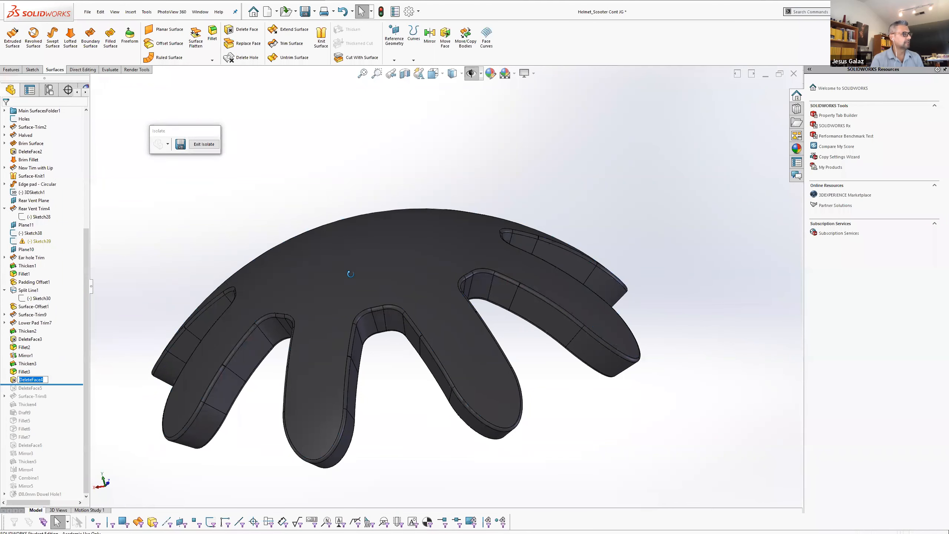
Preview face curves on the padding's merged outer face and examine how they run across all the fingers
{"action": "left_click", "coordinate": [410, 303]}
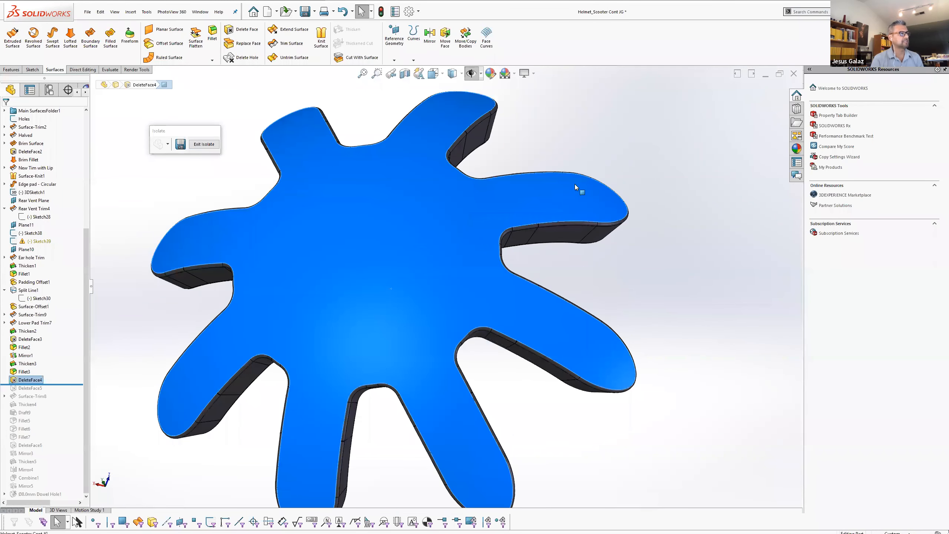
{"action": "left_click", "coordinate": [487, 37]}
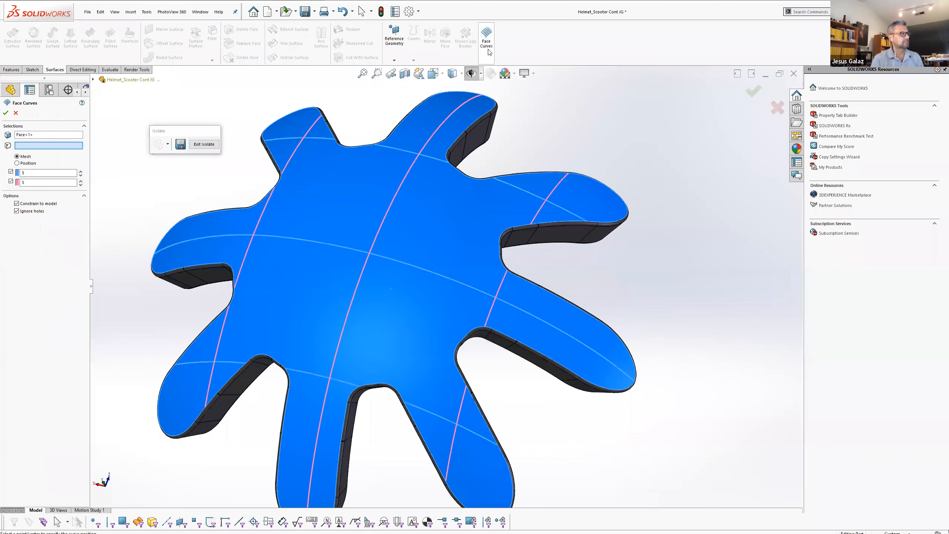
{"action": "scroll", "coordinate": [318, 281], "scroll_direction": "down", "scroll_amount": 3}
{"action": "middle_click_drag", "start_coordinate": [371, 292], "coordinate": [328, 185]}
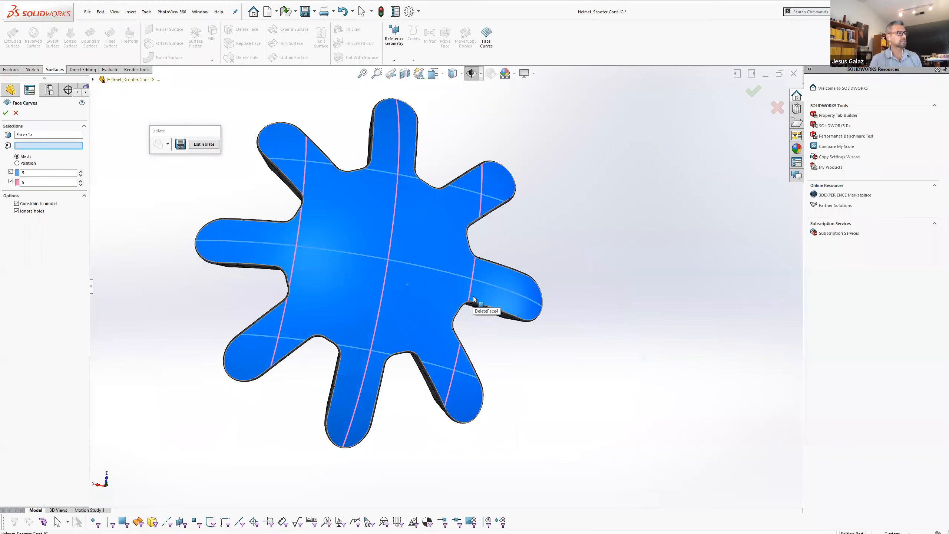
Raise the face-curve mesh to 8 by 9 curves, inspect the outer face's flow, and close without creating the curves
{"action": "left_click", "coordinate": [80, 171]}
{"action": "left_click", "coordinate": [81, 171]}
{"action": "left_click", "coordinate": [81, 171]}
{"action": "left_click", "coordinate": [81, 181]}
{"action": "left_click", "coordinate": [81, 181]}
{"action": "left_click", "coordinate": [81, 181]}
{"action": "left_click", "coordinate": [81, 181]}
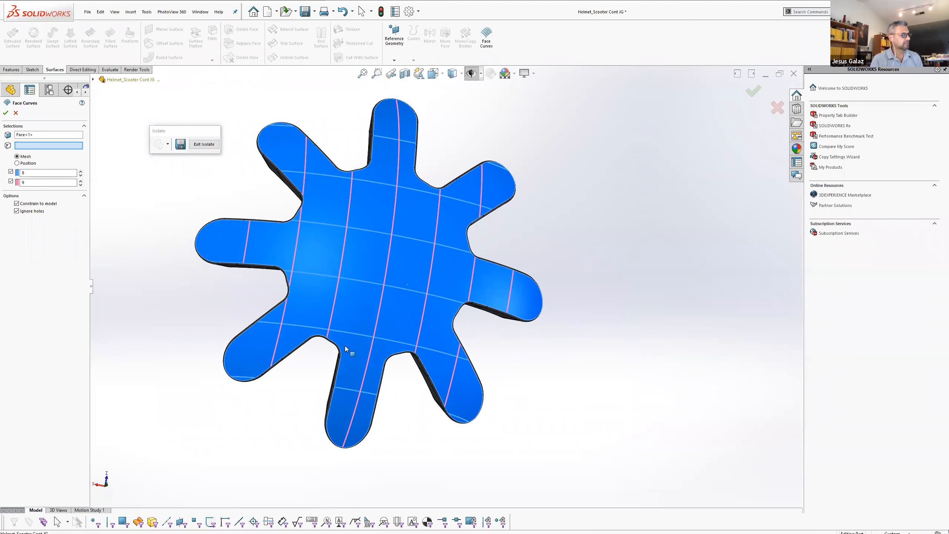
{"action": "middle_click_drag", "start_coordinate": [492, 321], "coordinate": [337, 277]}
{"action": "scroll", "coordinate": [282, 268], "scroll_direction": "down", "scroll_amount": 1}
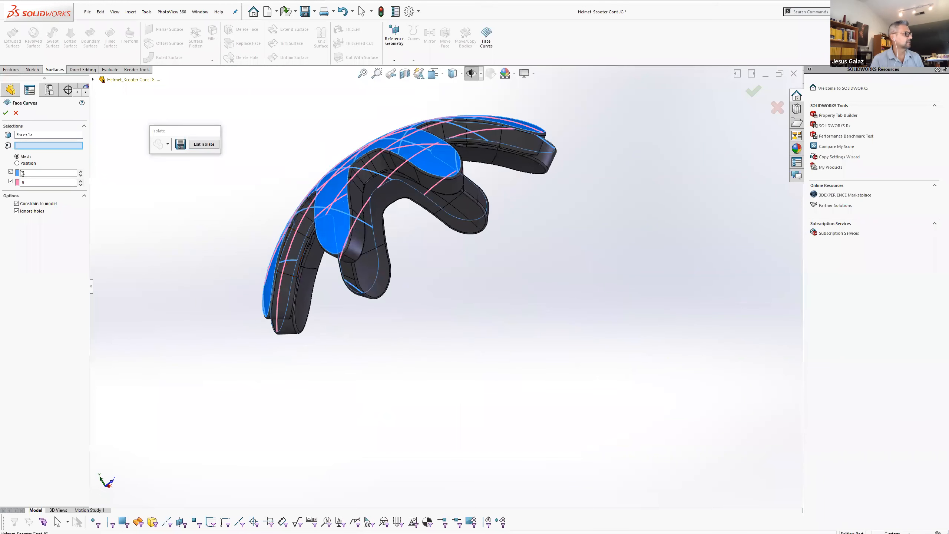
{"action": "left_click", "coordinate": [15, 114]}
Examine the padding's inner side, highlighting two adjoining Fillet3 faces at the base of a finger, and clear the selection
{"action": "middle_click_drag", "start_coordinate": [394, 276], "coordinate": [366, 208]}
{"action": "scroll", "coordinate": [367, 208], "scroll_direction": "up", "scroll_amount": 3}
{"action": "scroll", "coordinate": [393, 212], "scroll_direction": "down", "scroll_amount": 5}
{"action": "scroll", "coordinate": [468, 214], "scroll_direction": "up", "scroll_amount": 1}
{"action": "middle_click_drag", "start_coordinate": [468, 214], "coordinate": [542, 246]}
{"action": "left_click", "coordinate": [541, 242]}
{"action": "left_click", "coordinate": [554, 252], "text": "ctrl"}
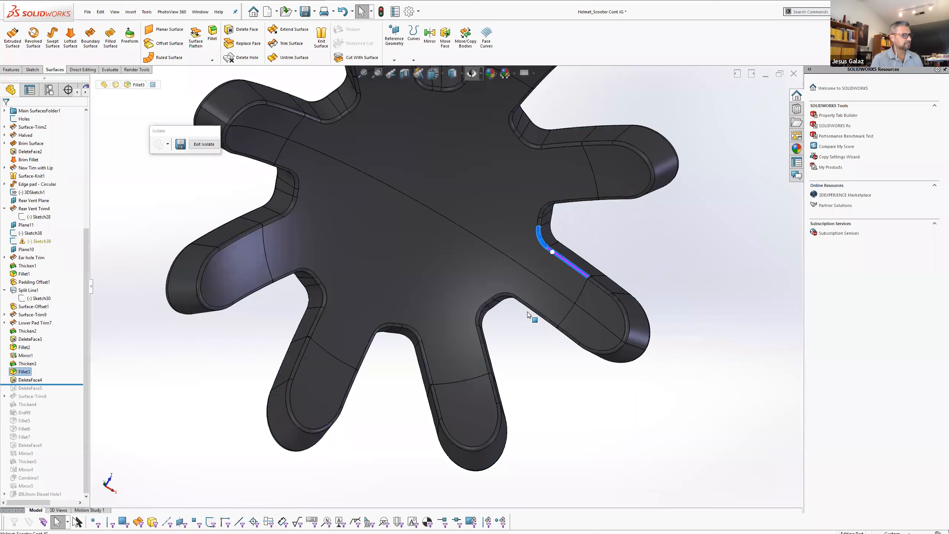
{"action": "left_click", "coordinate": [546, 337]}
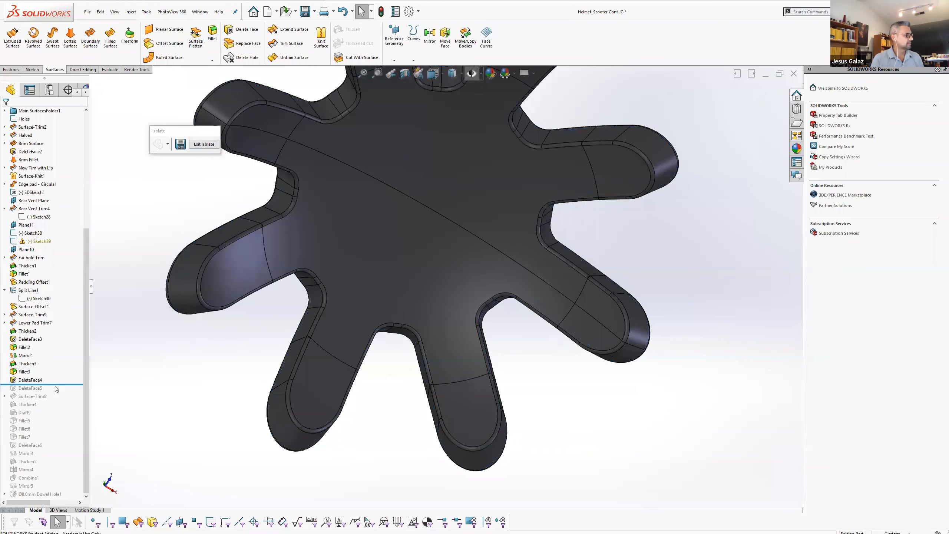
Roll the model history forward to include DeleteFace5 and select the padding's merged inner face
{"action": "left_click_drag", "start_coordinate": [57, 385], "coordinate": [57, 391]}
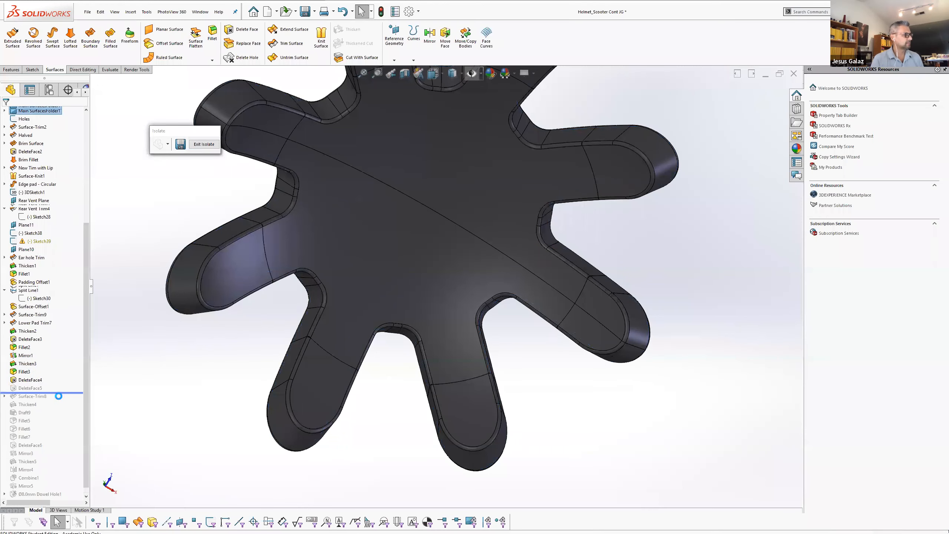
{"action": "left_click", "coordinate": [448, 280]}
{"action": "middle_click_drag", "start_coordinate": [563, 359], "coordinate": [474, 310]}
{"action": "key", "text": "f"}
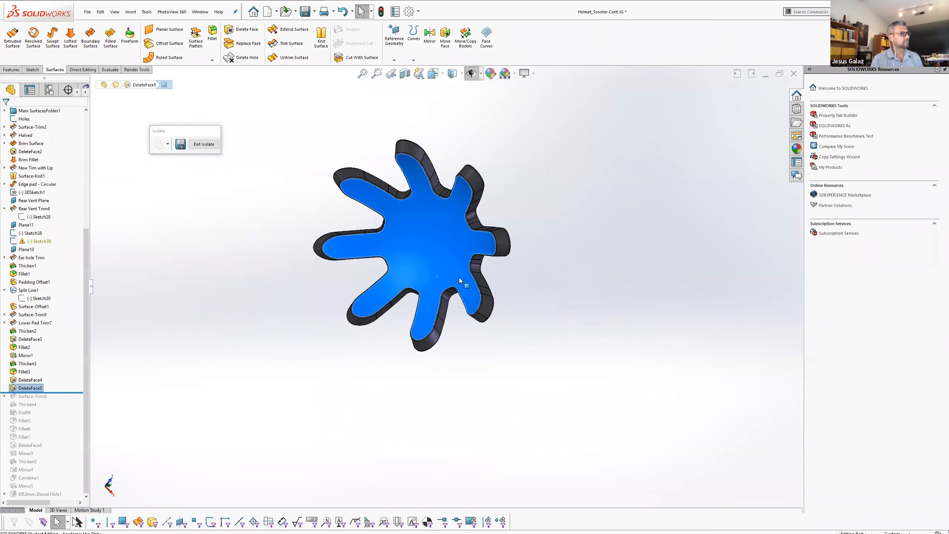
Preview face curves on the padding's inner face, check them up close along a finger's edge, and close without creating them
{"action": "left_click", "coordinate": [486, 37]}
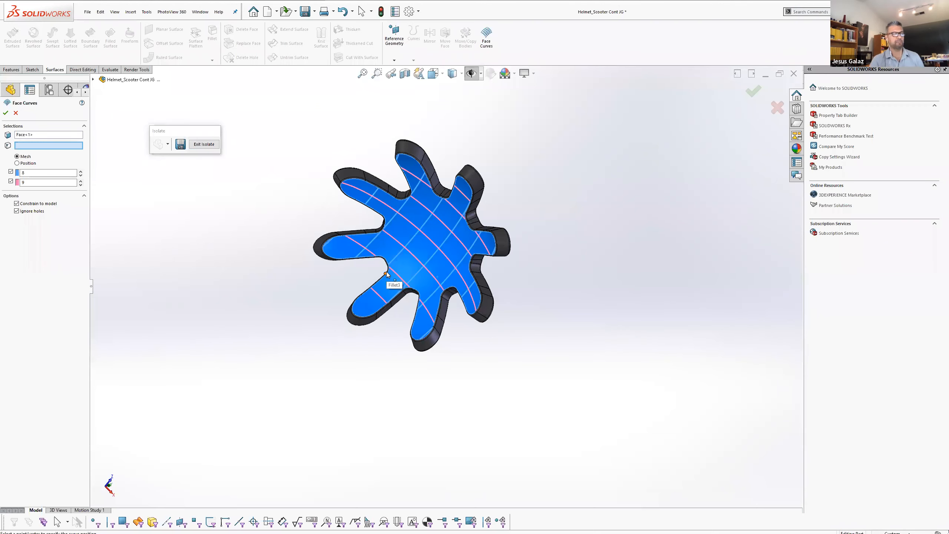
{"action": "scroll", "coordinate": [350, 332], "scroll_direction": "down", "scroll_amount": 5}
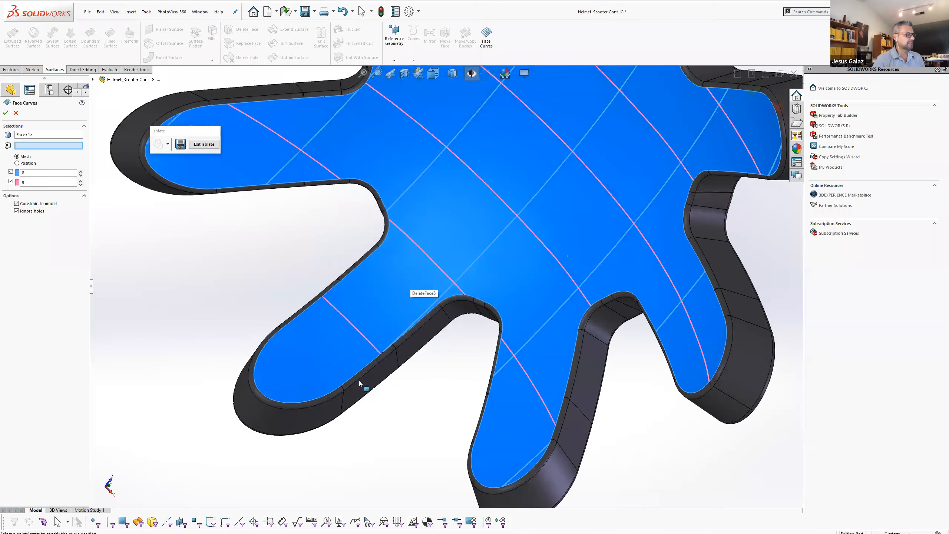
{"action": "scroll", "coordinate": [359, 382], "scroll_direction": "down", "scroll_amount": 5}
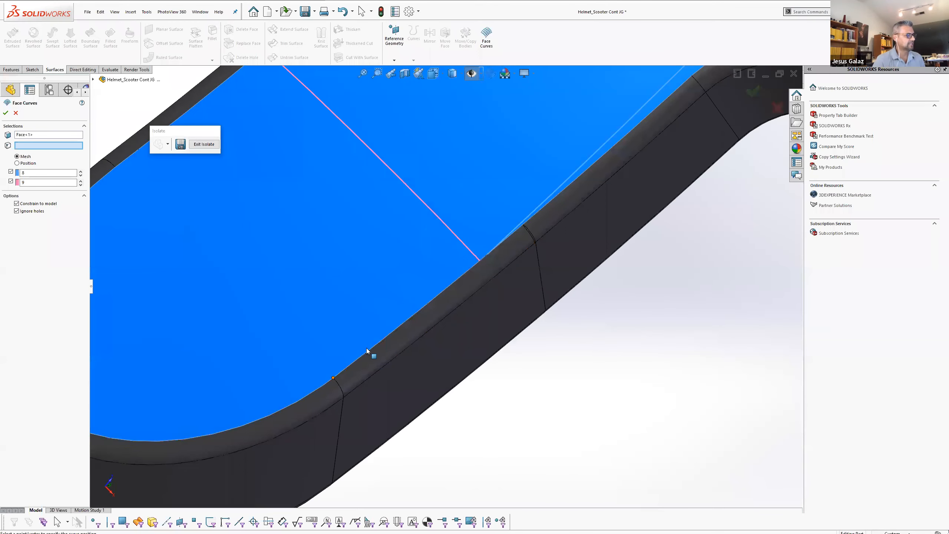
{"action": "left_click", "coordinate": [15, 114]}
{"action": "scroll", "coordinate": [487, 281], "scroll_direction": "up", "scroll_amount": 10}
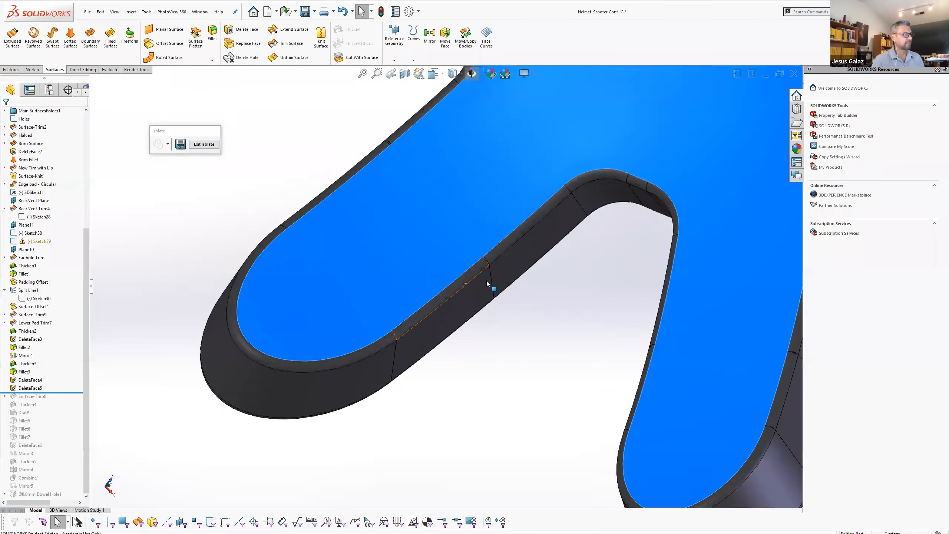
Review DeleteFace5's definition, checking its selected inner faces and the Delete and Fill option with Tangent fill, and leave it unchanged
{"action": "left_click", "coordinate": [36, 390]}
{"action": "left_click", "coordinate": [40, 367]}
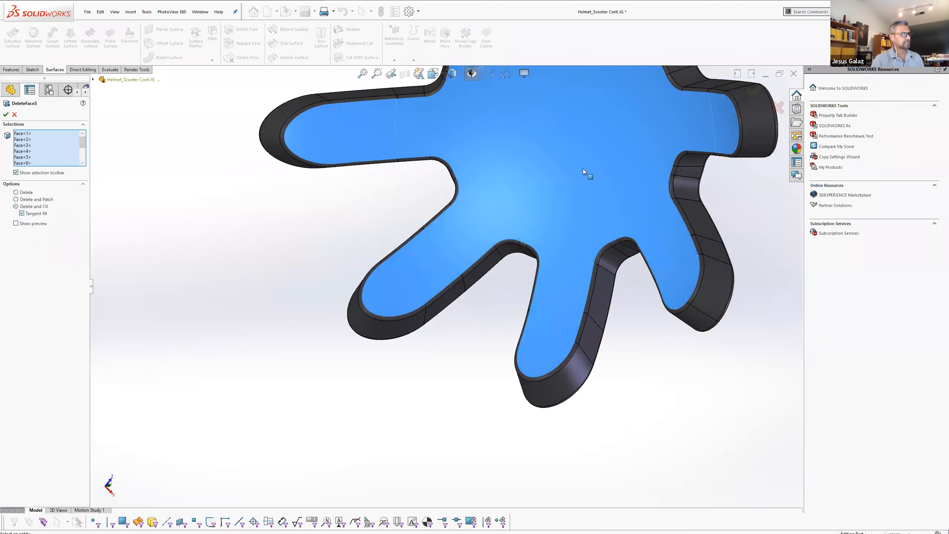
{"action": "left_click", "coordinate": [15, 116]}
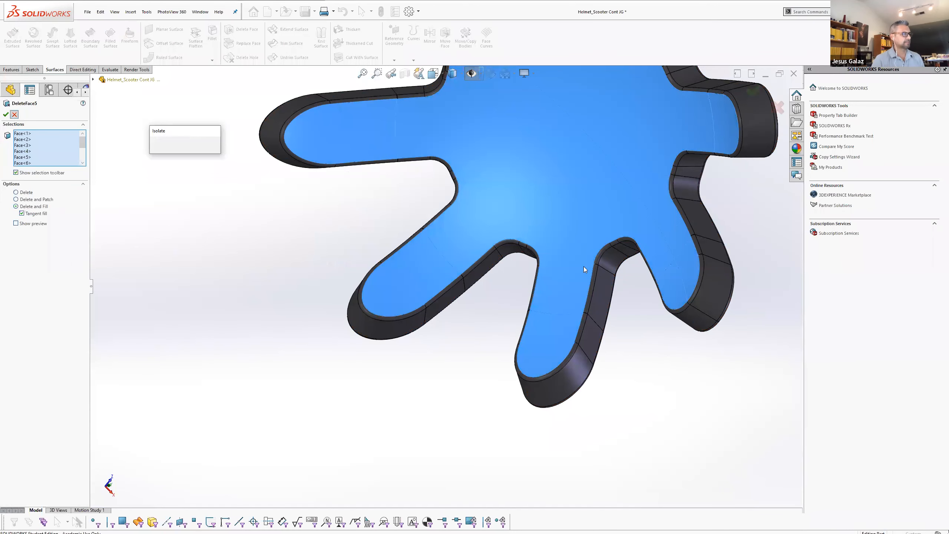
End the padding's isolation so the whole helmet is displayed, and turn to its inside
{"action": "left_click", "coordinate": [208, 144]}
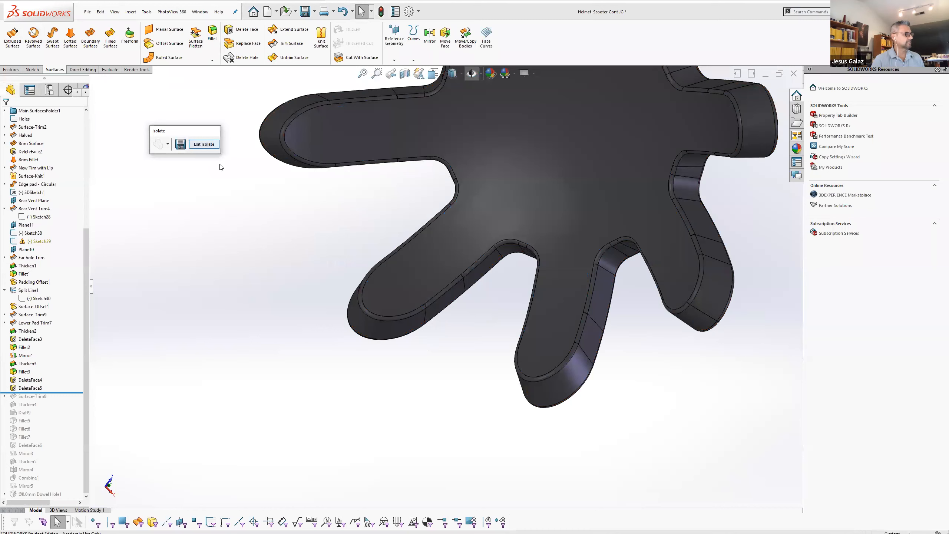
{"action": "left_click", "coordinate": [202, 145]}
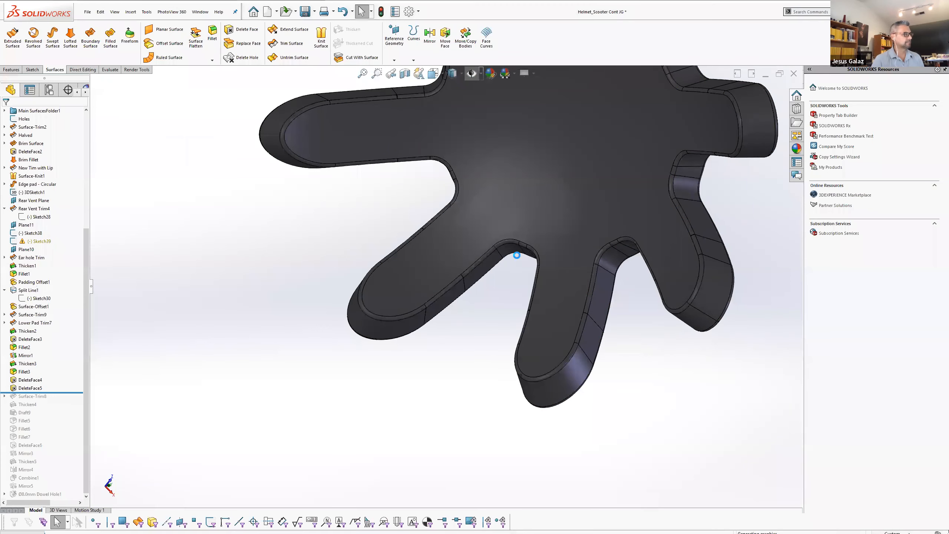
{"action": "middle_click_drag", "start_coordinate": [462, 221], "coordinate": [502, 355]}
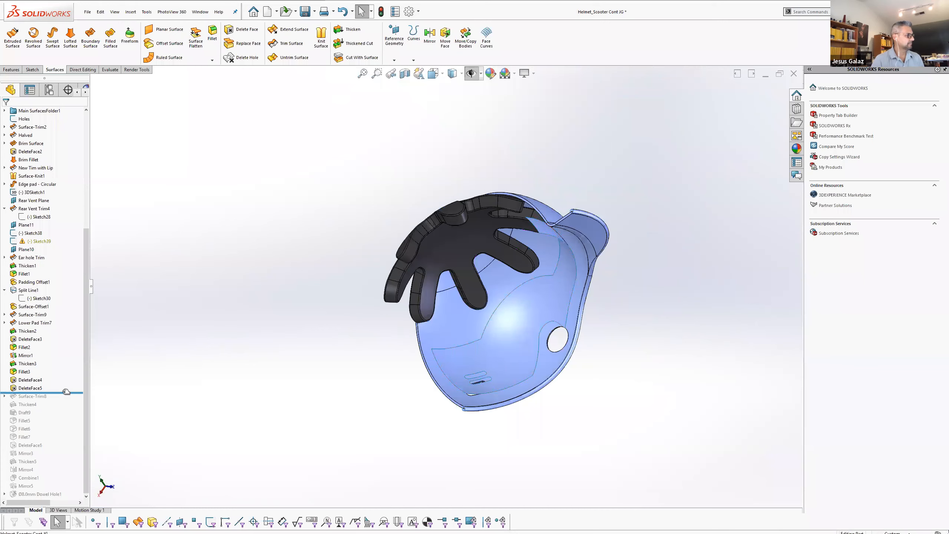
Roll the model history forward to include Surface-Trim8 and inspect the trimmed lower pad surface around the vent slots and ear hole
{"action": "left_click_drag", "start_coordinate": [66, 391], "coordinate": [66, 400]}
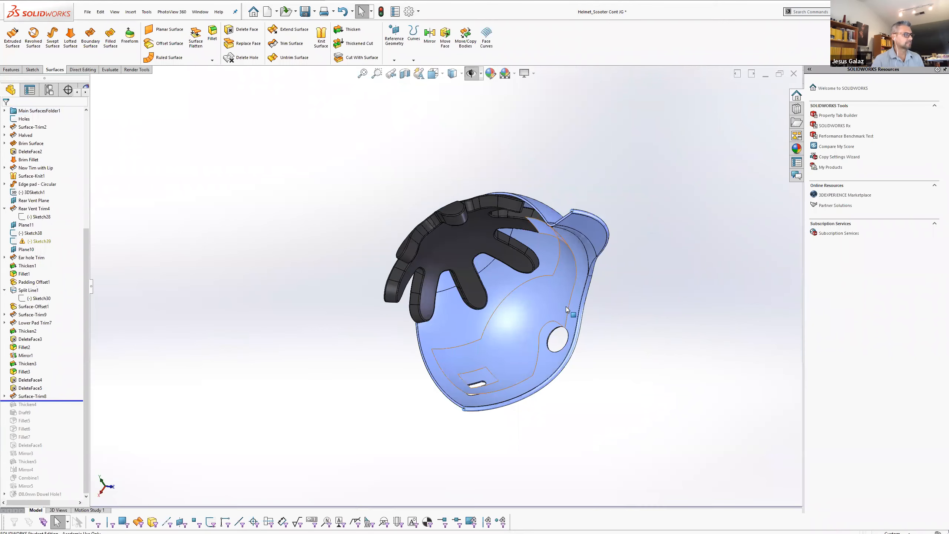
{"action": "scroll", "coordinate": [568, 310], "scroll_direction": "down", "scroll_amount": 5}
{"action": "scroll", "coordinate": [334, 421], "scroll_direction": "down", "scroll_amount": 2}
{"action": "scroll", "coordinate": [333, 421], "scroll_direction": "up", "scroll_amount": 2}
{"action": "scroll", "coordinate": [429, 348], "scroll_direction": "down", "scroll_amount": 2}
{"action": "middle_click_drag", "start_coordinate": [420, 349], "coordinate": [295, 344]}
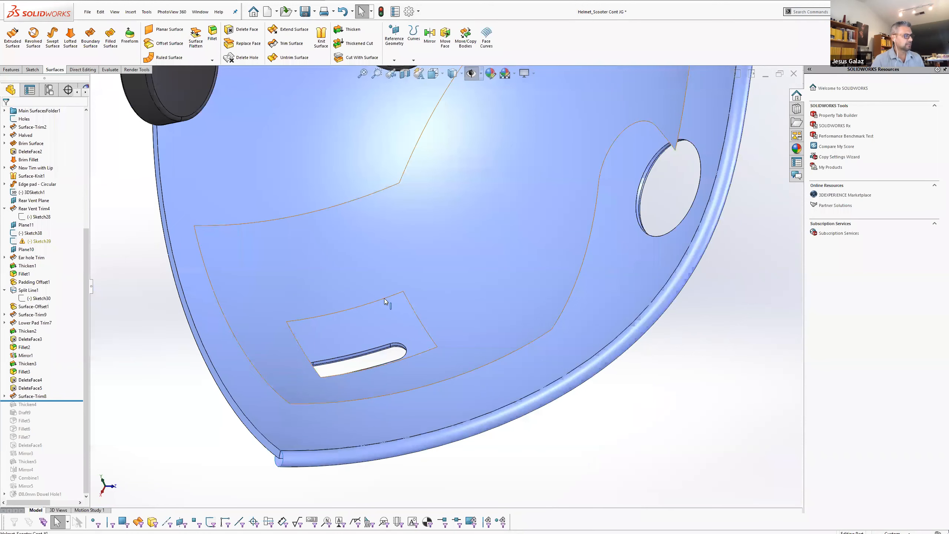
{"action": "mouse_move", "coordinate": [410, 359]}
{"action": "middle_mouse_down"}
{"action": "mouse_move", "coordinate": [422, 396]}
{"action": "mouse_move", "coordinate": [405, 362]}
{"action": "middle_mouse_up"}
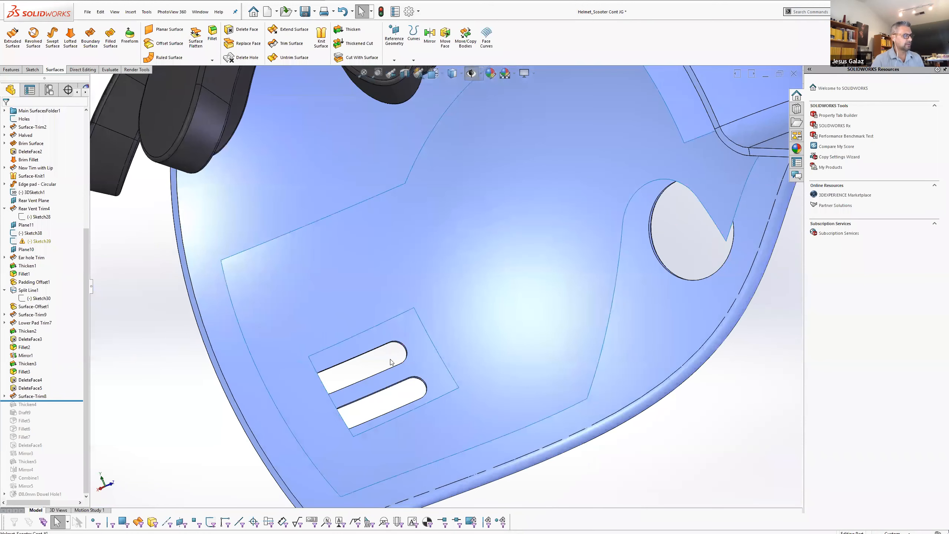
Roll the model history forward to include Thicken4 and Draft9, and inspect the lower pad's side walls
{"action": "left_click_drag", "start_coordinate": [59, 401], "coordinate": [59, 416]}
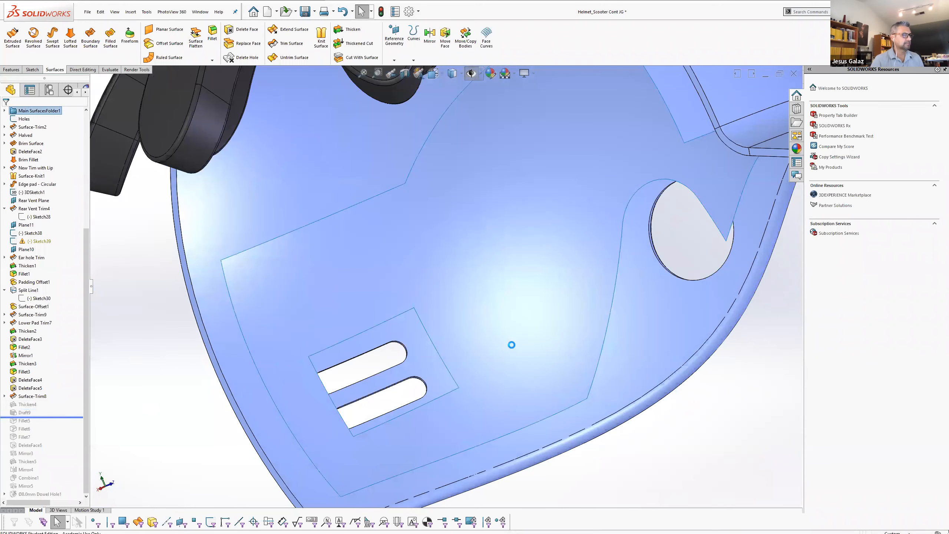
{"action": "scroll", "coordinate": [636, 309], "scroll_direction": "up", "scroll_amount": 4}
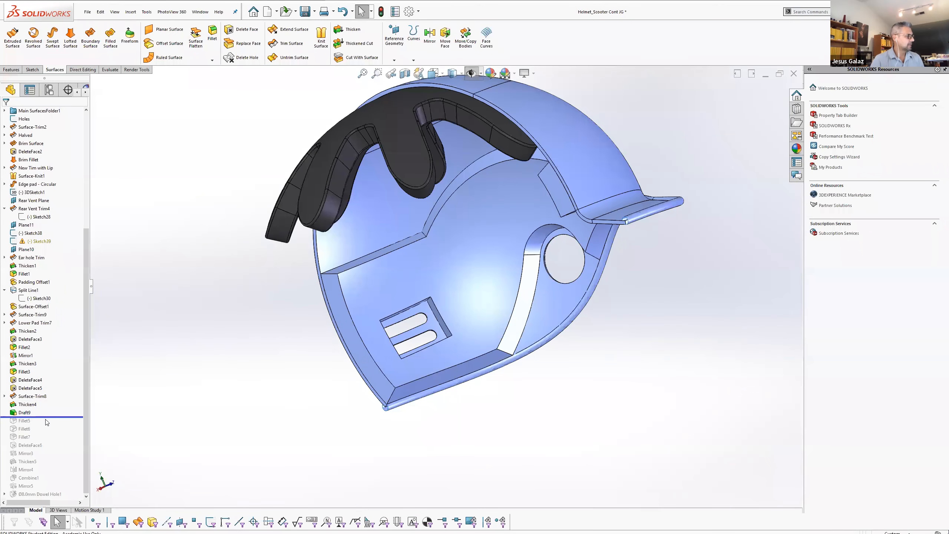
{"action": "middle_click_drag", "start_coordinate": [476, 350], "coordinate": [239, 427]}
{"action": "scroll", "coordinate": [493, 343], "scroll_direction": "down", "scroll_amount": 4}
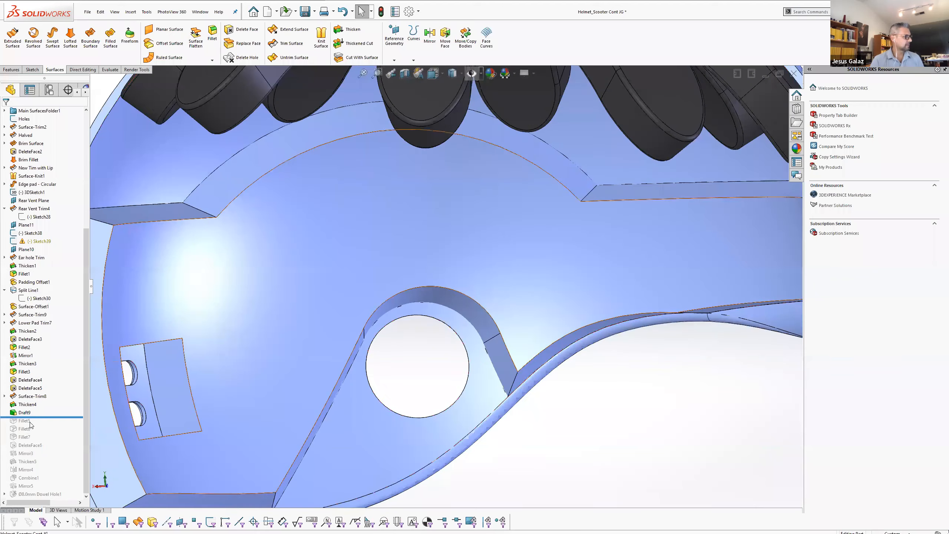
Roll the history back to just before Draft9 and highlight the lower pad's main face near the ear hole
{"action": "left_click_drag", "start_coordinate": [38, 417], "coordinate": [45, 410]}
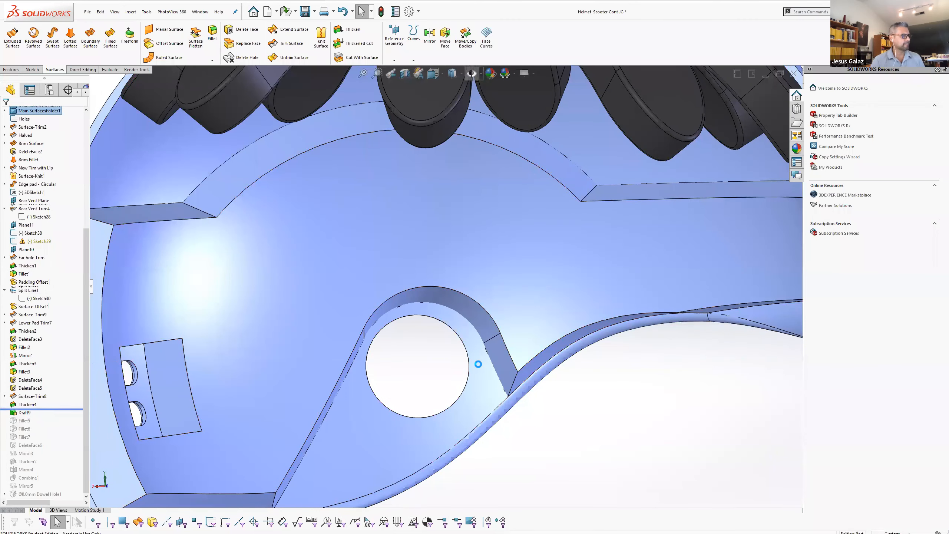
{"action": "scroll", "coordinate": [447, 369], "scroll_direction": "up", "scroll_amount": 3}
{"action": "scroll", "coordinate": [445, 359], "scroll_direction": "down", "scroll_amount": 6}
{"action": "middle_click_drag", "start_coordinate": [465, 326], "coordinate": [466, 237]}
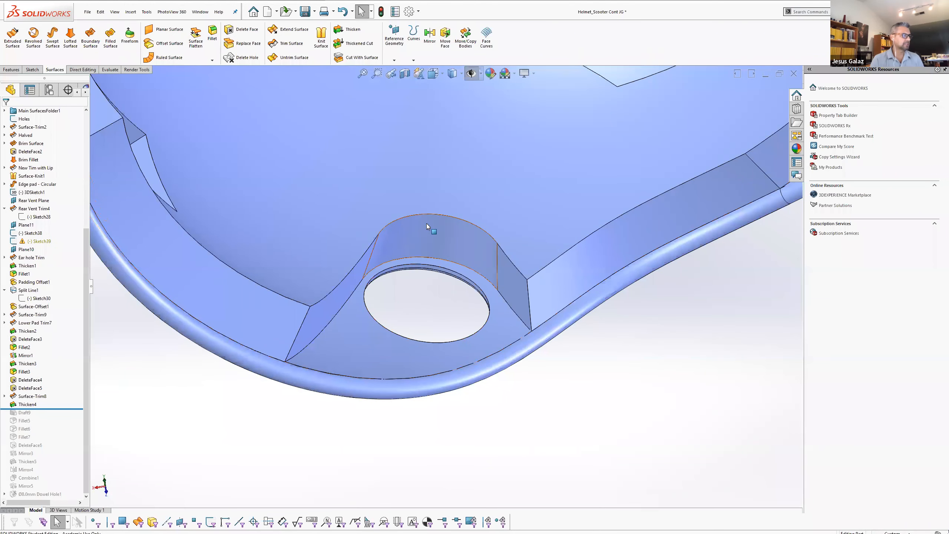
{"action": "left_click", "coordinate": [360, 250]}
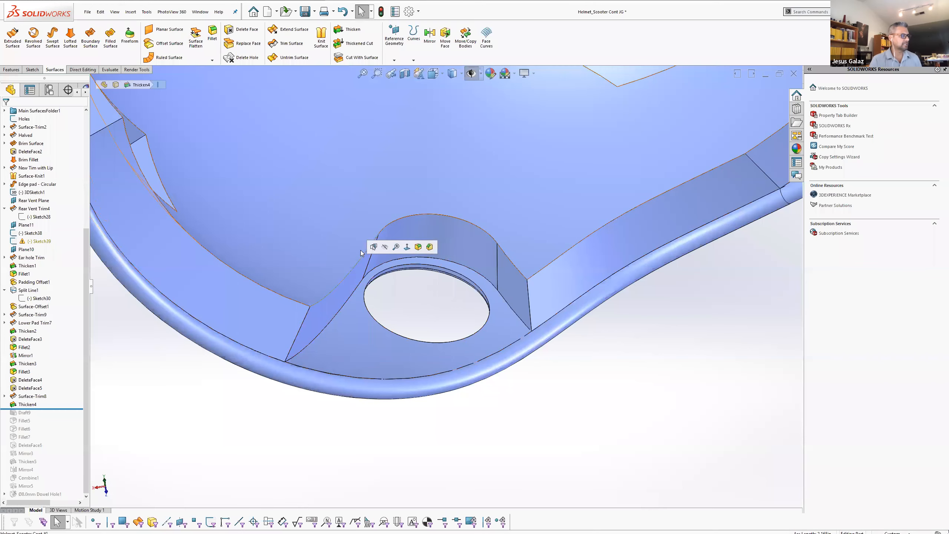
{"action": "left_click", "coordinate": [373, 204]}
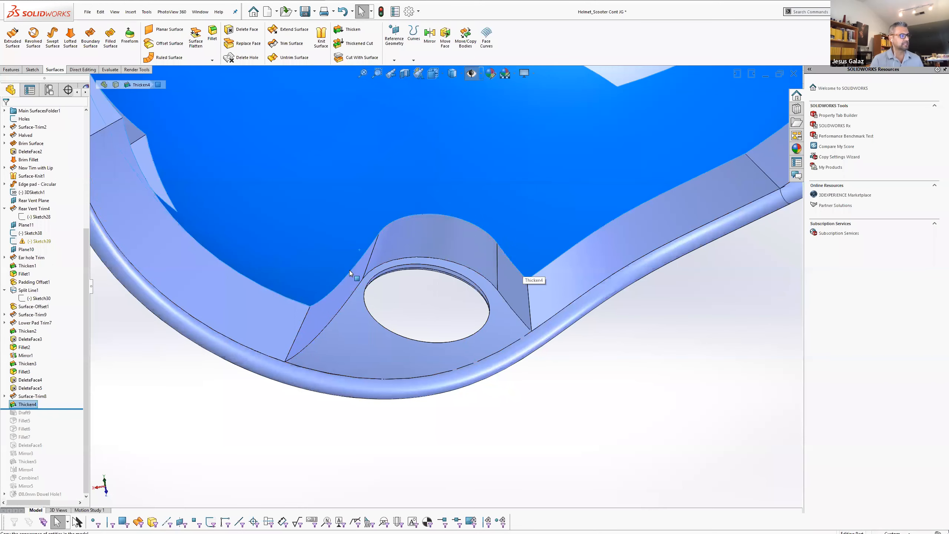
Highlight the lower pad's side walls around the ear hole together and examine their undrafted angle from several directions
{"action": "middle_click_drag", "start_coordinate": [467, 288], "coordinate": [518, 305]}
{"action": "left_click", "coordinate": [517, 309]}
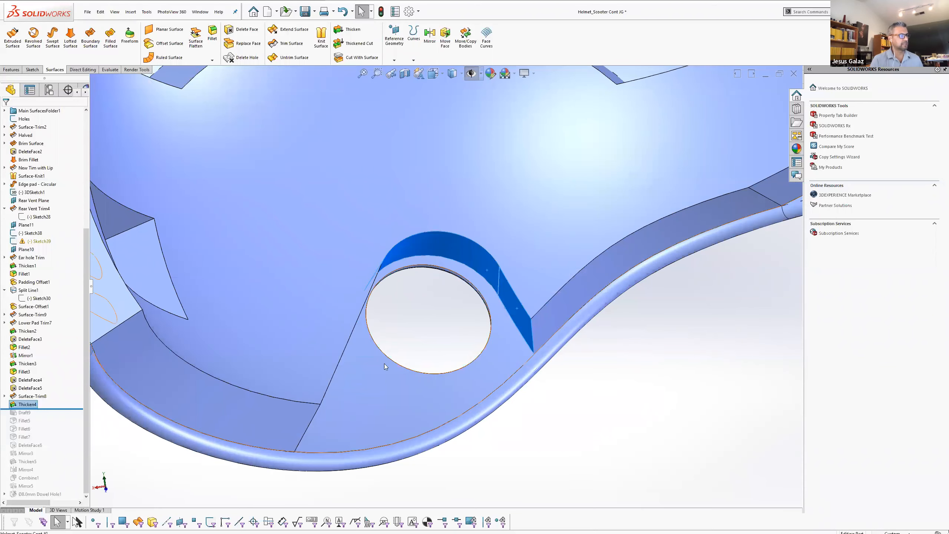
{"action": "middle_click_drag", "start_coordinate": [363, 390], "coordinate": [339, 366]}
{"action": "left_click", "coordinate": [366, 335], "text": "ctrl"}
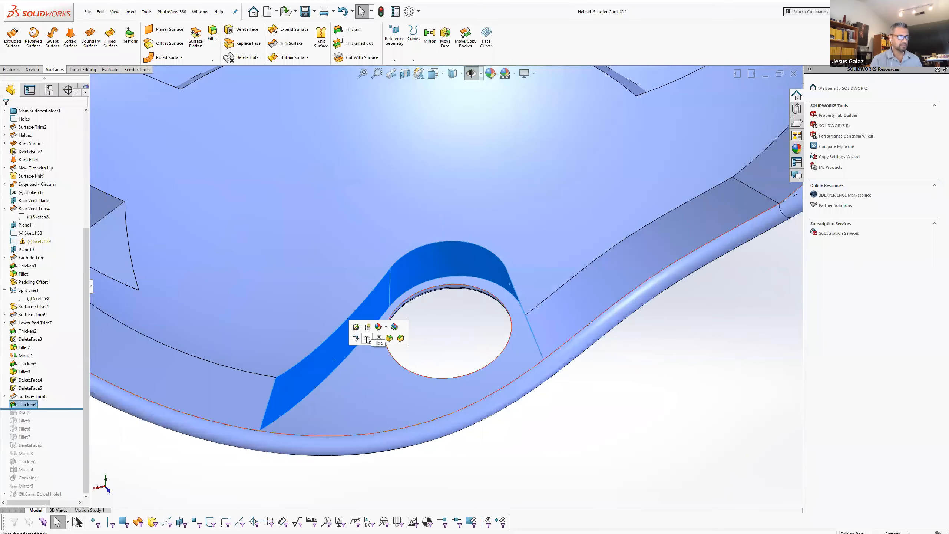
{"action": "scroll", "coordinate": [461, 335], "scroll_direction": "up", "scroll_amount": 4}
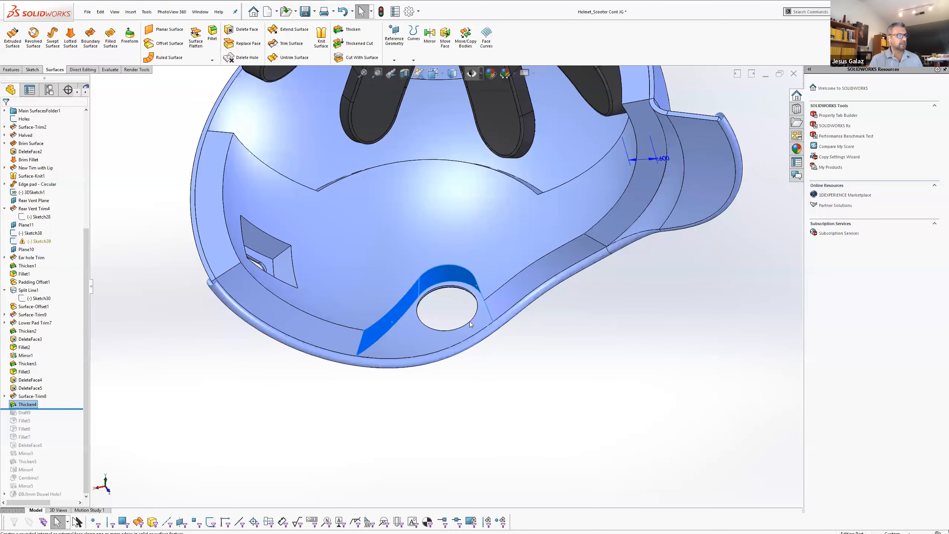
{"action": "middle_click_drag", "start_coordinate": [473, 289], "coordinate": [431, 310]}
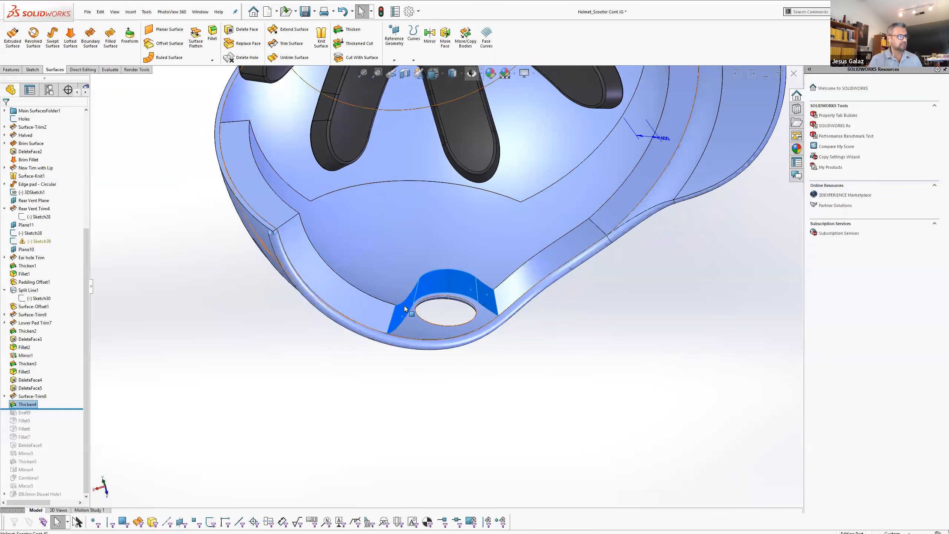
{"action": "scroll", "coordinate": [433, 301], "scroll_direction": "down", "scroll_amount": 3}
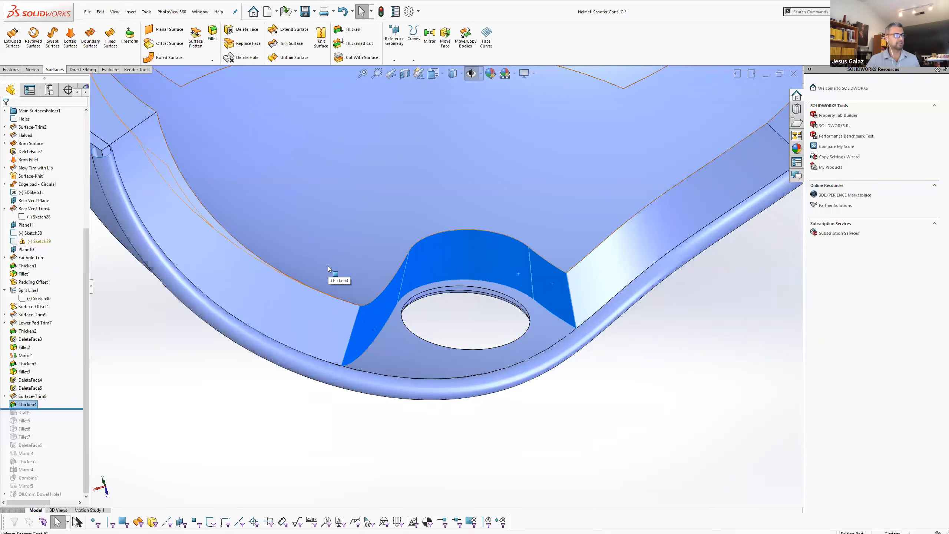
Roll the model history forward again to include Draft9, comparing the walls around the ear hole
{"action": "middle_click_drag", "start_coordinate": [452, 320], "coordinate": [245, 343]}
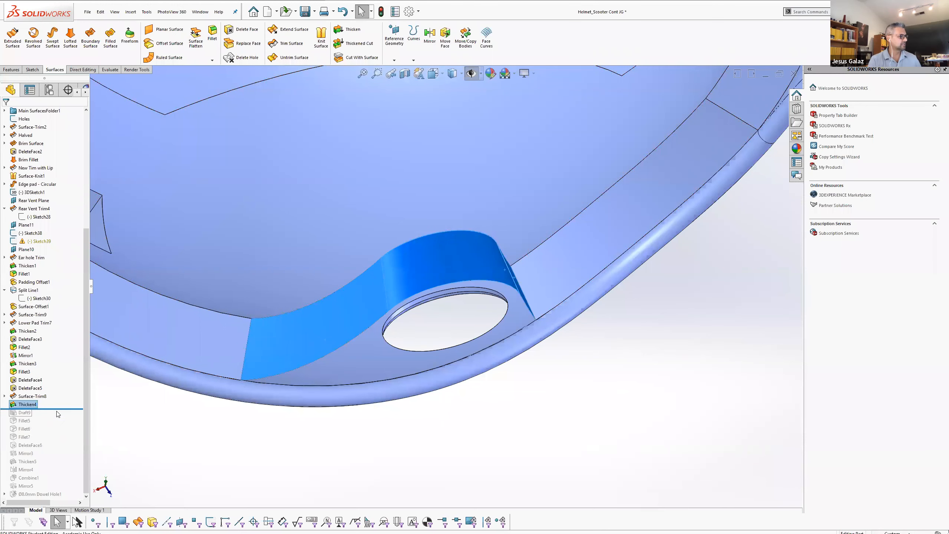
{"action": "left_click_drag", "start_coordinate": [61, 408], "coordinate": [58, 420]}
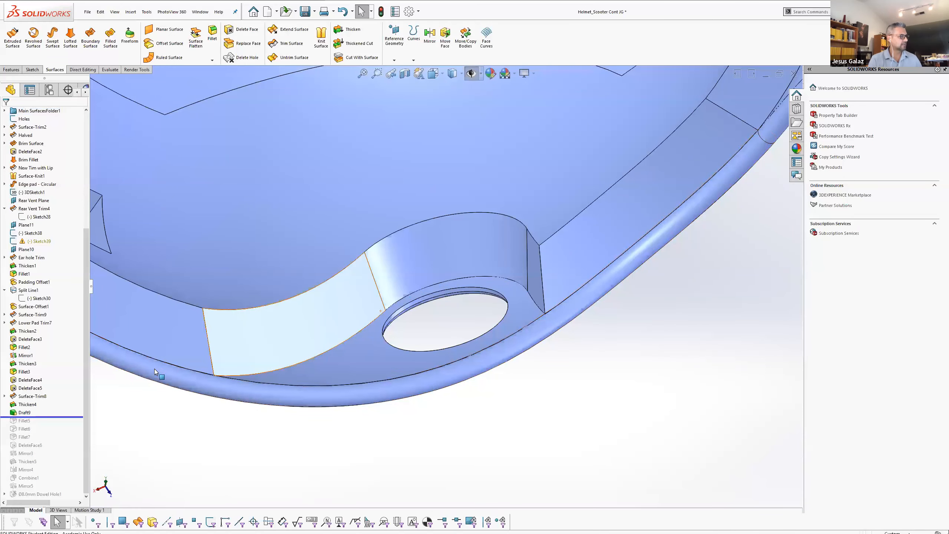
Highlight each drafted side wall around the ear hole in turn and examine its slope from different directions
{"action": "left_click", "coordinate": [320, 320]}
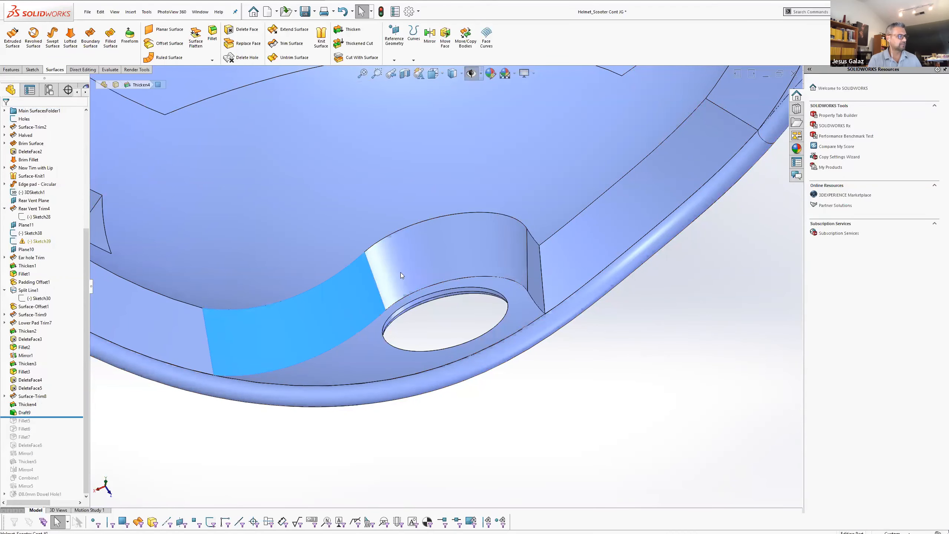
{"action": "left_click", "coordinate": [436, 276]}
{"action": "middle_click_drag", "start_coordinate": [522, 275], "coordinate": [582, 267]}
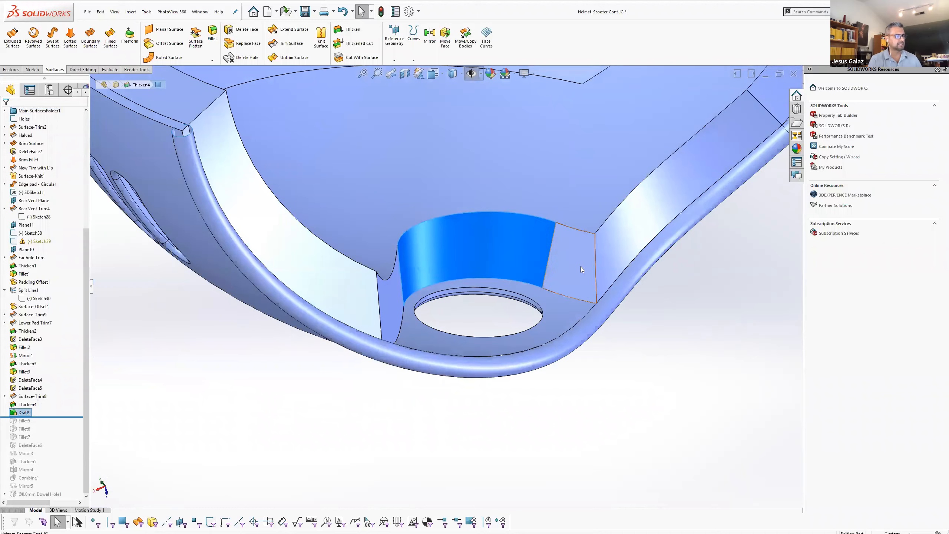
{"action": "left_click", "coordinate": [581, 267]}
{"action": "middle_click_drag", "start_coordinate": [559, 352], "coordinate": [559, 402]}
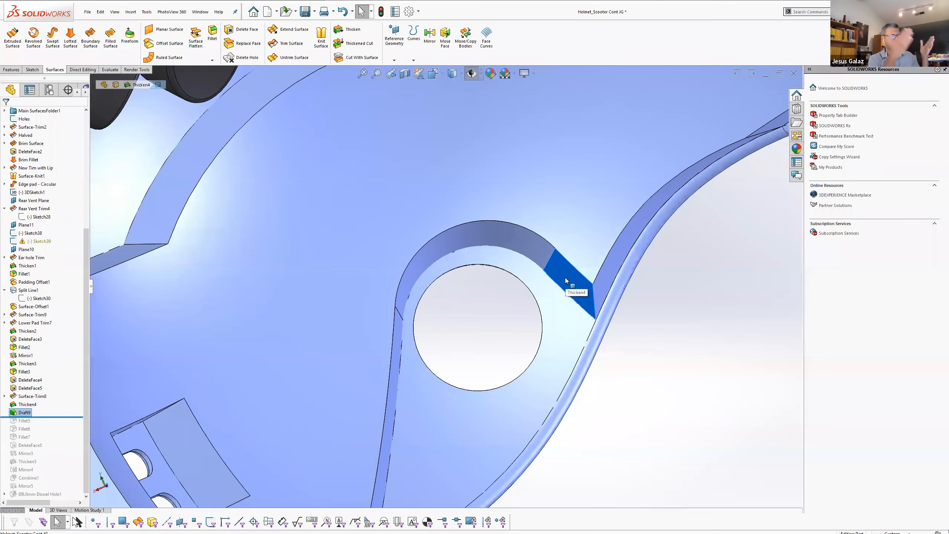
Open the definition of Draft9 and examine its neutral plane relative to the ear hole from outside the helmet
{"action": "right_click", "coordinate": [16, 413]}
{"action": "left_click", "coordinate": [23, 314]}
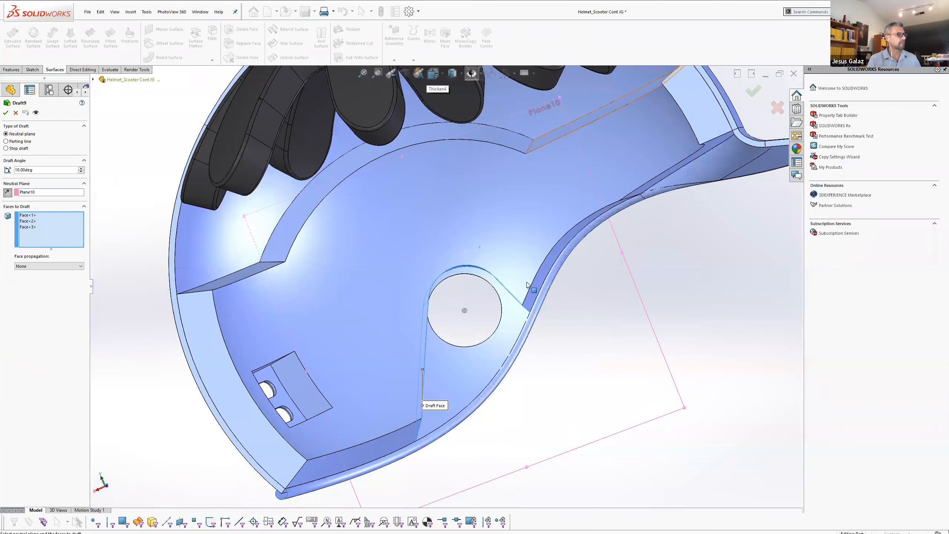
{"action": "mouse_move", "coordinate": [531, 290]}
{"action": "middle_mouse_down"}
{"action": "mouse_move", "coordinate": [563, 279]}
{"action": "mouse_move", "coordinate": [576, 253]}
{"action": "mouse_move", "coordinate": [408, 146]}
{"action": "middle_mouse_up"}
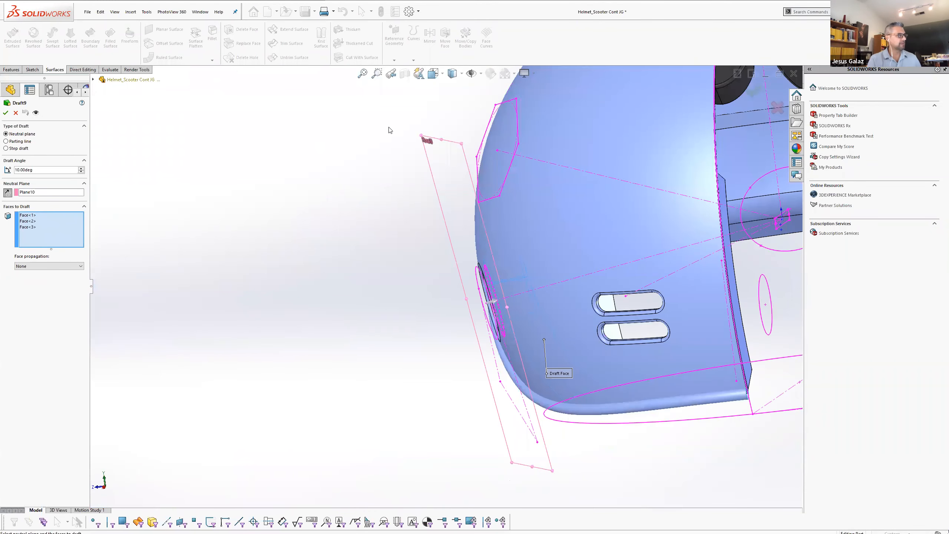
{"action": "mouse_move", "coordinate": [523, 327]}
{"action": "middle_mouse_down"}
{"action": "mouse_move", "coordinate": [440, 293]}
{"action": "mouse_move", "coordinate": [467, 336]}
{"action": "middle_mouse_up"}
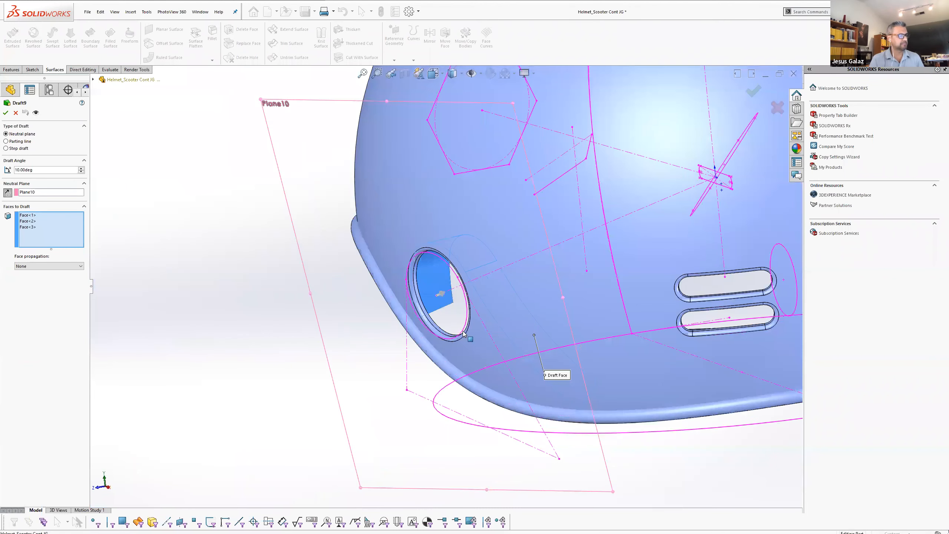
{"action": "left_click", "coordinate": [44, 192]}
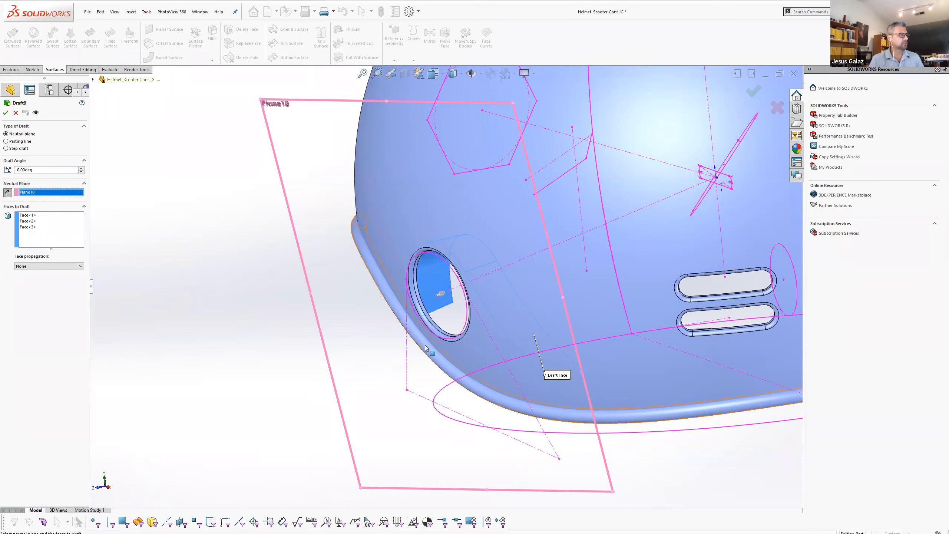
{"action": "middle_click_drag", "start_coordinate": [464, 357], "coordinate": [450, 356]}
{"action": "middle_click_drag", "start_coordinate": [493, 405], "coordinate": [407, 331]}
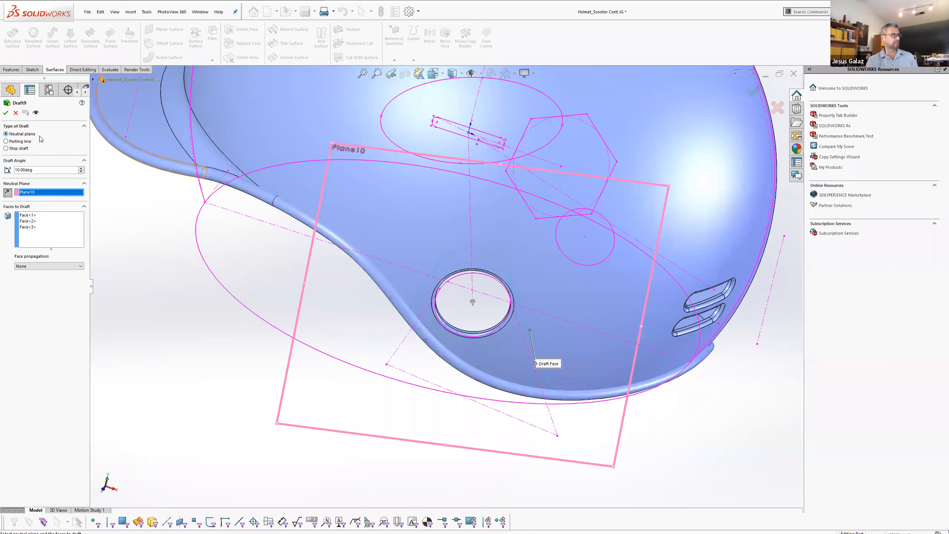
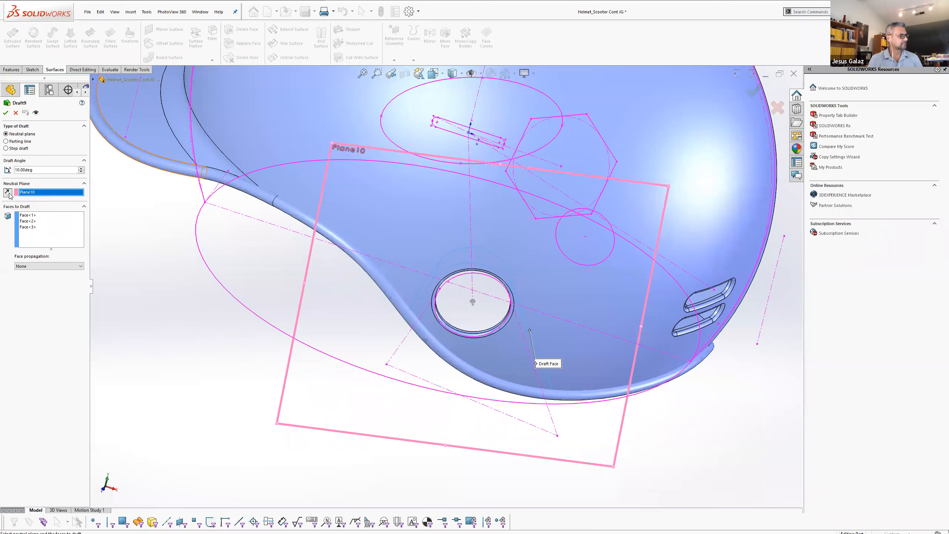
Examine the draft direction and the selected draft faces around the ear hole from outside and inside the helmet
{"action": "middle_click_drag", "start_coordinate": [374, 288], "coordinate": [470, 302]}
{"action": "scroll", "coordinate": [466, 282], "scroll_direction": "up", "scroll_amount": 5}
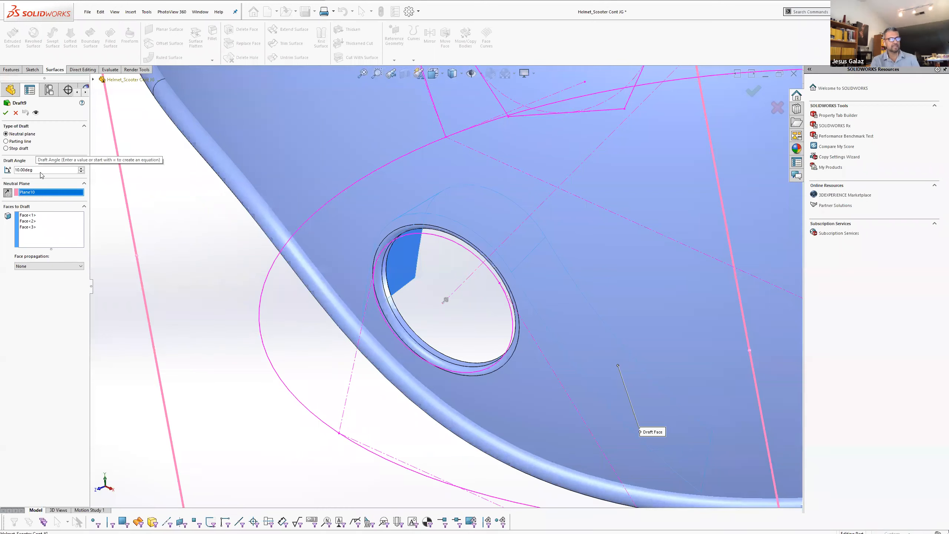
{"action": "scroll", "coordinate": [446, 297], "scroll_direction": "down", "scroll_amount": 6}
{"action": "scroll", "coordinate": [446, 297], "scroll_direction": "up", "scroll_amount": 2}
{"action": "middle_click_drag", "start_coordinate": [446, 298], "coordinate": [336, 229]}
{"action": "scroll", "coordinate": [467, 290], "scroll_direction": "down", "scroll_amount": 5}
{"action": "scroll", "coordinate": [402, 238], "scroll_direction": "up", "scroll_amount": 5}
{"action": "middle_click_drag", "start_coordinate": [494, 340], "coordinate": [513, 462]}
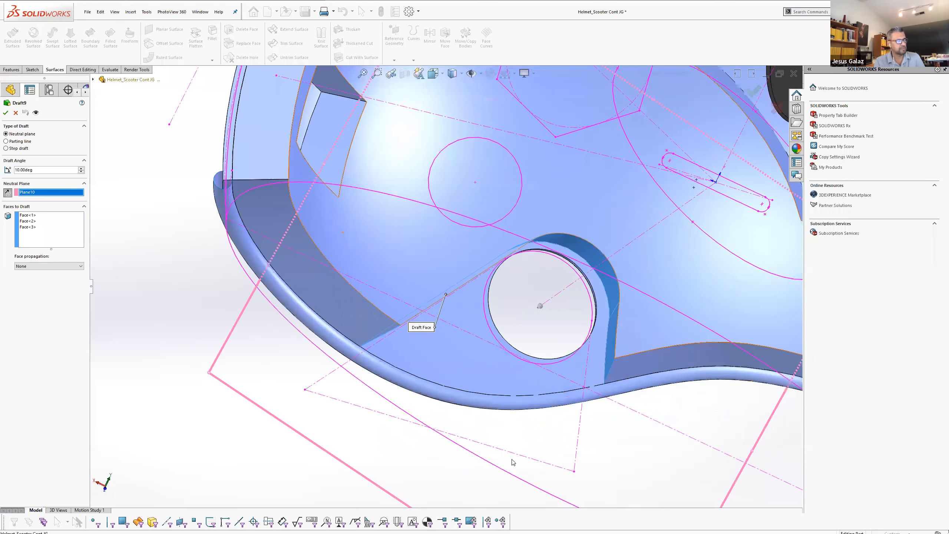
{"action": "scroll", "coordinate": [370, 396], "scroll_direction": "down", "scroll_amount": 3}
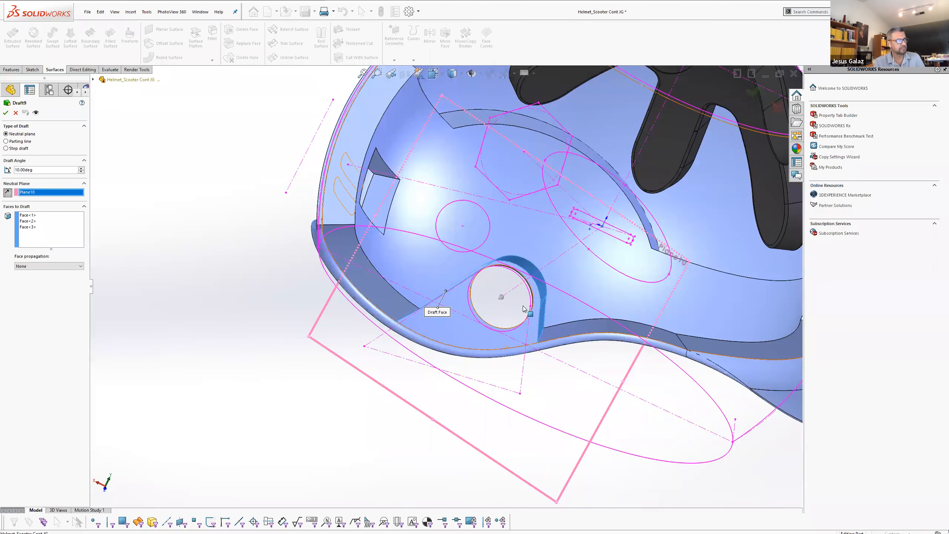
Apply the 10-degree neutral-plane draft from Plane10 to the three selected faces around the ear hole
{"action": "scroll", "coordinate": [505, 349], "scroll_direction": "down", "scroll_amount": 3}
{"action": "middle_click_drag", "start_coordinate": [537, 291], "coordinate": [555, 255]}
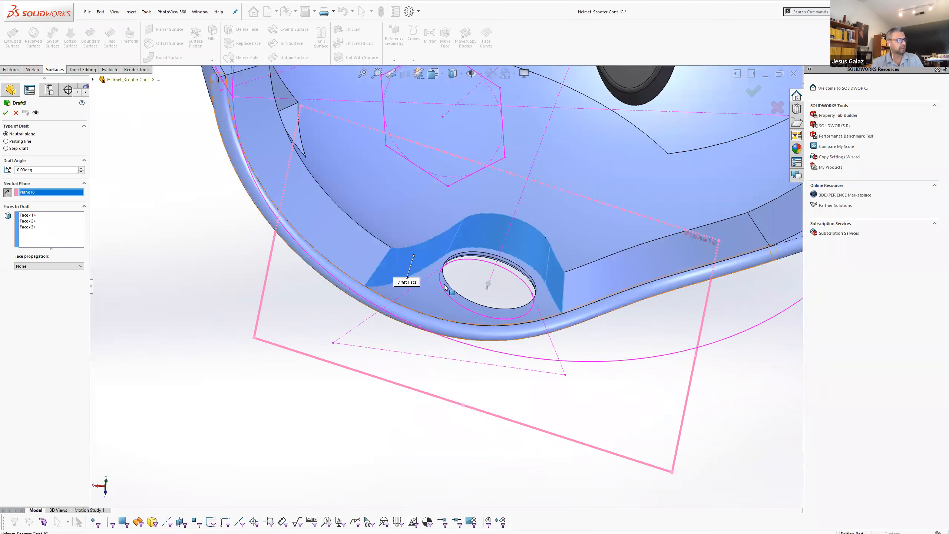
{"action": "left_click", "coordinate": [35, 221]}
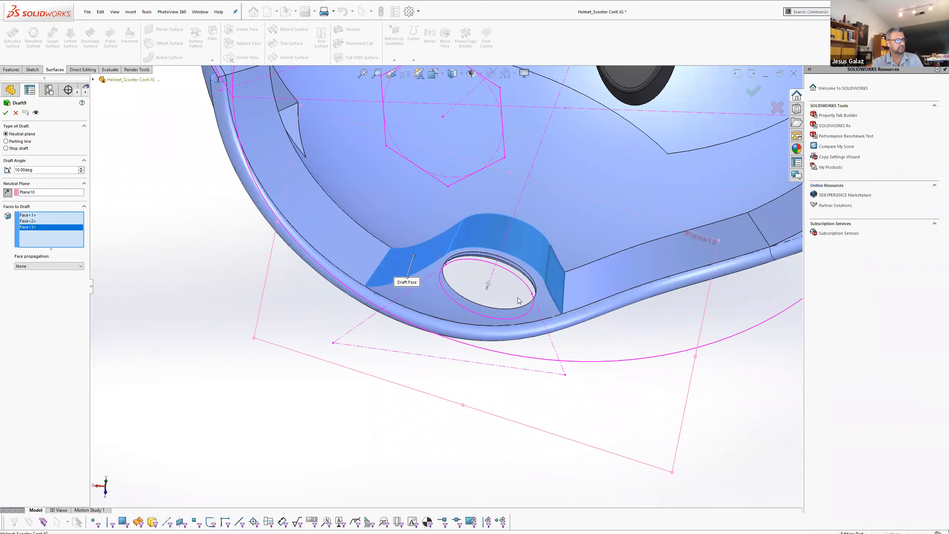
{"action": "scroll", "coordinate": [506, 269], "scroll_direction": "up", "scroll_amount": 3}
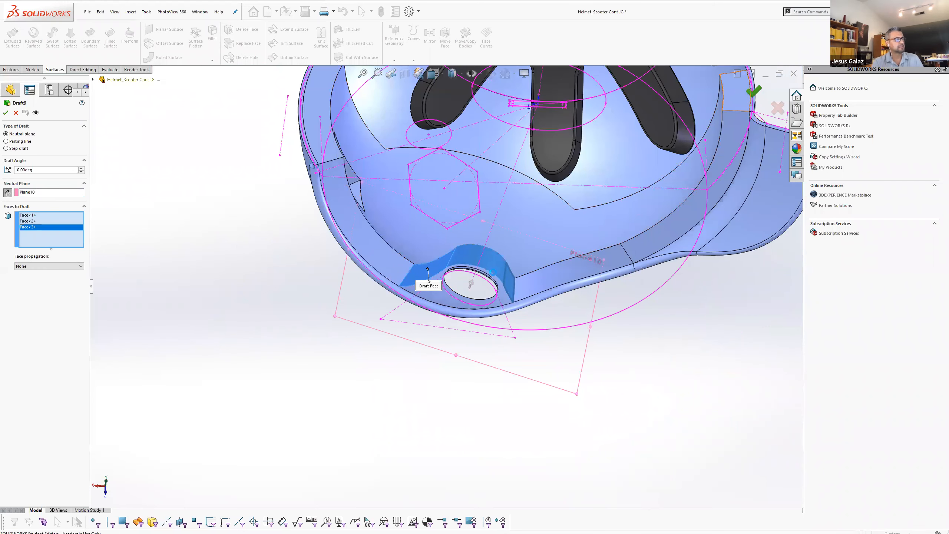
{"action": "key", "text": "Return"}
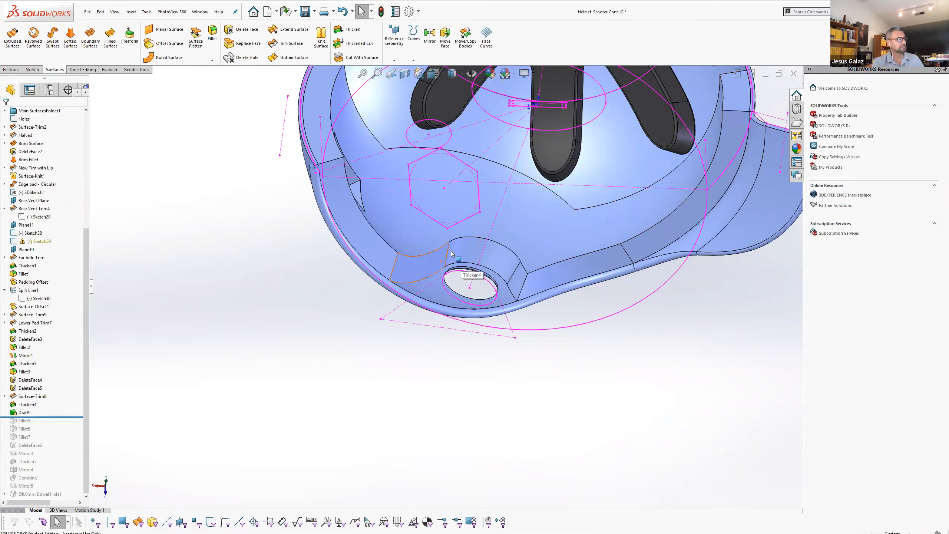
Roll the feature history forward past Fillet5, Fillet6 and Fillet7, and check the fillets at the ear hole and rear vent
{"action": "left_click_drag", "start_coordinate": [51, 417], "coordinate": [50, 437]}
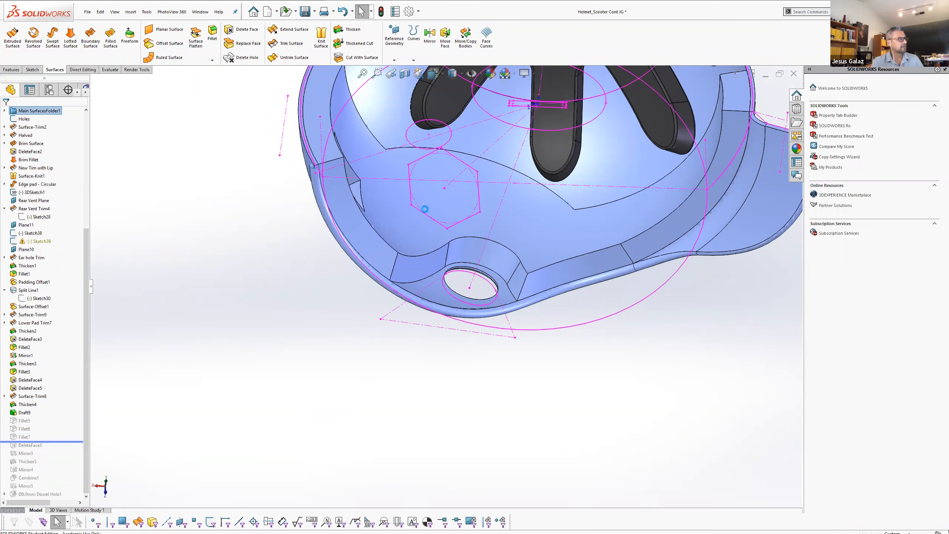
{"action": "scroll", "coordinate": [426, 215], "scroll_direction": "down", "scroll_amount": 3}
{"action": "middle_click_drag", "start_coordinate": [426, 275], "coordinate": [314, 390]}
{"action": "middle_click_drag", "start_coordinate": [394, 372], "coordinate": [473, 357]}
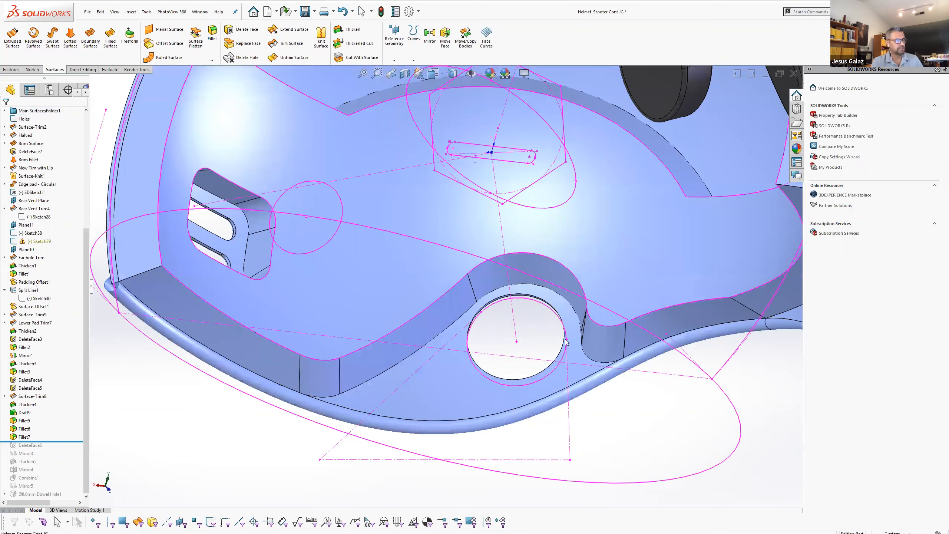
{"action": "left_click", "coordinate": [594, 341]}
{"action": "left_click", "coordinate": [252, 218]}
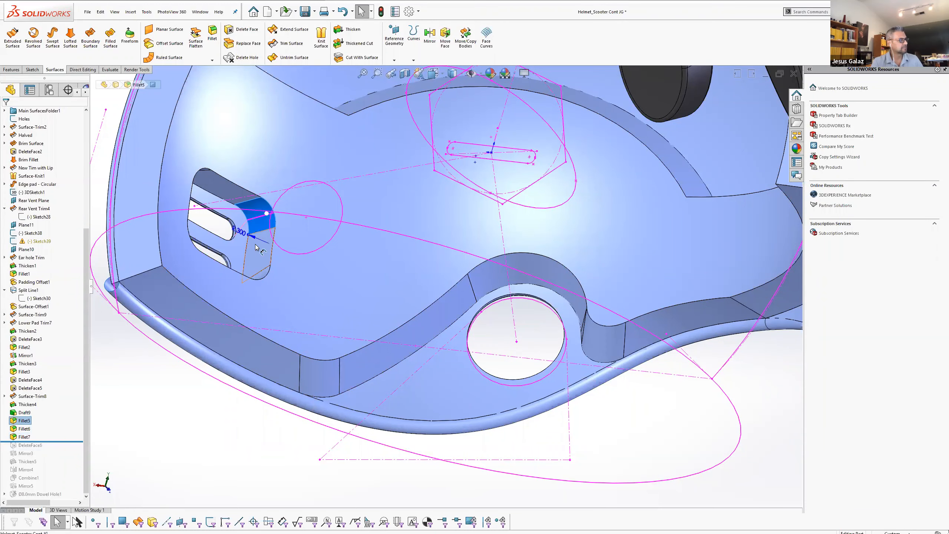
{"action": "middle_click_drag", "start_coordinate": [196, 259], "coordinate": [269, 210]}
Roll the feature history forward past DeleteFace6 and Mirror3, and inspect the lower padding inside the helmet
{"action": "left_click_drag", "start_coordinate": [62, 444], "coordinate": [62, 457]}
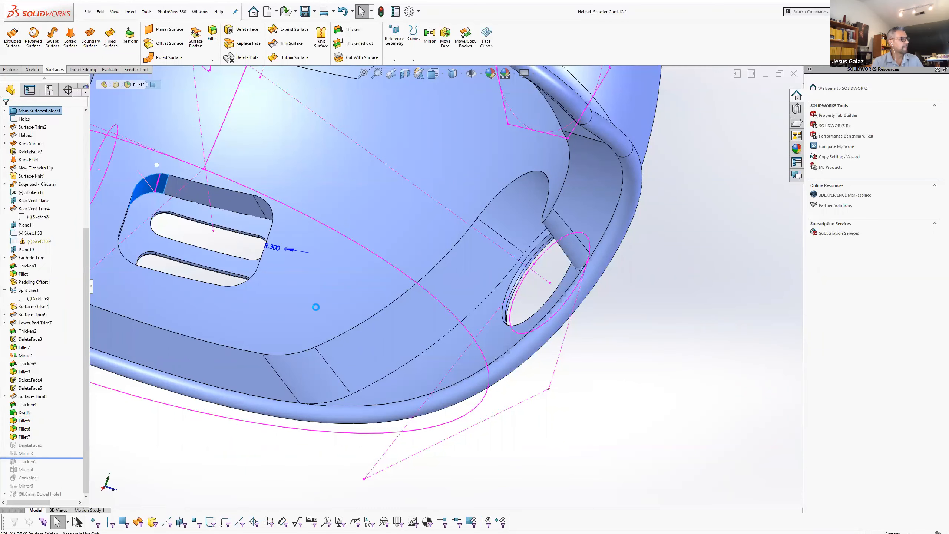
{"action": "scroll", "coordinate": [316, 307], "scroll_direction": "up", "scroll_amount": 1}
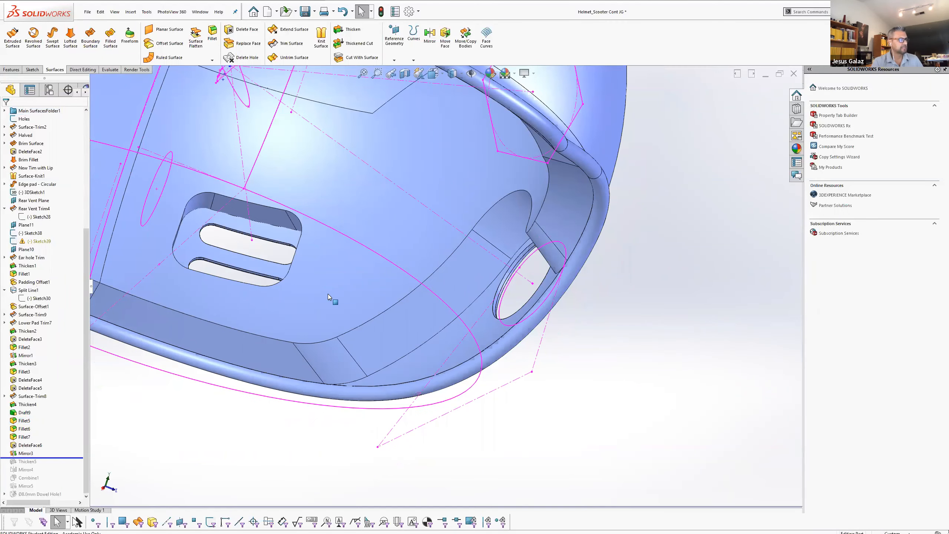
{"action": "scroll", "coordinate": [331, 297], "scroll_direction": "up", "scroll_amount": 5}
{"action": "middle_click_drag", "start_coordinate": [344, 283], "coordinate": [353, 377]}
{"action": "scroll", "coordinate": [347, 291], "scroll_direction": "down", "scroll_amount": 5}
{"action": "scroll", "coordinate": [456, 320], "scroll_direction": "up", "scroll_amount": 10}
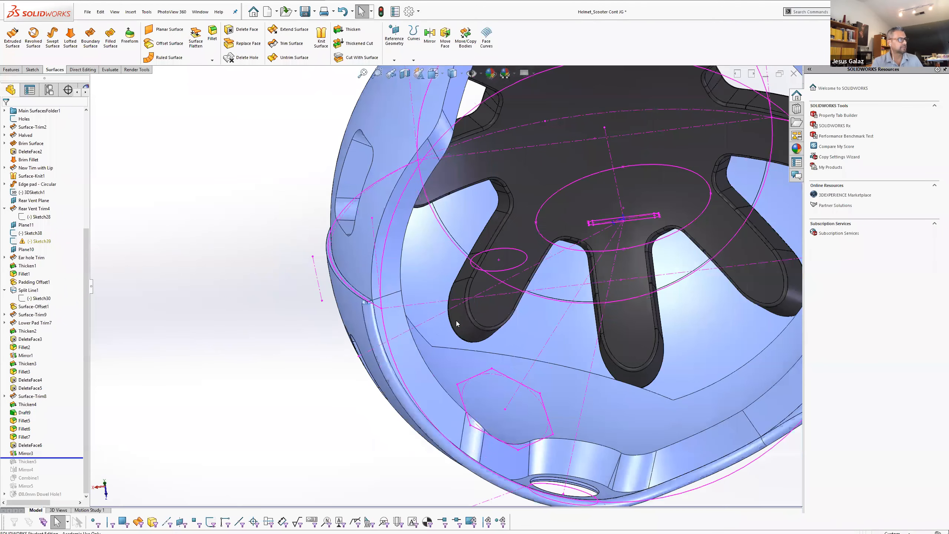
{"action": "middle_click_drag", "start_coordinate": [582, 349], "coordinate": [521, 446]}
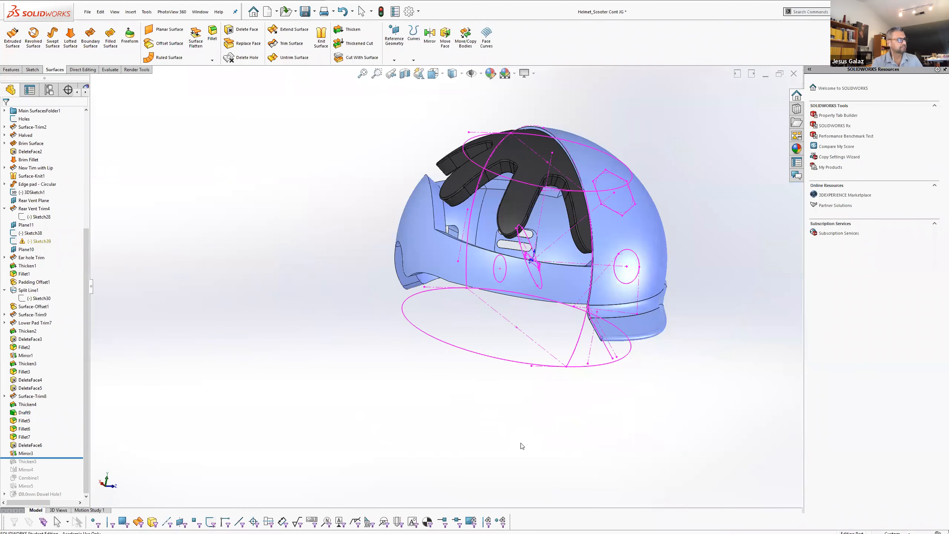
Roll the feature history forward past Thicken5 and isolate the Thicken5 solid body
{"action": "left_click_drag", "start_coordinate": [53, 457], "coordinate": [53, 466]}
{"action": "scroll", "coordinate": [65, 162], "scroll_direction": "up", "scroll_amount": 6}
{"action": "scroll", "coordinate": [65, 161], "scroll_direction": "up", "scroll_amount": 2}
{"action": "right_click", "coordinate": [33, 160]}
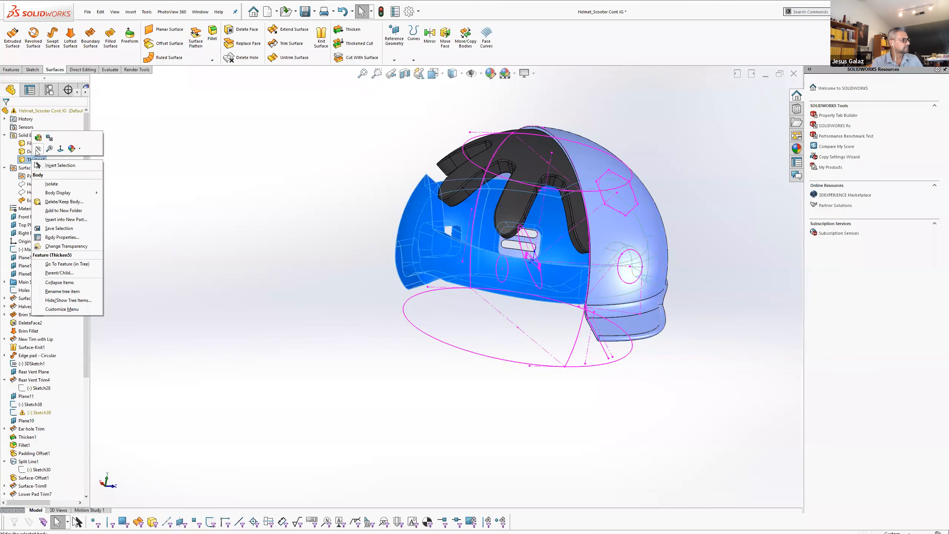
{"action": "left_click", "coordinate": [424, 243]}
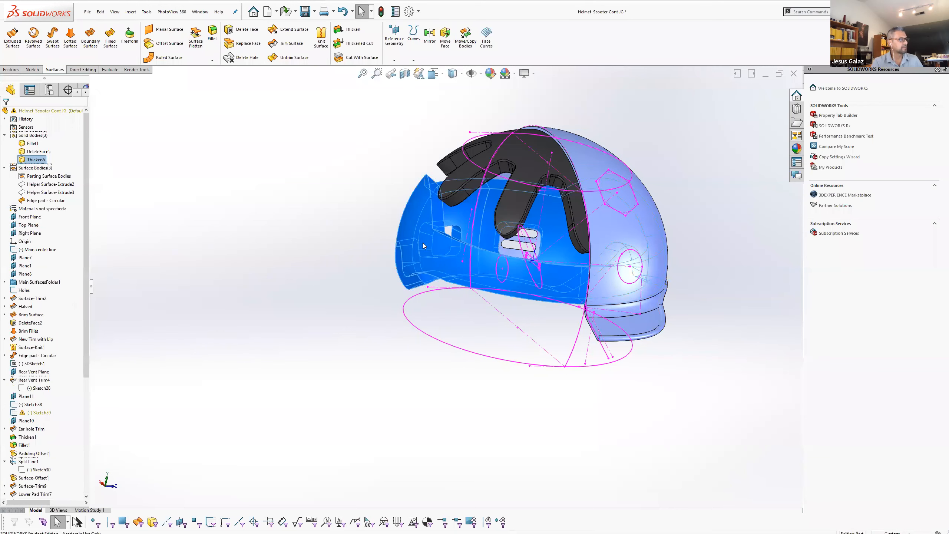
Hide all sketches and reference items, and orient the isolated padding ring to view it from above
{"action": "middle_click_drag", "start_coordinate": [328, 251], "coordinate": [441, 247]}
{"action": "left_click", "coordinate": [472, 74]}
{"action": "mouse_move", "coordinate": [347, 238]}
{"action": "middle_mouse_down"}
{"action": "mouse_move", "coordinate": [381, 295]}
{"action": "mouse_move", "coordinate": [347, 439]}
{"action": "mouse_move", "coordinate": [307, 399]}
{"action": "mouse_move", "coordinate": [345, 269]}
{"action": "mouse_move", "coordinate": [296, 197]}
{"action": "mouse_move", "coordinate": [269, 254]}
{"action": "mouse_move", "coordinate": [231, 282]}
{"action": "mouse_move", "coordinate": [231, 301]}
{"action": "mouse_move", "coordinate": [318, 279]}
{"action": "mouse_move", "coordinate": [345, 368]}
{"action": "middle_mouse_up"}
{"action": "scroll", "coordinate": [345, 369], "scroll_direction": "down", "scroll_amount": 1}
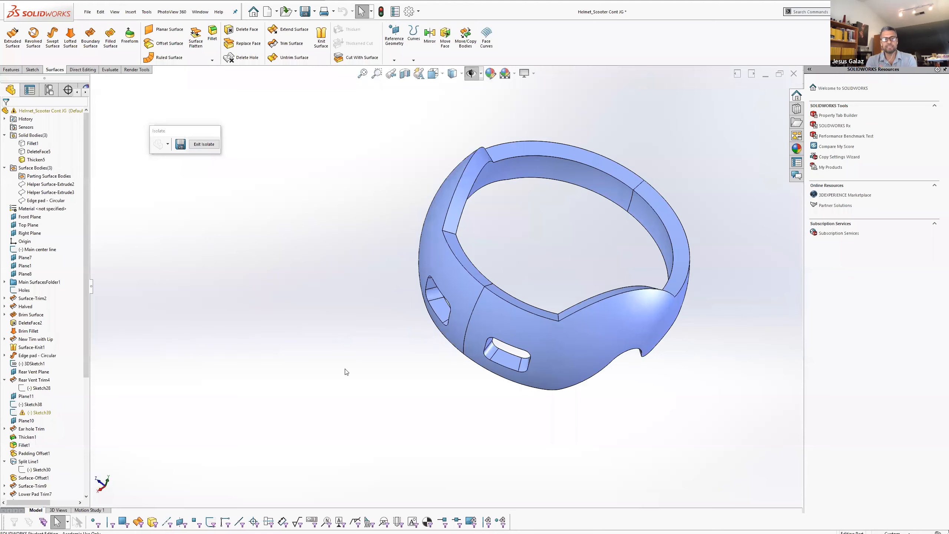
Examine the isolated padding ring's outer face, ear cutouts, rounded corners and rear vent openings from several sides
{"action": "left_click", "coordinate": [591, 361]}
{"action": "middle_click_drag", "start_coordinate": [440, 257], "coordinate": [570, 224]}
{"action": "scroll", "coordinate": [587, 267], "scroll_direction": "down", "scroll_amount": 4}
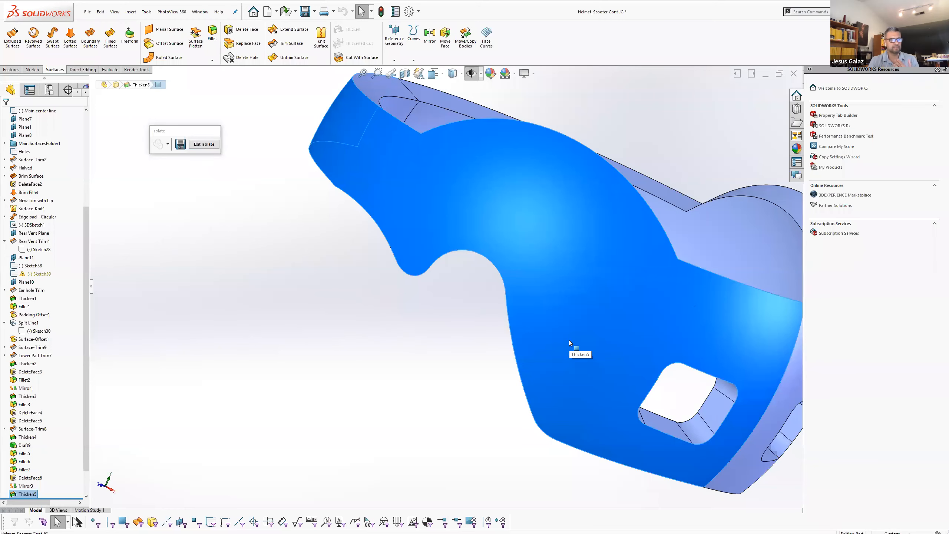
{"action": "mouse_move", "coordinate": [585, 286]}
{"action": "middle_mouse_down"}
{"action": "mouse_move", "coordinate": [547, 329]}
{"action": "mouse_move", "coordinate": [525, 329]}
{"action": "mouse_move", "coordinate": [582, 262]}
{"action": "mouse_move", "coordinate": [529, 377]}
{"action": "mouse_move", "coordinate": [597, 279]}
{"action": "middle_mouse_up"}
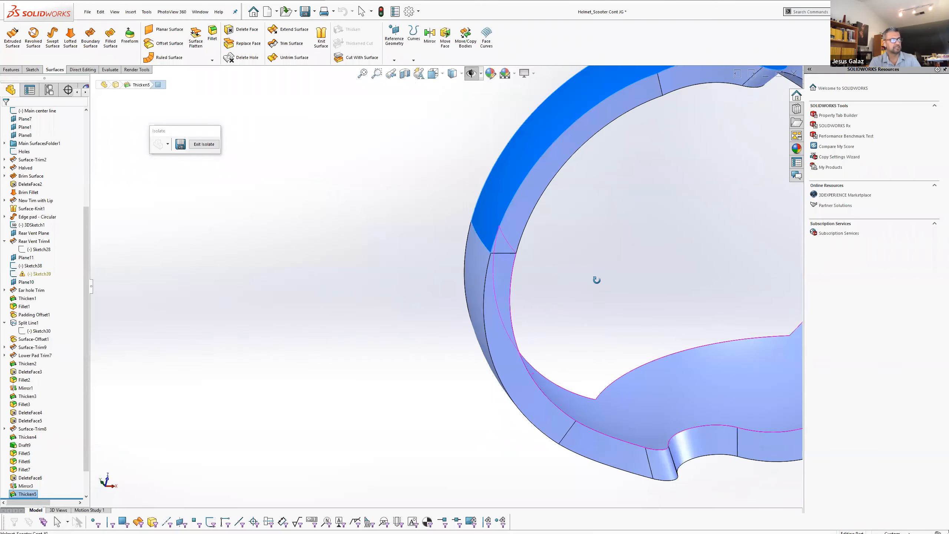
{"action": "scroll", "coordinate": [596, 278], "scroll_direction": "up", "scroll_amount": 5}
{"action": "scroll", "coordinate": [462, 250], "scroll_direction": "down", "scroll_amount": 8}
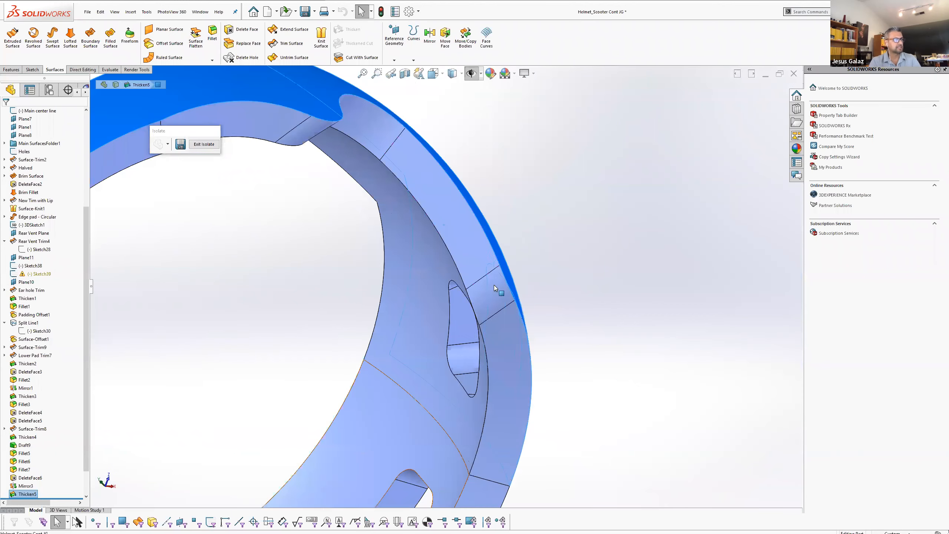
{"action": "left_click", "coordinate": [494, 285]}
{"action": "middle_click_drag", "start_coordinate": [438, 253], "coordinate": [275, 95]}
{"action": "middle_click_drag", "start_coordinate": [398, 309], "coordinate": [380, 336]}
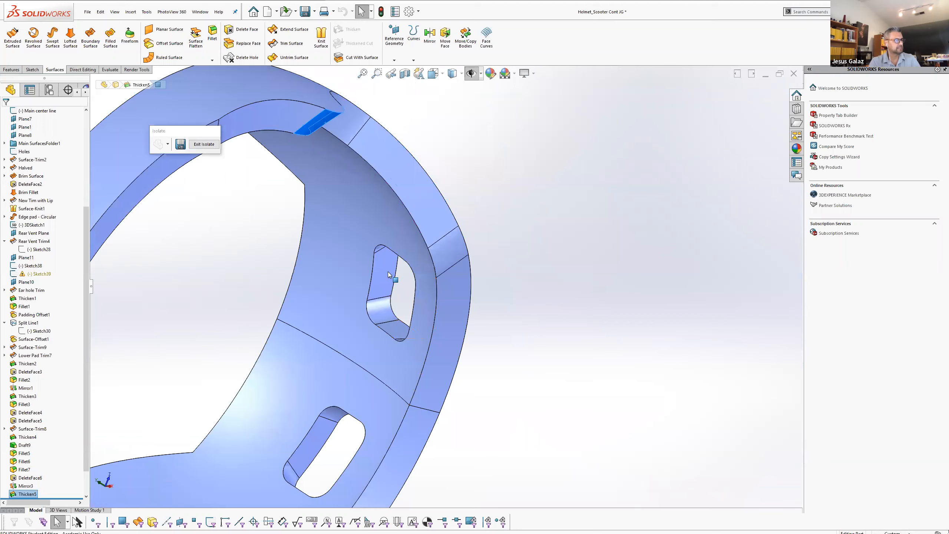
{"action": "middle_click_drag", "start_coordinate": [469, 392], "coordinate": [364, 531]}
{"action": "scroll", "coordinate": [399, 324], "scroll_direction": "up", "scroll_amount": 4}
{"action": "middle_click_drag", "start_coordinate": [399, 323], "coordinate": [410, 355]}
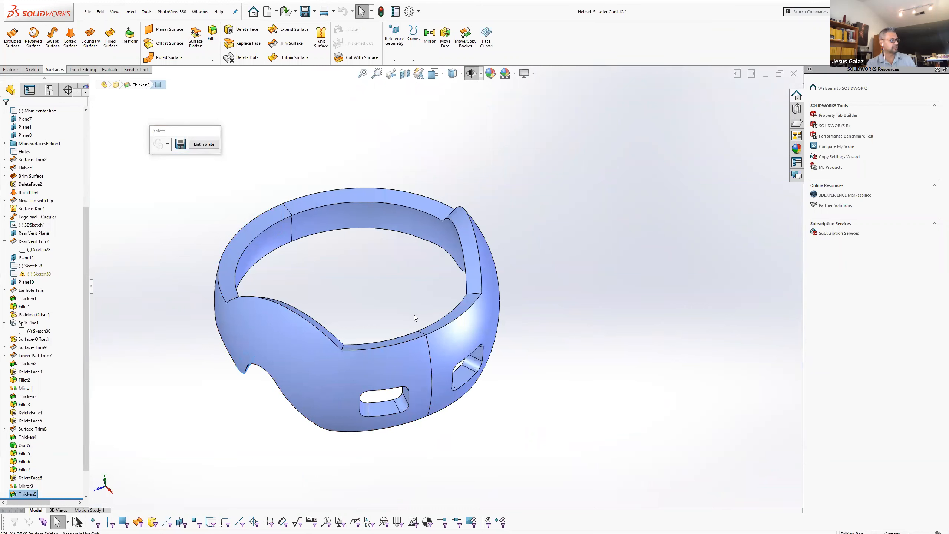
{"action": "scroll", "coordinate": [87, 480], "scroll_direction": "down", "scroll_amount": 2}
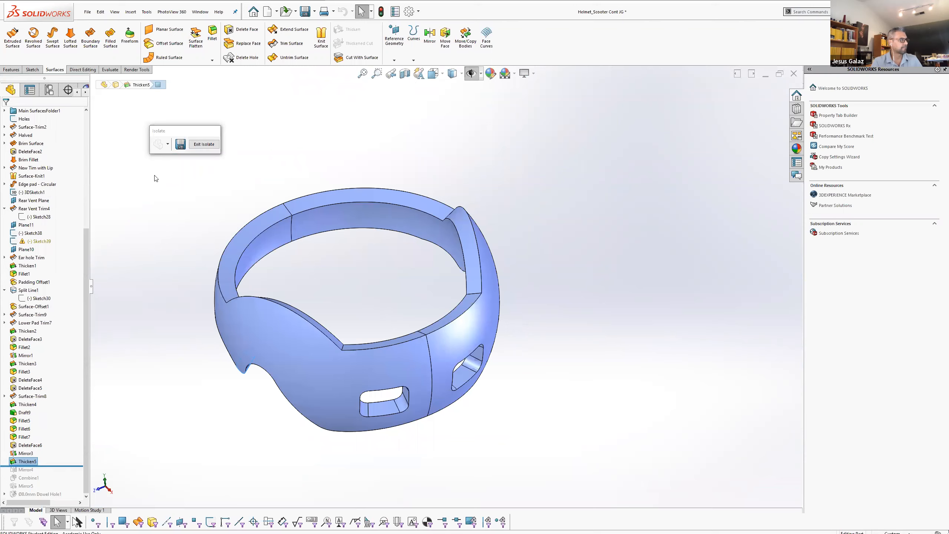
End the body isolation and roll the feature history forward past Mirror4 to inspect the mirrored shell
{"action": "left_click", "coordinate": [198, 145]}
{"action": "middle_click_drag", "start_coordinate": [471, 310], "coordinate": [224, 360]}
{"action": "left_click_drag", "start_coordinate": [61, 466], "coordinate": [60, 475]}
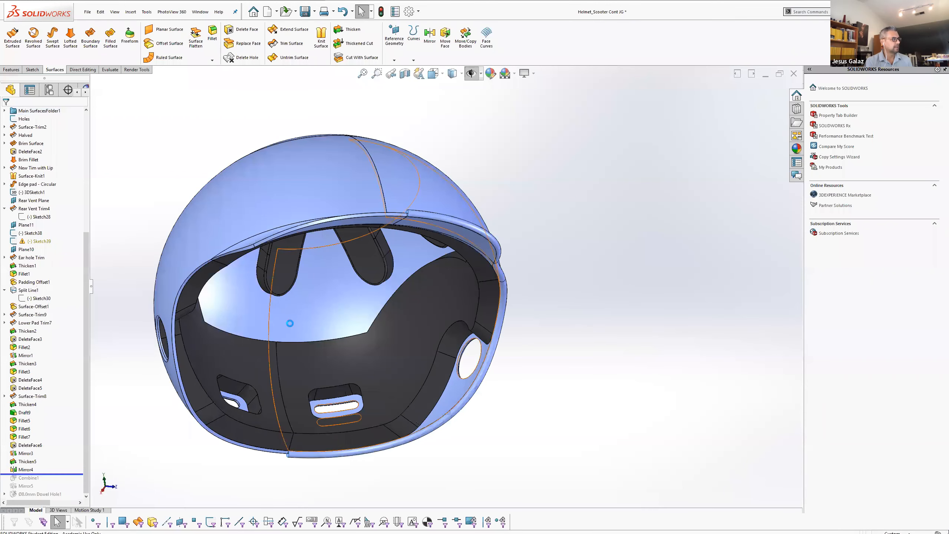
{"action": "middle_click_drag", "start_coordinate": [403, 254], "coordinate": [289, 262]}
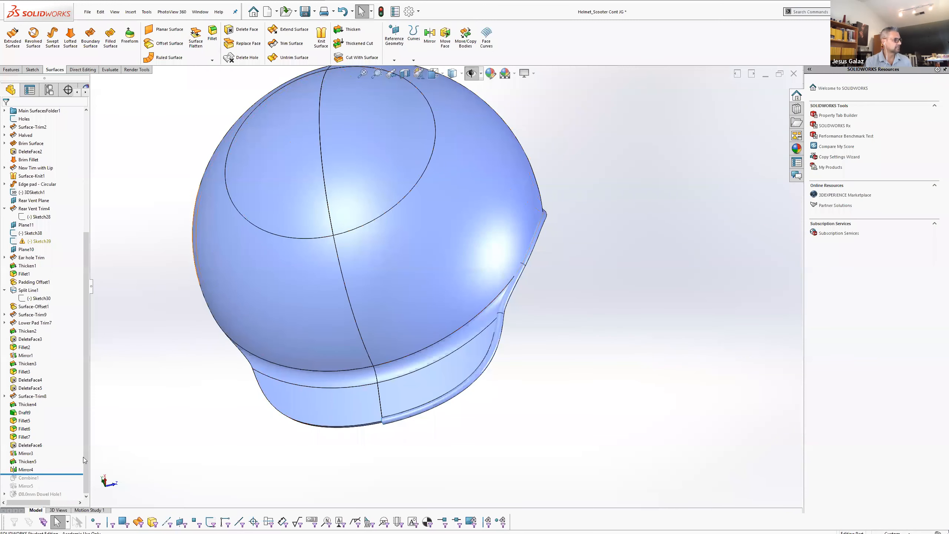
{"action": "scroll", "coordinate": [320, 461], "scroll_direction": "up", "scroll_amount": 2}
{"action": "middle_click_drag", "start_coordinate": [320, 461], "coordinate": [244, 476]}
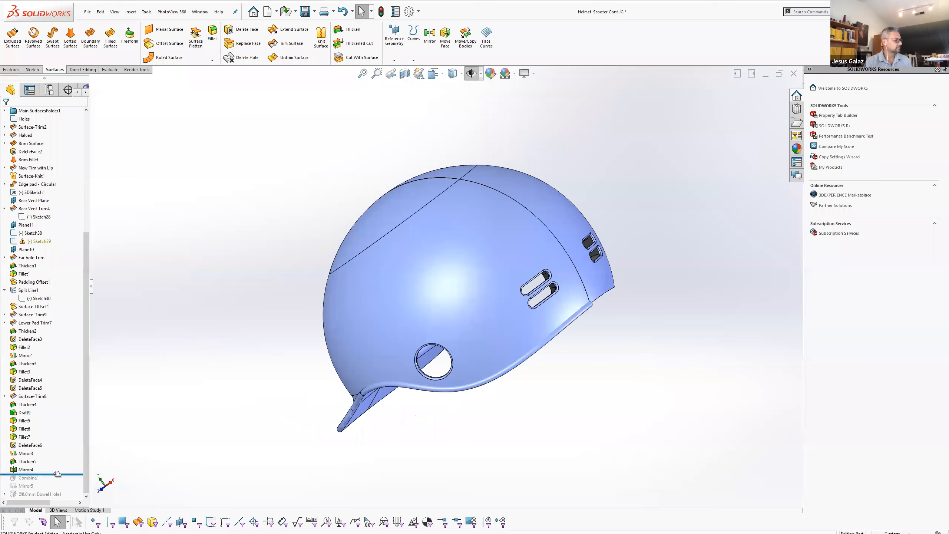
Roll the feature history forward past Combine1 and Mirror5, and check the edge pad around the brim
{"action": "left_click_drag", "start_coordinate": [54, 475], "coordinate": [54, 483]}
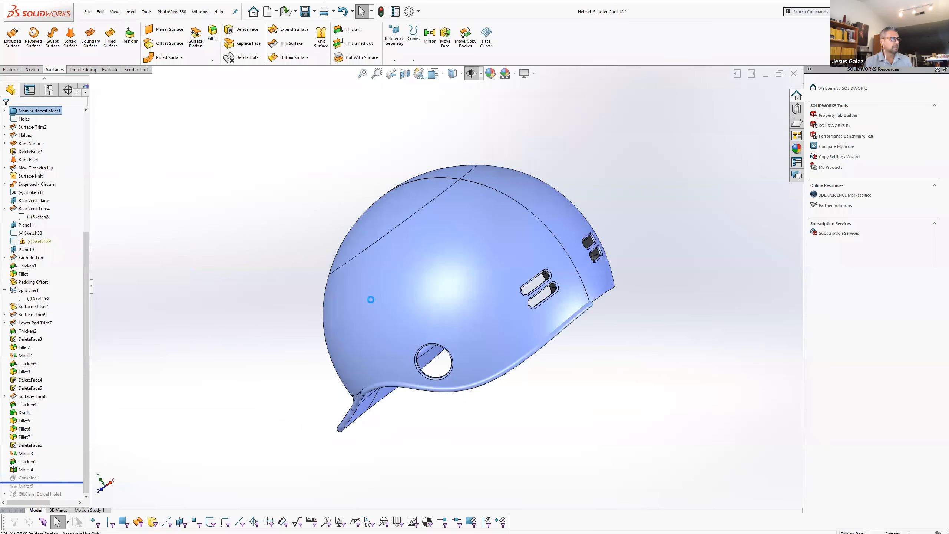
{"action": "left_click_drag", "start_coordinate": [48, 482], "coordinate": [48, 490]}
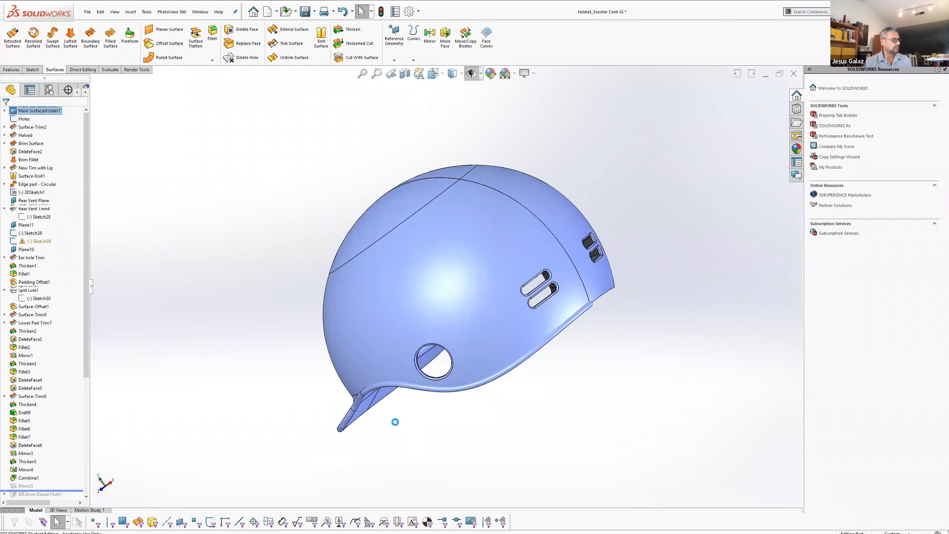
{"action": "middle_click_drag", "start_coordinate": [455, 434], "coordinate": [494, 420]}
{"action": "scroll", "coordinate": [486, 423], "scroll_direction": "down", "scroll_amount": 1}
{"action": "scroll", "coordinate": [154, 379], "scroll_direction": "up", "scroll_amount": 2}
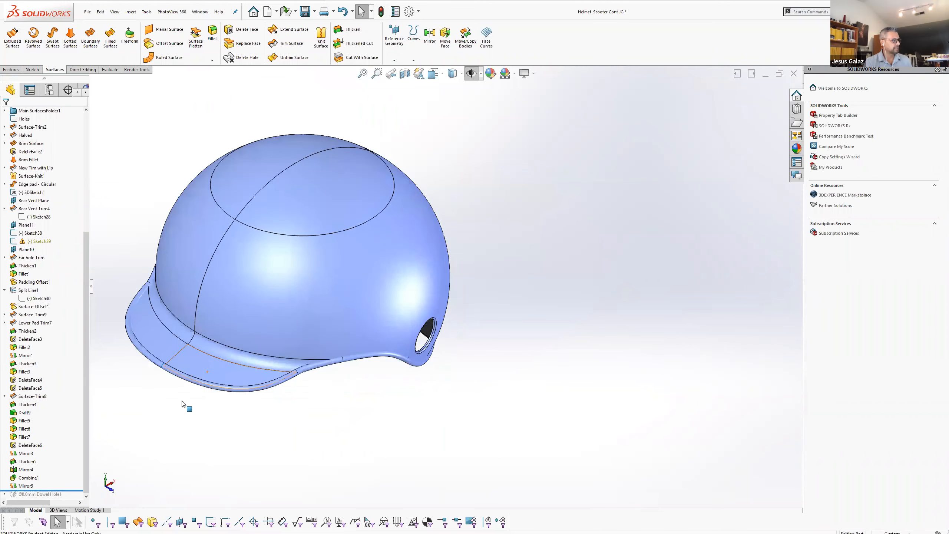
{"action": "scroll", "coordinate": [359, 298], "scroll_direction": "down", "scroll_amount": 5}
{"action": "left_click", "coordinate": [347, 290]}
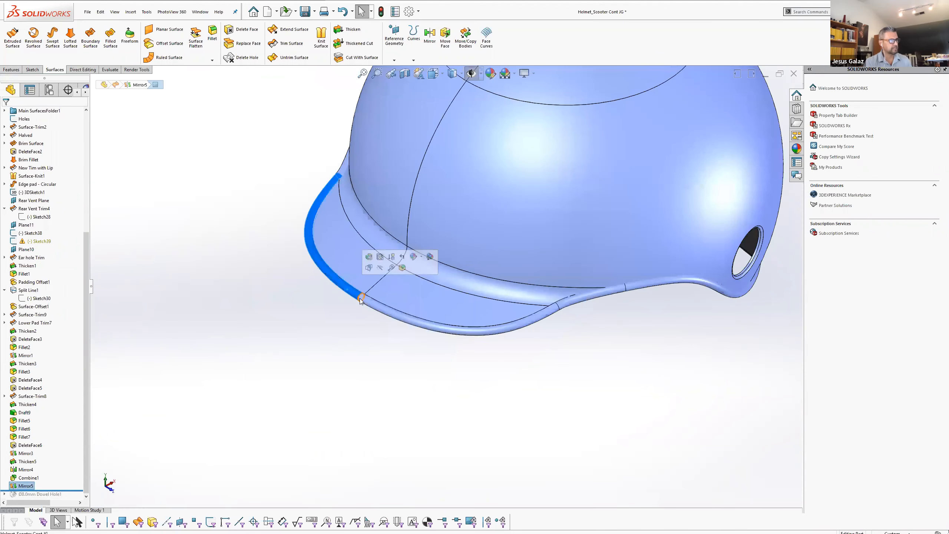
{"action": "left_click", "coordinate": [364, 300]}
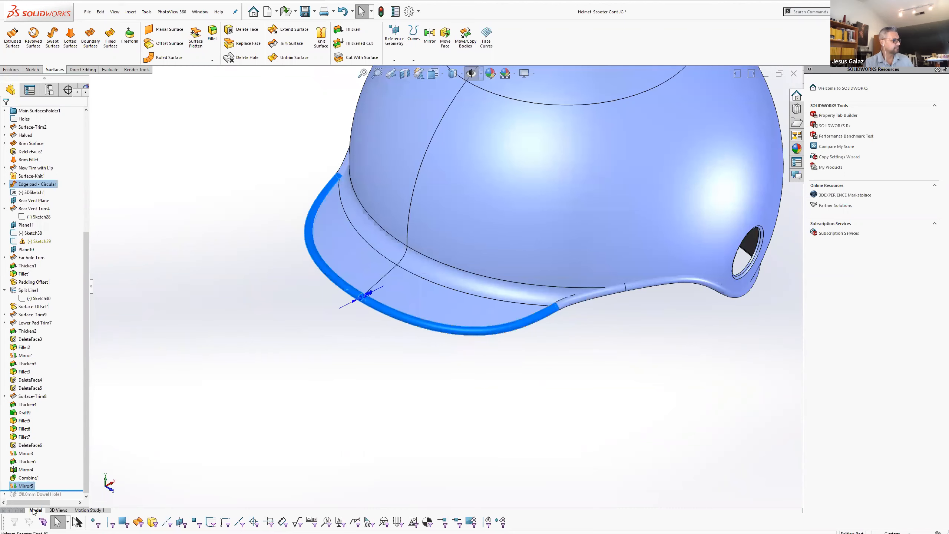
Roll the feature history to its end, past the Ø8.0mm Dowel Hole1, and inspect the hole in the helmet's side
{"action": "left_click_drag", "start_coordinate": [60, 489], "coordinate": [56, 500]}
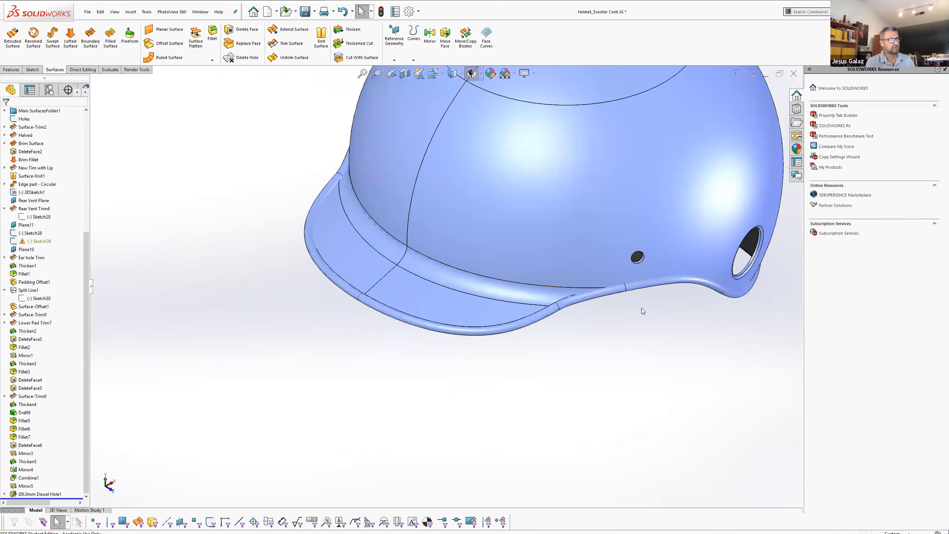
{"action": "scroll", "coordinate": [634, 253], "scroll_direction": "down", "scroll_amount": 5}
{"action": "middle_click_drag", "start_coordinate": [553, 316], "coordinate": [517, 250]}
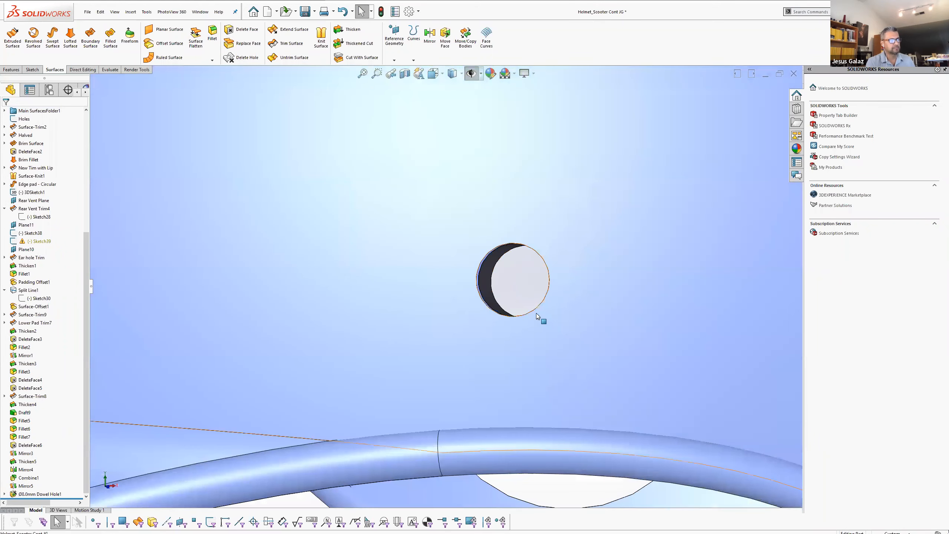
{"action": "scroll", "coordinate": [544, 323], "scroll_direction": "up", "scroll_amount": 7}
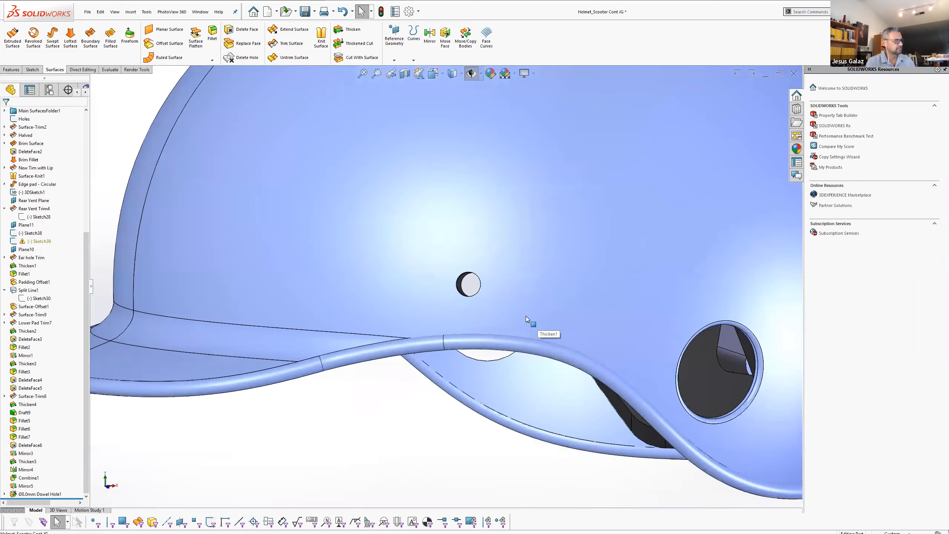
{"action": "middle_click_drag", "start_coordinate": [480, 280], "coordinate": [551, 217]}
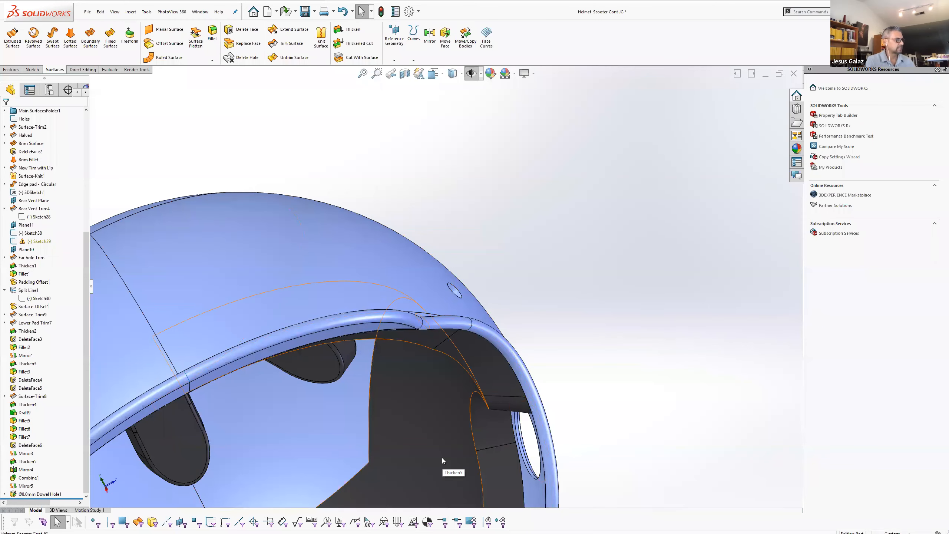
Switch to the browser and examine the Thousand Heritage Bike Helmet photo on the REI product page
{"action": "key", "text": "super+Tab"}
{"action": "left_click", "coordinate": [155, 307]}
{"action": "mouse_move", "coordinate": [607, 236]}
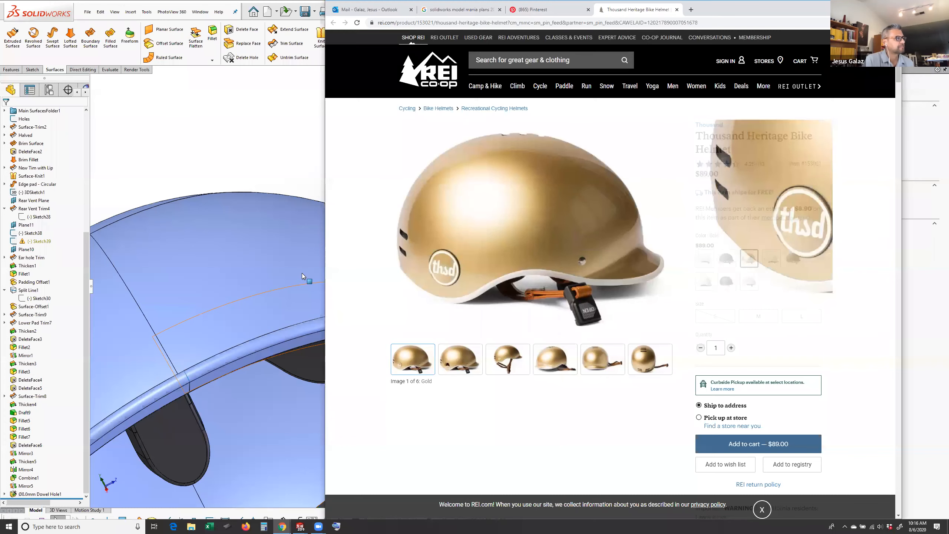
Return to SOLIDWORKS and inspect the dowel hole through the lower padding and the finished helmet's interior
{"action": "left_click", "coordinate": [278, 171]}
{"action": "middle_click_drag", "start_coordinate": [436, 331], "coordinate": [481, 405]}
{"action": "scroll", "coordinate": [448, 407], "scroll_direction": "up", "scroll_amount": 3}
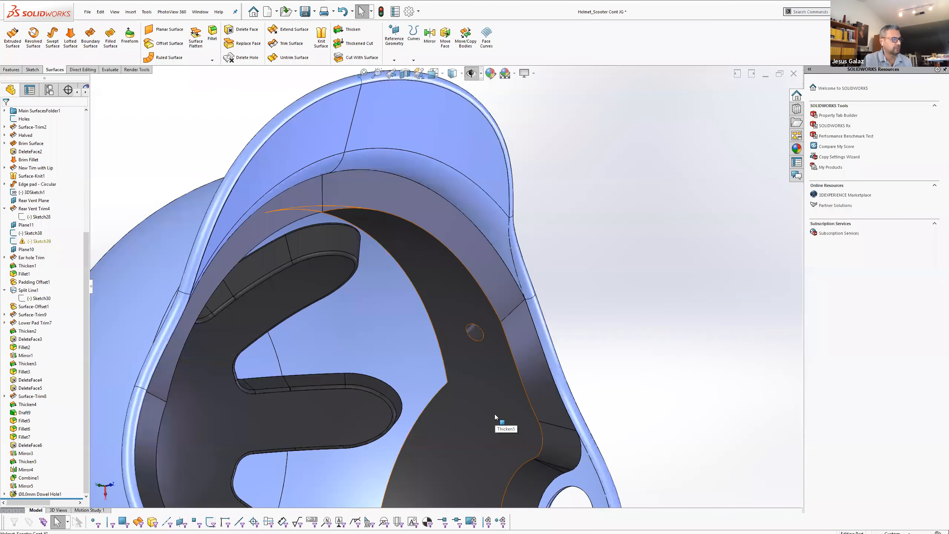
{"action": "scroll", "coordinate": [494, 414], "scroll_direction": "down", "scroll_amount": 5}
{"action": "scroll", "coordinate": [449, 312], "scroll_direction": "up", "scroll_amount": 2}
{"action": "middle_click_drag", "start_coordinate": [449, 312], "coordinate": [448, 387]}
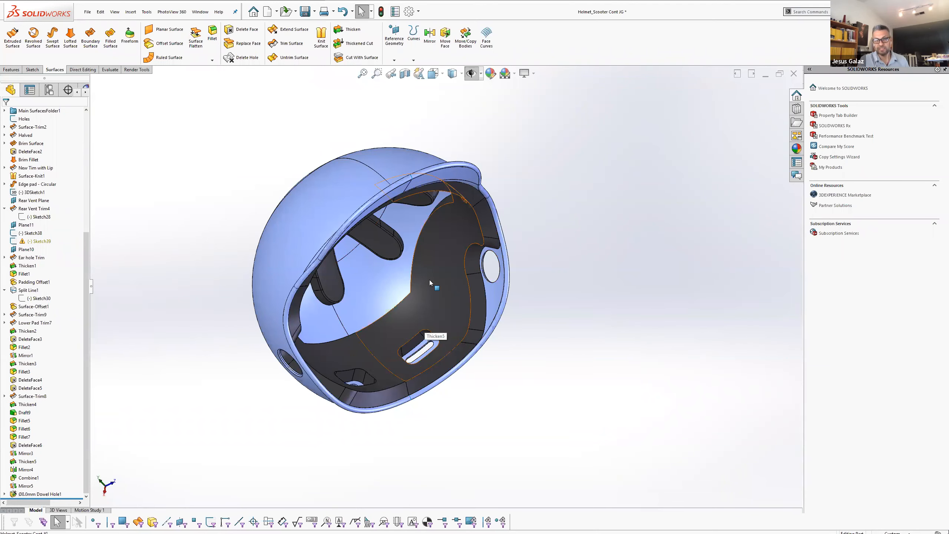
Examine the dowel hole in the helmet's side from outside and the whole finished helmet from the side
{"action": "middle_click_drag", "start_coordinate": [483, 237], "coordinate": [474, 277]}
{"action": "scroll", "coordinate": [436, 259], "scroll_direction": "down", "scroll_amount": 5}
{"action": "middle_click", "coordinate": [498, 288]}
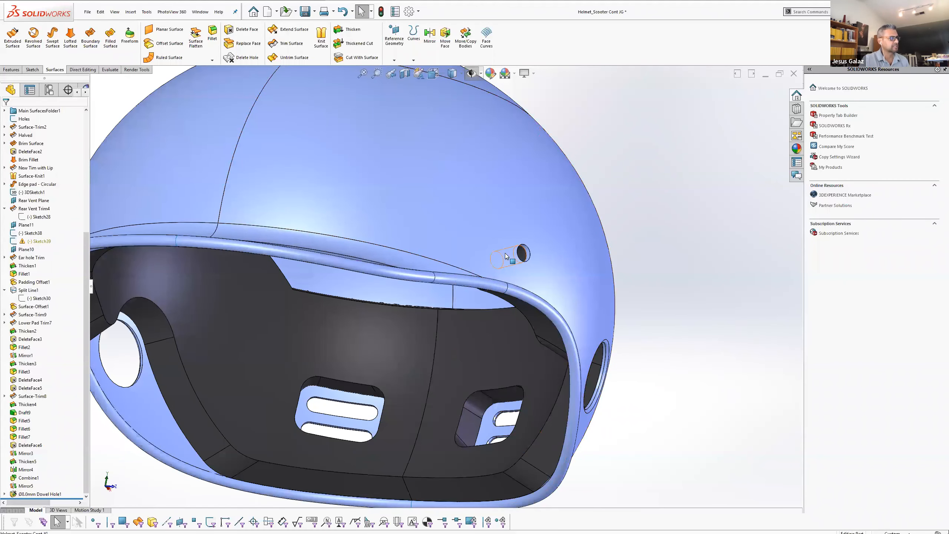
{"action": "scroll", "coordinate": [506, 256], "scroll_direction": "up", "scroll_amount": 4}
{"action": "scroll", "coordinate": [490, 253], "scroll_direction": "down", "scroll_amount": 4}
{"action": "scroll", "coordinate": [485, 373], "scroll_direction": "up", "scroll_amount": 8}
{"action": "middle_click_drag", "start_coordinate": [394, 409], "coordinate": [412, 311]}
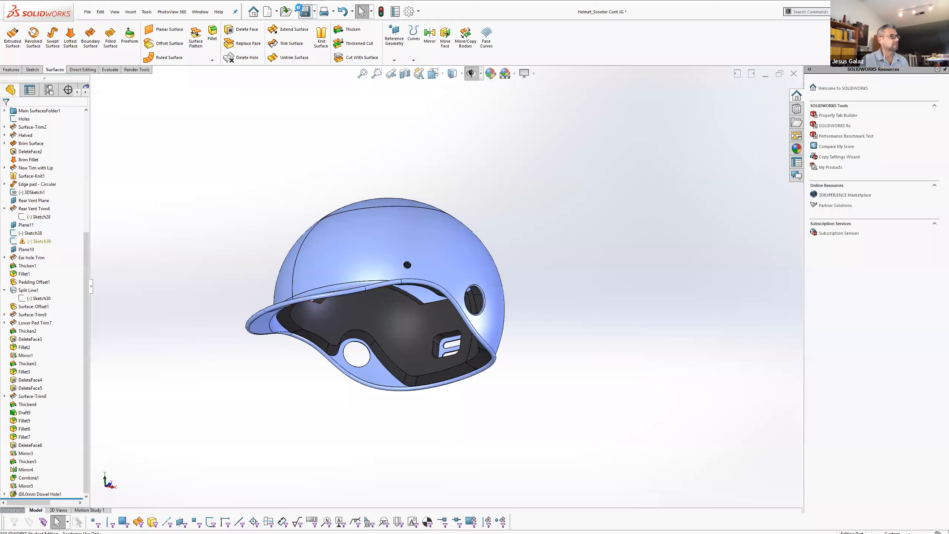
Switch to the Helmet Assembly document, rebuild it with the changed models and dismiss the What's Wrong report
{"action": "left_click", "coordinate": [202, 12]}
{"action": "mouse_move", "coordinate": [214, 17]}
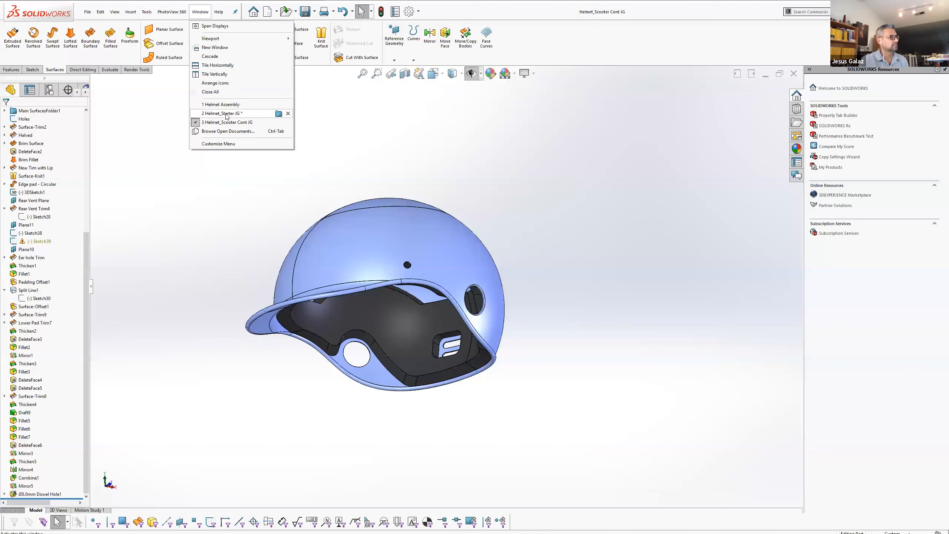
{"action": "left_click", "coordinate": [227, 104]}
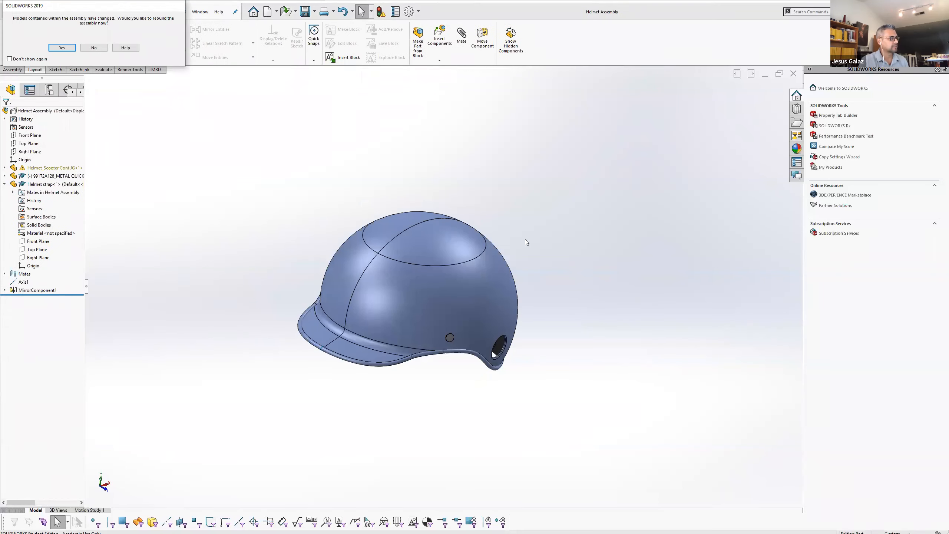
{"action": "left_click", "coordinate": [74, 47]}
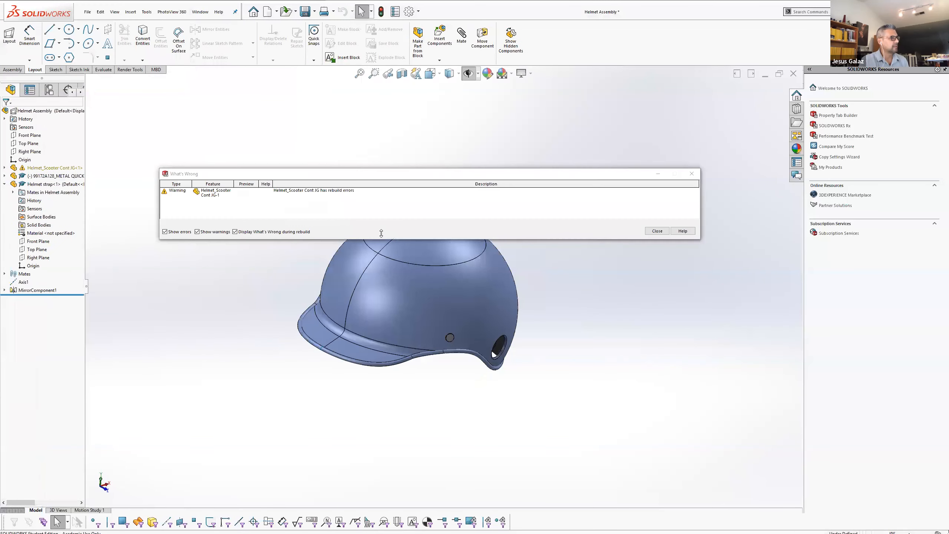
{"action": "left_click", "coordinate": [667, 230]}
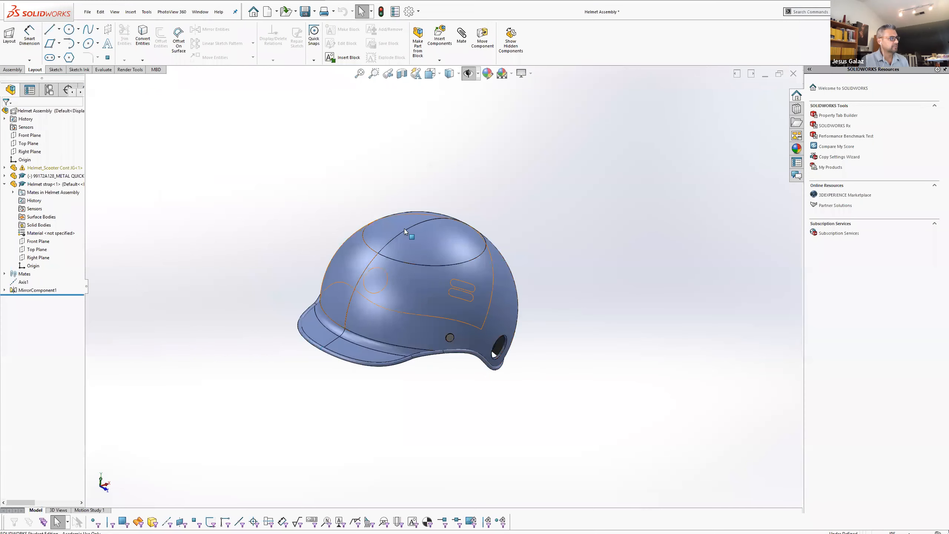
Fix the Helmet_Scooter Cont JG component in place in the assembly and dismiss the What's Wrong report
{"action": "left_click", "coordinate": [37, 167]}
{"action": "right_click", "coordinate": [38, 168]}
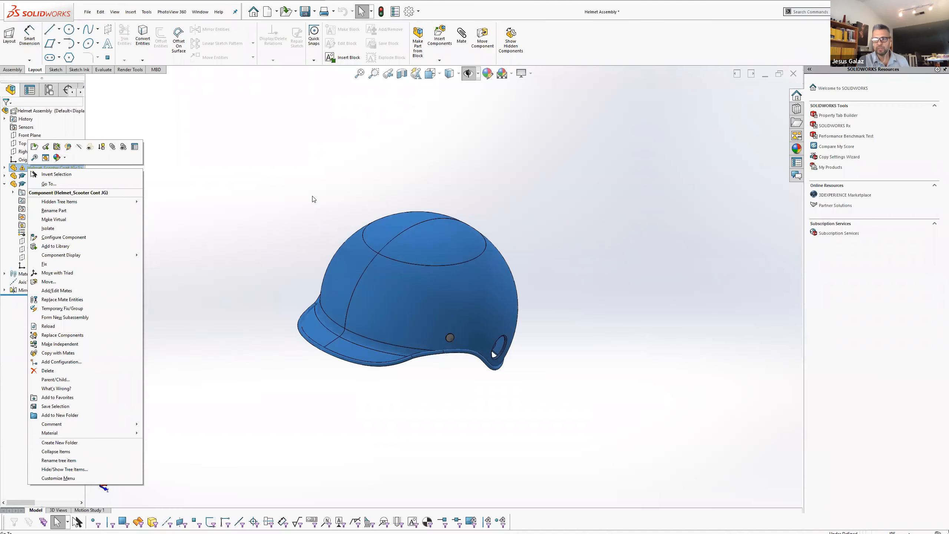
{"action": "left_click", "coordinate": [288, 246]}
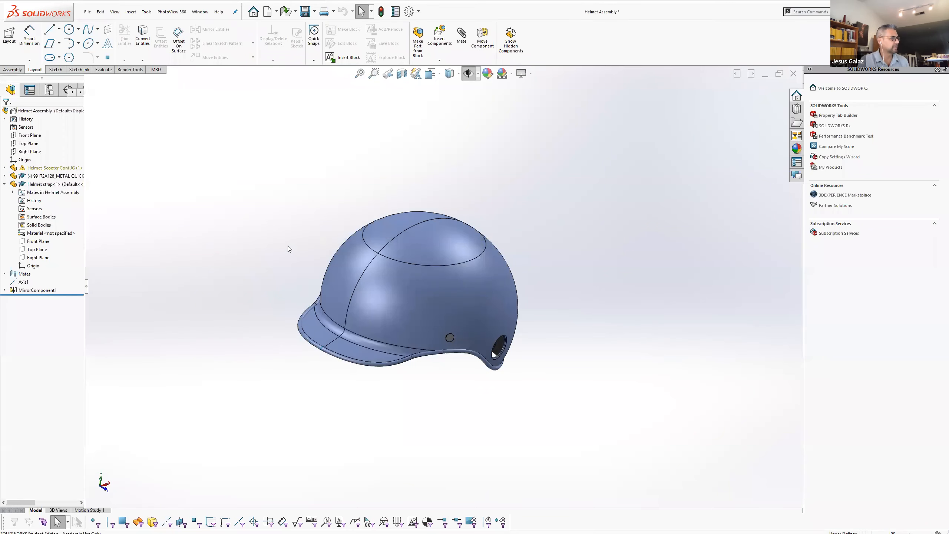
{"action": "right_click", "coordinate": [28, 169]}
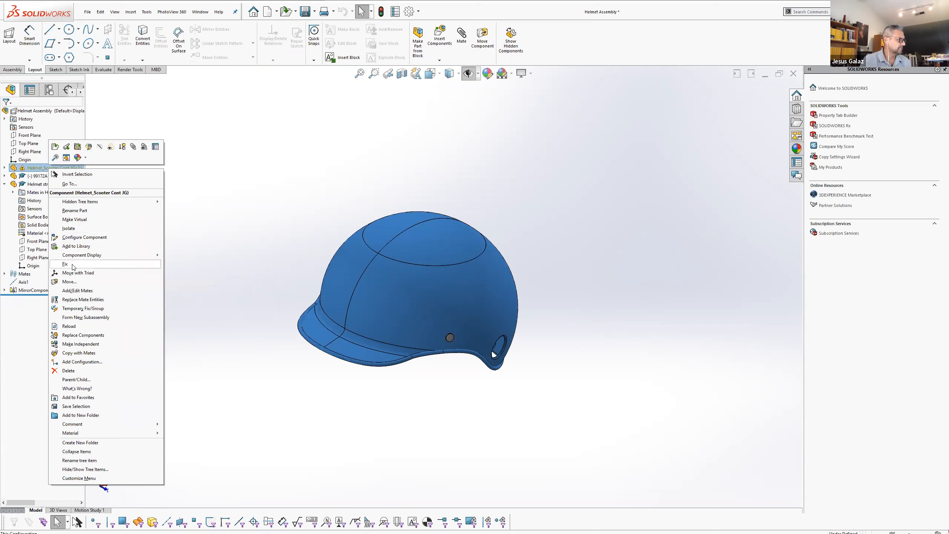
{"action": "left_click", "coordinate": [75, 264]}
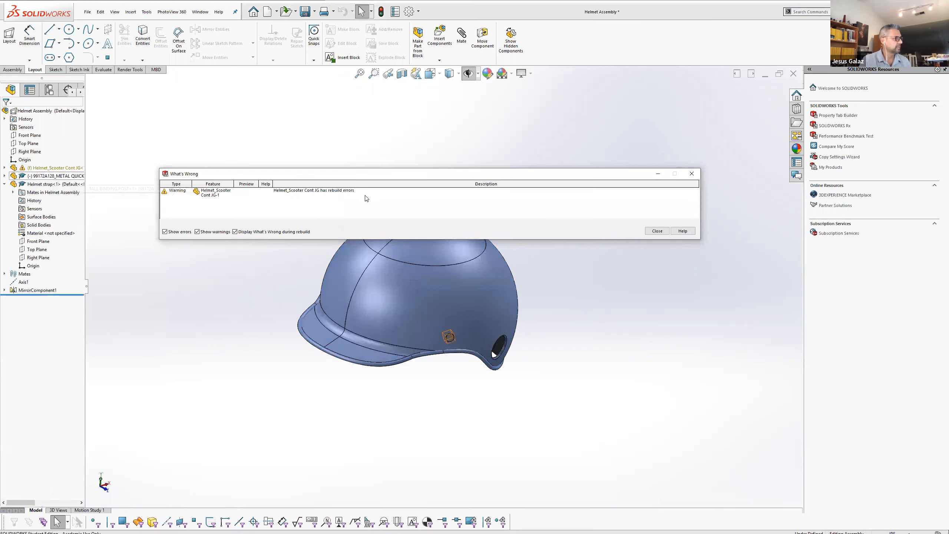
{"action": "left_click", "coordinate": [652, 232]}
Float the fixed Helmet_Scooter Cont JG component again and dismiss the What's Wrong report
{"action": "left_click", "coordinate": [49, 168]}
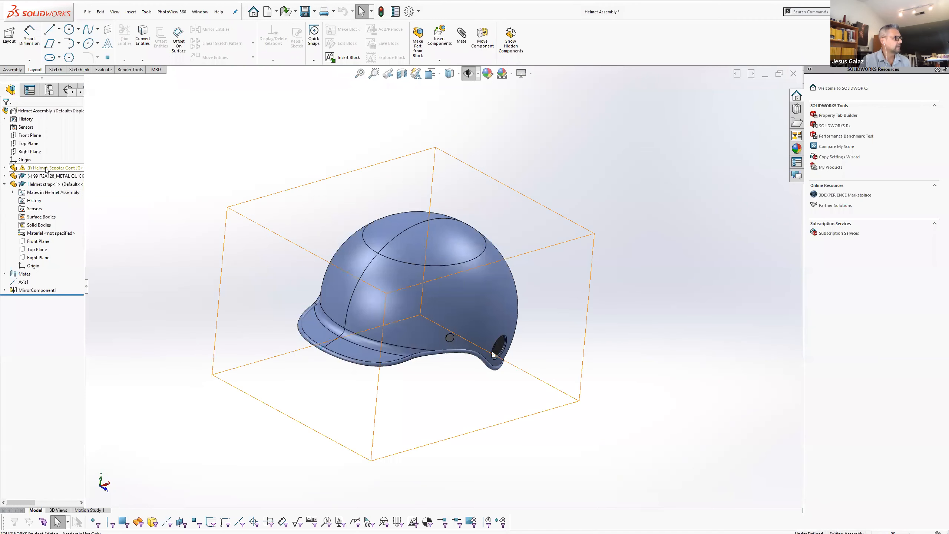
{"action": "right_click", "coordinate": [47, 168]}
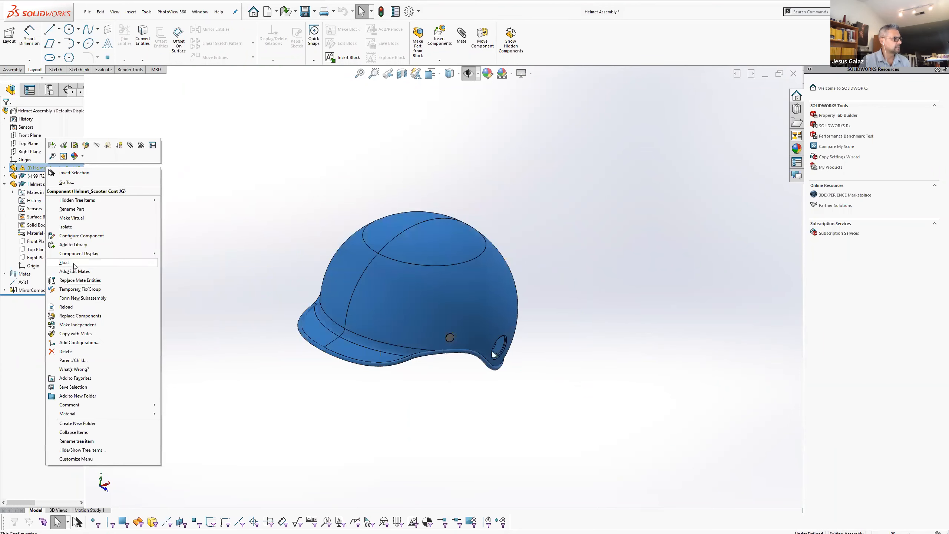
{"action": "left_click", "coordinate": [75, 264]}
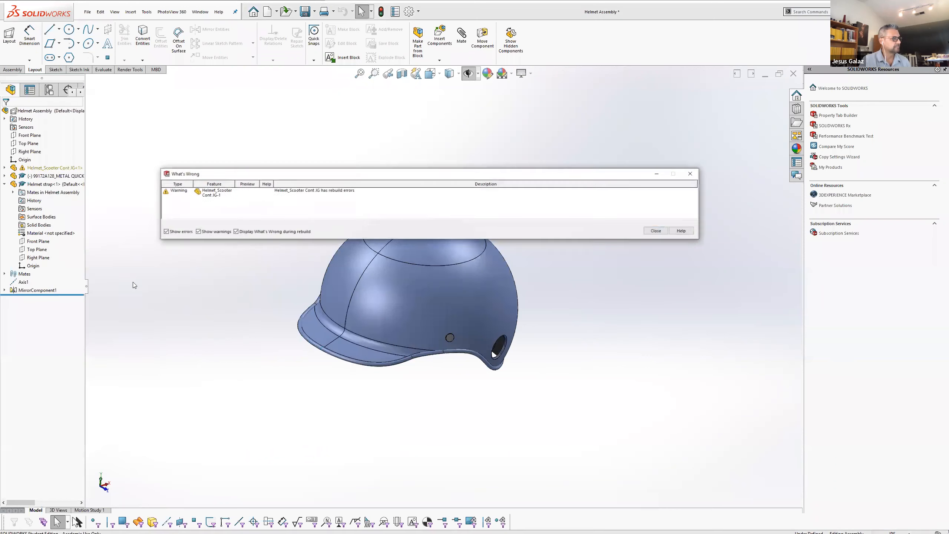
{"action": "left_click", "coordinate": [656, 231]}
Locate the 99172A128 metal quick-install binding post in the helmet's side hole and open its part document
{"action": "middle_click_drag", "start_coordinate": [551, 320], "coordinate": [523, 296]}
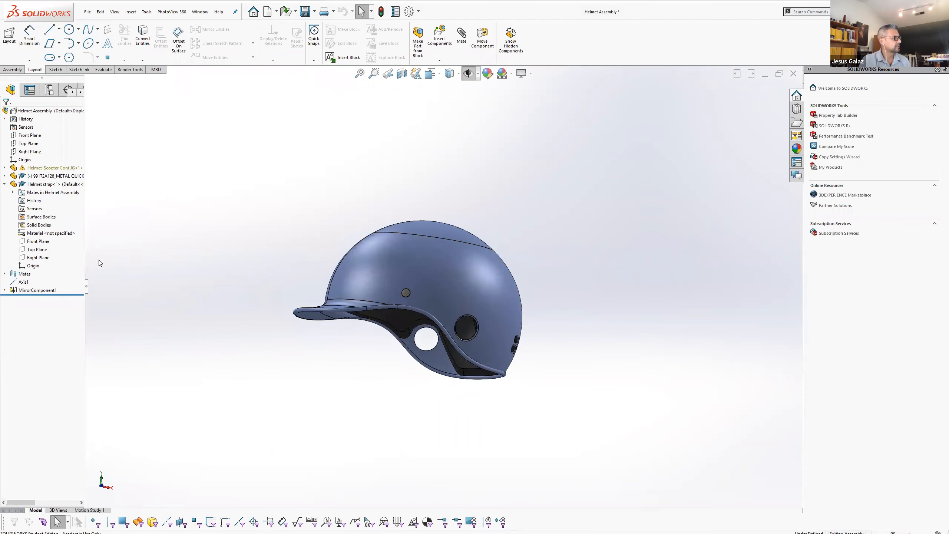
{"action": "left_click", "coordinate": [33, 176]}
{"action": "scroll", "coordinate": [410, 297], "scroll_direction": "down", "scroll_amount": 10}
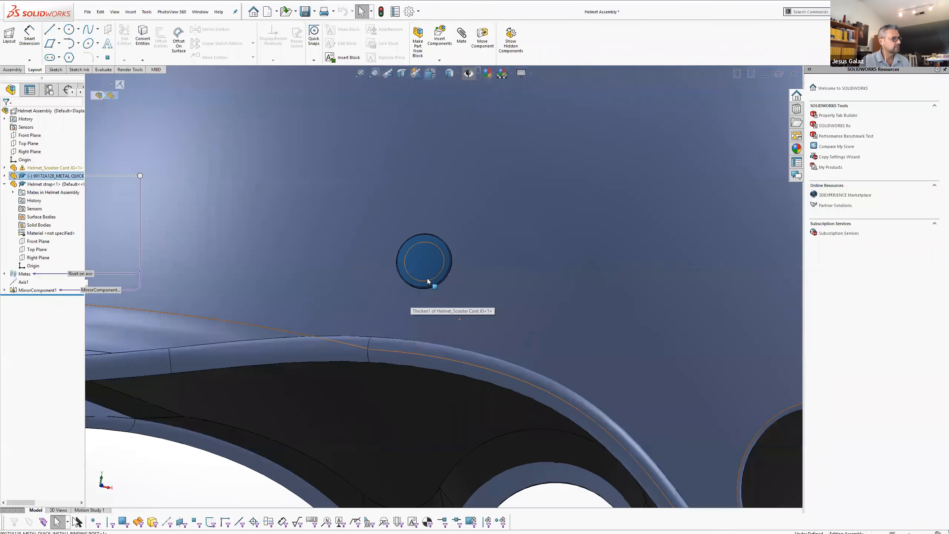
{"action": "scroll", "coordinate": [427, 281], "scroll_direction": "down", "scroll_amount": 2}
{"action": "right_click", "coordinate": [68, 176]}
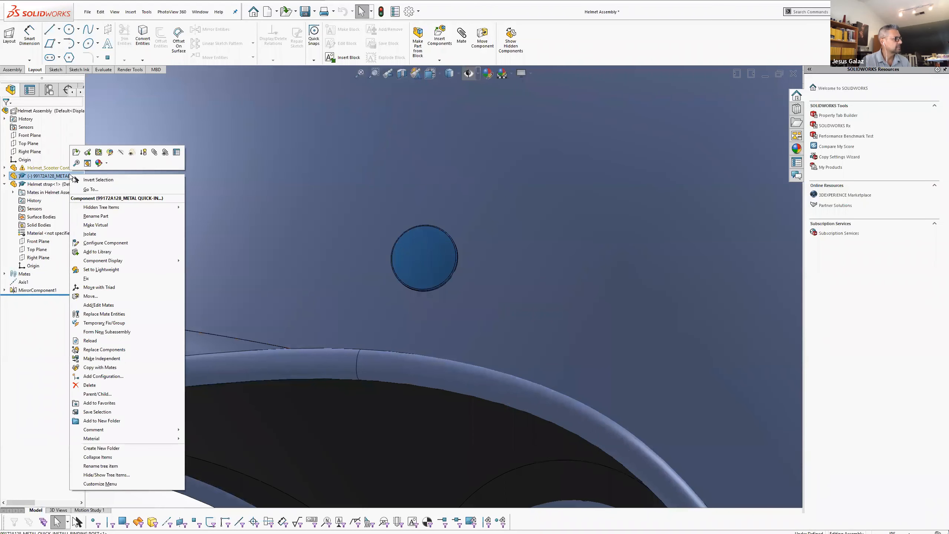
{"action": "left_click", "coordinate": [79, 153]}
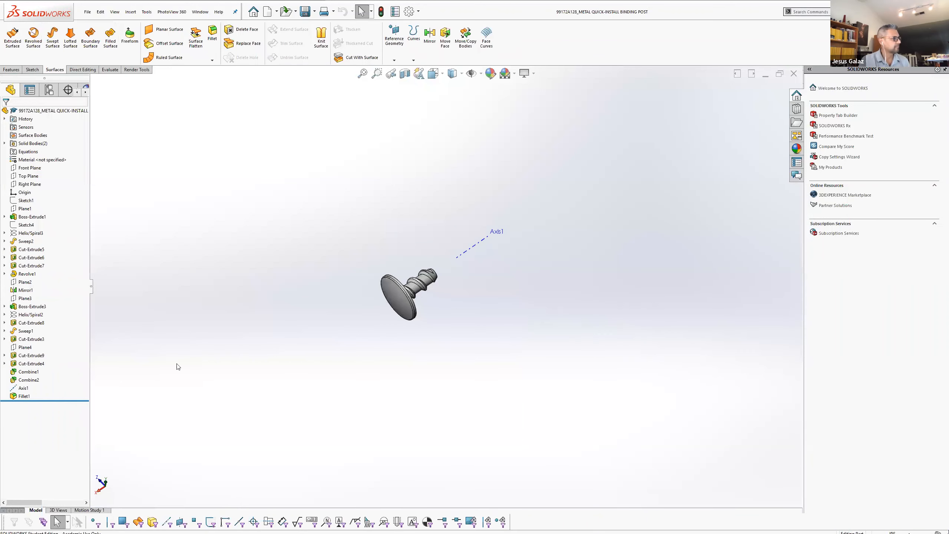
Show the hidden Combine1 solid body of the binding post and view both halves from the threaded side
{"action": "left_click", "coordinate": [5, 144]}
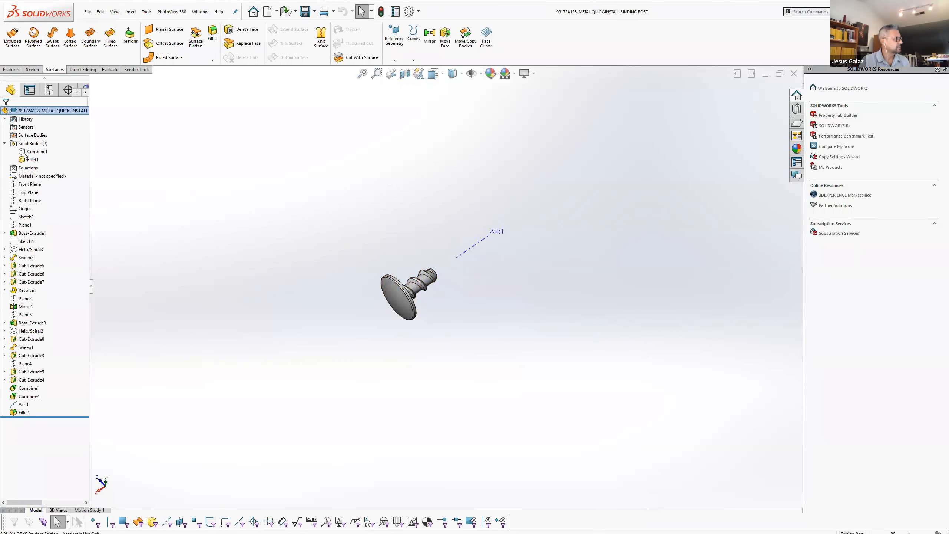
{"action": "left_click", "coordinate": [37, 152]}
{"action": "left_click", "coordinate": [457, 258]}
{"action": "left_click", "coordinate": [514, 281]}
{"action": "scroll", "coordinate": [458, 259], "scroll_direction": "down", "scroll_amount": 5}
{"action": "middle_click_drag", "start_coordinate": [423, 324], "coordinate": [292, 286]}
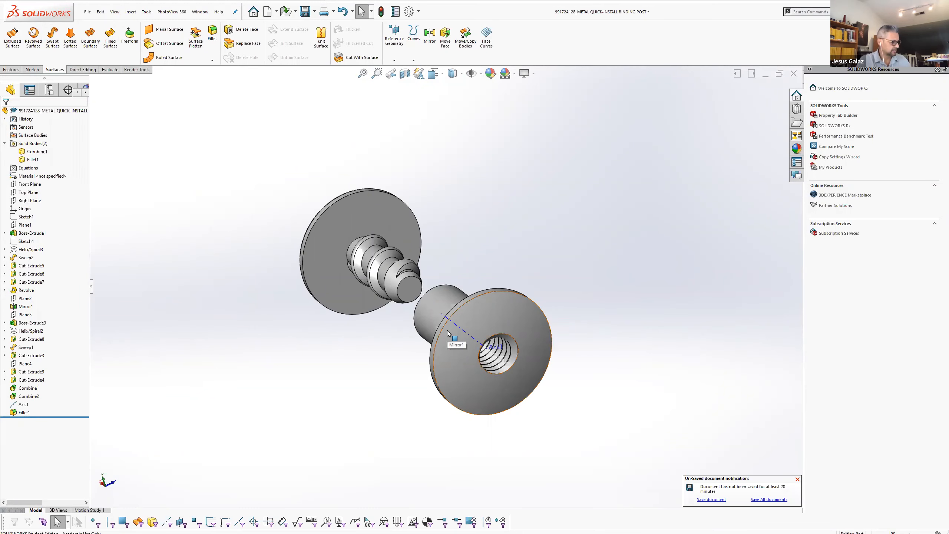
Switch to the browser and bring up the McMaster-Carr page for the Metal Press-Fit Low-Profile Binding Barrel and Cap
{"action": "left_click", "coordinate": [154, 526]}
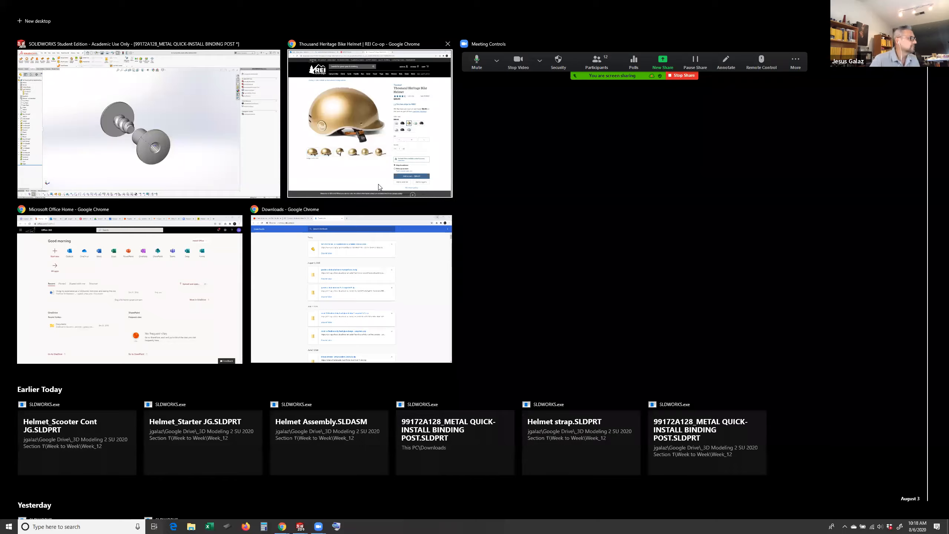
{"action": "left_click", "coordinate": [379, 187]}
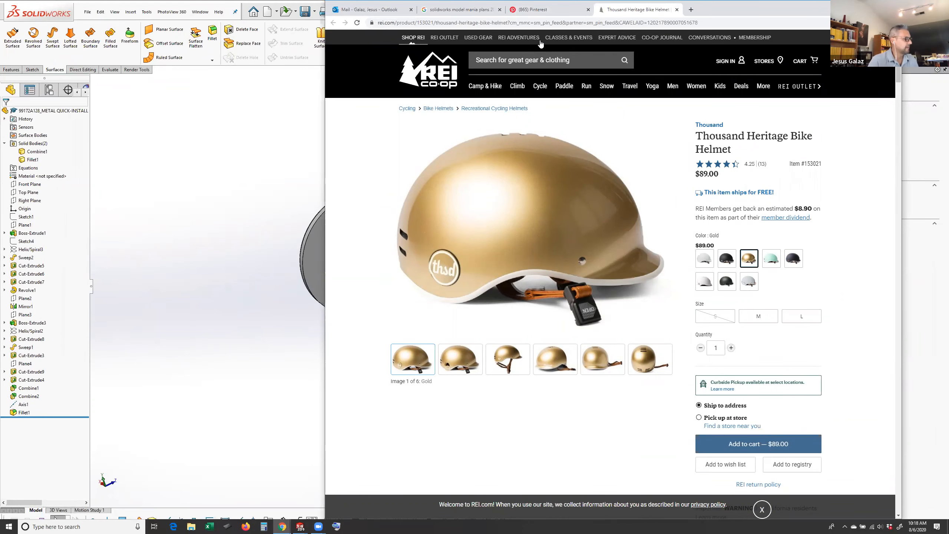
{"action": "key", "text": "super+Tab"}
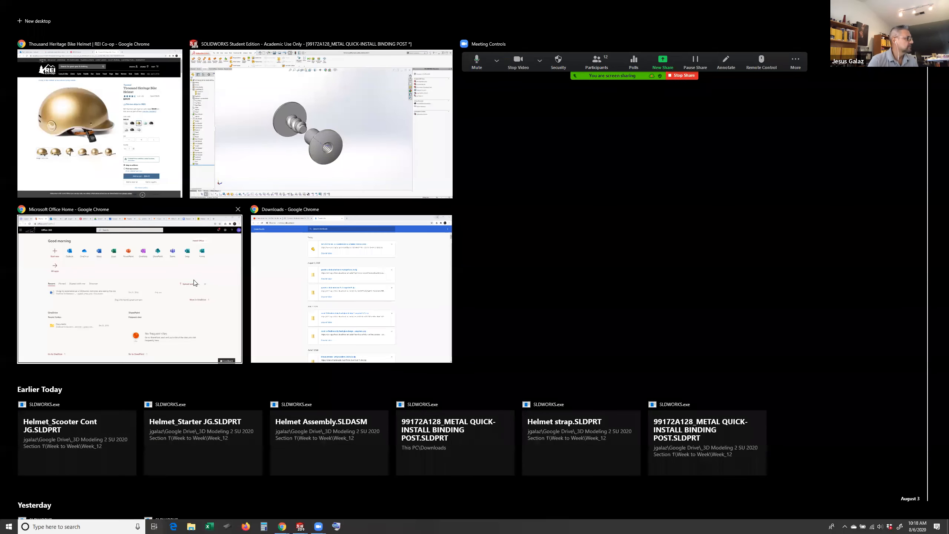
{"action": "left_click", "coordinate": [194, 283]}
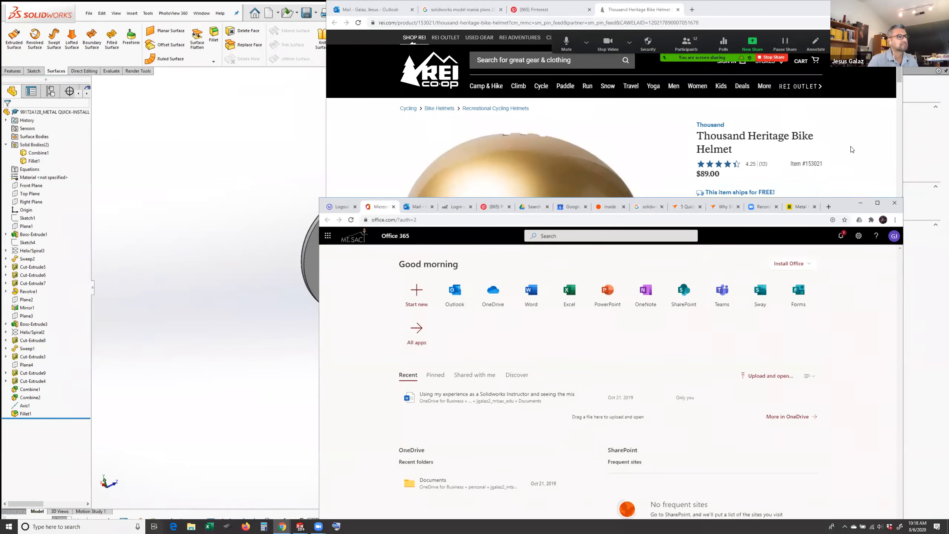
{"action": "left_click", "coordinate": [799, 207]}
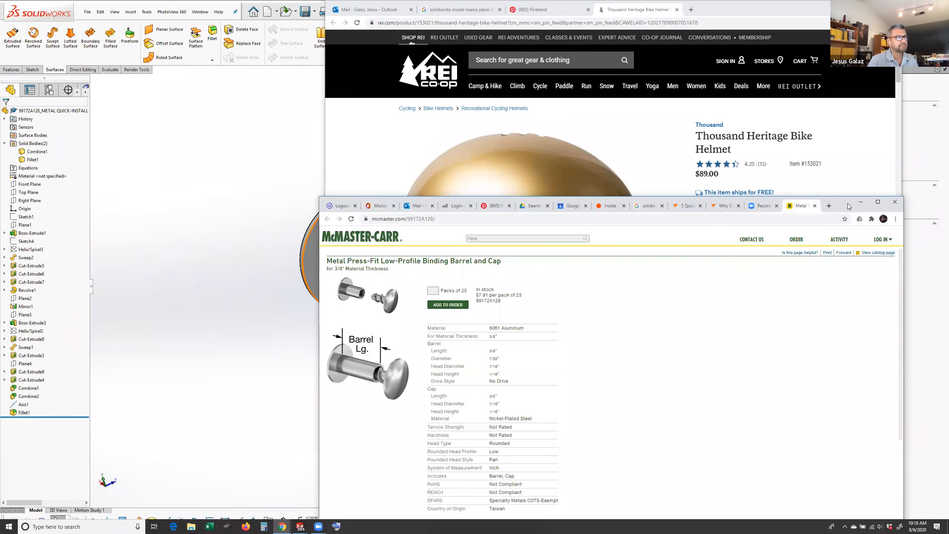
Reposition and enlarge the McMaster-Carr browser window to fit the binding barrel's dimensioned product drawing
{"action": "left_click_drag", "start_coordinate": [841, 202], "coordinate": [719, 50]}
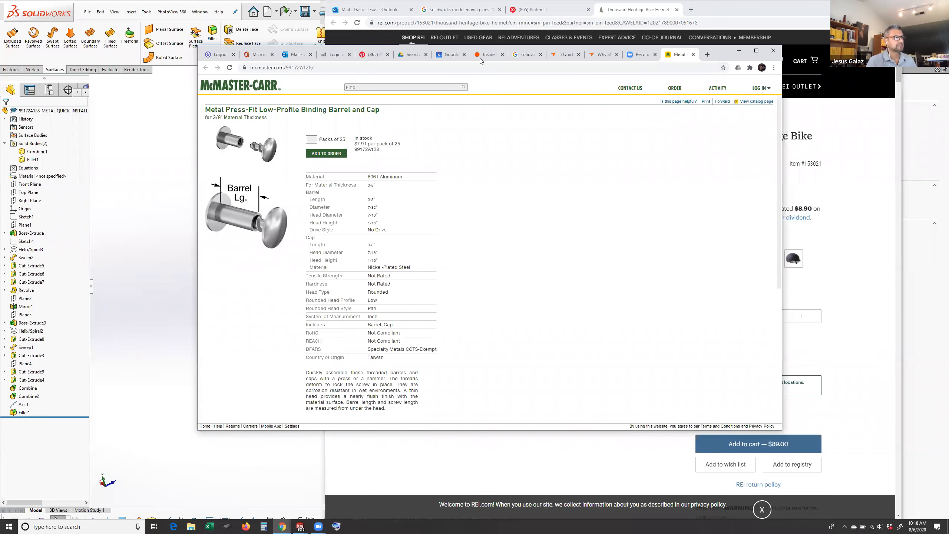
{"action": "left_click_drag", "start_coordinate": [482, 61], "coordinate": [358, 100]}
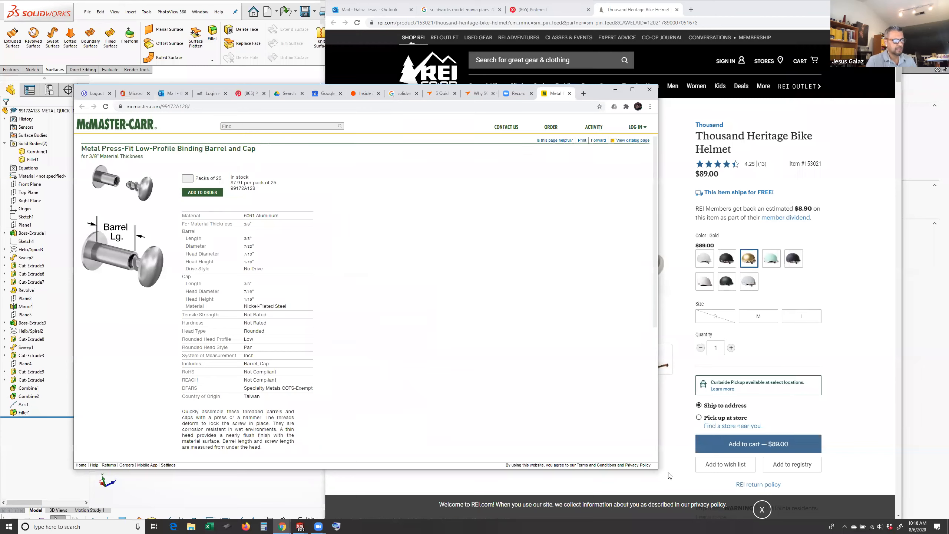
{"action": "mouse_move", "coordinate": [806, 485]}
{"action": "left_mouse_down"}
{"action": "mouse_move", "coordinate": [804, 470]}
{"action": "mouse_move", "coordinate": [884, 519]}
{"action": "left_mouse_up"}
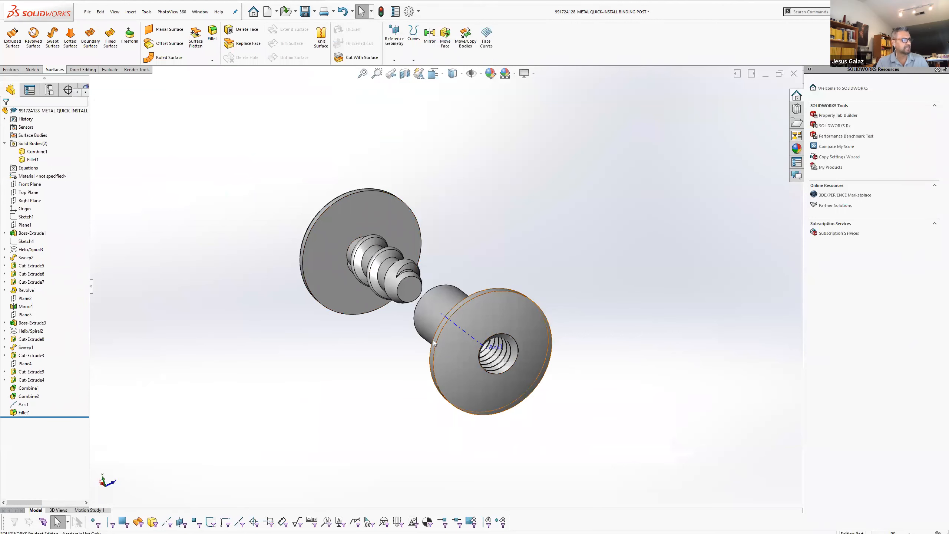
Return to SOLIDWORKS and examine the binding post's threaded cap and barrel from several angles
{"action": "scroll", "coordinate": [388, 303], "scroll_direction": "down", "scroll_amount": 3}
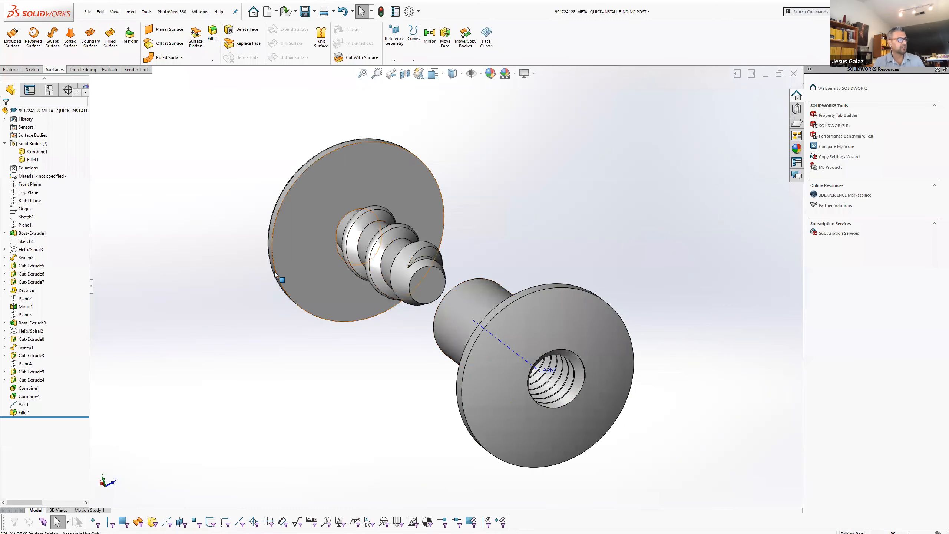
{"action": "scroll", "coordinate": [274, 403], "scroll_direction": "up", "scroll_amount": 1}
{"action": "middle_click_drag", "start_coordinate": [274, 403], "coordinate": [130, 373]}
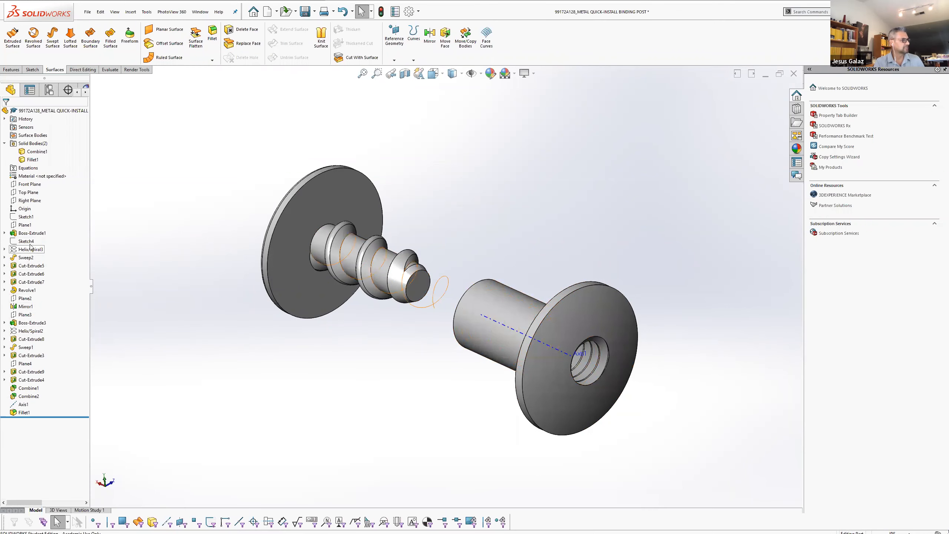
{"action": "middle_click_drag", "start_coordinate": [426, 368], "coordinate": [488, 399]}
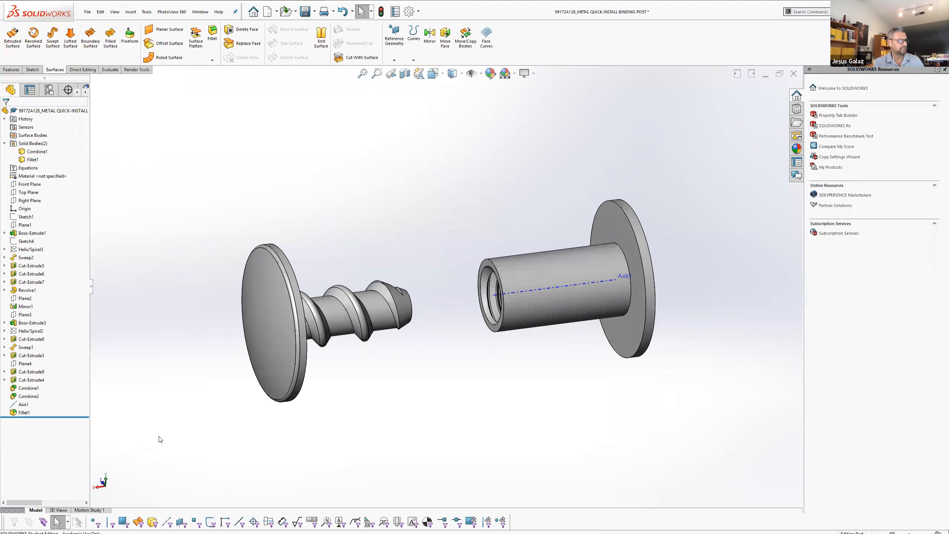
{"action": "scroll", "coordinate": [490, 381], "scroll_direction": "up", "scroll_amount": 4}
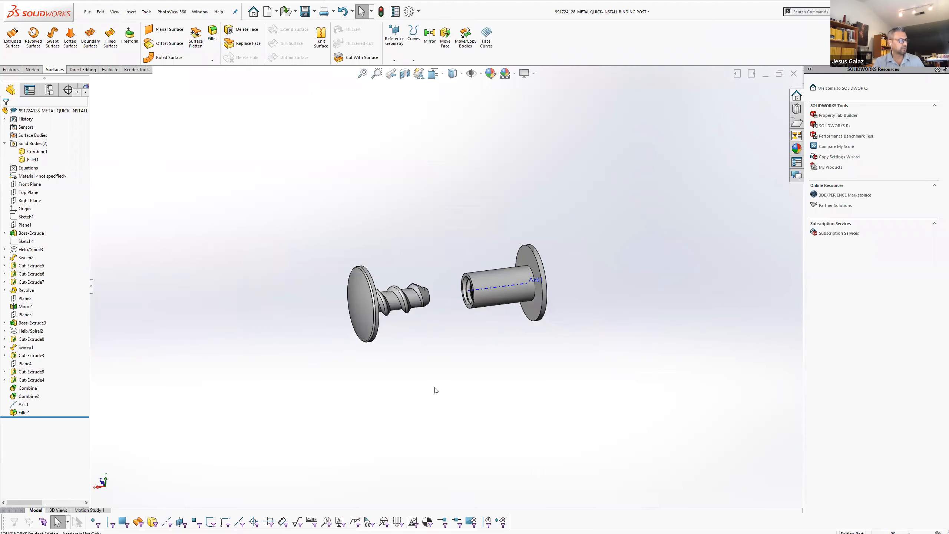
Switch back to the McMaster-Carr page in the browser, open the site's home page and search for rivets
{"action": "key", "text": "super+Tab"}
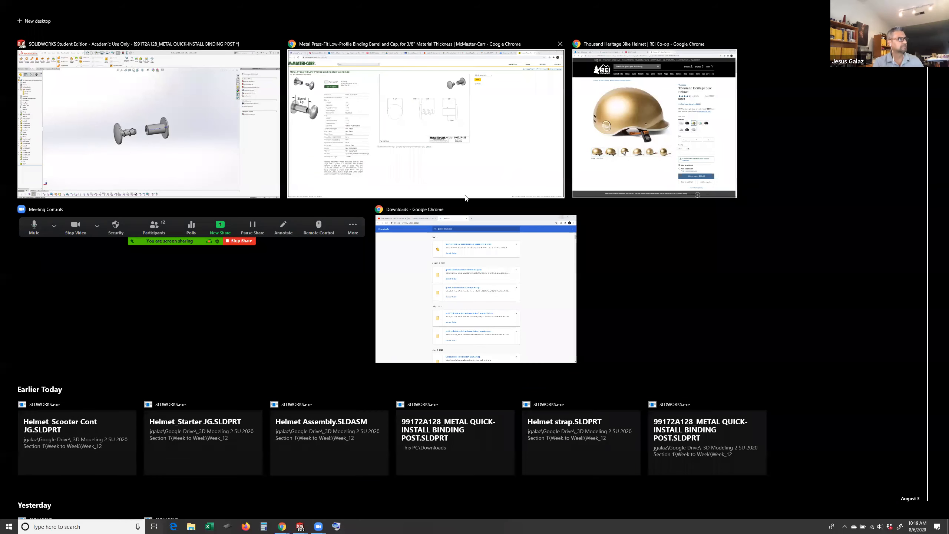
{"action": "left_click", "coordinate": [515, 149]}
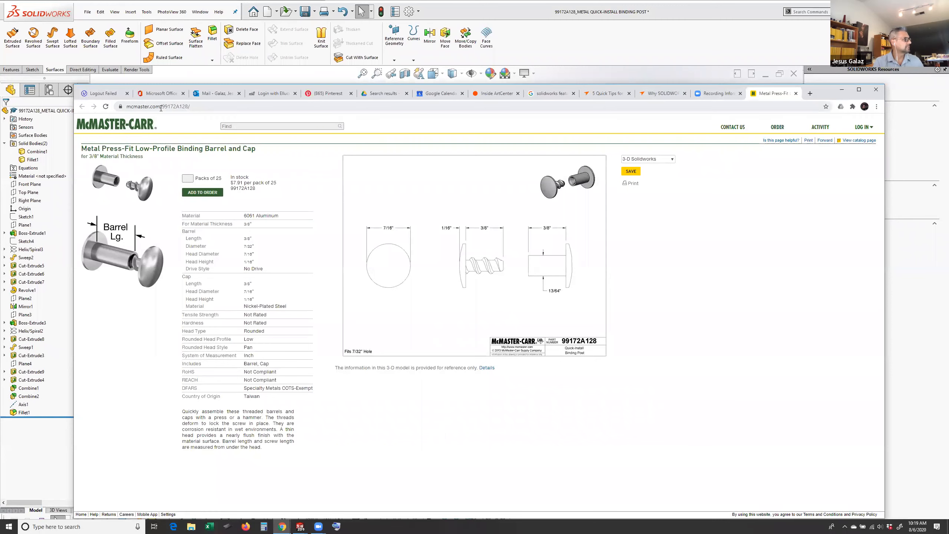
{"action": "left_click", "coordinate": [119, 122]}
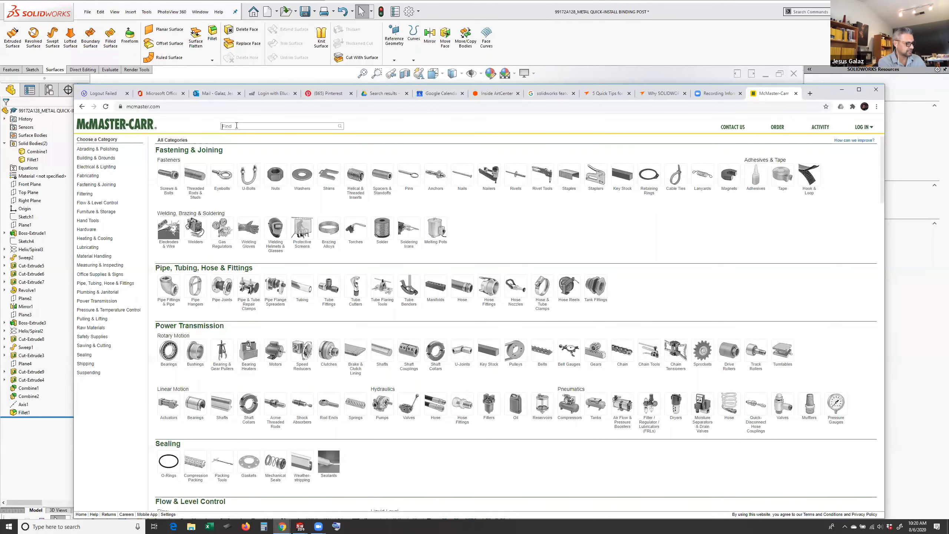
{"action": "type", "text": "v"}
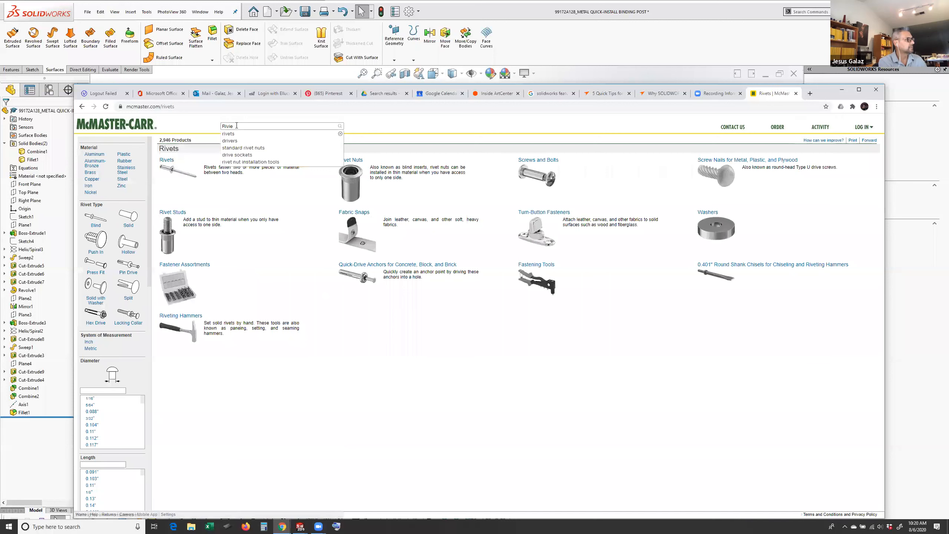
Search McMaster-Carr for rivets and open the Screws and Bolts category
{"action": "type", "text": "et"}
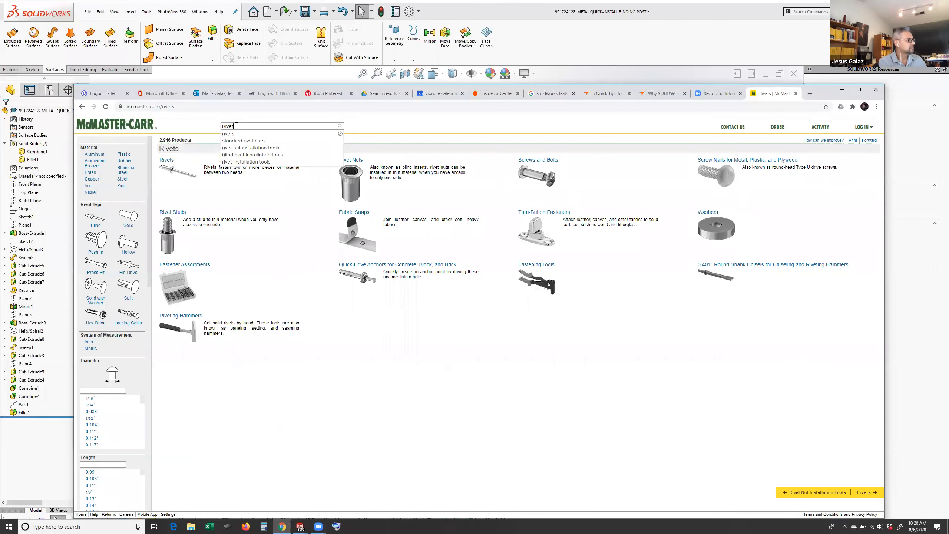
{"action": "left_click", "coordinate": [233, 134]}
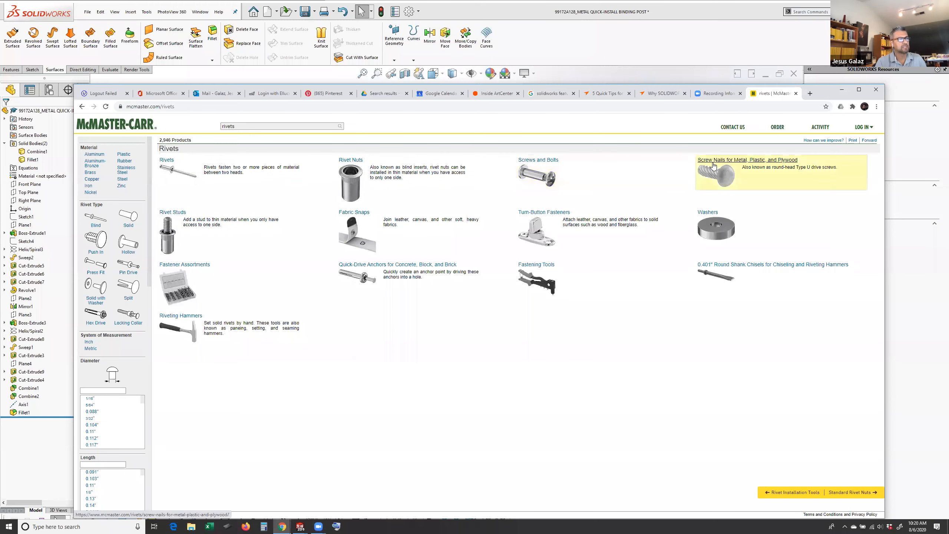
{"action": "left_click", "coordinate": [536, 163]}
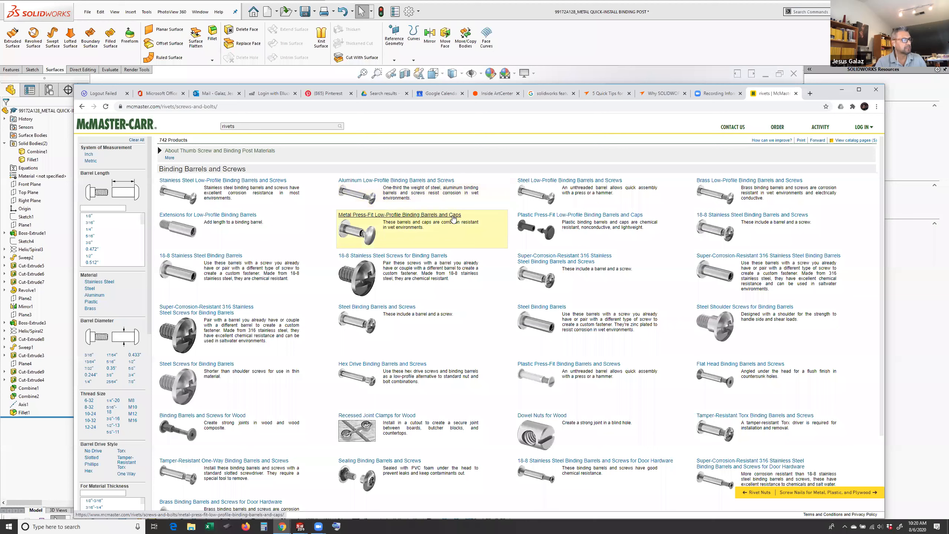
Open the product page for Metal Press-Fit Low-Profile Binding Barrel and Cap 99172A128 and look through its CAD download formats
{"action": "left_click", "coordinate": [395, 216]}
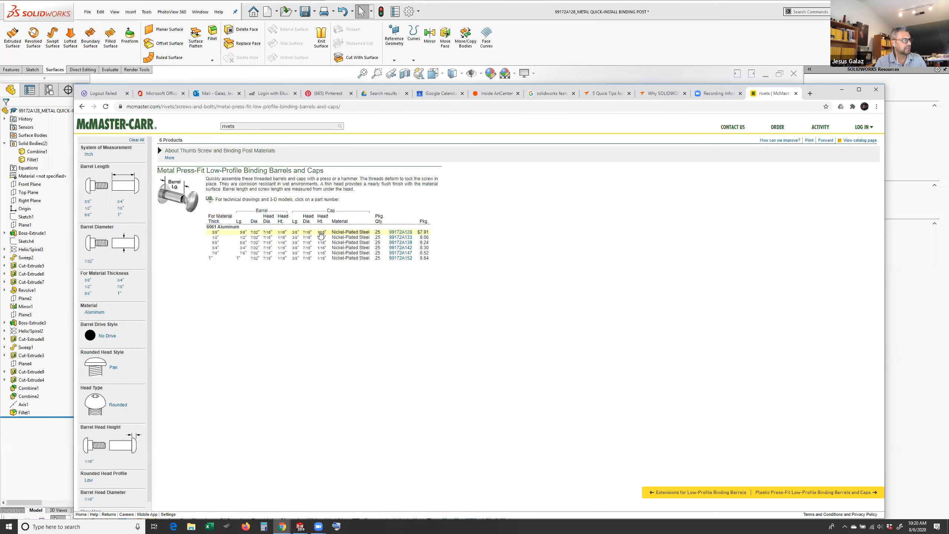
{"action": "left_click", "coordinate": [398, 232]}
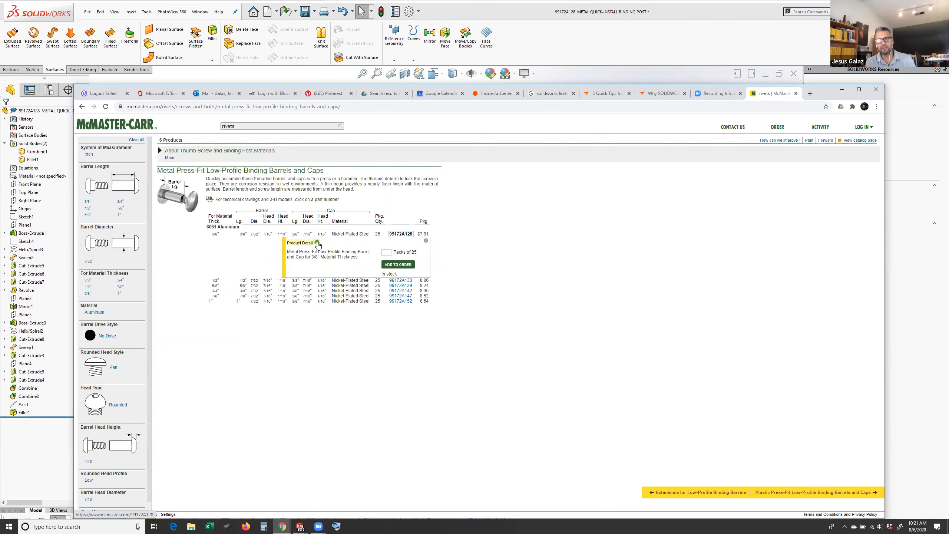
{"action": "left_click", "coordinate": [295, 243]}
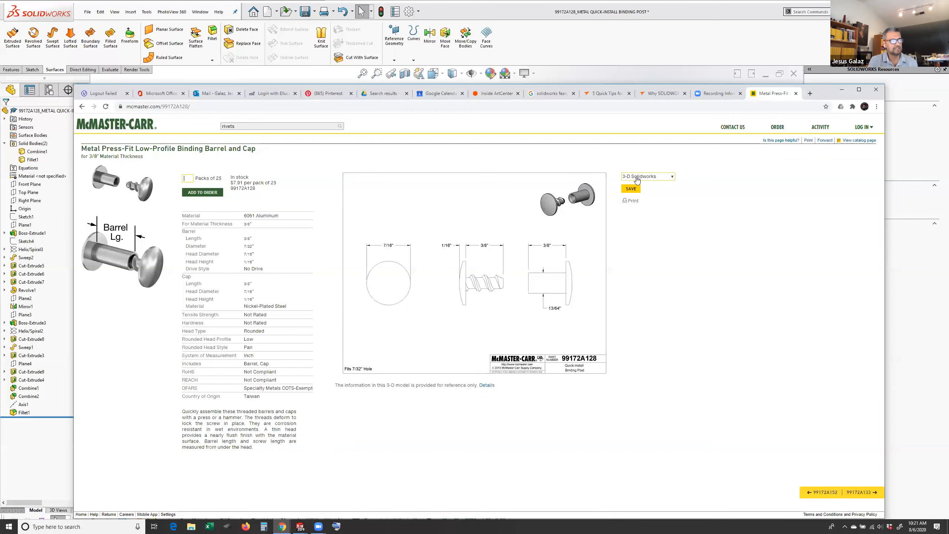
{"action": "left_click", "coordinate": [671, 176]}
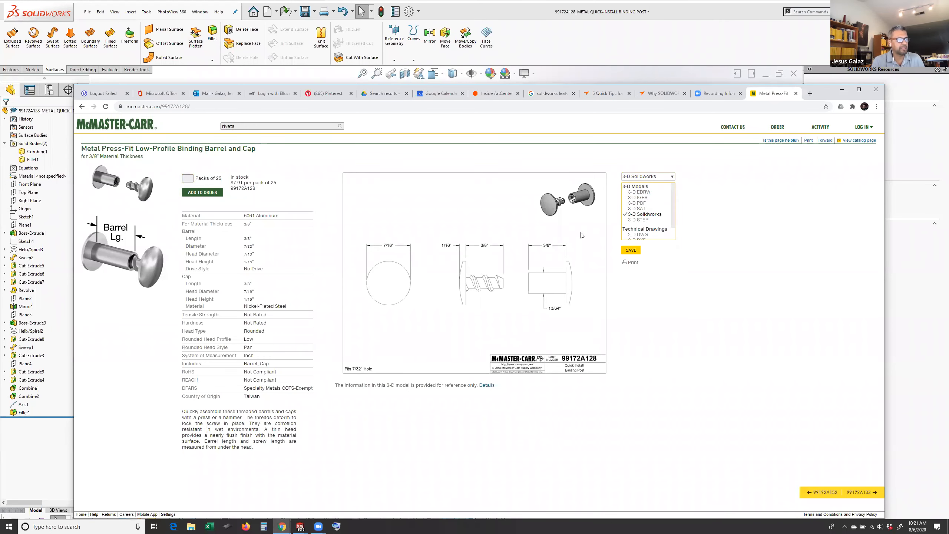
{"action": "scroll", "coordinate": [672, 226], "scroll_direction": "down", "scroll_amount": 1}
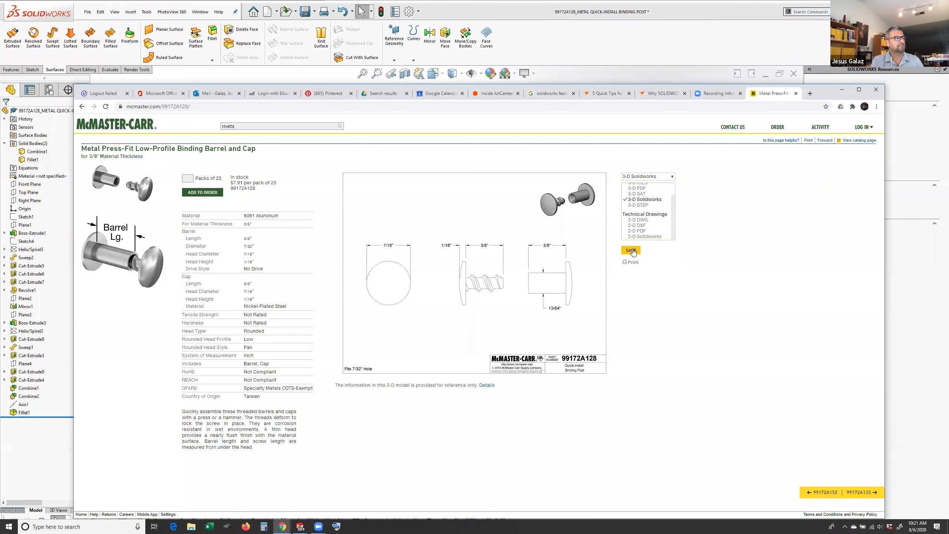
Move the browser window lower, return to SOLIDWORKS and examine the binding post's cap and threaded barrel from several angles
{"action": "left_click_drag", "start_coordinate": [820, 93], "coordinate": [844, 216]}
{"action": "left_click", "coordinate": [673, 173]}
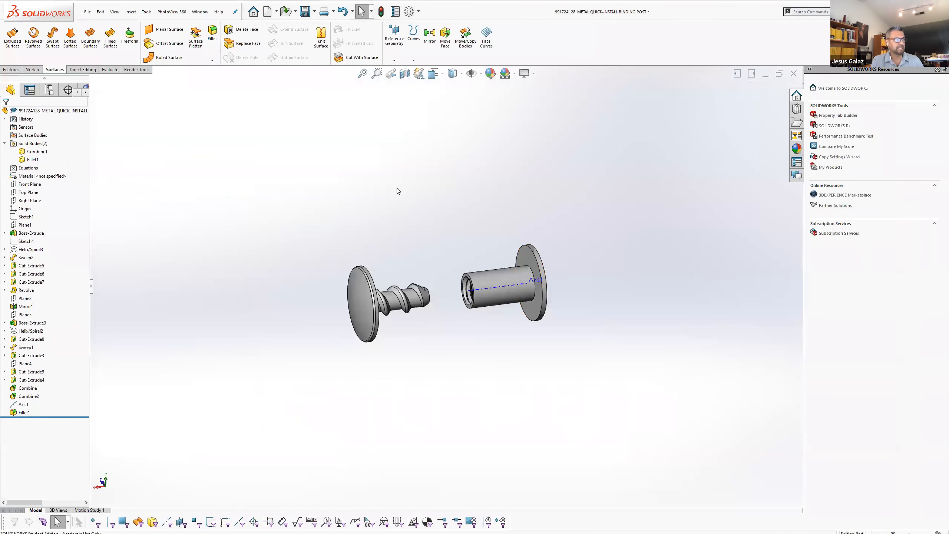
{"action": "middle_click_drag", "start_coordinate": [485, 287], "coordinate": [418, 235]}
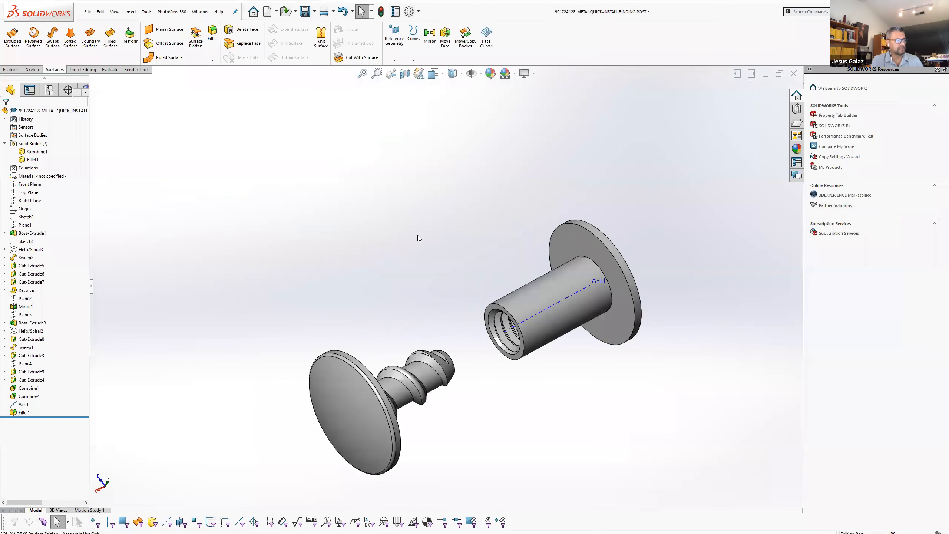
{"action": "scroll", "coordinate": [487, 376], "scroll_direction": "down", "scroll_amount": 3}
{"action": "mouse_move", "coordinate": [487, 377]}
{"action": "middle_mouse_down"}
{"action": "mouse_move", "coordinate": [585, 259]}
{"action": "mouse_move", "coordinate": [680, 216]}
{"action": "mouse_move", "coordinate": [717, 278]}
{"action": "mouse_move", "coordinate": [464, 354]}
{"action": "mouse_move", "coordinate": [496, 381]}
{"action": "middle_mouse_up"}
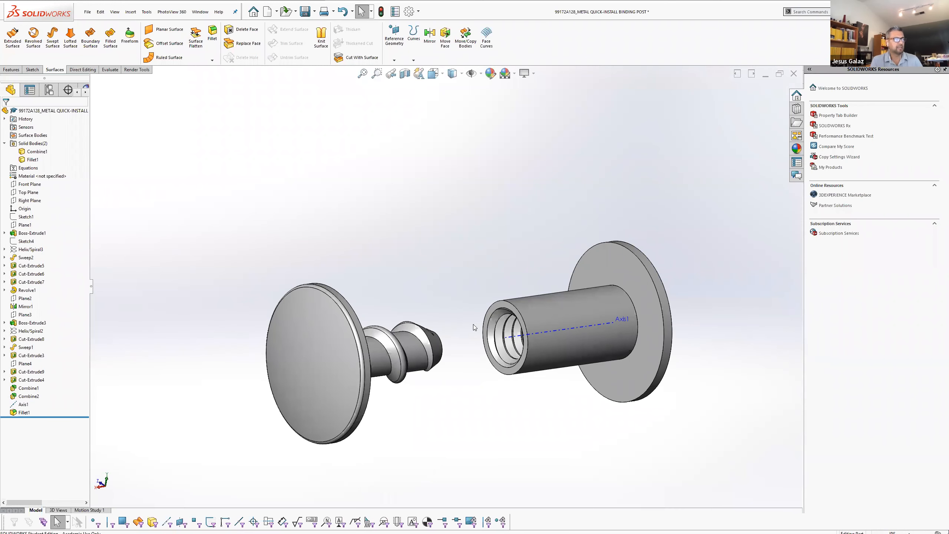
{"action": "scroll", "coordinate": [435, 319], "scroll_direction": "up", "scroll_amount": 3}
{"action": "scroll", "coordinate": [436, 318], "scroll_direction": "down", "scroll_amount": 3}
{"action": "middle_click_drag", "start_coordinate": [490, 306], "coordinate": [425, 322]}
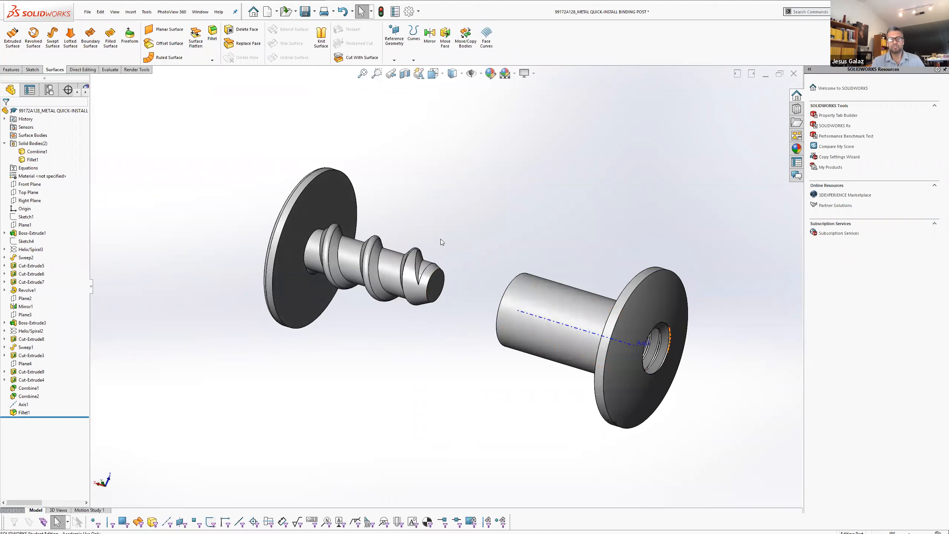
{"action": "scroll", "coordinate": [445, 231], "scroll_direction": "up", "scroll_amount": 4}
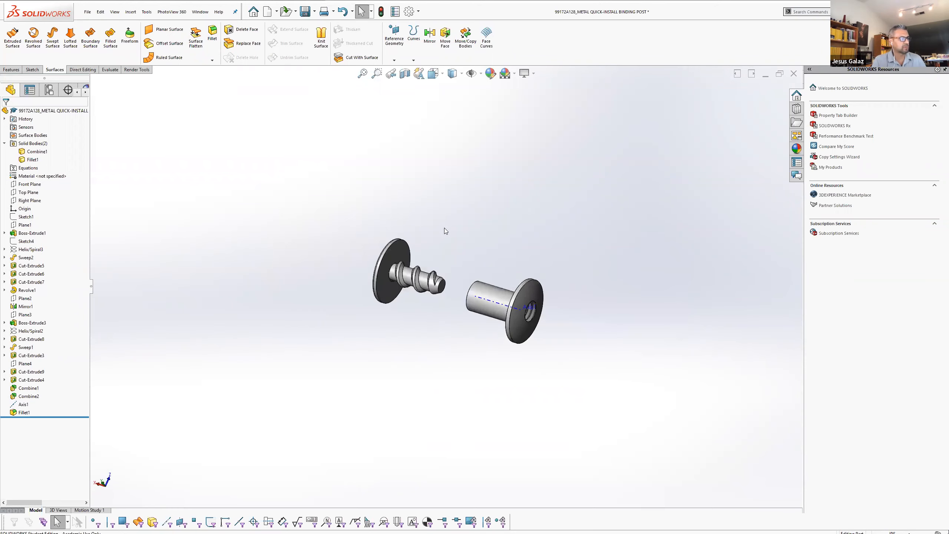
{"action": "scroll", "coordinate": [462, 279], "scroll_direction": "down", "scroll_amount": 5}
{"action": "middle_click_drag", "start_coordinate": [462, 279], "coordinate": [534, 273]}
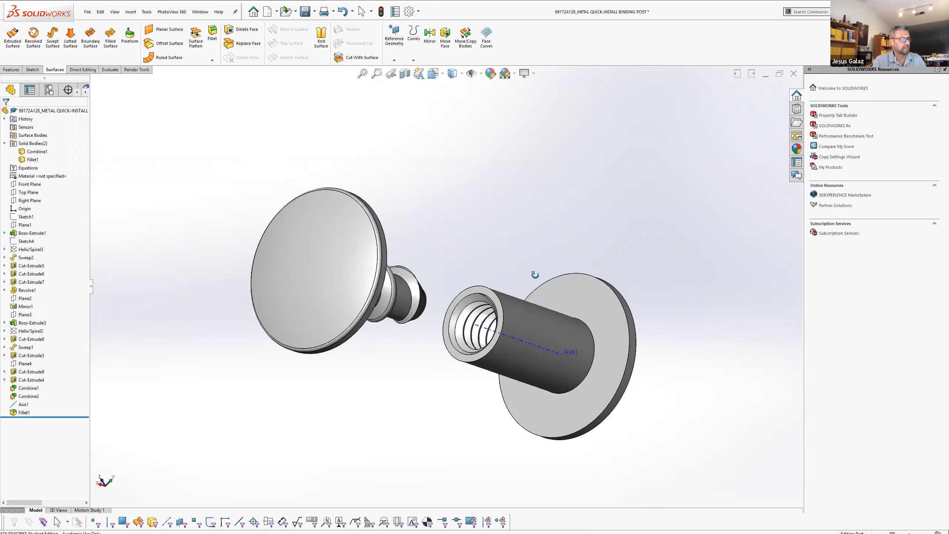
{"action": "scroll", "coordinate": [535, 276], "scroll_direction": "down", "scroll_amount": 2}
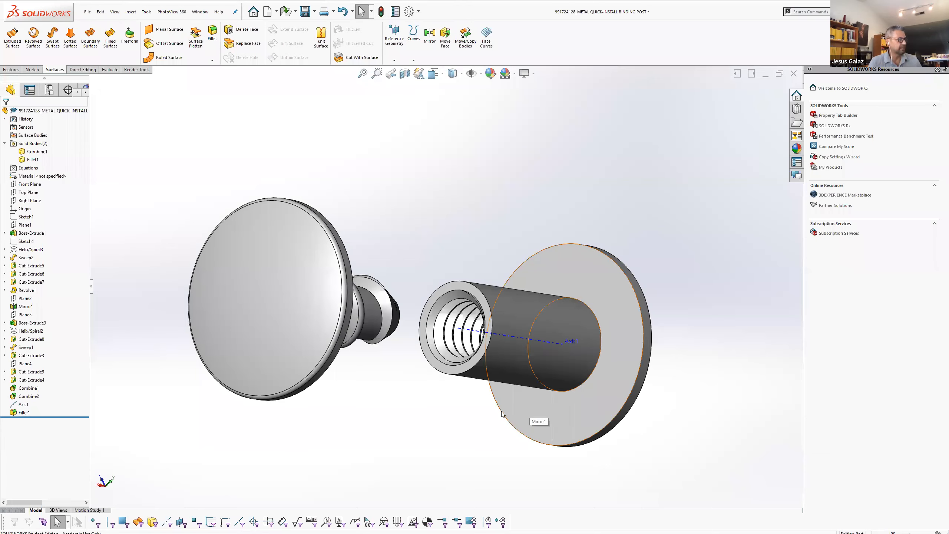
Switch to the McMaster-Carr page in the browser, go back to the Binding Barrels and Screws category and browse its product types
{"action": "key", "text": "super+Tab"}
{"action": "left_click", "coordinate": [472, 164]}
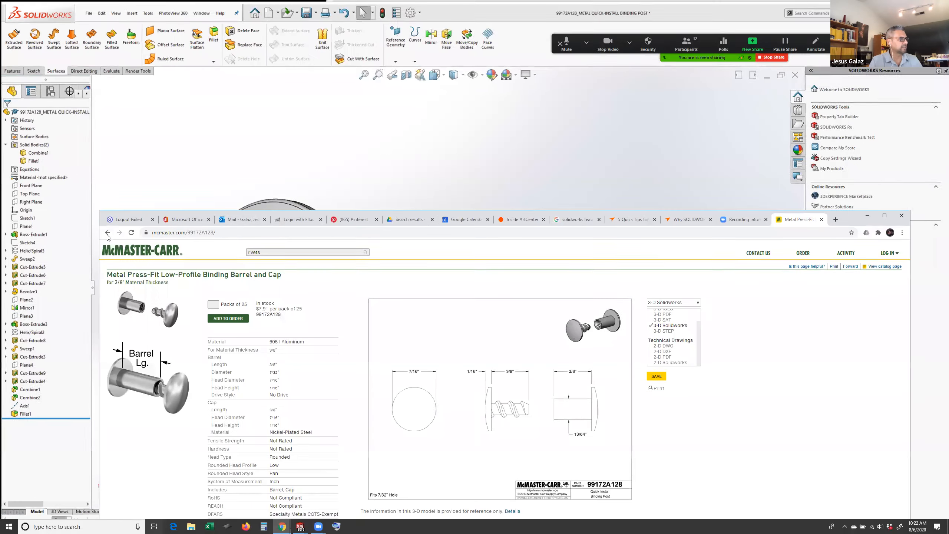
{"action": "left_click", "coordinate": [107, 231]}
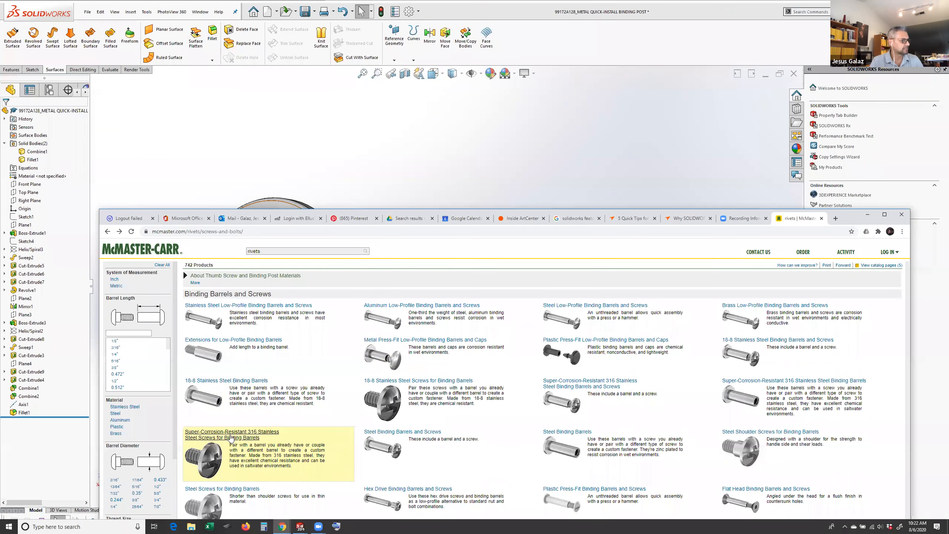
{"action": "scroll", "coordinate": [243, 411], "scroll_direction": "down", "scroll_amount": 3}
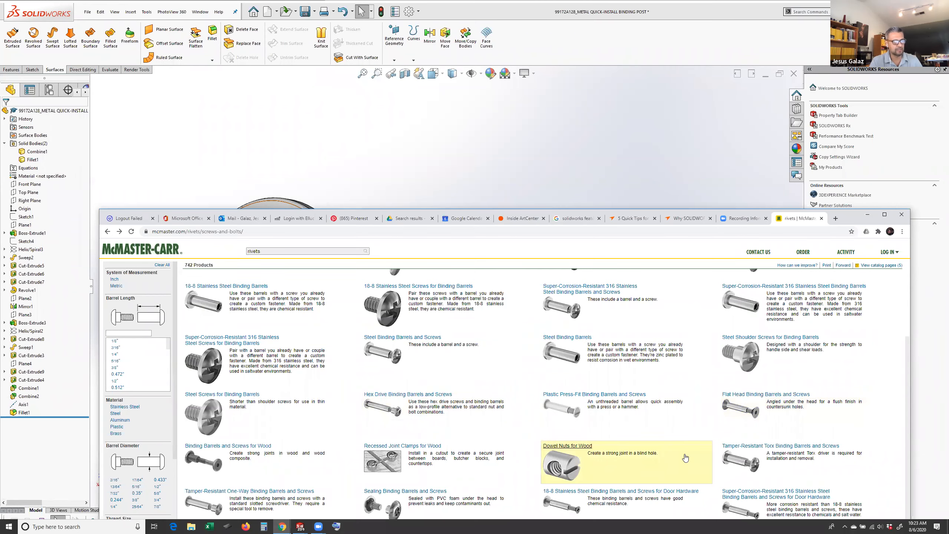
{"action": "scroll", "coordinate": [687, 458], "scroll_direction": "up", "scroll_amount": 3}
{"action": "scroll", "coordinate": [860, 255], "scroll_direction": "down", "scroll_amount": 3}
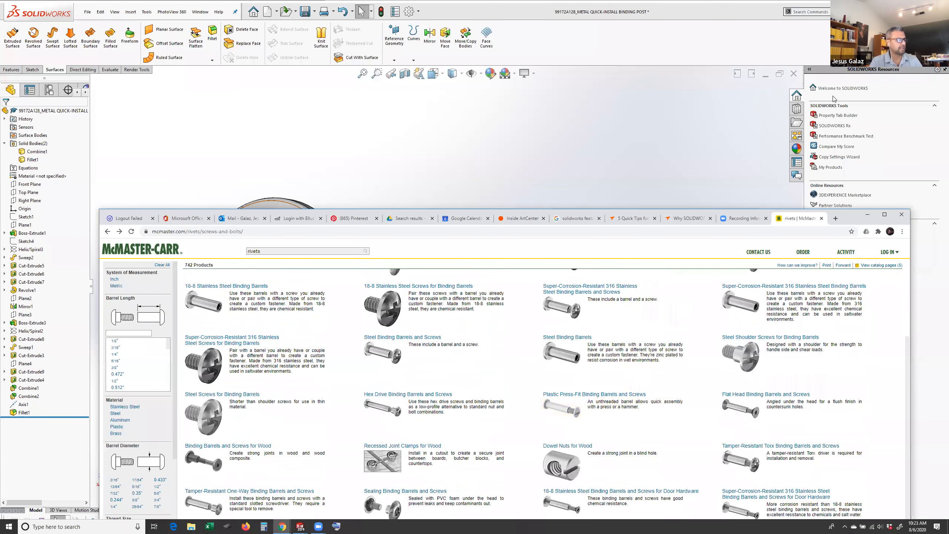
{"action": "left_click_drag", "start_coordinate": [853, 219], "coordinate": [834, 98]}
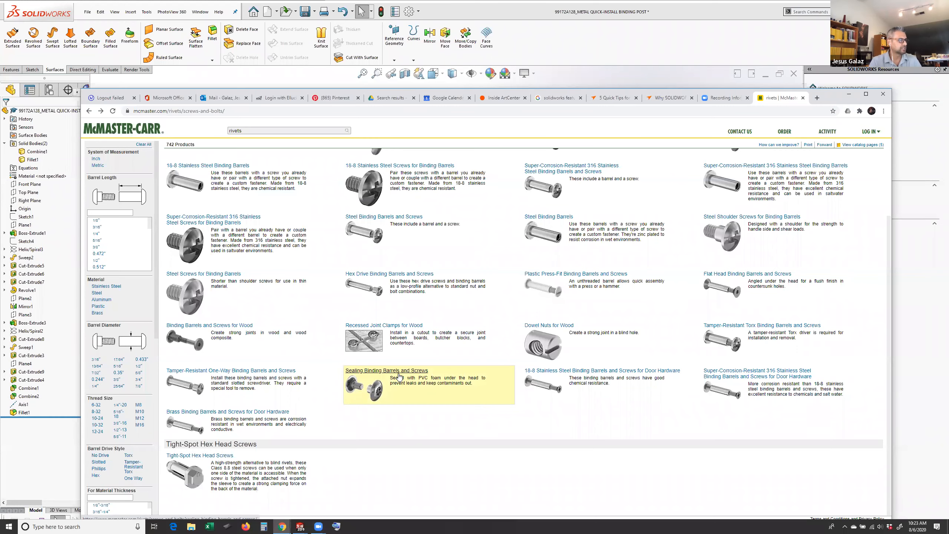
Open the product detail page of part 90216A358 under Sealing Binding Barrels and Screws
{"action": "left_click", "coordinate": [384, 375]}
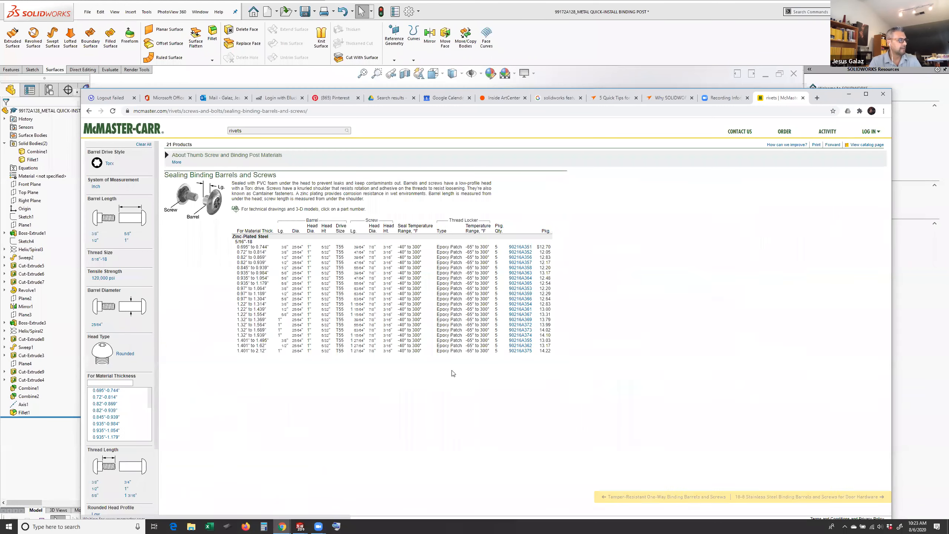
{"action": "left_click", "coordinate": [519, 270]}
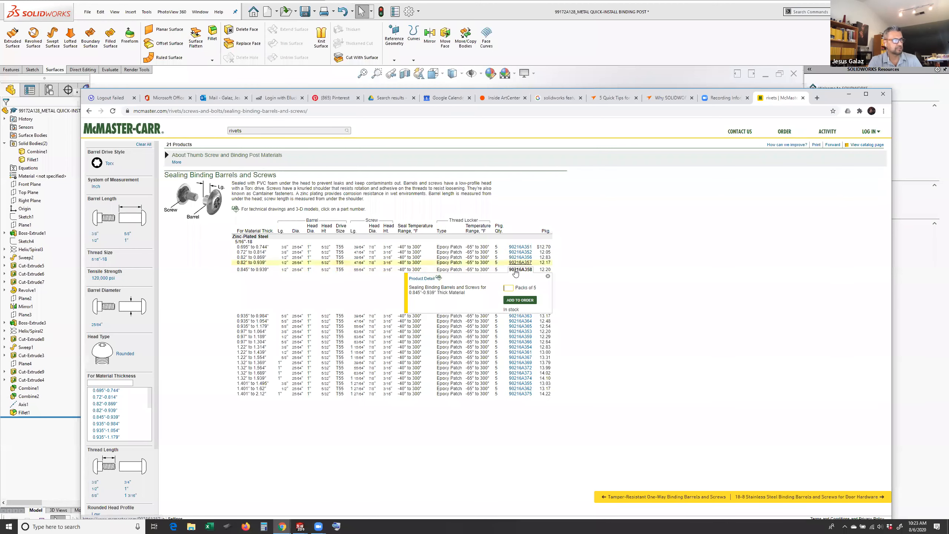
{"action": "left_click", "coordinate": [424, 279]}
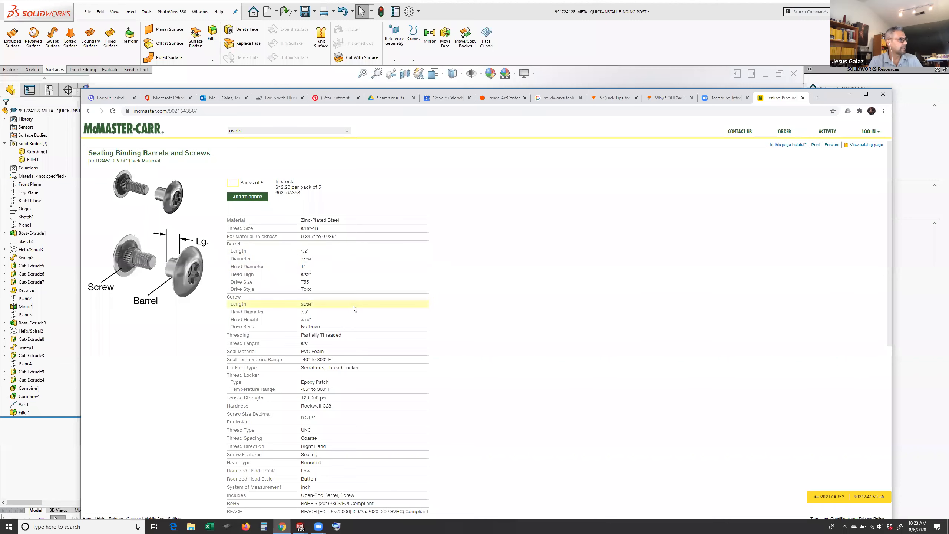
Download the 3-D Solidworks model of the 90216A358 sealing binding post and open the downloaded file in SOLIDWORKS
{"action": "scroll", "coordinate": [351, 305], "scroll_direction": "down", "scroll_amount": 8}
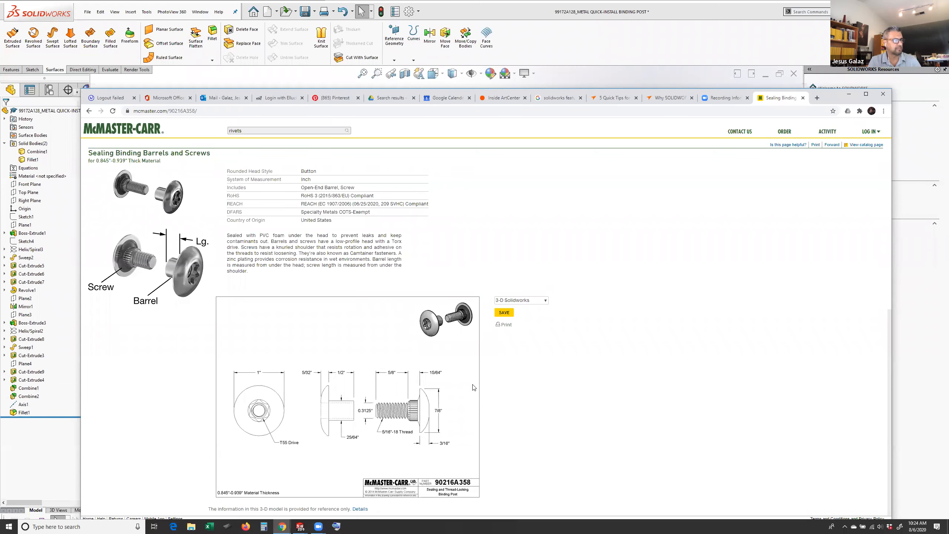
{"action": "left_click", "coordinate": [504, 312]}
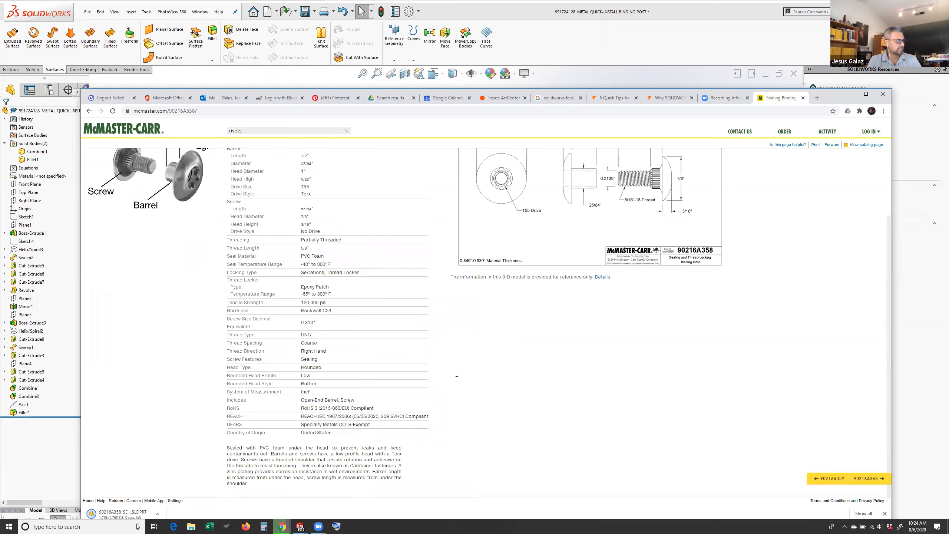
{"action": "left_click", "coordinate": [125, 514]}
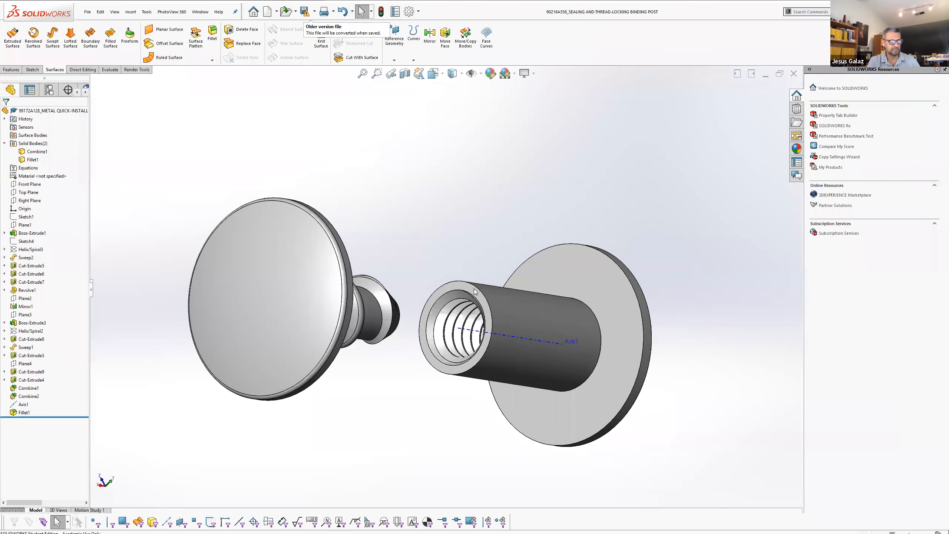
Examine the sealing binding post's Torx drive socket, knurled shoulder and threads up close and from several angles
{"action": "middle_click_drag", "start_coordinate": [515, 383], "coordinate": [679, 408]}
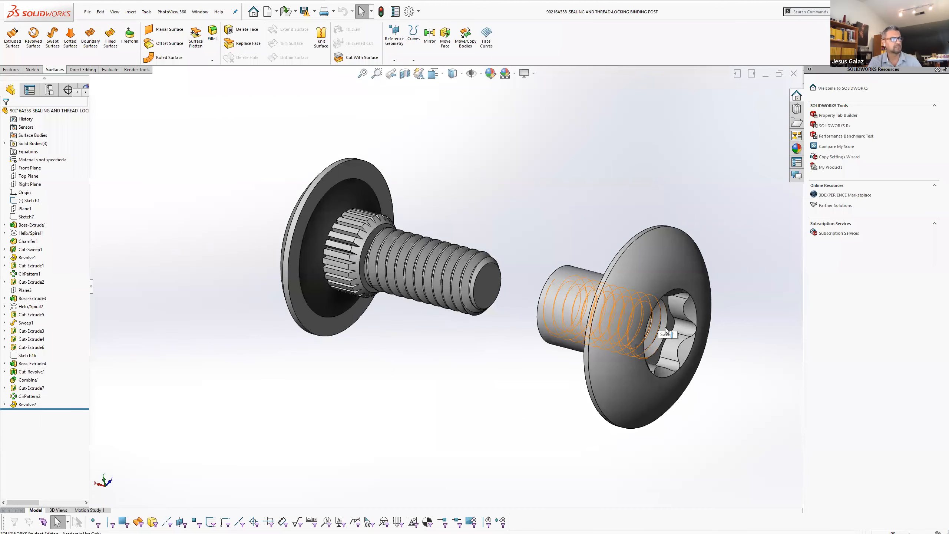
{"action": "scroll", "coordinate": [663, 352], "scroll_direction": "down", "scroll_amount": 1}
{"action": "scroll", "coordinate": [586, 283], "scroll_direction": "up", "scroll_amount": 4}
{"action": "scroll", "coordinate": [486, 301], "scroll_direction": "down", "scroll_amount": 3}
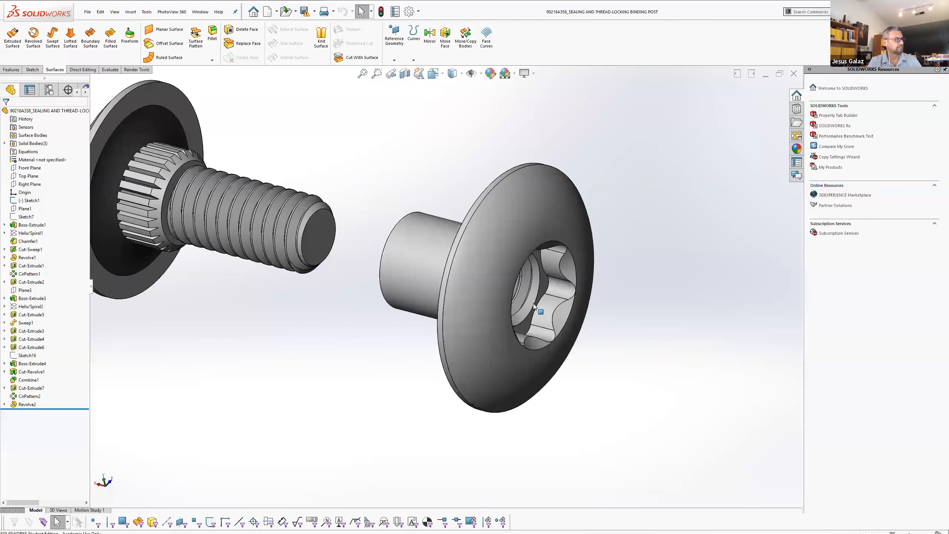
{"action": "scroll", "coordinate": [533, 303], "scroll_direction": "up", "scroll_amount": 1}
{"action": "middle_click_drag", "start_coordinate": [533, 304], "coordinate": [365, 295]}
{"action": "scroll", "coordinate": [468, 214], "scroll_direction": "down", "scroll_amount": 5}
{"action": "scroll", "coordinate": [468, 214], "scroll_direction": "down", "scroll_amount": 1}
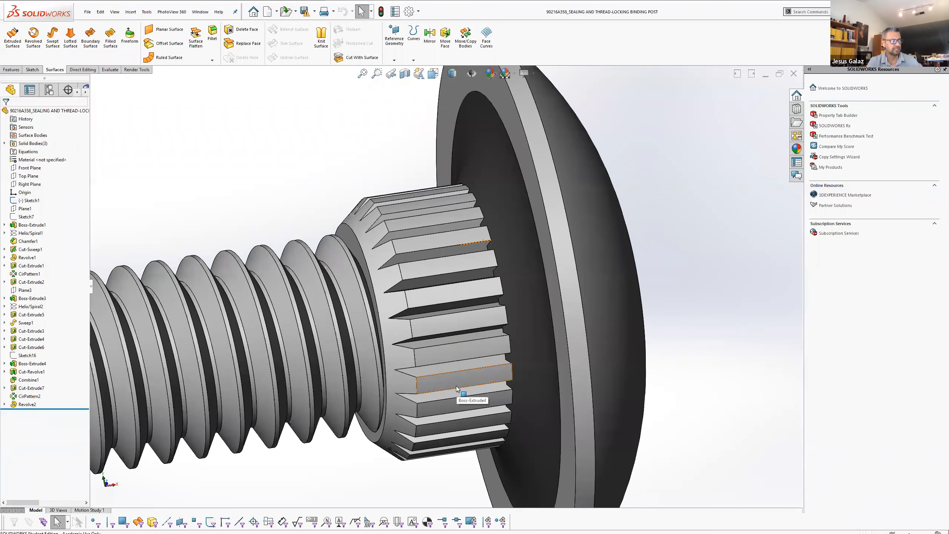
{"action": "scroll", "coordinate": [457, 387], "scroll_direction": "up", "scroll_amount": 6}
{"action": "middle_click_drag", "start_coordinate": [388, 383], "coordinate": [441, 458]}
{"action": "scroll", "coordinate": [395, 258], "scroll_direction": "down", "scroll_amount": 2}
{"action": "scroll", "coordinate": [499, 267], "scroll_direction": "down", "scroll_amount": 1}
{"action": "middle_click", "coordinate": [513, 264]}
{"action": "middle_click_drag", "start_coordinate": [513, 264], "coordinate": [561, 186]}
{"action": "scroll", "coordinate": [563, 189], "scroll_direction": "up", "scroll_amount": 2}
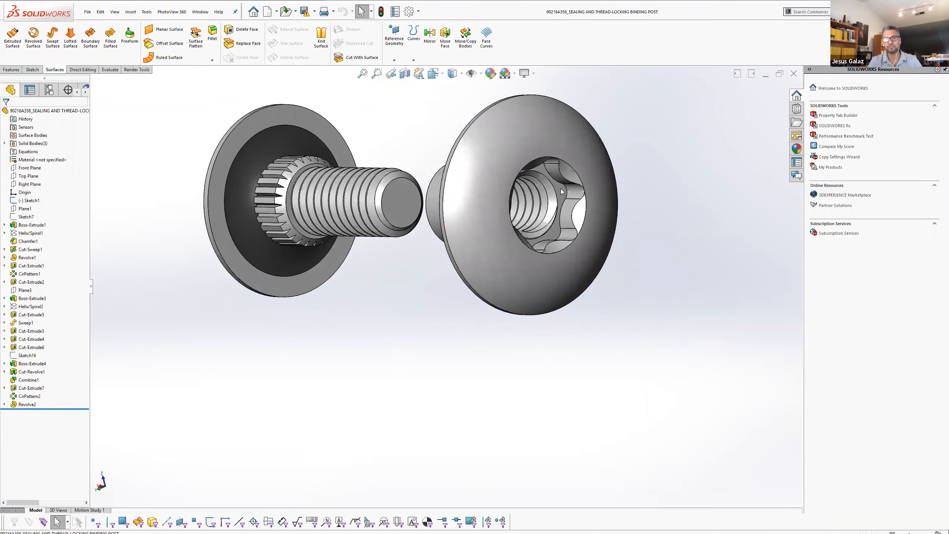
{"action": "scroll", "coordinate": [468, 239], "scroll_direction": "up", "scroll_amount": 2}
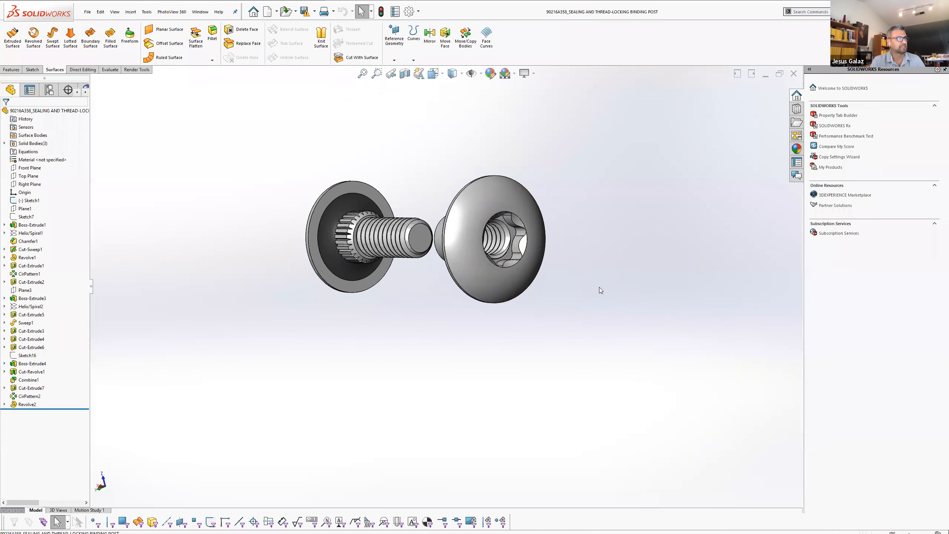
{"action": "scroll", "coordinate": [600, 287], "scroll_direction": "up", "scroll_amount": 3}
{"action": "scroll", "coordinate": [357, 186], "scroll_direction": "down", "scroll_amount": 2}
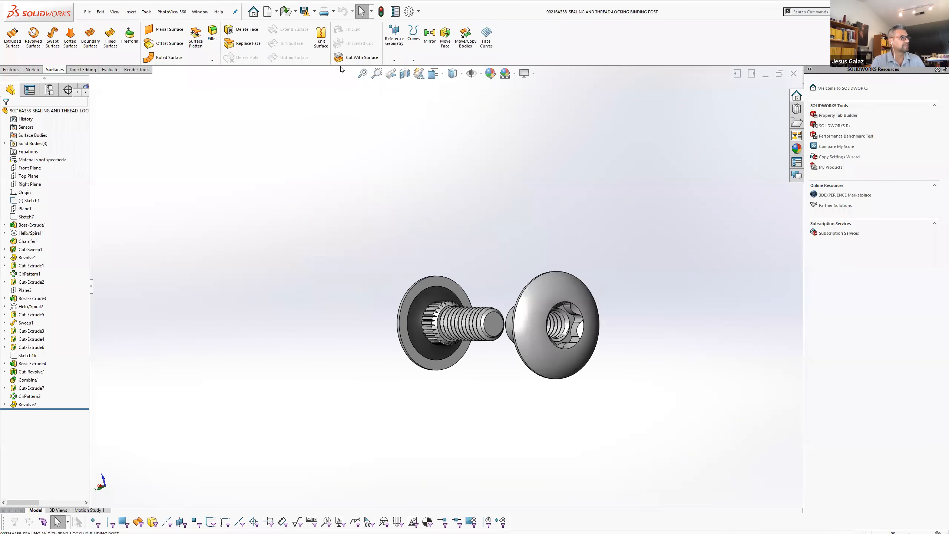
Switch to the Helmet Assembly document and view the helmet from its underside
{"action": "left_click", "coordinate": [200, 11]}
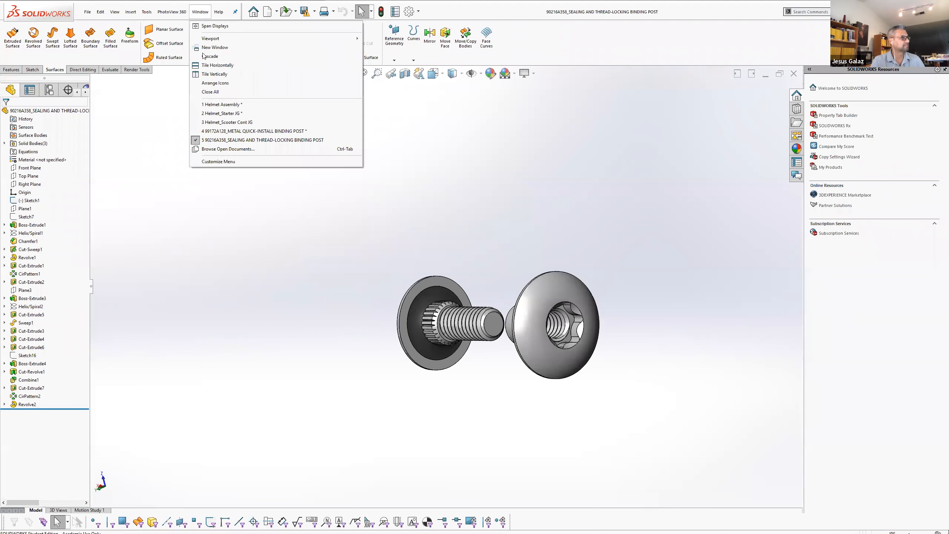
{"action": "left_click", "coordinate": [222, 104]}
{"action": "scroll", "coordinate": [459, 318], "scroll_direction": "up", "scroll_amount": 5}
{"action": "middle_click_drag", "start_coordinate": [461, 314], "coordinate": [460, 216]}
{"action": "scroll", "coordinate": [490, 370], "scroll_direction": "up", "scroll_amount": 3}
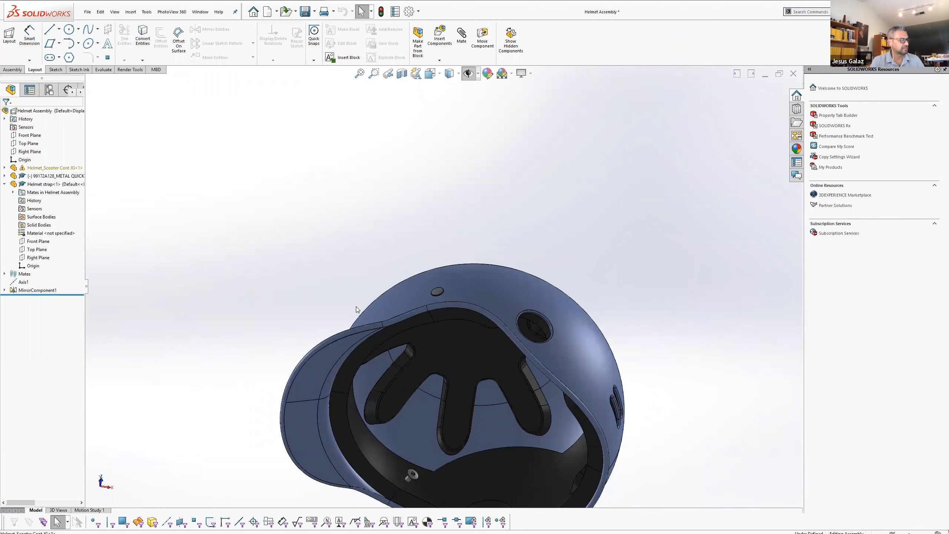
{"action": "scroll", "coordinate": [357, 309], "scroll_direction": "up", "scroll_amount": 3}
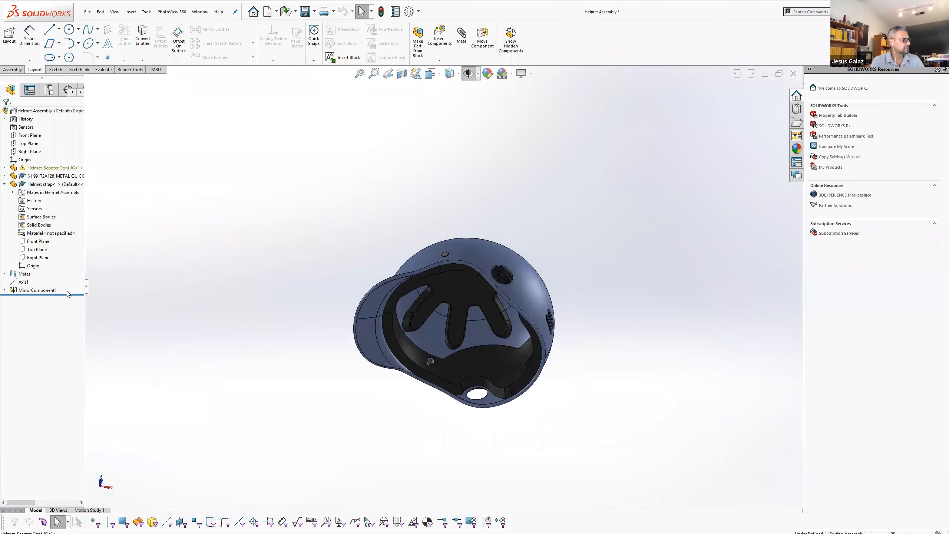
Hide the 99172A128 quick-install binding post component in the Helmet Assembly
{"action": "mouse_move", "coordinate": [72, 295]}
{"action": "left_mouse_down"}
{"action": "mouse_move", "coordinate": [67, 280]}
{"action": "mouse_move", "coordinate": [68, 297]}
{"action": "left_mouse_up"}
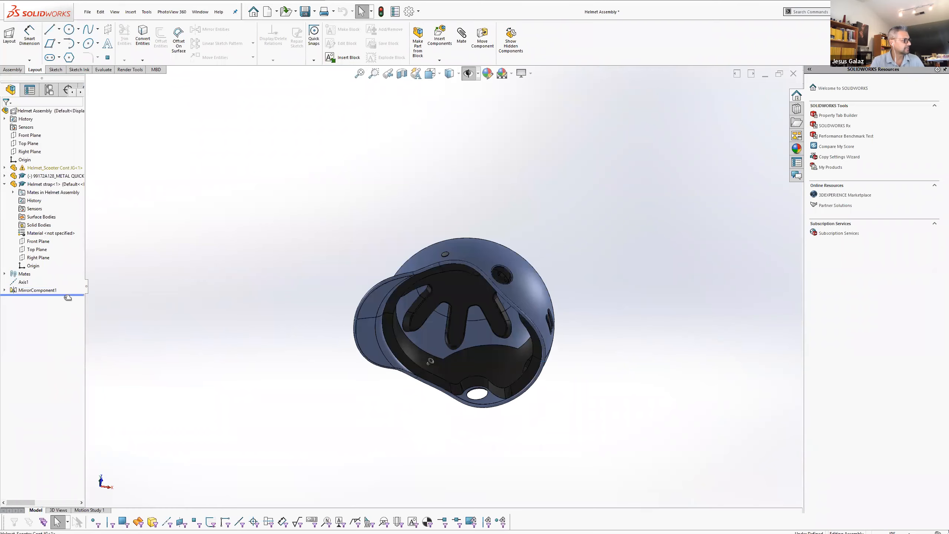
{"action": "right_click", "coordinate": [24, 176]}
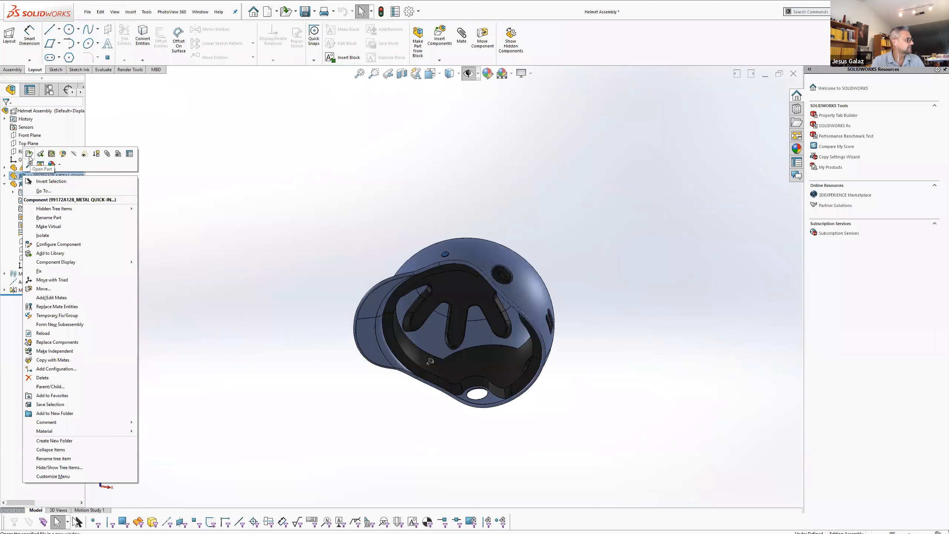
{"action": "left_click", "coordinate": [74, 154]}
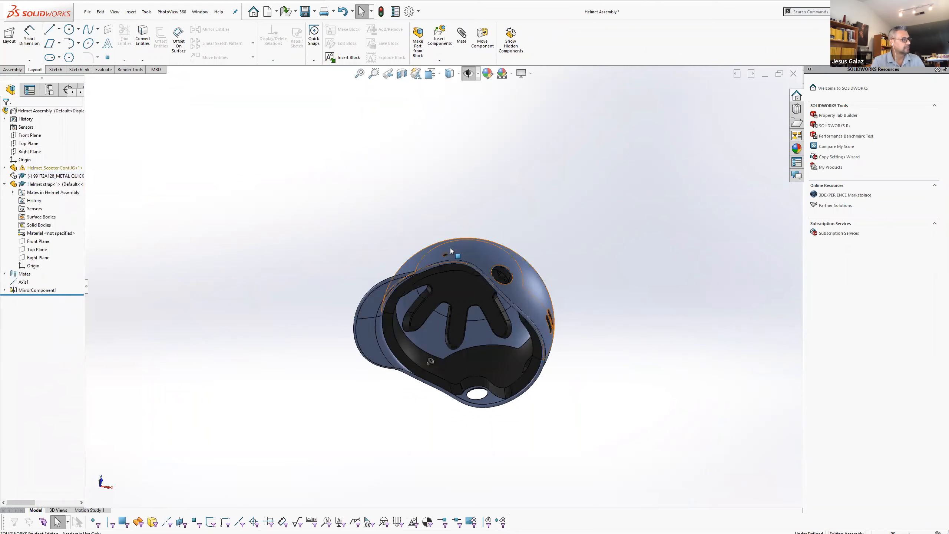
Select the inner face of the small helmet hole above the visor and look up the reference axis command for it
{"action": "scroll", "coordinate": [452, 251], "scroll_direction": "down", "scroll_amount": 6}
{"action": "middle_click", "coordinate": [437, 312]}
{"action": "middle_click_drag", "start_coordinate": [437, 311], "coordinate": [389, 378]}
{"action": "scroll", "coordinate": [493, 265], "scroll_direction": "down", "scroll_amount": 3}
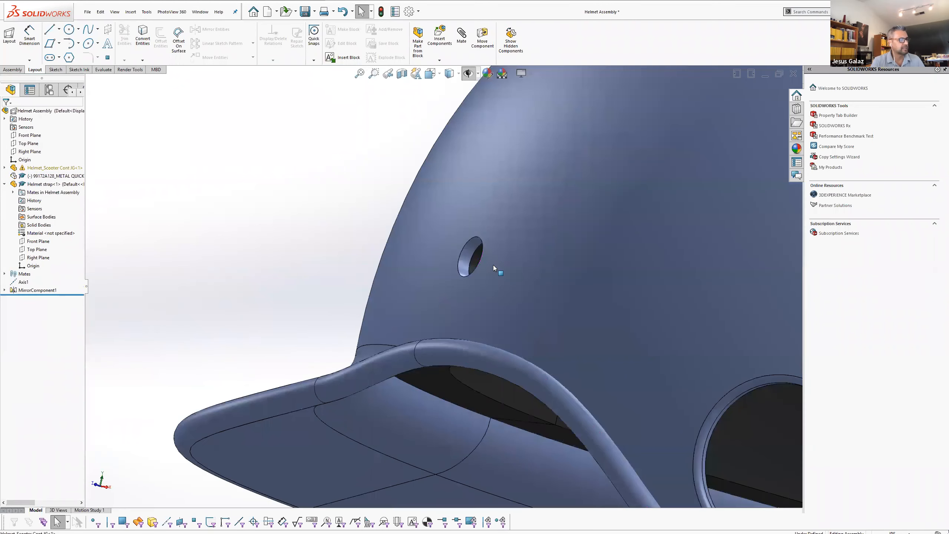
{"action": "scroll", "coordinate": [451, 257], "scroll_direction": "down", "scroll_amount": 3}
{"action": "left_click", "coordinate": [459, 250]}
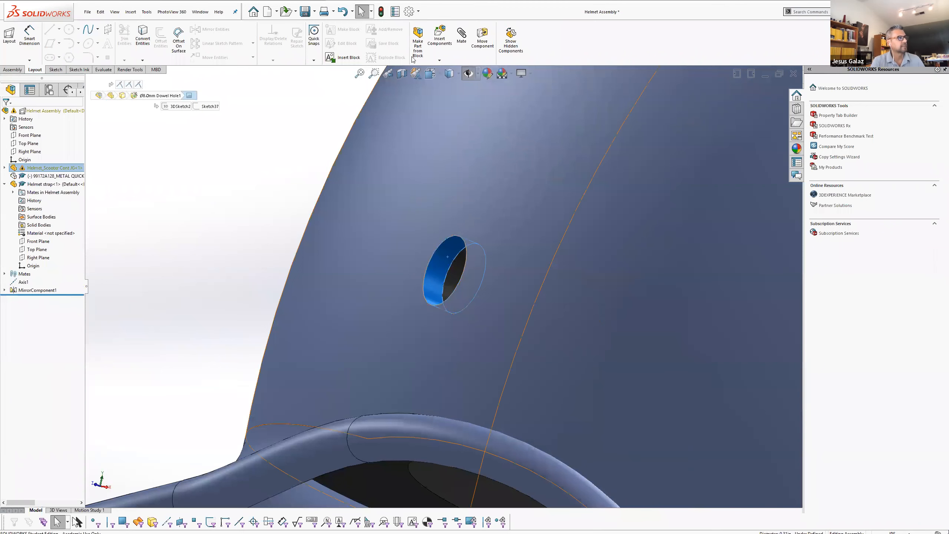
{"action": "left_click", "coordinate": [13, 70]}
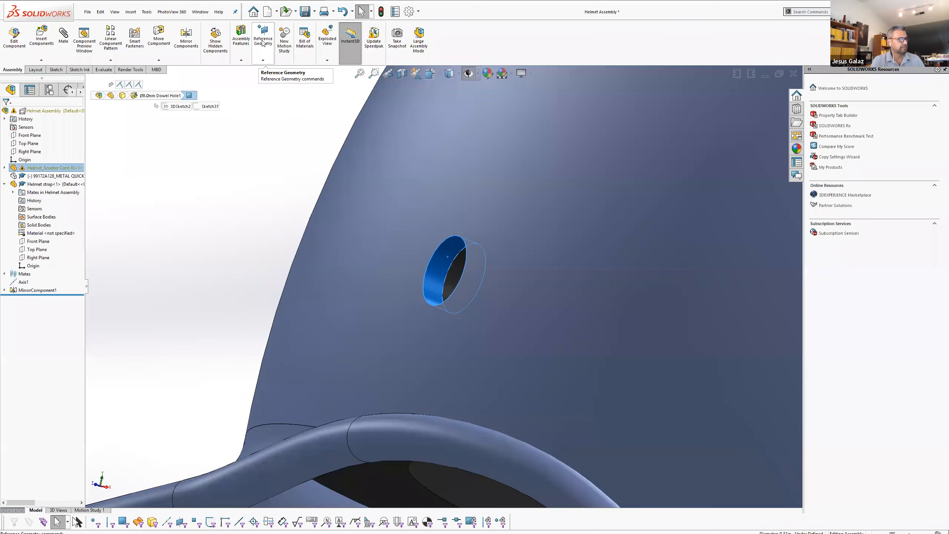
{"action": "left_click", "coordinate": [264, 61]}
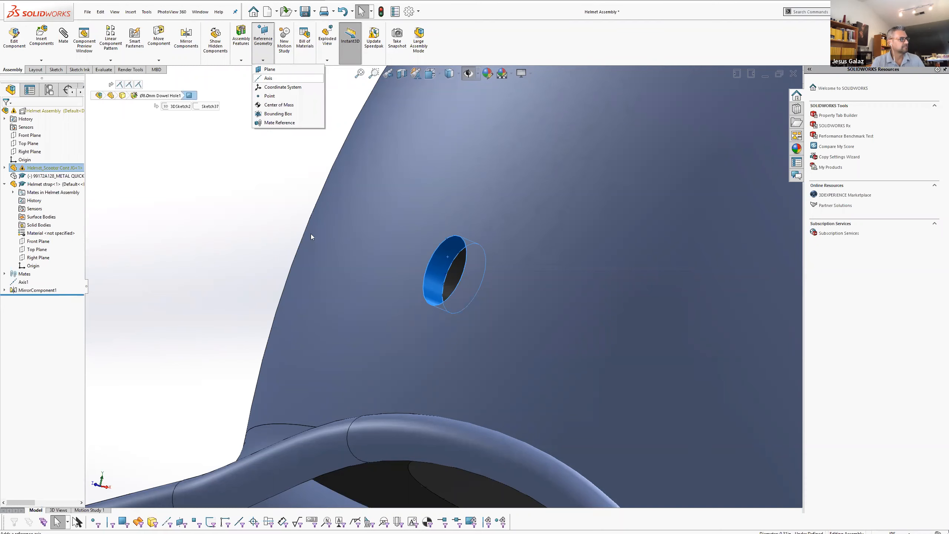
{"action": "left_click", "coordinate": [95, 288]}
Turn on the display of axes and sketches, select the assembly's Axis1, and inspect how it runs through the small helmet hole
{"action": "left_click", "coordinate": [469, 75]}
{"action": "scroll", "coordinate": [450, 291], "scroll_direction": "up", "scroll_amount": 6}
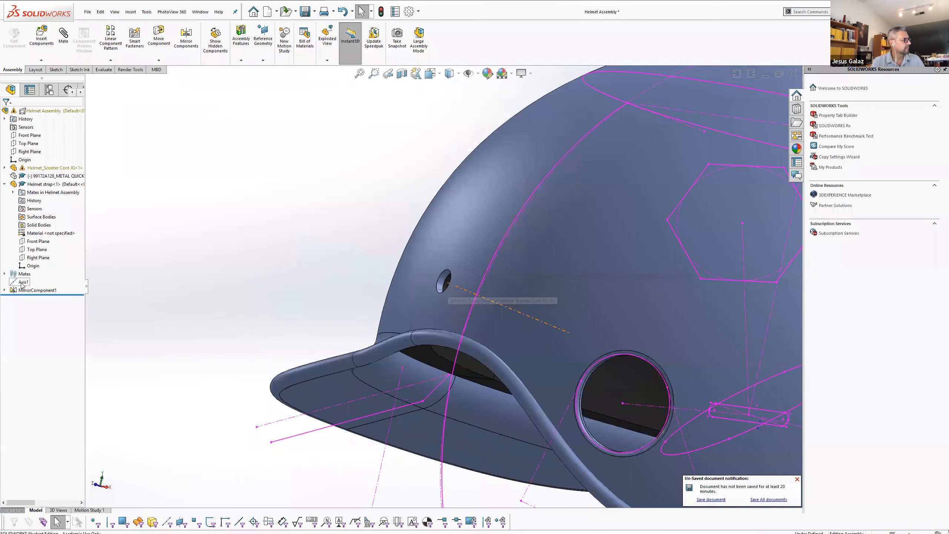
{"action": "right_click", "coordinate": [21, 283]}
{"action": "left_click_drag", "start_coordinate": [447, 283], "coordinate": [370, 258]}
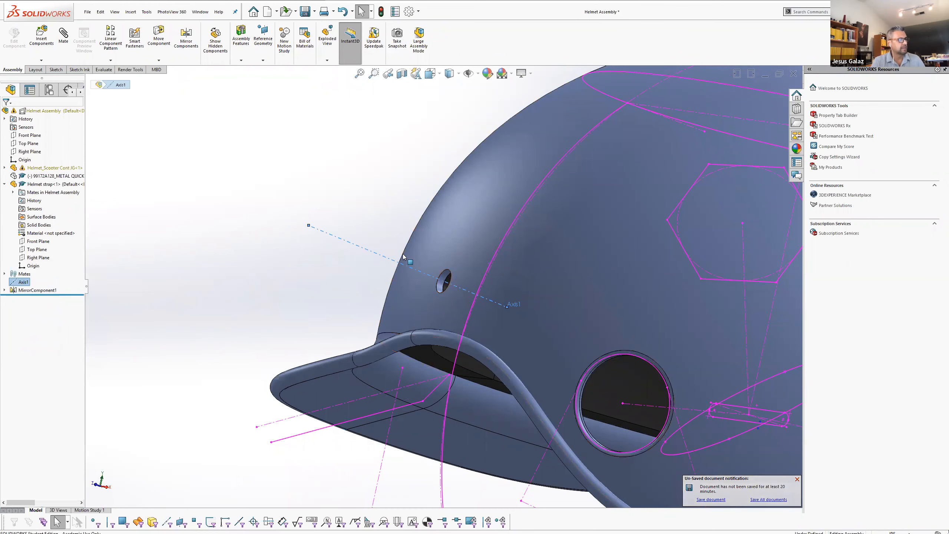
{"action": "middle_click_drag", "start_coordinate": [403, 254], "coordinate": [441, 297]}
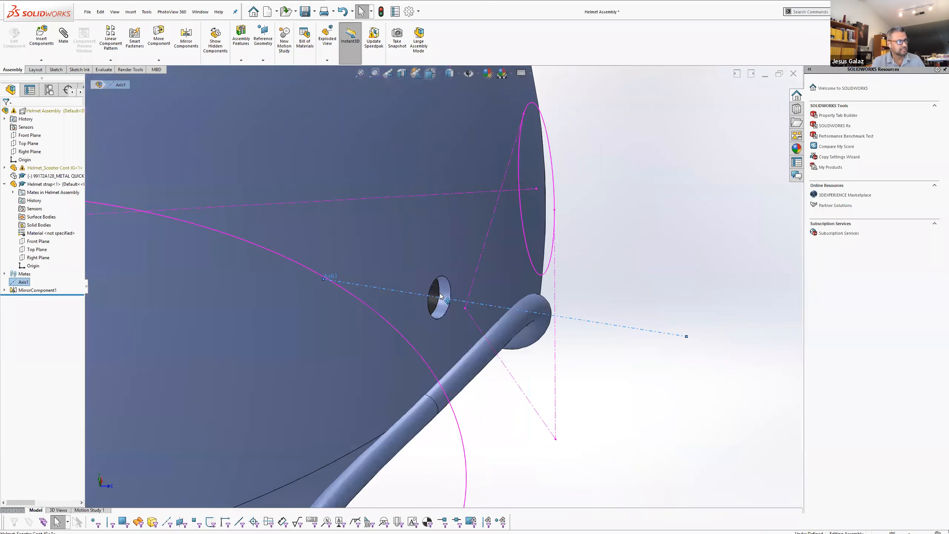
{"action": "scroll", "coordinate": [441, 297], "scroll_direction": "down", "scroll_amount": 2}
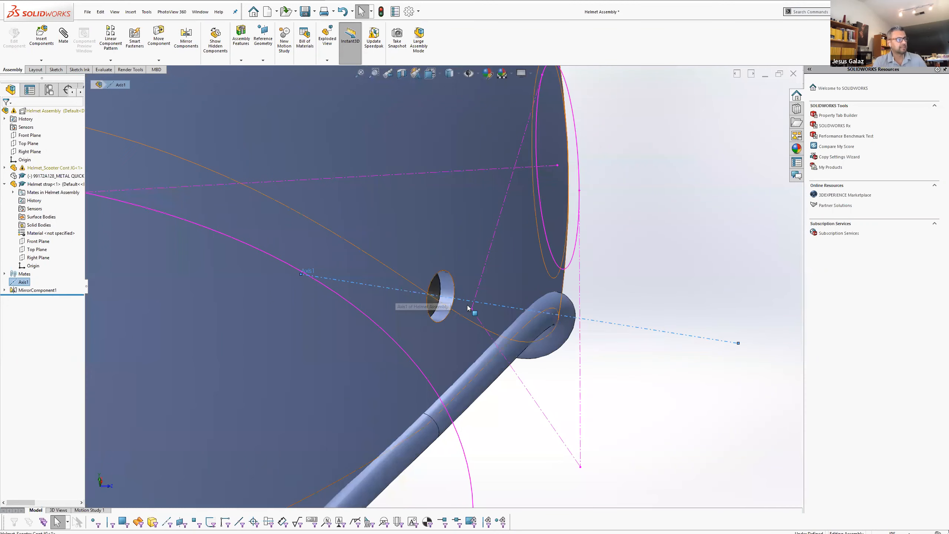
{"action": "scroll", "coordinate": [472, 311], "scroll_direction": "up", "scroll_amount": 4}
{"action": "middle_click_drag", "start_coordinate": [523, 323], "coordinate": [478, 308]}
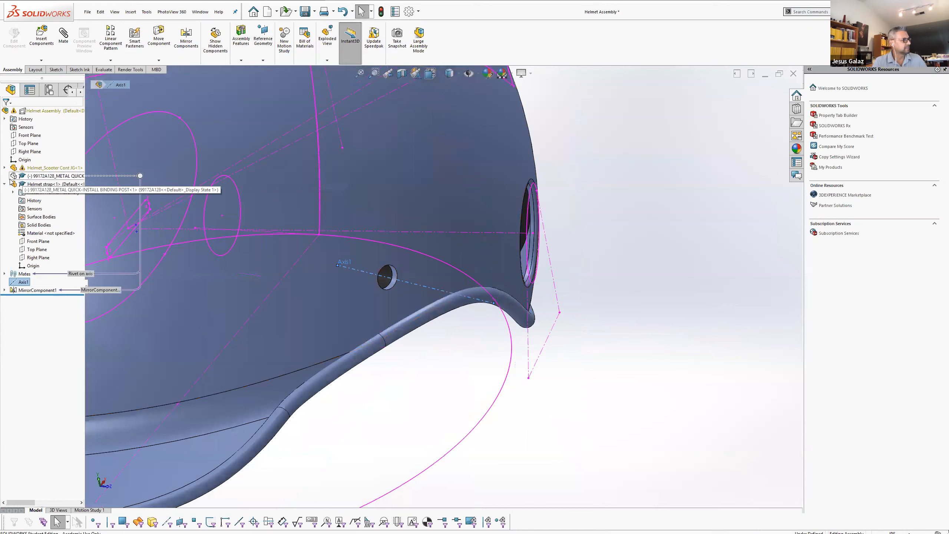
Show the 99172A128 binding post component in the assembly again
{"action": "left_click", "coordinate": [28, 176]}
{"action": "right_click", "coordinate": [27, 179]}
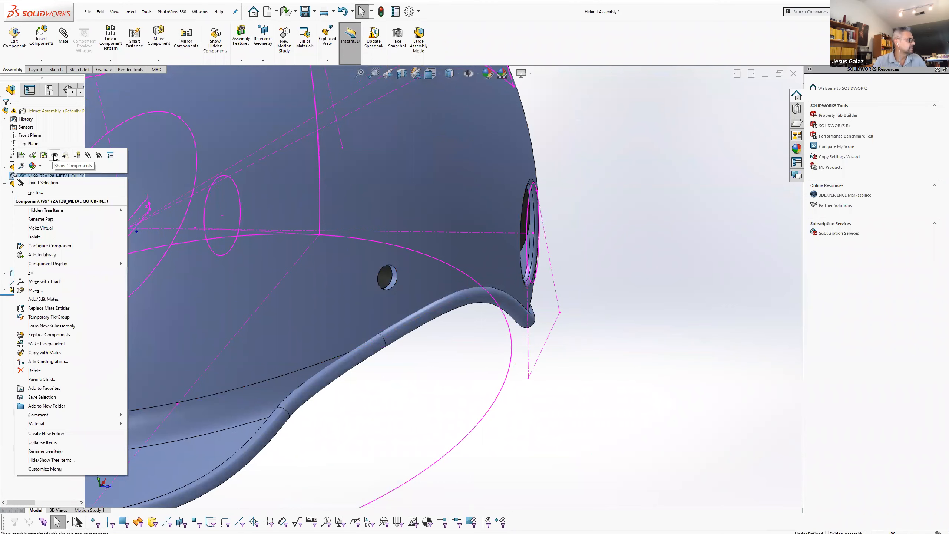
{"action": "left_click", "coordinate": [53, 155]}
Expand the binding post component, select its own Axis1, and examine the axis alignment in the helmet hole up close
{"action": "left_click", "coordinate": [5, 176]}
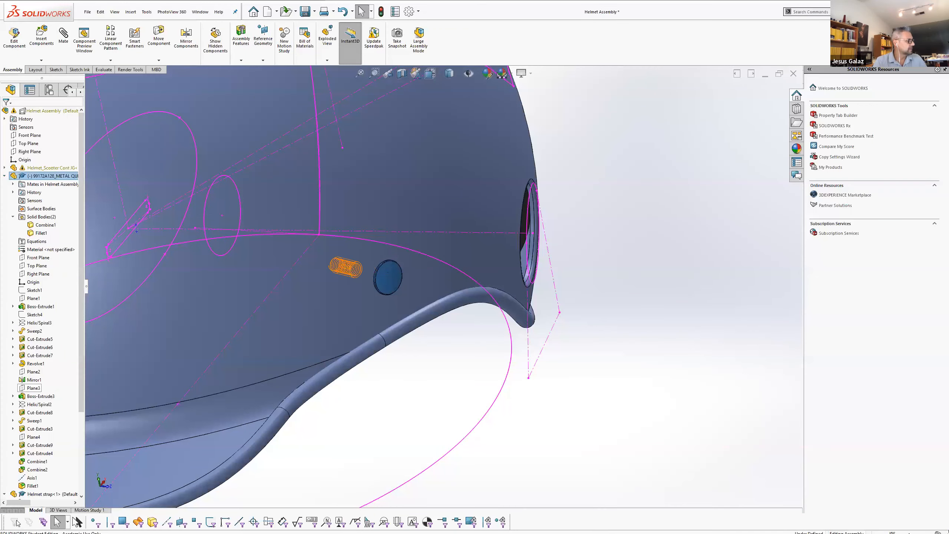
{"action": "left_click", "coordinate": [346, 268]}
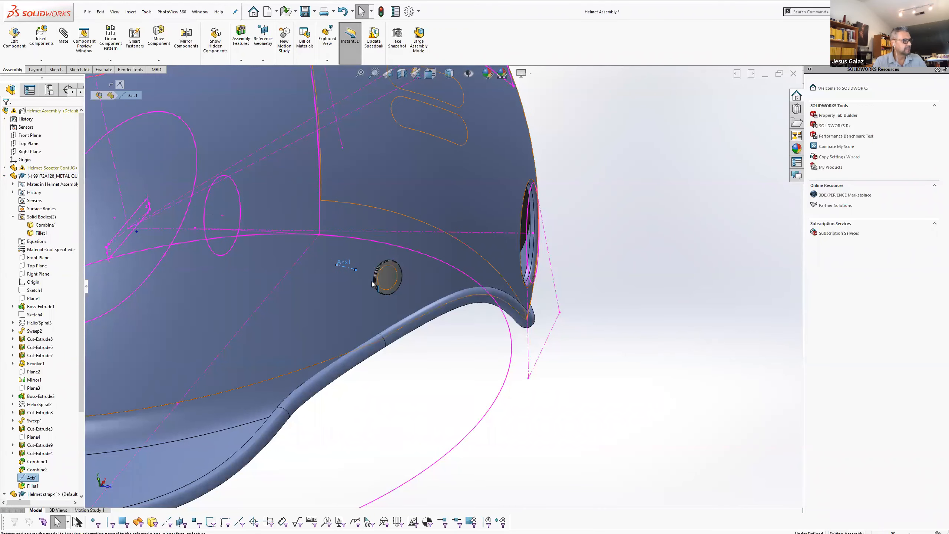
{"action": "scroll", "coordinate": [372, 283], "scroll_direction": "down", "scroll_amount": 5}
{"action": "middle_click_drag", "start_coordinate": [375, 285], "coordinate": [297, 205]}
{"action": "left_click_drag", "start_coordinate": [279, 213], "coordinate": [448, 247]}
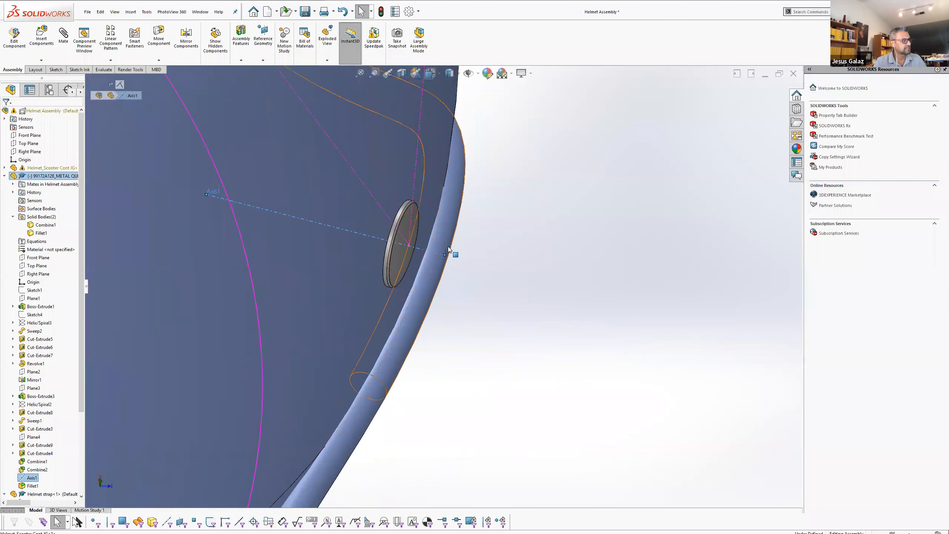
{"action": "middle_click_drag", "start_coordinate": [477, 277], "coordinate": [447, 265]}
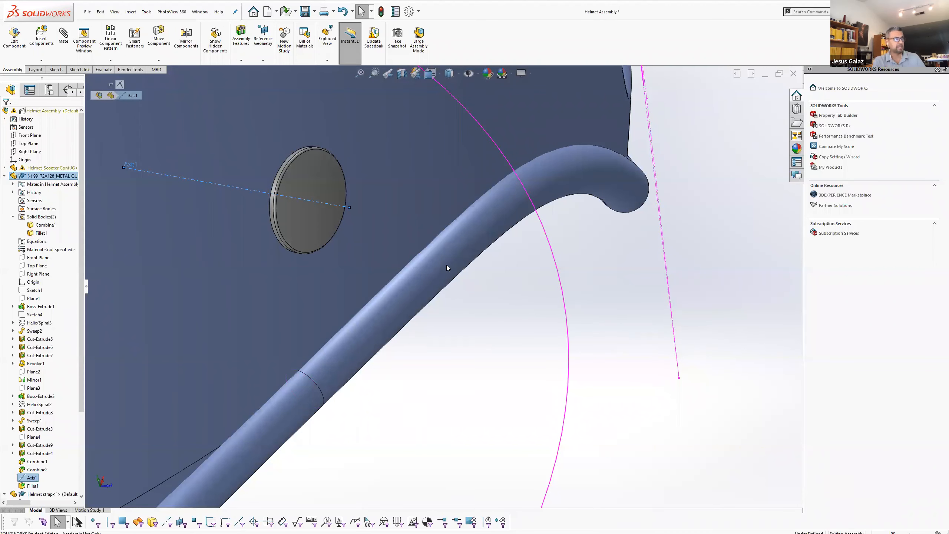
View the binding post from the front and the side, and test how it moves in the helmet hole
{"action": "scroll", "coordinate": [452, 257], "scroll_direction": "up", "scroll_amount": 3}
{"action": "mouse_move", "coordinate": [403, 284]}
{"action": "middle_mouse_down"}
{"action": "mouse_move", "coordinate": [327, 269]}
{"action": "mouse_move", "coordinate": [455, 264]}
{"action": "middle_mouse_up"}
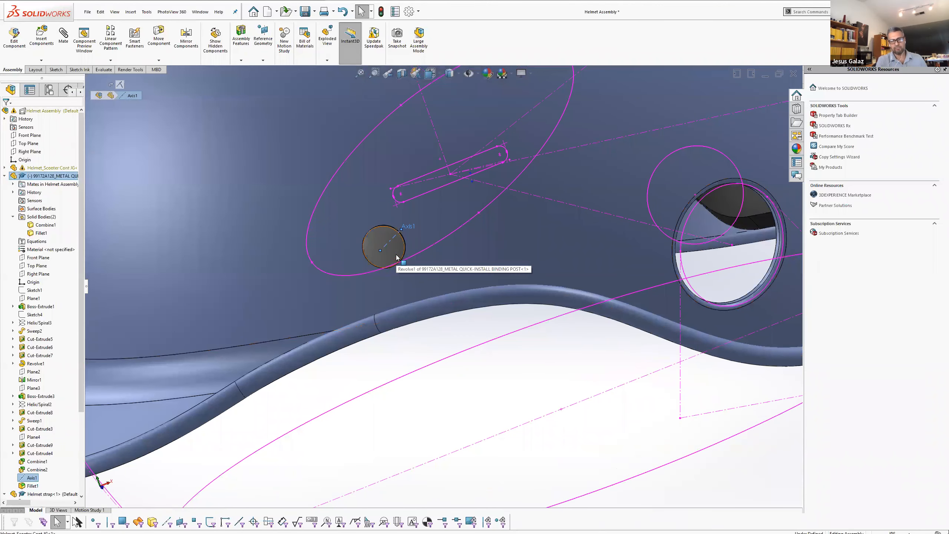
{"action": "middle_click_drag", "start_coordinate": [396, 276], "coordinate": [405, 256]}
{"action": "left_click_drag", "start_coordinate": [386, 260], "coordinate": [393, 287]}
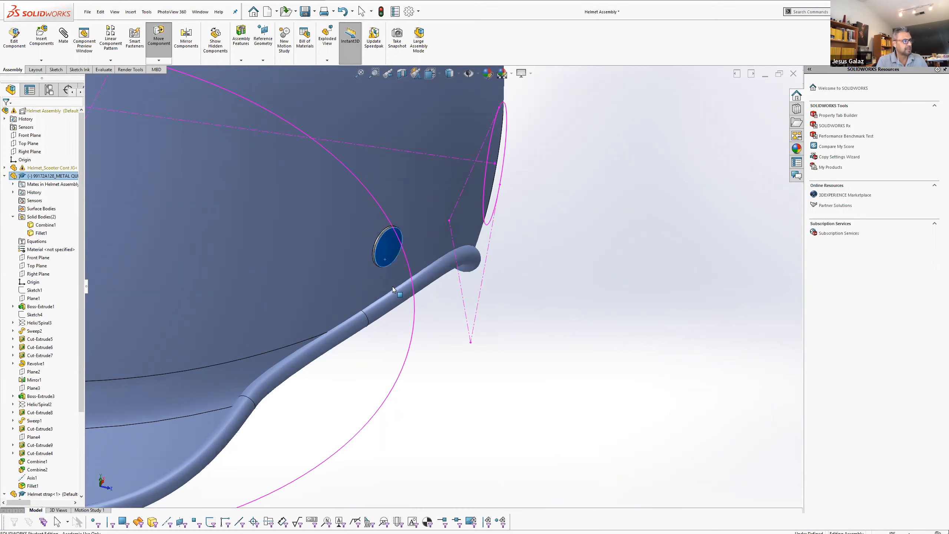
{"action": "key", "text": "Escape"}
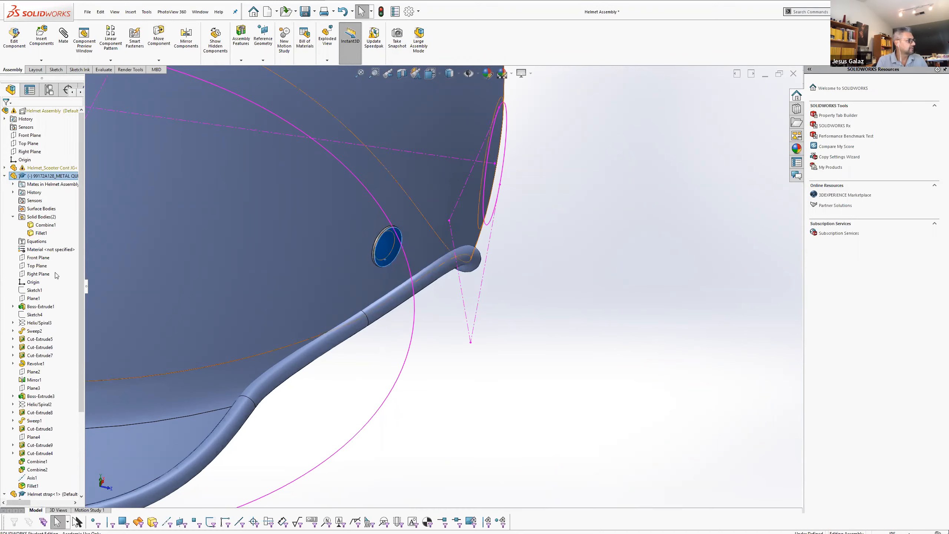
Hide the Combine1 solid body of the binding post
{"action": "right_click", "coordinate": [47, 226]}
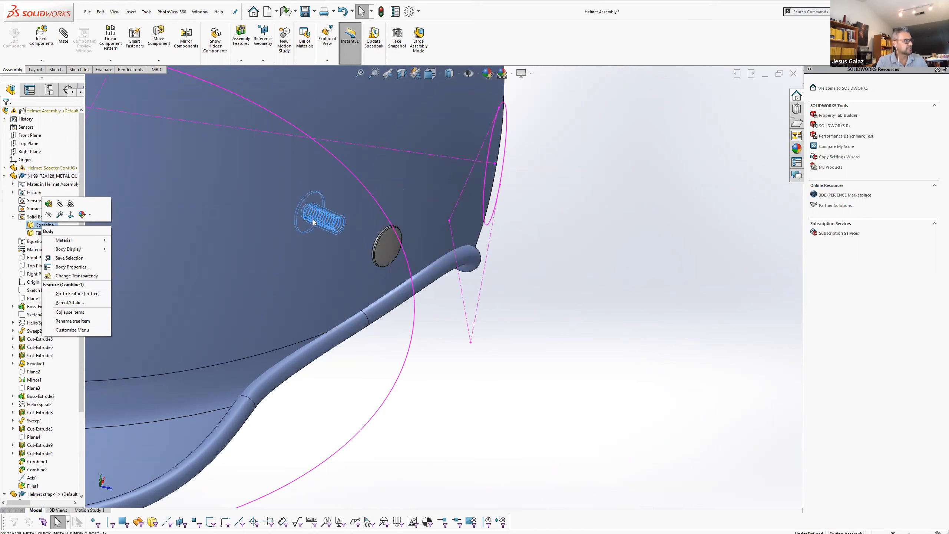
{"action": "left_click", "coordinate": [49, 216]}
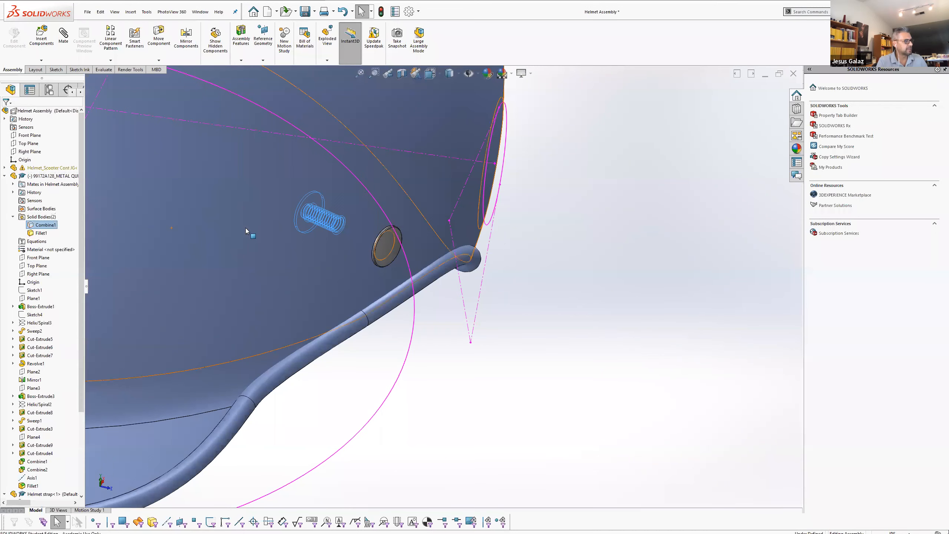
{"action": "left_click", "coordinate": [556, 365]}
Examine the binding post heads on both sides of the helmet and find MirrorComponent1 in the feature tree
{"action": "middle_click_drag", "start_coordinate": [475, 311], "coordinate": [406, 258]}
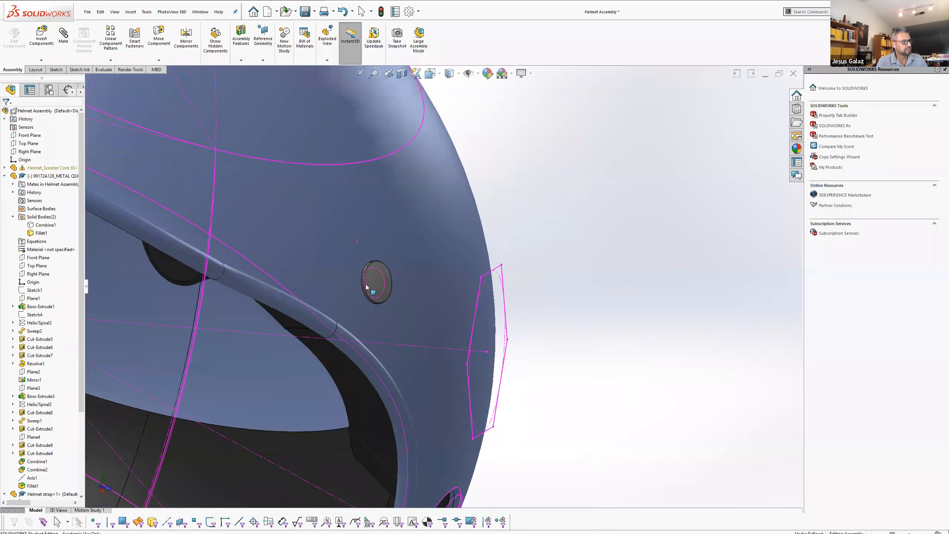
{"action": "scroll", "coordinate": [368, 285], "scroll_direction": "down", "scroll_amount": 6}
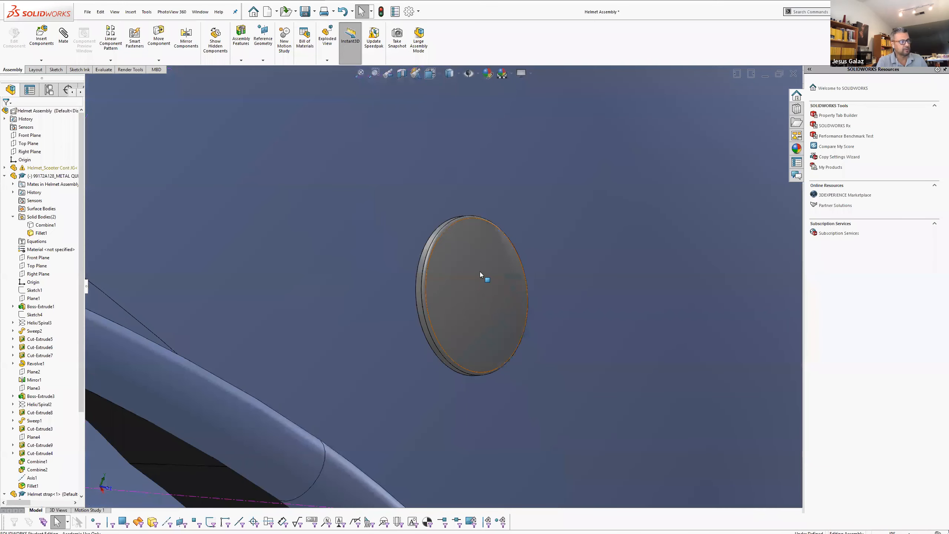
{"action": "scroll", "coordinate": [471, 280], "scroll_direction": "up", "scroll_amount": 5}
{"action": "scroll", "coordinate": [466, 286], "scroll_direction": "up", "scroll_amount": 6}
{"action": "middle_click_drag", "start_coordinate": [466, 287], "coordinate": [278, 346]}
{"action": "scroll", "coordinate": [236, 247], "scroll_direction": "down", "scroll_amount": 3}
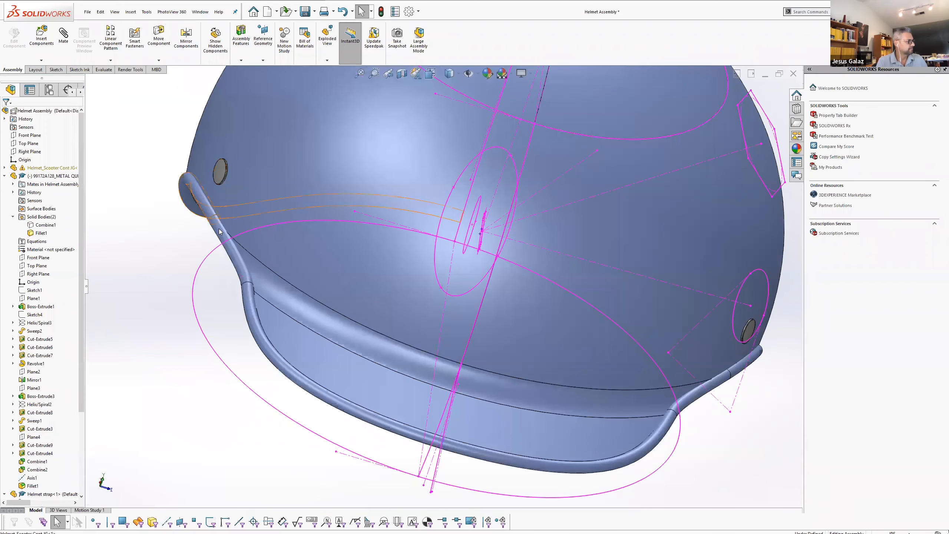
{"action": "scroll", "coordinate": [83, 452], "scroll_direction": "down", "scroll_amount": 5}
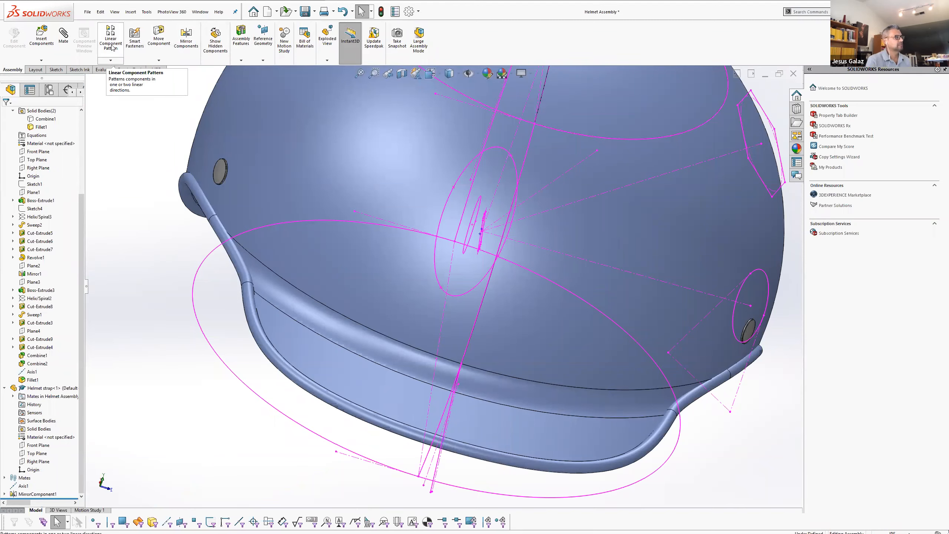
Search the commands for "mirr" and add Mirror Components to the Assembly command bar
{"action": "left_click", "coordinate": [110, 61]}
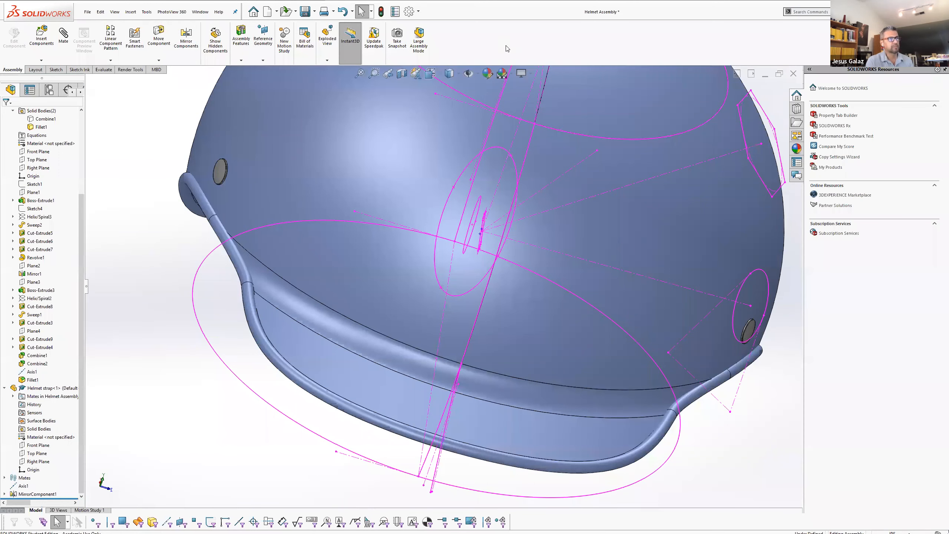
{"action": "left_click", "coordinate": [800, 9]}
{"action": "type", "text": "mirr"}
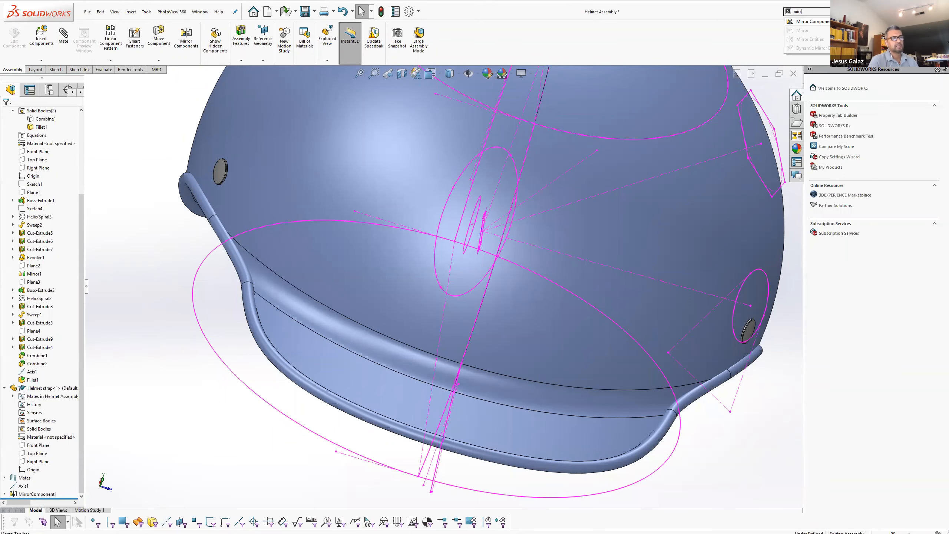
{"action": "left_click_drag", "start_coordinate": [791, 21], "coordinate": [721, 26]}
{"action": "left_click_drag", "start_coordinate": [463, 49], "coordinate": [465, 49]}
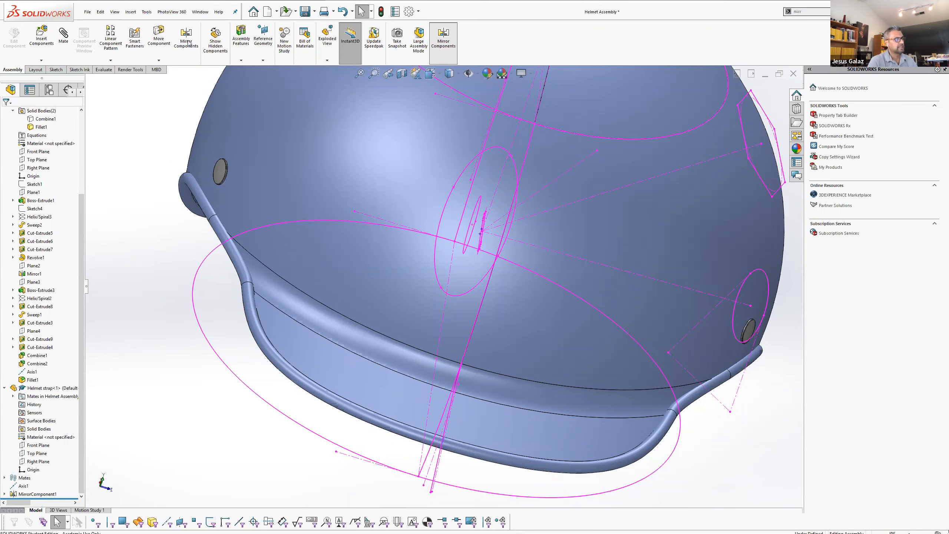
{"action": "left_click", "coordinate": [454, 42]}
{"action": "left_click", "coordinate": [16, 114]}
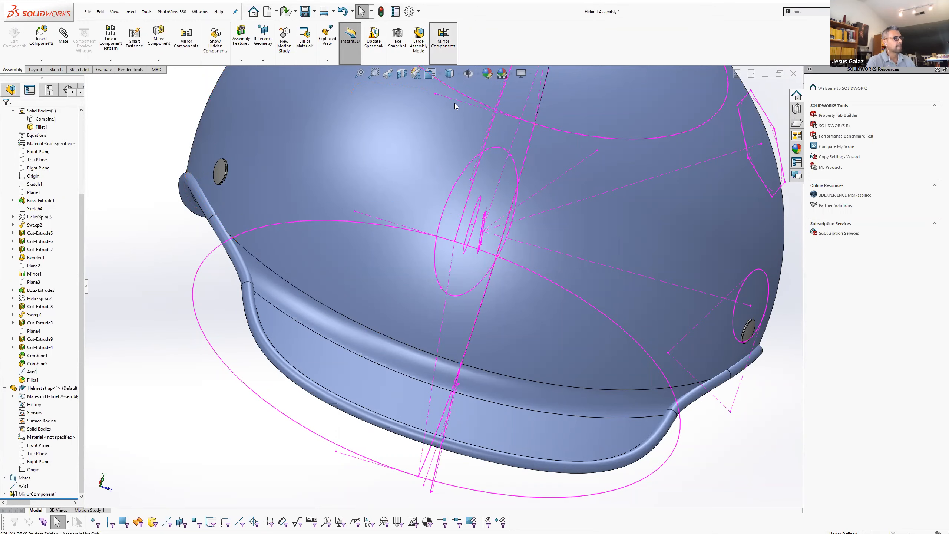
{"action": "left_click", "coordinate": [16, 113]}
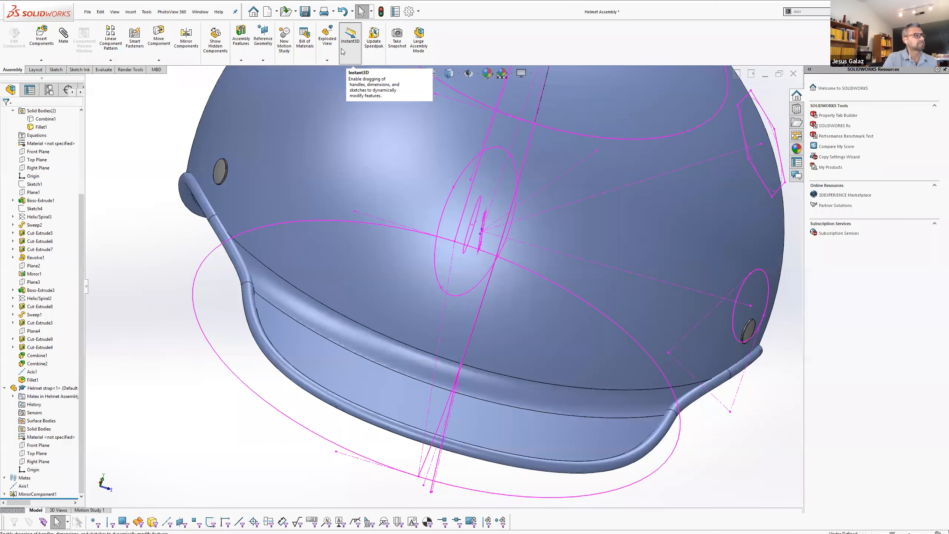
Select MirrorComponent1 and examine the mirrored binding post from the front, the side and the helmet's underside
{"action": "scroll", "coordinate": [585, 225], "scroll_direction": "up", "scroll_amount": 4}
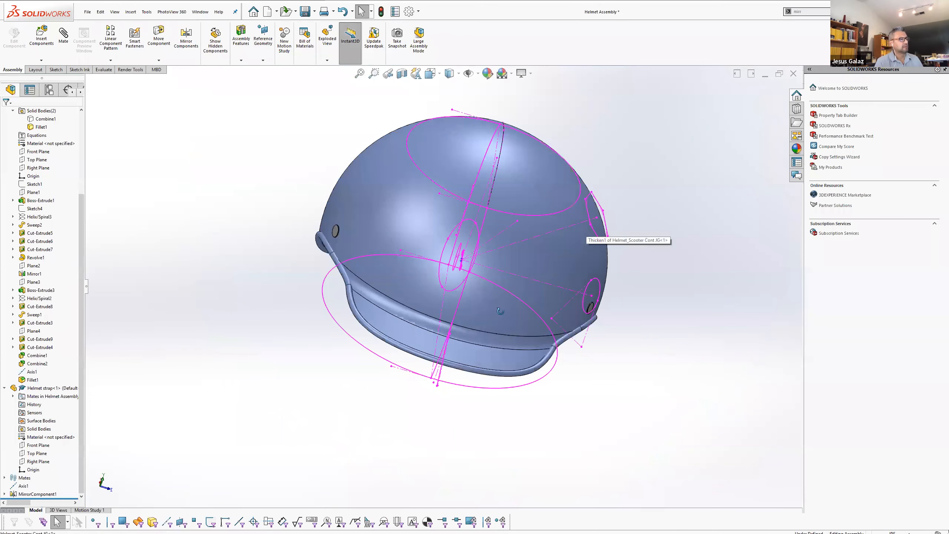
{"action": "middle_click_drag", "start_coordinate": [501, 313], "coordinate": [628, 262], "text": "ctrl"}
{"action": "middle_click_drag", "start_coordinate": [628, 262], "coordinate": [595, 313]}
{"action": "scroll", "coordinate": [530, 240], "scroll_direction": "up", "scroll_amount": 3}
{"action": "scroll", "coordinate": [533, 262], "scroll_direction": "down", "scroll_amount": 5}
{"action": "middle_click_drag", "start_coordinate": [538, 288], "coordinate": [390, 244]}
{"action": "scroll", "coordinate": [411, 239], "scroll_direction": "down", "scroll_amount": 5}
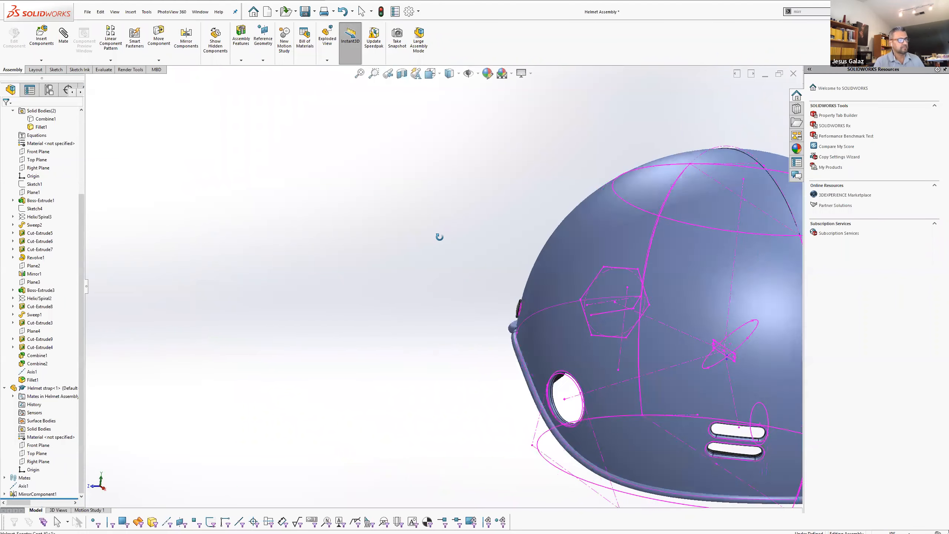
{"action": "middle_click_drag", "start_coordinate": [476, 199], "coordinate": [550, 336]}
{"action": "scroll", "coordinate": [550, 336], "scroll_direction": "up", "scroll_amount": 1}
{"action": "scroll", "coordinate": [550, 333], "scroll_direction": "down", "scroll_amount": 2}
{"action": "scroll", "coordinate": [551, 332], "scroll_direction": "up", "scroll_amount": 2}
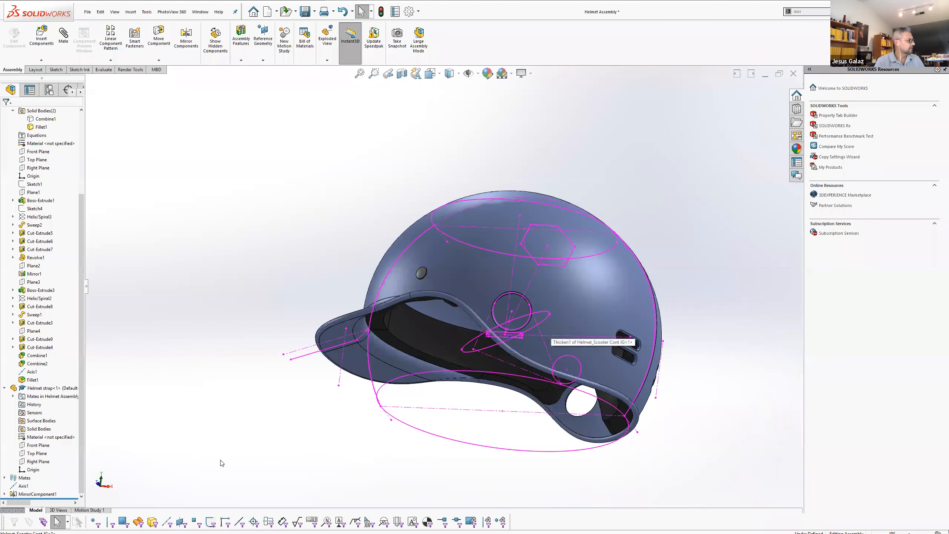
{"action": "left_click", "coordinate": [37, 494]}
{"action": "middle_click_drag", "start_coordinate": [503, 384], "coordinate": [460, 209]}
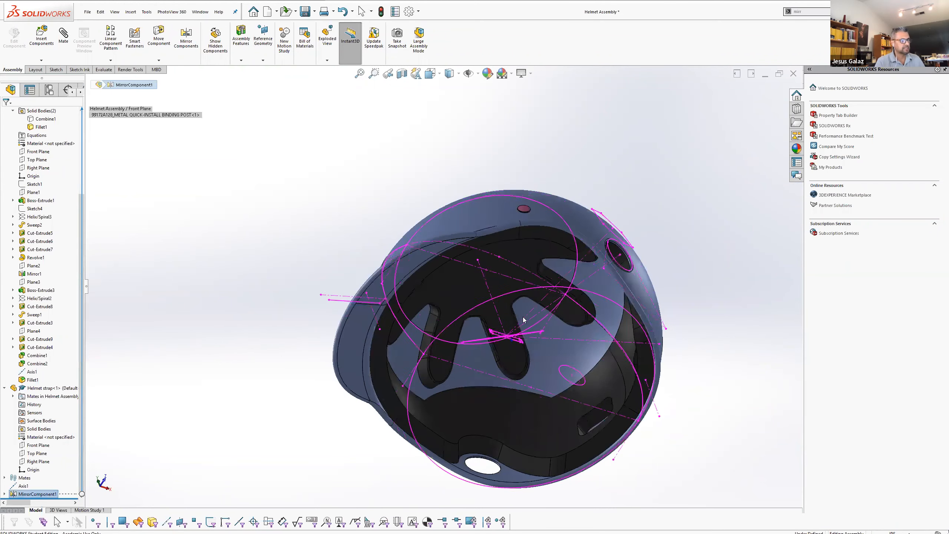
Hide all item types in the view and examine the binding post head from the helmet's side and underside
{"action": "left_click", "coordinate": [469, 74]}
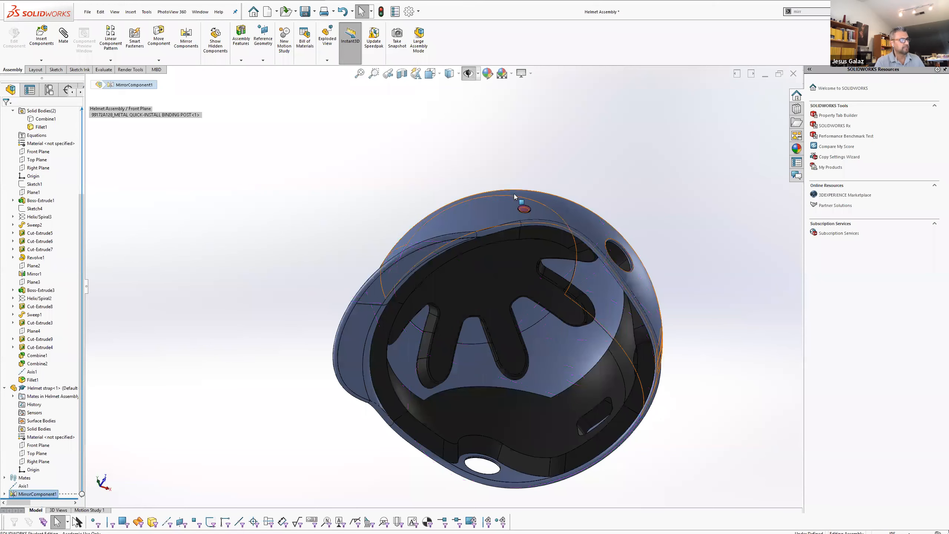
{"action": "scroll", "coordinate": [536, 212], "scroll_direction": "down", "scroll_amount": 4}
{"action": "scroll", "coordinate": [495, 259], "scroll_direction": "up", "scroll_amount": 5}
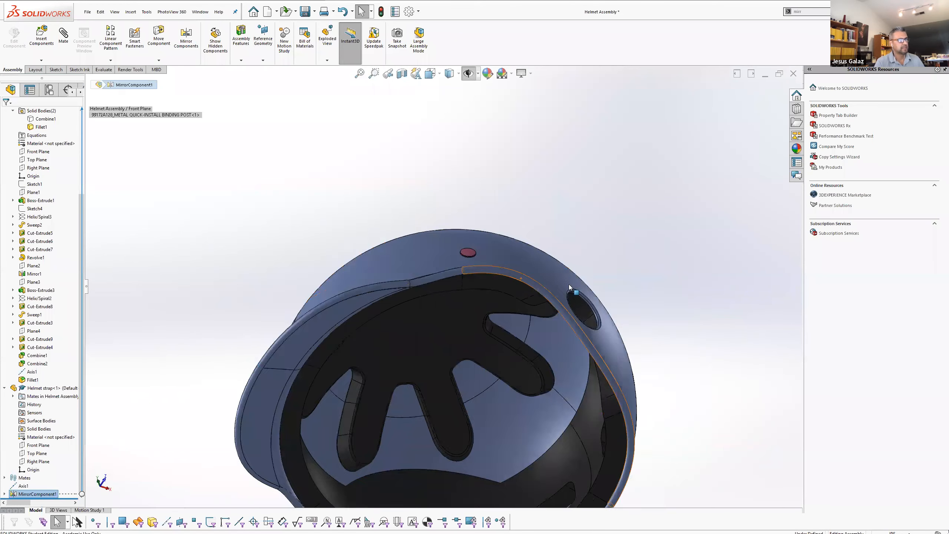
{"action": "scroll", "coordinate": [499, 283], "scroll_direction": "down", "scroll_amount": 2}
{"action": "middle_click_drag", "start_coordinate": [498, 285], "coordinate": [523, 462]}
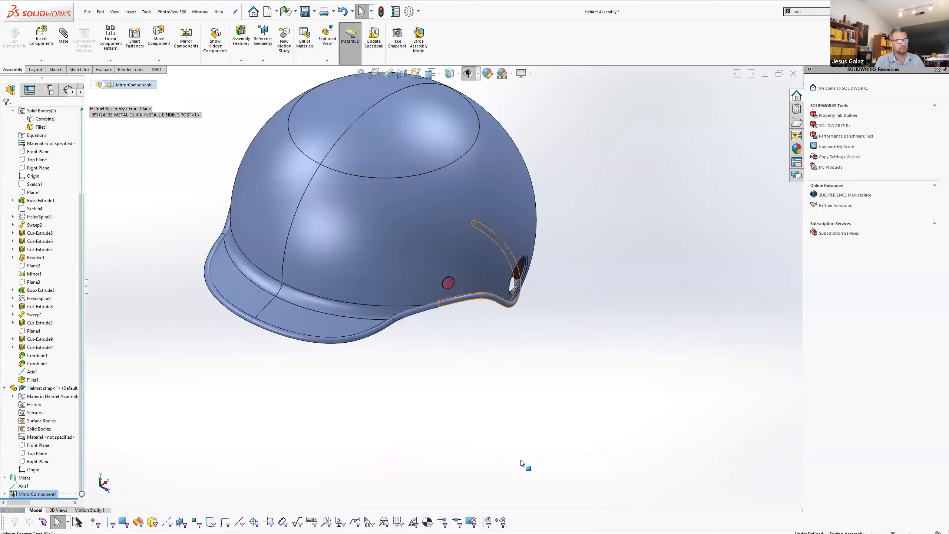
{"action": "middle_click_drag", "start_coordinate": [435, 349], "coordinate": [460, 335]}
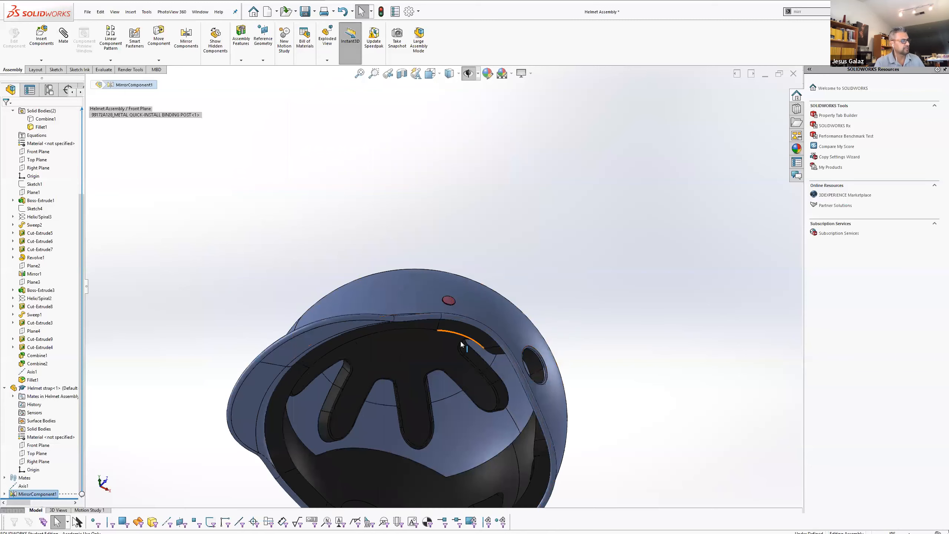
{"action": "scroll", "coordinate": [430, 347], "scroll_direction": "down", "scroll_amount": 3}
{"action": "scroll", "coordinate": [428, 347], "scroll_direction": "up", "scroll_amount": 3}
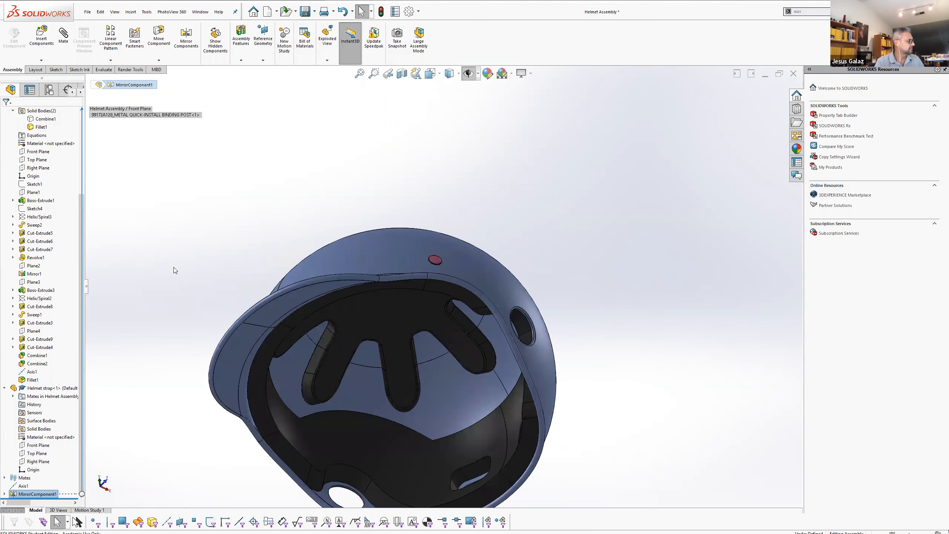
Select the Helmet strap component in the feature tree and look over the helmet from its underside and side
{"action": "left_click", "coordinate": [45, 388]}
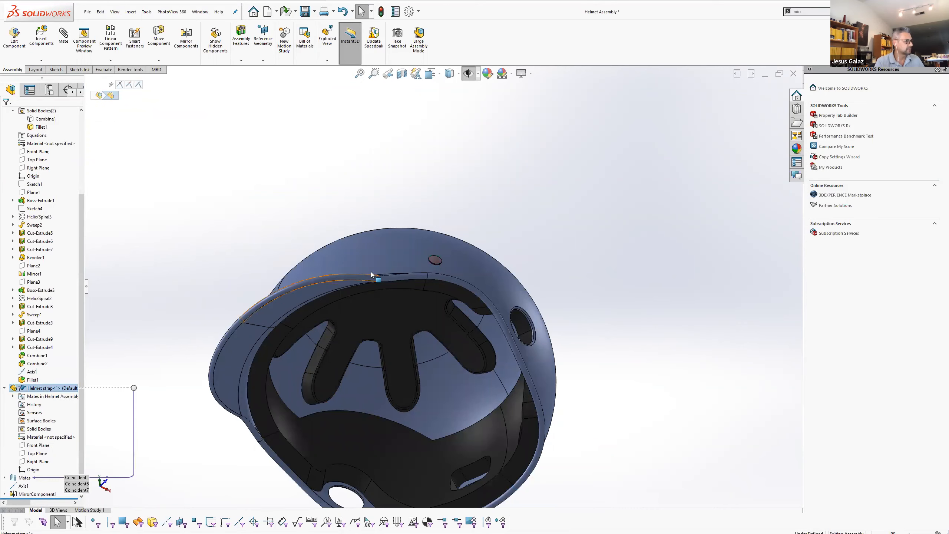
{"action": "scroll", "coordinate": [422, 282], "scroll_direction": "up", "scroll_amount": 3}
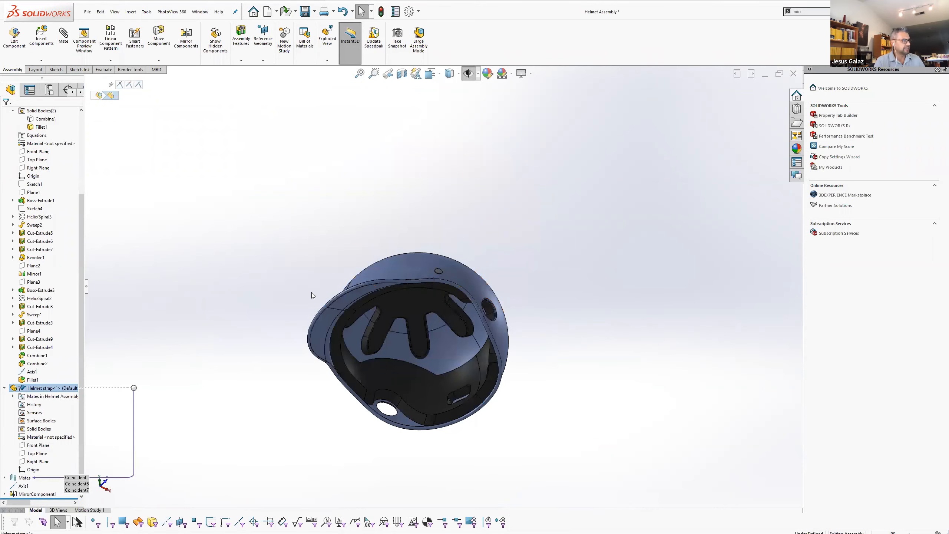
{"action": "middle_click_drag", "start_coordinate": [439, 271], "coordinate": [416, 270]}
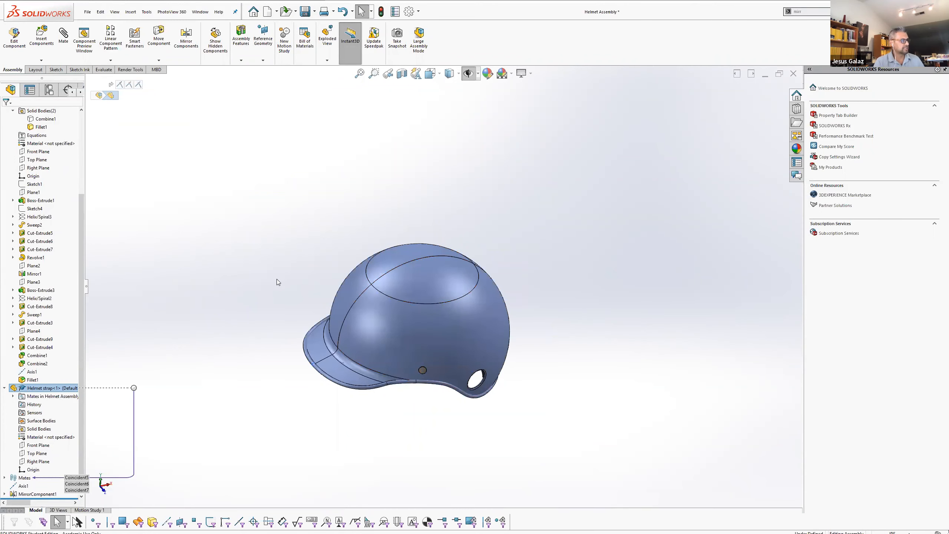
{"action": "left_click", "coordinate": [281, 304]}
{"action": "left_click", "coordinate": [27, 389]}
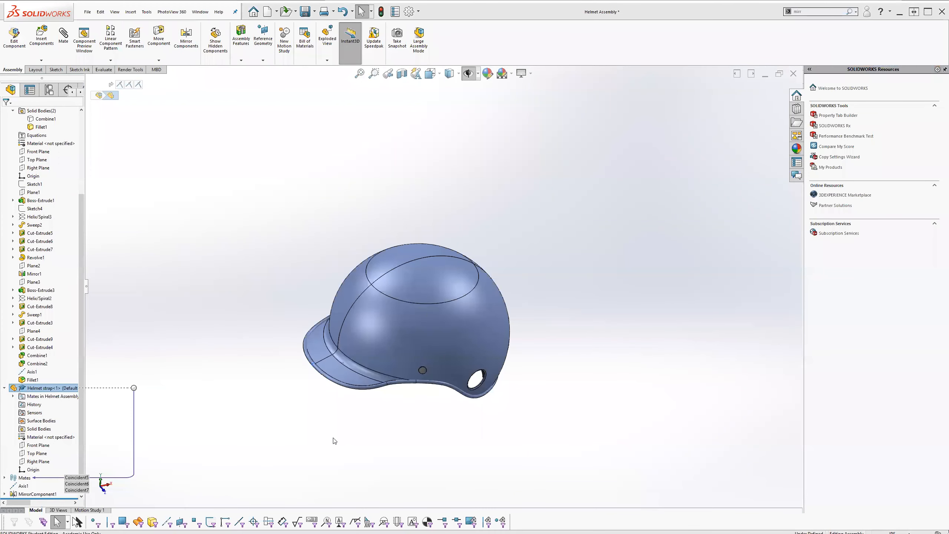
{"action": "right_click", "coordinate": [23, 390]}
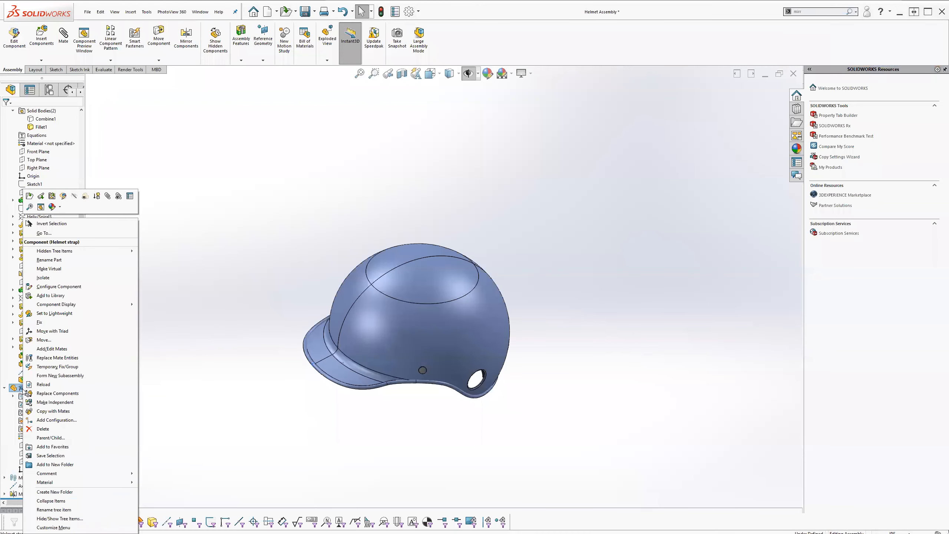
{"action": "left_click", "coordinate": [209, 408]}
Create a new part document
{"action": "left_click", "coordinate": [88, 11]}
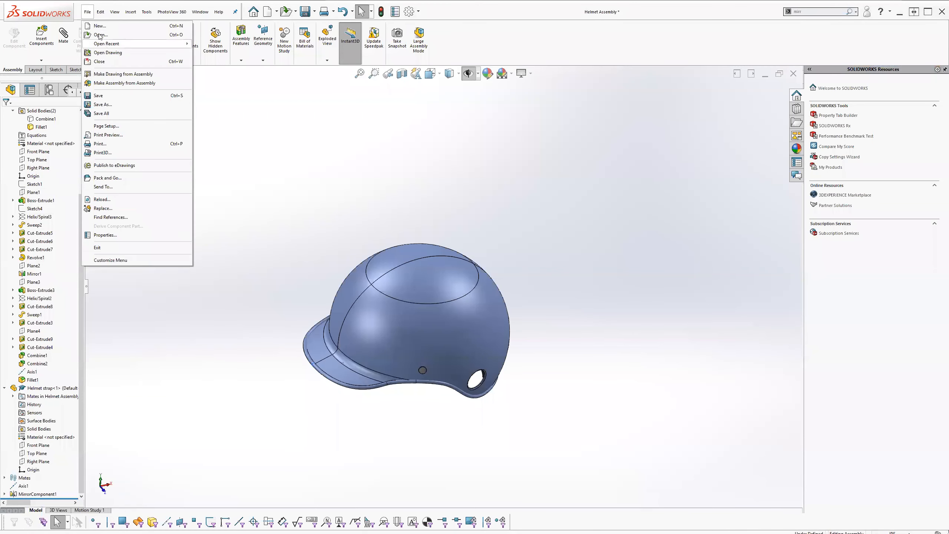
{"action": "left_click", "coordinate": [100, 26]}
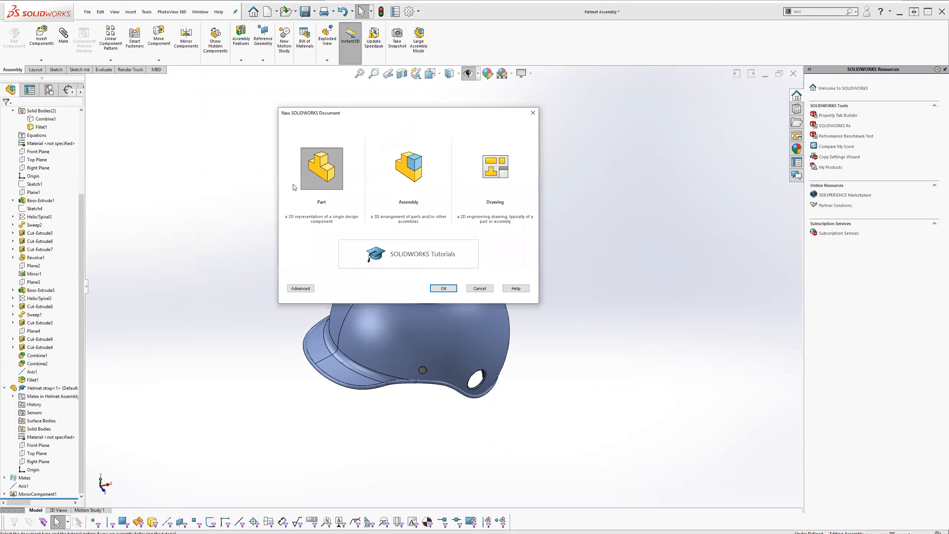
{"action": "left_click", "coordinate": [448, 290]}
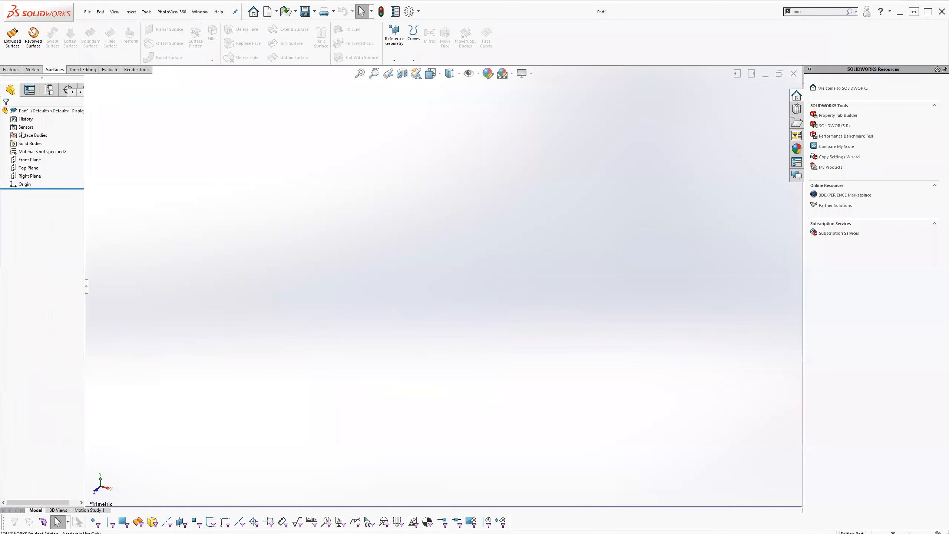
Save the new part as Helmet strap B in the Week_12 folder
{"action": "left_click", "coordinate": [88, 11]}
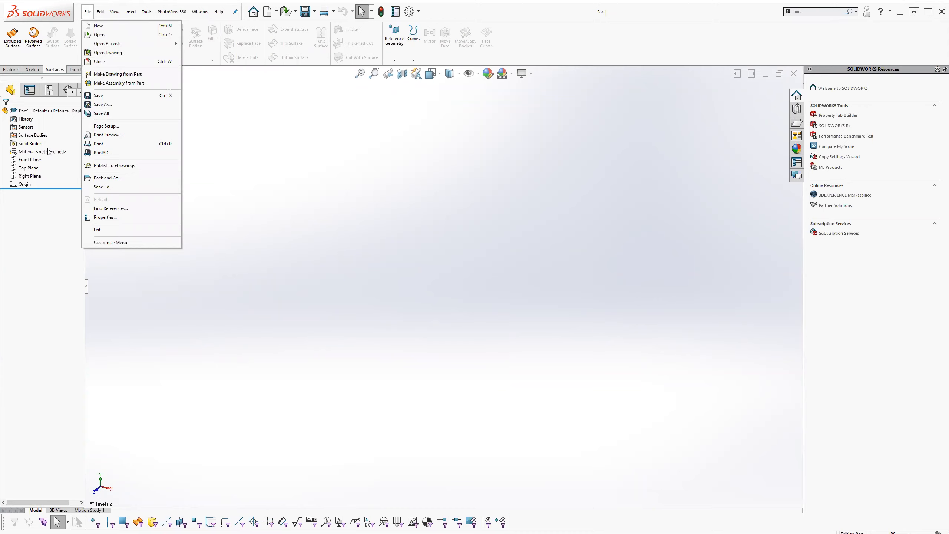
{"action": "left_click", "coordinate": [110, 105]}
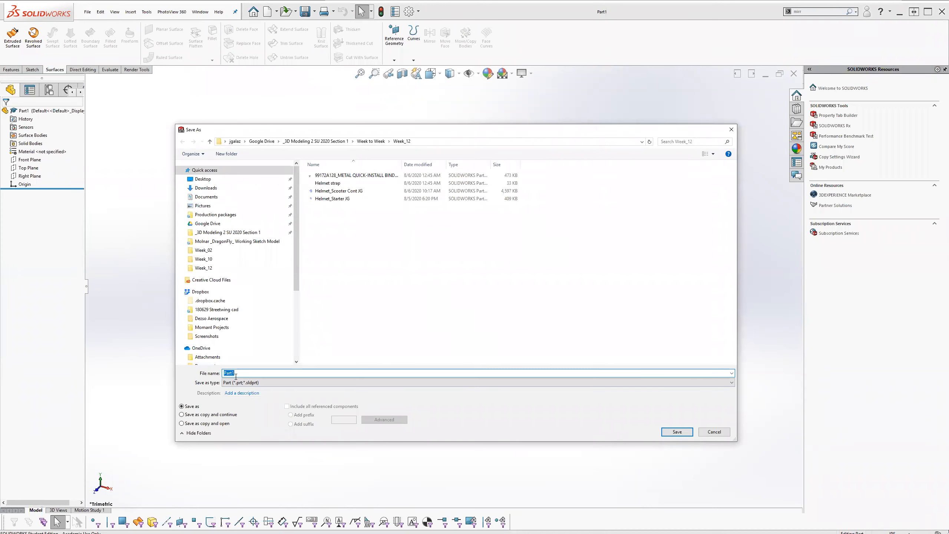
{"action": "type", "text": "Helemt"}
{"action": "key", "text": "BackSpace"}
{"action": "key", "text": "BackSpace"}
{"action": "type", "text": "me"}
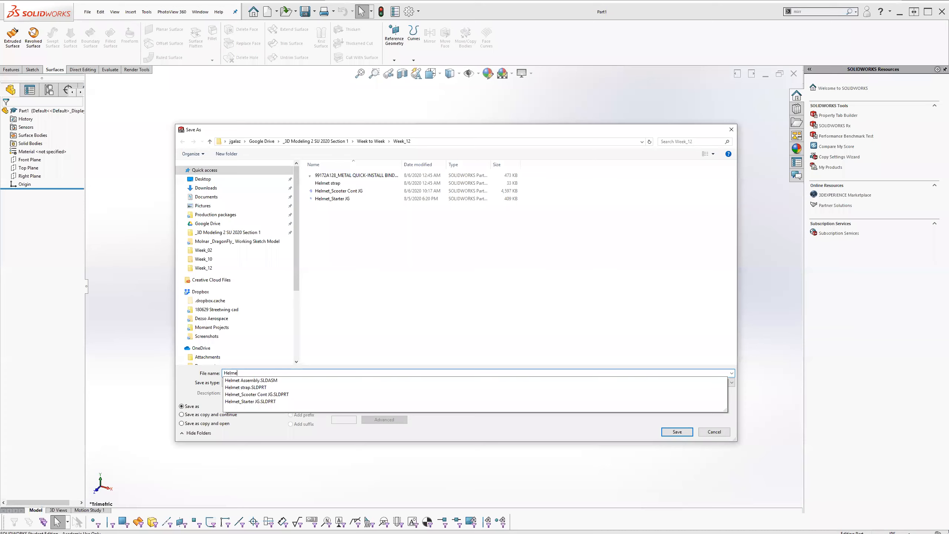
{"action": "type", "text": "t stra"}
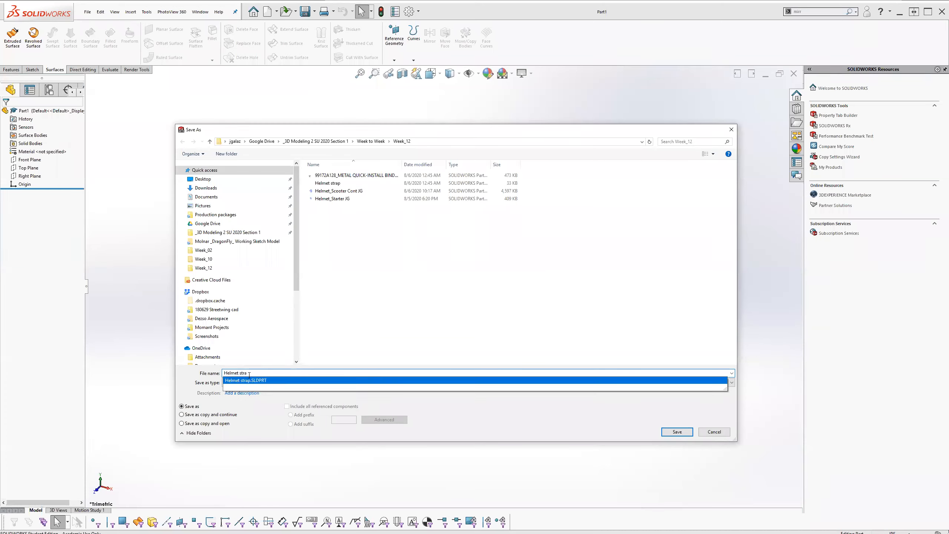
{"action": "left_click", "coordinate": [250, 379]}
{"action": "left_click", "coordinate": [252, 373]}
{"action": "type", "text": "B.SLDPRT"}
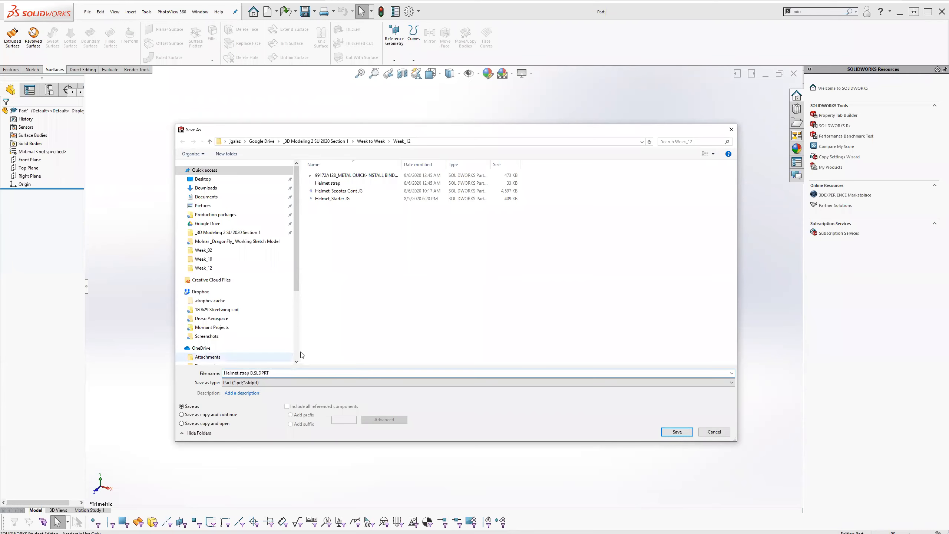
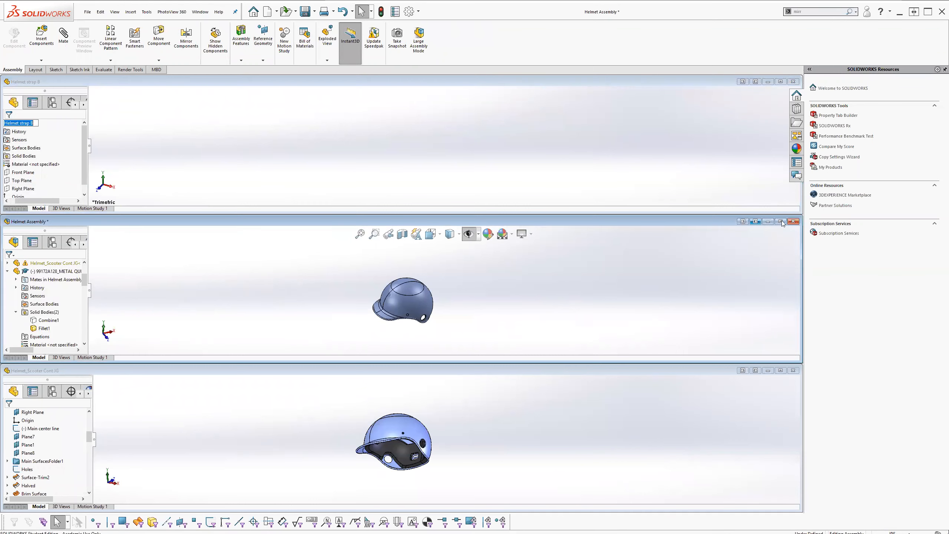
Maximize the Helmet Assembly window and select the Helmet strap B component in the feature tree
{"action": "left_click", "coordinate": [781, 222]}
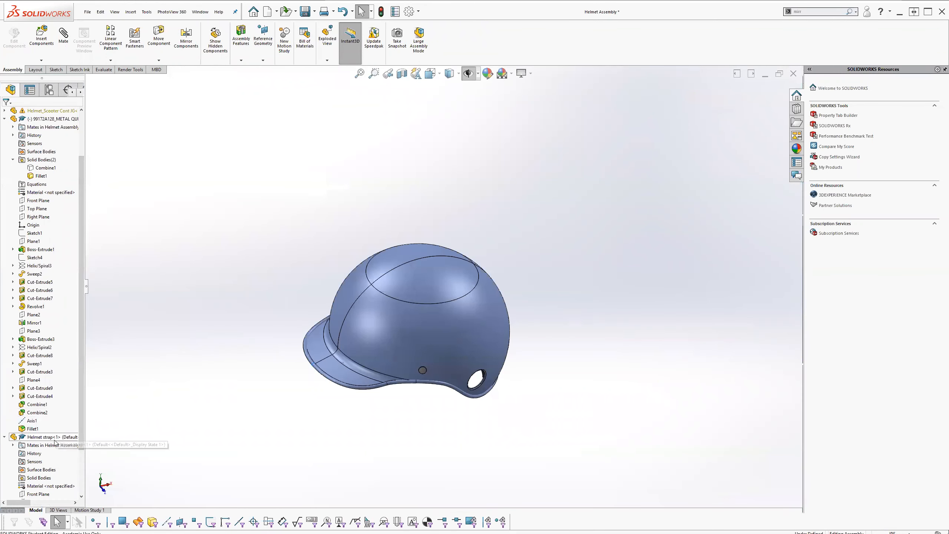
{"action": "left_click", "coordinate": [4, 437]}
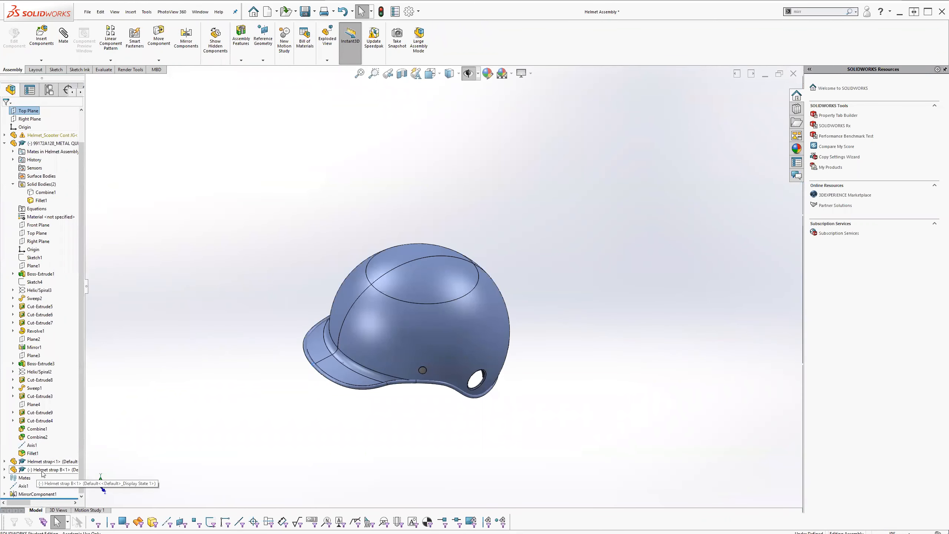
{"action": "left_click", "coordinate": [64, 470]}
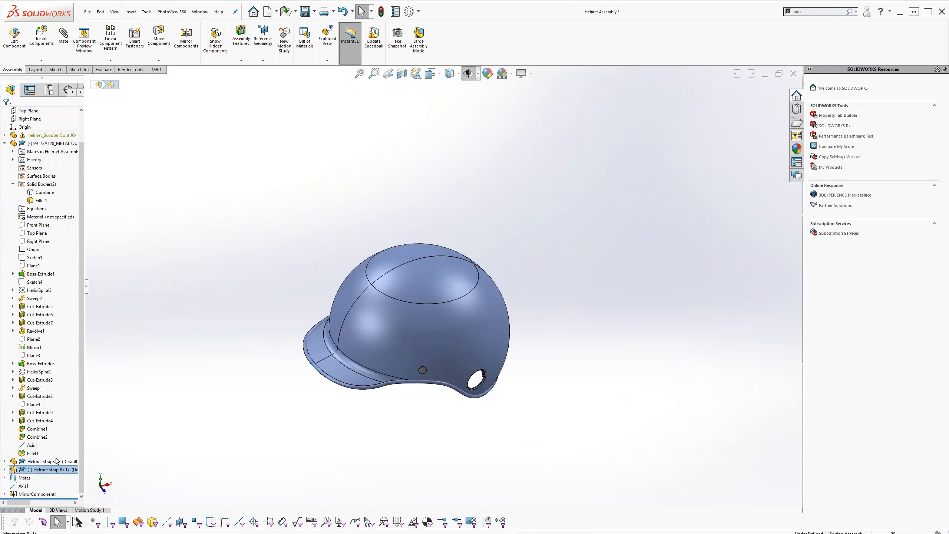
Turn the hidden item types back on and enable the display of planes in the assembly view
{"action": "left_click", "coordinate": [467, 74]}
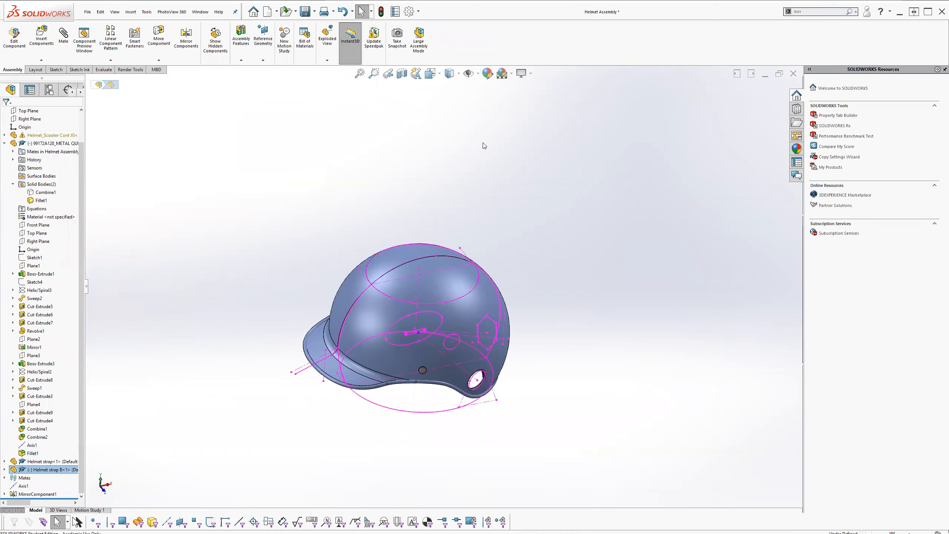
{"action": "left_click", "coordinate": [478, 74]}
{"action": "left_click", "coordinate": [470, 88]}
{"action": "middle_click_drag", "start_coordinate": [611, 336], "coordinate": [581, 232]}
Show the Front, Top and Right Planes of the Helmet strap B component
{"action": "left_click", "coordinate": [5, 470]}
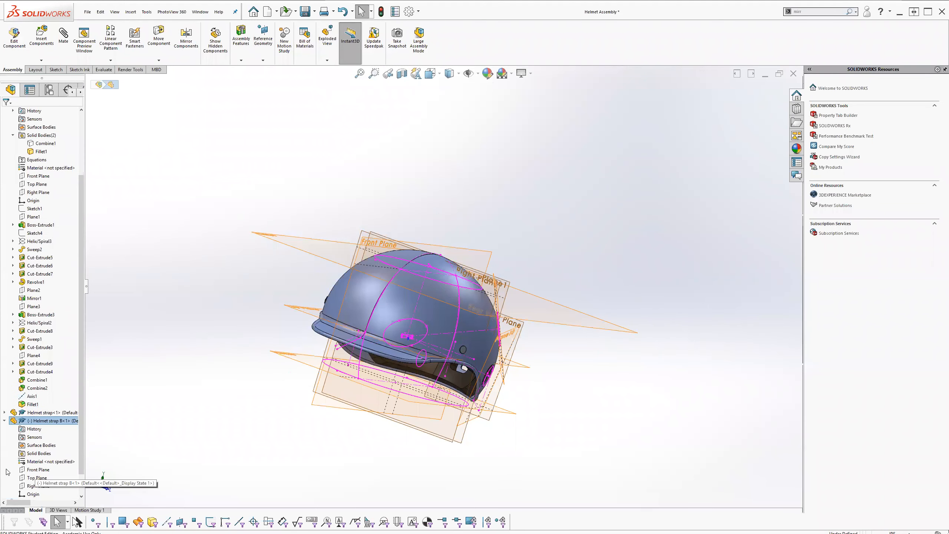
{"action": "left_click", "coordinate": [38, 470]}
{"action": "left_click", "coordinate": [35, 486], "text": "shift"}
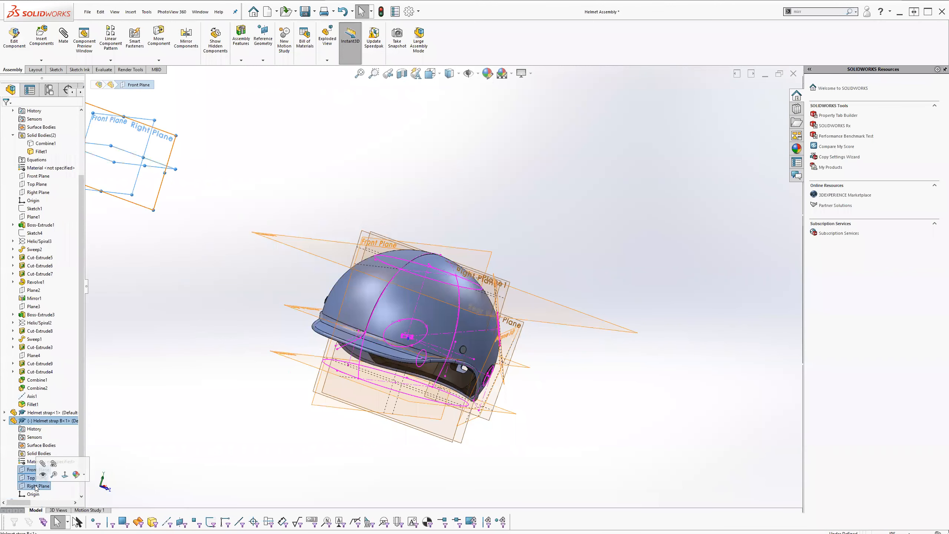
{"action": "left_click", "coordinate": [43, 474]}
{"action": "scroll", "coordinate": [294, 258], "scroll_direction": "up", "scroll_amount": 2}
{"action": "middle_click_drag", "start_coordinate": [325, 245], "coordinate": [237, 300]}
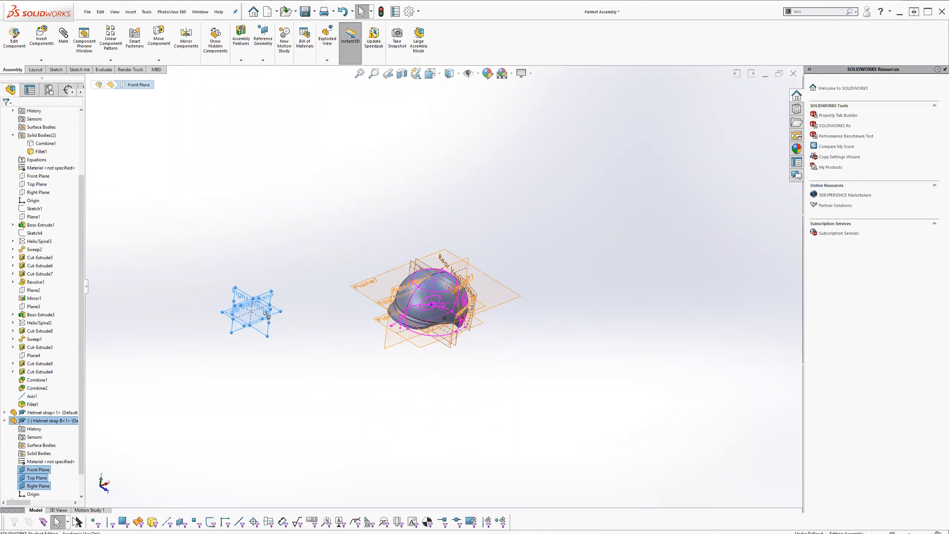
{"action": "left_click_drag", "start_coordinate": [253, 315], "coordinate": [309, 317]}
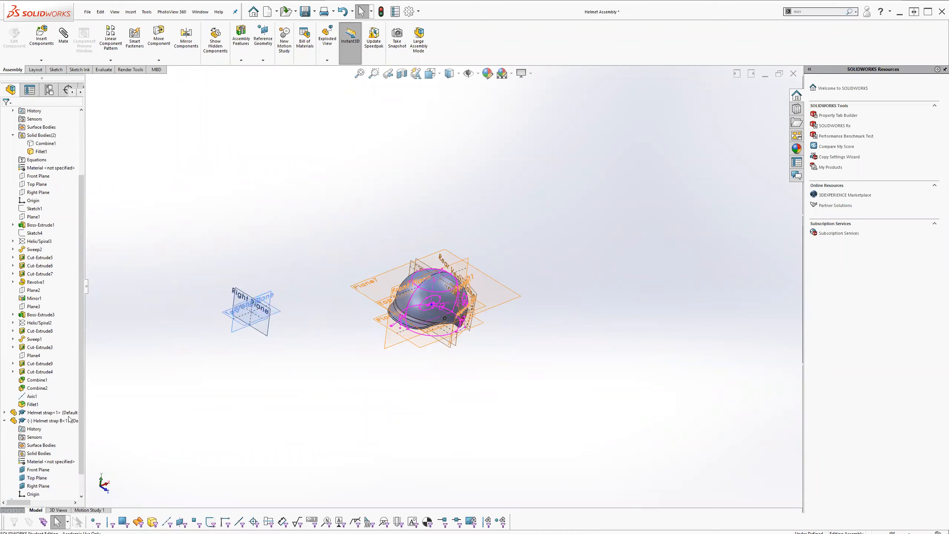
Add a coincident mate between the Front Plane of Helmet strap B and the Front Plane of the helmet
{"action": "left_click", "coordinate": [56, 421]}
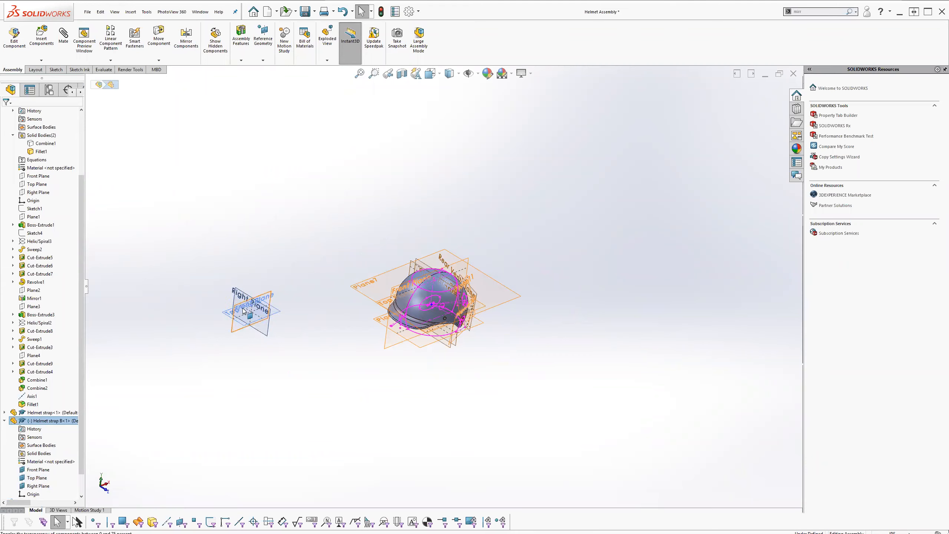
{"action": "scroll", "coordinate": [251, 310], "scroll_direction": "down", "scroll_amount": 5}
{"action": "middle_click_drag", "start_coordinate": [354, 356], "coordinate": [368, 322]}
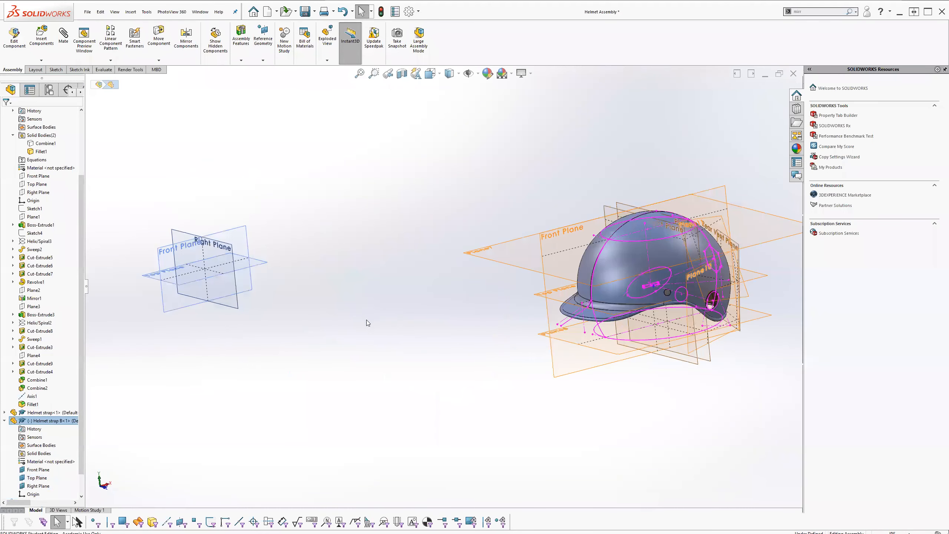
{"action": "left_click", "coordinate": [163, 251]}
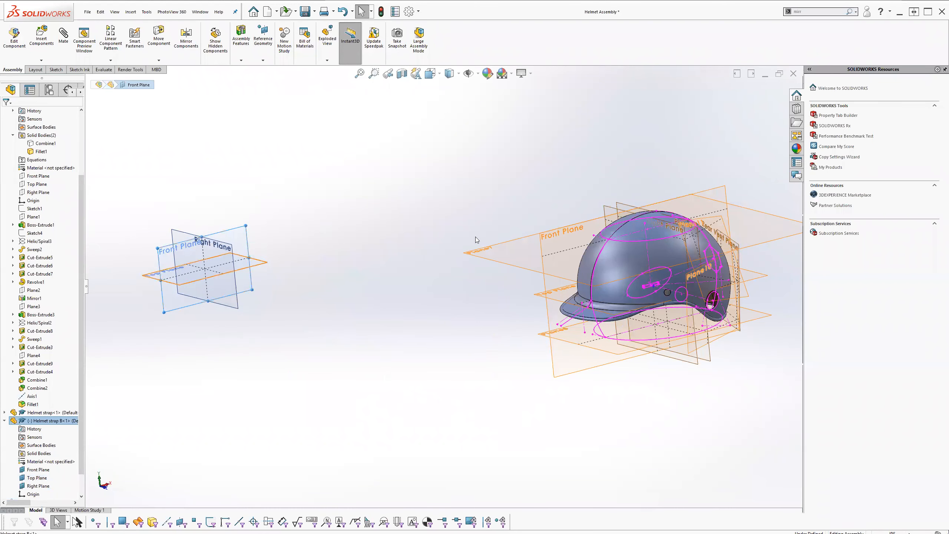
{"action": "left_click", "coordinate": [547, 258], "text": "ctrl"}
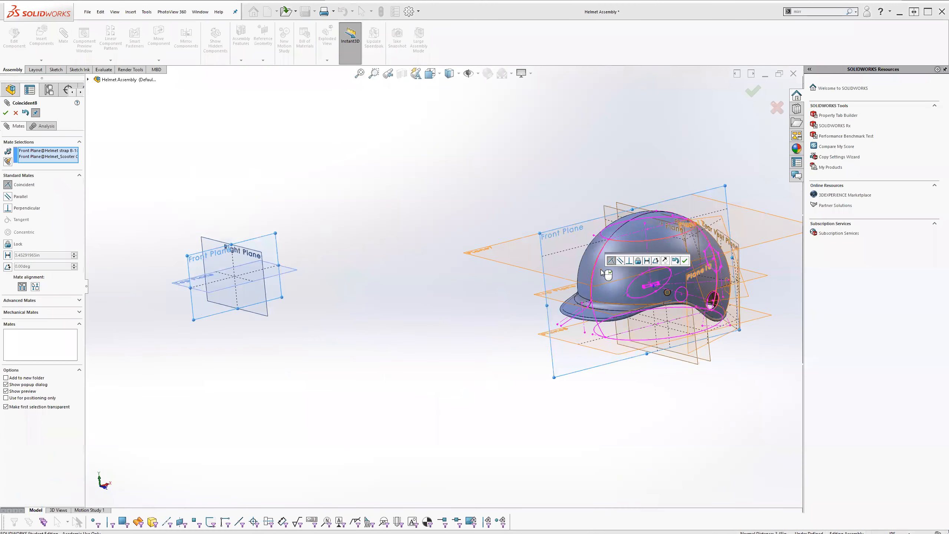
{"action": "left_click", "coordinate": [685, 260]}
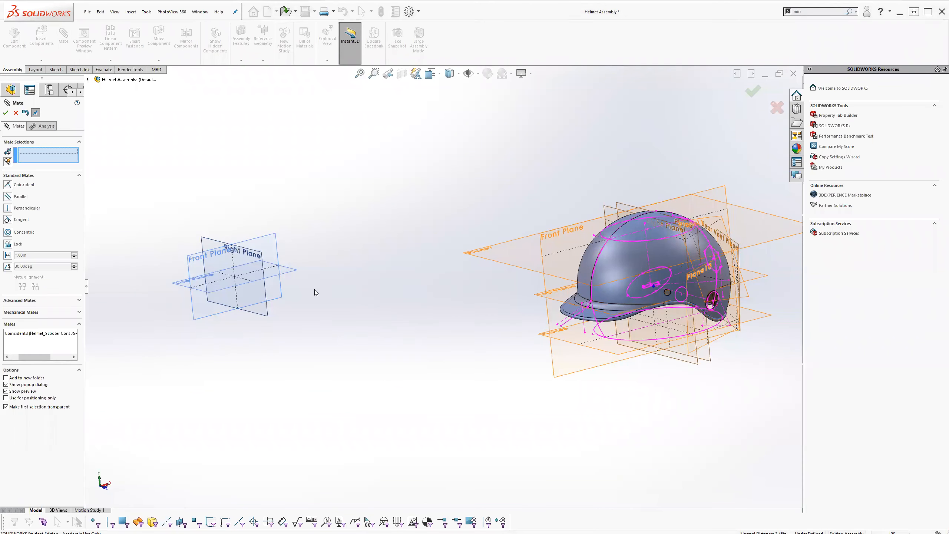
Add a coincident mate between the Top Plane of Helmet strap B and the Top Plane of the helmet
{"action": "left_click", "coordinate": [537, 296]}
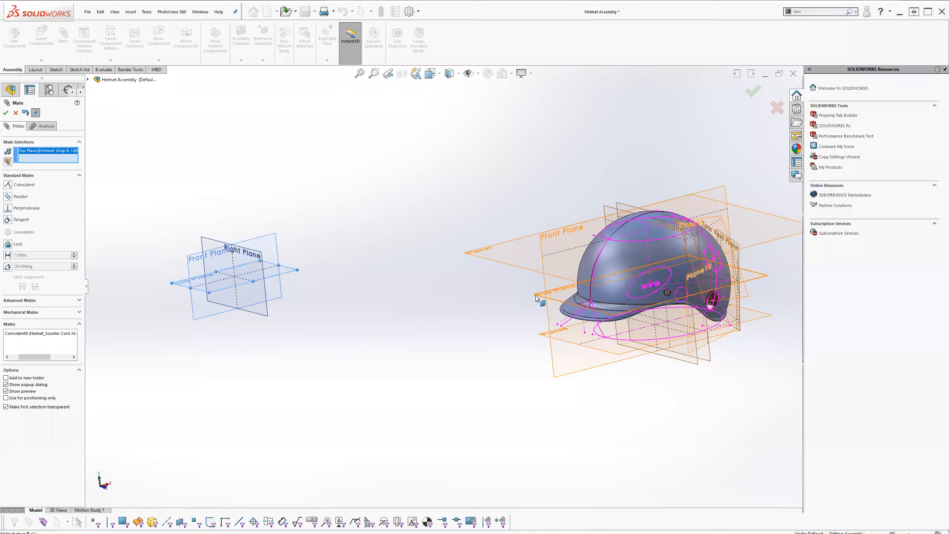
{"action": "left_click", "coordinate": [537, 298]}
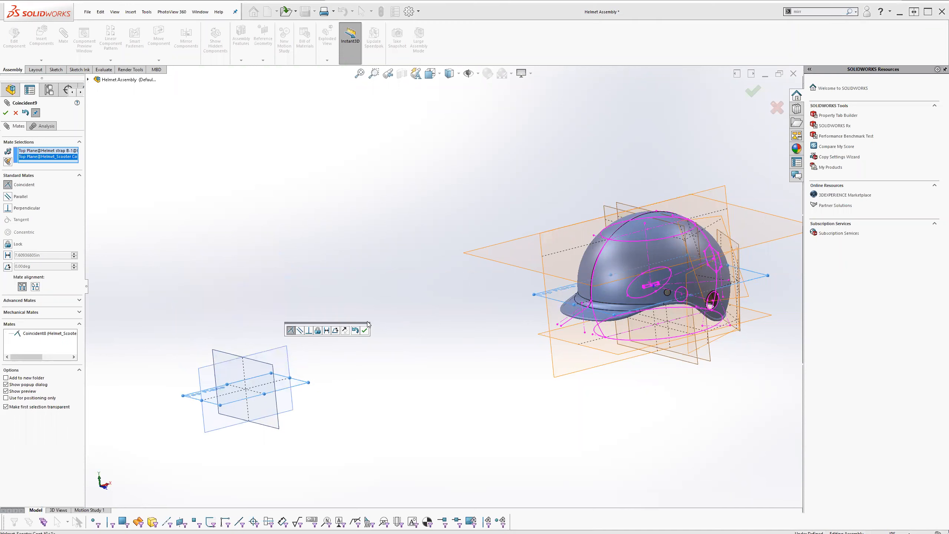
{"action": "left_click", "coordinate": [364, 331]}
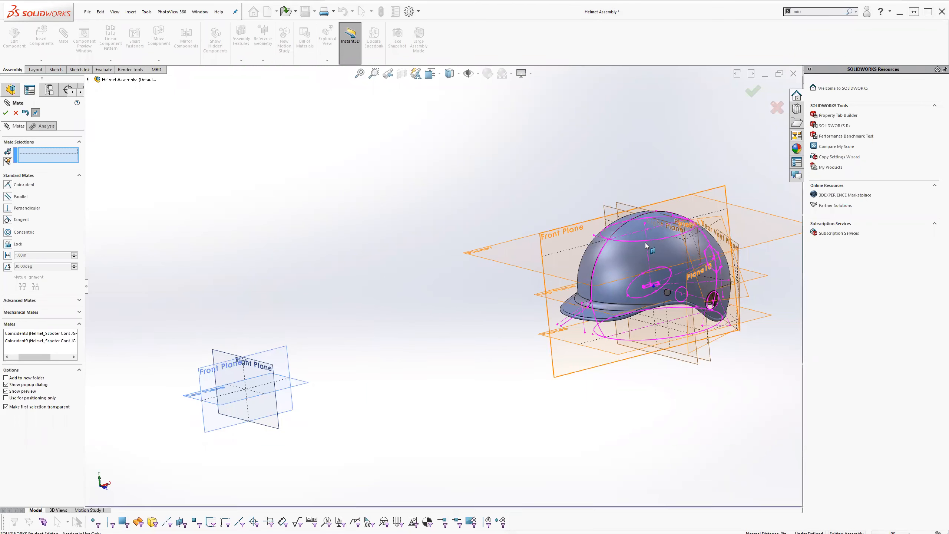
Add a coincident mate between the Right Plane of Helmet strap B and the assembly's Right Plane, and finish mating
{"action": "scroll", "coordinate": [229, 285], "scroll_direction": "down", "scroll_amount": 1}
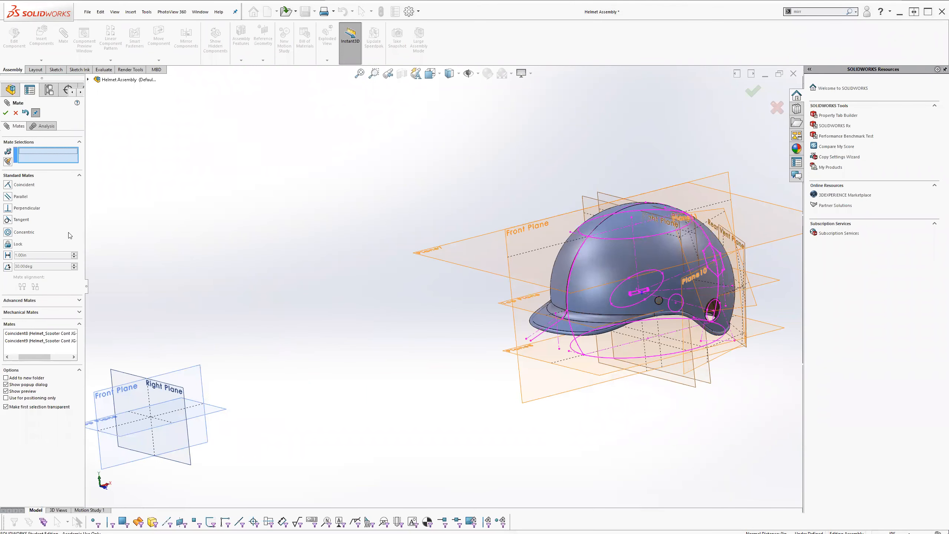
{"action": "left_click", "coordinate": [179, 376]}
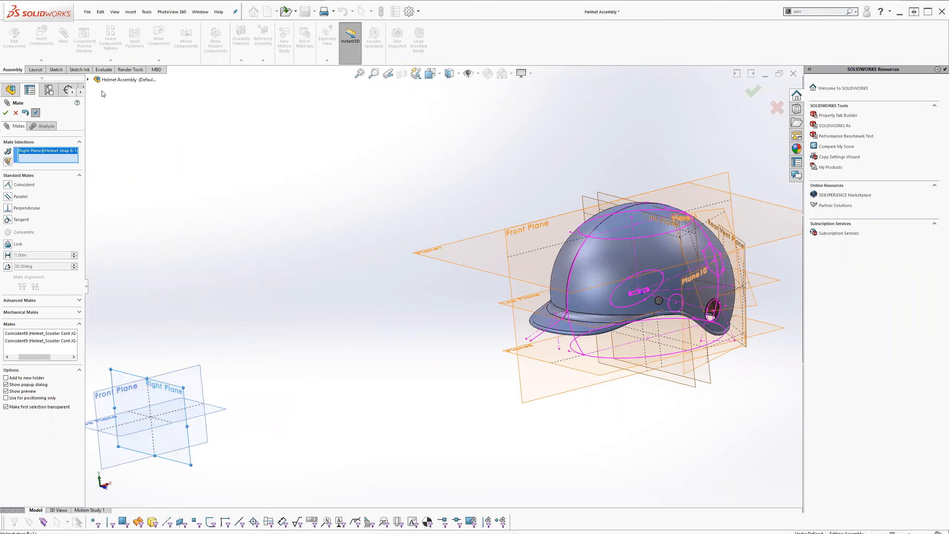
{"action": "left_click", "coordinate": [95, 80]}
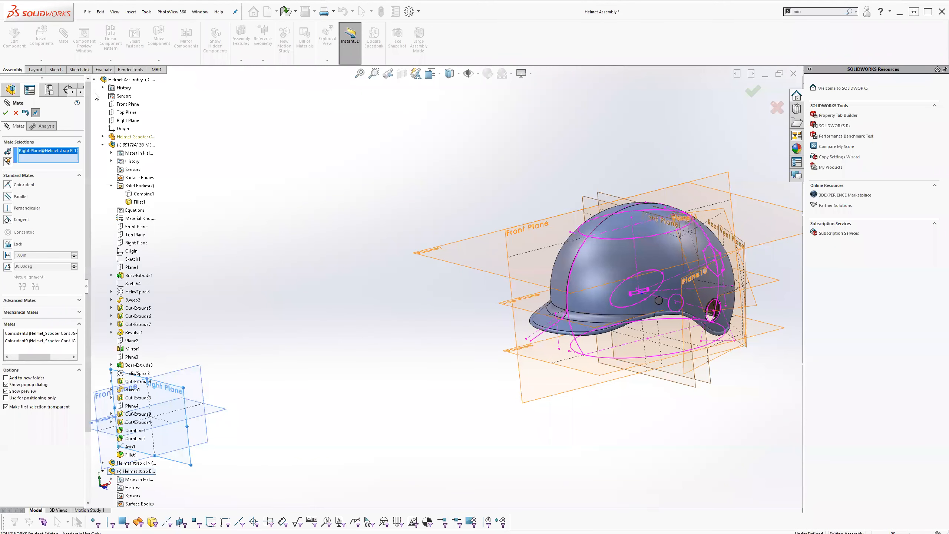
{"action": "left_click", "coordinate": [121, 120]}
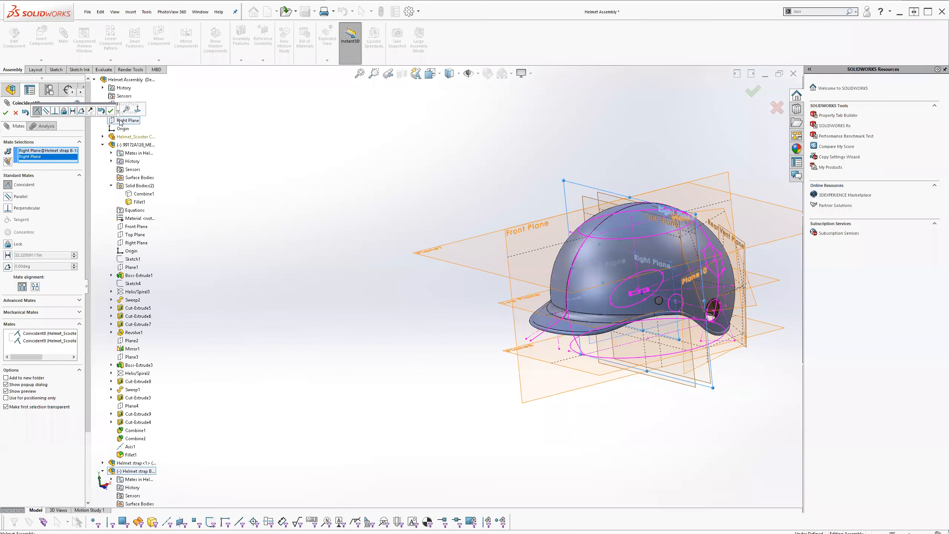
{"action": "mouse_move", "coordinate": [490, 238]}
{"action": "middle_mouse_down"}
{"action": "mouse_move", "coordinate": [525, 236]}
{"action": "mouse_move", "coordinate": [509, 234]}
{"action": "middle_mouse_up"}
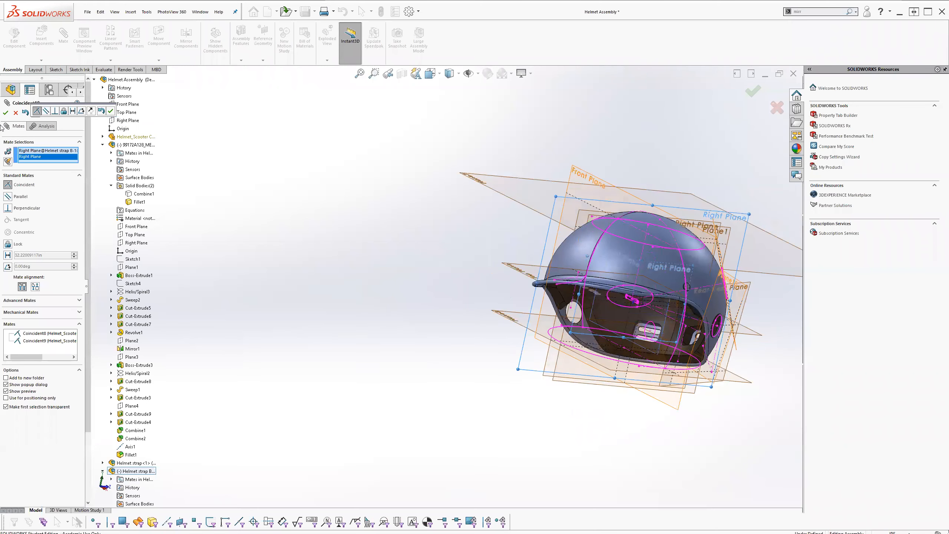
{"action": "left_click", "coordinate": [6, 112]}
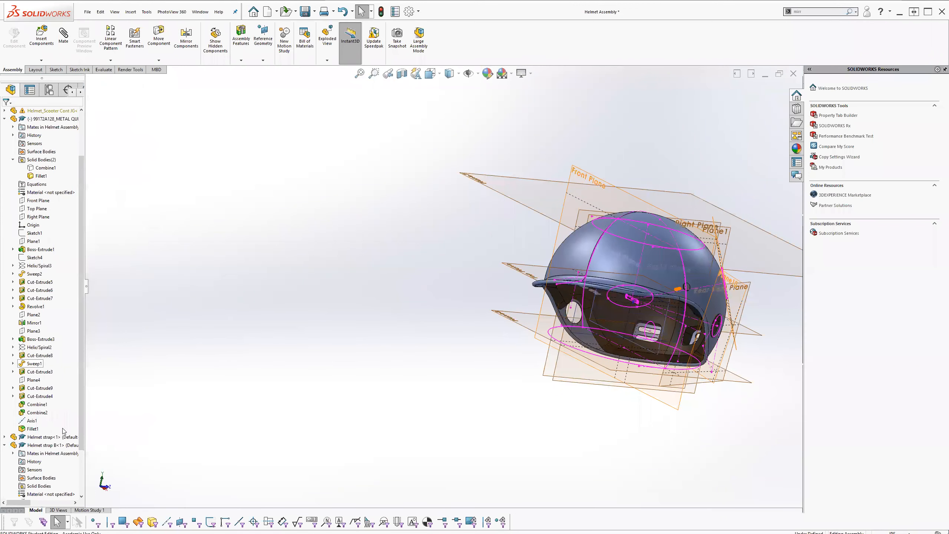
Delete the Helmet strap B component from the assembly
{"action": "left_click", "coordinate": [4, 446]}
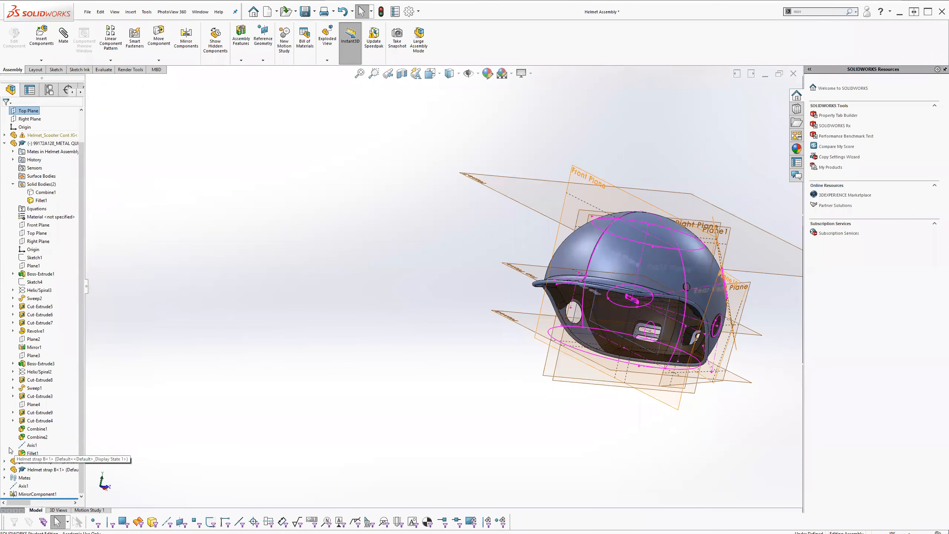
{"action": "right_click", "coordinate": [13, 471]}
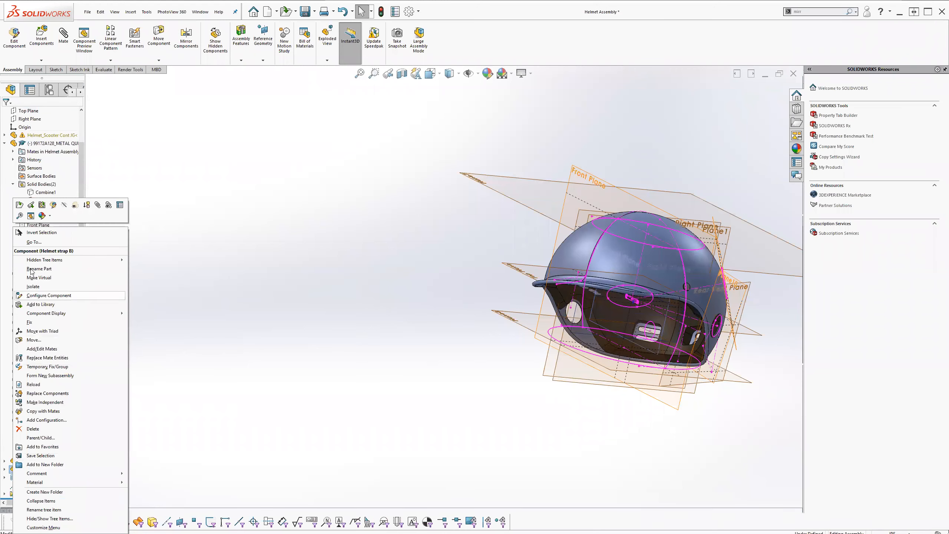
{"action": "left_click", "coordinate": [62, 429]}
{"action": "left_click", "coordinate": [512, 228]}
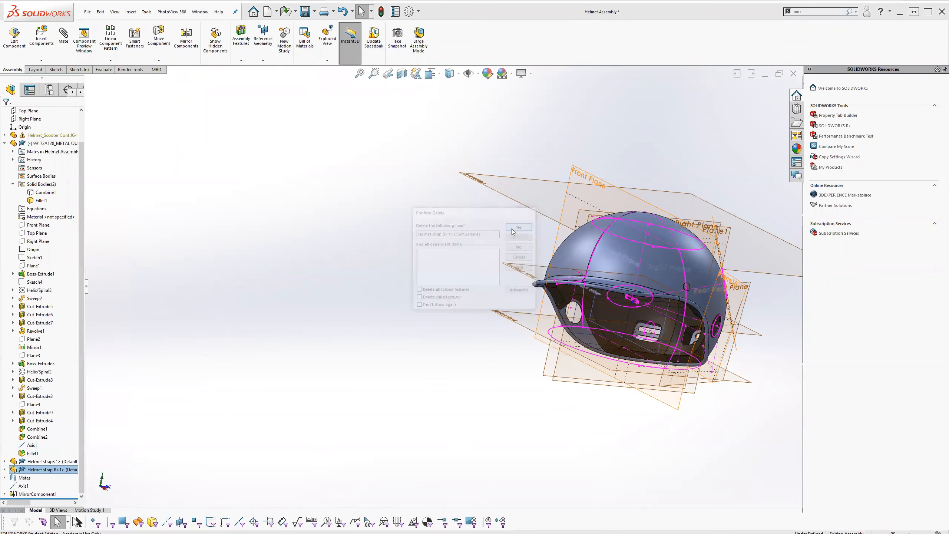
{"action": "left_click", "coordinate": [657, 231]}
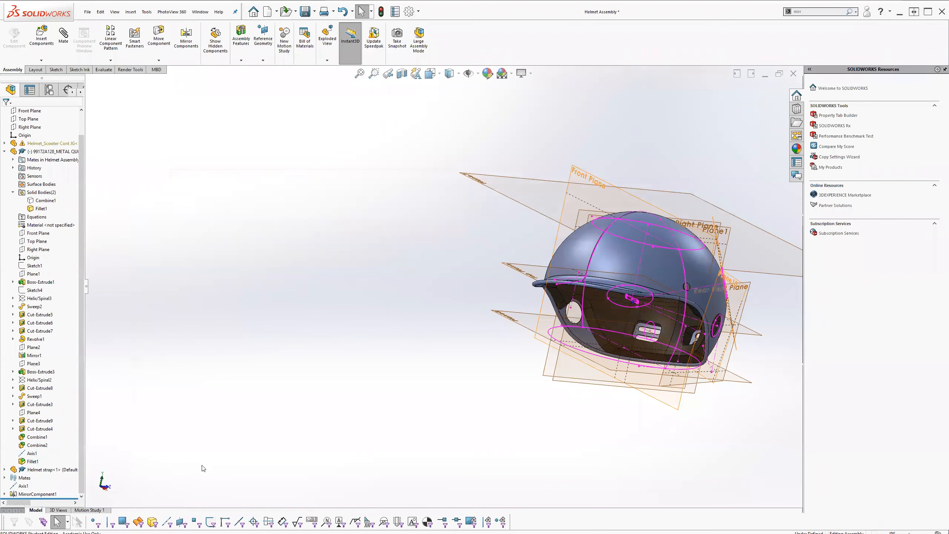
Start editing the Helmet strap part within the assembly and hide all item types, including planes and sketches
{"action": "left_click", "coordinate": [41, 470]}
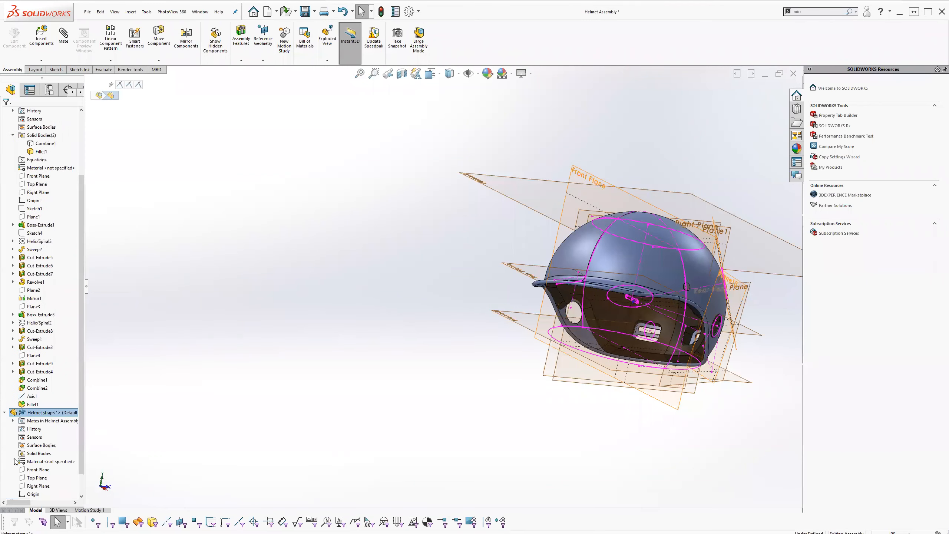
{"action": "left_click", "coordinate": [82, 141]}
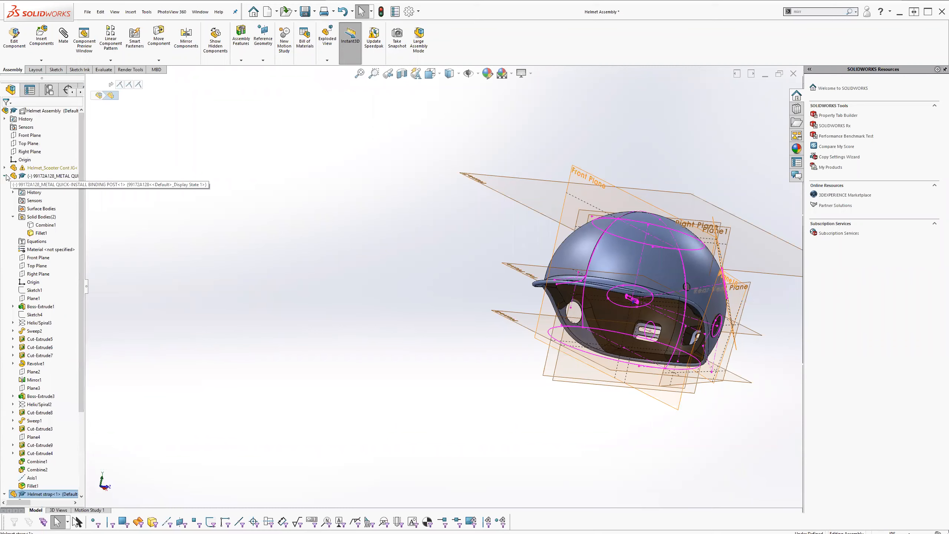
{"action": "left_click", "coordinate": [5, 176]}
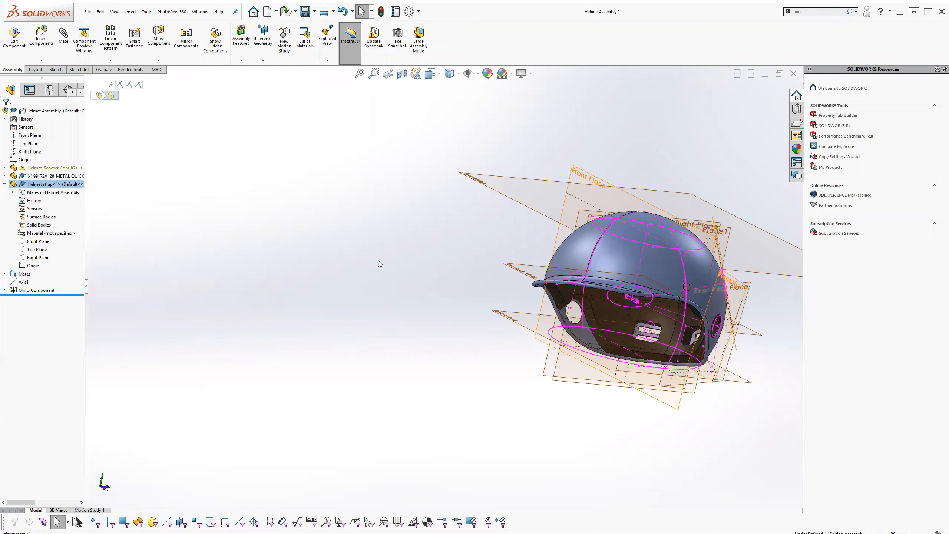
{"action": "middle_click_drag", "start_coordinate": [696, 387], "coordinate": [649, 428]}
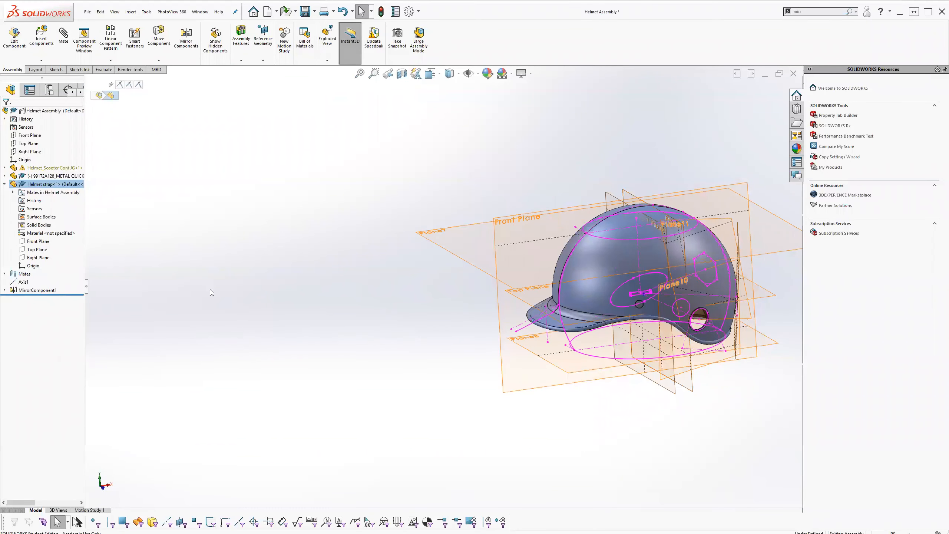
{"action": "mouse_move", "coordinate": [48, 185]}
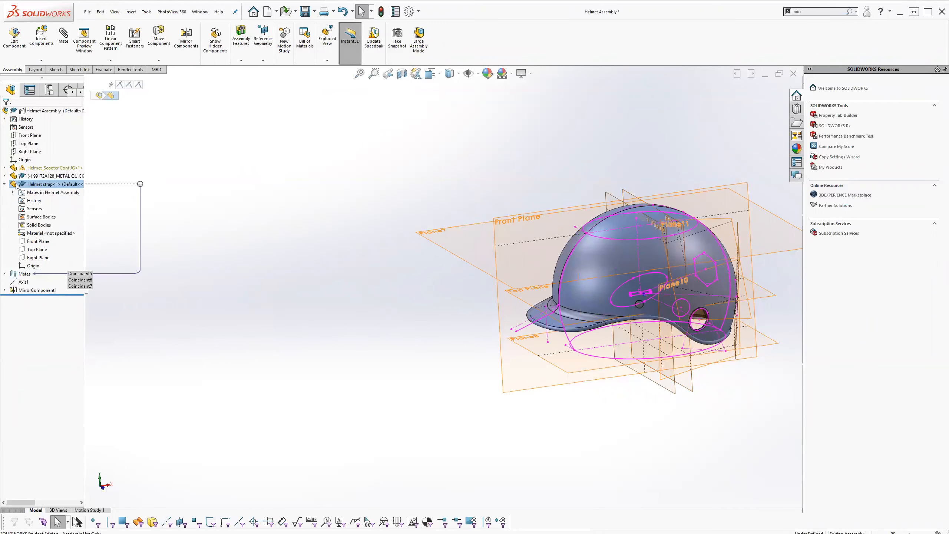
{"action": "right_click", "coordinate": [45, 186]}
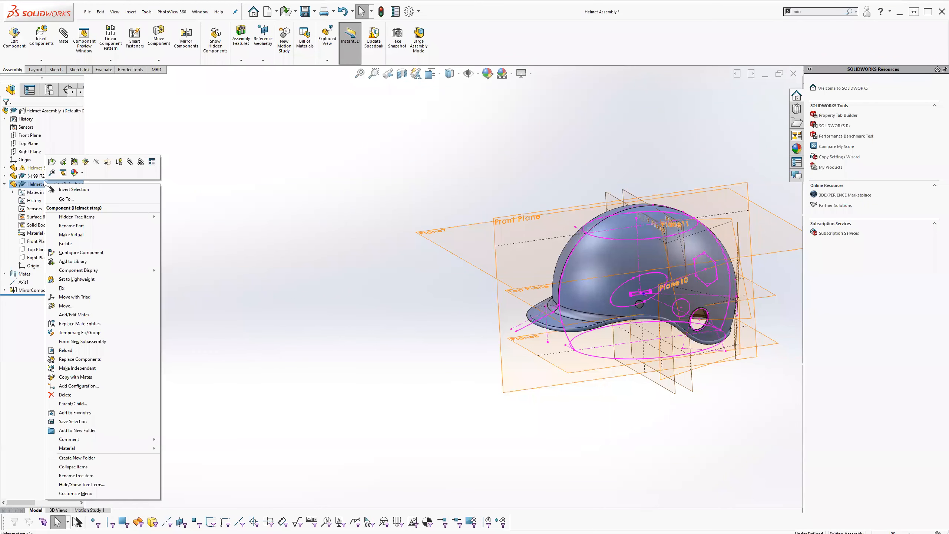
{"action": "left_click", "coordinate": [85, 163]}
{"action": "scroll", "coordinate": [658, 290], "scroll_direction": "down", "scroll_amount": 8}
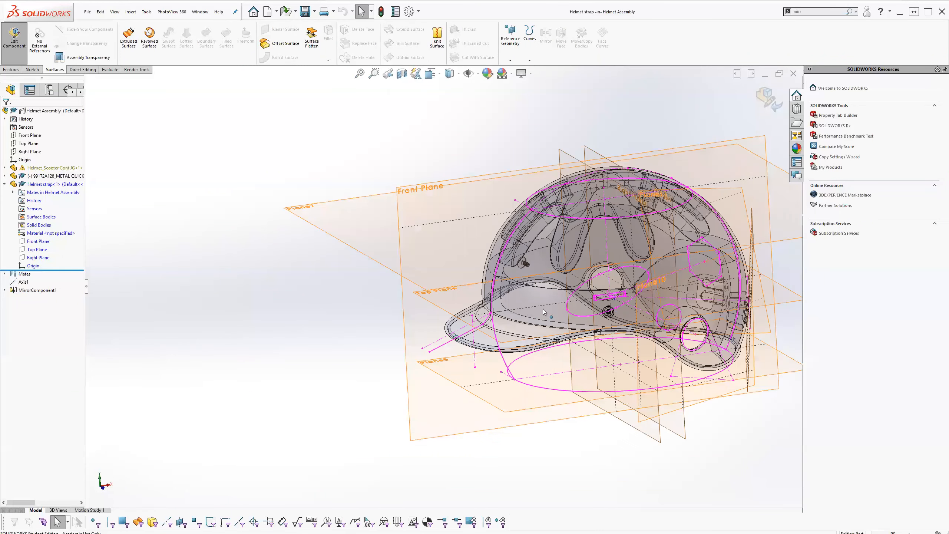
{"action": "left_click", "coordinate": [470, 75]}
Create a reference plane offset about 1.476 in from the Helmet strap's Right Plane, on the visor side
{"action": "middle_click_drag", "start_coordinate": [550, 262], "coordinate": [531, 359]}
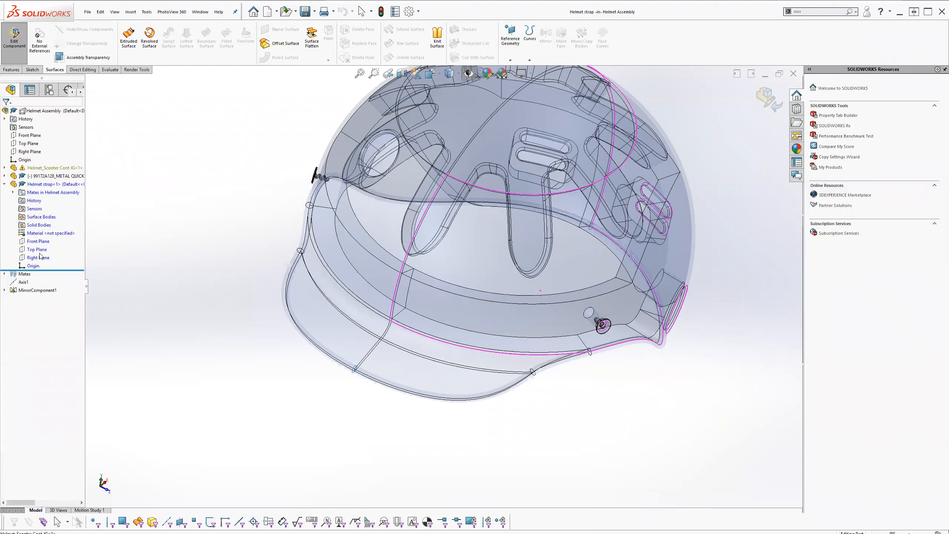
{"action": "middle_click_drag", "start_coordinate": [418, 252], "coordinate": [379, 198]}
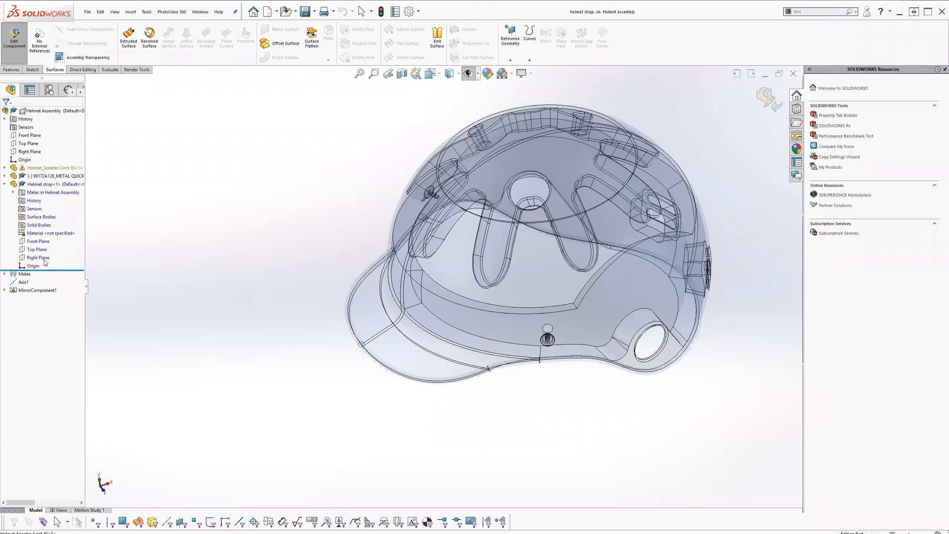
{"action": "left_click", "coordinate": [44, 260]}
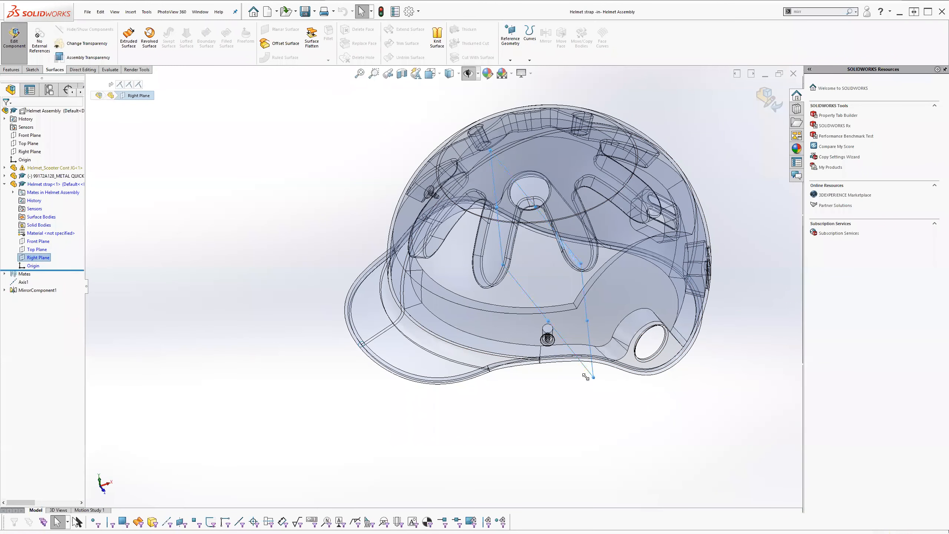
{"action": "left_click_drag", "start_coordinate": [593, 377], "coordinate": [531, 404], "text": "ctrl"}
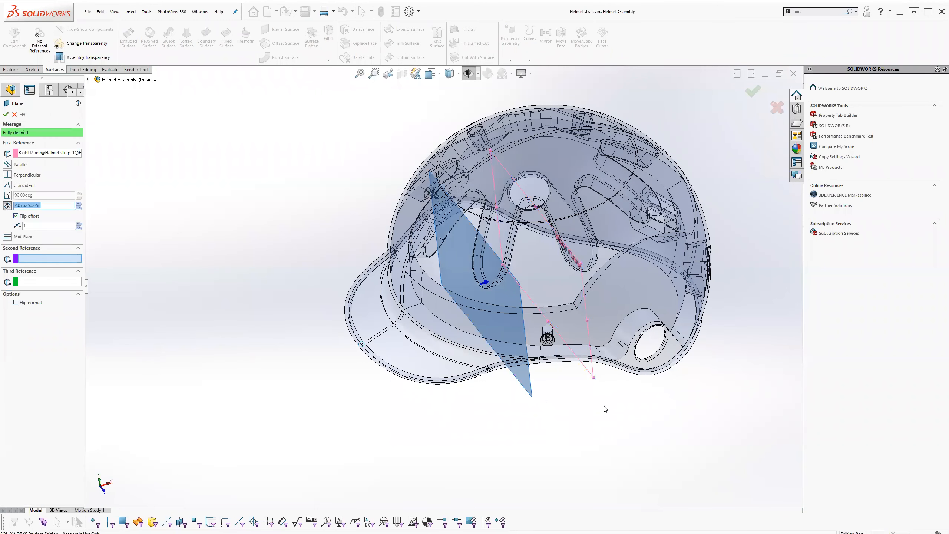
{"action": "middle_click_drag", "start_coordinate": [570, 411], "coordinate": [534, 392]}
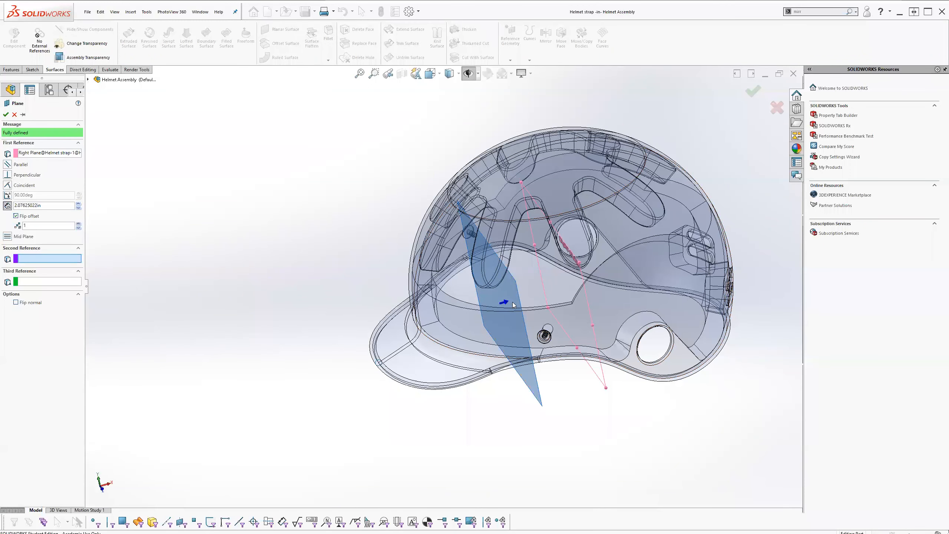
{"action": "left_click", "coordinate": [79, 208]}
{"action": "left_click", "coordinate": [78, 208]}
{"action": "left_click", "coordinate": [78, 208]}
{"action": "left_click", "coordinate": [79, 208]}
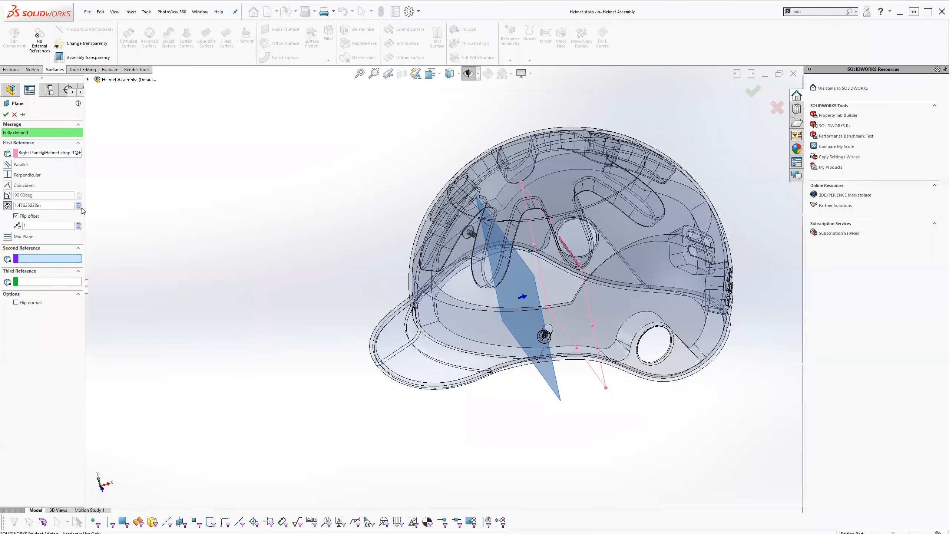
{"action": "middle_click_drag", "start_coordinate": [356, 417], "coordinate": [369, 464]}
{"action": "middle_click_drag", "start_coordinate": [371, 418], "coordinate": [372, 436]}
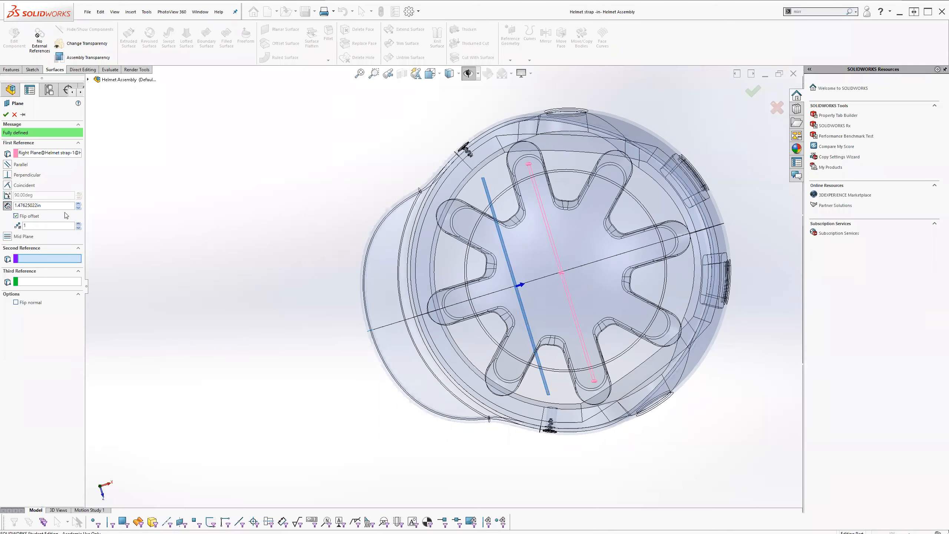
{"action": "left_click", "coordinate": [7, 116]}
Start a sketch on the new offset plane of the Helmet strap and set the view to the Right orientation
{"action": "scroll", "coordinate": [528, 268], "scroll_direction": "up", "scroll_amount": 1}
{"action": "middle_click_drag", "start_coordinate": [527, 269], "coordinate": [299, 276]}
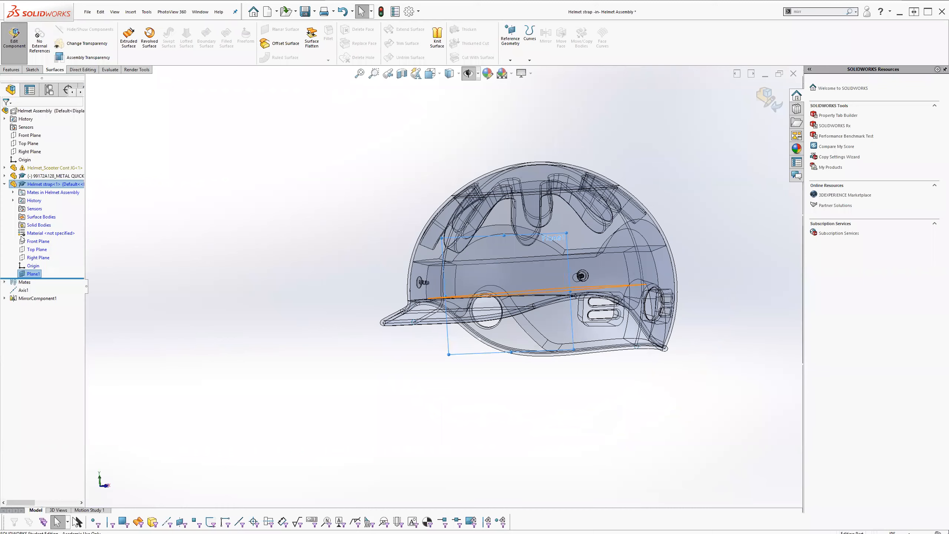
{"action": "right_click", "coordinate": [27, 277]}
{"action": "left_click", "coordinate": [46, 265]}
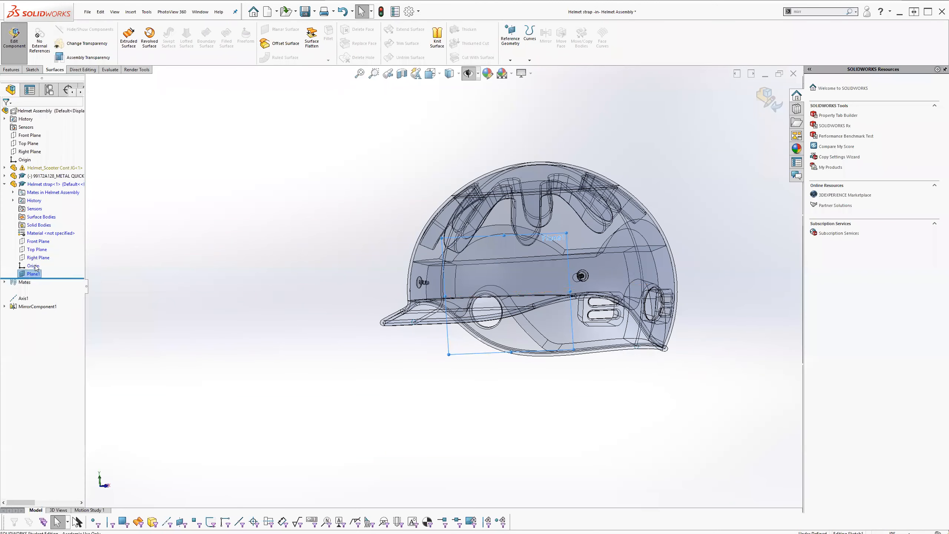
{"action": "middle_click_drag", "start_coordinate": [520, 351], "coordinate": [540, 290]}
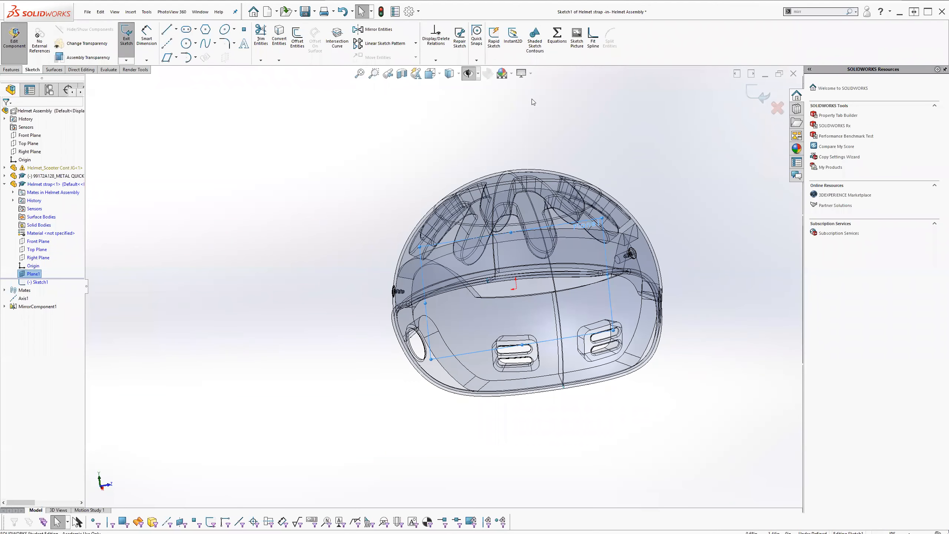
{"action": "left_click", "coordinate": [431, 75]}
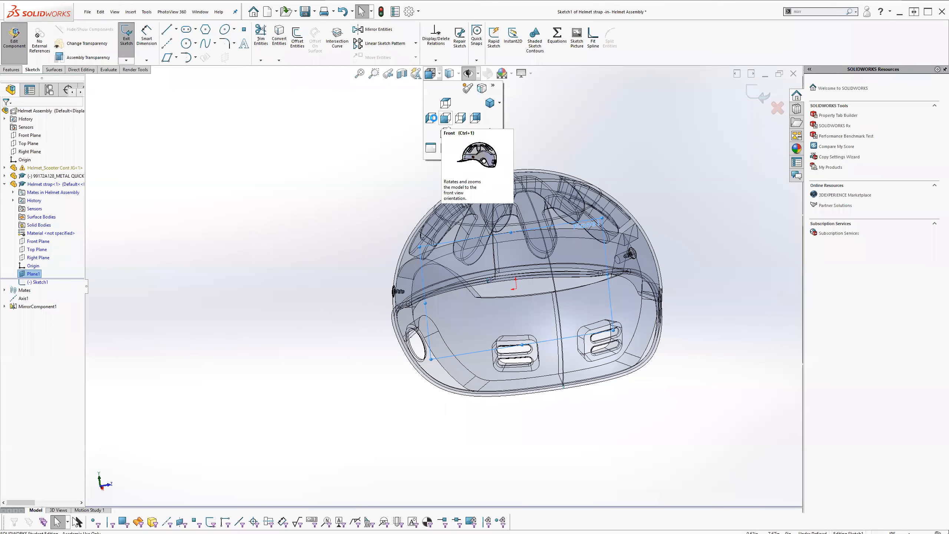
{"action": "left_click", "coordinate": [434, 119]}
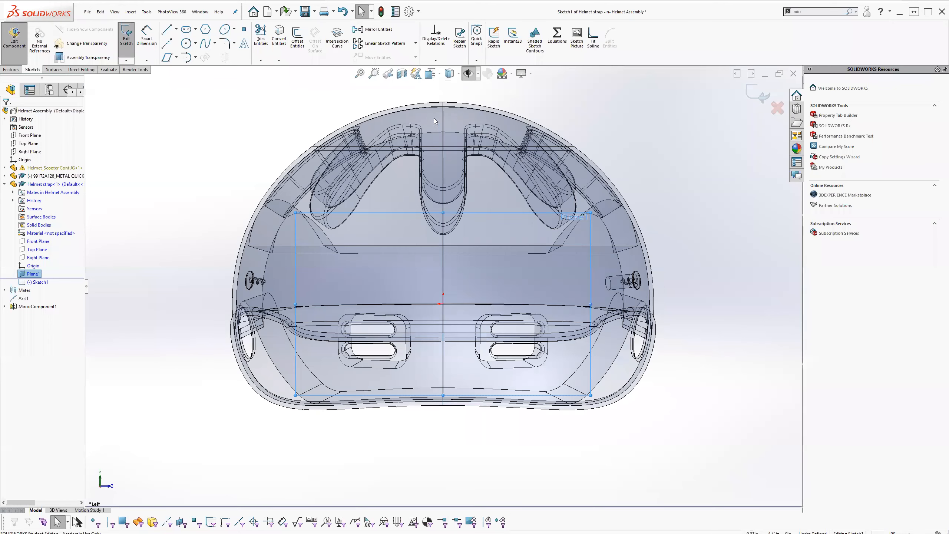
{"action": "left_click", "coordinate": [431, 74]}
{"action": "left_click", "coordinate": [461, 118]}
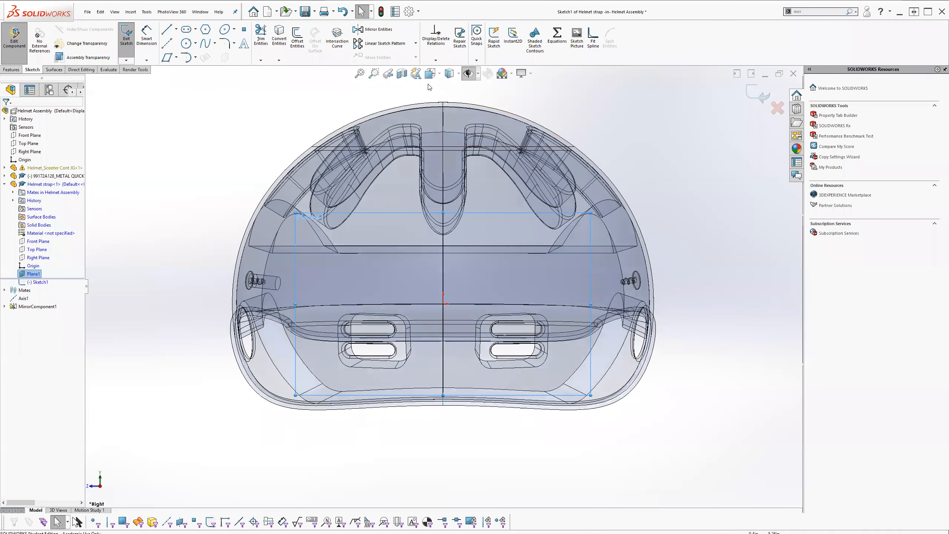
Enlarge the offset plane's outline so it extends past both sides of the helmet and well below its rim
{"action": "scroll", "coordinate": [459, 291], "scroll_direction": "down", "scroll_amount": 2}
{"action": "scroll", "coordinate": [443, 362], "scroll_direction": "up", "scroll_amount": 3}
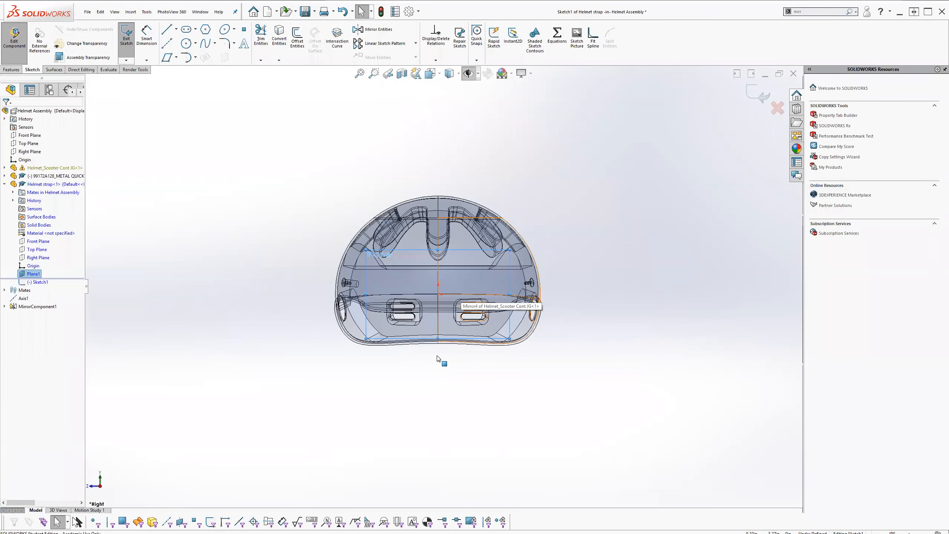
{"action": "scroll", "coordinate": [441, 362], "scroll_direction": "down", "scroll_amount": 3}
{"action": "left_click_drag", "start_coordinate": [307, 309], "coordinate": [223, 388]}
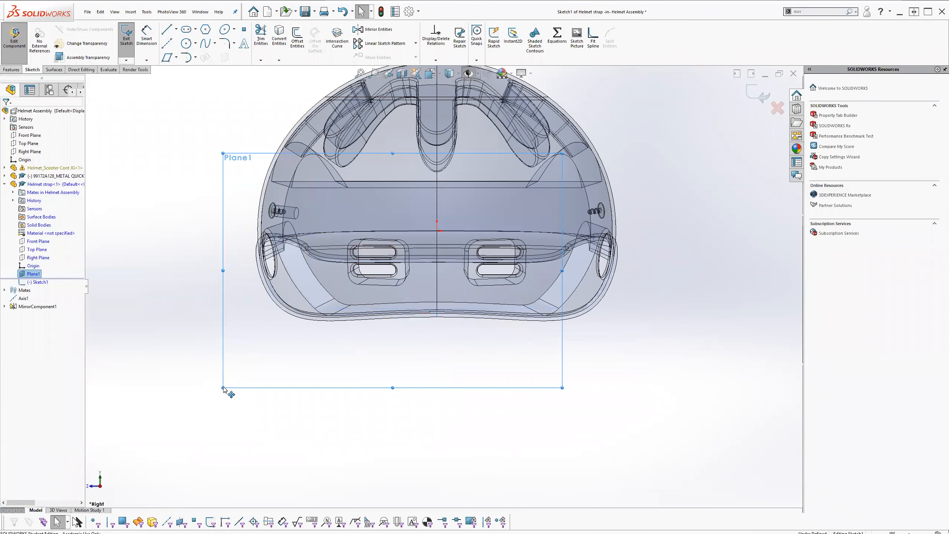
{"action": "left_click_drag", "start_coordinate": [561, 388], "coordinate": [671, 433]}
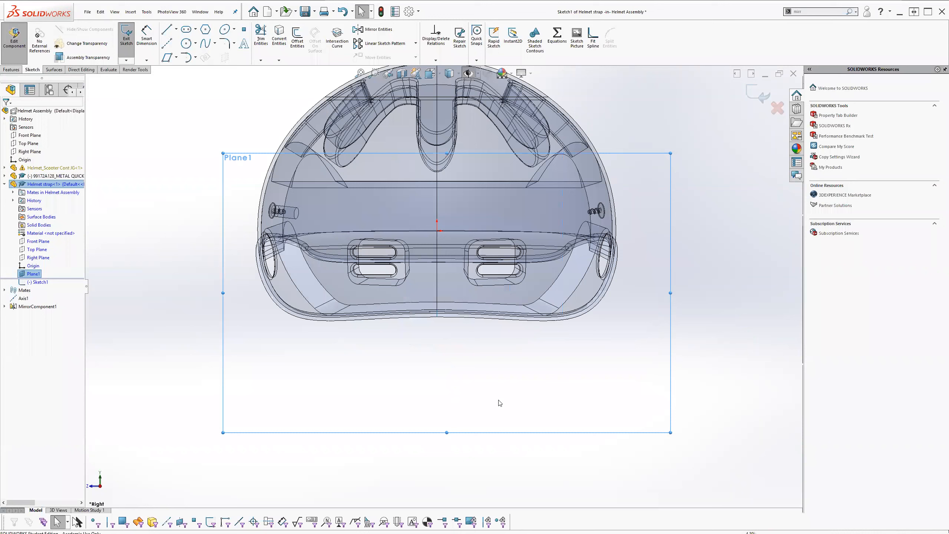
Draw a two-point spline on the offset plane from the left binding post to about 5.2 in below the sketch origin, near the helmet's centreline
{"action": "left_click", "coordinate": [206, 44]}
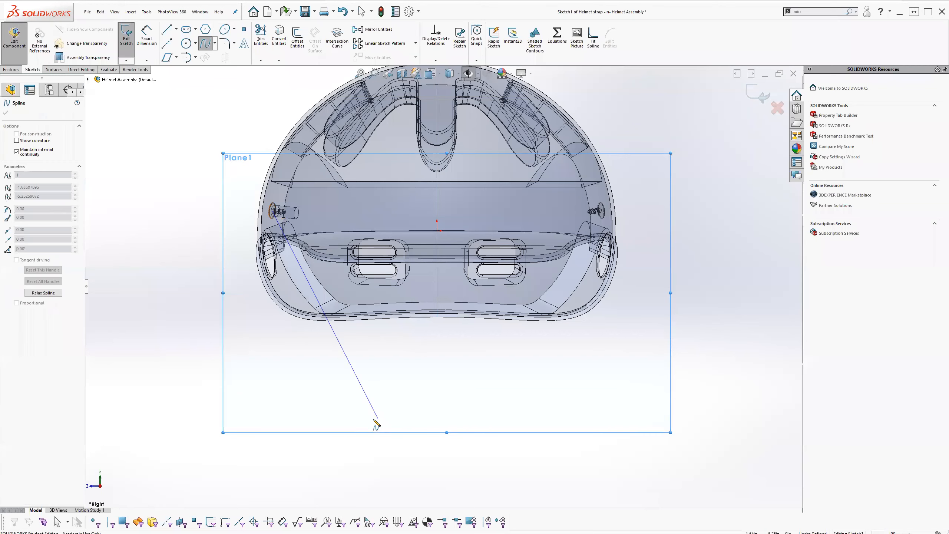
{"action": "left_click", "coordinate": [457, 419]}
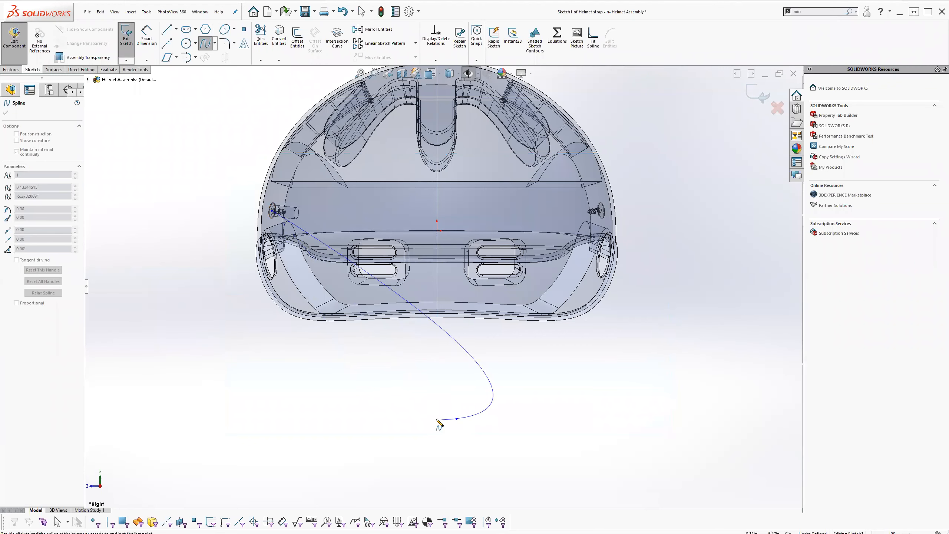
{"action": "key", "text": "Escape"}
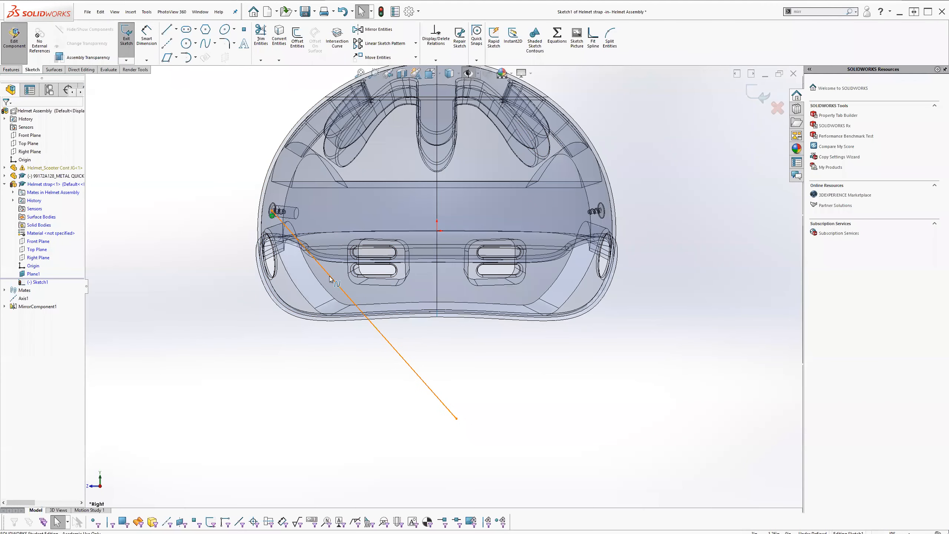
Reshape the spline with its end handles so it drops steeply past the helmet rim and curves inward underneath, and close the sketch
{"action": "left_click", "coordinate": [352, 286]}
{"action": "left_click_drag", "start_coordinate": [341, 287], "coordinate": [296, 306]}
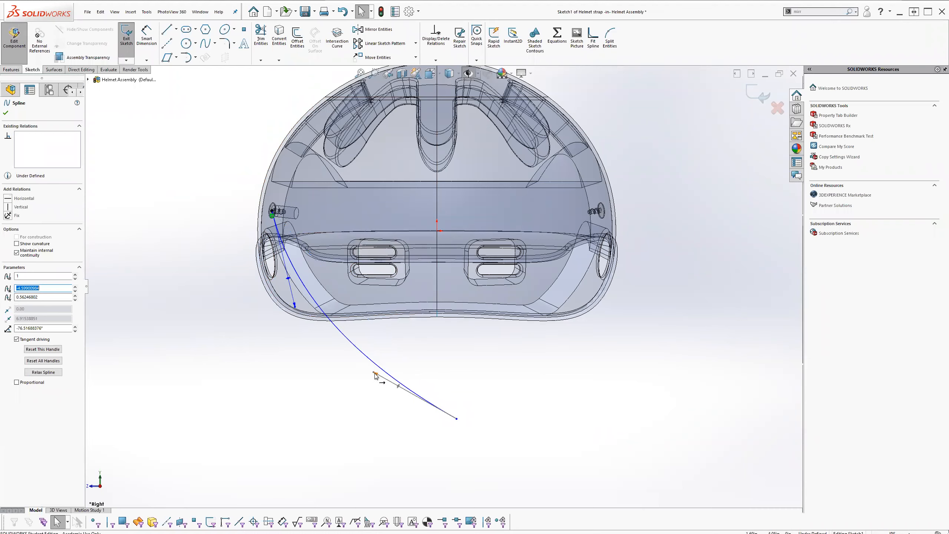
{"action": "left_click_drag", "start_coordinate": [352, 383], "coordinate": [314, 431]}
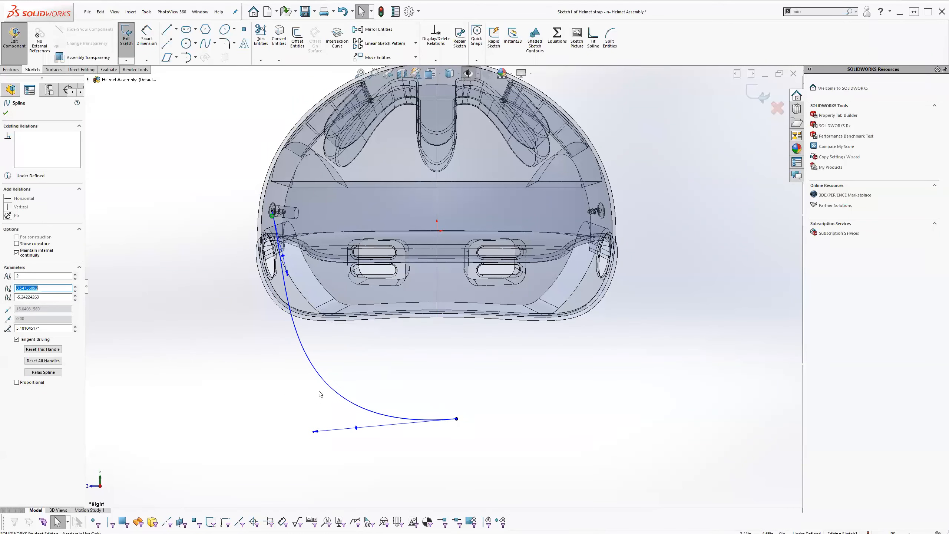
{"action": "left_click_drag", "start_coordinate": [283, 255], "coordinate": [324, 267]}
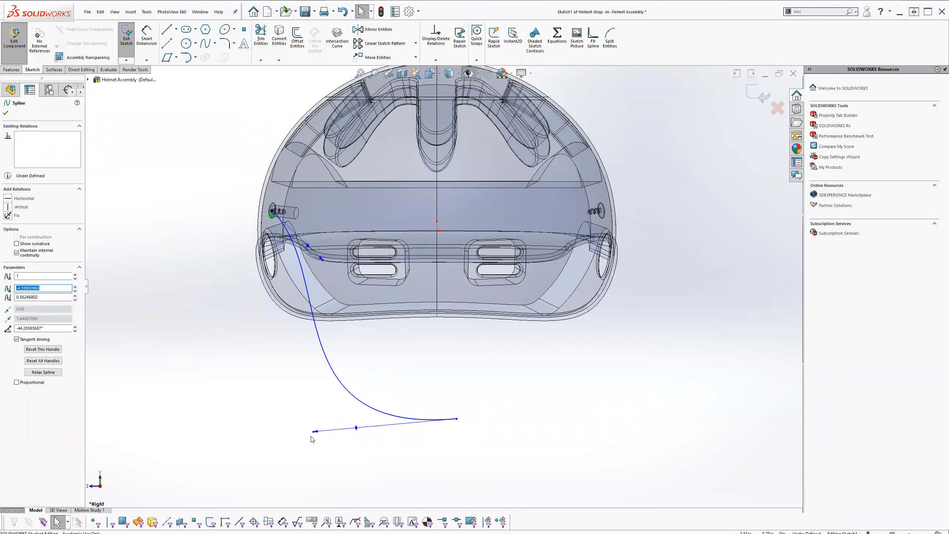
{"action": "left_click_drag", "start_coordinate": [315, 432], "coordinate": [269, 462]}
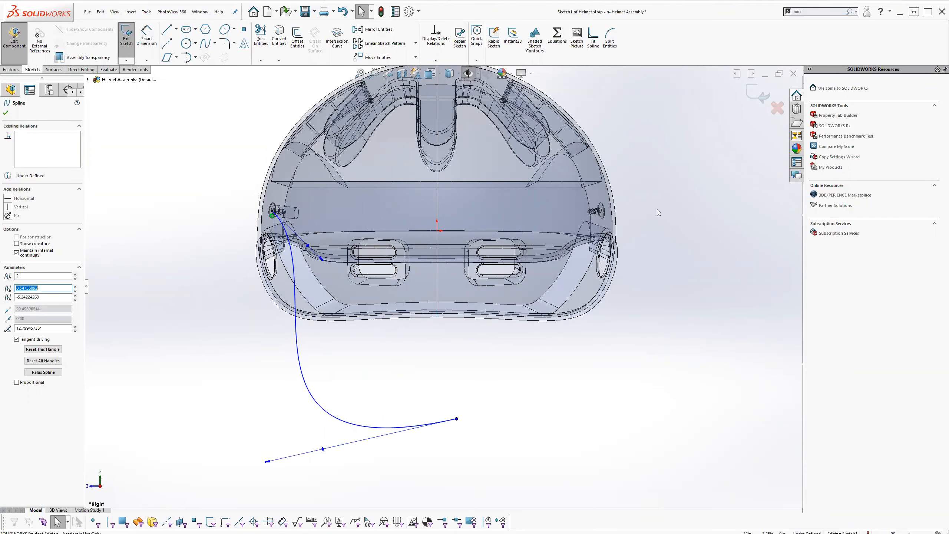
{"action": "left_click", "coordinate": [757, 98]}
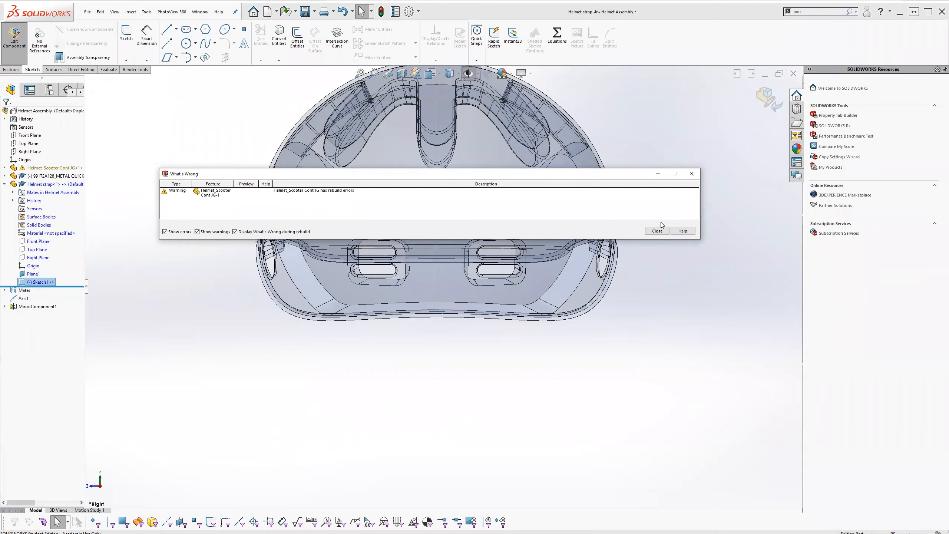
{"action": "left_click", "coordinate": [658, 230]}
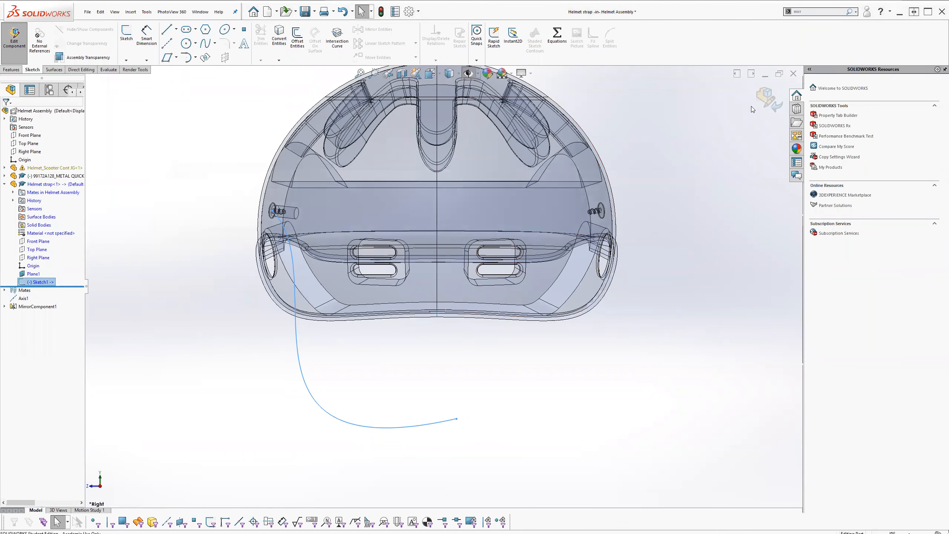
Start a second sketch on the same offset plane and show all item types again, including planes and sketches
{"action": "right_click", "coordinate": [31, 275]}
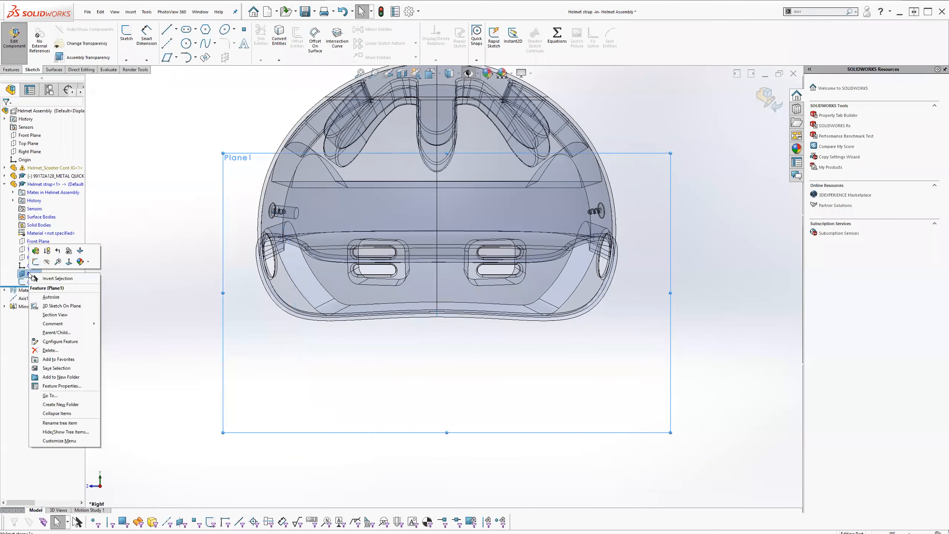
{"action": "left_click", "coordinate": [34, 262]}
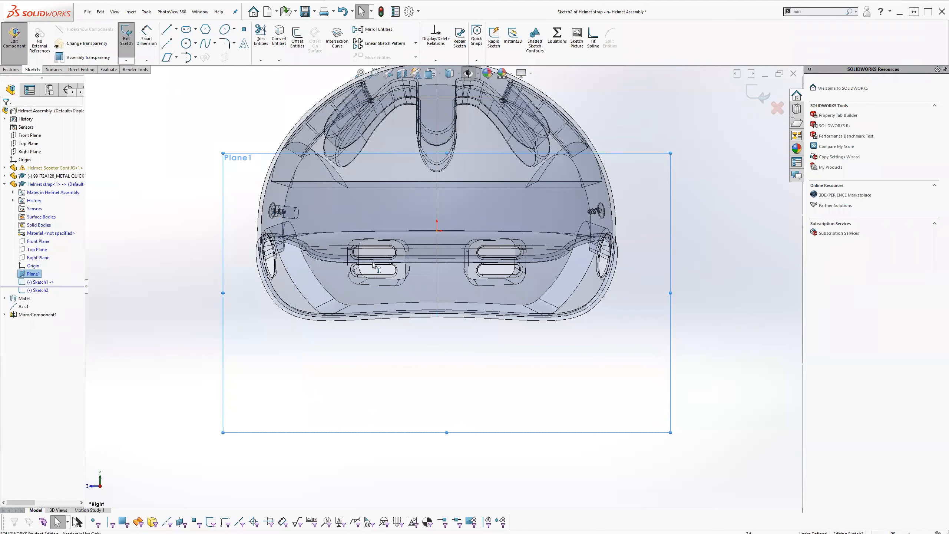
{"action": "left_click", "coordinate": [468, 74]}
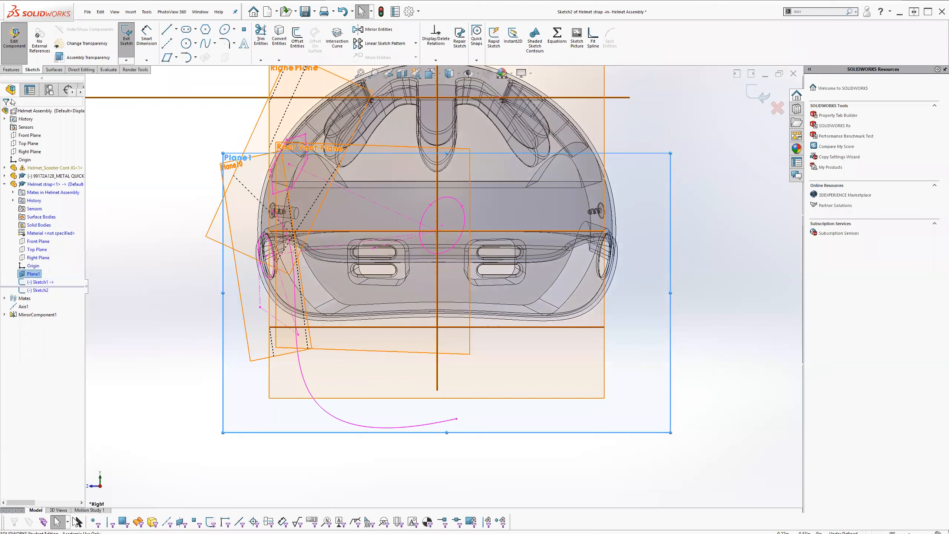
Draw a two-point spline from the right binding post to a point just above the first spline's free end
{"action": "left_click", "coordinate": [206, 44]}
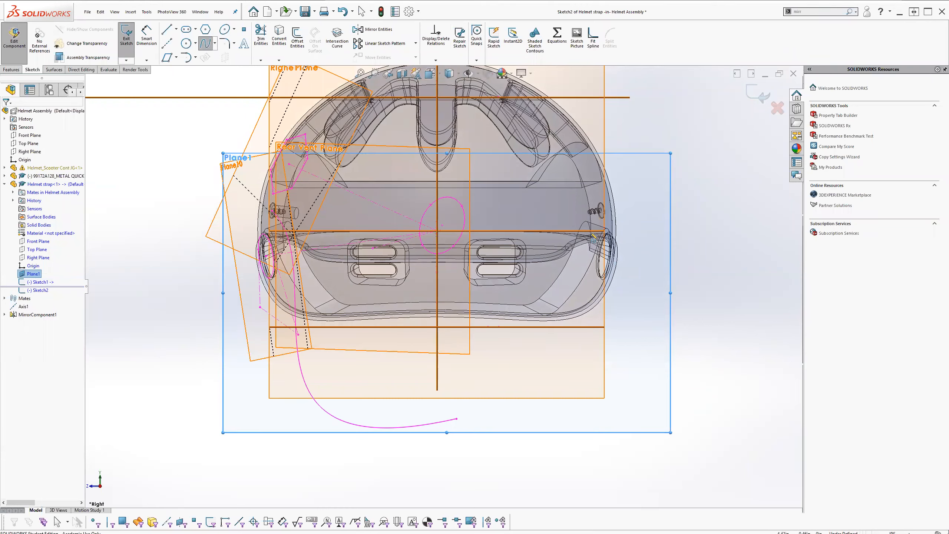
{"action": "left_click", "coordinate": [596, 214]}
{"action": "left_click", "coordinate": [457, 409]}
{"action": "key", "text": "Escape"}
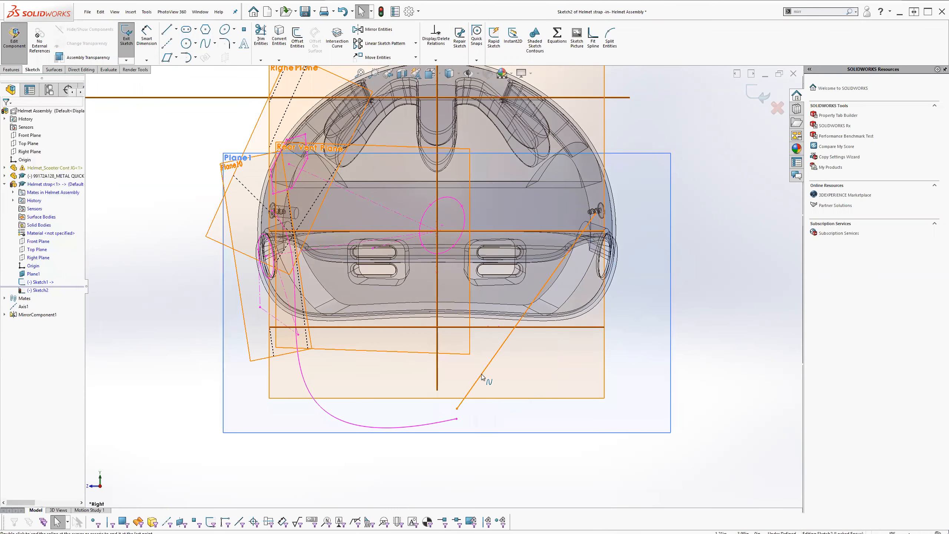
Reshape the second spline with its end handles so it drops steeply below the rim and bends inward in an S-curve, and close the sketch
{"action": "left_click", "coordinate": [494, 358]}
{"action": "left_click_drag", "start_coordinate": [495, 355], "coordinate": [471, 368]}
{"action": "left_click_drag", "start_coordinate": [539, 259], "coordinate": [614, 426]}
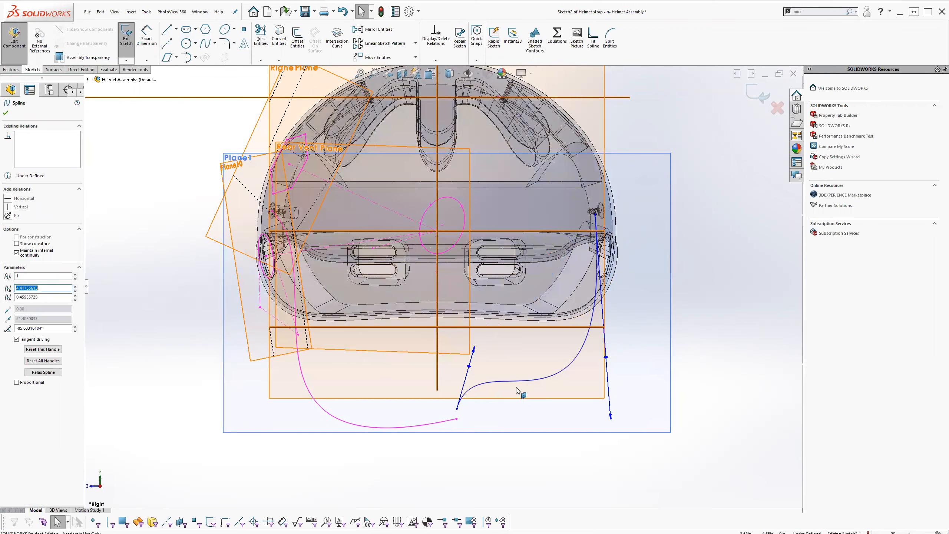
{"action": "left_click", "coordinate": [760, 93]}
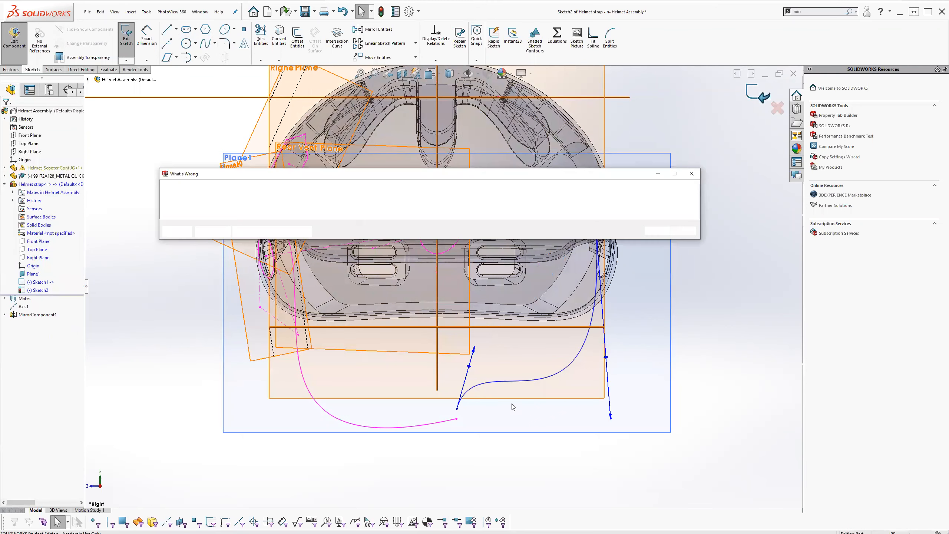
{"action": "left_click", "coordinate": [652, 231]}
{"action": "middle_click_drag", "start_coordinate": [502, 422], "coordinate": [498, 293]}
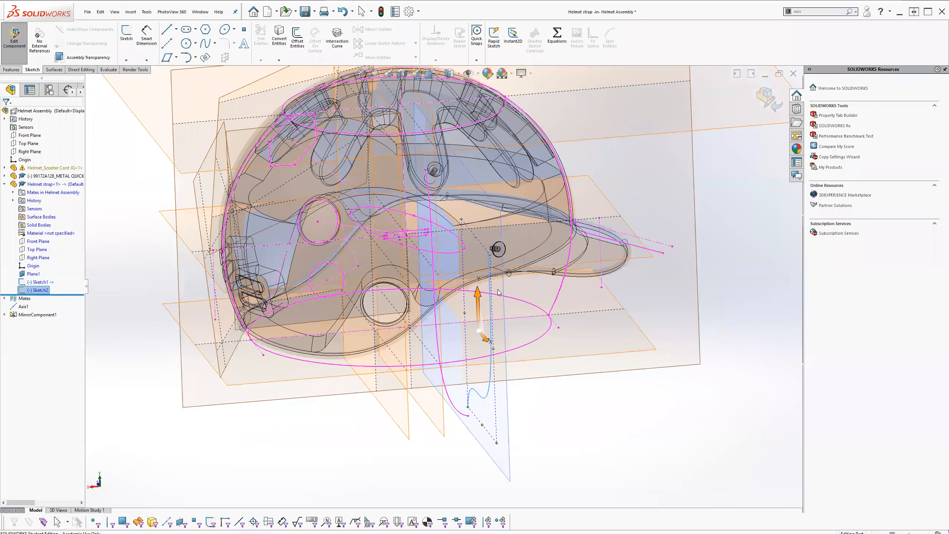
{"action": "key", "text": "Escape"}
{"action": "middle_click_drag", "start_coordinate": [549, 416], "coordinate": [610, 357]}
{"action": "scroll", "coordinate": [595, 352], "scroll_direction": "down", "scroll_amount": 5}
{"action": "middle_click_drag", "start_coordinate": [612, 322], "coordinate": [693, 375]}
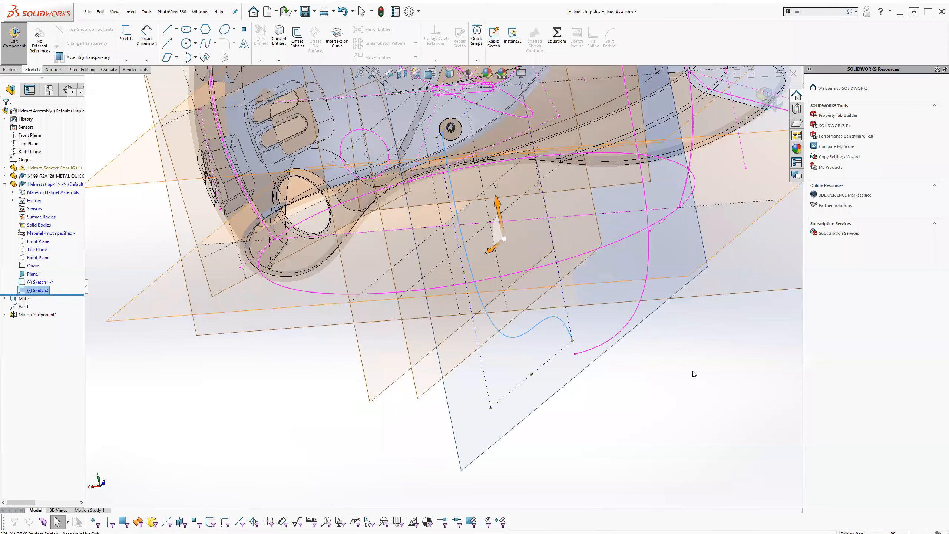
{"action": "left_click", "coordinate": [594, 349]}
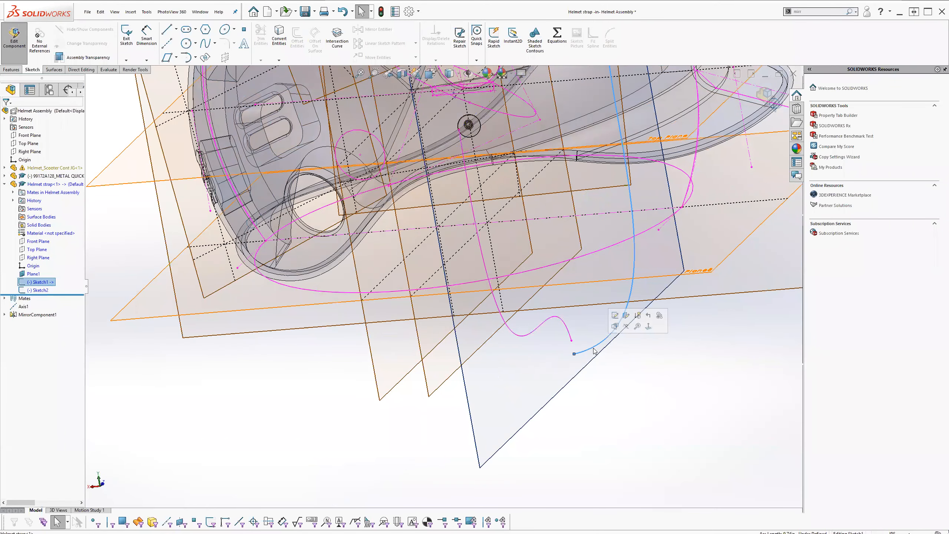
{"action": "left_click", "coordinate": [617, 317]}
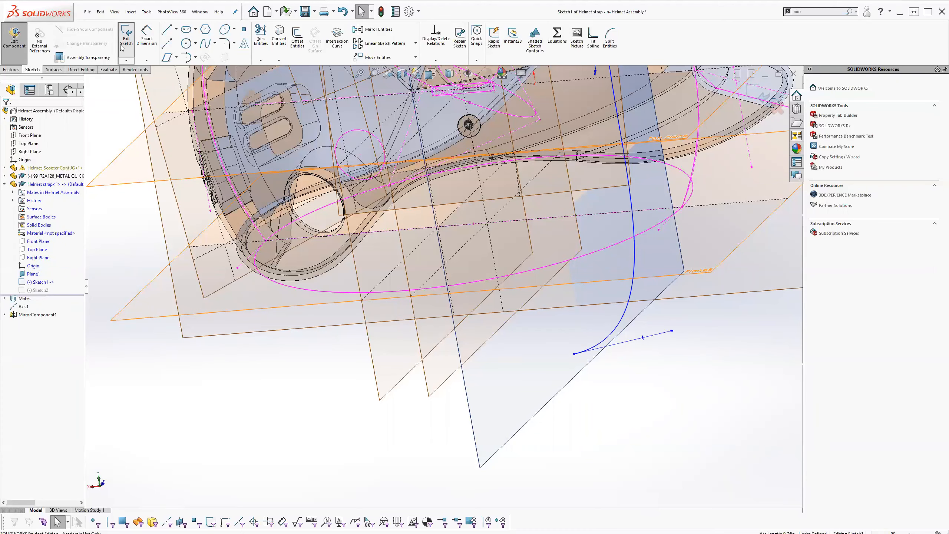
{"action": "left_click", "coordinate": [777, 108]}
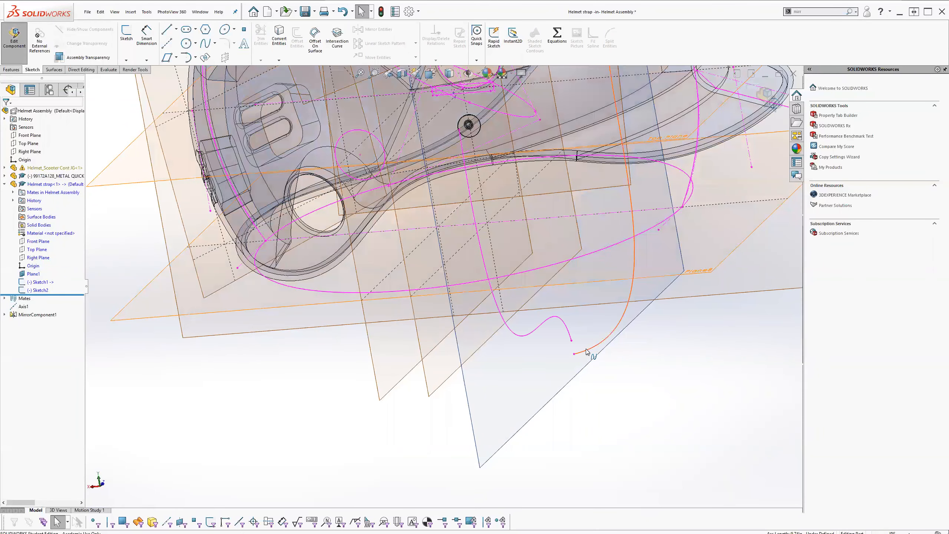
Create a reference plane perpendicular to the first strap spline at its lower endpoint, and shrink the plane's outline around that end
{"action": "left_click", "coordinate": [594, 346]}
{"action": "left_click", "coordinate": [608, 317]}
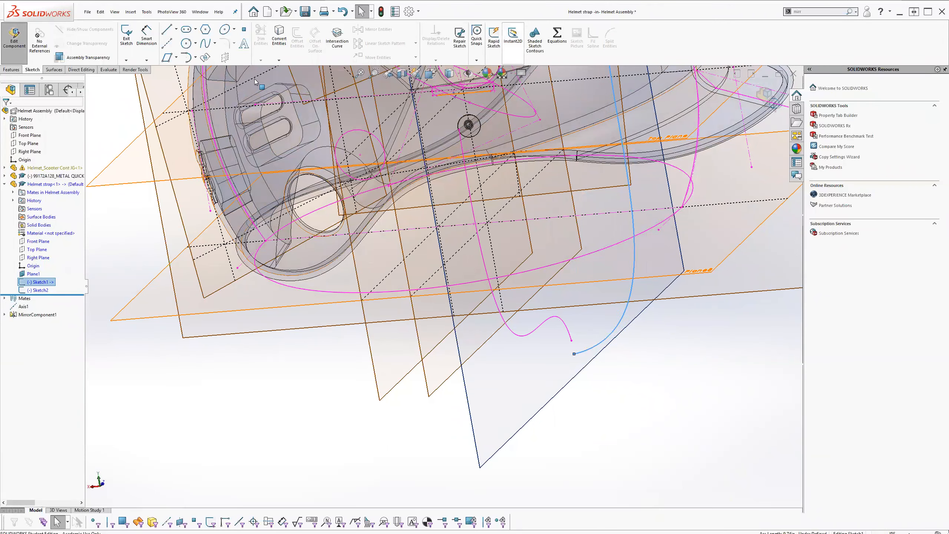
{"action": "left_click", "coordinate": [12, 70]}
{"action": "left_click", "coordinate": [520, 35]}
{"action": "left_click", "coordinate": [523, 70]}
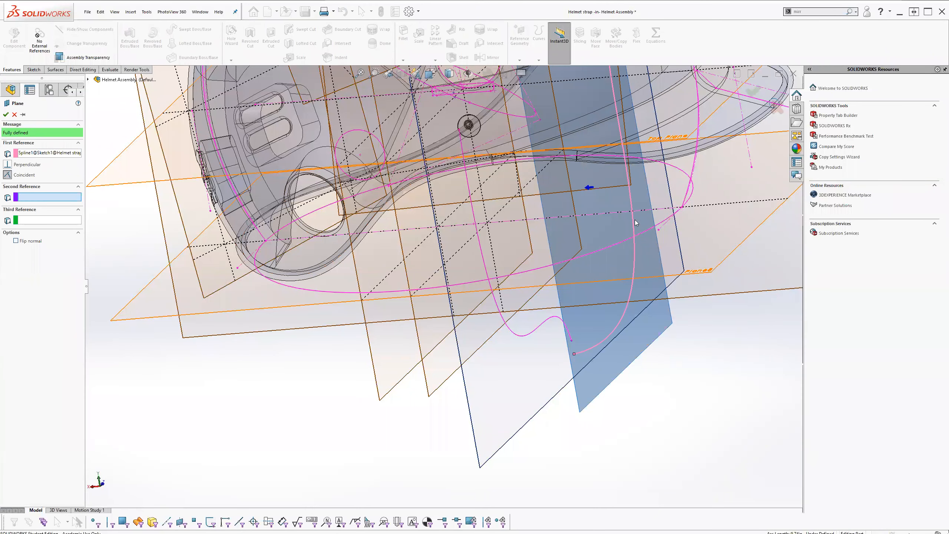
{"action": "left_click", "coordinate": [574, 354]}
{"action": "middle_click_drag", "start_coordinate": [604, 362], "coordinate": [617, 401]}
{"action": "scroll", "coordinate": [606, 355], "scroll_direction": "up", "scroll_amount": 4}
{"action": "left_click", "coordinate": [753, 91]}
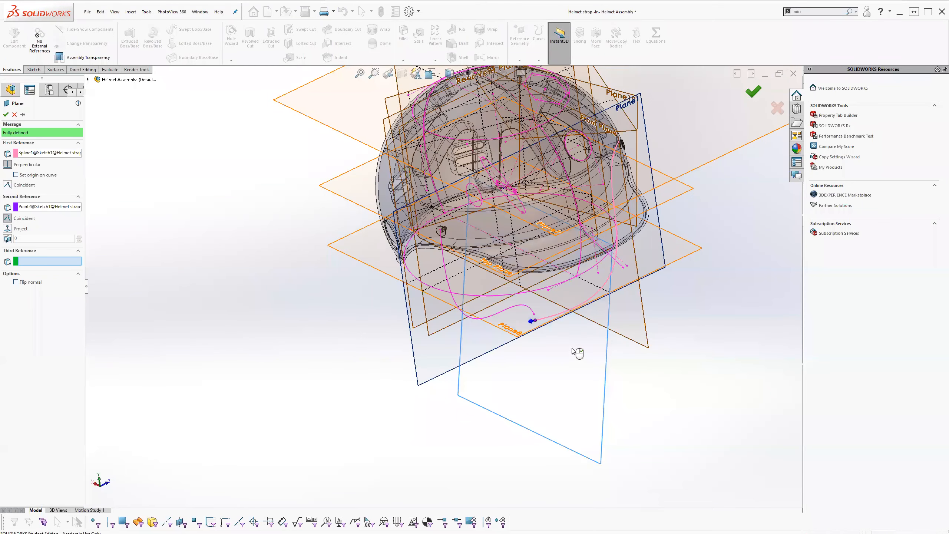
{"action": "left_click_drag", "start_coordinate": [596, 434], "coordinate": [587, 376]}
{"action": "left_click_drag", "start_coordinate": [469, 177], "coordinate": [489, 277]}
Sketch a centerpoint straight slot on the new plane, centred on the first spline's endpoint, about 0.976 in between centres and 0.144 in wide, and close the sketch
{"action": "scroll", "coordinate": [544, 331], "scroll_direction": "down", "scroll_amount": 3}
{"action": "middle_click_drag", "start_coordinate": [506, 292], "coordinate": [539, 263]}
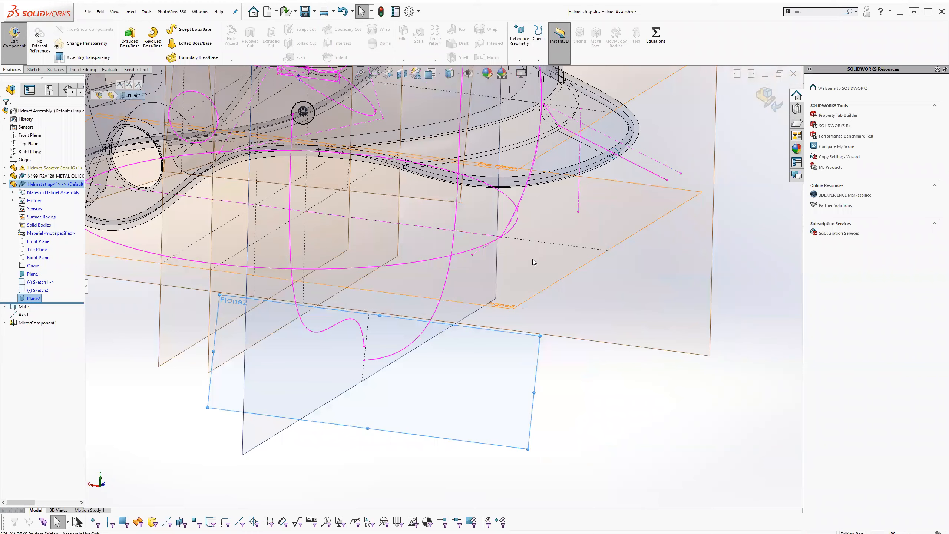
{"action": "scroll", "coordinate": [402, 358], "scroll_direction": "down", "scroll_amount": 2}
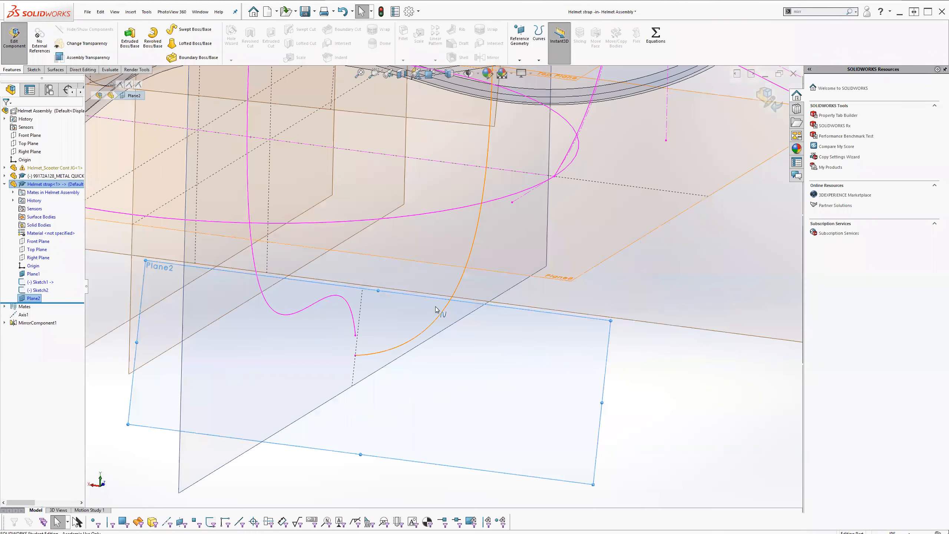
{"action": "left_click", "coordinate": [33, 70]}
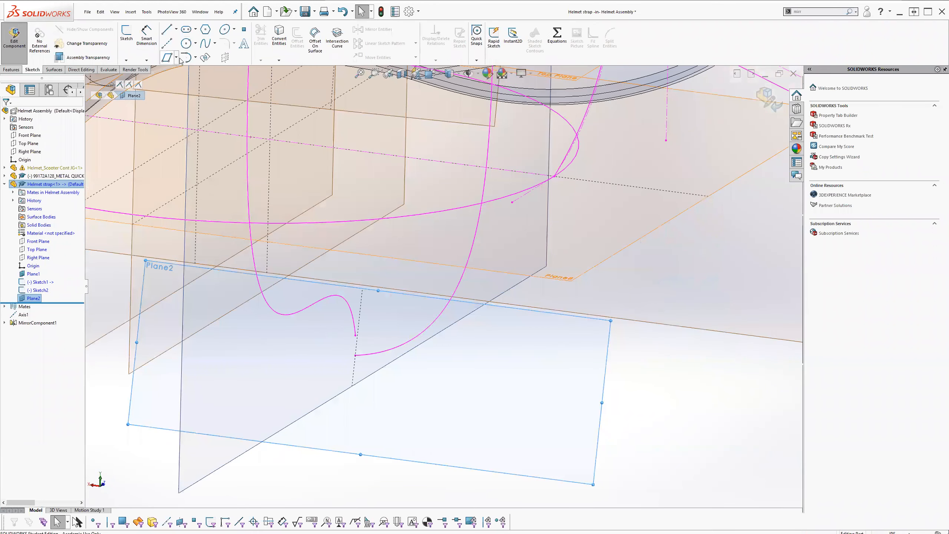
{"action": "left_click", "coordinate": [187, 30]}
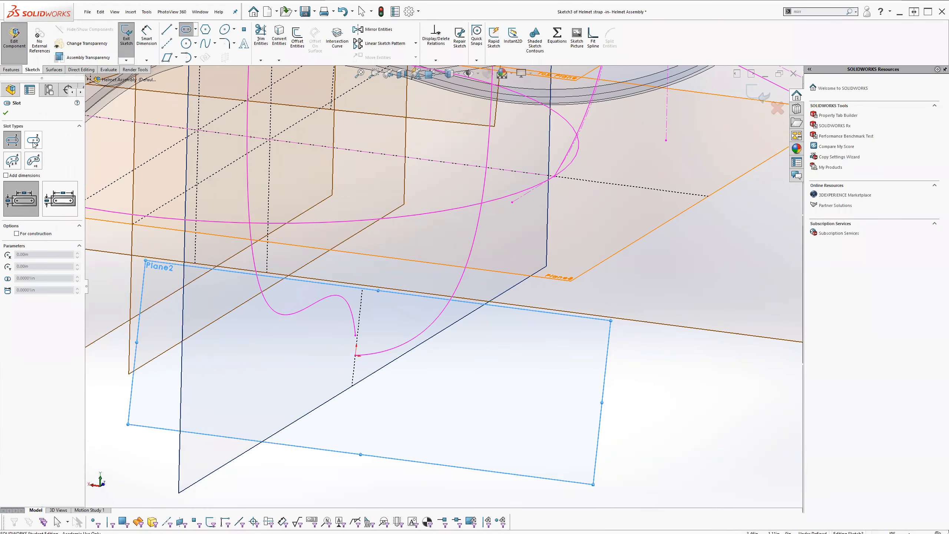
{"action": "left_click", "coordinate": [34, 140]}
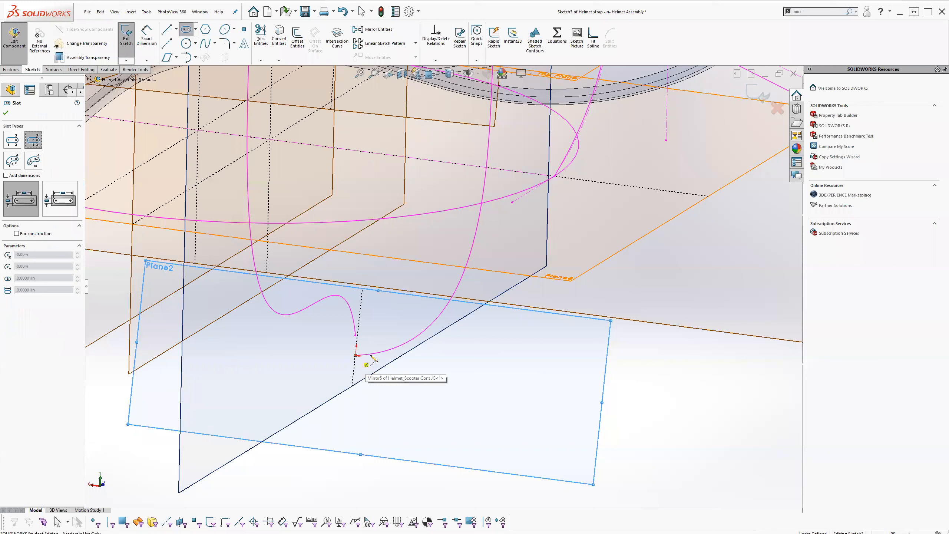
{"action": "left_click", "coordinate": [355, 355]}
{"action": "left_click", "coordinate": [391, 360]}
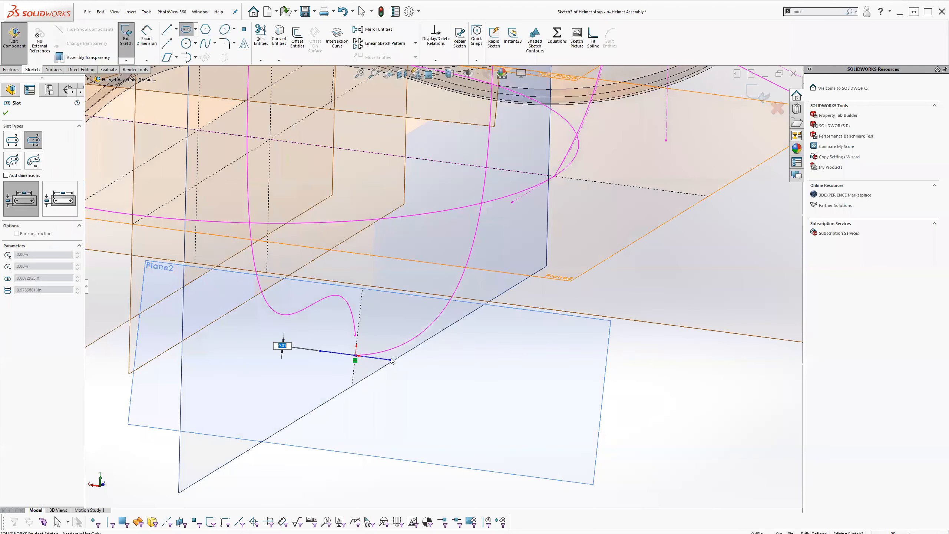
{"action": "left_click", "coordinate": [392, 358]}
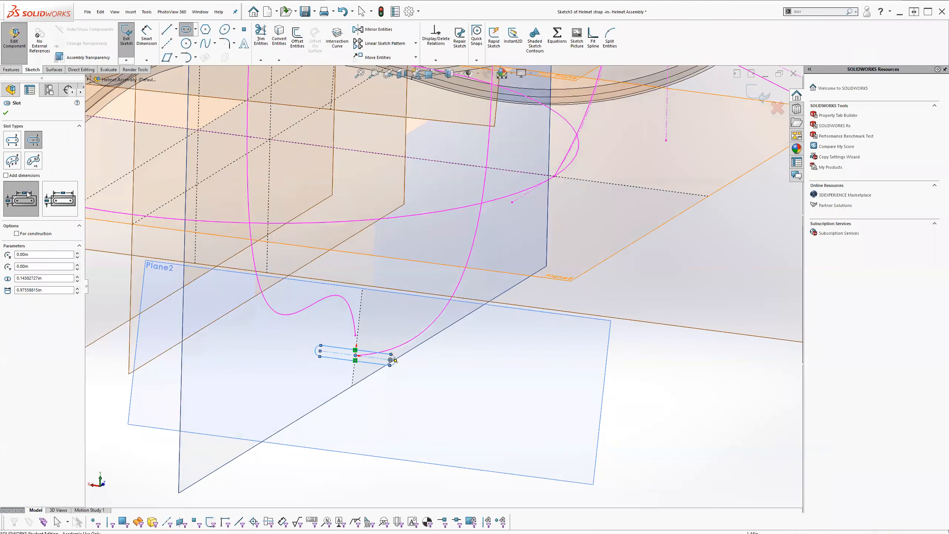
{"action": "left_click", "coordinate": [5, 113]}
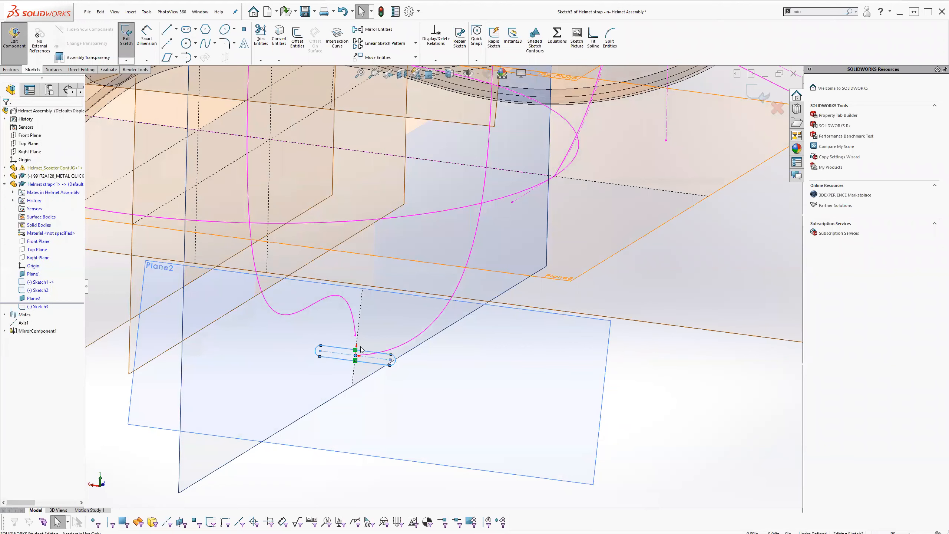
{"action": "scroll", "coordinate": [340, 359], "scroll_direction": "down", "scroll_amount": 5}
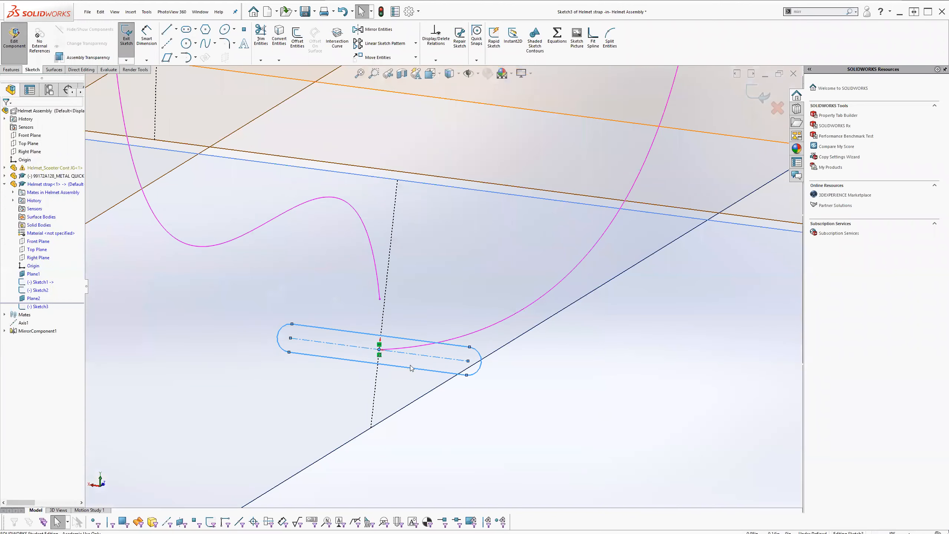
{"action": "left_click", "coordinate": [749, 99]}
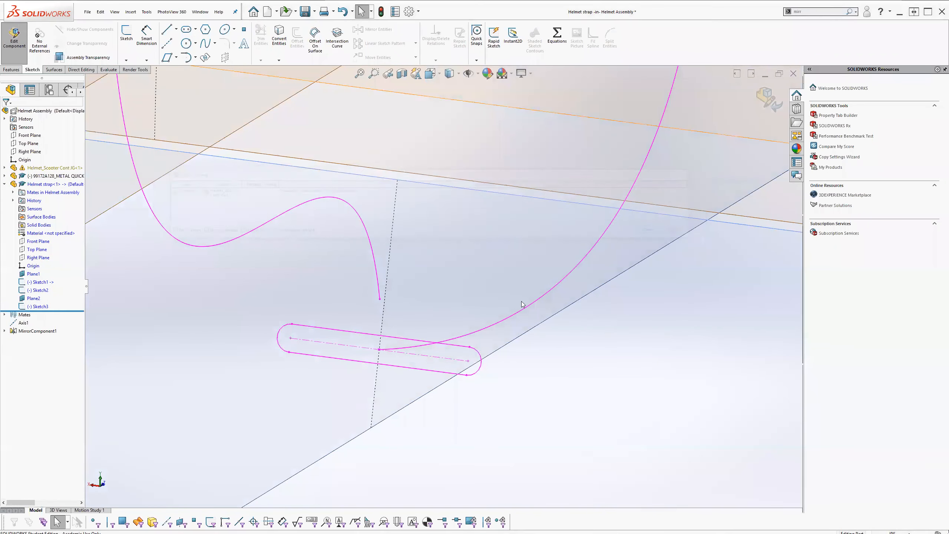
Create a solid swept boss from the slot profile along the first strap spline
{"action": "scroll", "coordinate": [461, 336], "scroll_direction": "up", "scroll_amount": 4}
{"action": "middle_click_drag", "start_coordinate": [493, 284], "coordinate": [388, 258]}
{"action": "left_click", "coordinate": [54, 70]}
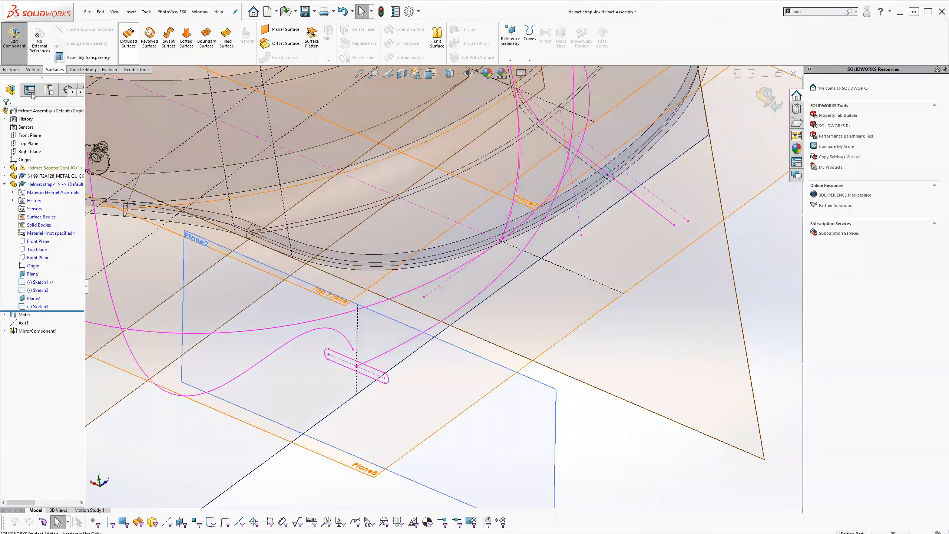
{"action": "left_click", "coordinate": [11, 70]}
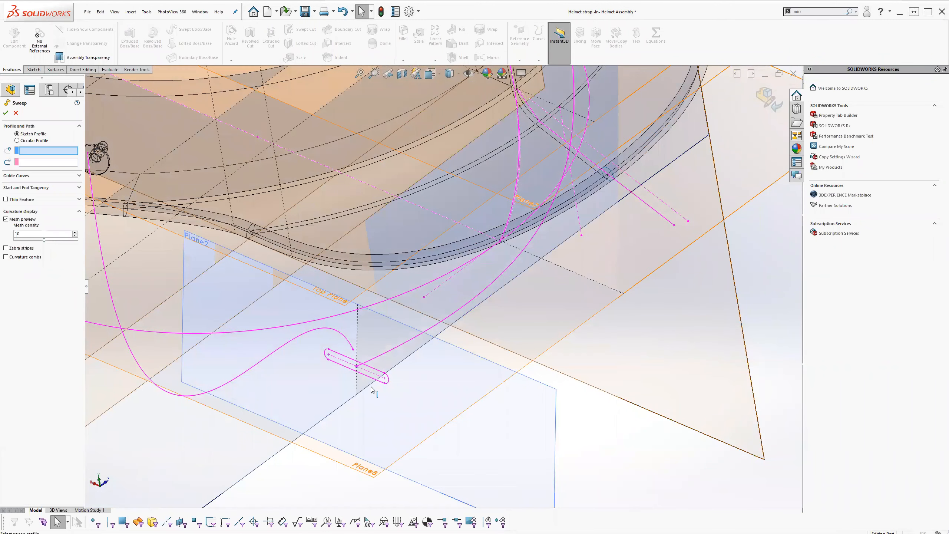
{"action": "left_click", "coordinate": [370, 368]}
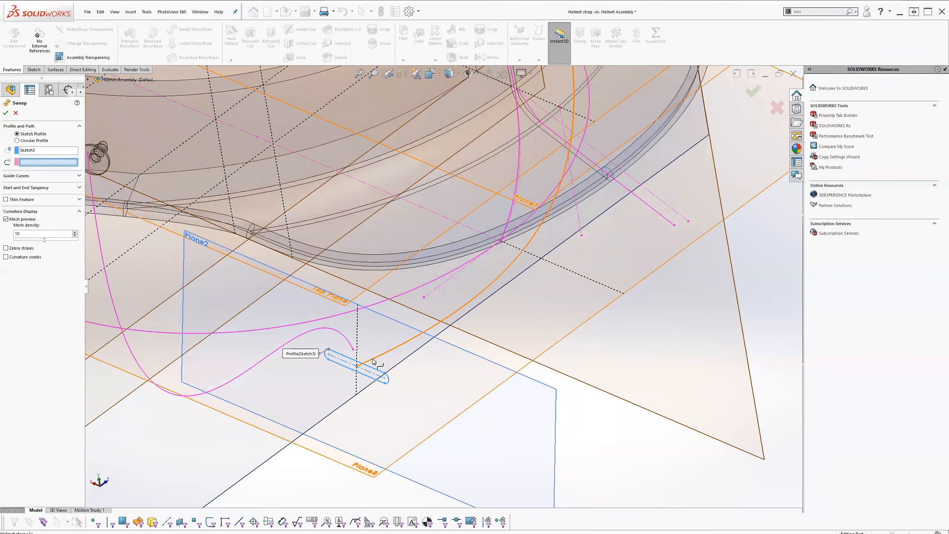
{"action": "left_click", "coordinate": [374, 359]}
{"action": "scroll", "coordinate": [460, 291], "scroll_direction": "up", "scroll_amount": 5}
{"action": "middle_click_drag", "start_coordinate": [417, 271], "coordinate": [400, 397]}
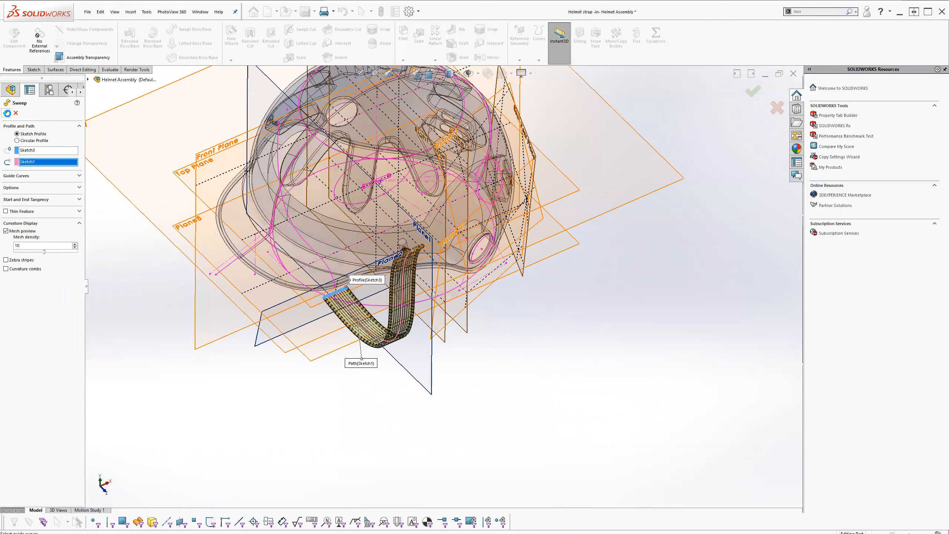
{"action": "left_click", "coordinate": [6, 113]}
Fillet the edge loop around the strap's lower end face with a 0.05 in radius
{"action": "middle_click_drag", "start_coordinate": [351, 355], "coordinate": [355, 407]}
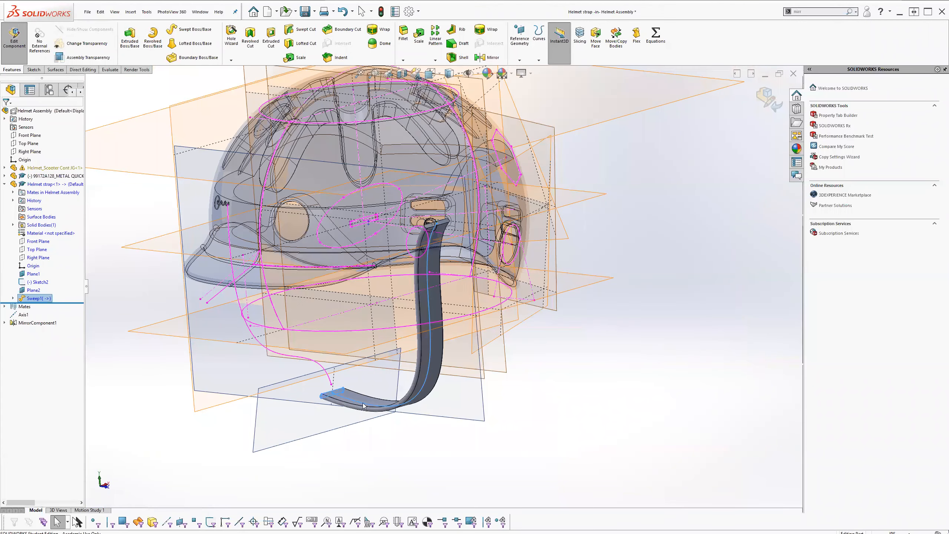
{"action": "scroll", "coordinate": [364, 405], "scroll_direction": "down", "scroll_amount": 5}
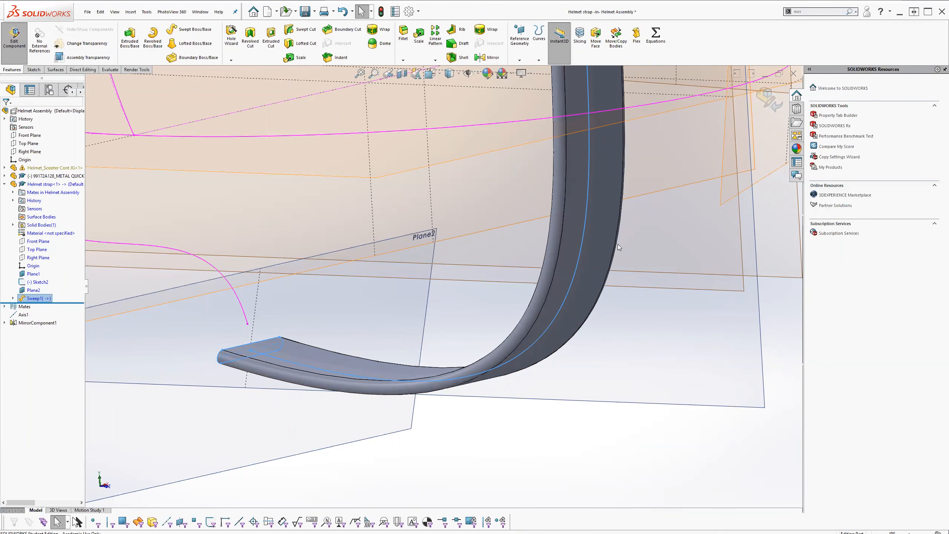
{"action": "middle_click_drag", "start_coordinate": [339, 339], "coordinate": [295, 345]}
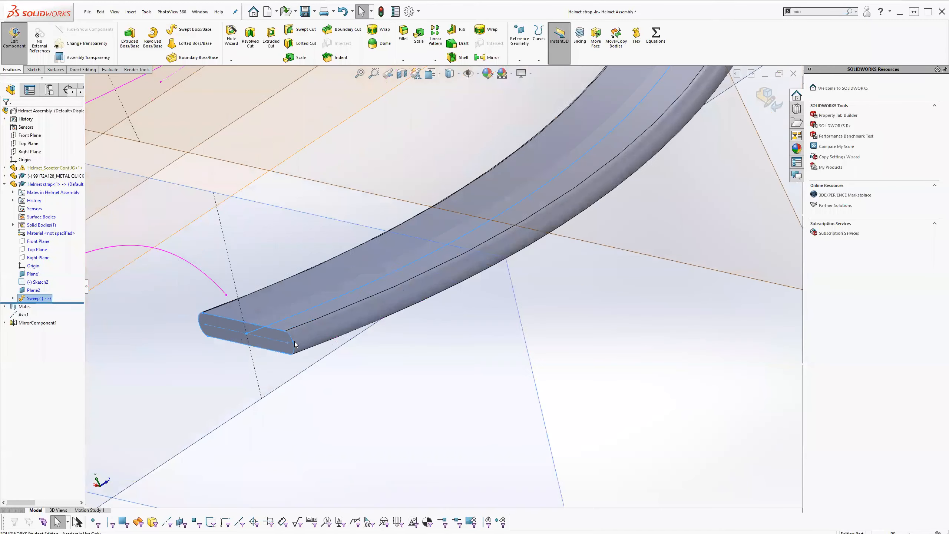
{"action": "left_click", "coordinate": [293, 341]}
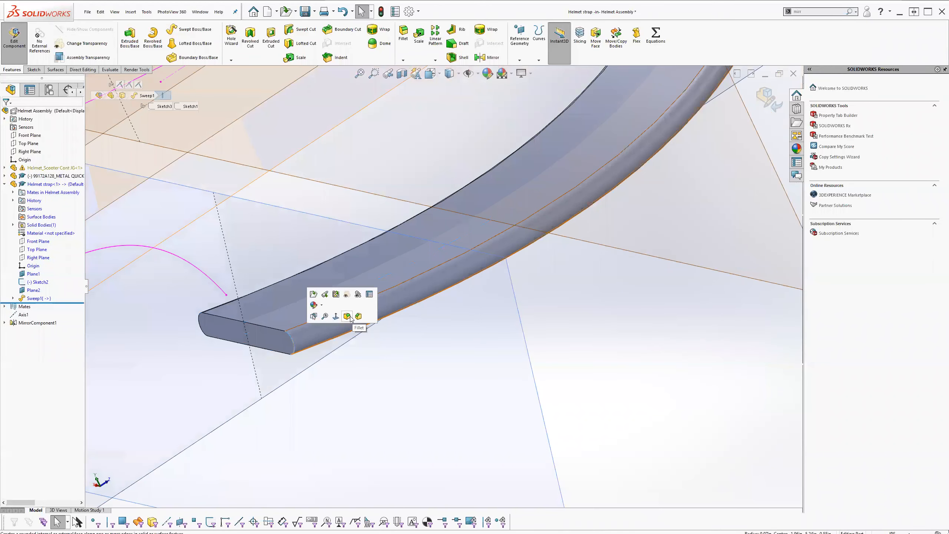
{"action": "key", "text": "f"}
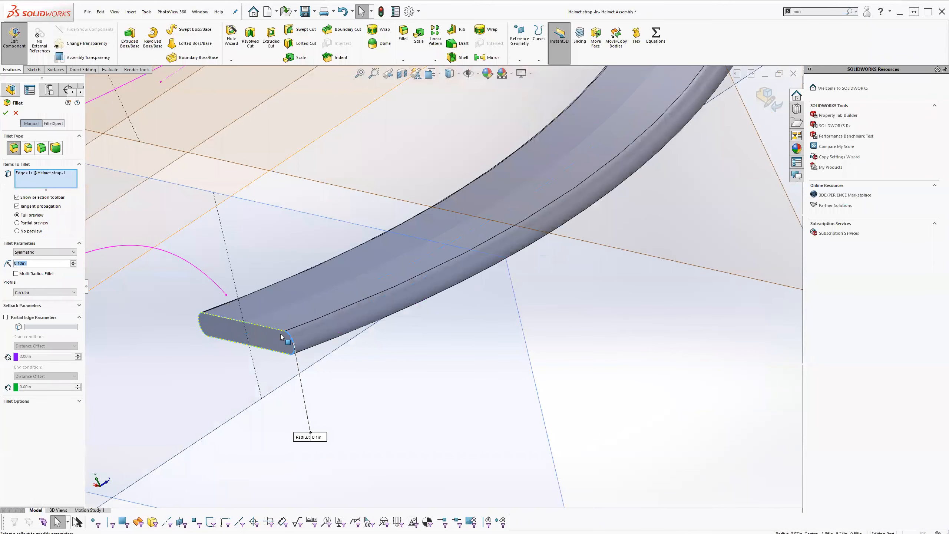
{"action": "type", "text": "0.05"}
{"action": "key", "text": "Return"}
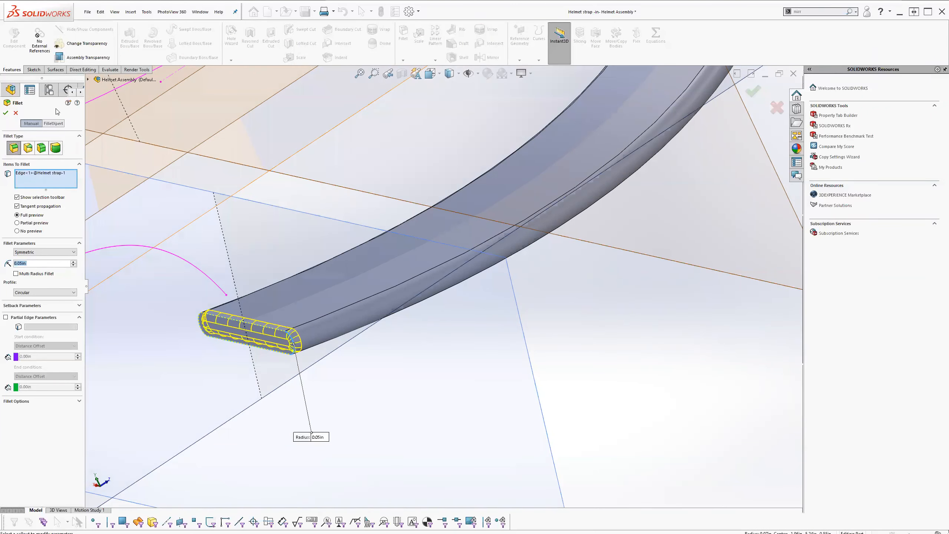
{"action": "left_click", "coordinate": [6, 113]}
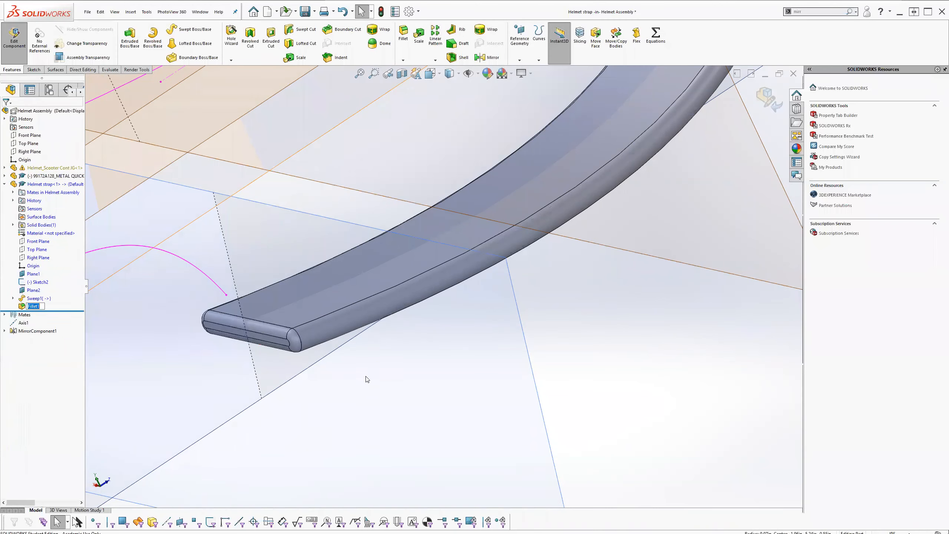
Try to sweep the same slot profile sketch along the second strap spline
{"action": "scroll", "coordinate": [386, 345], "scroll_direction": "up", "scroll_amount": 5}
{"action": "mouse_move", "coordinate": [386, 345]}
{"action": "middle_mouse_down"}
{"action": "mouse_move", "coordinate": [359, 329]}
{"action": "mouse_move", "coordinate": [309, 267]}
{"action": "mouse_move", "coordinate": [276, 333]}
{"action": "mouse_move", "coordinate": [280, 368]}
{"action": "mouse_move", "coordinate": [305, 372]}
{"action": "middle_mouse_up"}
{"action": "left_click", "coordinate": [13, 299]}
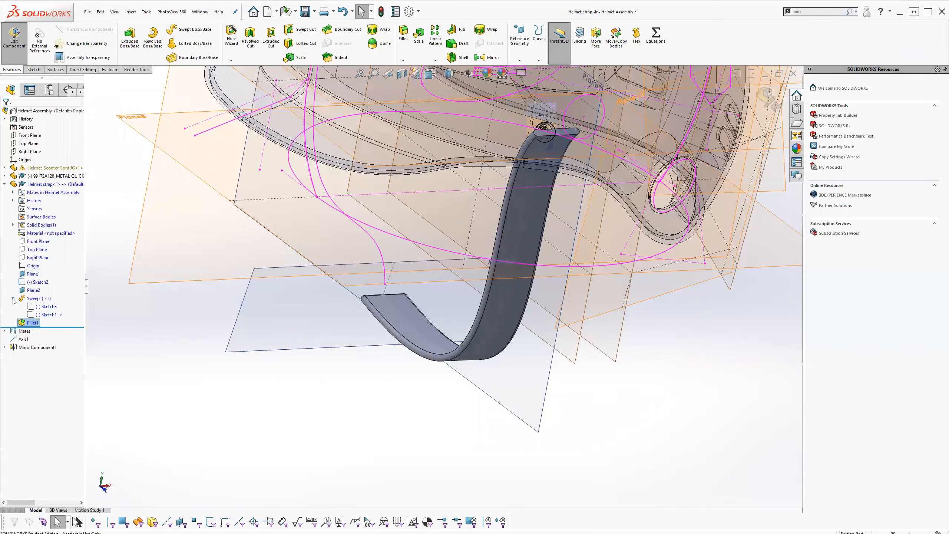
{"action": "left_click", "coordinate": [45, 306]}
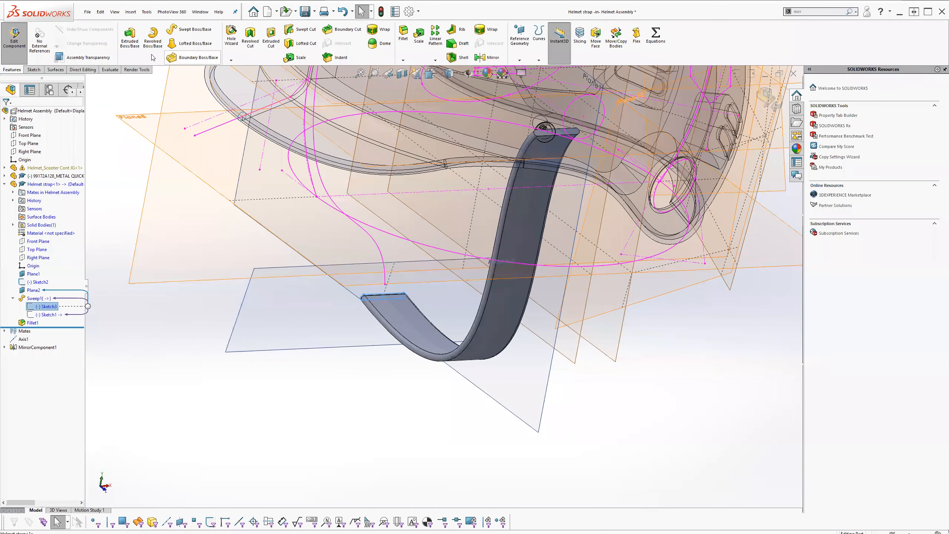
{"action": "left_click", "coordinate": [186, 37]}
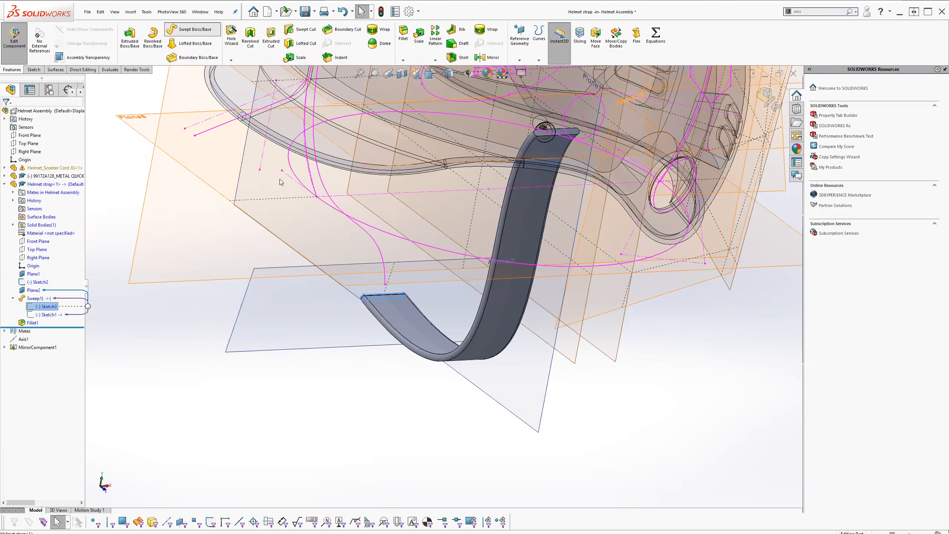
{"action": "left_click", "coordinate": [382, 259]}
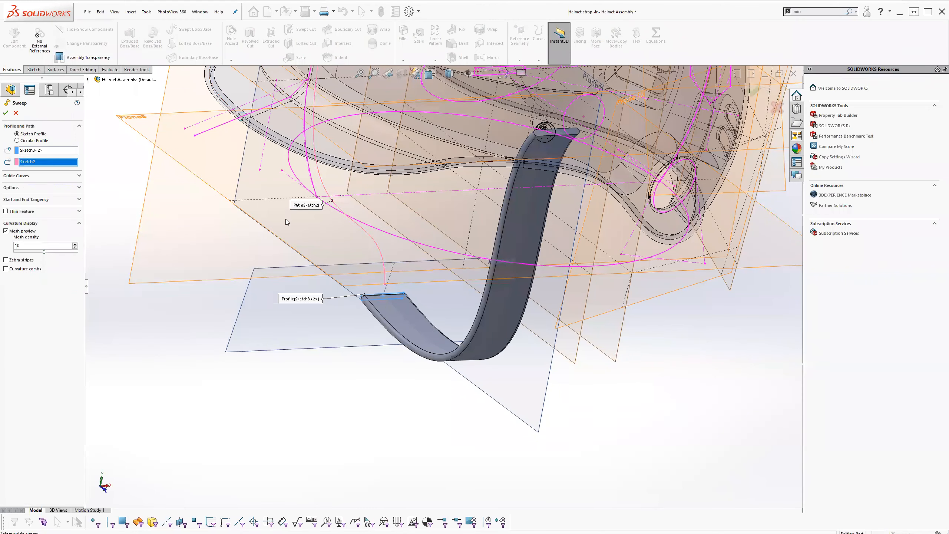
{"action": "left_click", "coordinate": [30, 176]}
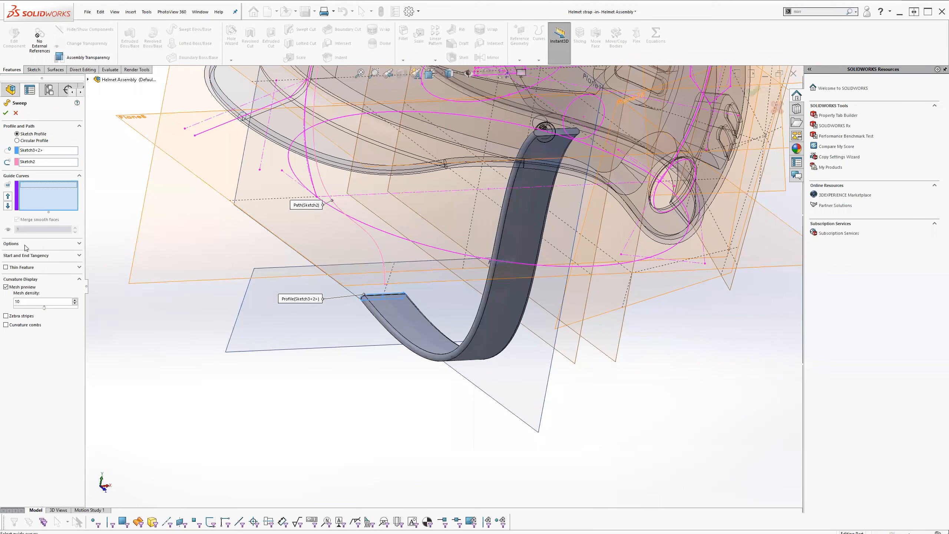
{"action": "left_click", "coordinate": [66, 247]}
{"action": "scroll", "coordinate": [417, 361], "scroll_direction": "down", "scroll_amount": 4}
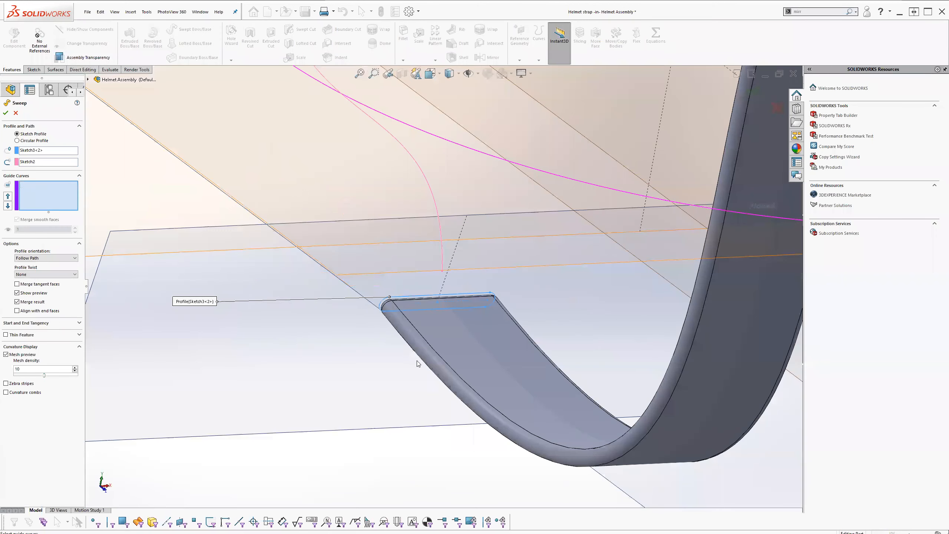
{"action": "mouse_move", "coordinate": [454, 309]}
{"action": "middle_mouse_down"}
{"action": "mouse_move", "coordinate": [513, 316]}
{"action": "mouse_move", "coordinate": [536, 339]}
{"action": "mouse_move", "coordinate": [253, 361]}
{"action": "mouse_move", "coordinate": [318, 372]}
{"action": "mouse_move", "coordinate": [276, 337]}
{"action": "mouse_move", "coordinate": [283, 359]}
{"action": "middle_mouse_up"}
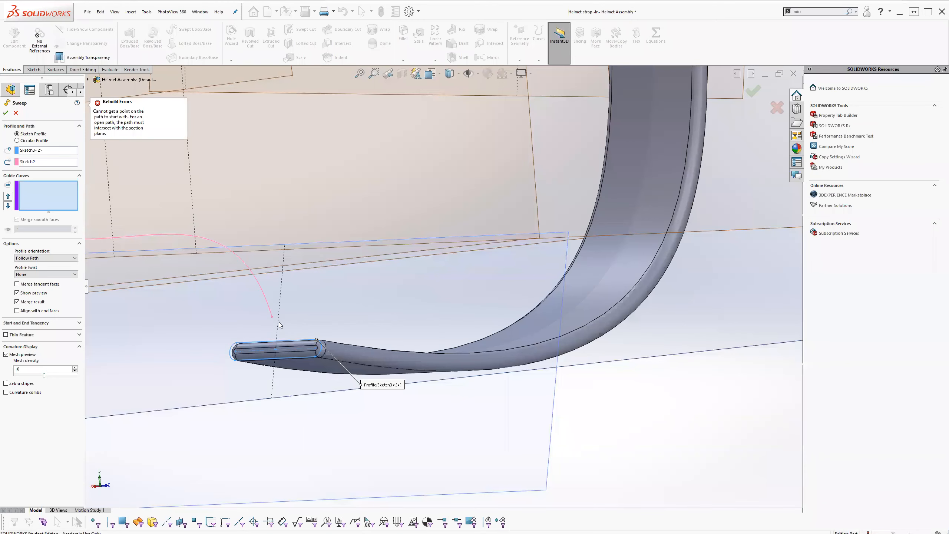
{"action": "key", "text": "Escape"}
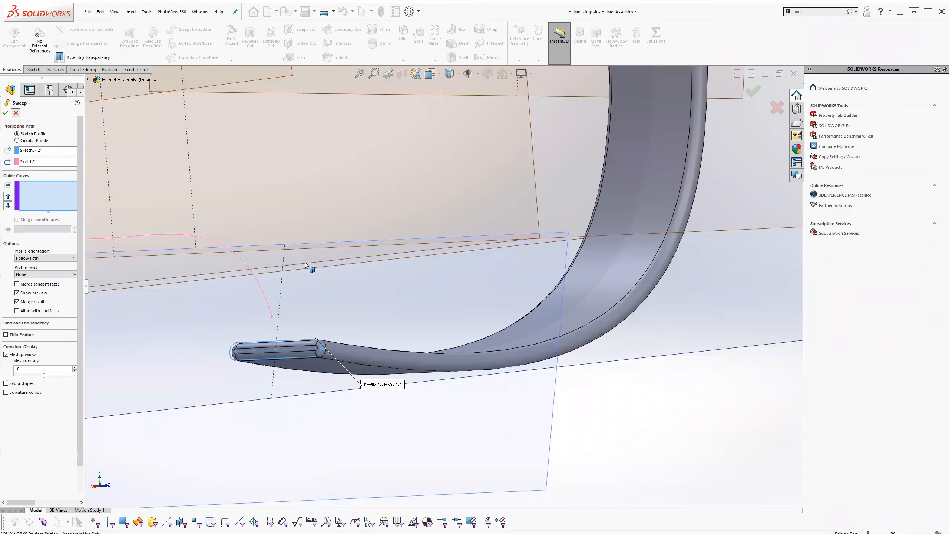
Edit the sweep's slot profile sketch and make the slot into a sketch block
{"action": "middle_click_drag", "start_coordinate": [279, 353], "coordinate": [41, 309]}
{"action": "left_click", "coordinate": [46, 284]}
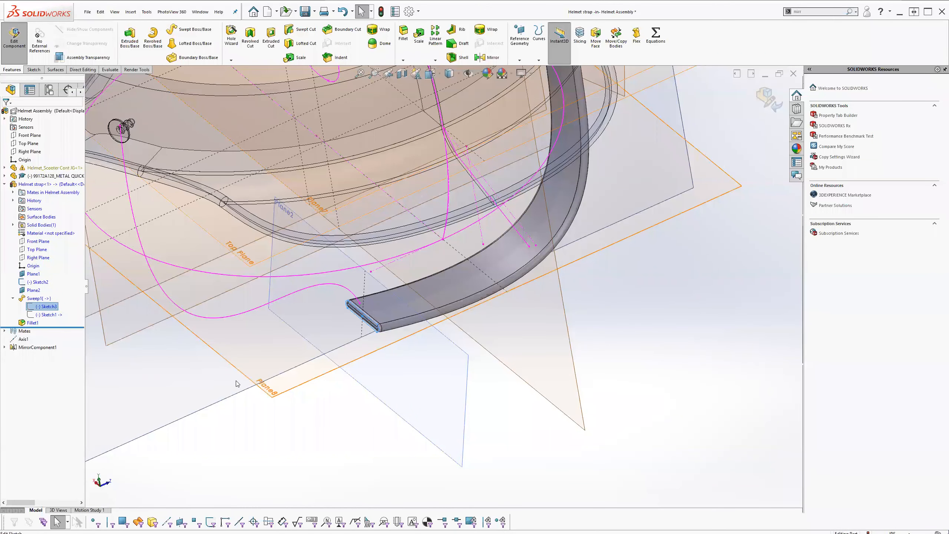
{"action": "right_click", "coordinate": [48, 306]}
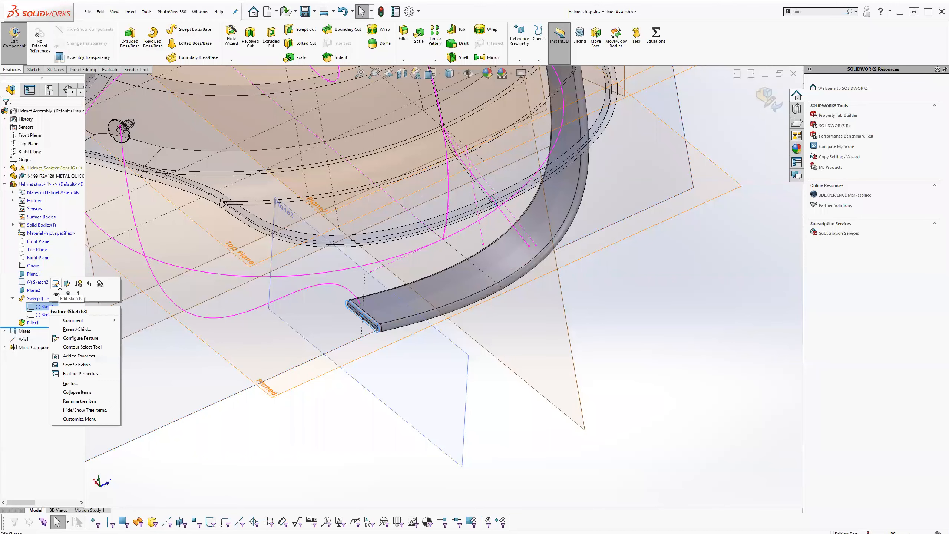
{"action": "left_click", "coordinate": [56, 285]}
{"action": "left_click_drag", "start_coordinate": [388, 433], "coordinate": [309, 300]}
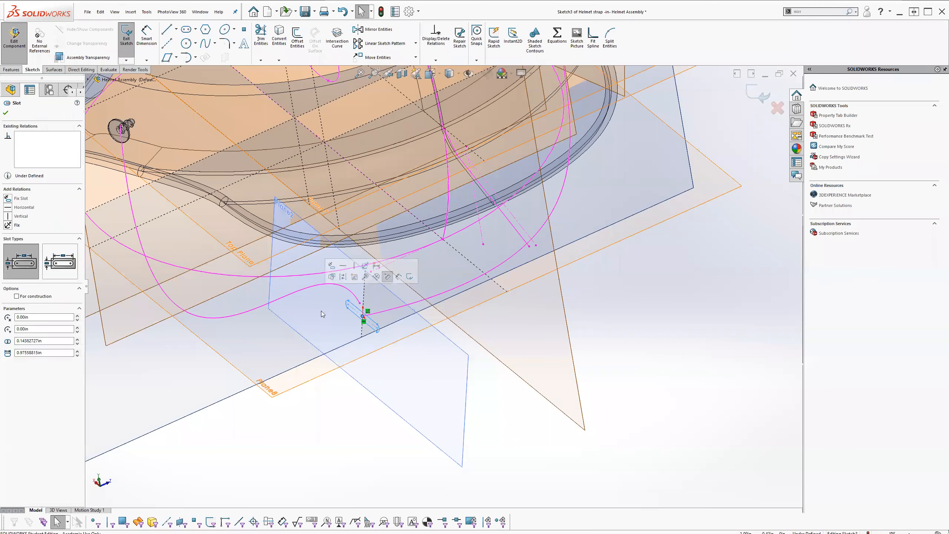
{"action": "left_click", "coordinate": [354, 277]}
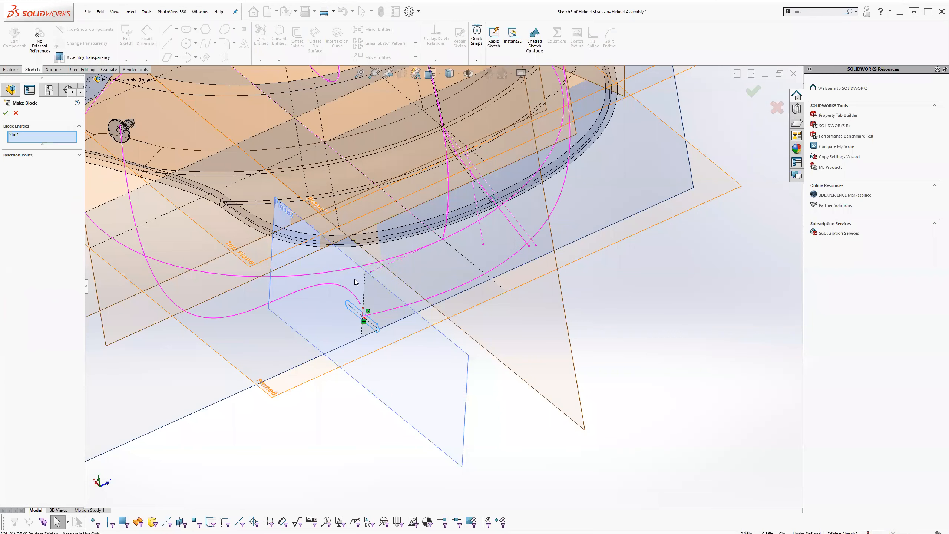
{"action": "left_click", "coordinate": [19, 135]}
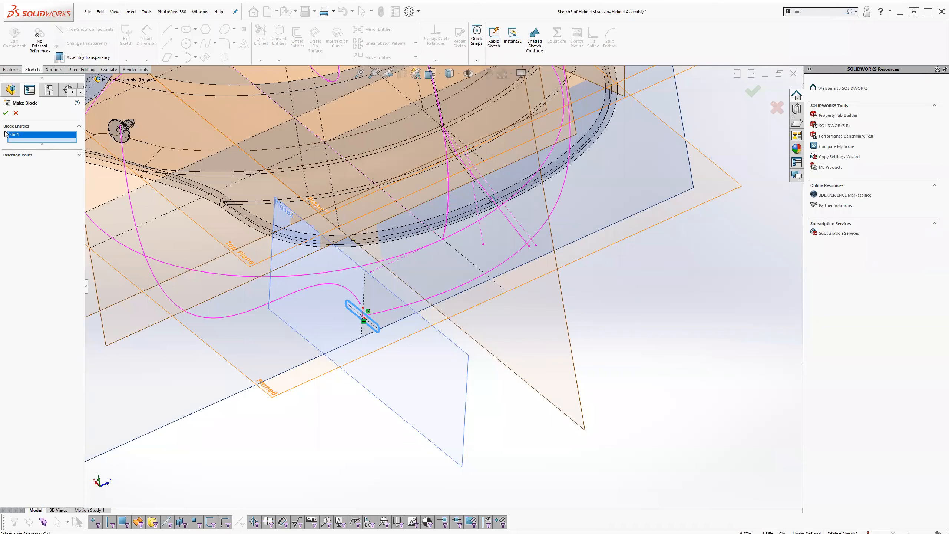
{"action": "right_click", "coordinate": [23, 137]}
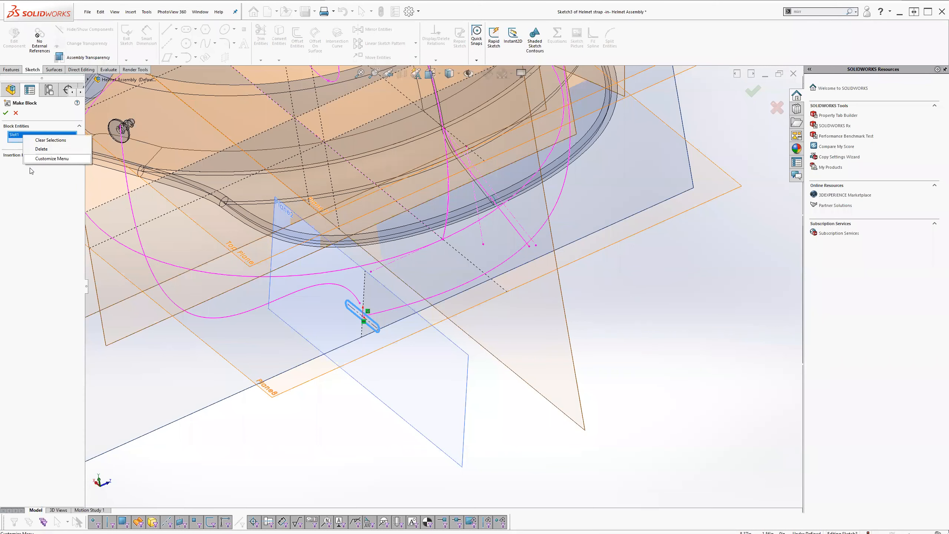
{"action": "left_click", "coordinate": [20, 157]}
{"action": "left_click", "coordinate": [20, 157]}
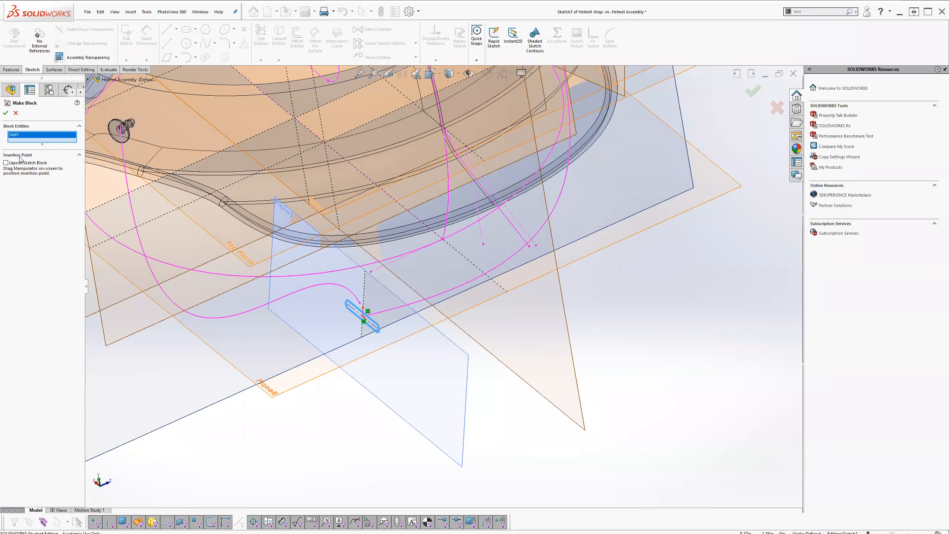
{"action": "left_click", "coordinate": [5, 113]}
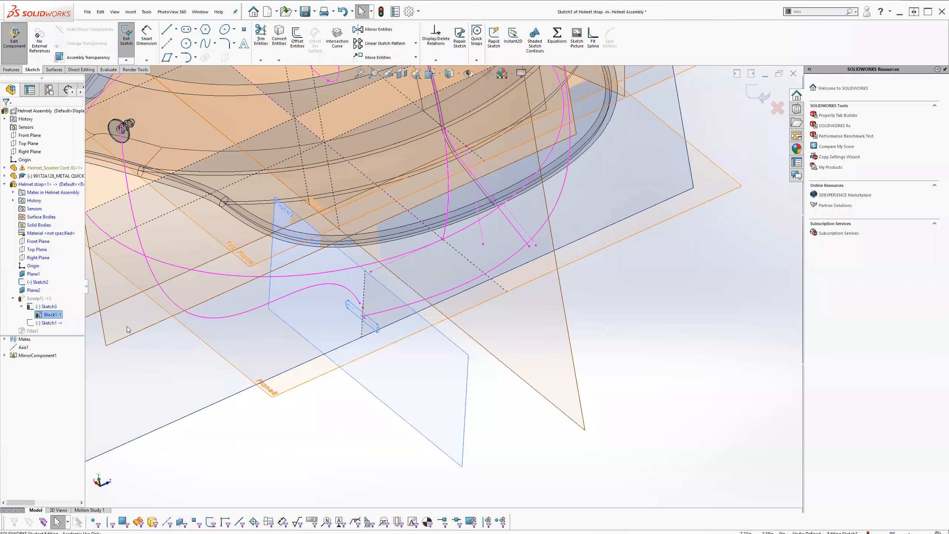
Save the slot block as StrapProfileWeek12 in the course's Week_12 folder and close the sketch
{"action": "right_click", "coordinate": [39, 317]}
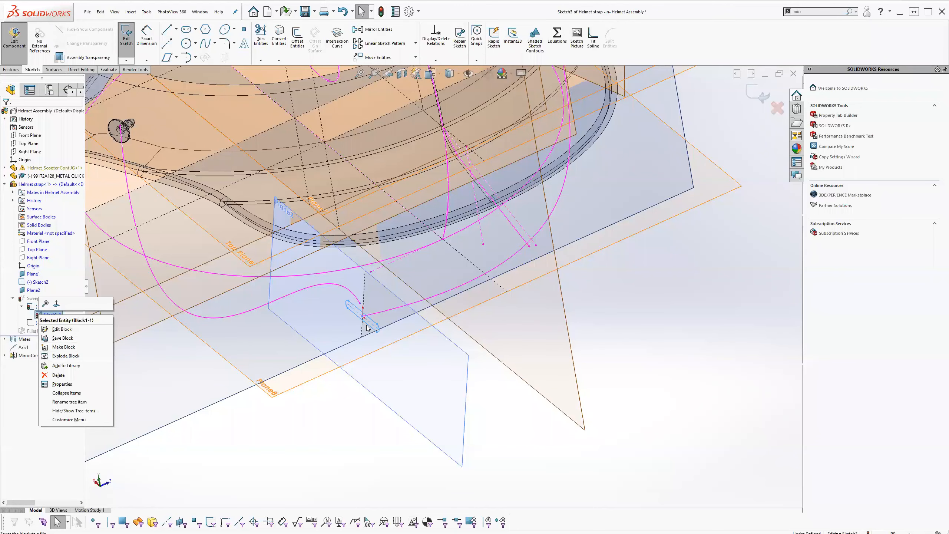
{"action": "middle_click_drag", "start_coordinate": [367, 324], "coordinate": [369, 332]}
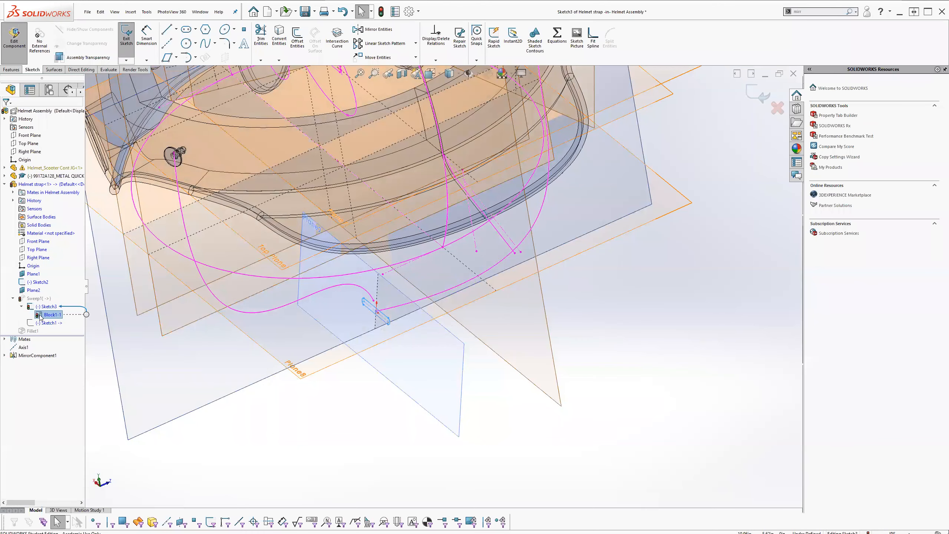
{"action": "scroll", "coordinate": [392, 299], "scroll_direction": "down", "scroll_amount": 5}
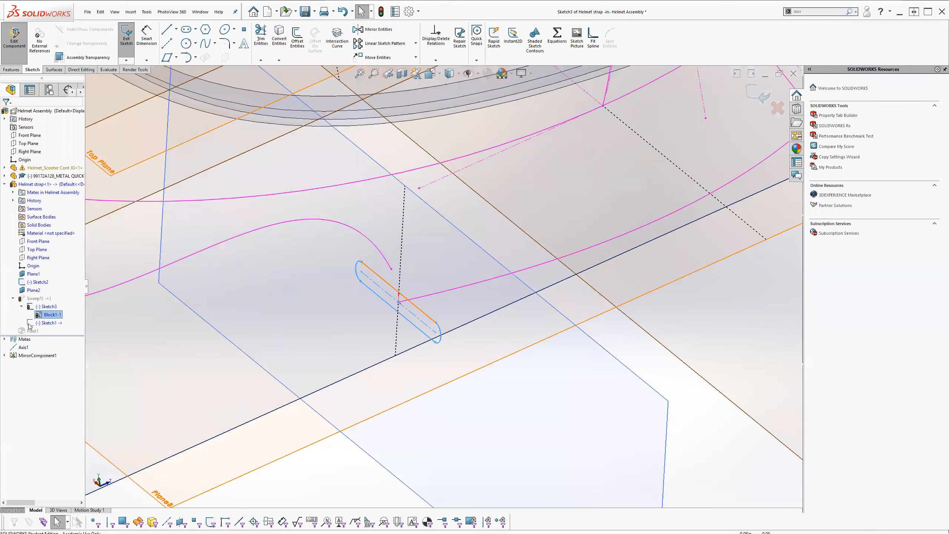
{"action": "right_click", "coordinate": [43, 315]}
{"action": "left_click", "coordinate": [60, 339]}
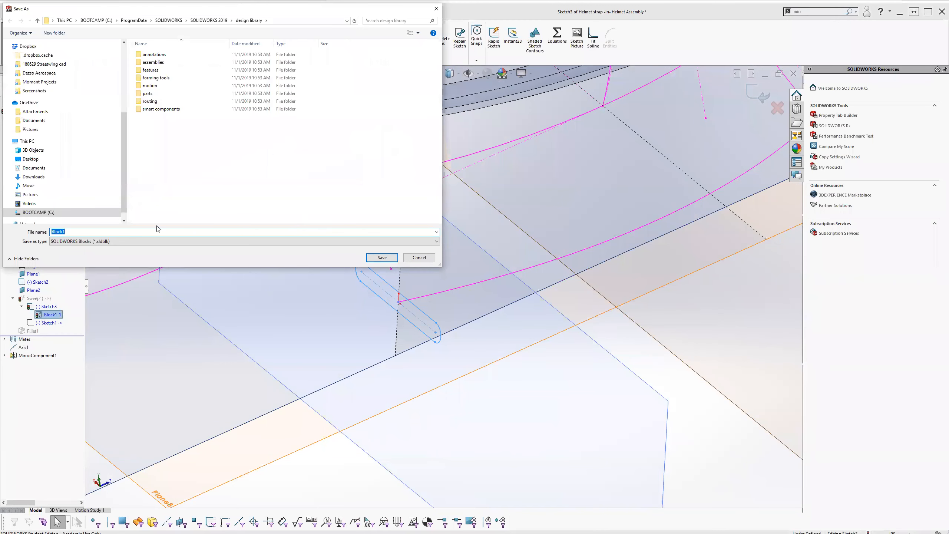
{"action": "type", "text": "StrapProfileWeek12"}
{"action": "scroll", "coordinate": [49, 77], "scroll_direction": "up", "scroll_amount": 3}
{"action": "left_click", "coordinate": [47, 79]}
{"action": "double_click", "coordinate": [169, 117]}
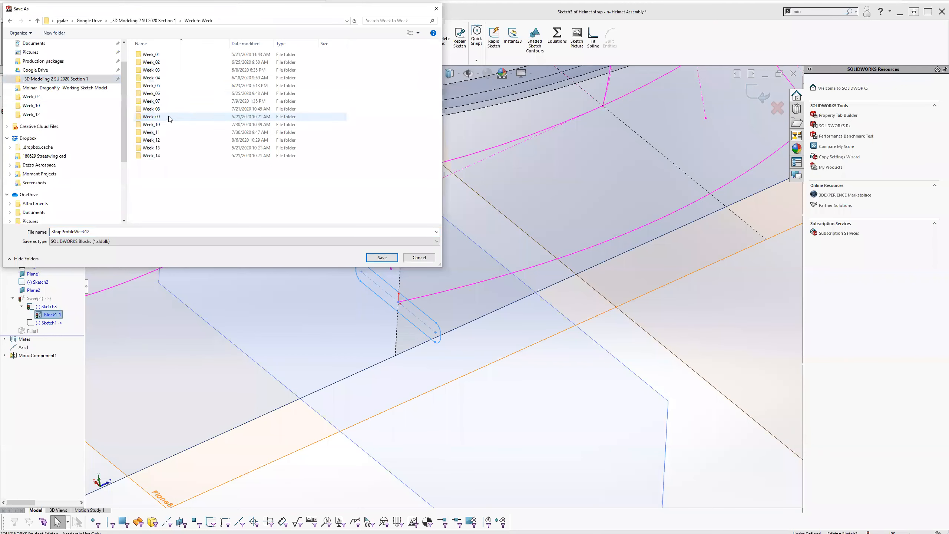
{"action": "double_click", "coordinate": [164, 140]}
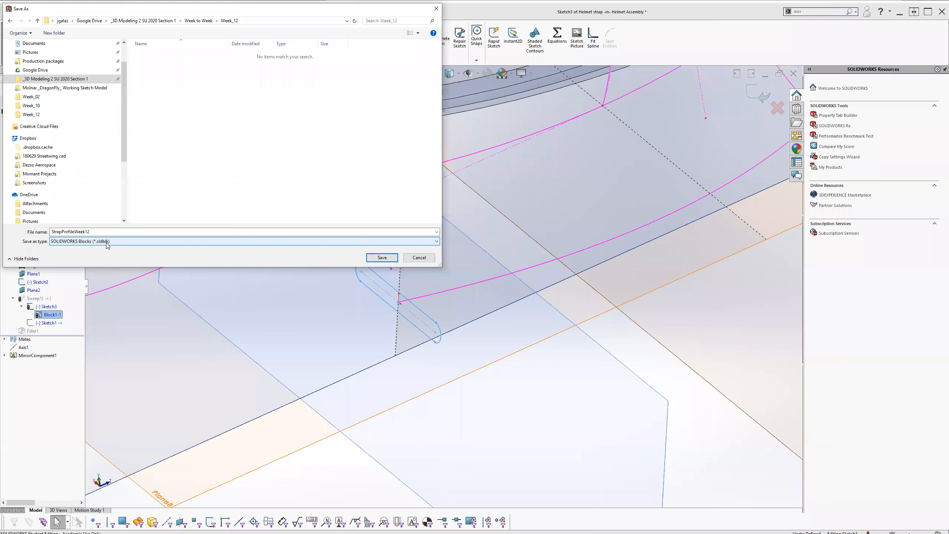
{"action": "left_click", "coordinate": [382, 258]}
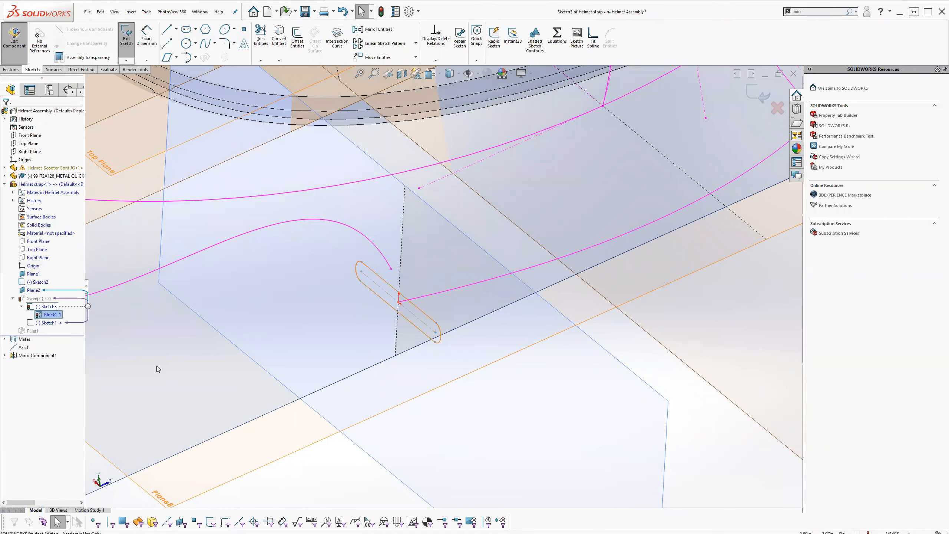
{"action": "left_click", "coordinate": [761, 98]}
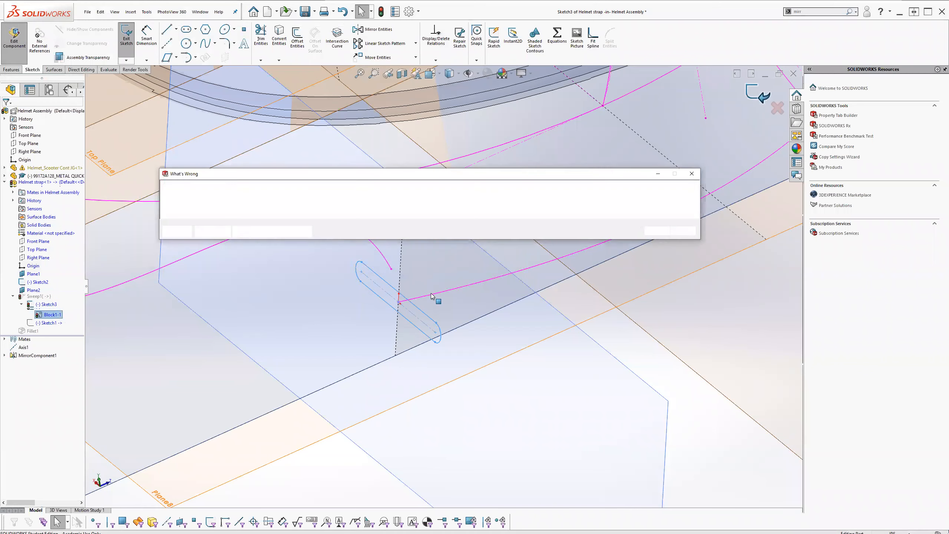
Repair the strap's failed fillet by selecting the edge loop around the lower end face and removing the missing edge reference
{"action": "left_click", "coordinate": [658, 231]}
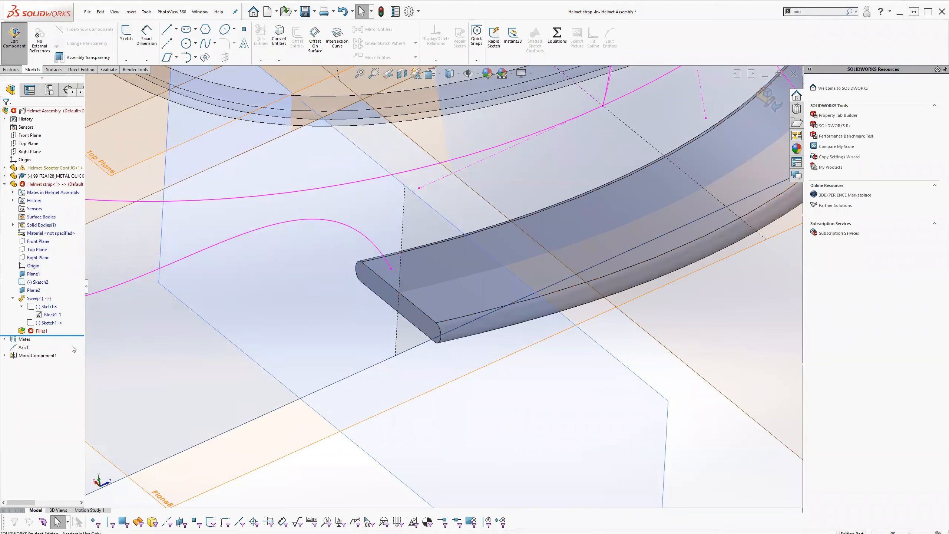
{"action": "right_click", "coordinate": [39, 331]}
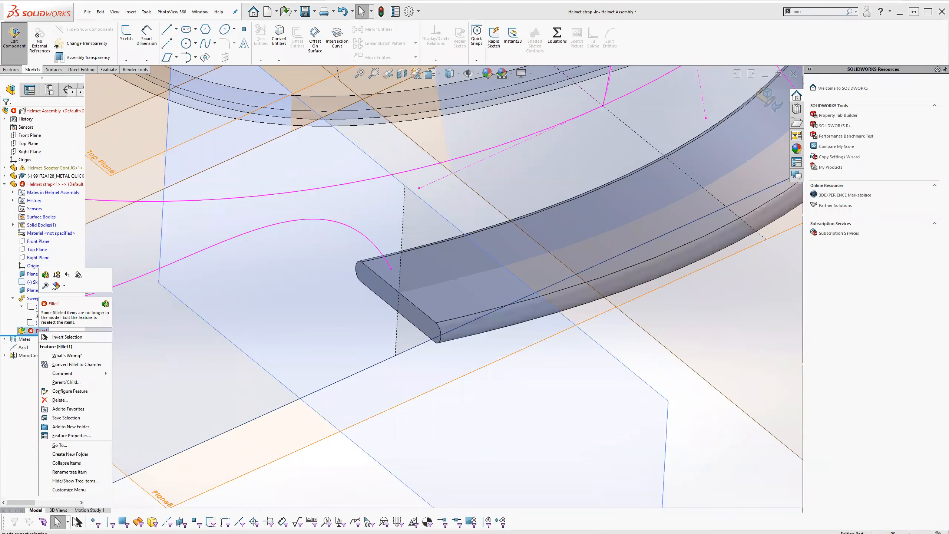
{"action": "left_click", "coordinate": [45, 275]}
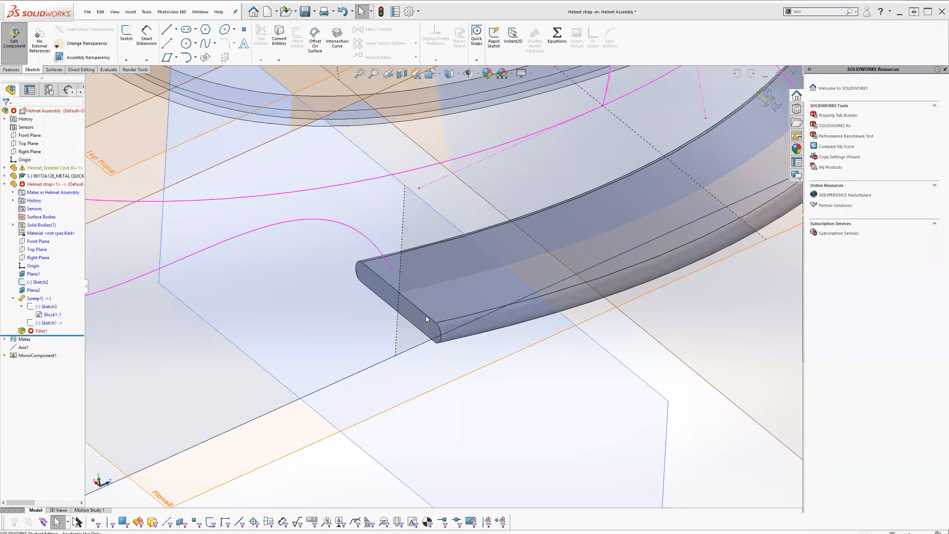
{"action": "left_click", "coordinate": [440, 332]}
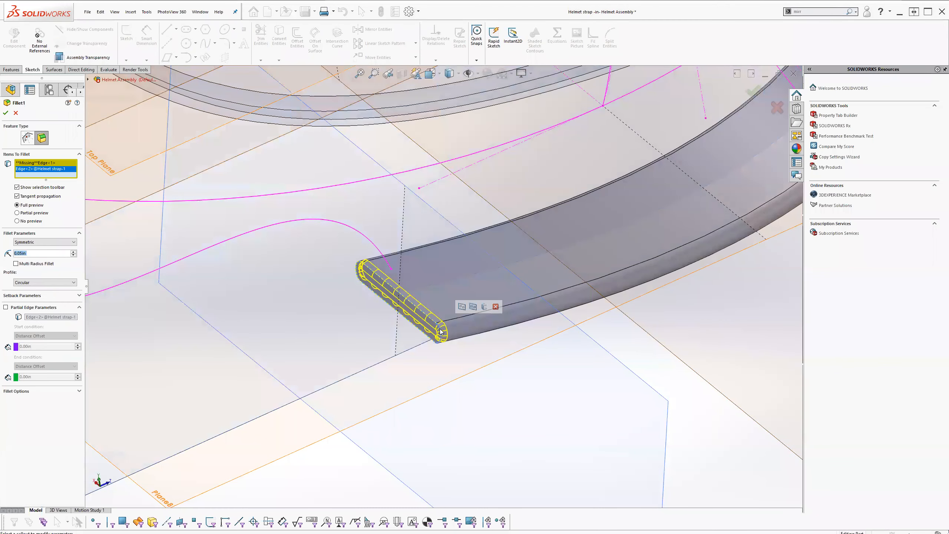
{"action": "right_click", "coordinate": [28, 166]}
{"action": "left_click", "coordinate": [41, 170]}
{"action": "key", "text": "Return"}
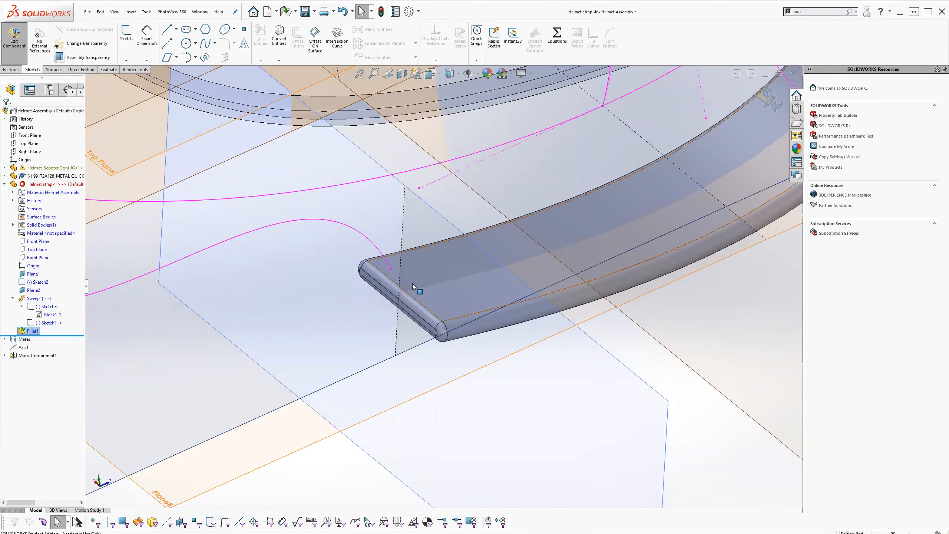
Start a reference plane in the strap part using the second strap spline as its first reference
{"action": "scroll", "coordinate": [412, 283], "scroll_direction": "up", "scroll_amount": 5}
{"action": "double_click", "coordinate": [413, 268]}
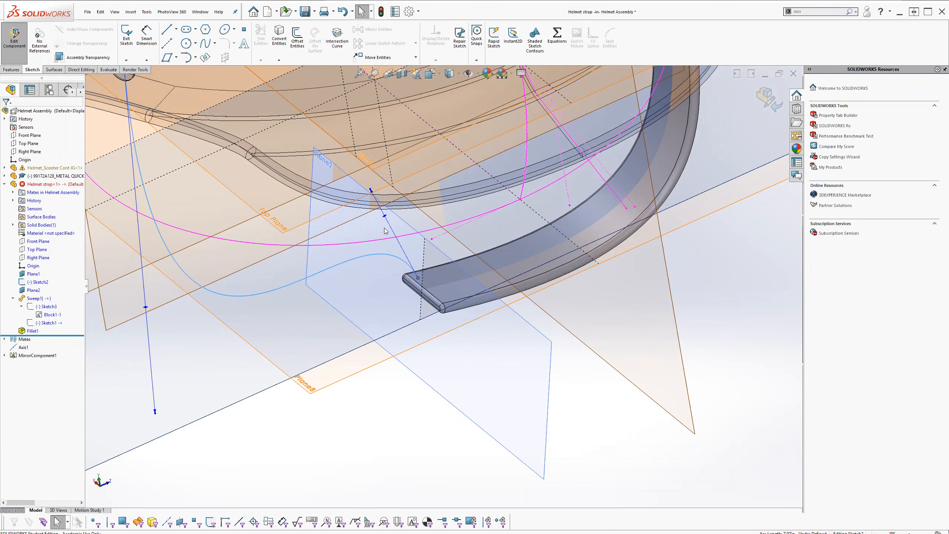
{"action": "scroll", "coordinate": [385, 229], "scroll_direction": "up", "scroll_amount": 1}
{"action": "left_click", "coordinate": [12, 70]}
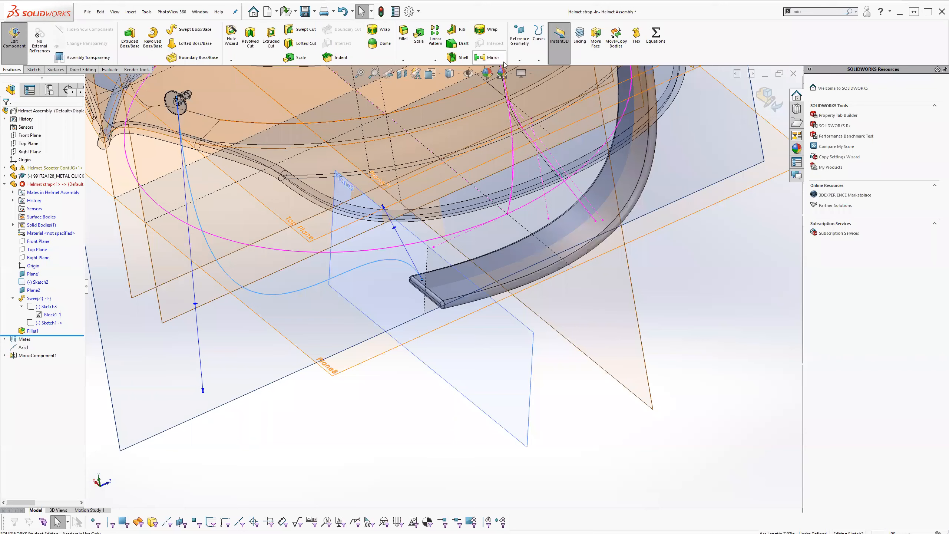
{"action": "left_click", "coordinate": [520, 59]}
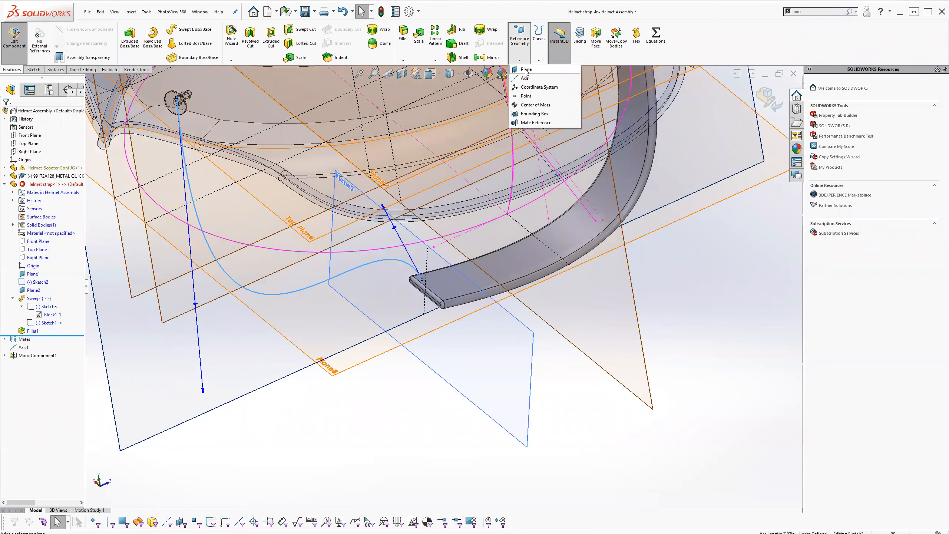
{"action": "left_click", "coordinate": [526, 70]}
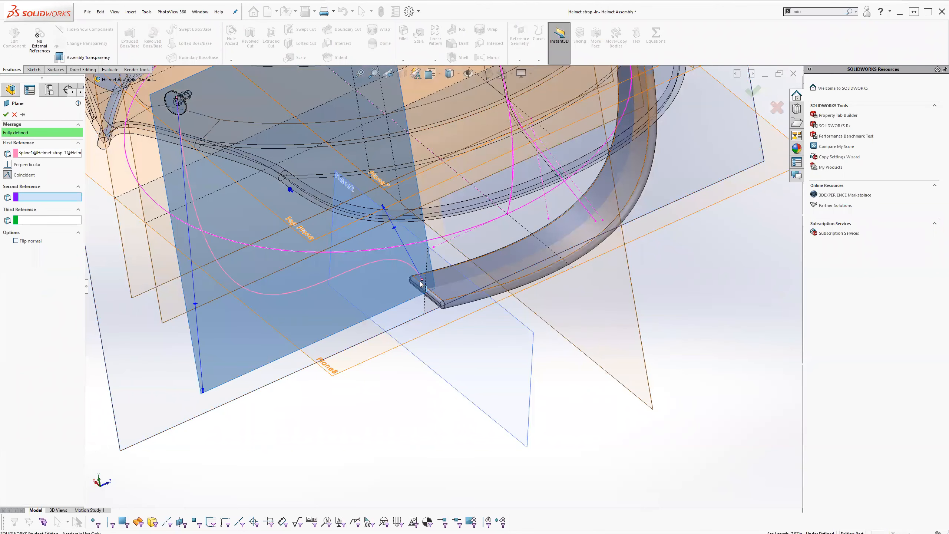
Create a reference plane perpendicular to the strap's spline and coincident with the spline's end point
{"action": "left_click", "coordinate": [422, 280]}
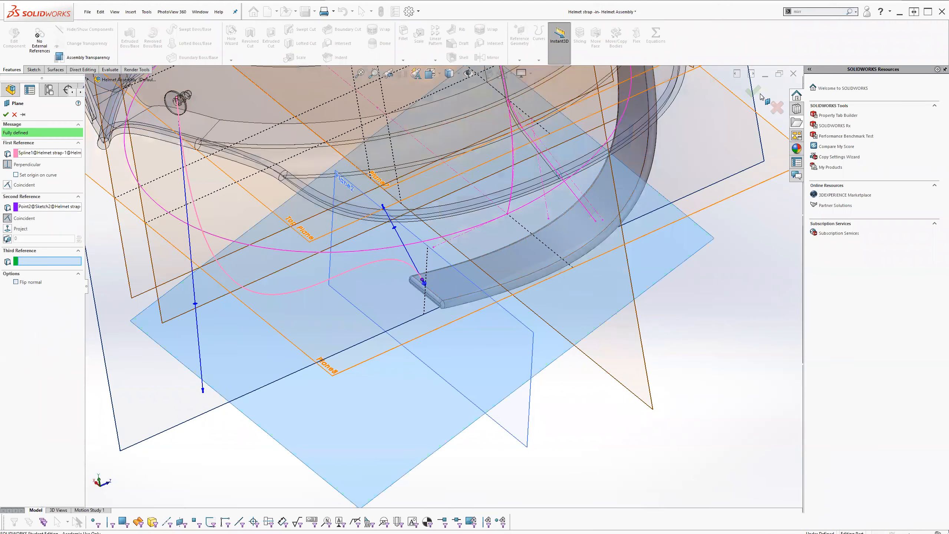
{"action": "left_click", "coordinate": [753, 95]}
{"action": "middle_click_drag", "start_coordinate": [396, 261], "coordinate": [440, 286]}
{"action": "middle_click_drag", "start_coordinate": [401, 319], "coordinate": [404, 335]}
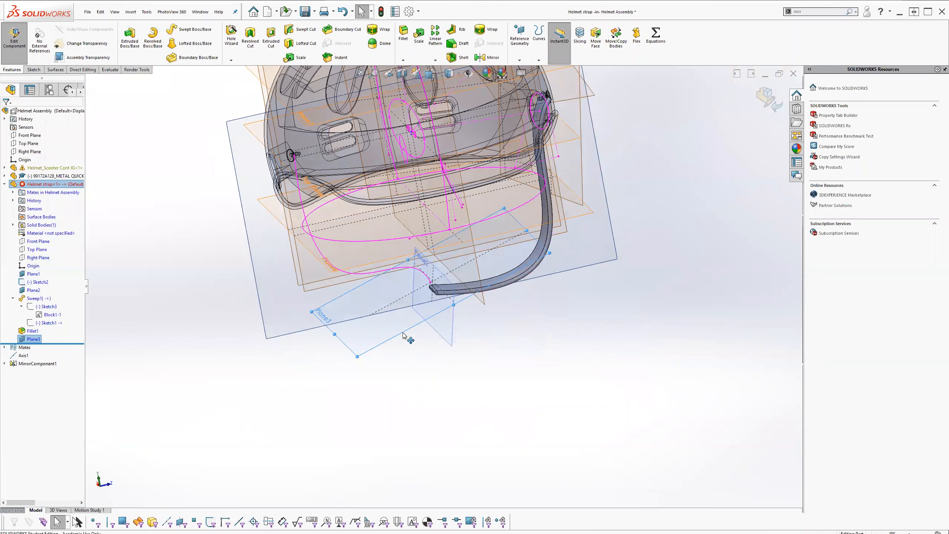
Start a new sketch on the plane at the end of the strap's spline
{"action": "right_click", "coordinate": [401, 332]}
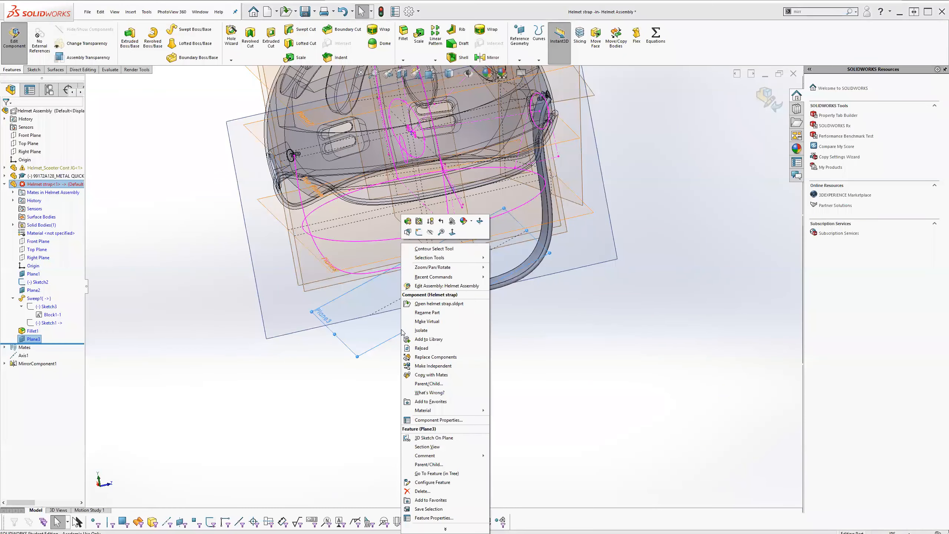
{"action": "left_click", "coordinate": [419, 233]}
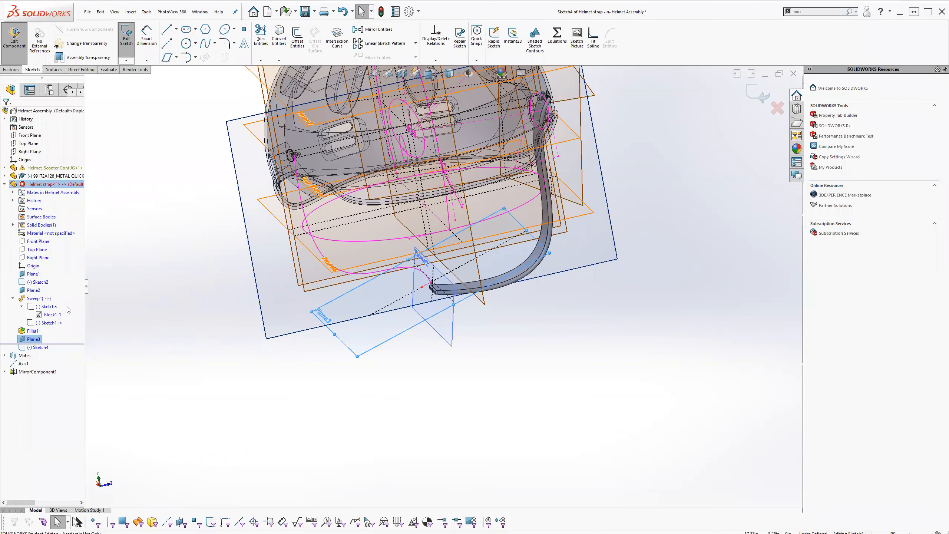
{"action": "scroll", "coordinate": [449, 272], "scroll_direction": "down", "scroll_amount": 3}
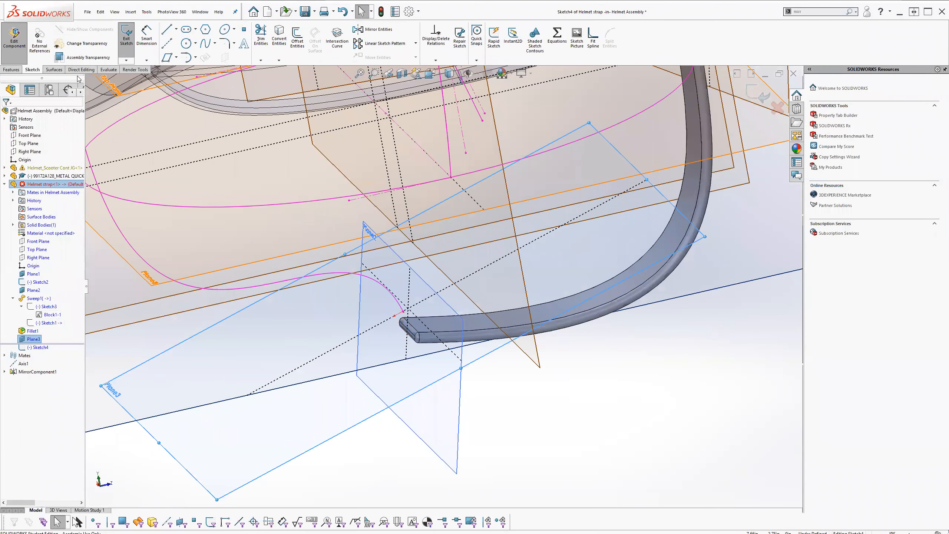
{"action": "left_click", "coordinate": [88, 12]}
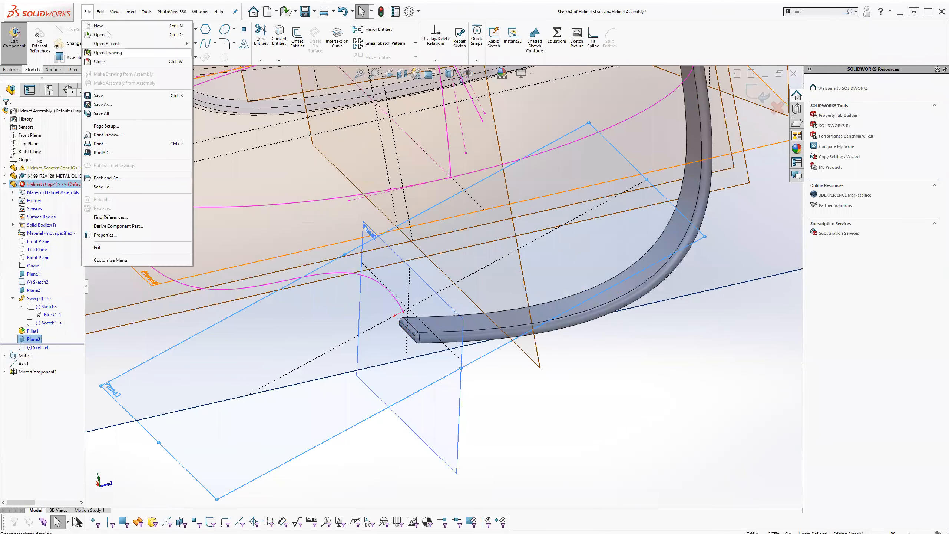
{"action": "mouse_move", "coordinate": [100, 12]}
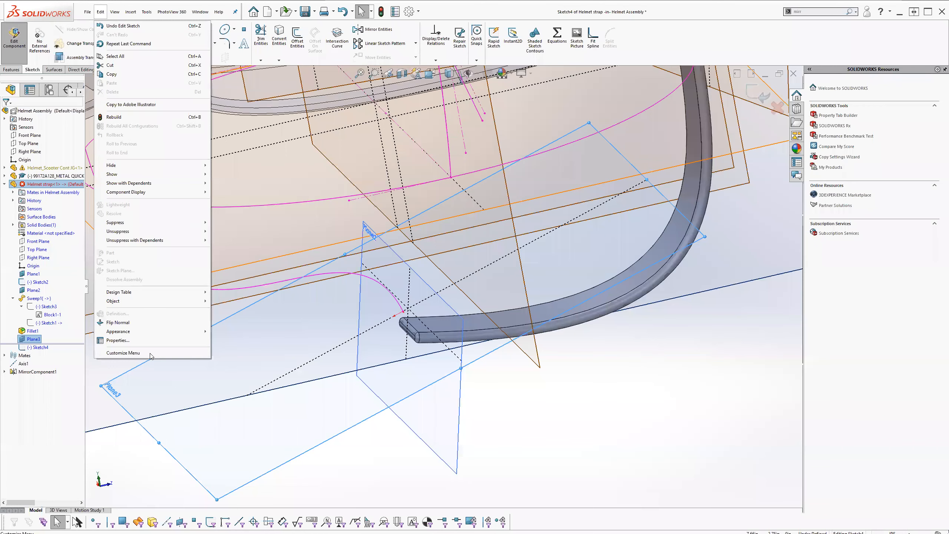
{"action": "left_click", "coordinate": [595, 370]}
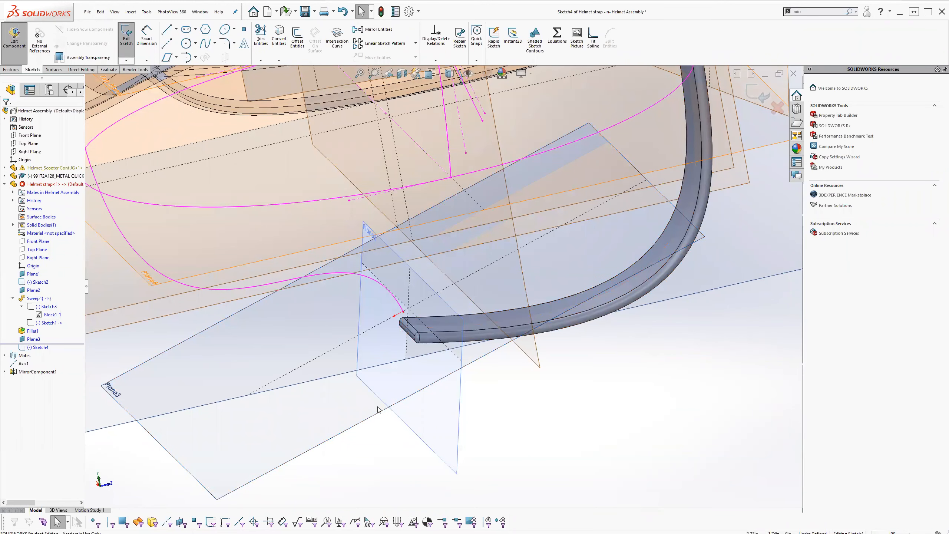
Find the Blocks tools through a command search for "blo" and display them
{"action": "mouse_move", "coordinate": [429, 356]}
{"action": "middle_mouse_down"}
{"action": "mouse_move", "coordinate": [475, 336]}
{"action": "mouse_move", "coordinate": [472, 375]}
{"action": "mouse_move", "coordinate": [268, 220]}
{"action": "mouse_move", "coordinate": [241, 233]}
{"action": "middle_mouse_up"}
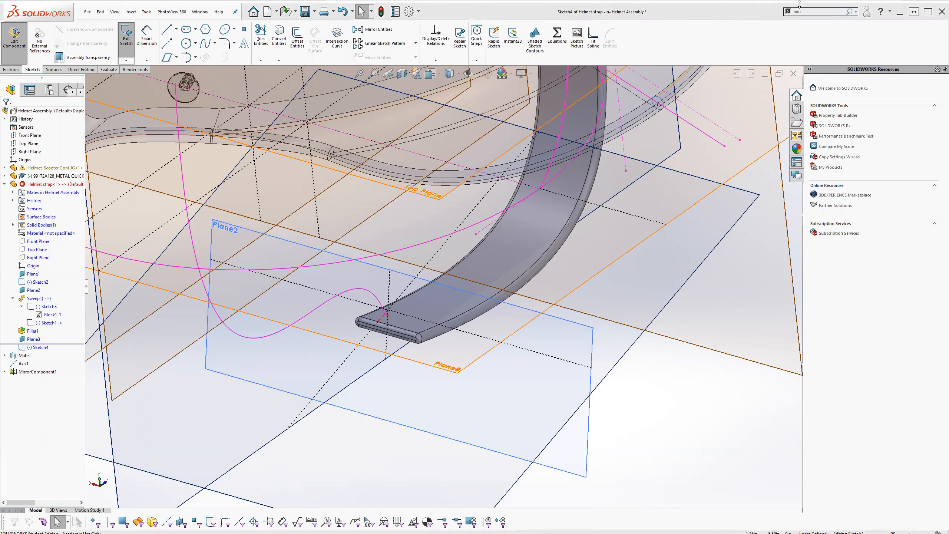
{"action": "left_click", "coordinate": [808, 14]}
{"action": "type", "text": "blo"}
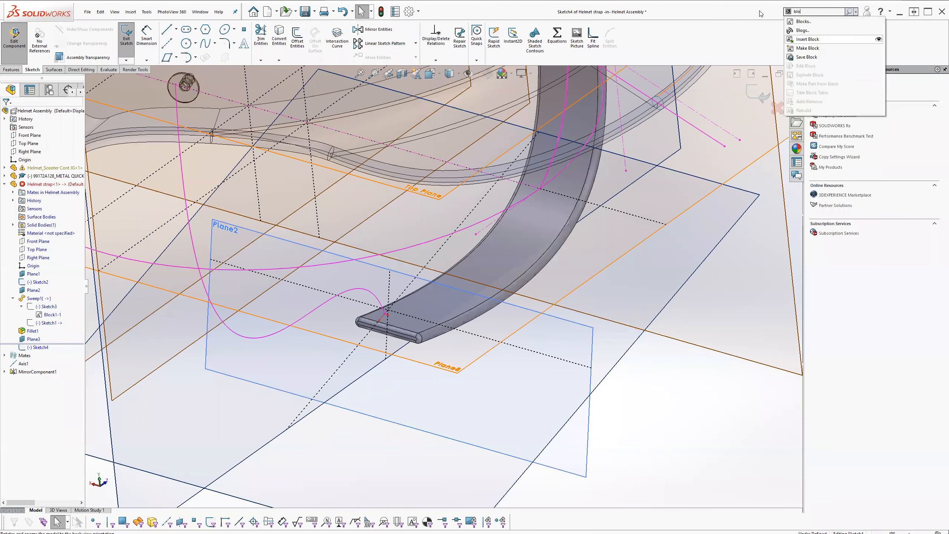
{"action": "left_click", "coordinate": [802, 21]}
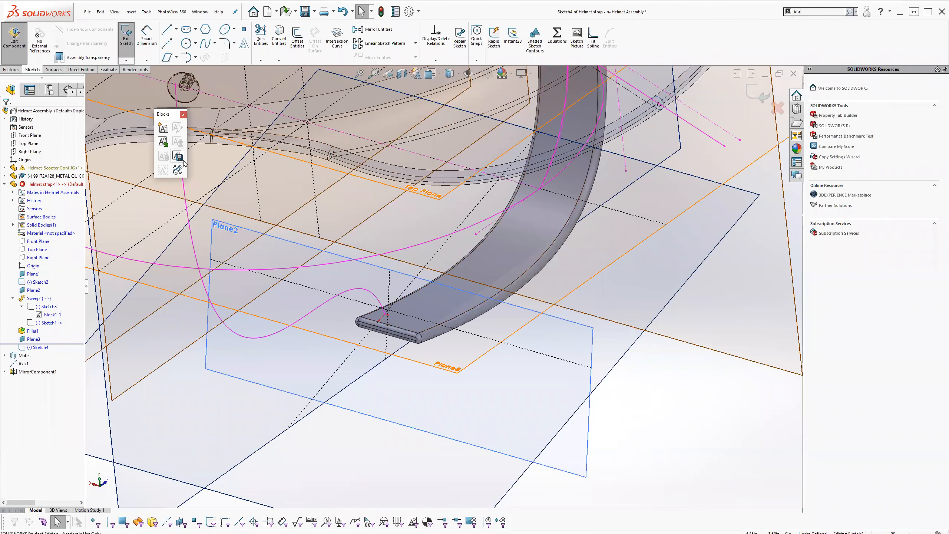
Load StrapProfileWeek12.SLDBLK from the Week_12 folder inside Week to Week as the block to insert
{"action": "left_click", "coordinate": [163, 142]}
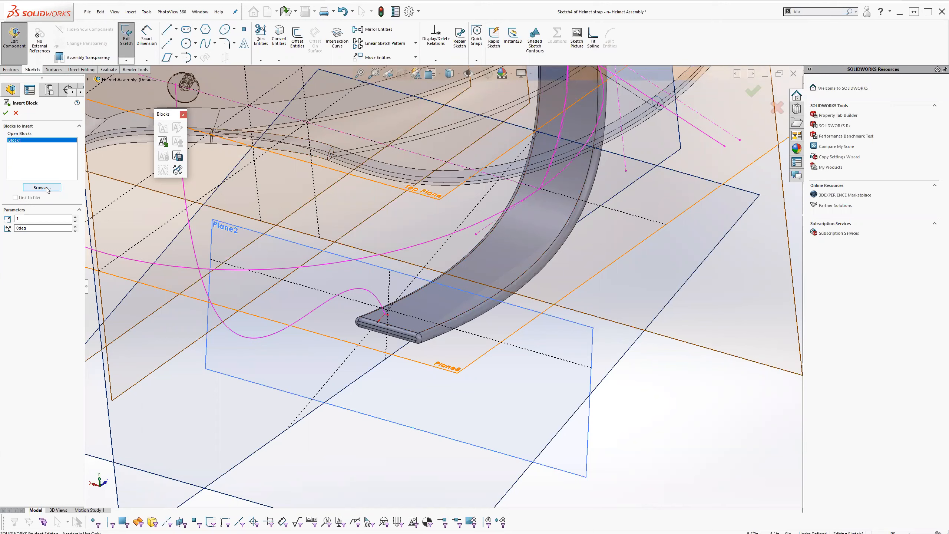
{"action": "left_click", "coordinate": [47, 188]}
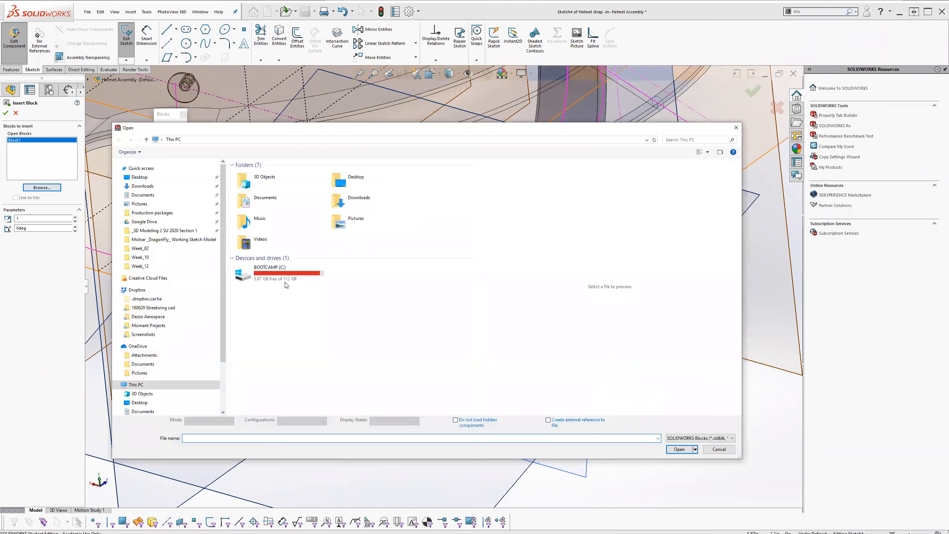
{"action": "left_click", "coordinate": [164, 230]}
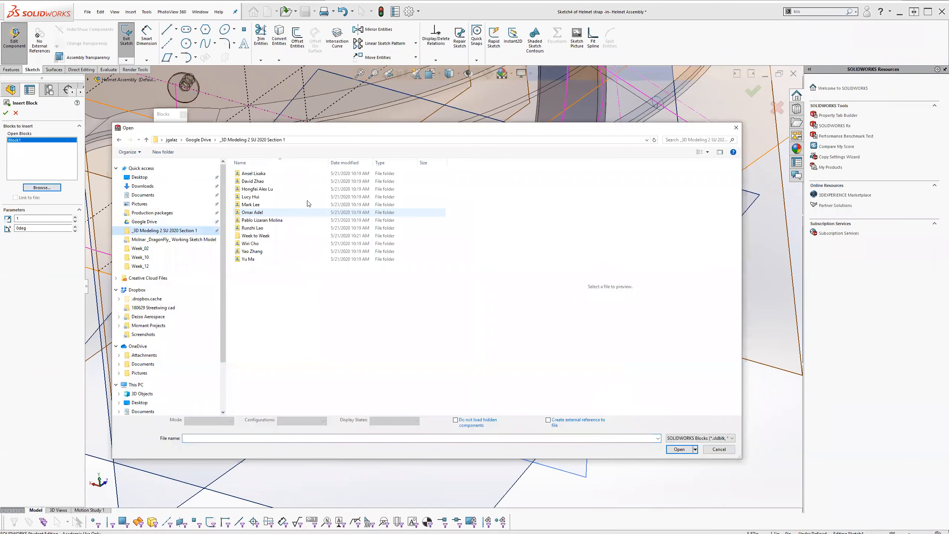
{"action": "double_click", "coordinate": [256, 236]}
{"action": "double_click", "coordinate": [249, 259]}
{"action": "left_click", "coordinate": [295, 174]}
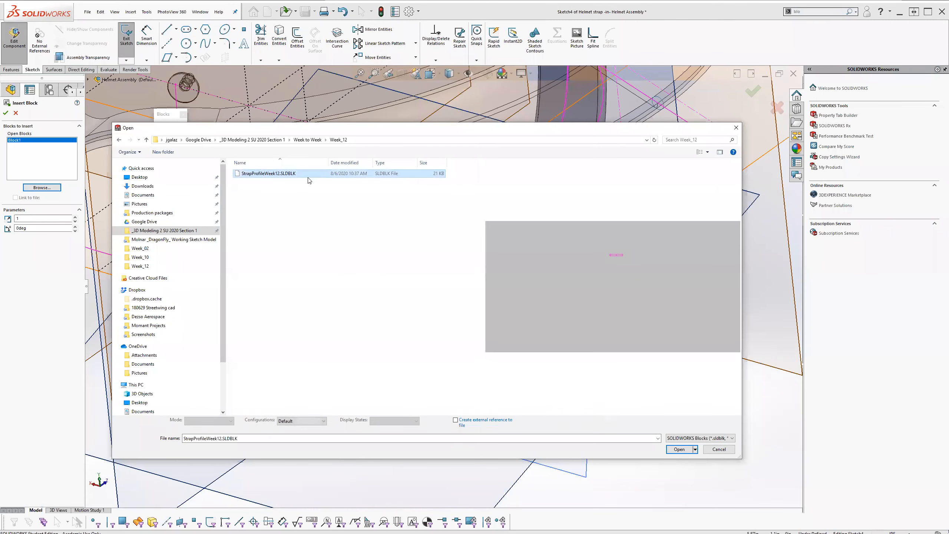
{"action": "left_click", "coordinate": [679, 449]}
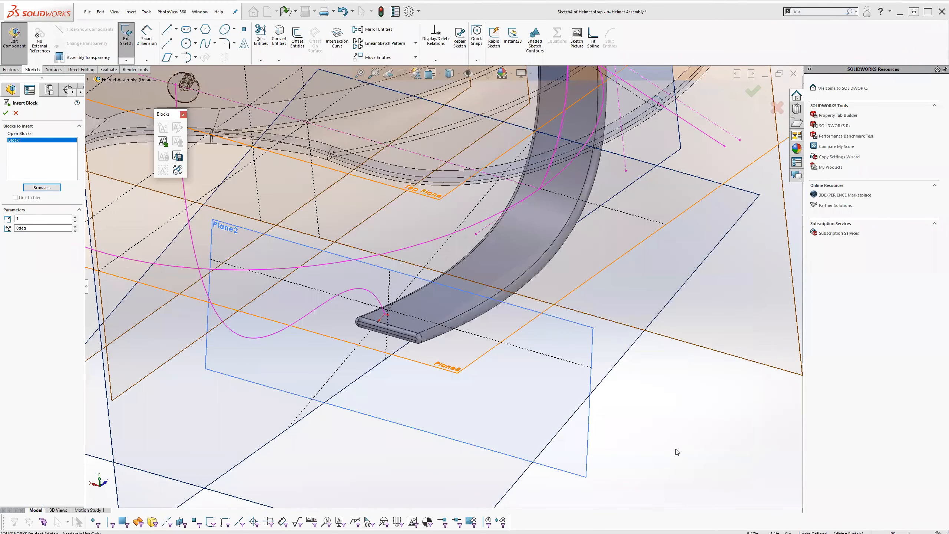
Place the StrapProfileWeek12 block in the sketch beside the open end of the existing strap
{"action": "left_click", "coordinate": [430, 343]}
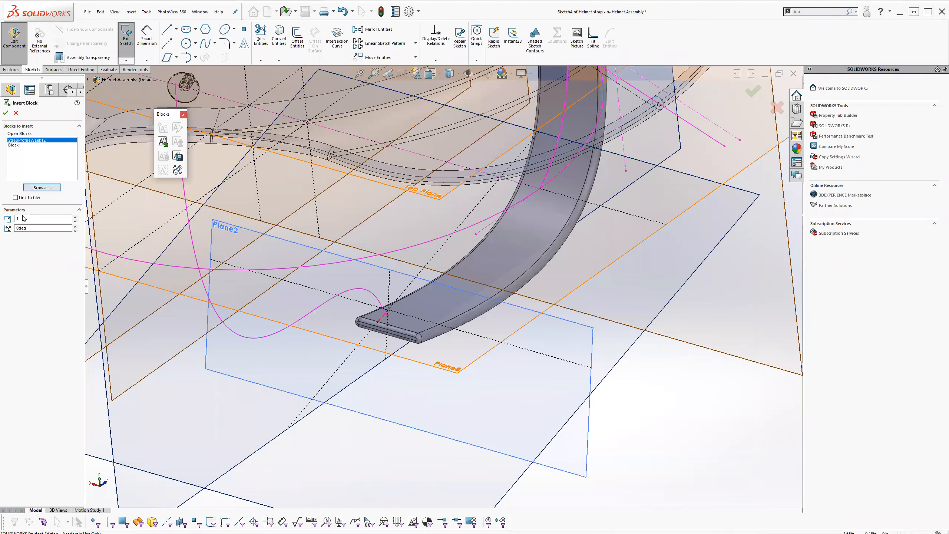
{"action": "scroll", "coordinate": [602, 266], "scroll_direction": "up", "scroll_amount": 5}
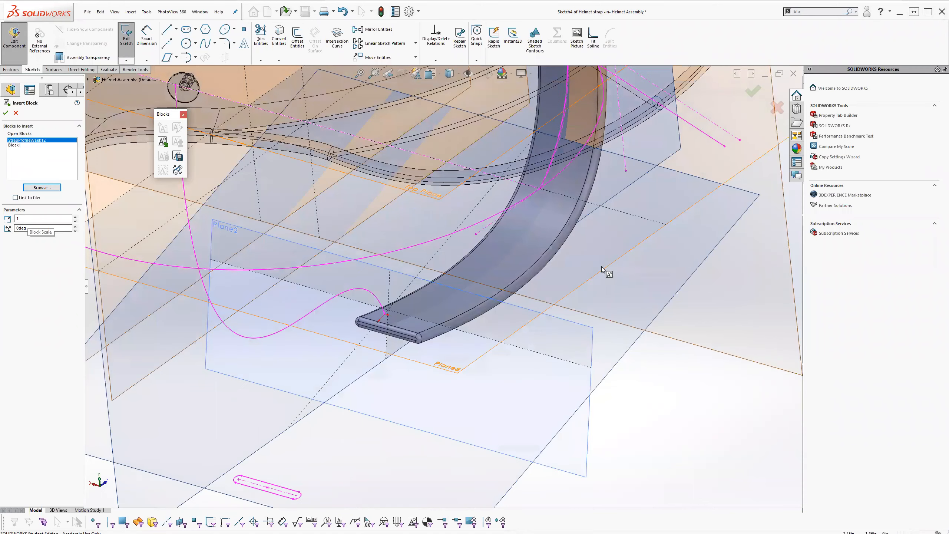
{"action": "scroll", "coordinate": [475, 257], "scroll_direction": "up", "scroll_amount": 3}
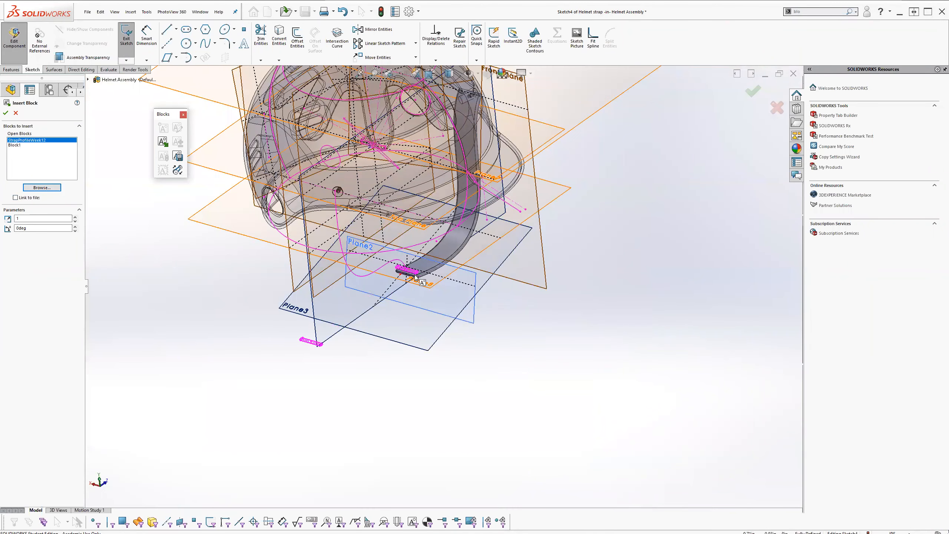
{"action": "left_click", "coordinate": [6, 114]}
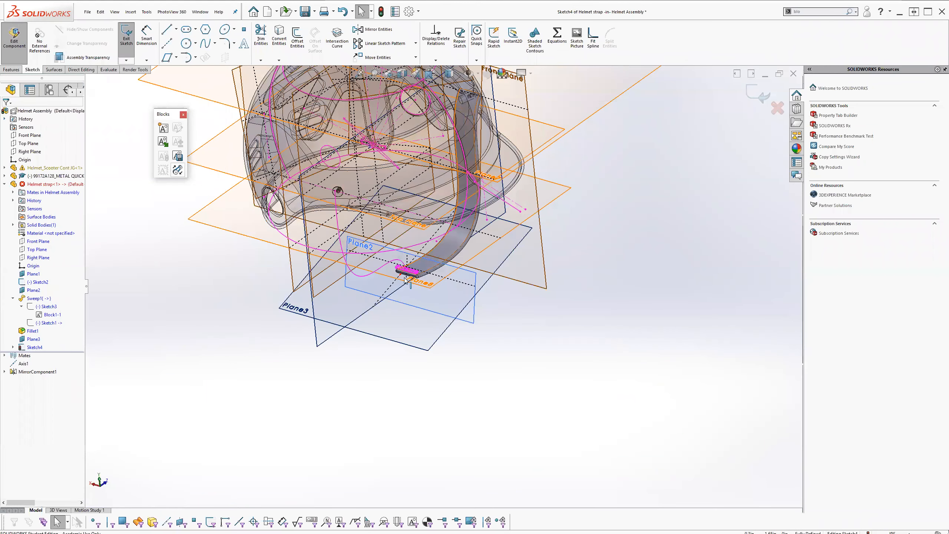
Make the strap profile block's centre point coincident with the spline's end point, and close the Blocks tools
{"action": "scroll", "coordinate": [408, 278], "scroll_direction": "down", "scroll_amount": 4}
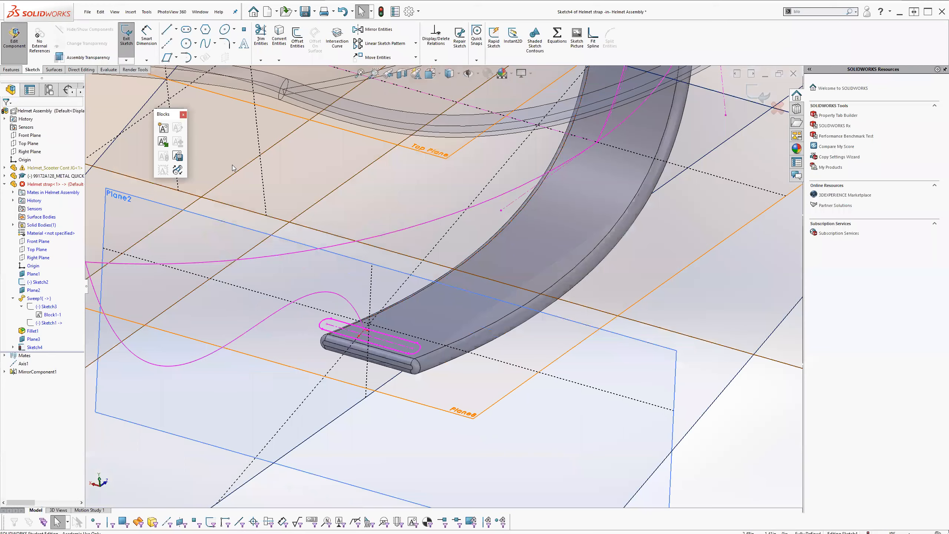
{"action": "scroll", "coordinate": [351, 340], "scroll_direction": "down", "scroll_amount": 5}
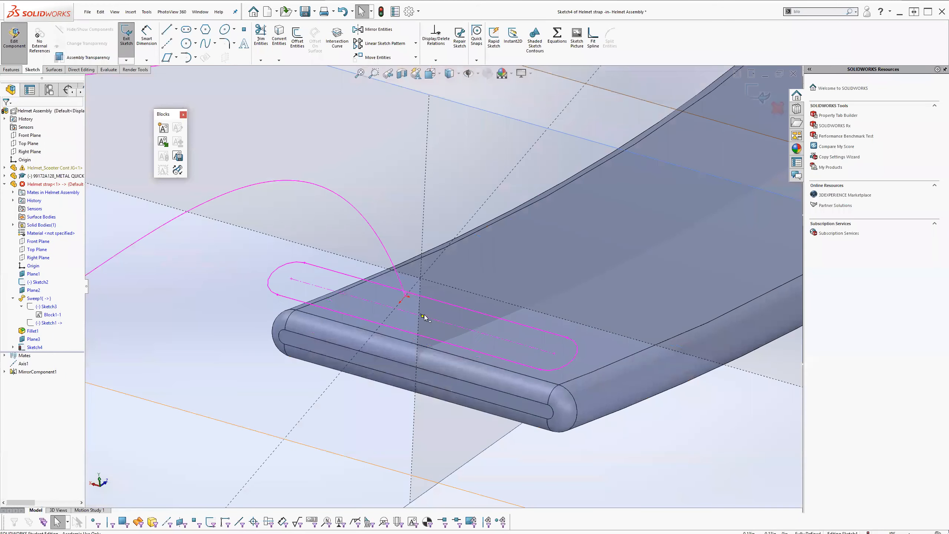
{"action": "left_click", "coordinate": [406, 297]}
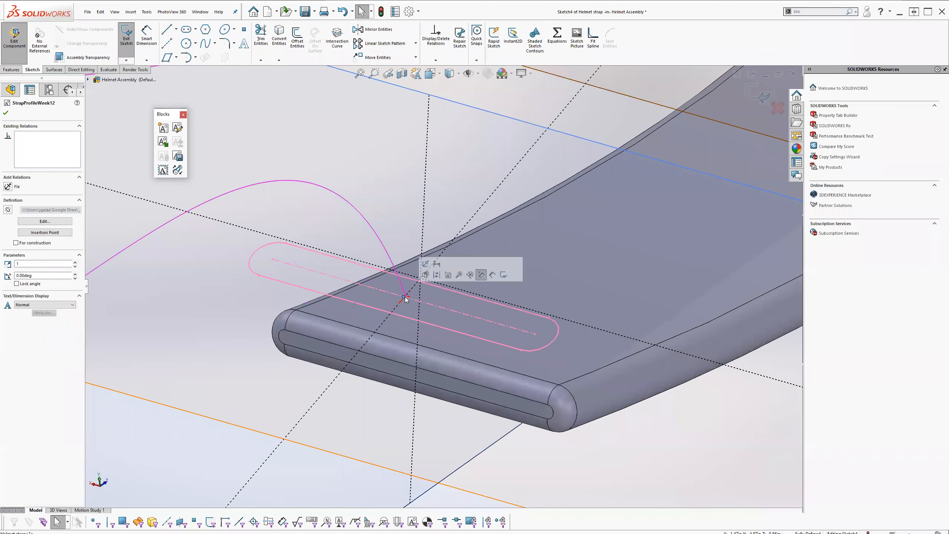
{"action": "key", "text": "Escape"}
{"action": "scroll", "coordinate": [406, 299], "scroll_direction": "down", "scroll_amount": 3}
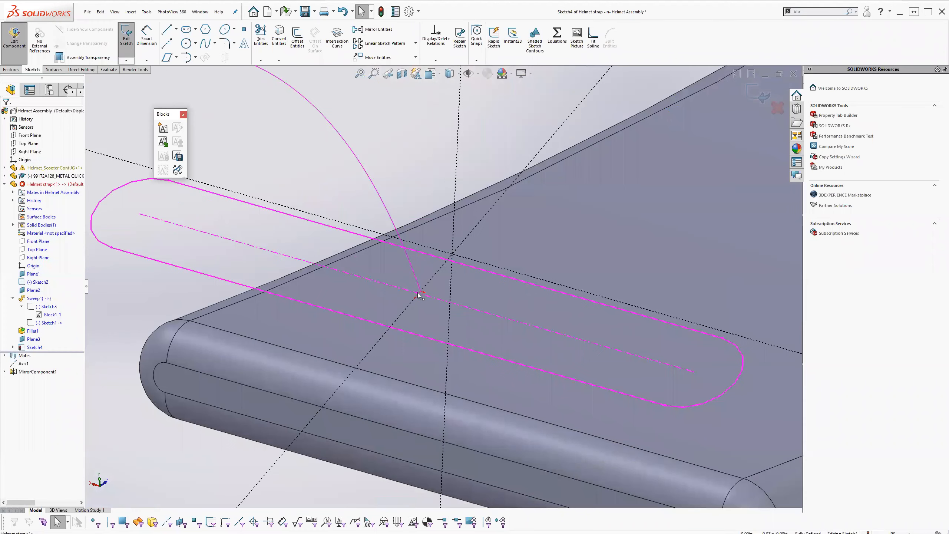
{"action": "left_click", "coordinate": [421, 294]}
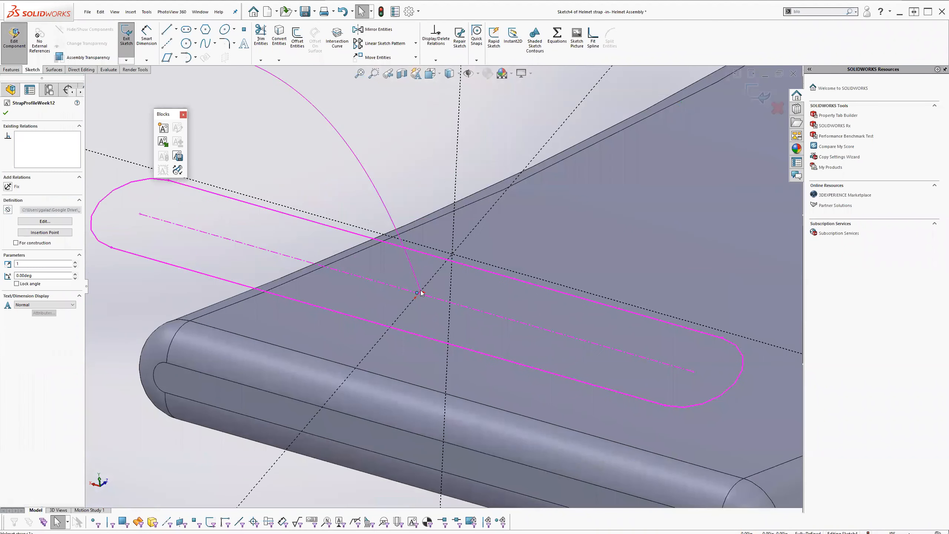
{"action": "key", "text": "Escape"}
{"action": "left_click", "coordinate": [421, 291]}
{"action": "left_click", "coordinate": [418, 293], "text": "ctrl"}
{"action": "left_click", "coordinate": [13, 258]}
{"action": "scroll", "coordinate": [522, 348], "scroll_direction": "up", "scroll_amount": 6}
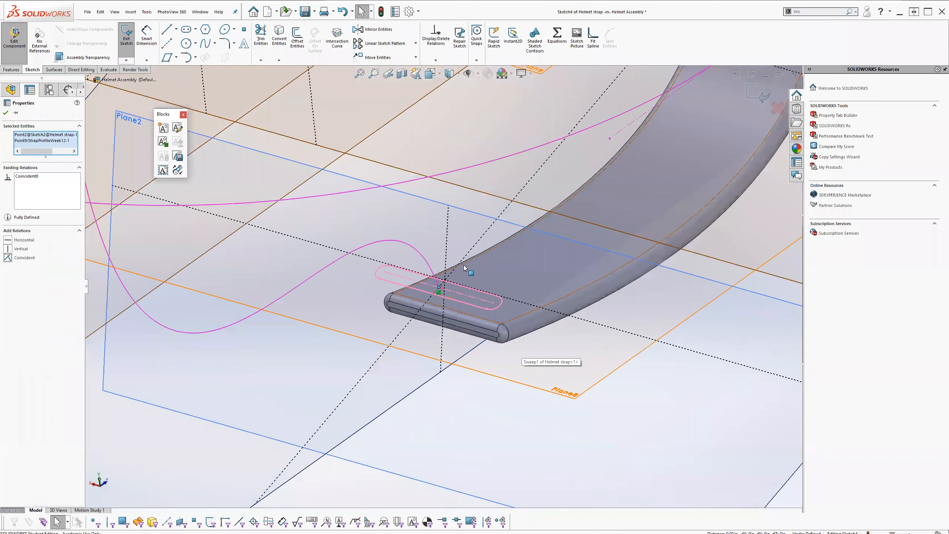
{"action": "left_click", "coordinate": [183, 115]}
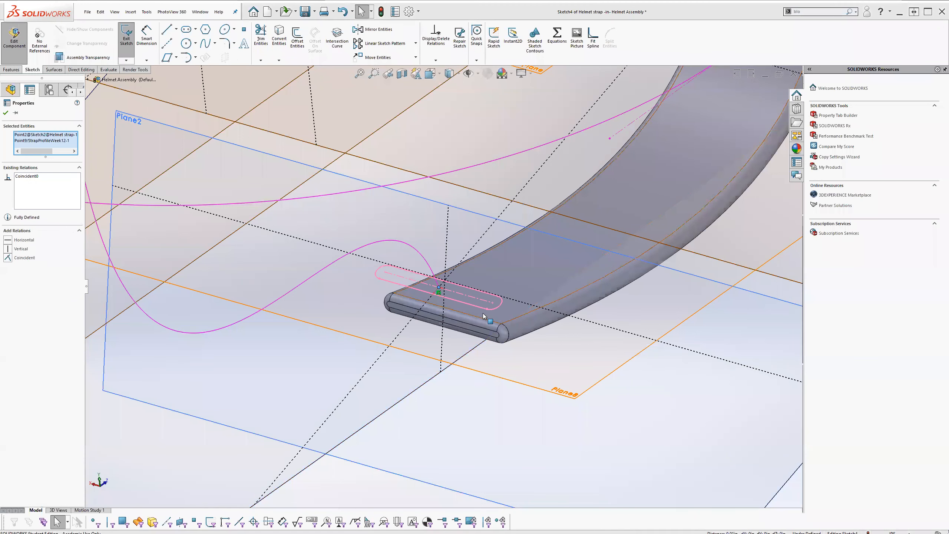
Exit the block profile sketch and close the What's Wrong dialog
{"action": "middle_click_drag", "start_coordinate": [482, 312], "coordinate": [411, 270]}
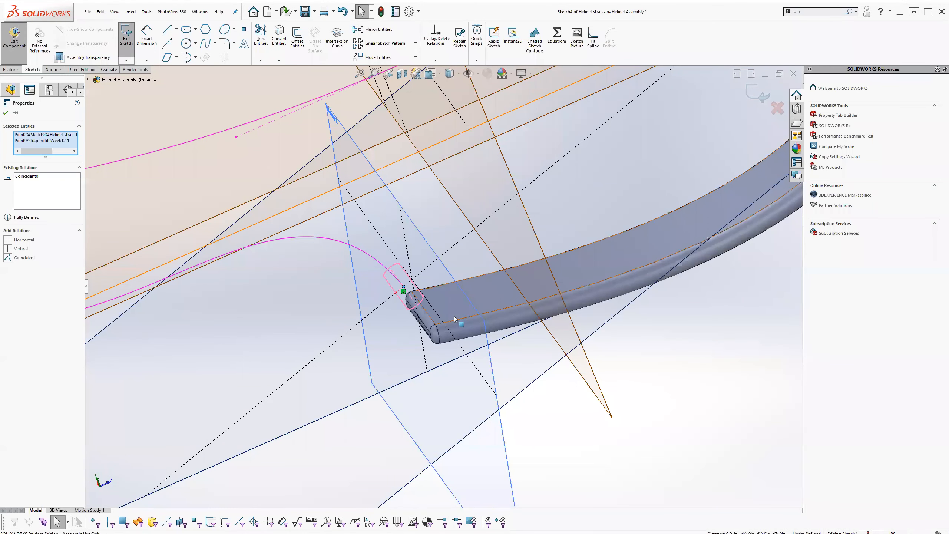
{"action": "scroll", "coordinate": [493, 226], "scroll_direction": "up", "scroll_amount": 5}
{"action": "scroll", "coordinate": [493, 227], "scroll_direction": "up", "scroll_amount": 1}
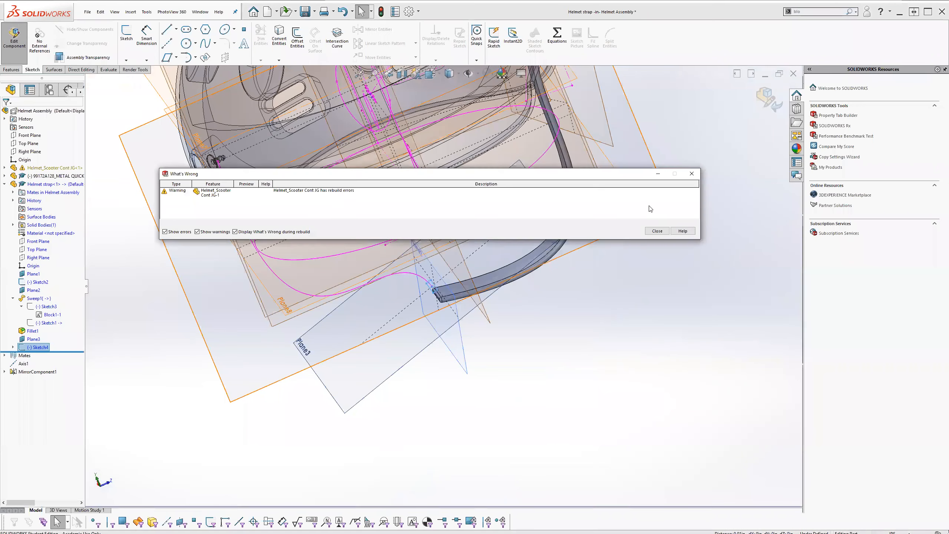
{"action": "left_click", "coordinate": [656, 232]}
Sweep the strap profile block sketch along the spline to form the second solid section of the helmet strap
{"action": "middle_click_drag", "start_coordinate": [414, 369], "coordinate": [224, 341]}
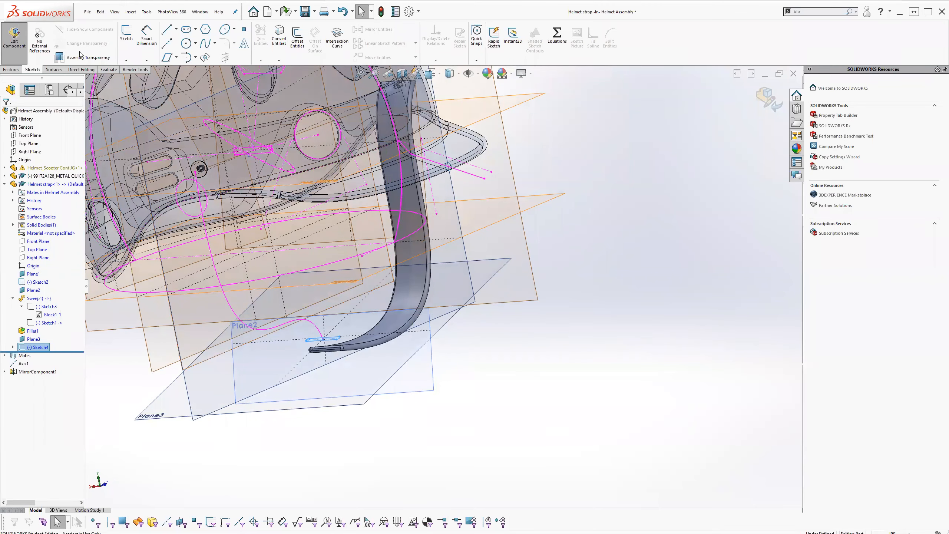
{"action": "left_click", "coordinate": [11, 70]}
{"action": "left_click", "coordinate": [187, 29]}
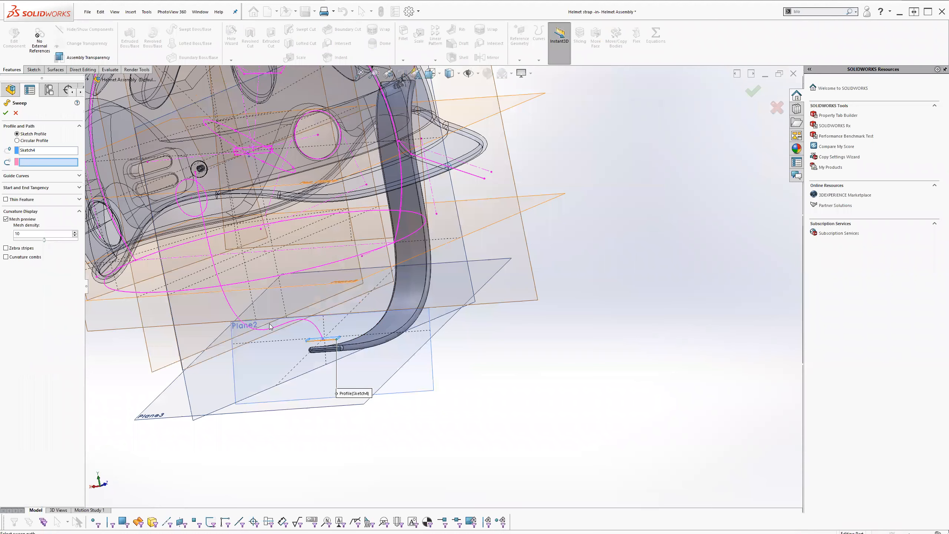
{"action": "left_click", "coordinate": [310, 324]}
{"action": "middle_click_drag", "start_coordinate": [387, 363], "coordinate": [750, 96]}
{"action": "key", "text": "Return"}
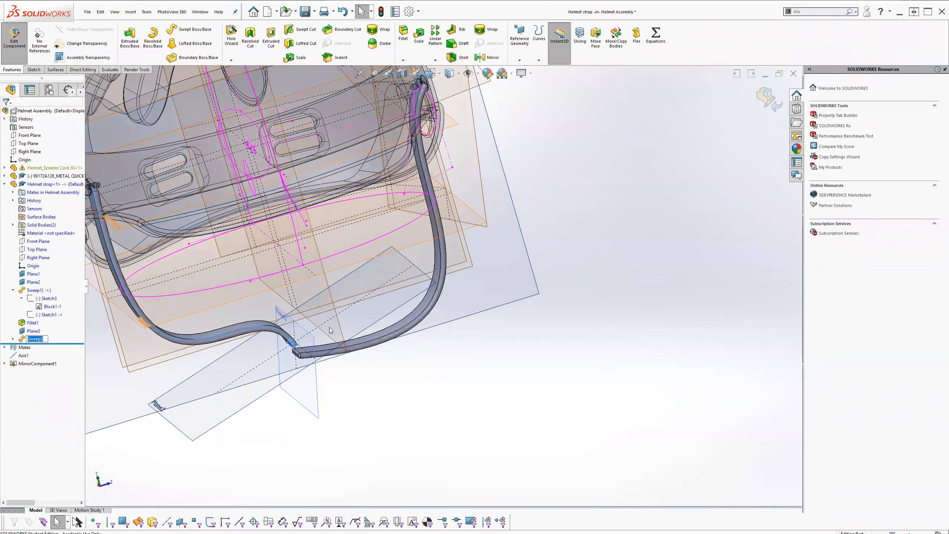
{"action": "scroll", "coordinate": [331, 315], "scroll_direction": "up", "scroll_amount": 5}
{"action": "middle_click_drag", "start_coordinate": [332, 302], "coordinate": [411, 241]}
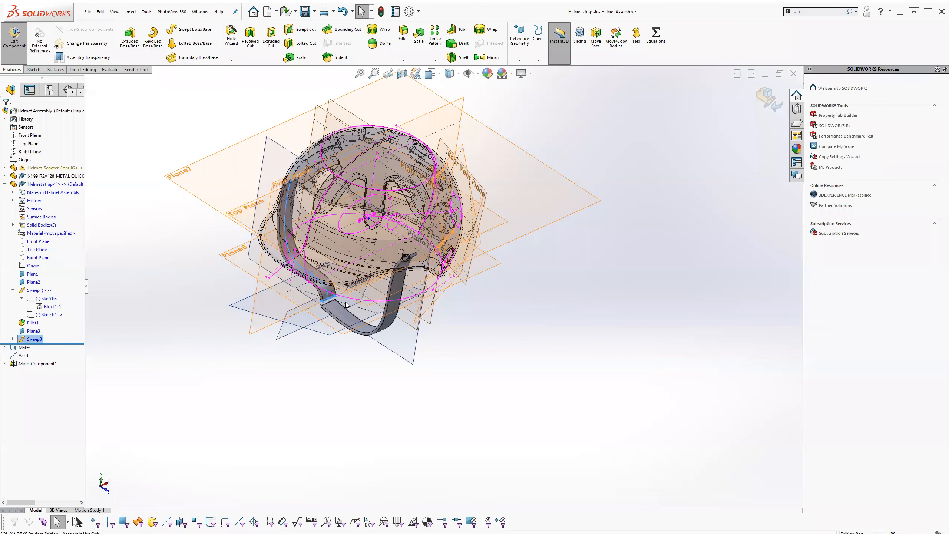
{"action": "scroll", "coordinate": [352, 348], "scroll_direction": "down", "scroll_amount": 6}
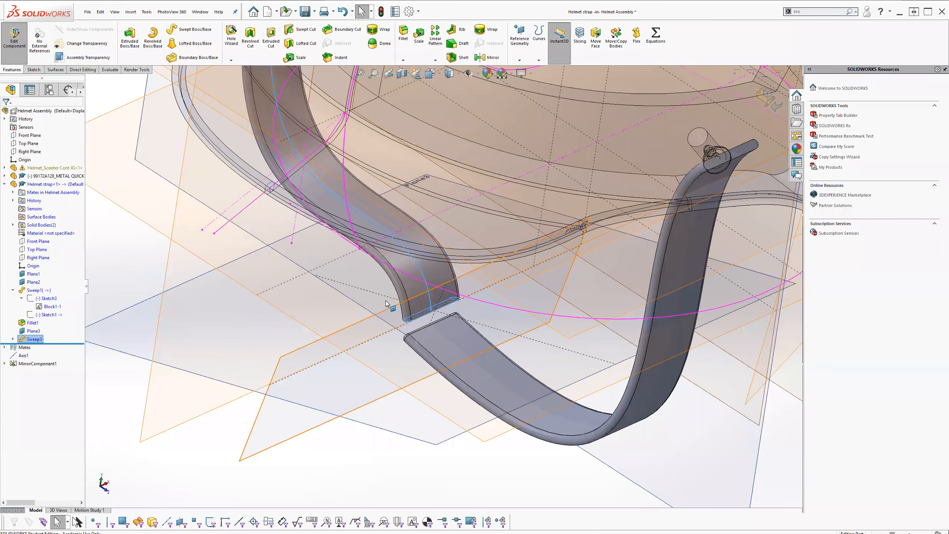
{"action": "scroll", "coordinate": [459, 304], "scroll_direction": "up", "scroll_amount": 6}
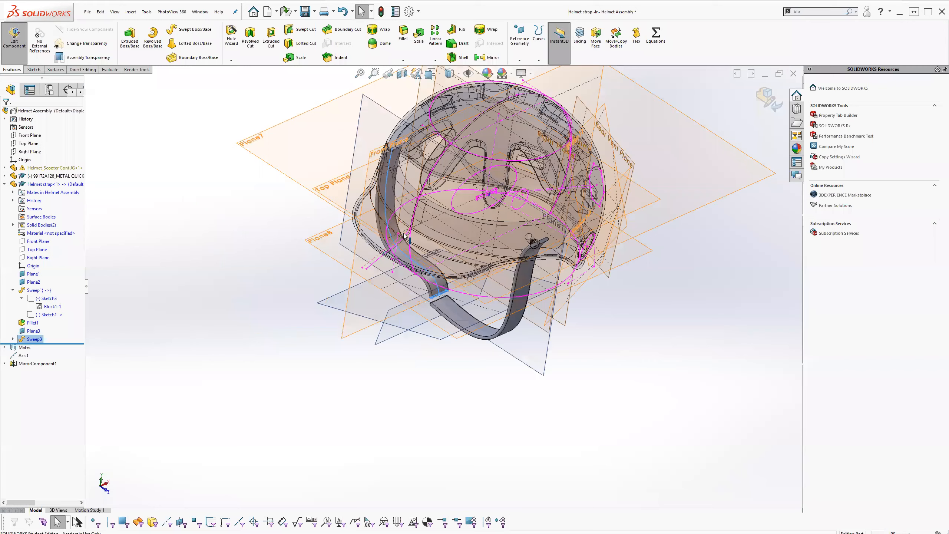
Reopen the sweep of the second strap section for editing and set its profile twist to Specify Twist Value
{"action": "middle_click_drag", "start_coordinate": [433, 298], "coordinate": [398, 279]}
{"action": "scroll", "coordinate": [456, 323], "scroll_direction": "down", "scroll_amount": 3}
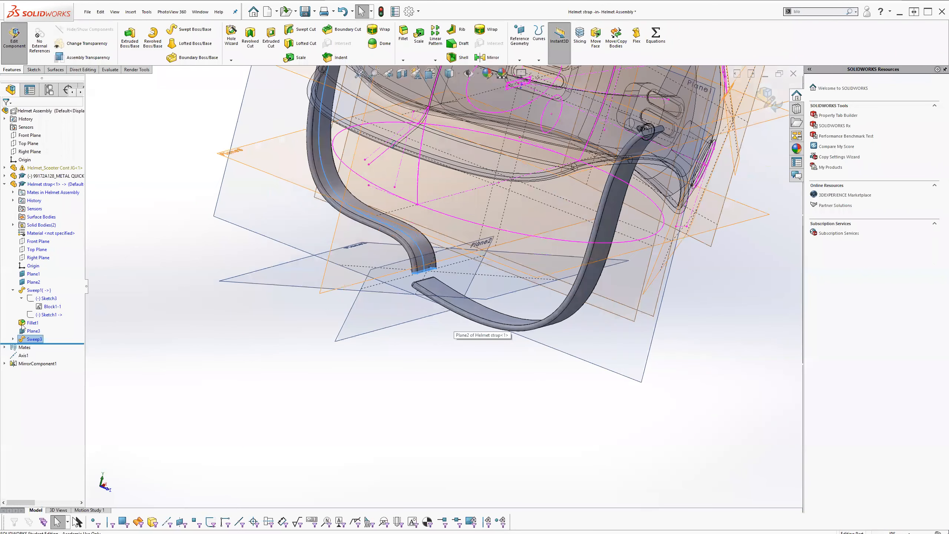
{"action": "right_click", "coordinate": [28, 340]}
{"action": "left_click", "coordinate": [35, 322]}
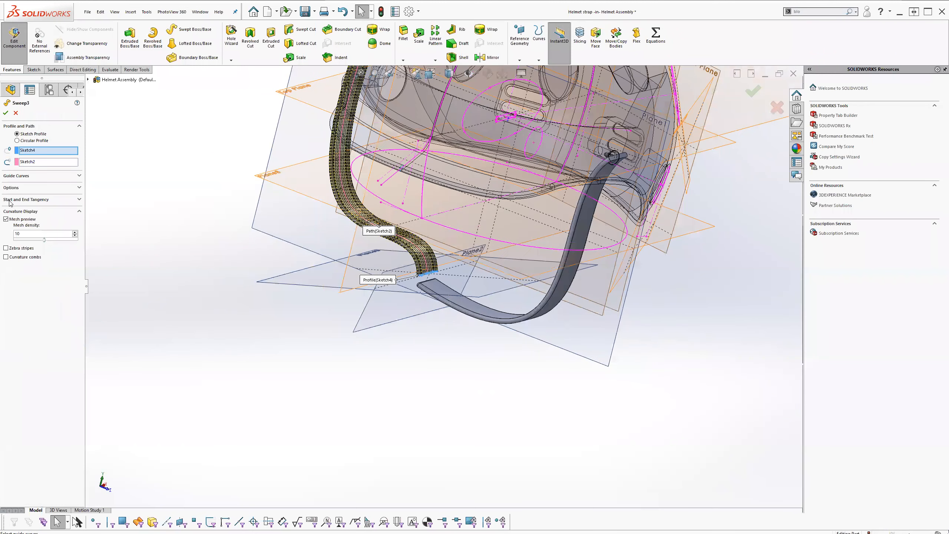
{"action": "left_click", "coordinate": [8, 189]}
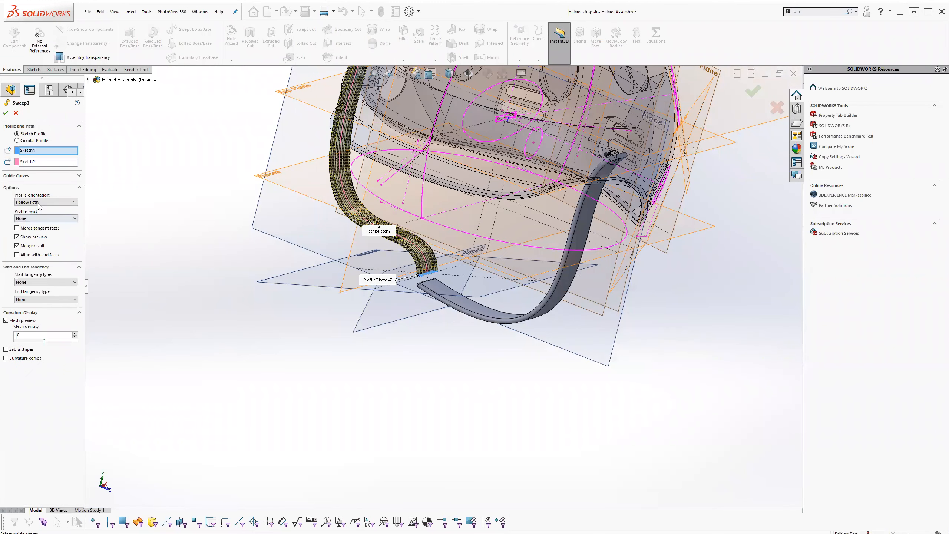
{"action": "left_click", "coordinate": [32, 219]}
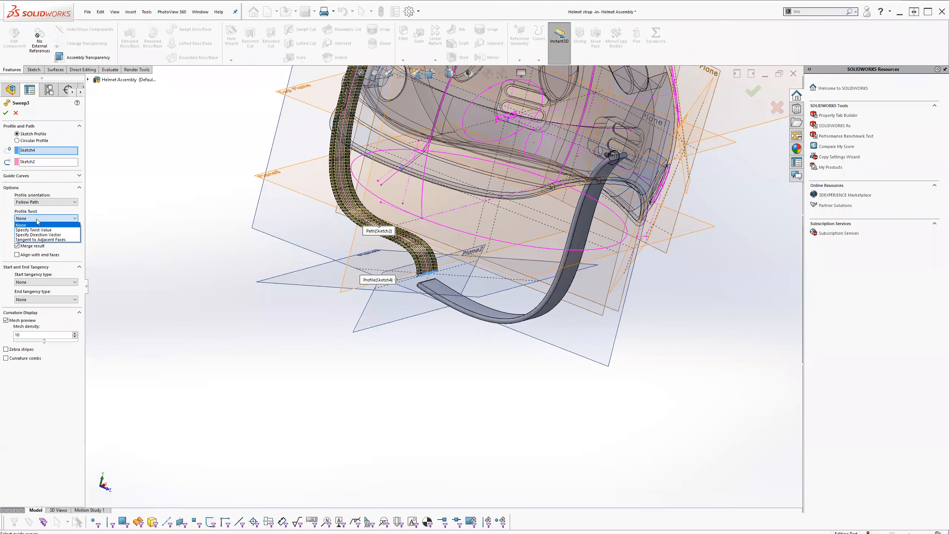
{"action": "left_click", "coordinate": [40, 231]}
Reverse the sweep's twist direction and set the twist angle to 18 degrees to line the strap end up with the helmet shell
{"action": "scroll", "coordinate": [379, 280], "scroll_direction": "up", "scroll_amount": 3}
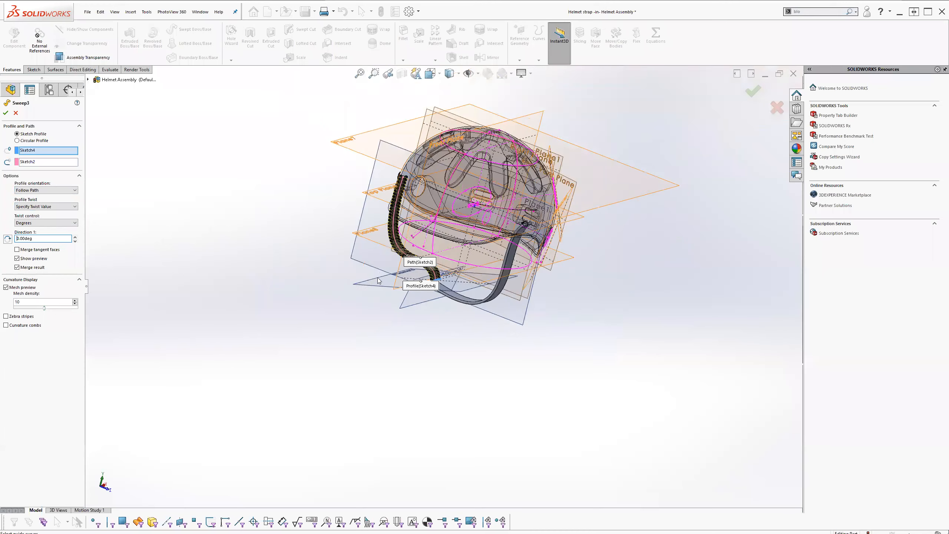
{"action": "scroll", "coordinate": [379, 281], "scroll_direction": "down", "scroll_amount": 5}
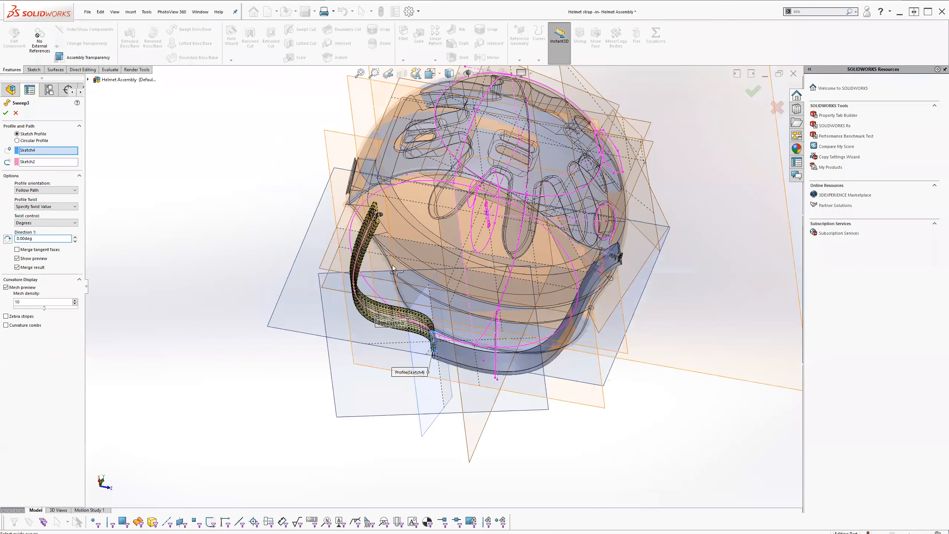
{"action": "middle_click_drag", "start_coordinate": [393, 268], "coordinate": [366, 213]}
{"action": "scroll", "coordinate": [366, 213], "scroll_direction": "down", "scroll_amount": 3}
{"action": "middle_click_drag", "start_coordinate": [352, 253], "coordinate": [390, 267]}
{"action": "scroll", "coordinate": [389, 181], "scroll_direction": "down", "scroll_amount": 4}
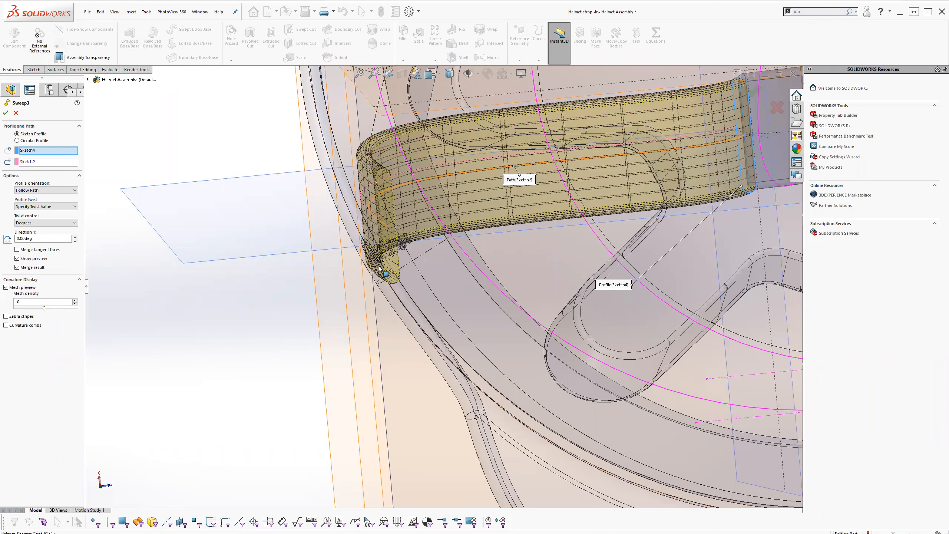
{"action": "left_click", "coordinate": [75, 236]}
{"action": "left_click", "coordinate": [10, 241]}
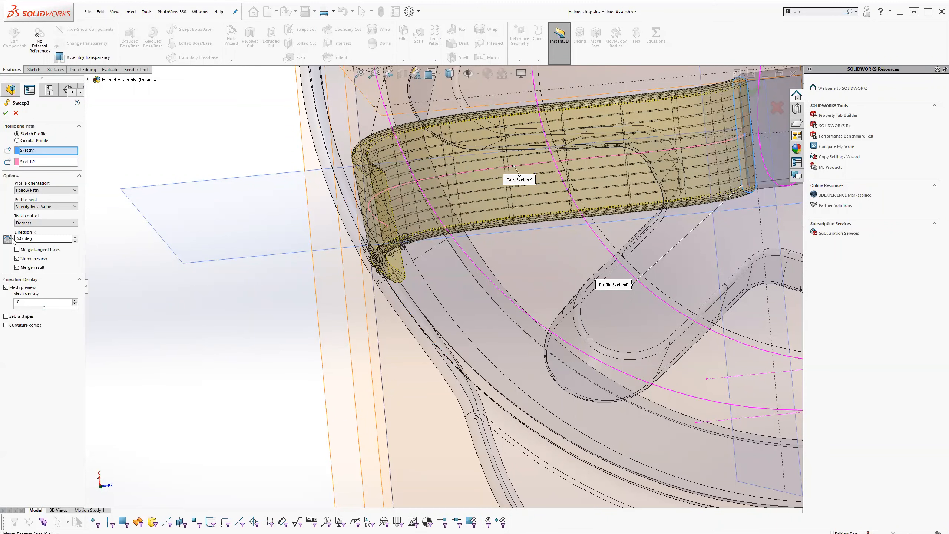
{"action": "left_click", "coordinate": [75, 237]}
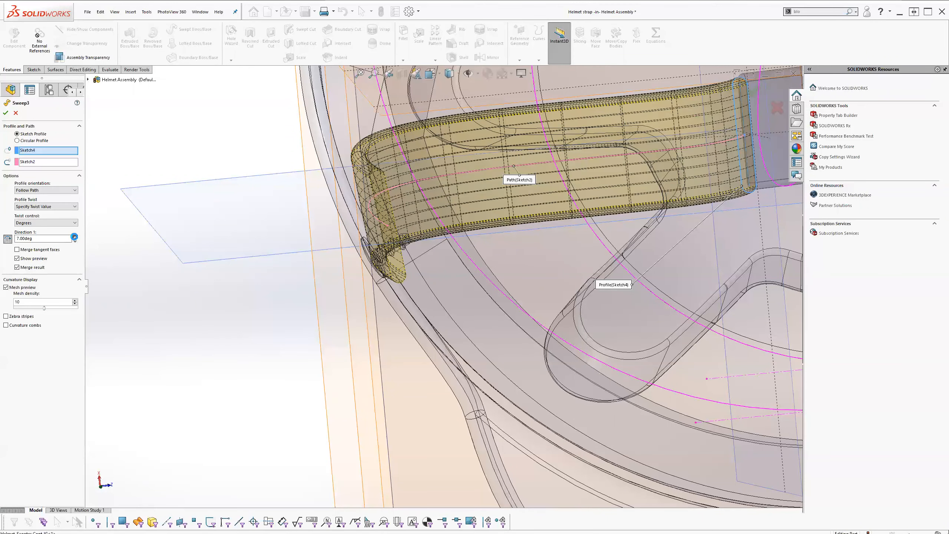
{"action": "left_click", "coordinate": [74, 237]}
{"action": "left_click", "coordinate": [75, 237]}
{"action": "left_click", "coordinate": [75, 237]}
{"action": "left_click", "coordinate": [75, 237]}
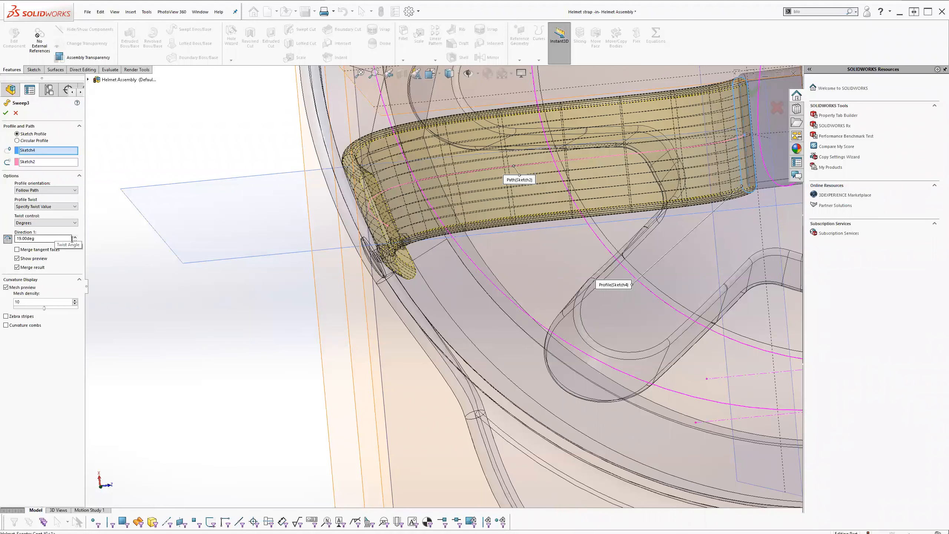
{"action": "left_click", "coordinate": [75, 241]}
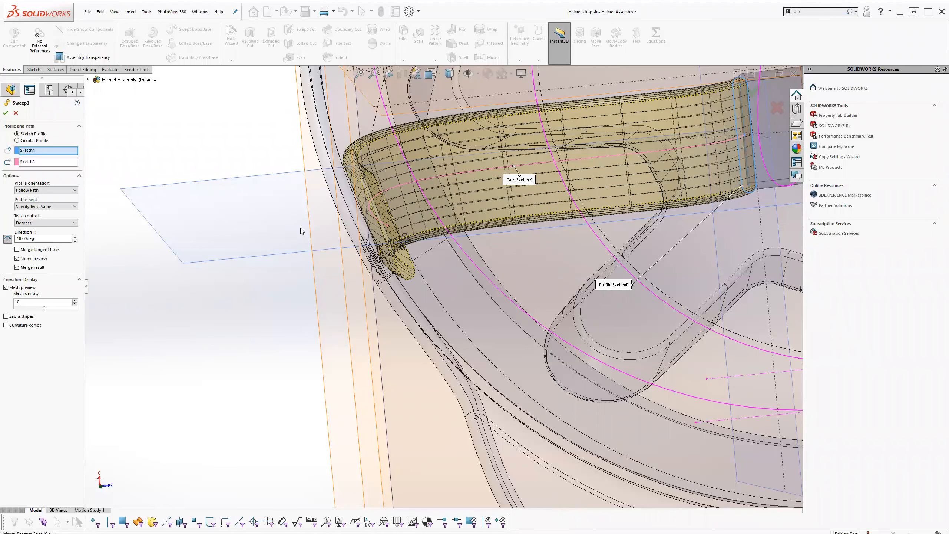
Set the second strap section's twist angle to 20 degrees and accept the sweep
{"action": "middle_click_drag", "start_coordinate": [292, 210], "coordinate": [421, 226]}
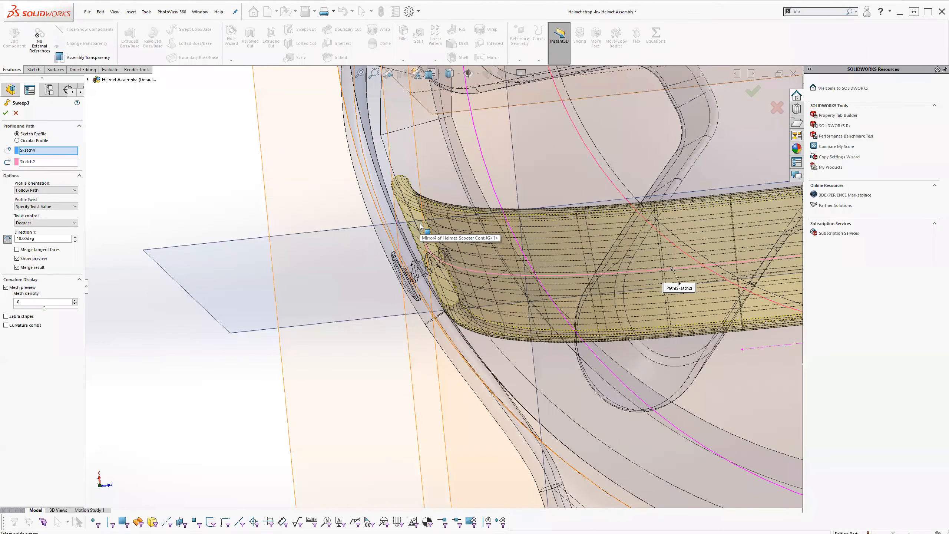
{"action": "left_click", "coordinate": [75, 236]}
{"action": "left_click", "coordinate": [76, 236]}
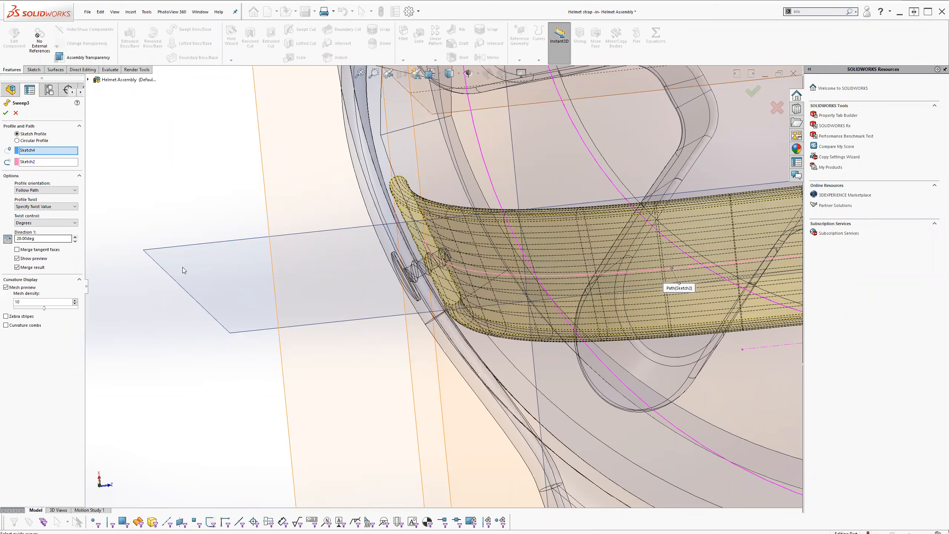
{"action": "scroll", "coordinate": [451, 295], "scroll_direction": "up", "scroll_amount": 1}
{"action": "middle_click_drag", "start_coordinate": [555, 356], "coordinate": [582, 355]}
{"action": "scroll", "coordinate": [591, 429], "scroll_direction": "up", "scroll_amount": 5}
{"action": "middle_click_drag", "start_coordinate": [548, 464], "coordinate": [428, 374]}
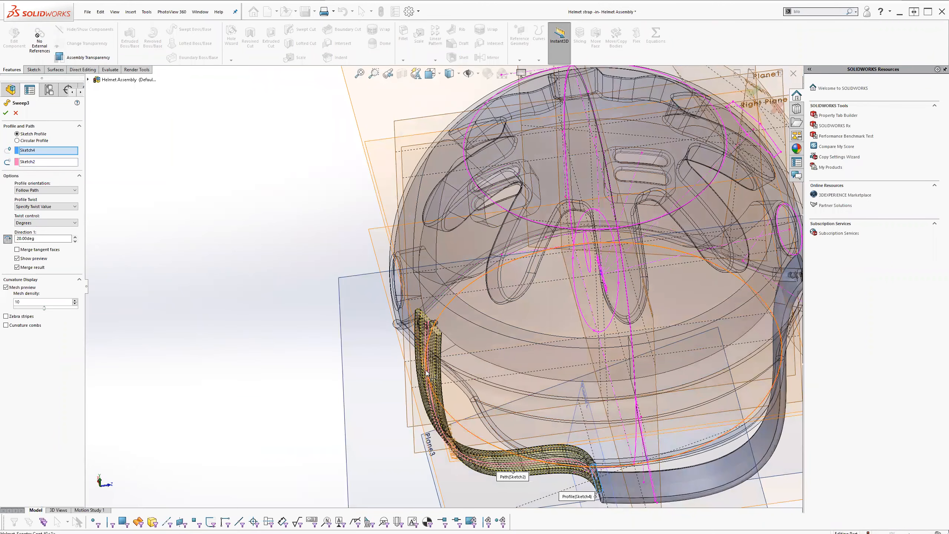
{"action": "left_click", "coordinate": [753, 91]}
Edit the sweep of the first strap section and set its profile twist to Specify Twist Value
{"action": "middle_click_drag", "start_coordinate": [493, 379], "coordinate": [440, 297]}
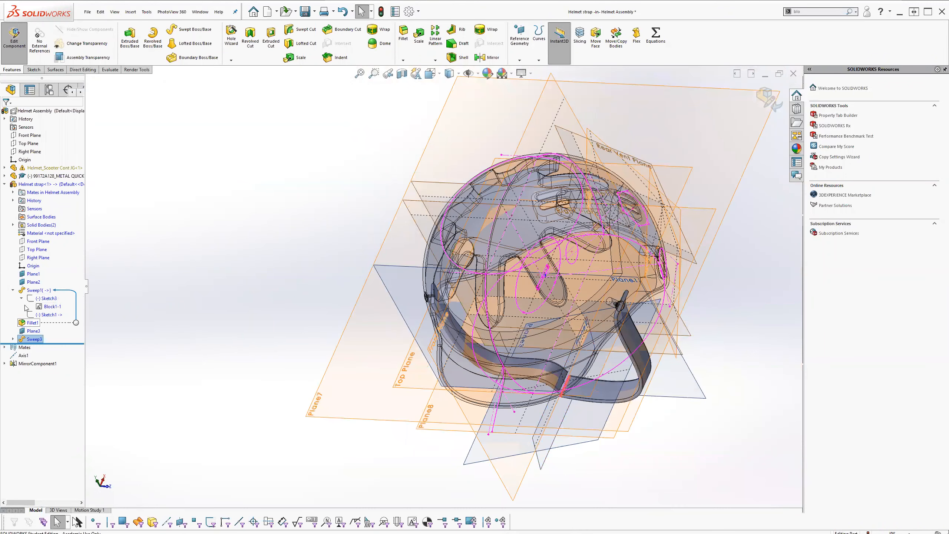
{"action": "left_click", "coordinate": [28, 292]}
{"action": "left_click", "coordinate": [33, 269]}
{"action": "left_click", "coordinate": [31, 218]}
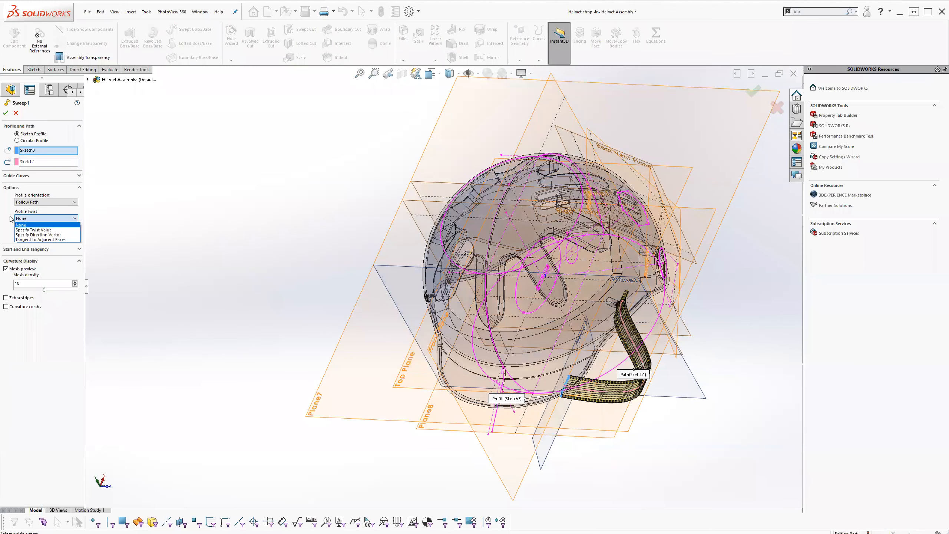
{"action": "left_click", "coordinate": [22, 230]}
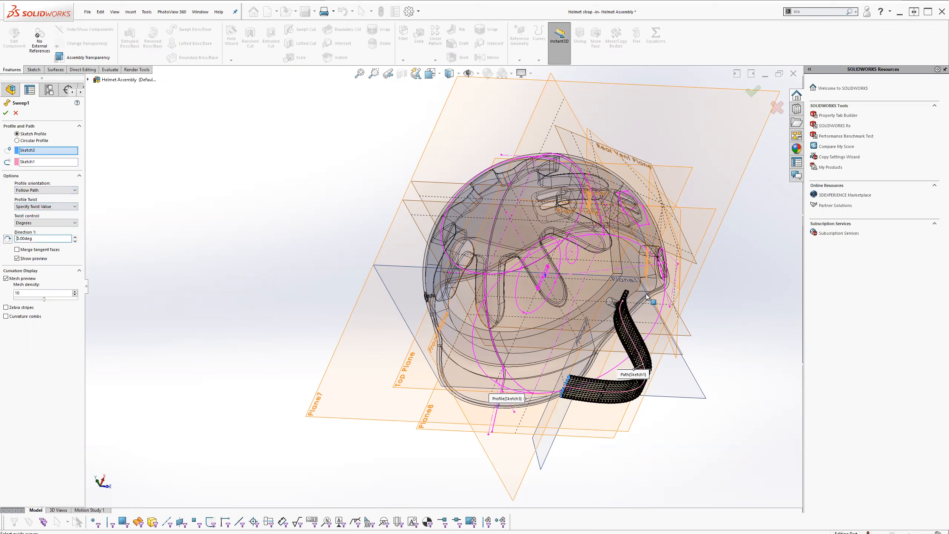
Set the first strap section's twist angle to 25 degrees and accept the sweep
{"action": "scroll", "coordinate": [608, 317], "scroll_direction": "down", "scroll_amount": 3}
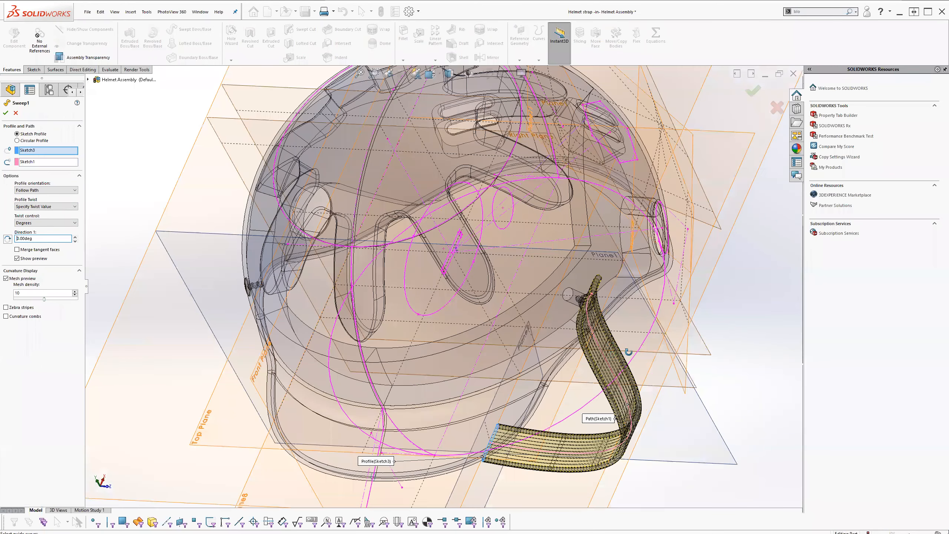
{"action": "middle_click_drag", "start_coordinate": [629, 352], "coordinate": [76, 240]}
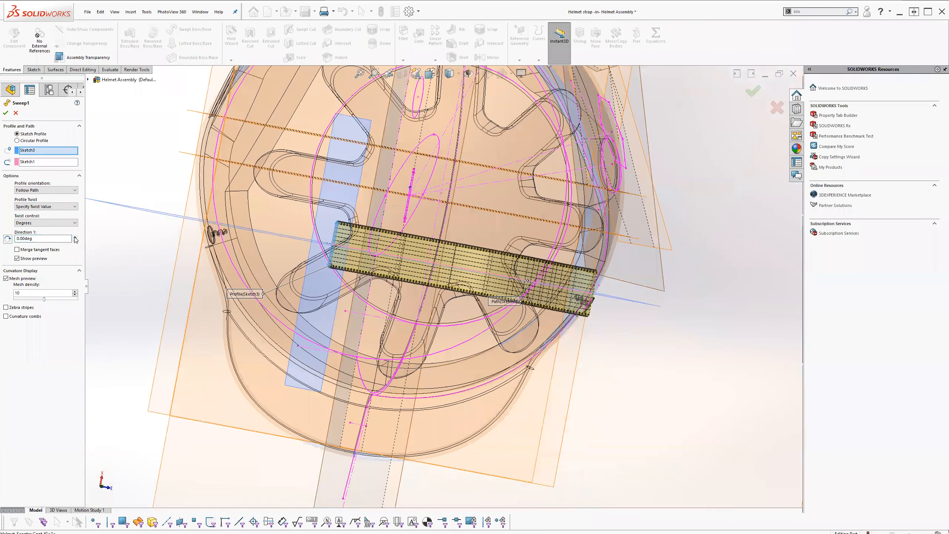
{"action": "left_click", "coordinate": [75, 236]}
{"action": "left_click", "coordinate": [74, 236]}
{"action": "type", "text": "20"}
{"action": "key", "text": "Return"}
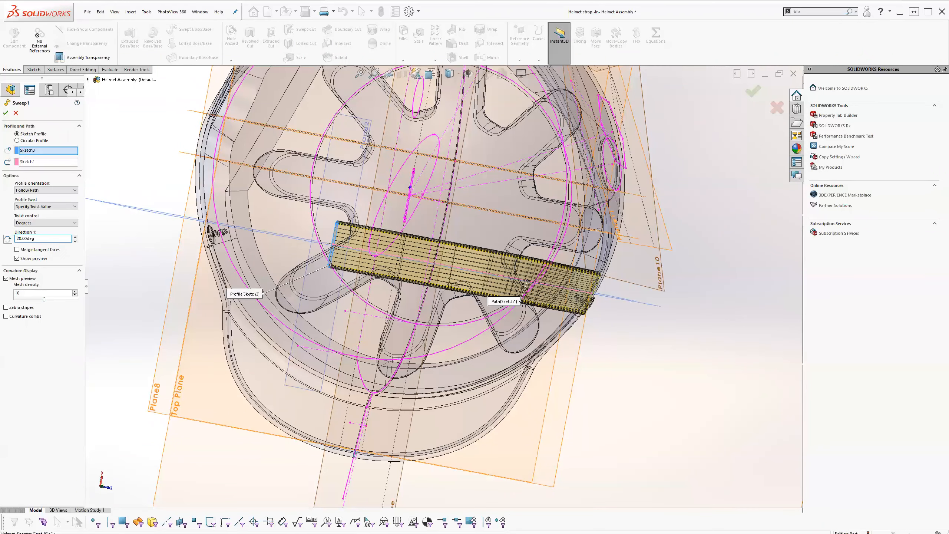
{"action": "left_click", "coordinate": [75, 237]}
{"action": "left_click", "coordinate": [75, 237]}
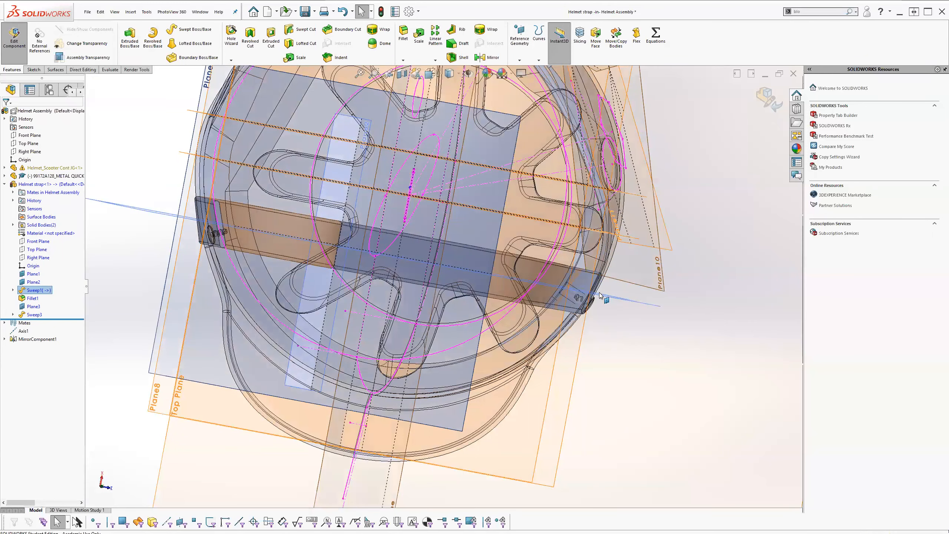
Edit the first strap section's sweep again and set its twist angle to 30 degrees to fit the end near the fastener
{"action": "mouse_move", "coordinate": [537, 291]}
{"action": "middle_mouse_down"}
{"action": "mouse_move", "coordinate": [537, 332]}
{"action": "mouse_move", "coordinate": [533, 287]}
{"action": "mouse_move", "coordinate": [547, 244]}
{"action": "mouse_move", "coordinate": [562, 236]}
{"action": "mouse_move", "coordinate": [569, 247]}
{"action": "mouse_move", "coordinate": [525, 280]}
{"action": "middle_mouse_up"}
{"action": "scroll", "coordinate": [553, 286], "scroll_direction": "down", "scroll_amount": 3}
{"action": "left_click", "coordinate": [38, 291]}
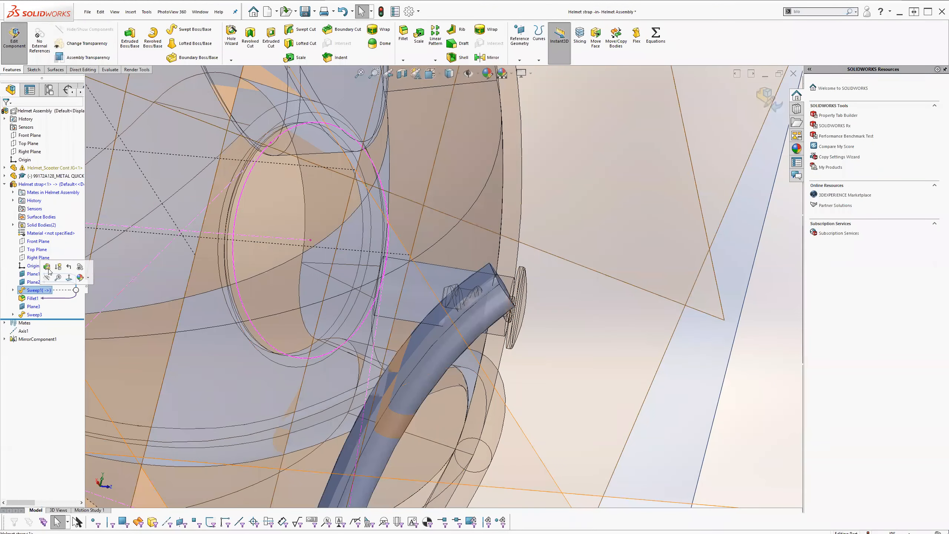
{"action": "left_click", "coordinate": [48, 275]}
{"action": "left_click", "coordinate": [24, 291]}
{"action": "left_click", "coordinate": [28, 275]}
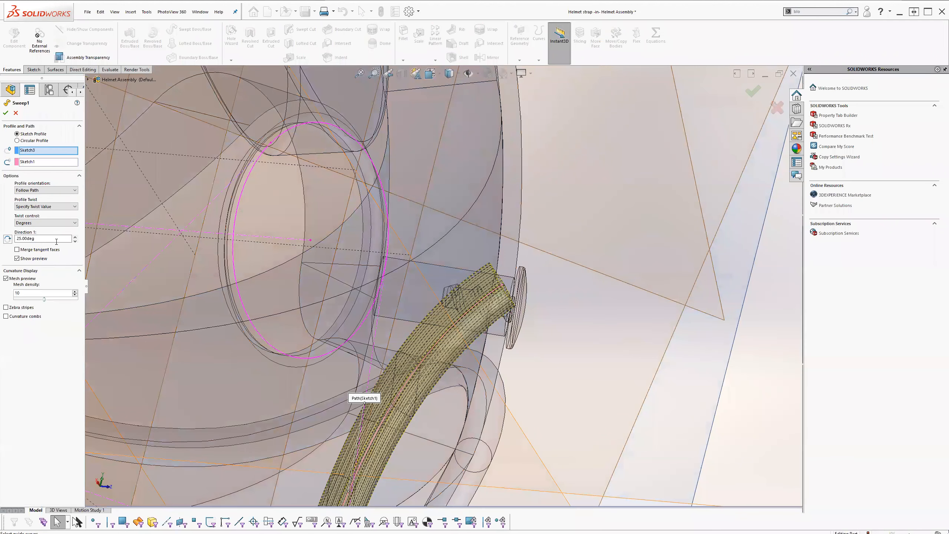
{"action": "left_click", "coordinate": [76, 238]}
{"action": "left_click", "coordinate": [76, 238]}
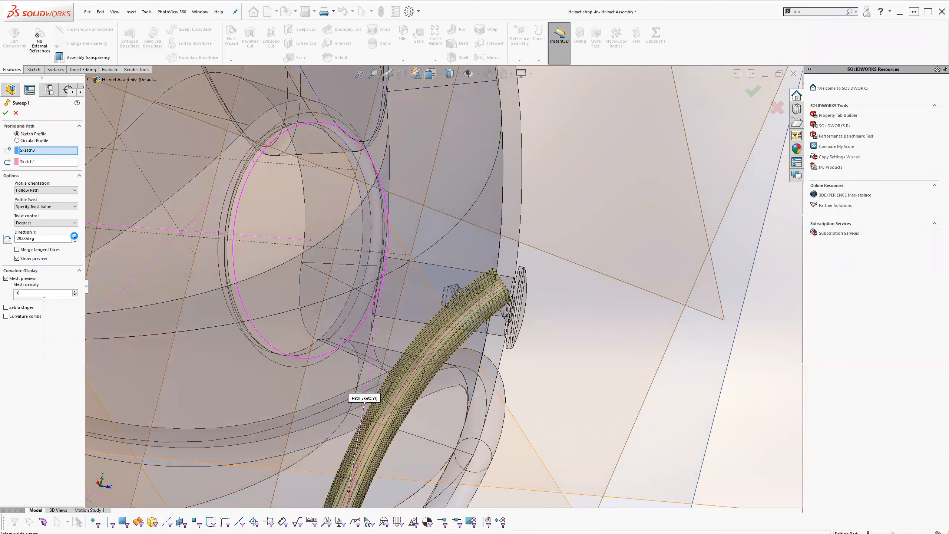
{"action": "left_click", "coordinate": [76, 238]}
{"action": "middle_click_drag", "start_coordinate": [531, 301], "coordinate": [524, 318]}
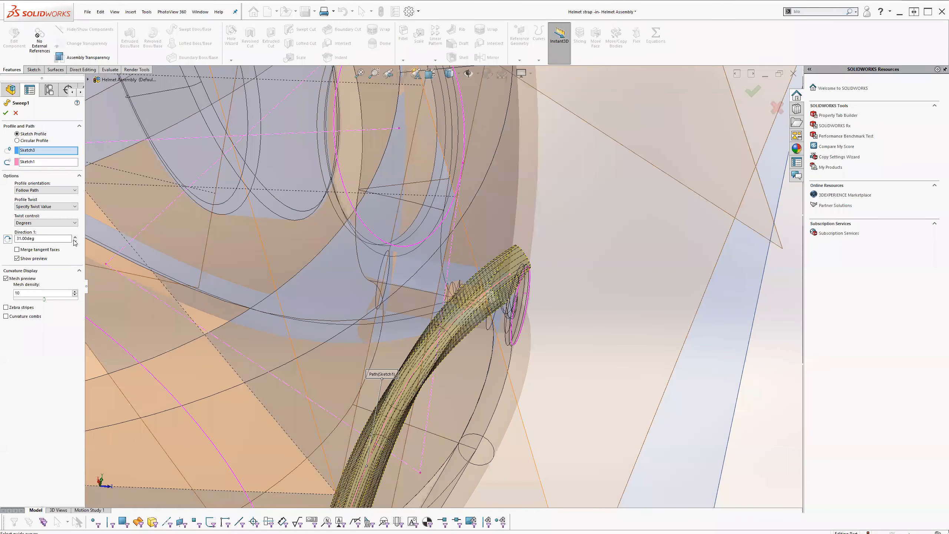
{"action": "left_click", "coordinate": [75, 241]}
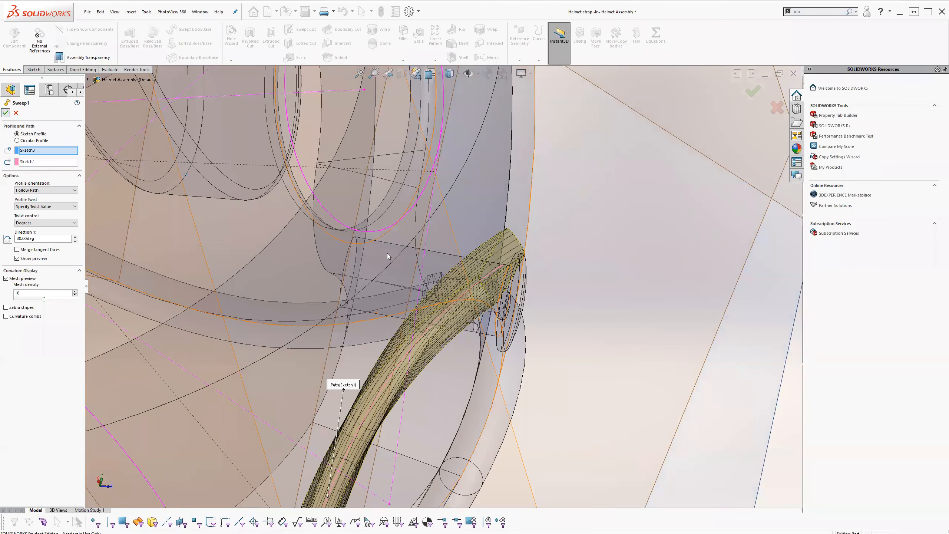
{"action": "left_click", "coordinate": [6, 113]}
Exit component editing of the strap and examine both strap sections inside the helmet in the assembly
{"action": "middle_click_drag", "start_coordinate": [593, 313], "coordinate": [519, 338]}
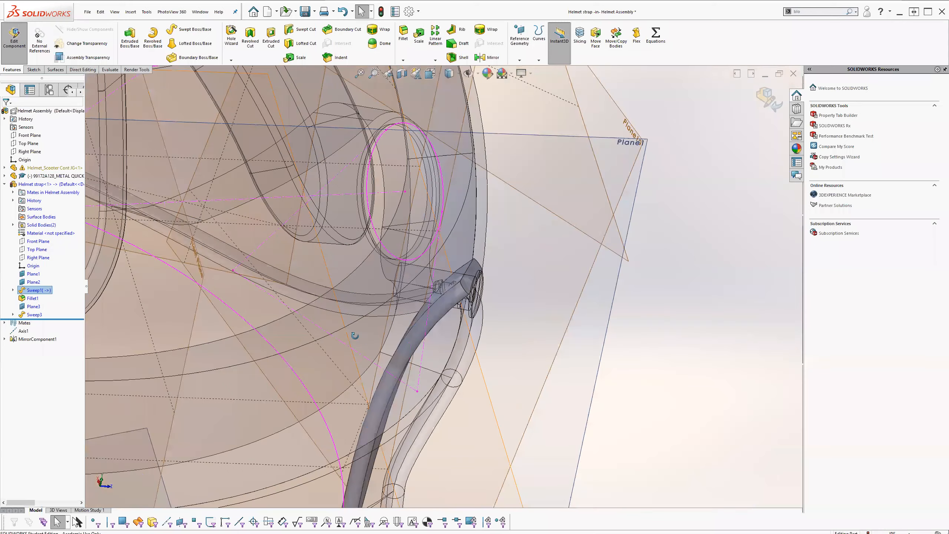
{"action": "scroll", "coordinate": [354, 335], "scroll_direction": "up", "scroll_amount": 8}
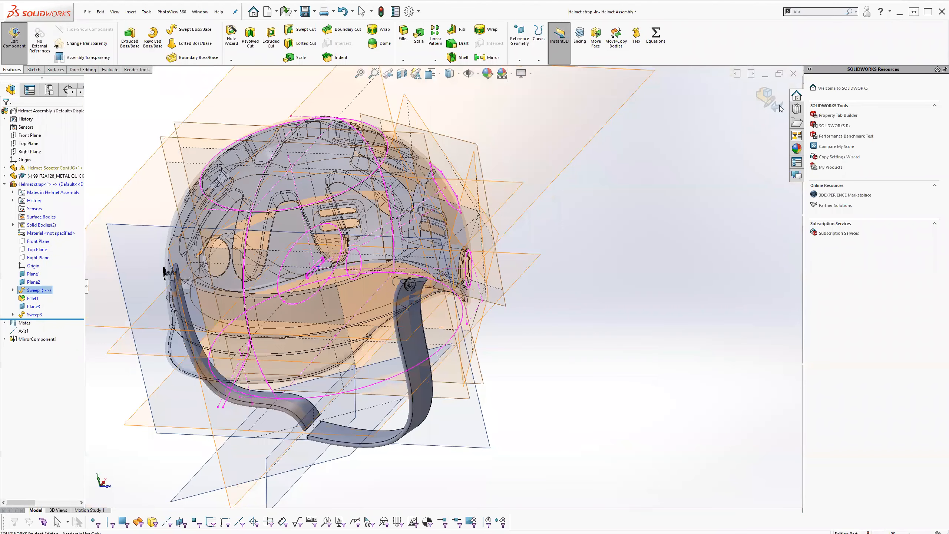
{"action": "left_click", "coordinate": [780, 108]}
{"action": "middle_click_drag", "start_coordinate": [673, 224], "coordinate": [562, 283]}
{"action": "middle_click_drag", "start_coordinate": [460, 297], "coordinate": [502, 327]}
{"action": "scroll", "coordinate": [501, 333], "scroll_direction": "up", "scroll_amount": 3}
{"action": "scroll", "coordinate": [445, 359], "scroll_direction": "down", "scroll_amount": 2}
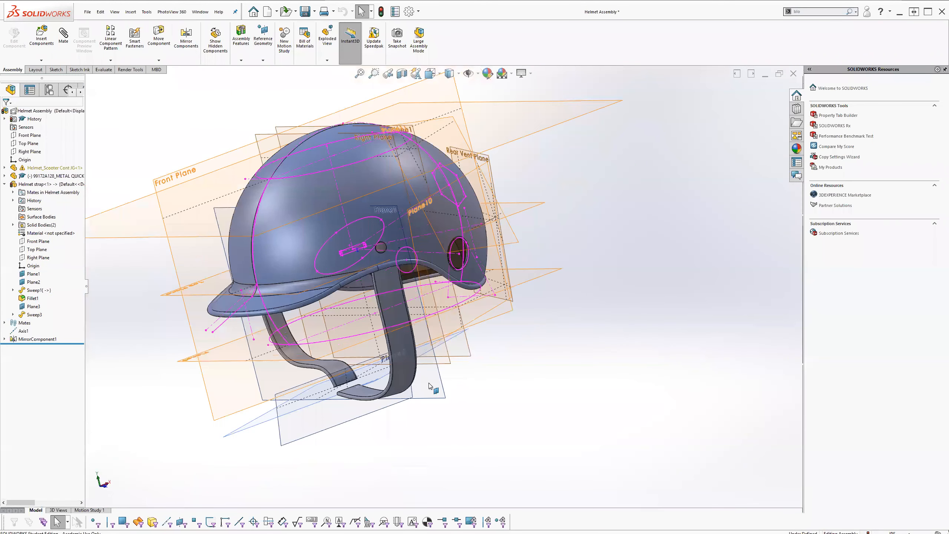
{"action": "scroll", "coordinate": [407, 322], "scroll_direction": "down", "scroll_amount": 6}
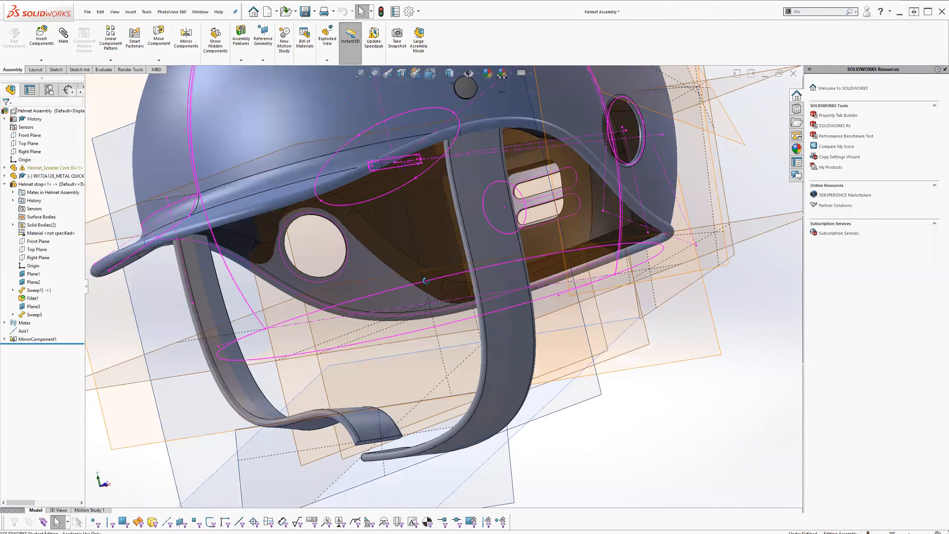
{"action": "middle_click_drag", "start_coordinate": [426, 281], "coordinate": [362, 417]}
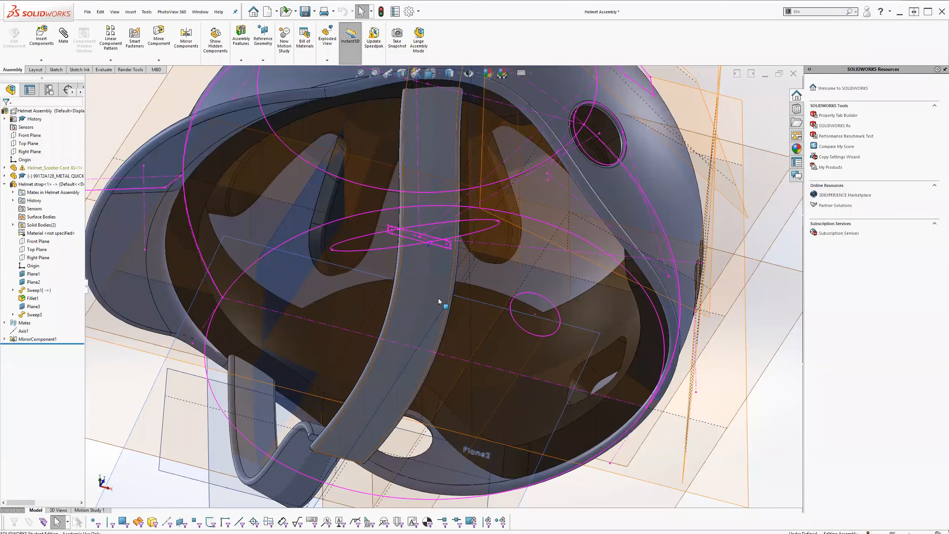
Switch to the McMaster-Carr page in the browser and search for "buckles"
{"action": "key", "text": "super+Tab"}
{"action": "left_click", "coordinate": [183, 329]}
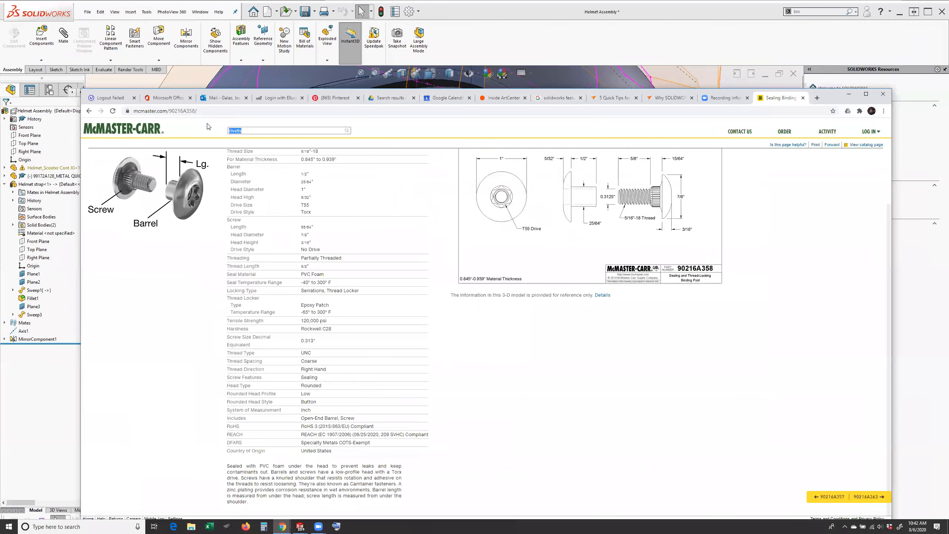
{"action": "type", "text": "buckles"}
{"action": "key", "text": "Return"}
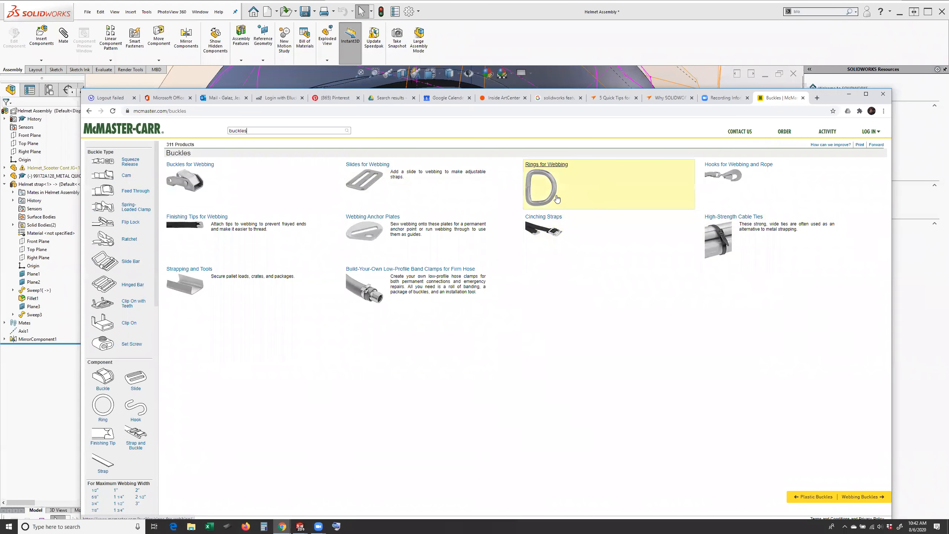
Open the Cinching Straps category and the product details of the 1" black nylon strap with feed-through plastic buckle
{"action": "left_click", "coordinate": [552, 221]}
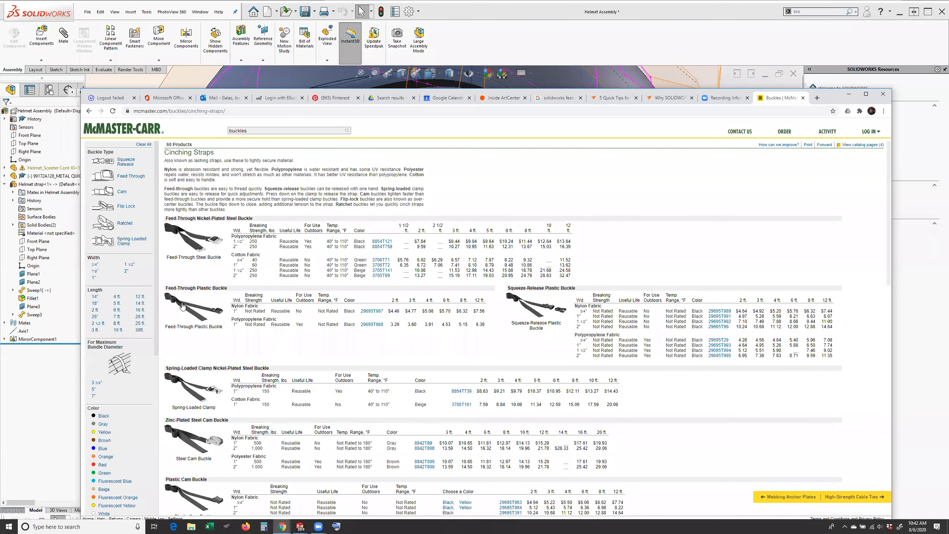
{"action": "left_click", "coordinate": [375, 313]}
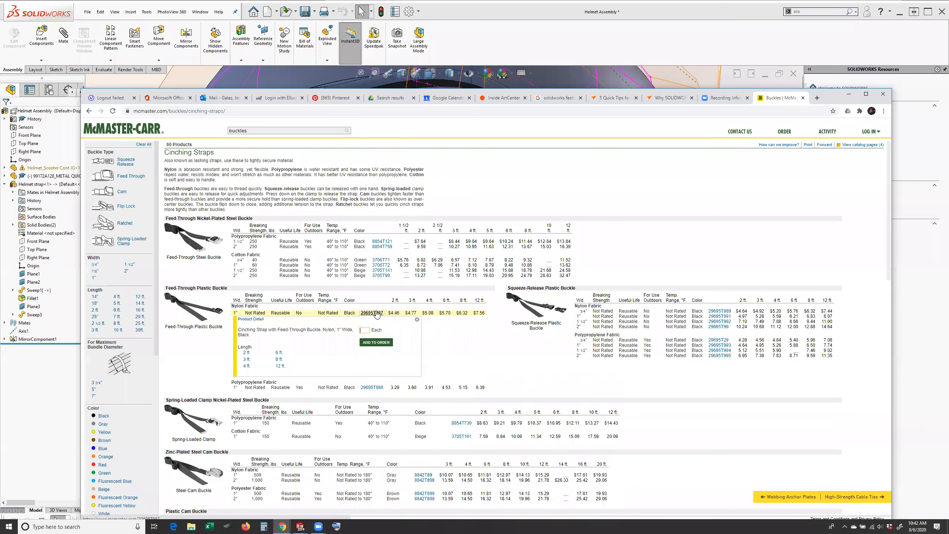
Check the 1" nylon feed-through strap's product page and the details of the 3/4" and 1" nylon squeeze-release straps
{"action": "left_click", "coordinate": [252, 319]}
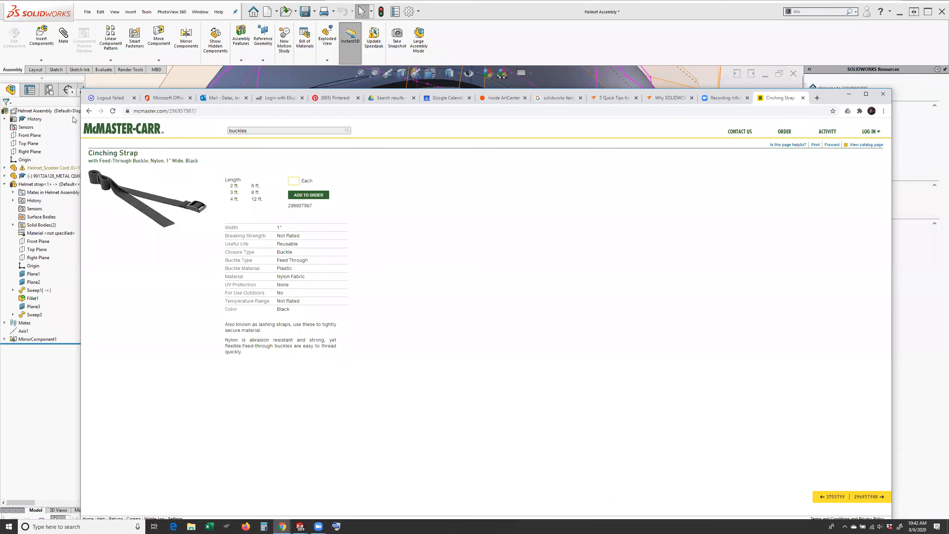
{"action": "key", "text": "alt+Left"}
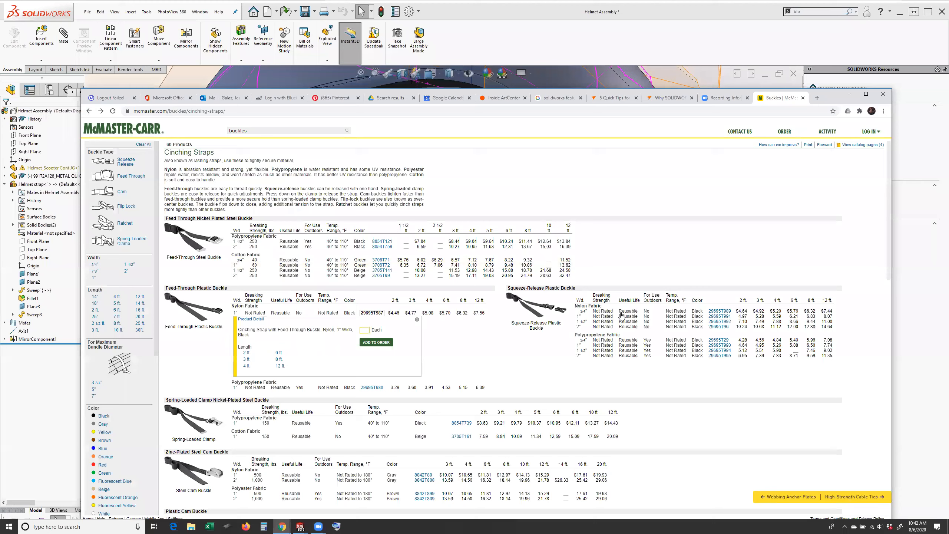
{"action": "left_click", "coordinate": [714, 312]}
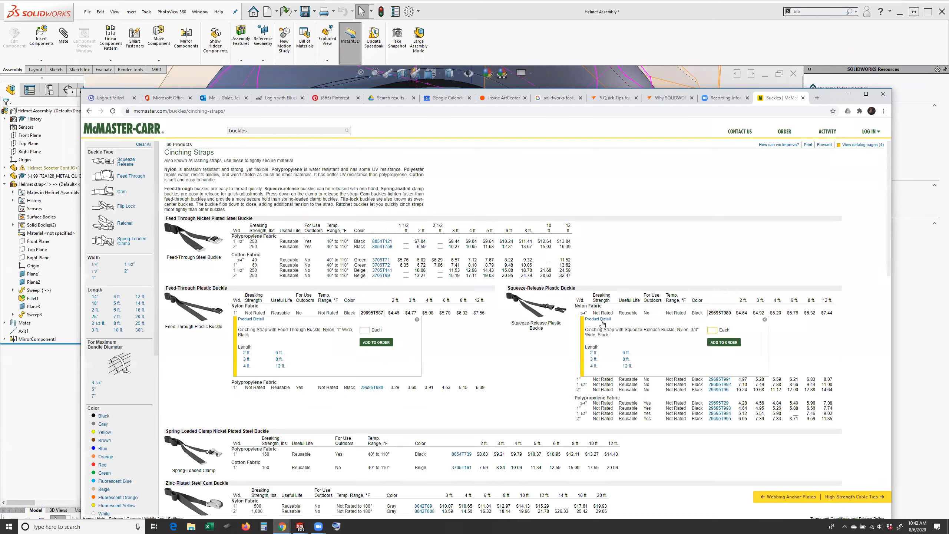
{"action": "left_click", "coordinate": [720, 380]}
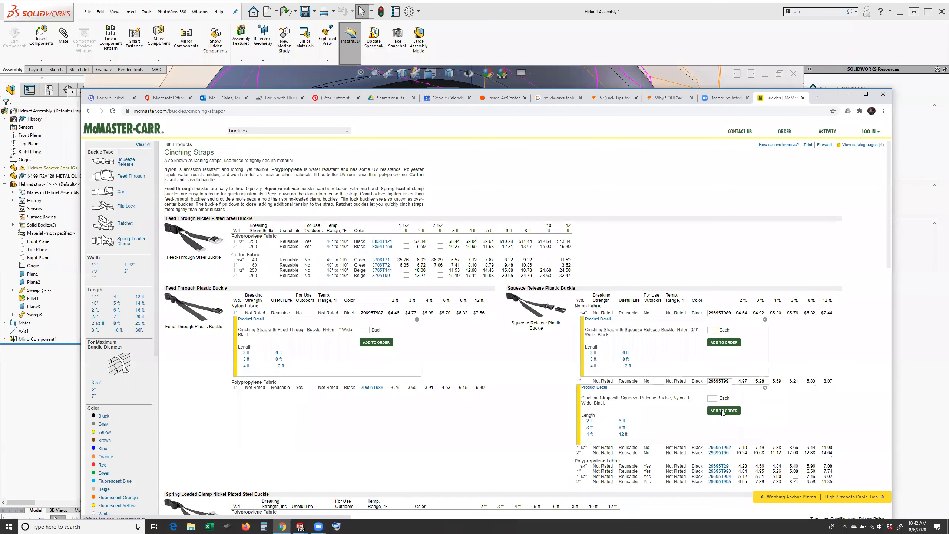
Check the details of the 1 1/2" polypropylene and 2" cotton steel-buckle straps, view the cotton strap's product page, and return to the list
{"action": "left_click", "coordinate": [382, 242]}
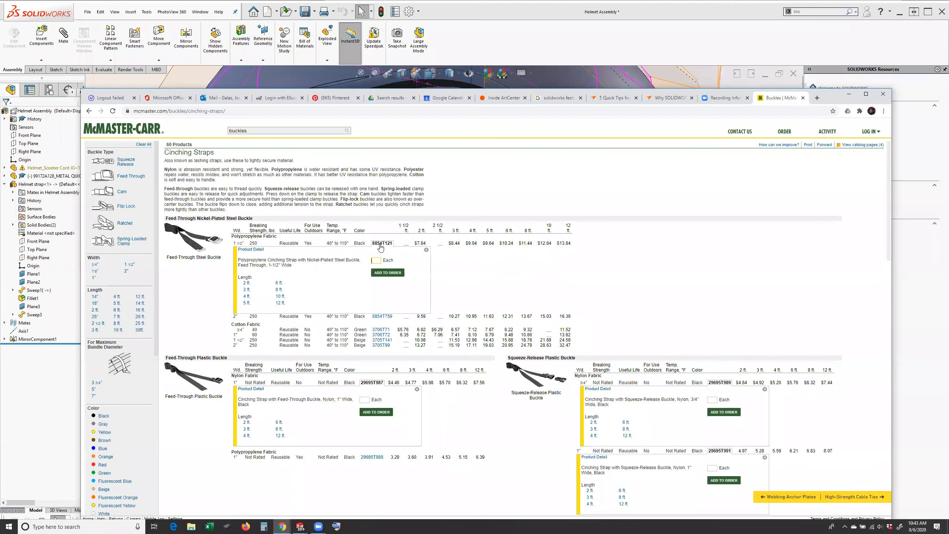
{"action": "mouse_move", "coordinate": [380, 278]}
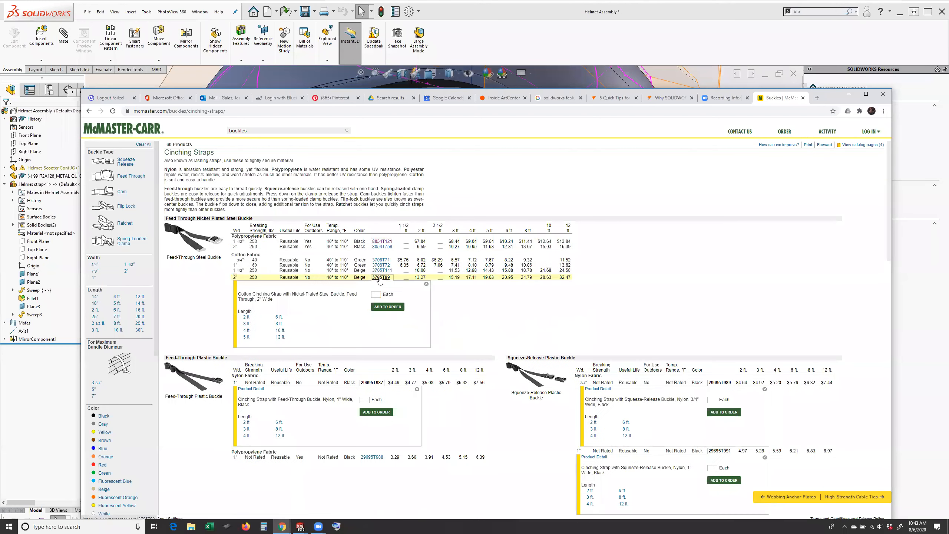
{"action": "left_click", "coordinate": [264, 295]}
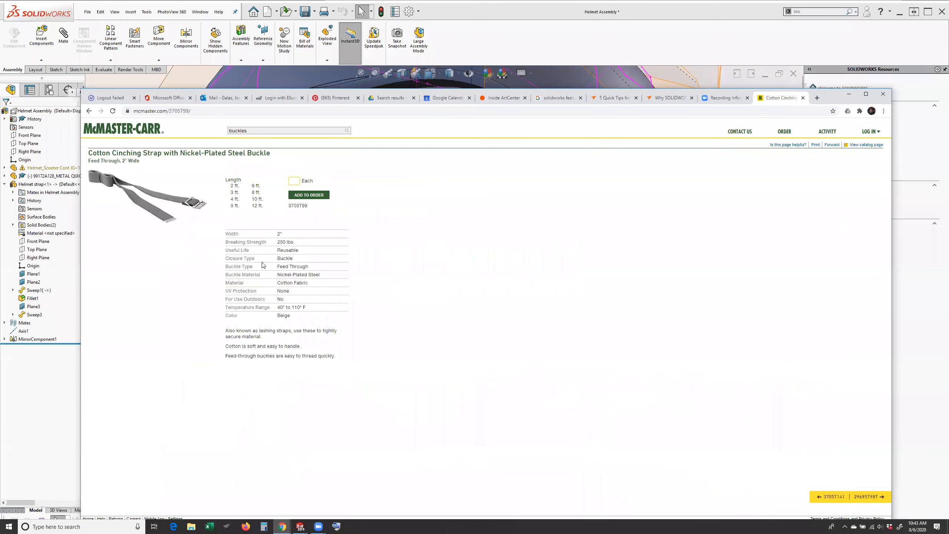
{"action": "left_click", "coordinate": [89, 111]}
Examine the ratchet buckle straps and expand the details of the 1" and 2" gray nylon versions
{"action": "scroll", "coordinate": [431, 346], "scroll_direction": "down", "scroll_amount": 2}
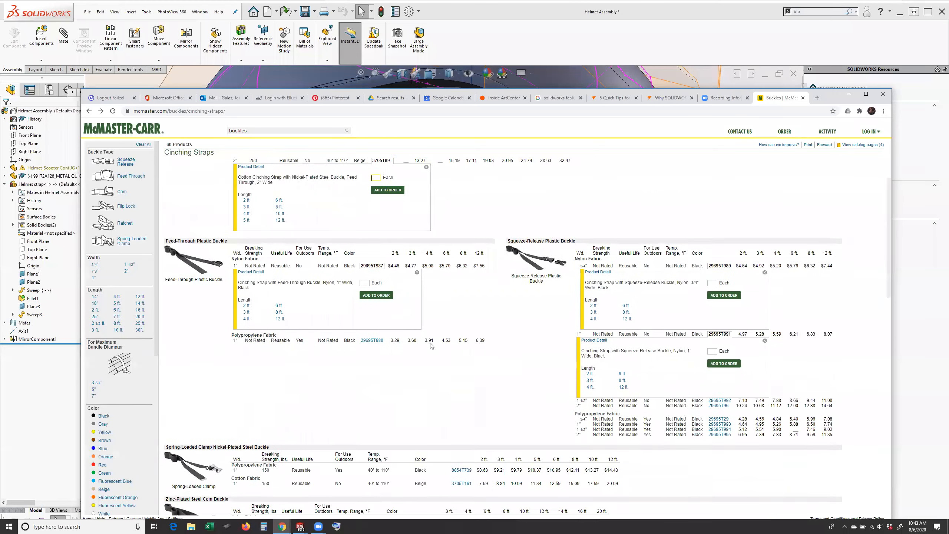
{"action": "scroll", "coordinate": [431, 346], "scroll_direction": "down", "scroll_amount": 8}
{"action": "scroll", "coordinate": [364, 371], "scroll_direction": "down", "scroll_amount": 2}
{"action": "mouse_move", "coordinate": [241, 307]}
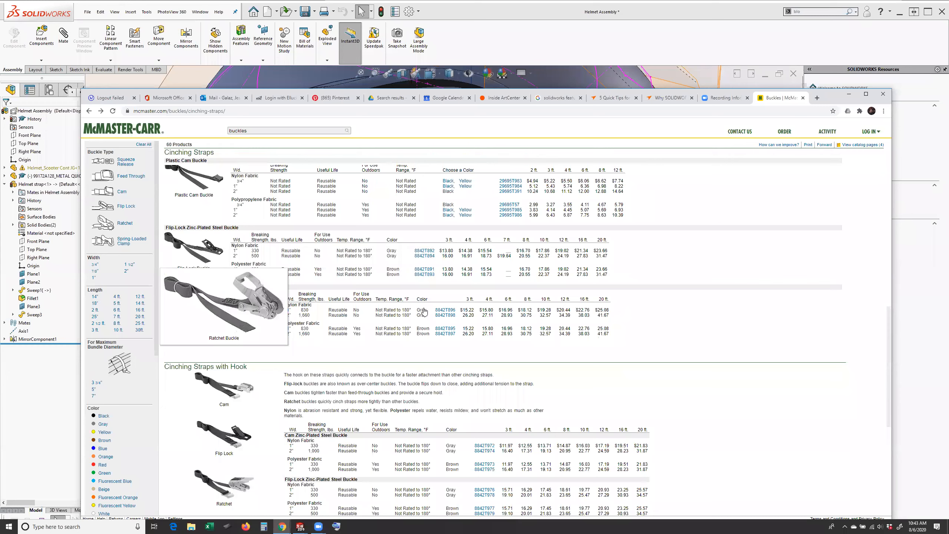
{"action": "left_click", "coordinate": [454, 311]}
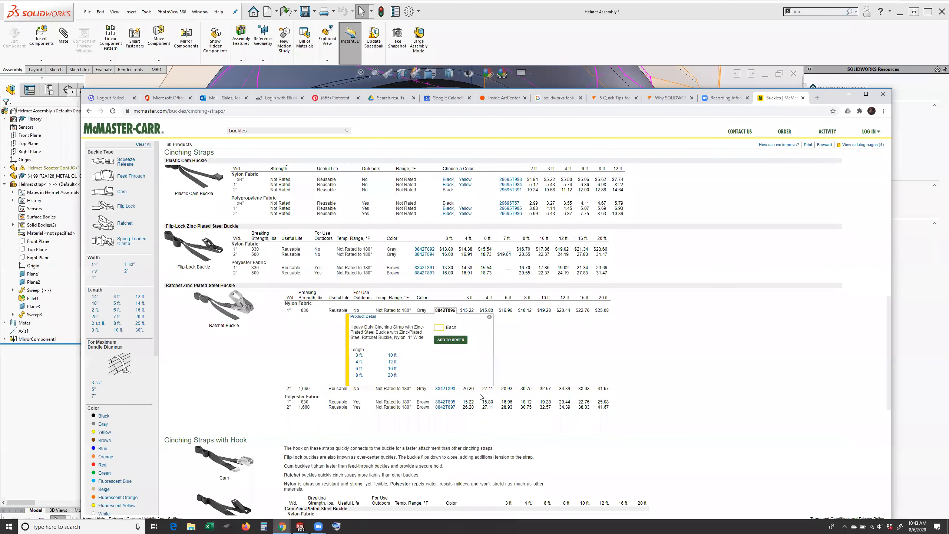
{"action": "left_click", "coordinate": [447, 389]}
Check the details of the 1" nylon flip-lock strap with hook and the 1" cut-to-length squeeze-release strap
{"action": "scroll", "coordinate": [447, 430], "scroll_direction": "down", "scroll_amount": 5}
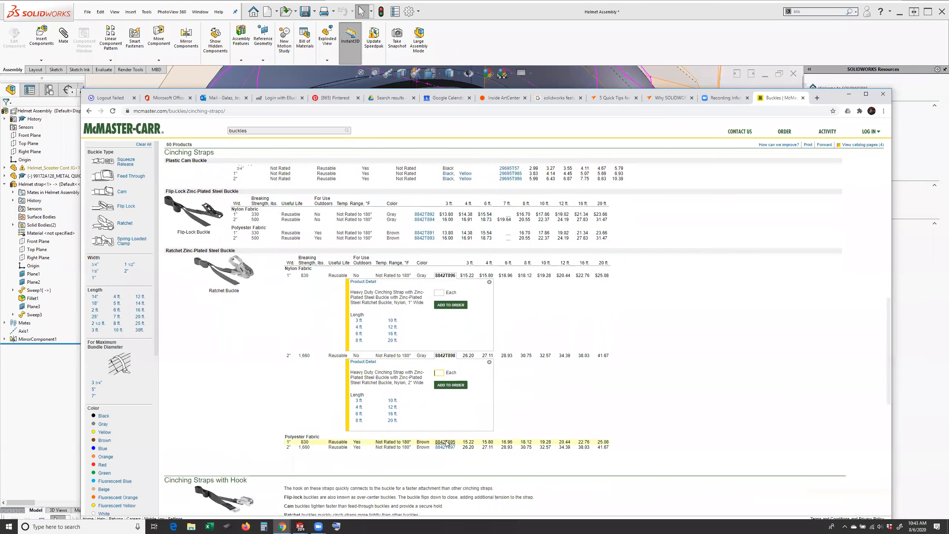
{"action": "scroll", "coordinate": [447, 444], "scroll_direction": "down", "scroll_amount": 3}
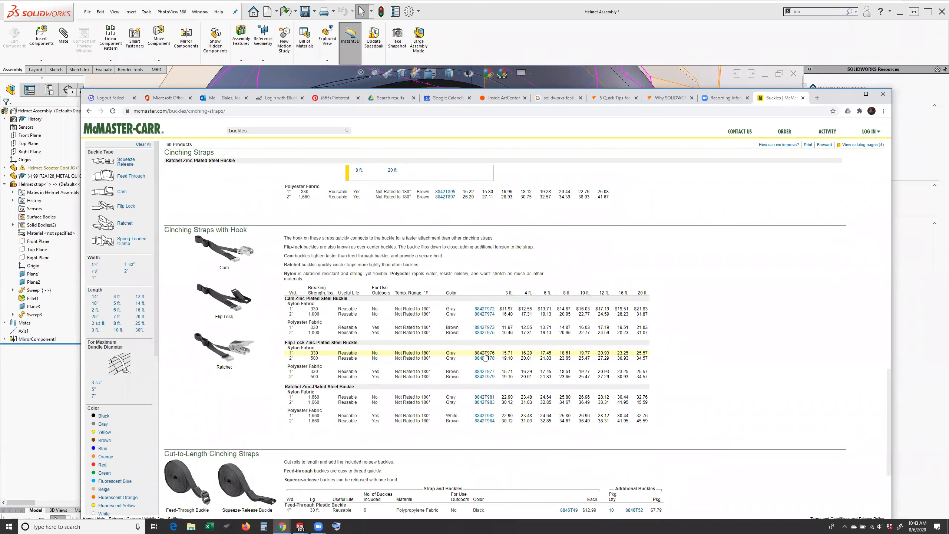
{"action": "left_click", "coordinate": [485, 354]}
{"action": "scroll", "coordinate": [414, 429], "scroll_direction": "down", "scroll_amount": 5}
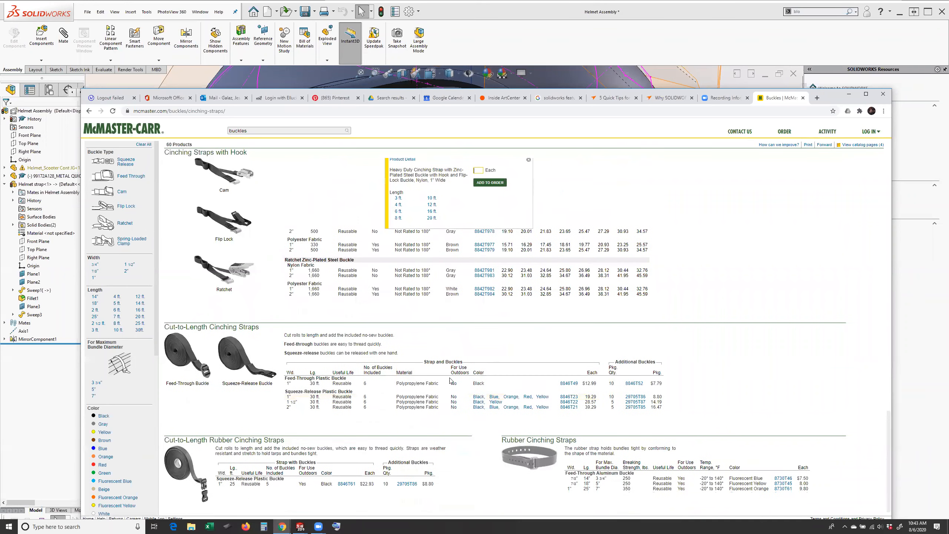
{"action": "left_click", "coordinate": [569, 397]}
{"action": "left_click", "coordinate": [467, 403]}
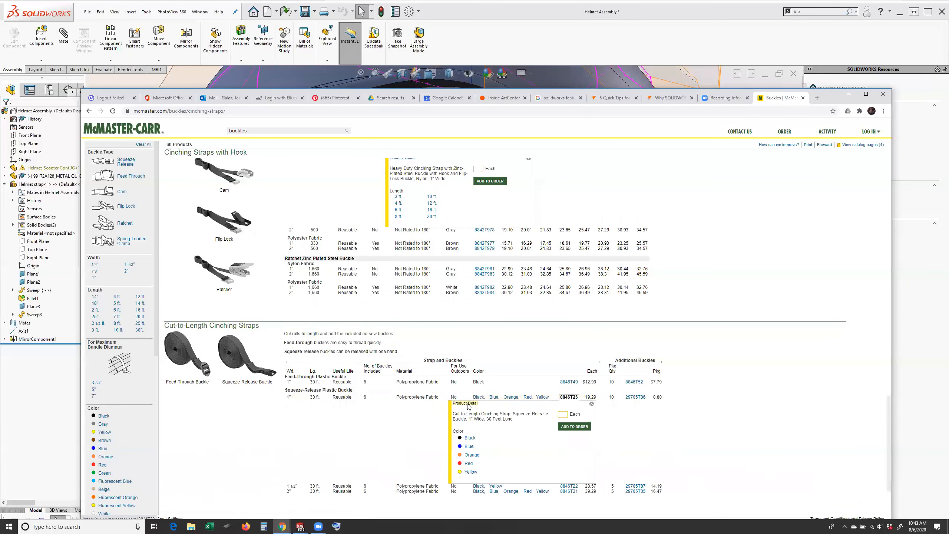
Look through the rest of the cinching straps list and expand the details of the 14" fluorescent blue rubber strap
{"action": "left_click", "coordinate": [89, 113]}
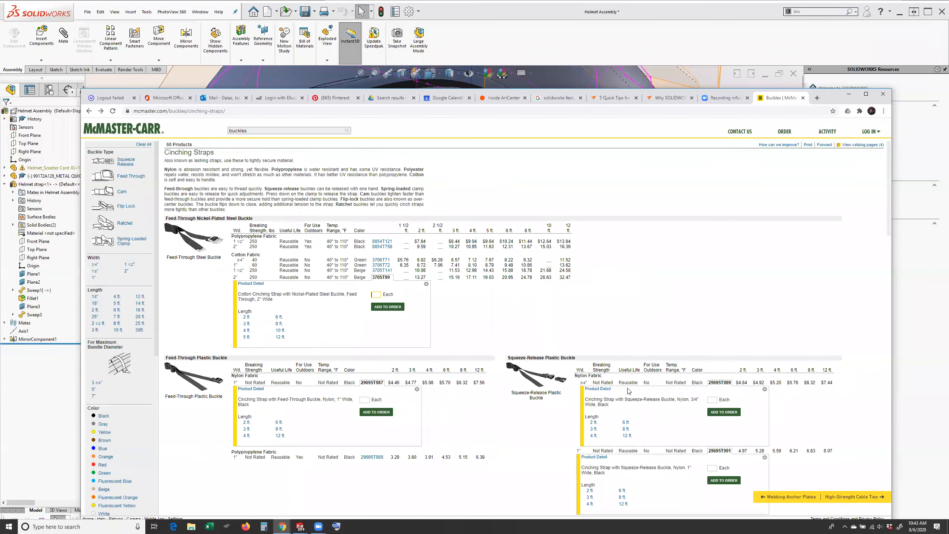
{"action": "scroll", "coordinate": [627, 391], "scroll_direction": "down", "scroll_amount": 8}
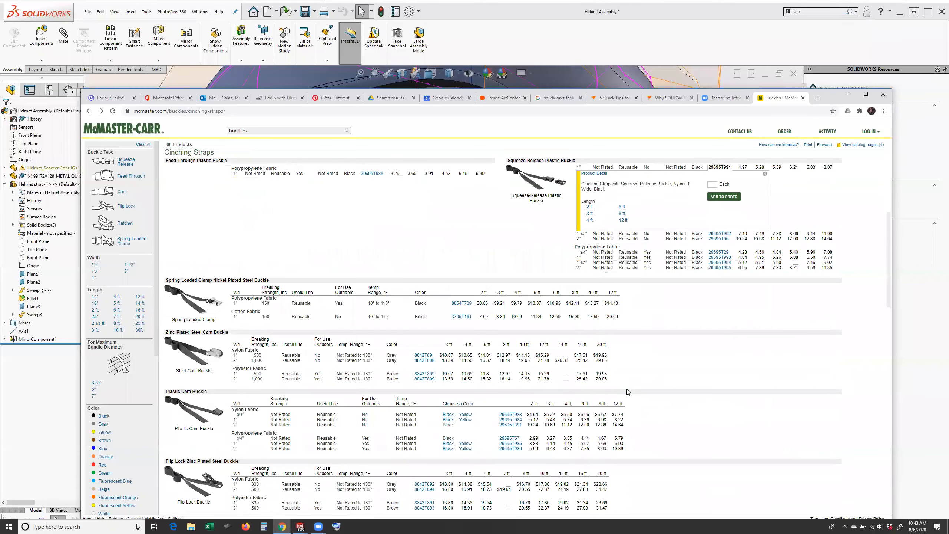
{"action": "scroll", "coordinate": [628, 391], "scroll_direction": "down", "scroll_amount": 10}
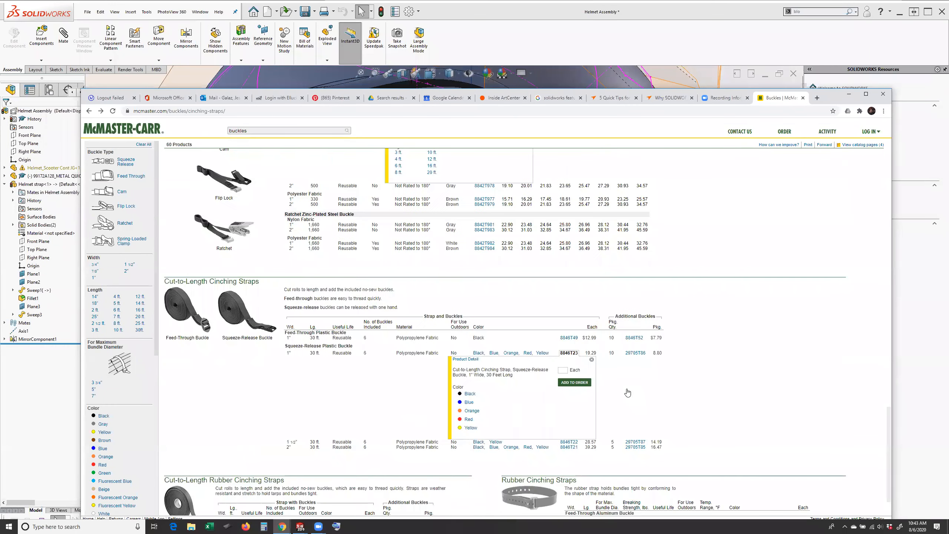
{"action": "scroll", "coordinate": [628, 393], "scroll_direction": "down", "scroll_amount": 1}
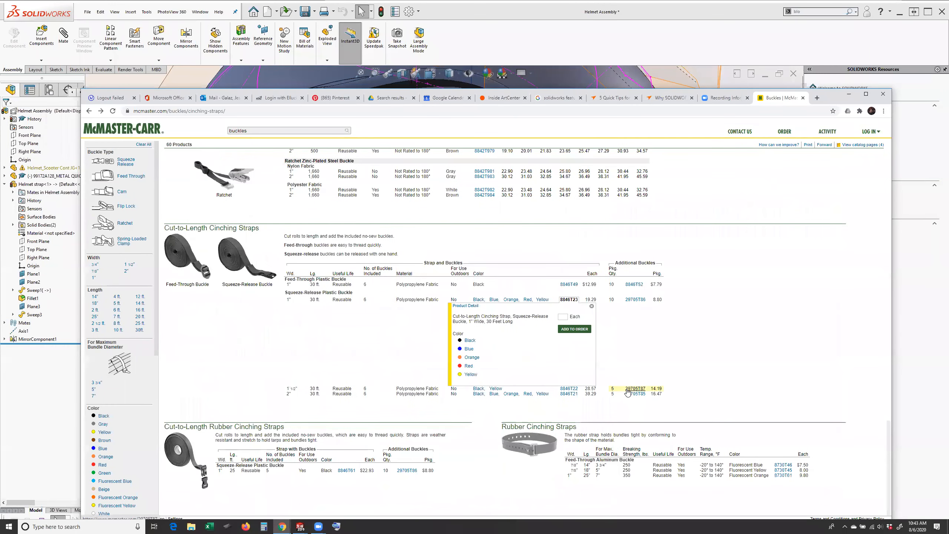
{"action": "left_click", "coordinate": [781, 465]}
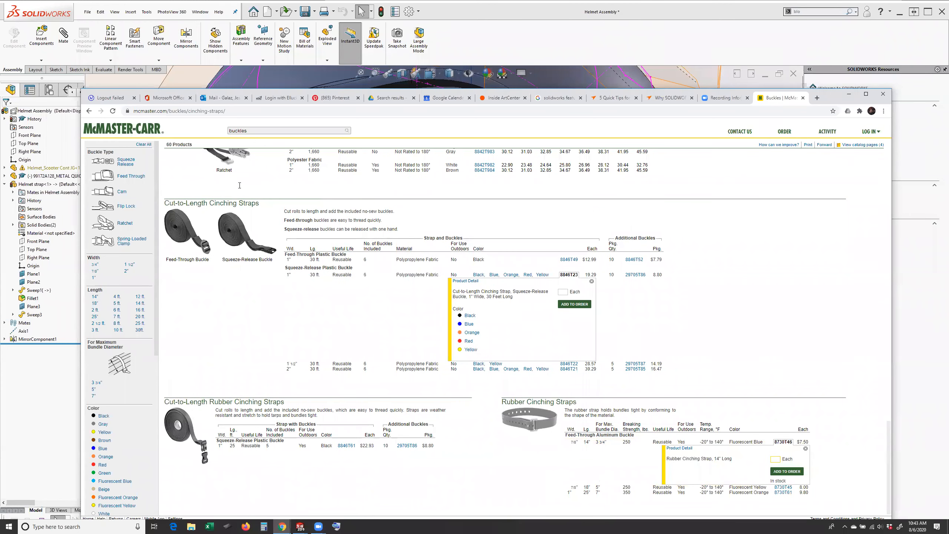
Go back through the browsing history from the cinching straps to the earlier fastener pages
{"action": "left_click", "coordinate": [90, 110]}
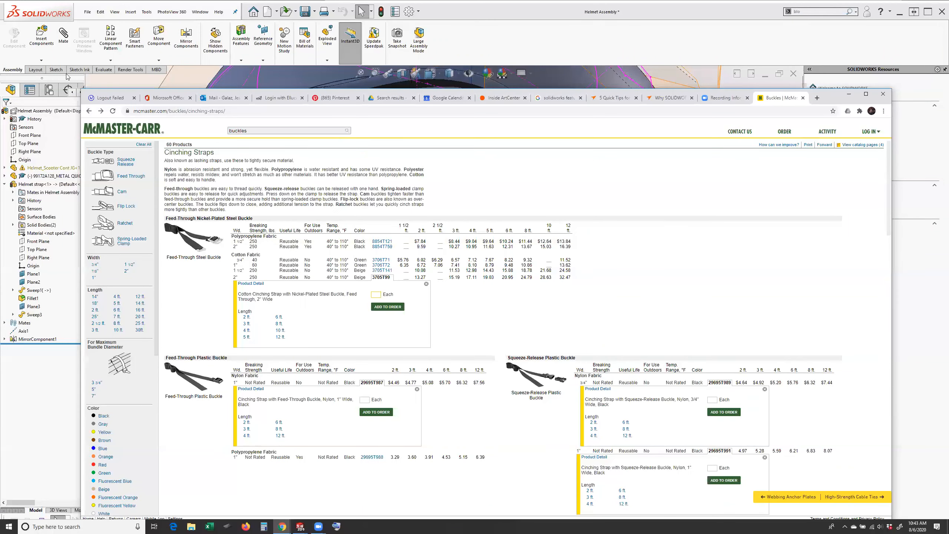
{"action": "right_click", "coordinate": [90, 113]}
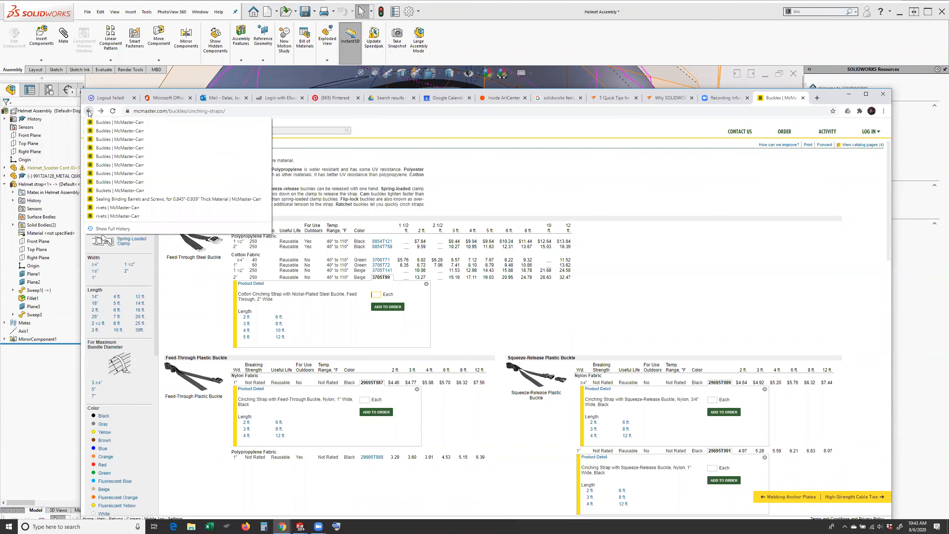
{"action": "left_click", "coordinate": [136, 199]}
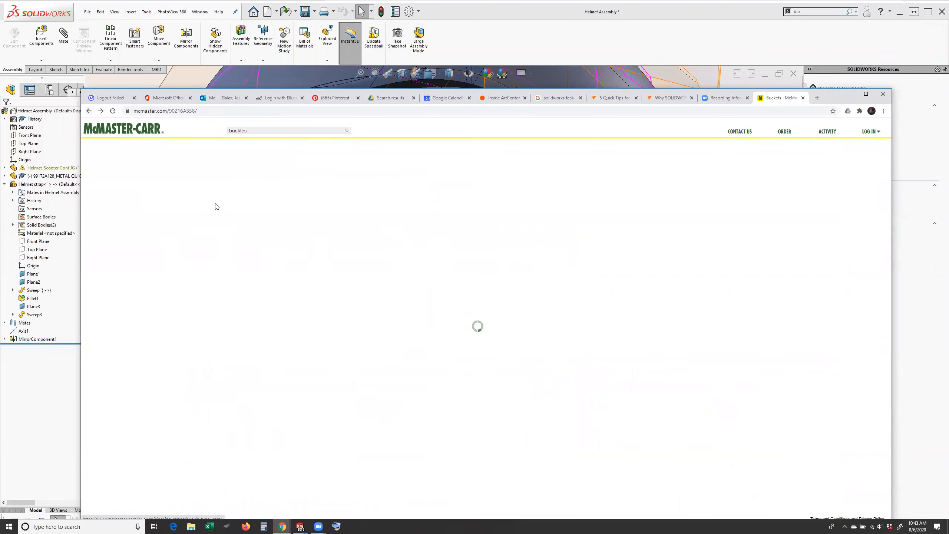
{"action": "left_click", "coordinate": [89, 111]}
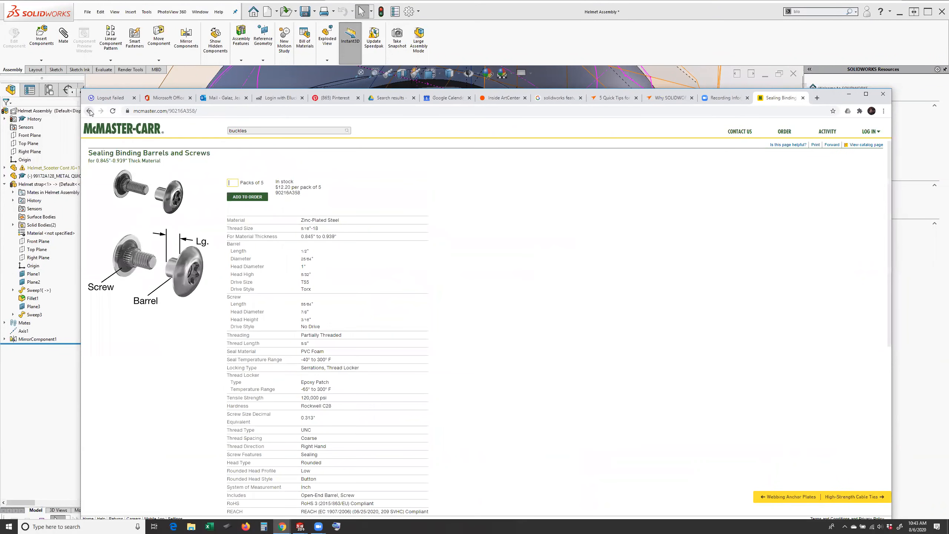
{"action": "left_click", "coordinate": [90, 113]}
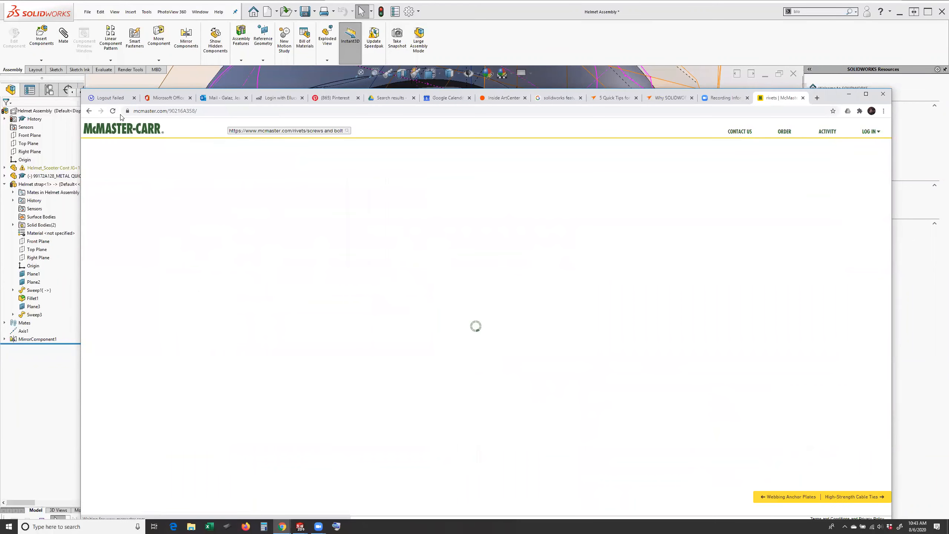
Search the catalog for "buckle" and choose the suggested "cam buckles" search
{"action": "triple_click", "coordinate": [245, 132]}
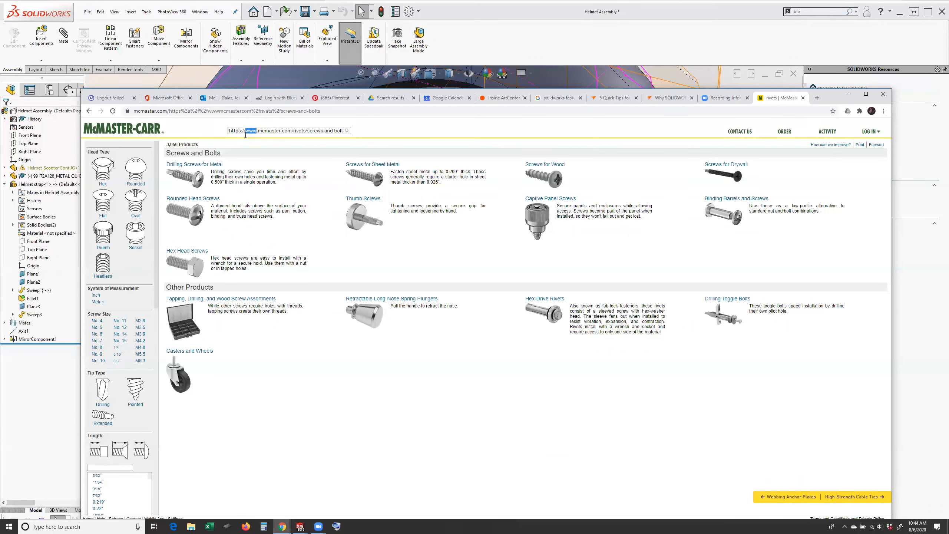
{"action": "type", "text": "buckle"}
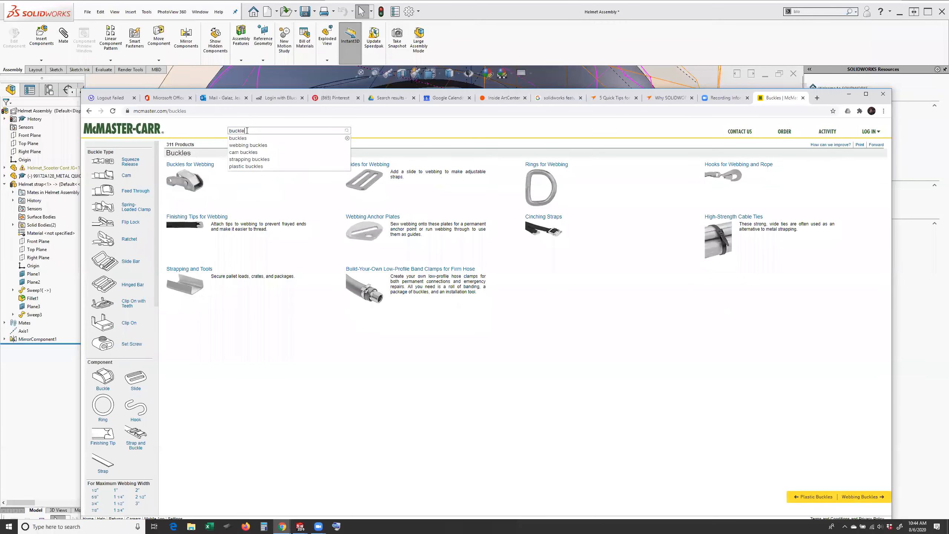
{"action": "left_click", "coordinate": [243, 152]}
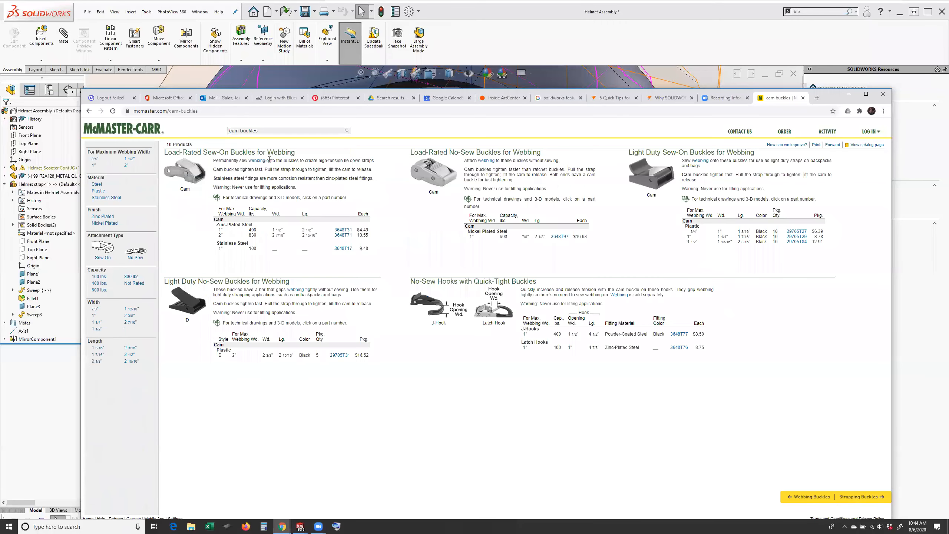
Check the 1" J-hook's details and open the product page of the light-duty no-sew cam buckle for 2" webbing
{"action": "left_click", "coordinate": [680, 335]}
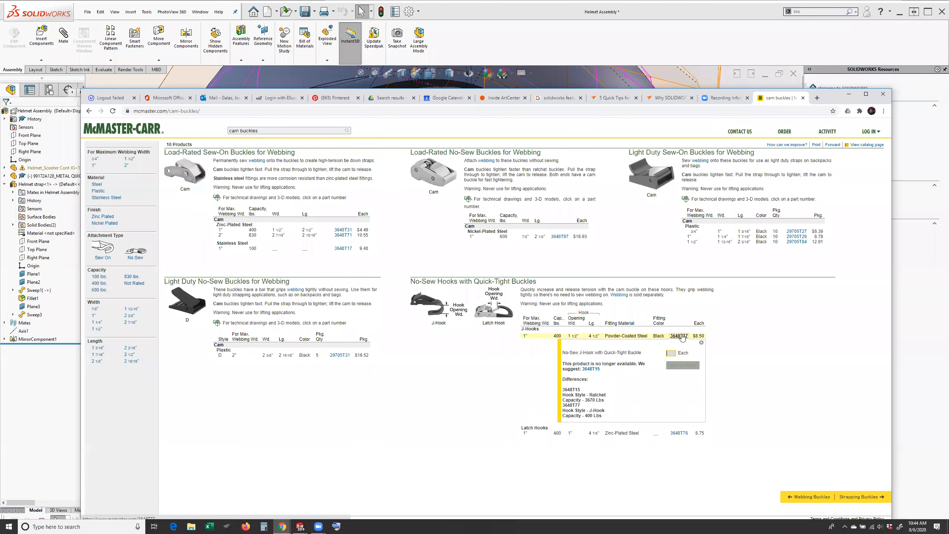
{"action": "left_click", "coordinate": [332, 355]}
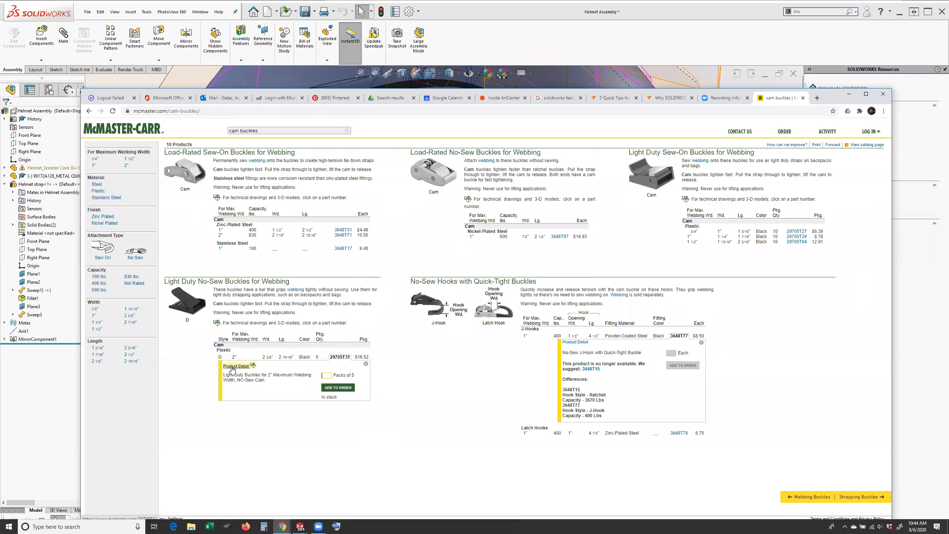
{"action": "left_click", "coordinate": [239, 366]}
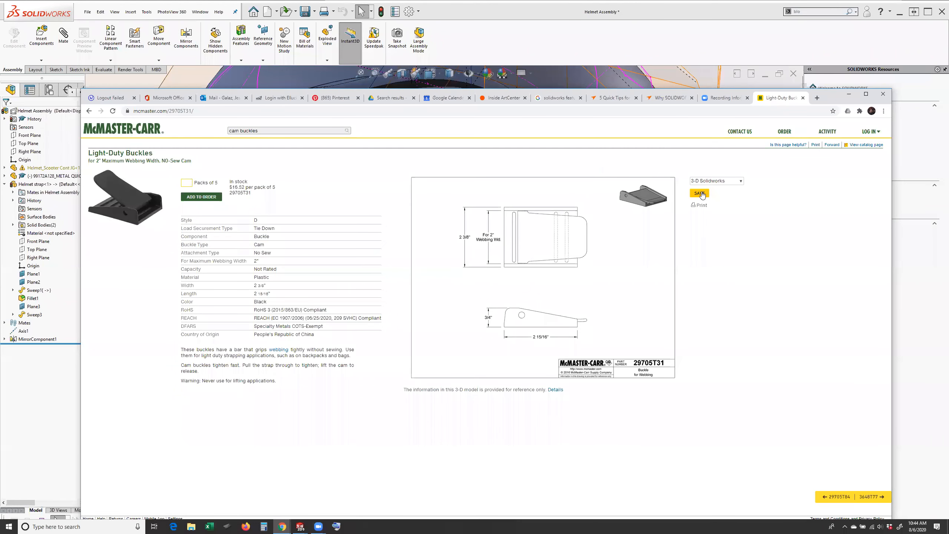
Download the light-duty buckle's model in 3-D Solidworks format and open the part file in SOLIDWORKS
{"action": "left_click", "coordinate": [700, 193]}
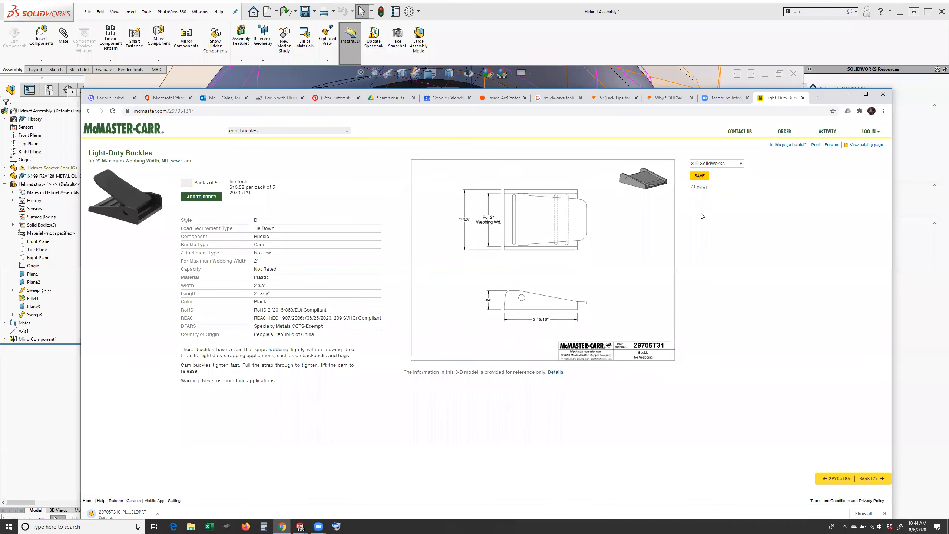
{"action": "left_click", "coordinate": [123, 514]}
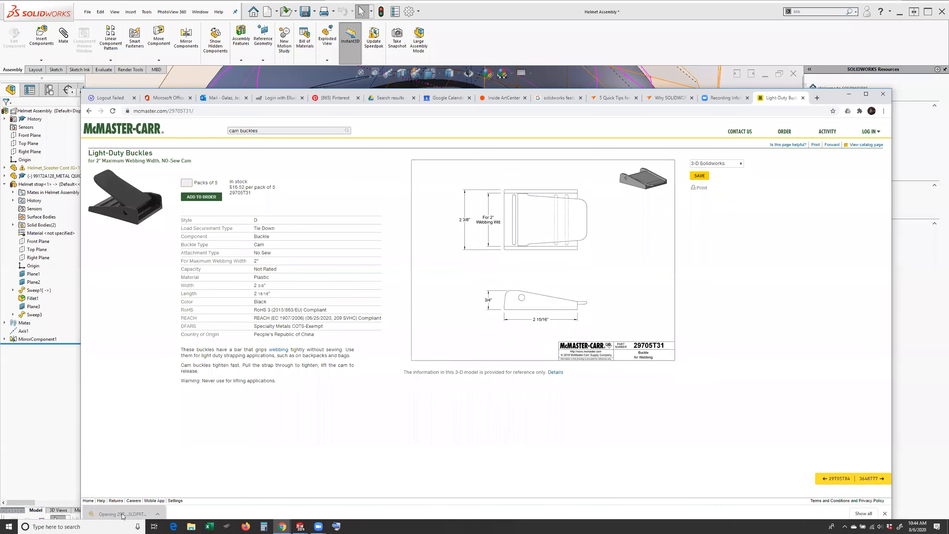
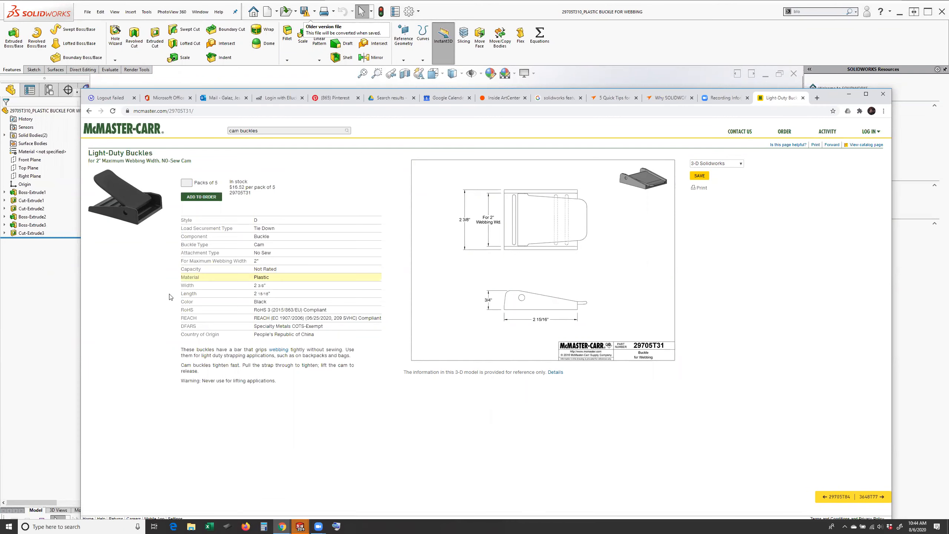
{"action": "left_click", "coordinate": [56, 338]}
Examine the plastic buckle's frame and the rounded corner of its lever up close
{"action": "middle_click_drag", "start_coordinate": [549, 287], "coordinate": [413, 316]}
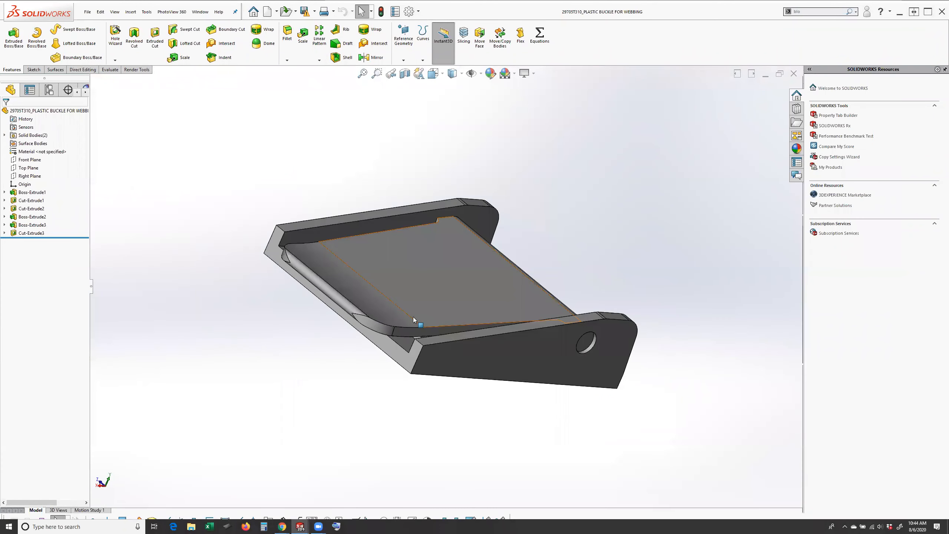
{"action": "scroll", "coordinate": [326, 327], "scroll_direction": "down", "scroll_amount": 5}
{"action": "scroll", "coordinate": [326, 329], "scroll_direction": "down", "scroll_amount": 4}
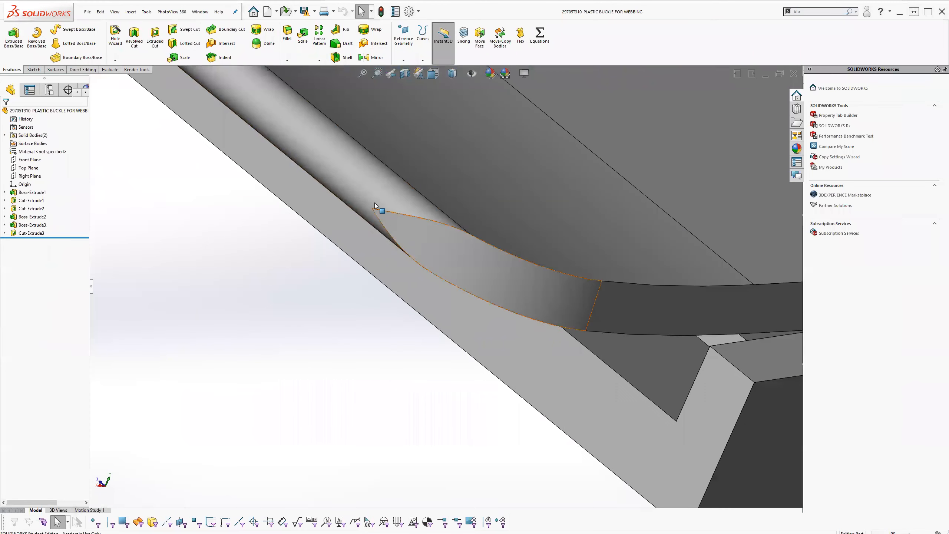
Examine the lever's edge from the side and the overall shape of the plastic buckle
{"action": "middle_click_drag", "start_coordinate": [367, 204], "coordinate": [390, 166]}
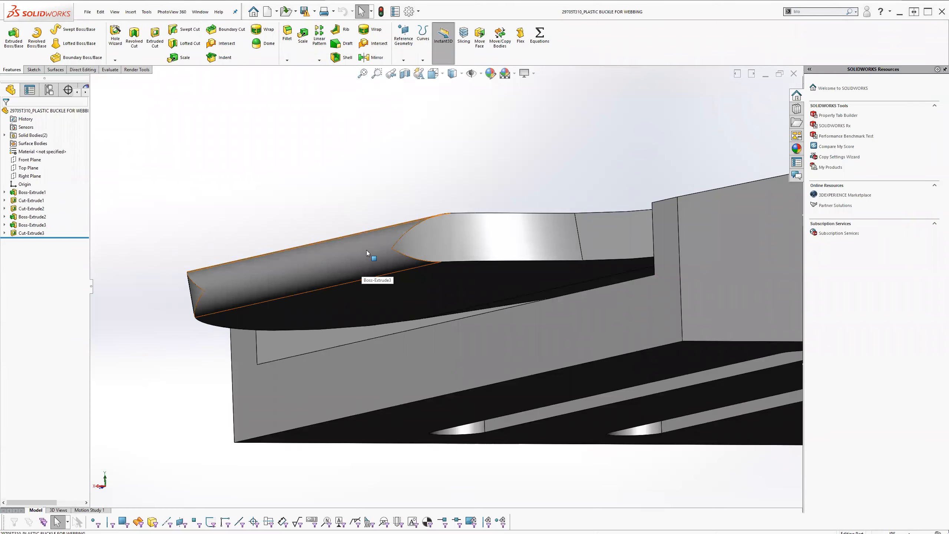
{"action": "scroll", "coordinate": [561, 313], "scroll_direction": "up", "scroll_amount": 4}
{"action": "middle_click_drag", "start_coordinate": [582, 309], "coordinate": [645, 334]}
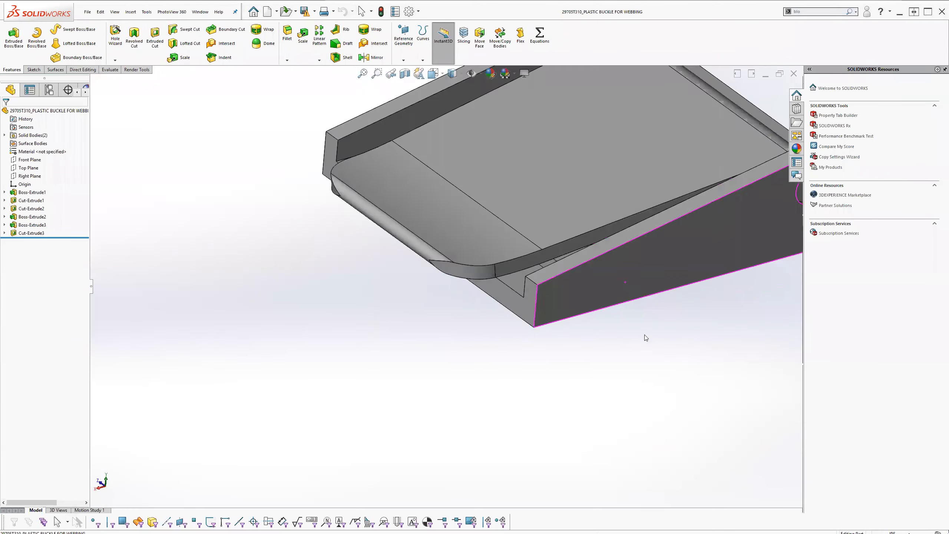
{"action": "scroll", "coordinate": [621, 261], "scroll_direction": "up", "scroll_amount": 4}
{"action": "scroll", "coordinate": [622, 261], "scroll_direction": "down", "scroll_amount": 3}
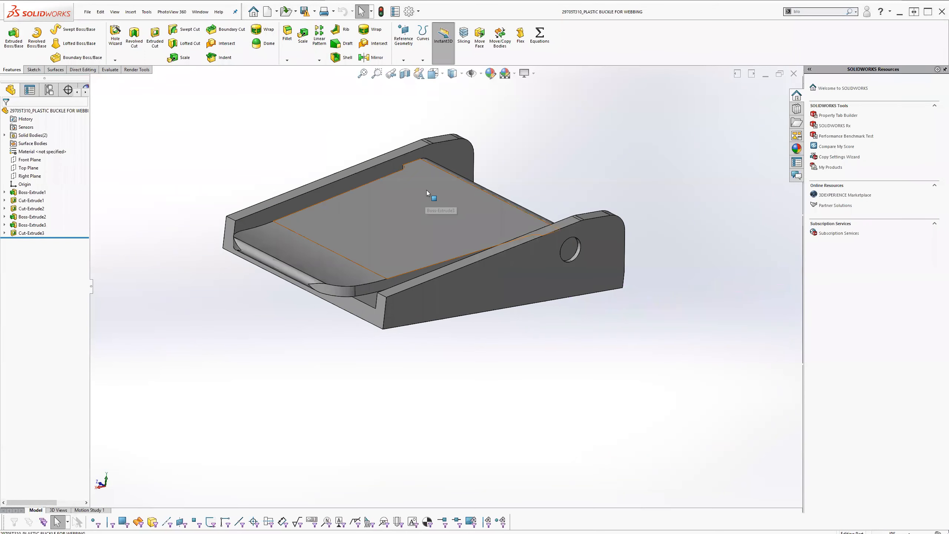
Switch to the Helmet Assembly document and tile all open document windows
{"action": "left_click", "coordinate": [200, 11]}
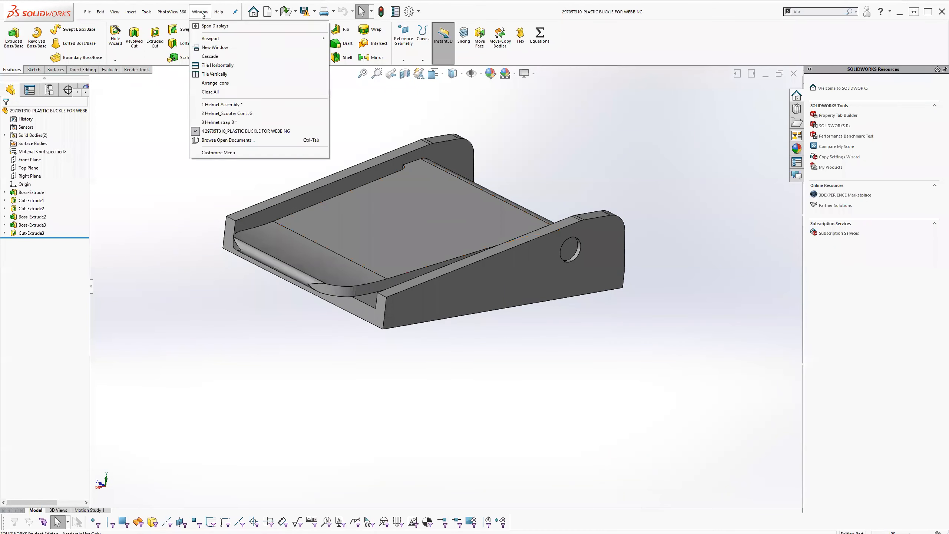
{"action": "left_click", "coordinate": [223, 104]}
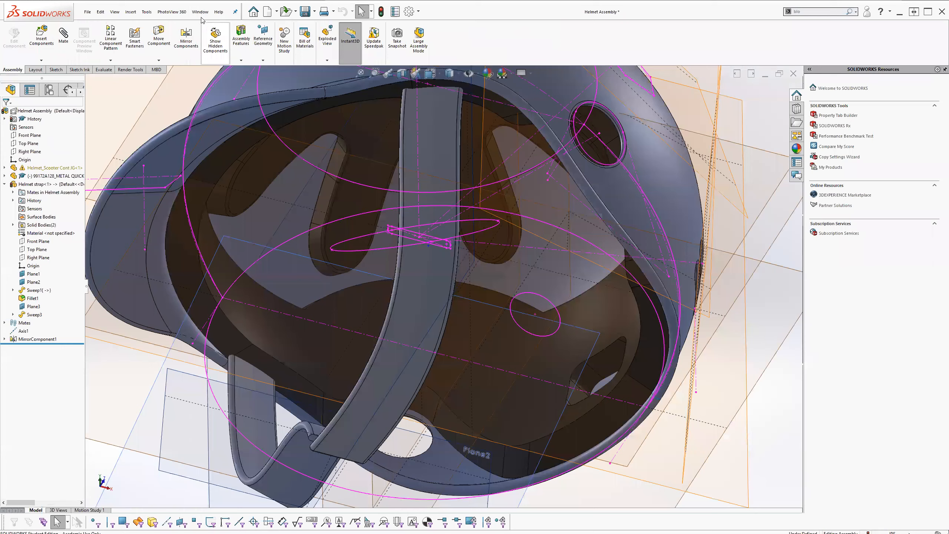
{"action": "left_click", "coordinate": [199, 12]}
{"action": "left_click", "coordinate": [220, 56]}
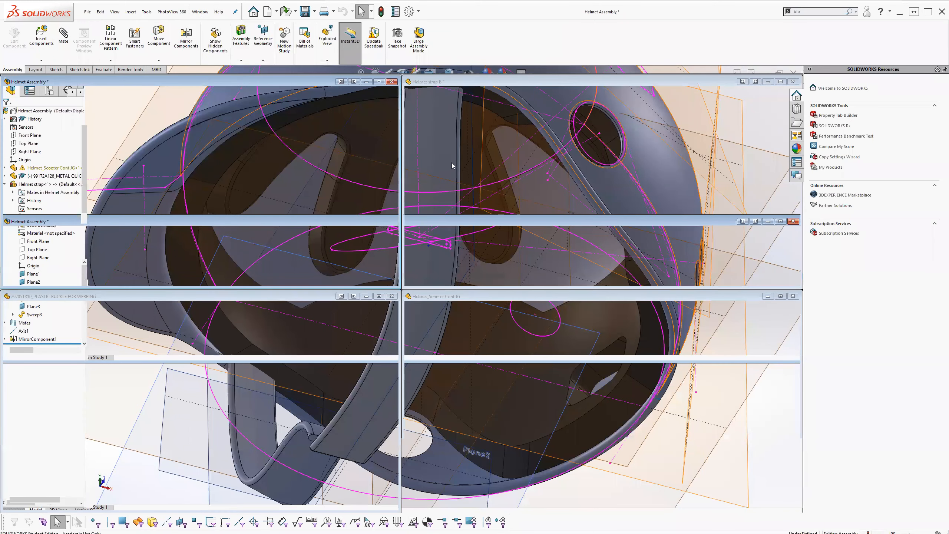
Insert the plastic buckle part into the Helmet Assembly beside the helmet and maximize the assembly window
{"action": "scroll", "coordinate": [243, 256], "scroll_direction": "up", "scroll_amount": 4}
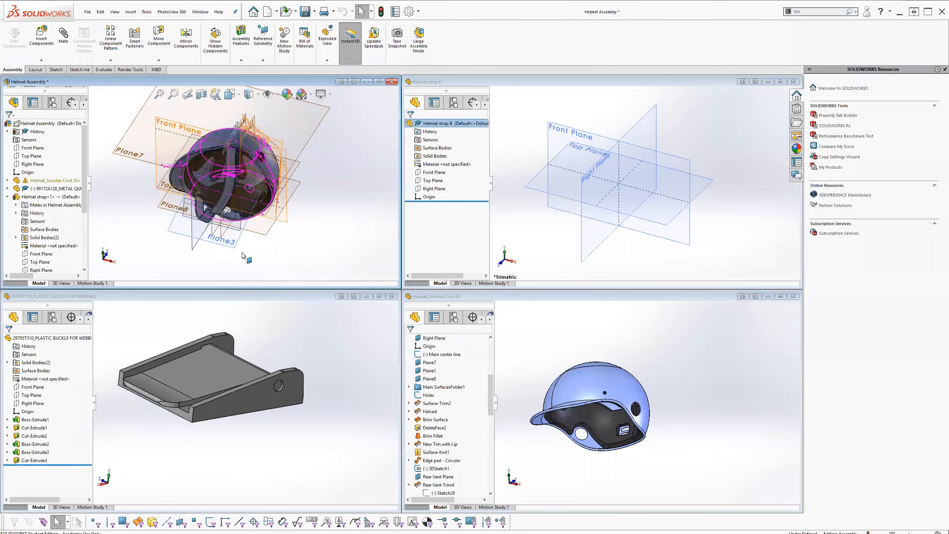
{"action": "middle_click_drag", "start_coordinate": [251, 180], "coordinate": [98, 298]}
{"action": "left_click_drag", "start_coordinate": [36, 339], "coordinate": [167, 195]}
{"action": "scroll", "coordinate": [165, 196], "scroll_direction": "down", "scroll_amount": 3}
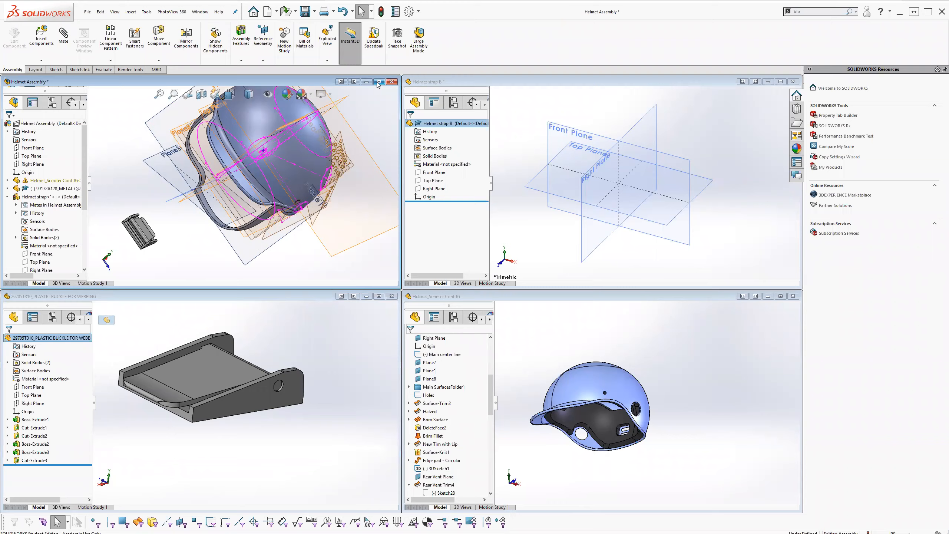
{"action": "left_click", "coordinate": [378, 82]}
{"action": "middle_click_drag", "start_coordinate": [330, 262], "coordinate": [397, 321]}
Add a coincident mate between the helmet strap's Plane2 and the buckle's Right Plane, flipping the mate alignment
{"action": "left_click", "coordinate": [4, 323]}
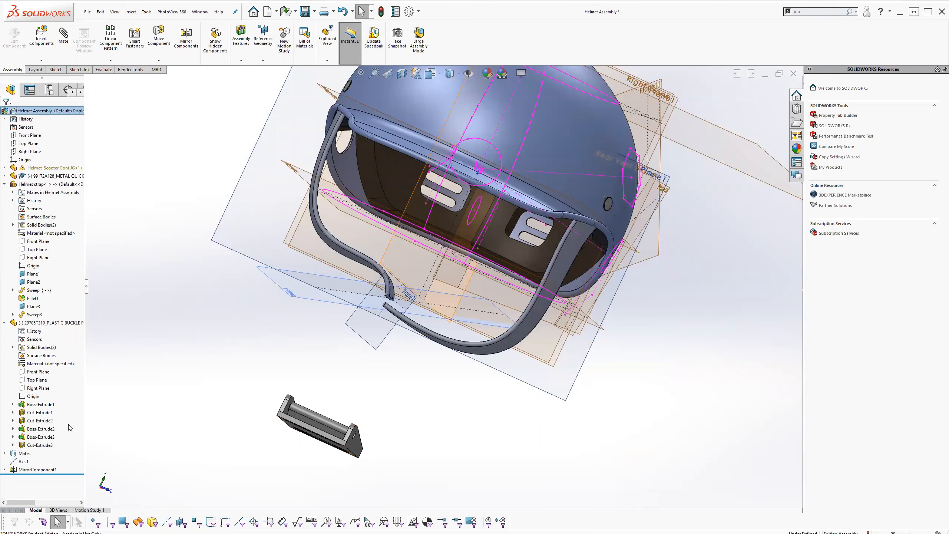
{"action": "middle_click_drag", "start_coordinate": [294, 427], "coordinate": [364, 420]}
{"action": "scroll", "coordinate": [364, 419], "scroll_direction": "down", "scroll_amount": 6}
{"action": "scroll", "coordinate": [442, 280], "scroll_direction": "up", "scroll_amount": 4}
{"action": "scroll", "coordinate": [509, 166], "scroll_direction": "up", "scroll_amount": 2}
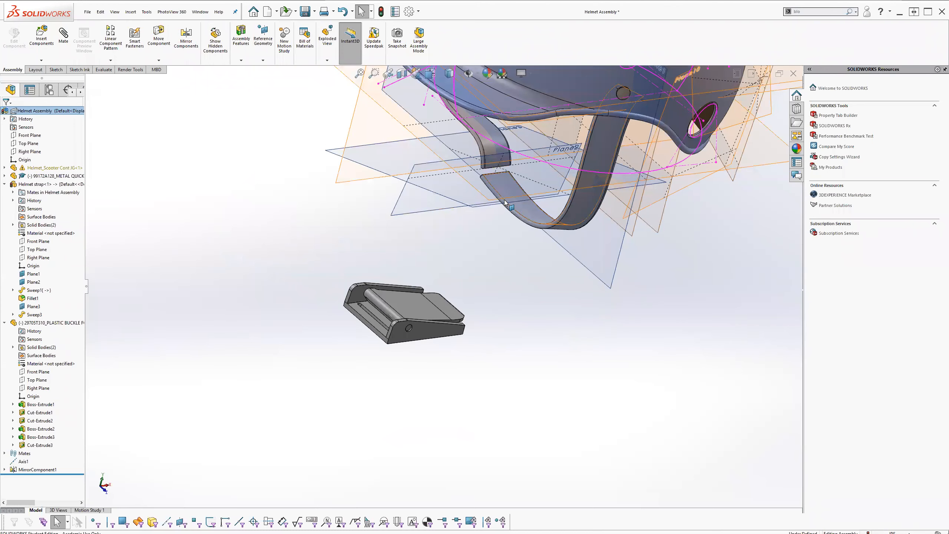
{"action": "middle_click_drag", "start_coordinate": [470, 261], "coordinate": [444, 246]}
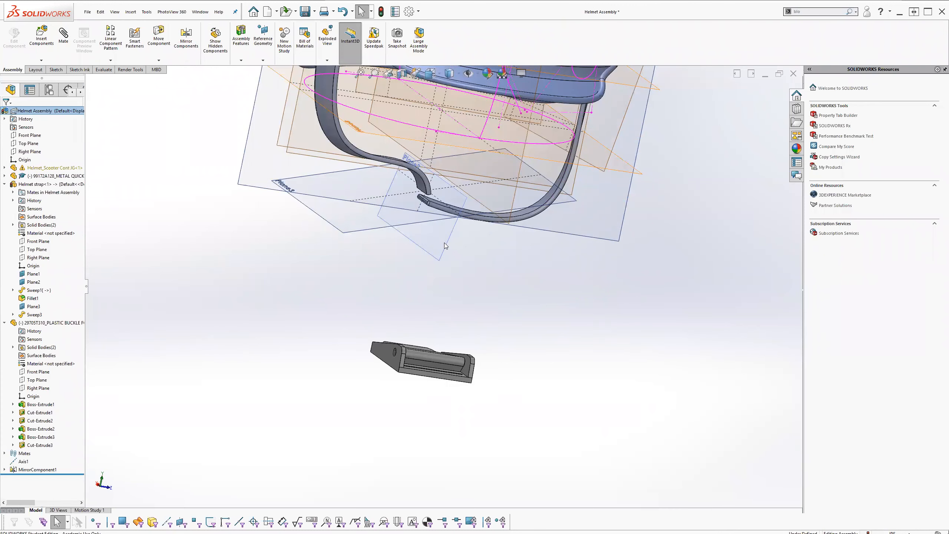
{"action": "left_click", "coordinate": [446, 246]}
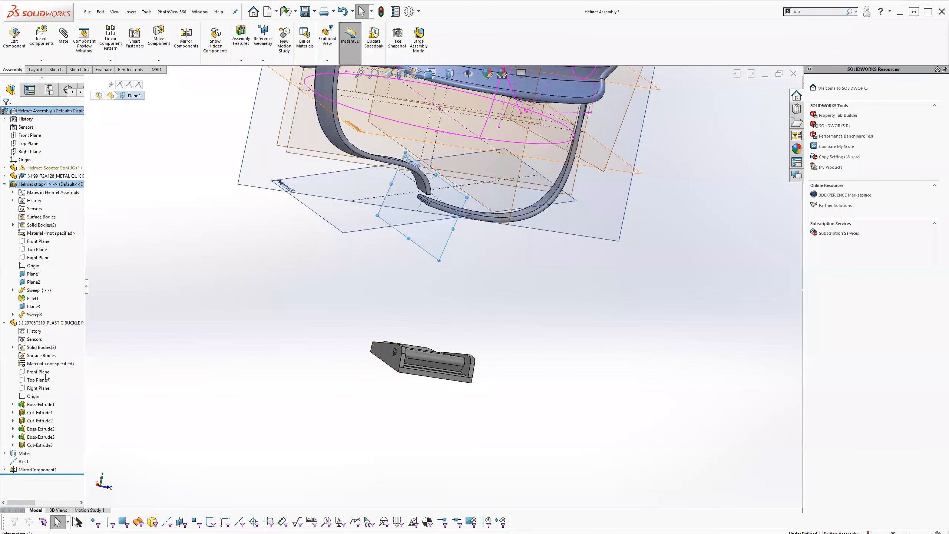
{"action": "left_click", "coordinate": [34, 389]}
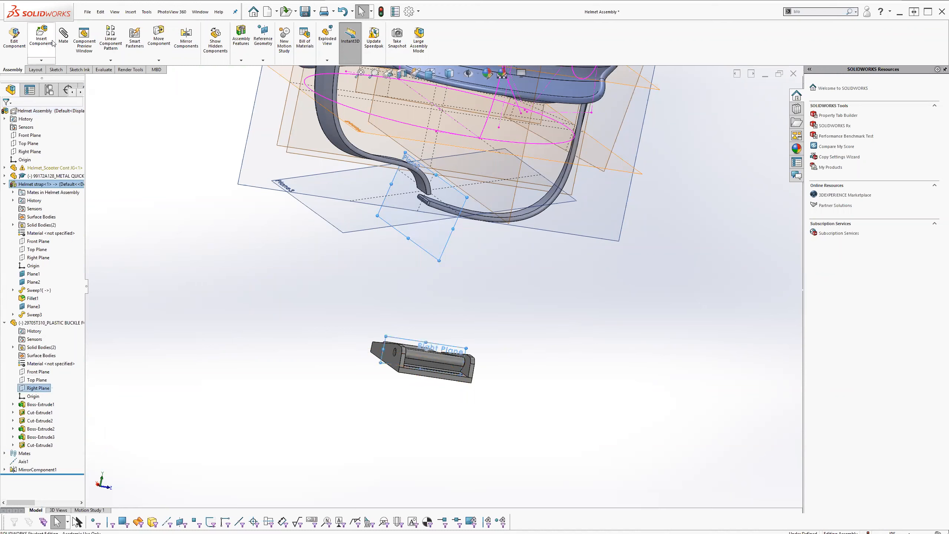
{"action": "left_click", "coordinate": [67, 40]}
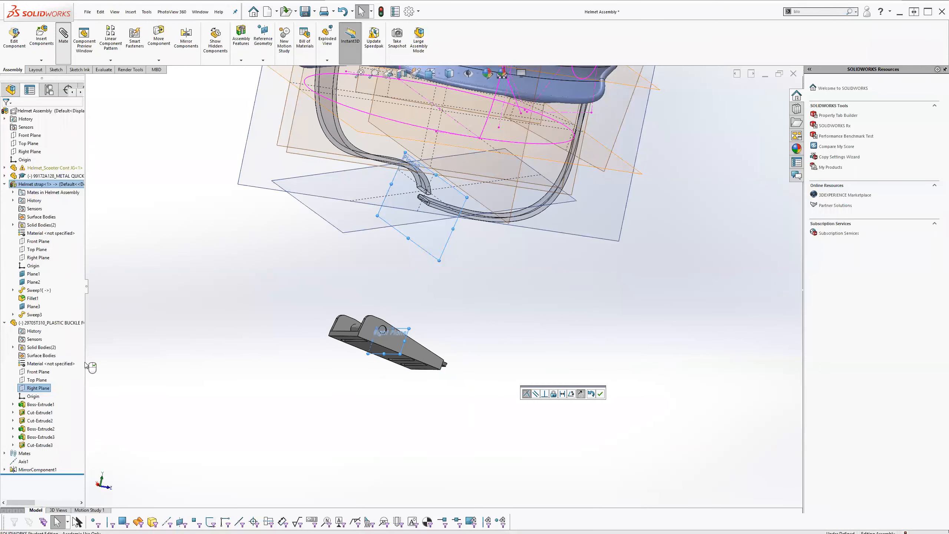
{"action": "left_click", "coordinate": [21, 287]}
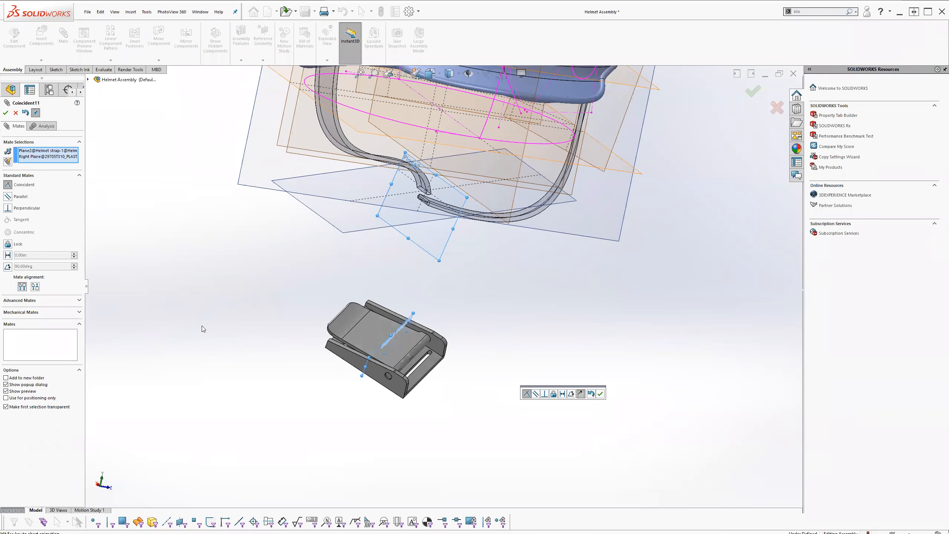
{"action": "left_click", "coordinate": [600, 395]}
Move the buckle up to the gap between the strap's two free ends
{"action": "middle_click_drag", "start_coordinate": [466, 335], "coordinate": [515, 369]}
{"action": "left_click_drag", "start_coordinate": [489, 297], "coordinate": [473, 215]}
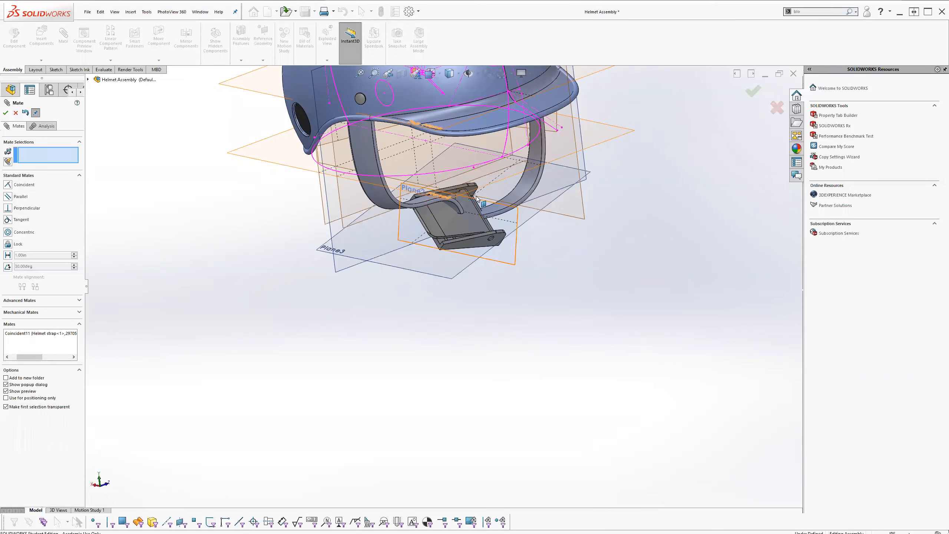
{"action": "scroll", "coordinate": [476, 198], "scroll_direction": "down", "scroll_amount": 6}
{"action": "middle_click_drag", "start_coordinate": [409, 342], "coordinate": [329, 337]}
{"action": "left_click", "coordinate": [329, 337]}
{"action": "left_click", "coordinate": [340, 308]}
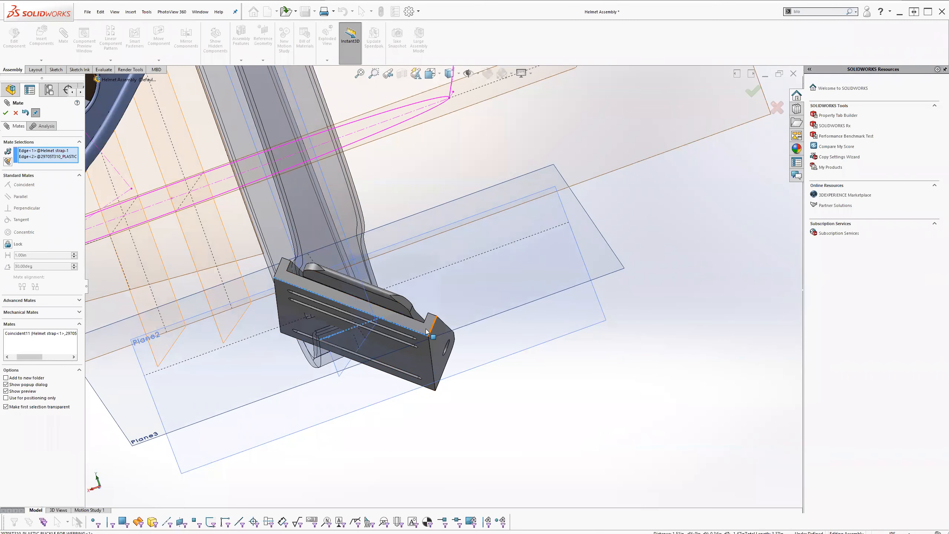
{"action": "middle_click_drag", "start_coordinate": [355, 368], "coordinate": [277, 359]}
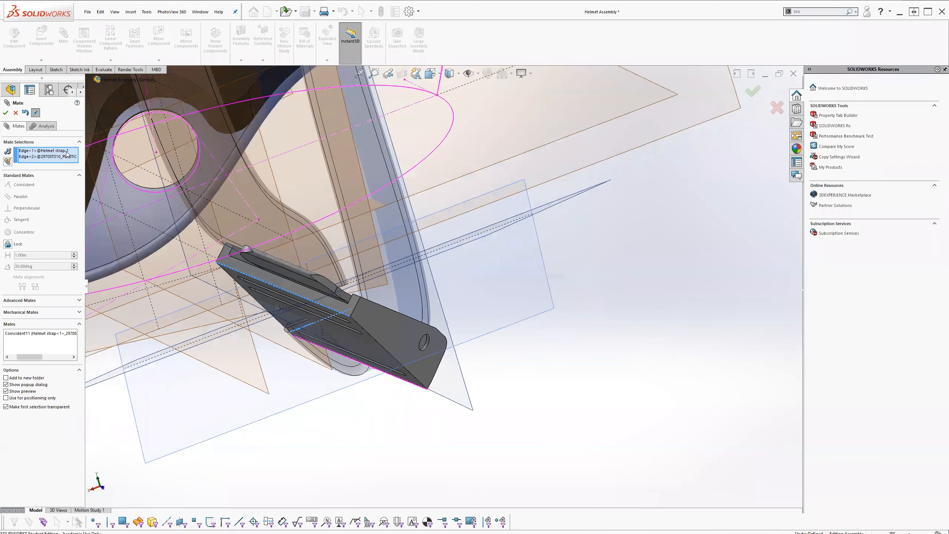
{"action": "right_click", "coordinate": [67, 152]}
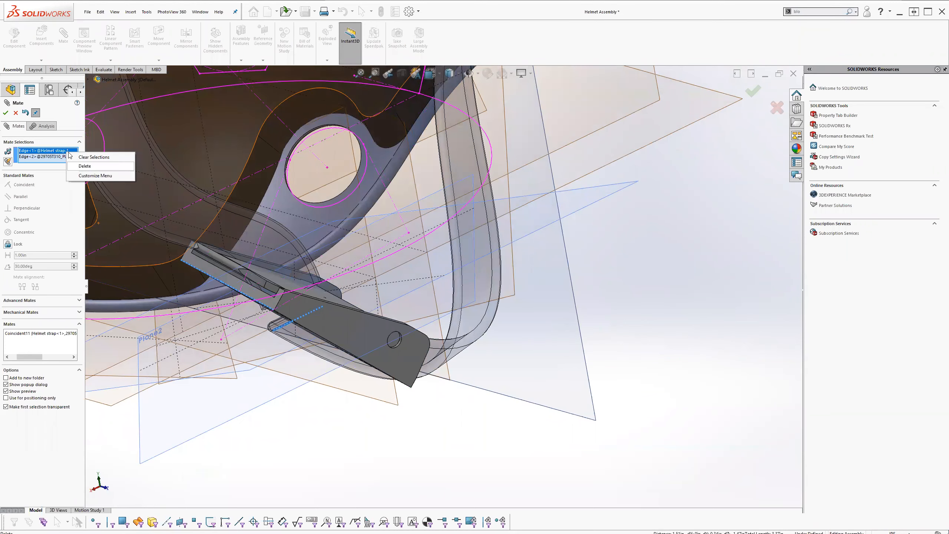
{"action": "left_click", "coordinate": [94, 157]}
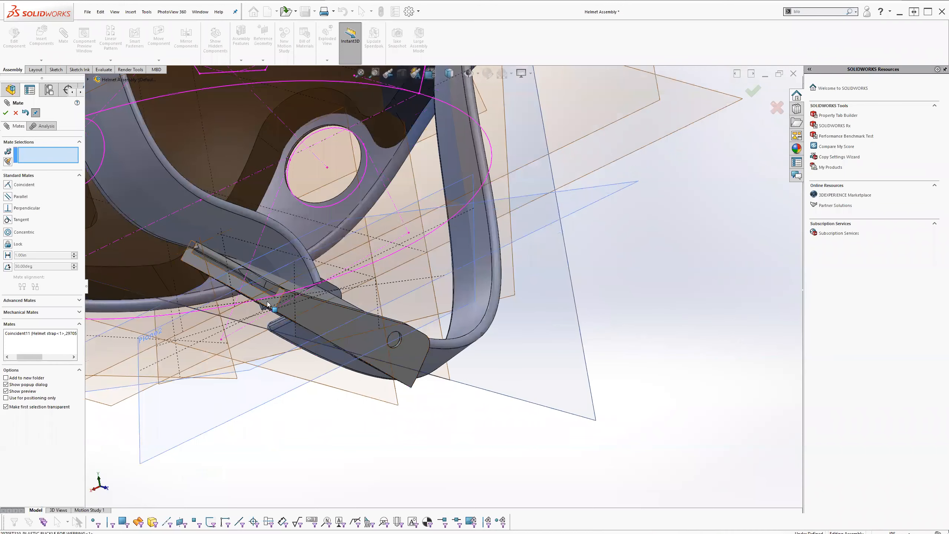
Add a parallel mate between the buckle frame's end face and the helmet strap's end face
{"action": "left_click", "coordinate": [269, 304]}
{"action": "scroll", "coordinate": [340, 306], "scroll_direction": "down", "scroll_amount": 5}
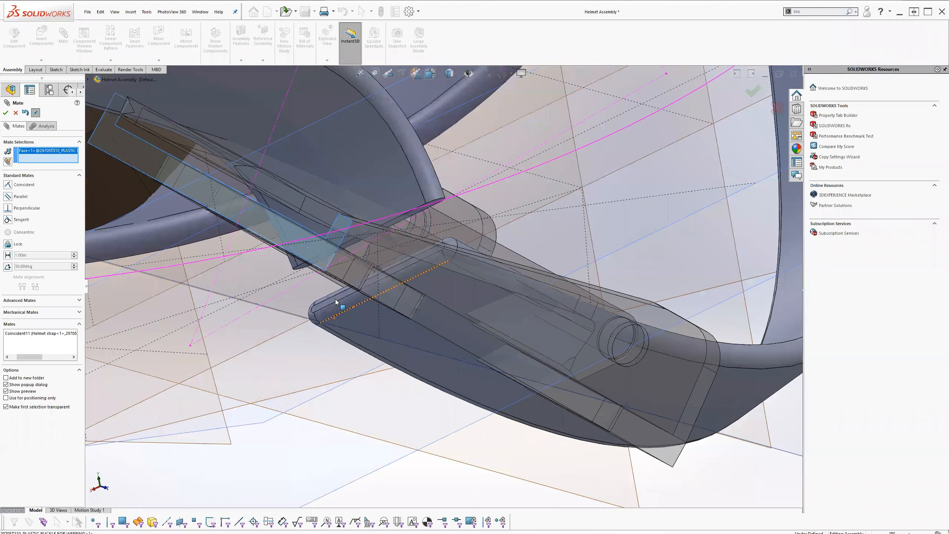
{"action": "left_click", "coordinate": [7, 197]}
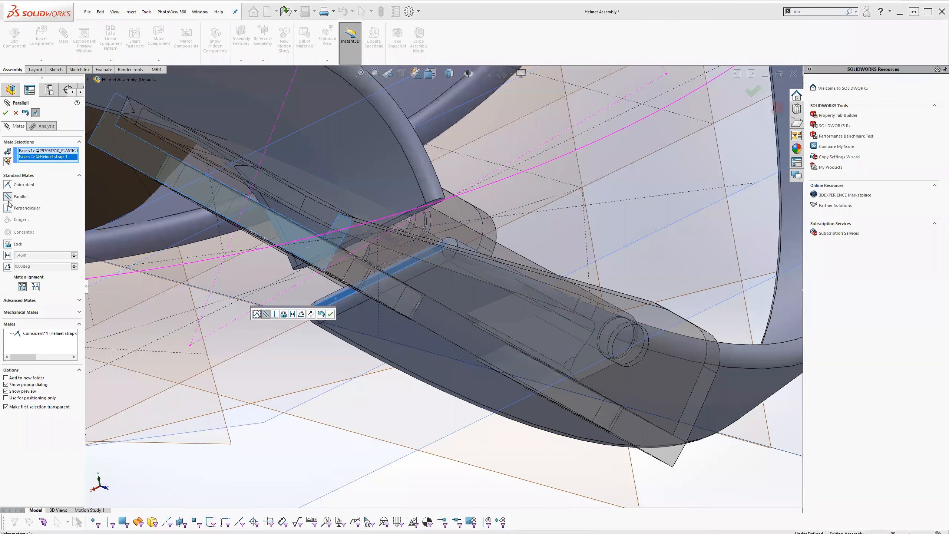
{"action": "left_click", "coordinate": [331, 314]}
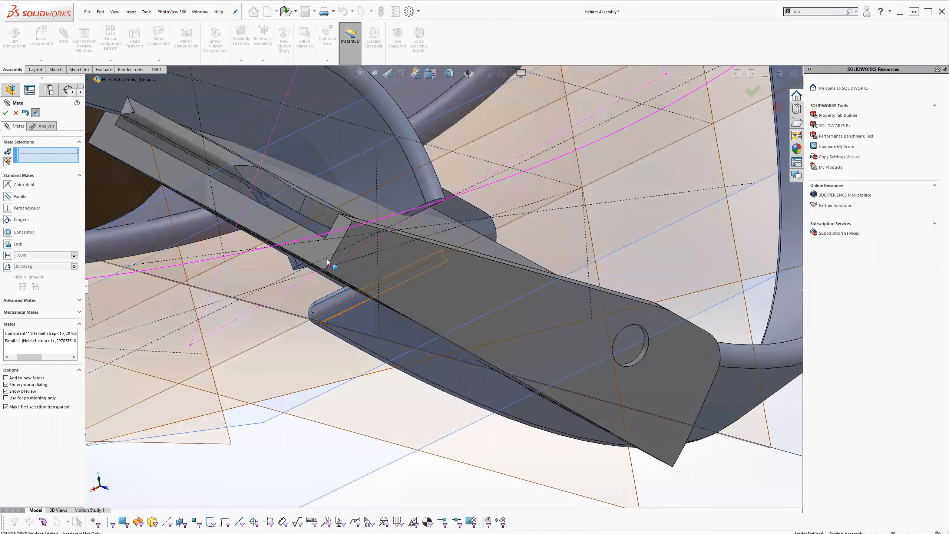
{"action": "middle_click_drag", "start_coordinate": [363, 291], "coordinate": [306, 262]}
{"action": "left_click", "coordinate": [303, 260]}
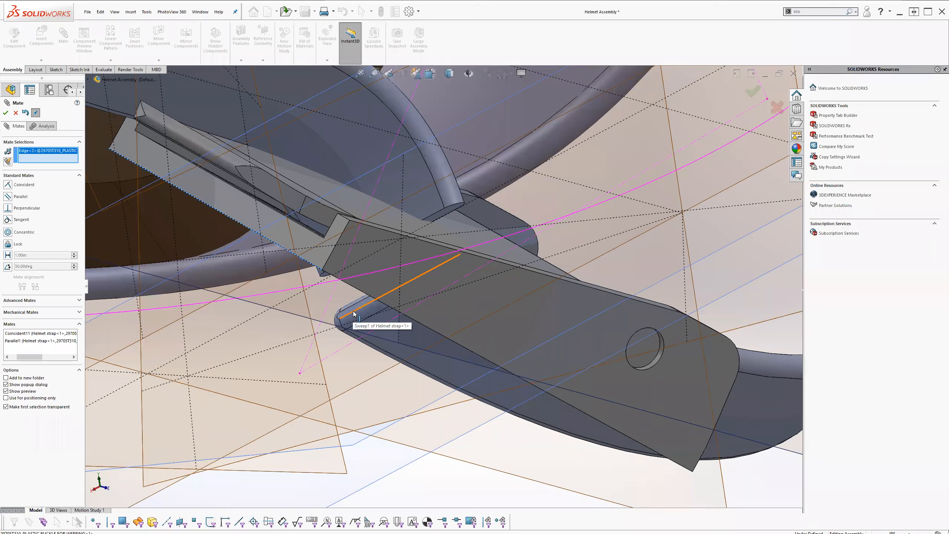
{"action": "left_click", "coordinate": [351, 313]}
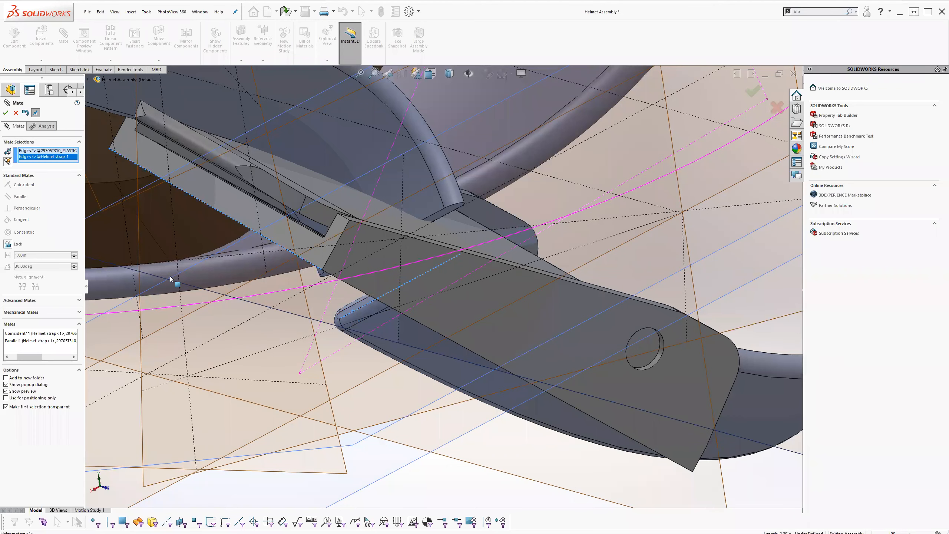
{"action": "right_click", "coordinate": [34, 157]}
{"action": "left_click", "coordinate": [47, 164]}
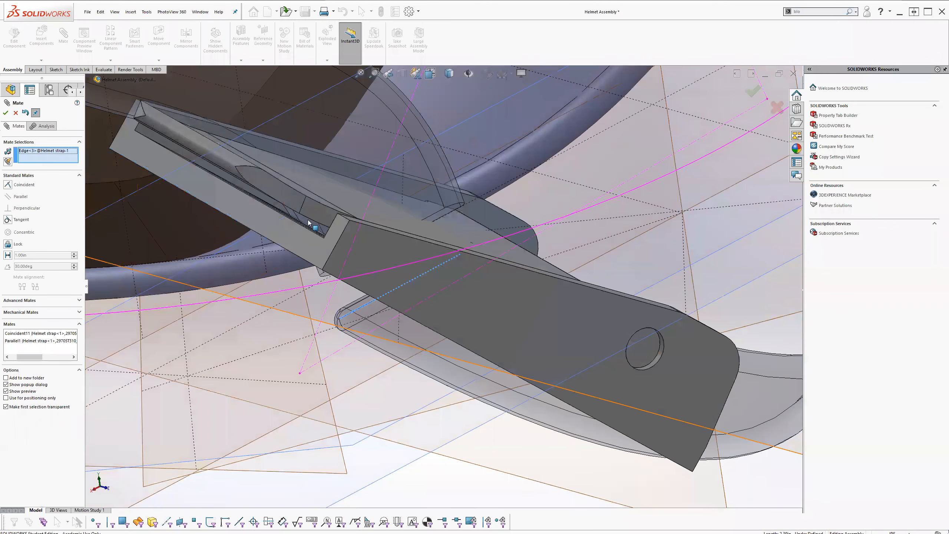
{"action": "scroll", "coordinate": [538, 430], "scroll_direction": "up", "scroll_amount": 2}
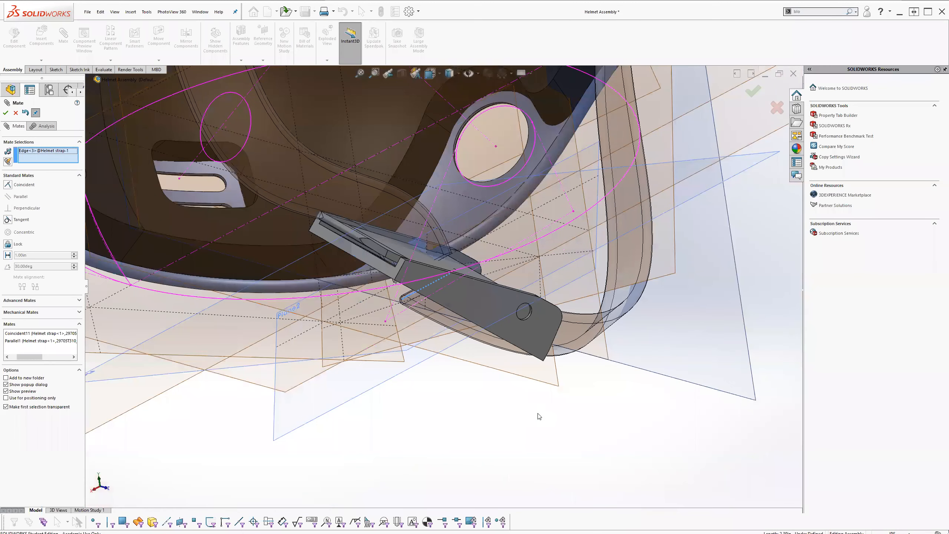
{"action": "scroll", "coordinate": [533, 364], "scroll_direction": "up", "scroll_amount": 4}
{"action": "middle_click_drag", "start_coordinate": [514, 427], "coordinate": [538, 430]}
{"action": "left_click", "coordinate": [542, 428]}
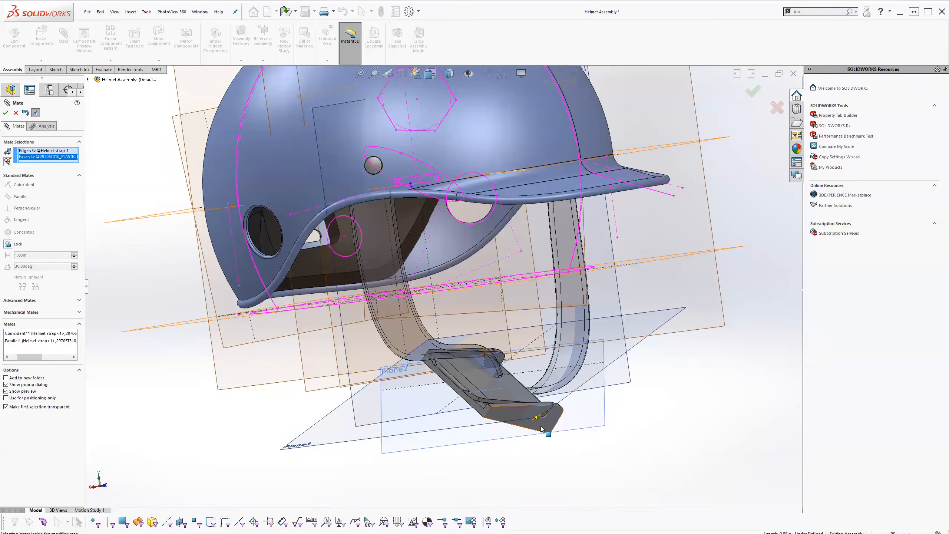
{"action": "left_click", "coordinate": [757, 90]}
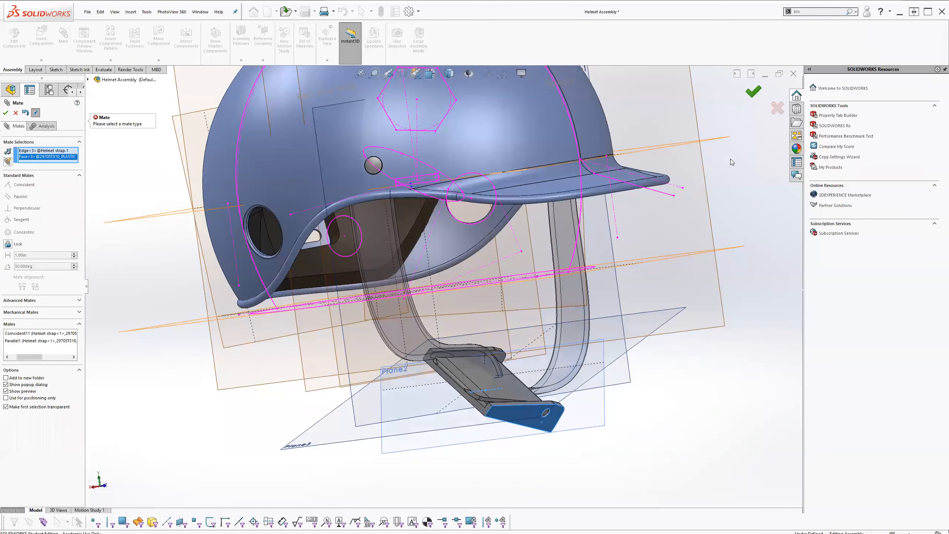
{"action": "left_click", "coordinate": [753, 92]}
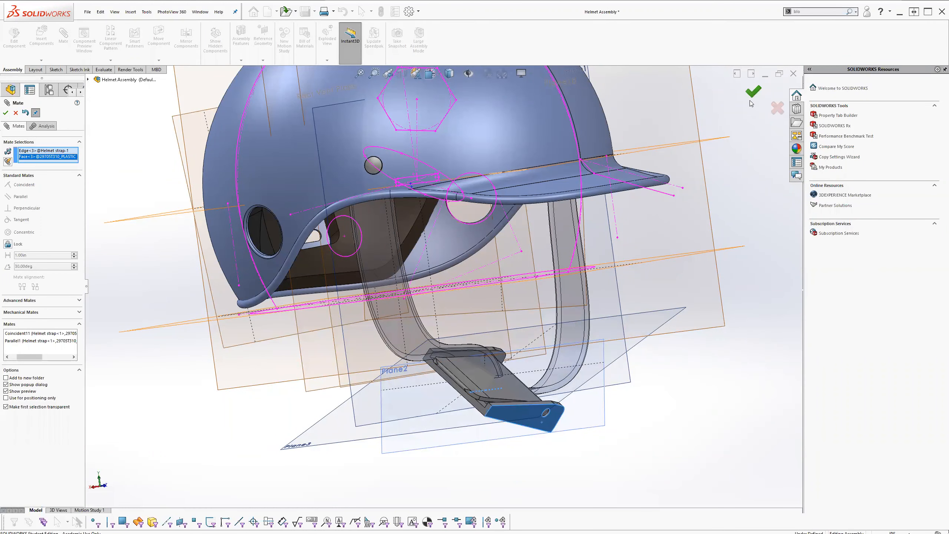
{"action": "left_click", "coordinate": [777, 109]}
Reposition the buckle beside the strap's free ends and check its placement against them from several angles
{"action": "left_click_drag", "start_coordinate": [556, 410], "coordinate": [519, 426]}
{"action": "scroll", "coordinate": [524, 377], "scroll_direction": "down", "scroll_amount": 10}
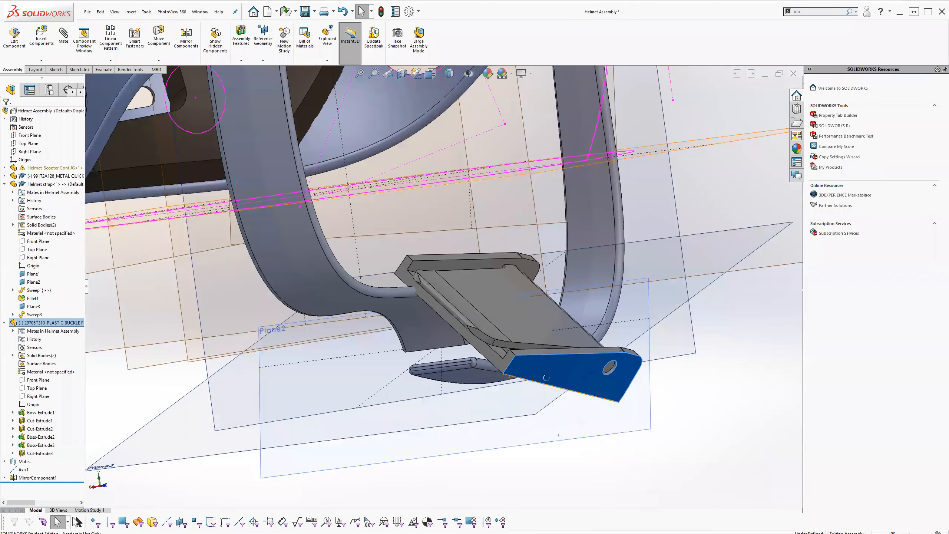
{"action": "middle_click_drag", "start_coordinate": [583, 347], "coordinate": [602, 337]}
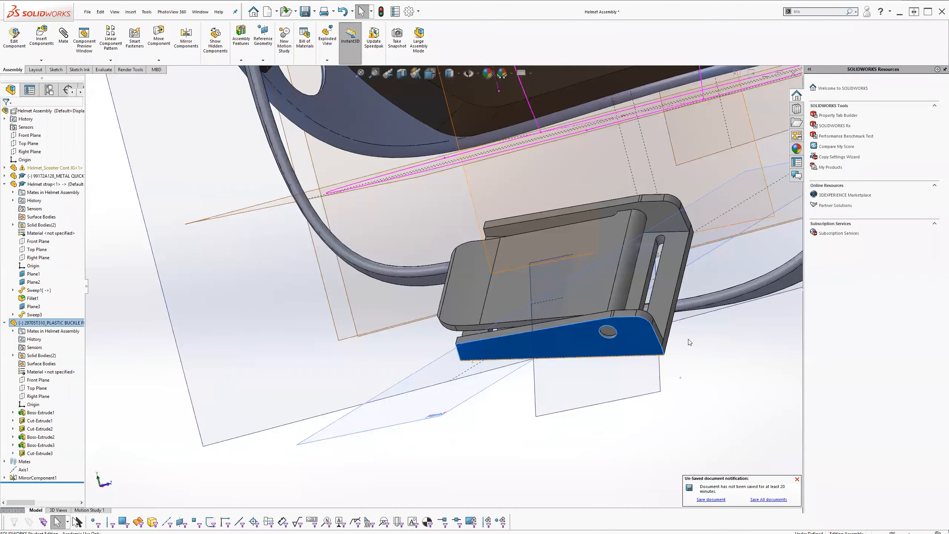
{"action": "left_click_drag", "start_coordinate": [717, 344], "coordinate": [731, 344]}
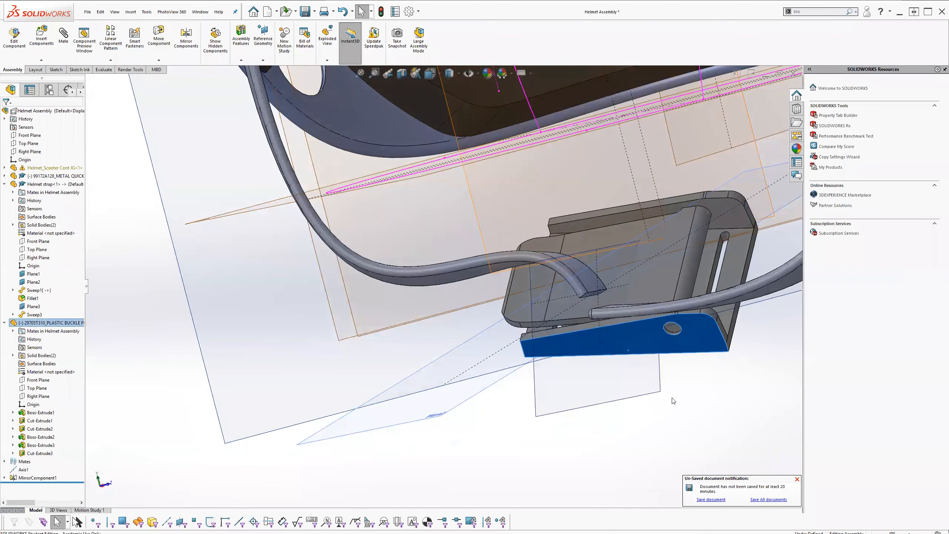
{"action": "middle_click_drag", "start_coordinate": [632, 417], "coordinate": [451, 337]}
{"action": "scroll", "coordinate": [518, 382], "scroll_direction": "up", "scroll_amount": 4}
{"action": "scroll", "coordinate": [450, 337], "scroll_direction": "down", "scroll_amount": 5}
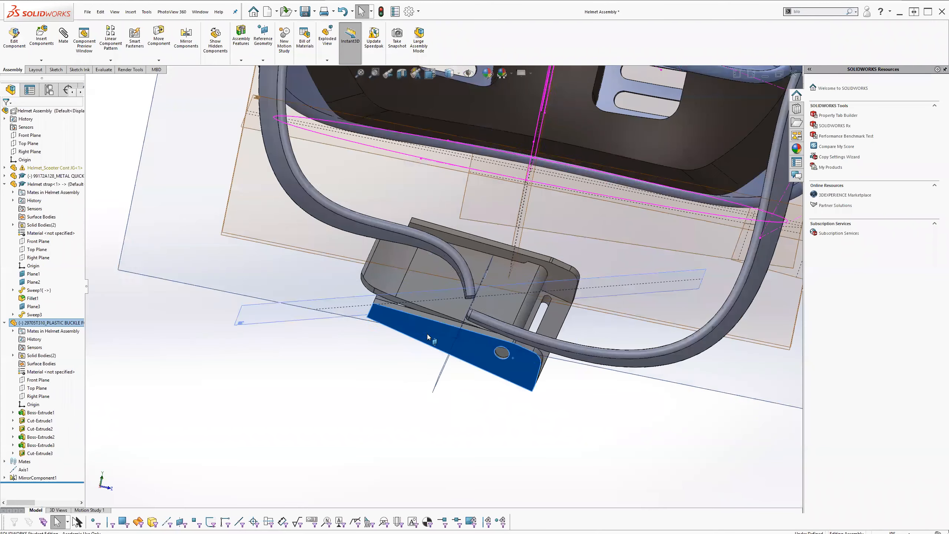
{"action": "scroll", "coordinate": [419, 359], "scroll_direction": "up", "scroll_amount": 4}
{"action": "middle_click_drag", "start_coordinate": [456, 379], "coordinate": [488, 330]}
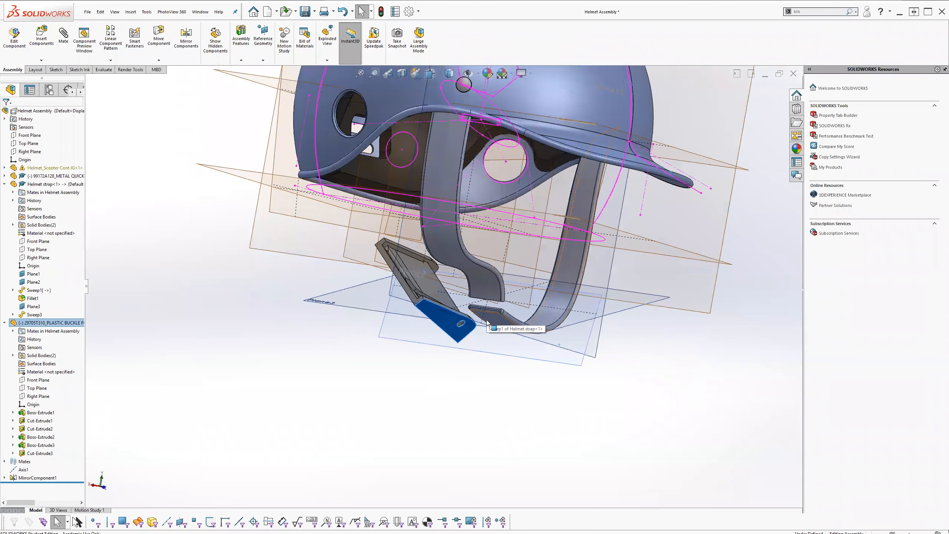
Try to mate the buckle's inner plate edge with the helmet strap's end edge
{"action": "left_click", "coordinate": [422, 285]}
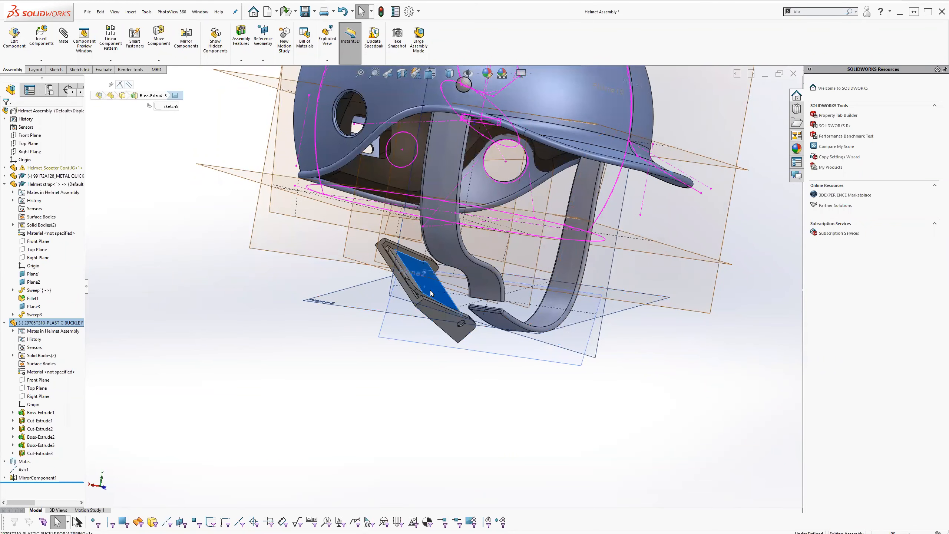
{"action": "scroll", "coordinate": [496, 309], "scroll_direction": "down", "scroll_amount": 8}
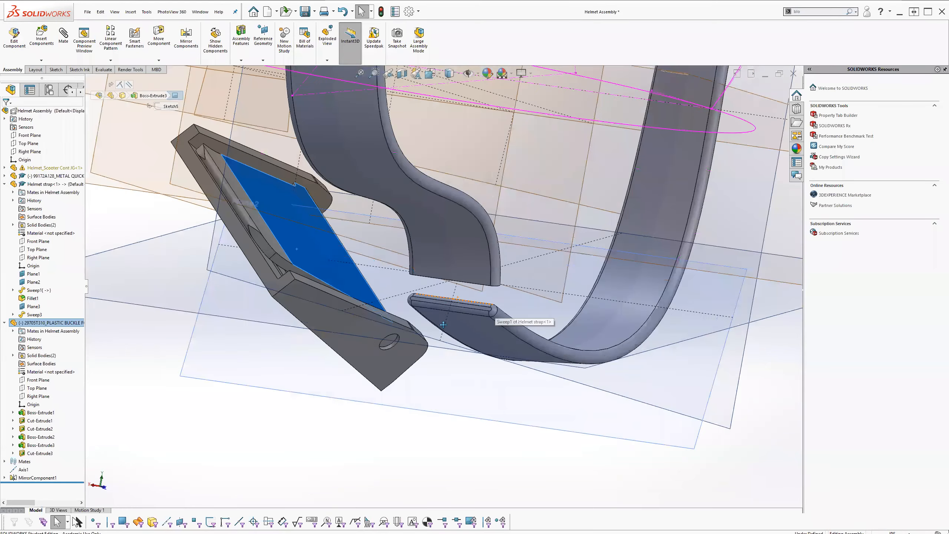
{"action": "scroll", "coordinate": [420, 322], "scroll_direction": "up", "scroll_amount": 3}
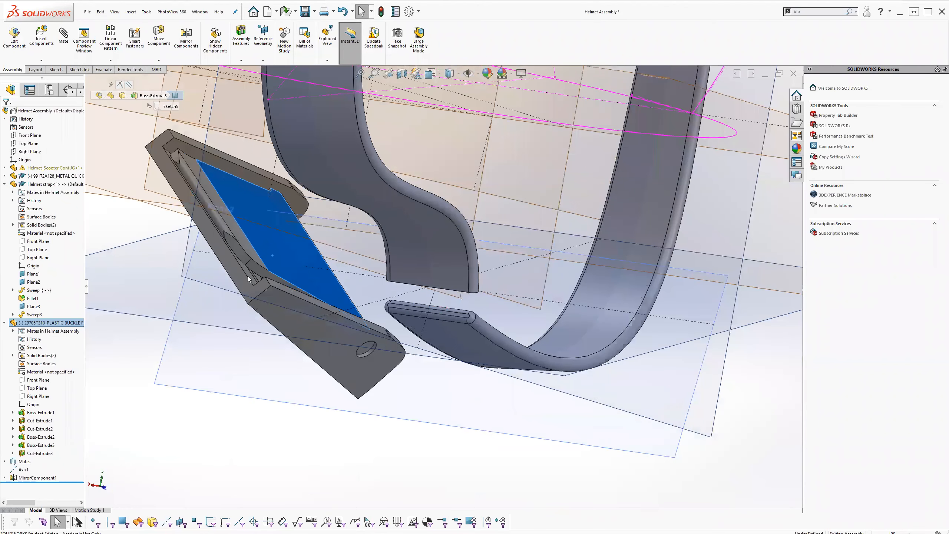
{"action": "middle_click_drag", "start_coordinate": [195, 222], "coordinate": [182, 244], "text": "ctrl"}
{"action": "scroll", "coordinate": [179, 240], "scroll_direction": "down", "scroll_amount": 1}
{"action": "left_click", "coordinate": [180, 240]}
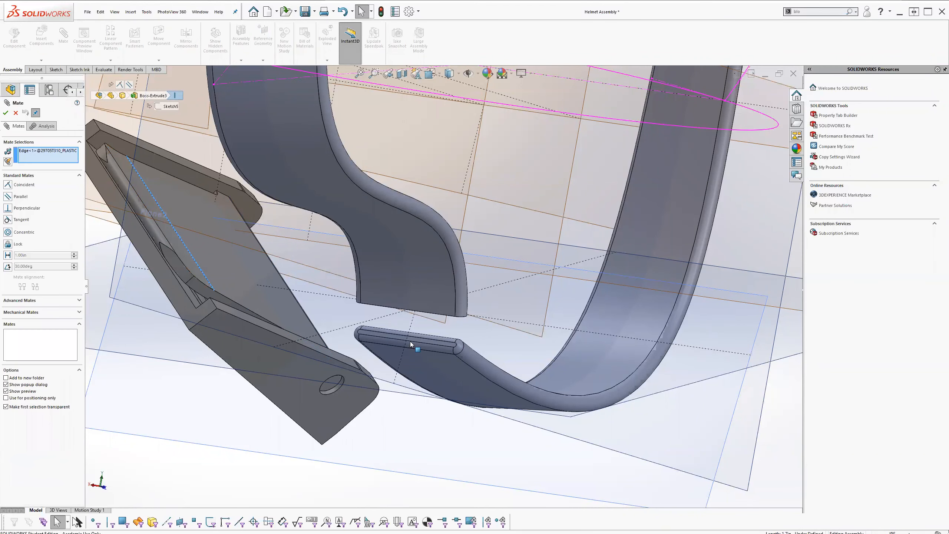
{"action": "left_click", "coordinate": [428, 340]}
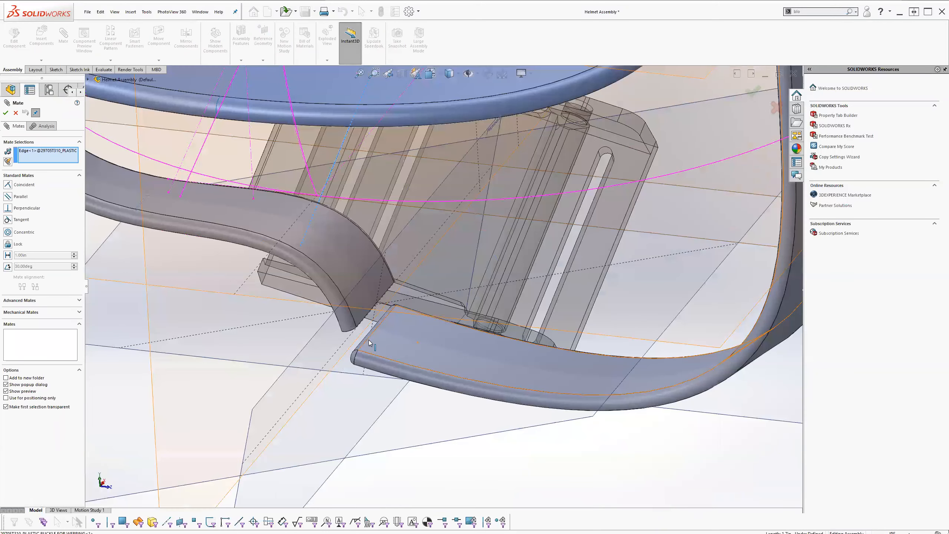
{"action": "scroll", "coordinate": [160, 275], "scroll_direction": "up", "scroll_amount": 3}
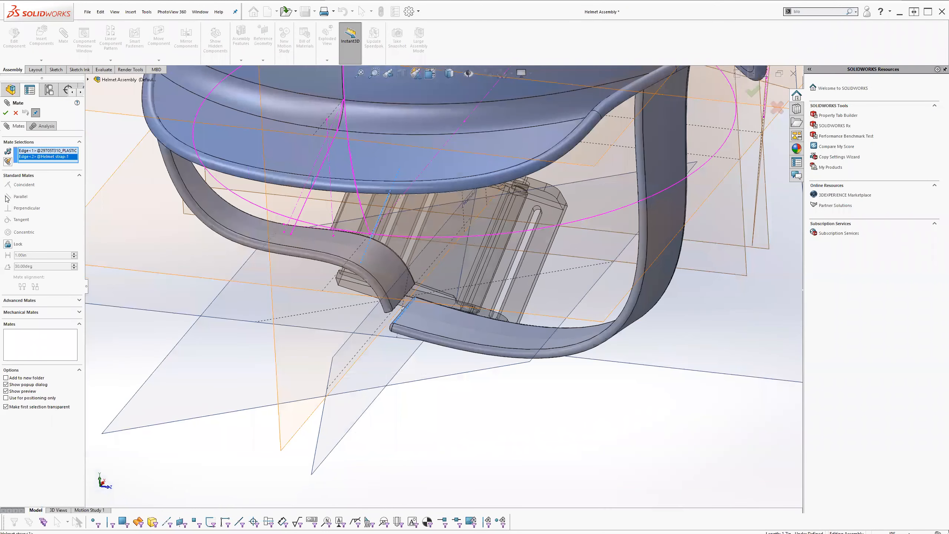
{"action": "left_click", "coordinate": [6, 113]}
Move the buckle clear of the helmet strap, below its free ends, and leave the Mate command
{"action": "middle_click_drag", "start_coordinate": [532, 298], "coordinate": [442, 310]}
{"action": "left_click_drag", "start_coordinate": [442, 310], "coordinate": [514, 365]}
{"action": "middle_click_drag", "start_coordinate": [566, 358], "coordinate": [575, 387]}
{"action": "left_click_drag", "start_coordinate": [560, 370], "coordinate": [601, 399]}
{"action": "middle_click_drag", "start_coordinate": [537, 386], "coordinate": [555, 439]}
{"action": "left_click_drag", "start_coordinate": [569, 387], "coordinate": [605, 408]}
{"action": "middle_click_drag", "start_coordinate": [600, 443], "coordinate": [600, 417]}
{"action": "scroll", "coordinate": [600, 417], "scroll_direction": "up", "scroll_amount": 5}
{"action": "scroll", "coordinate": [484, 302], "scroll_direction": "down", "scroll_amount": 5}
{"action": "scroll", "coordinate": [483, 302], "scroll_direction": "down", "scroll_amount": 3}
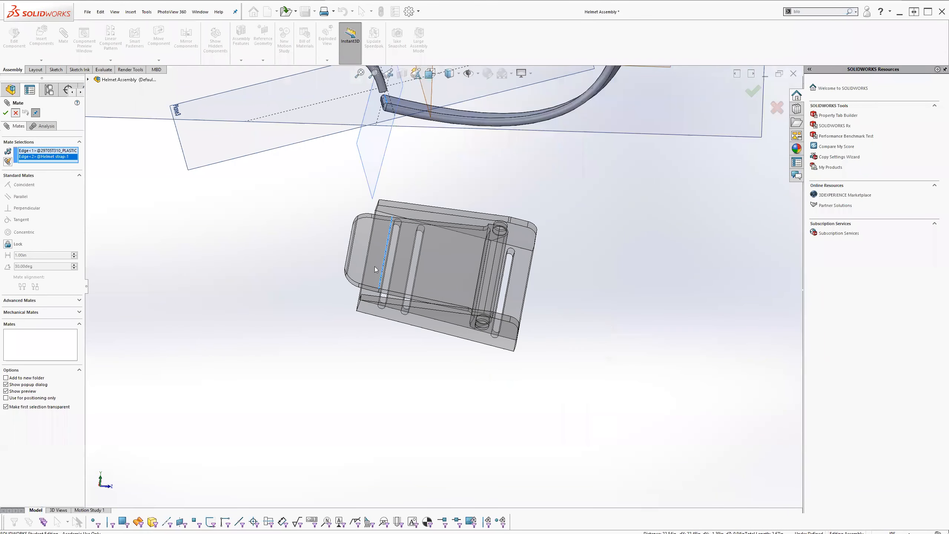
{"action": "key", "text": "Escape"}
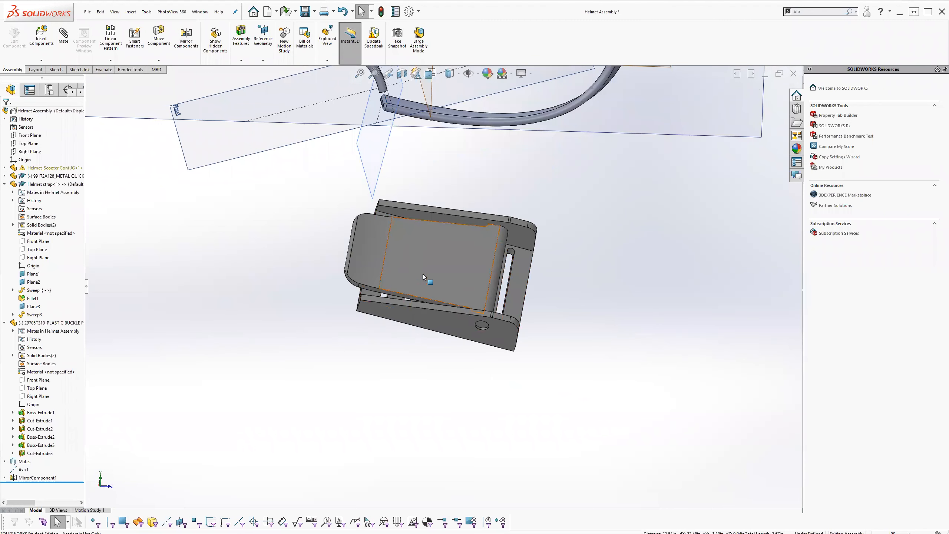
Start editing the plastic buckle part in the context of the assembly
{"action": "middle_click_drag", "start_coordinate": [485, 338], "coordinate": [515, 347]}
{"action": "left_click", "coordinate": [27, 324]}
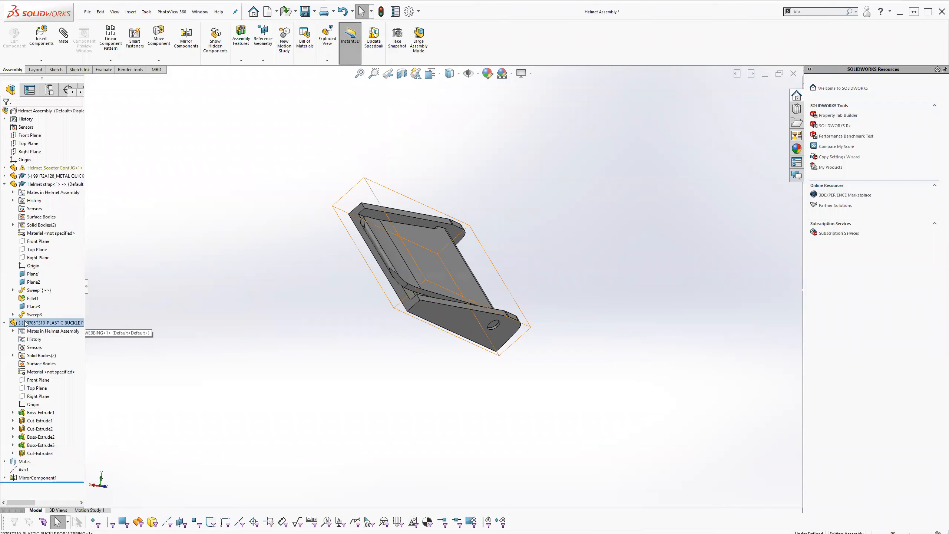
{"action": "right_click", "coordinate": [26, 323]}
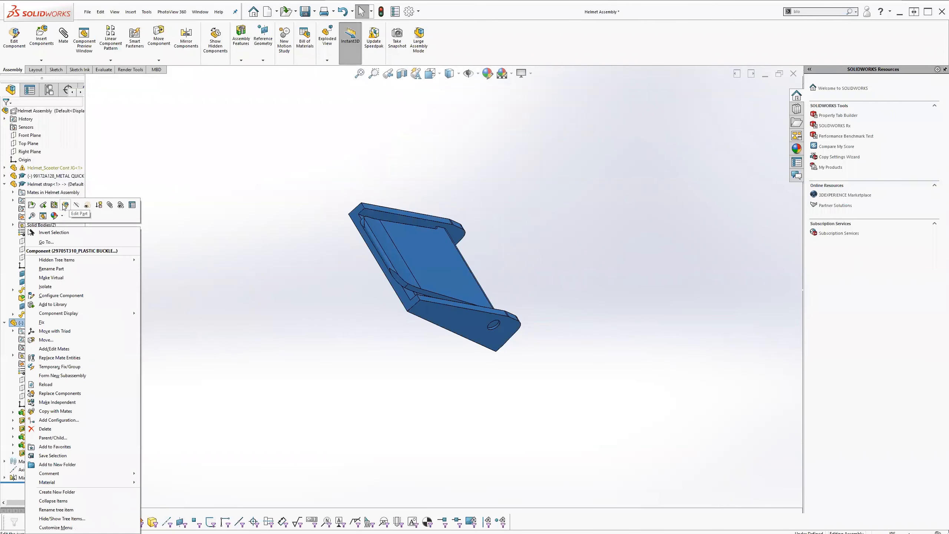
{"action": "left_click", "coordinate": [64, 205]}
{"action": "scroll", "coordinate": [377, 311], "scroll_direction": "up", "scroll_amount": 4}
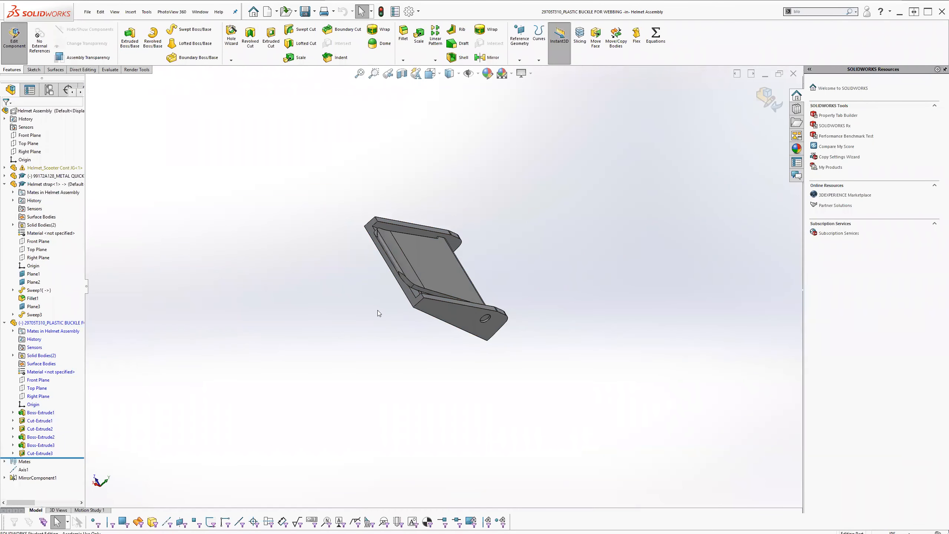
{"action": "scroll", "coordinate": [473, 286], "scroll_direction": "down", "scroll_amount": 4}
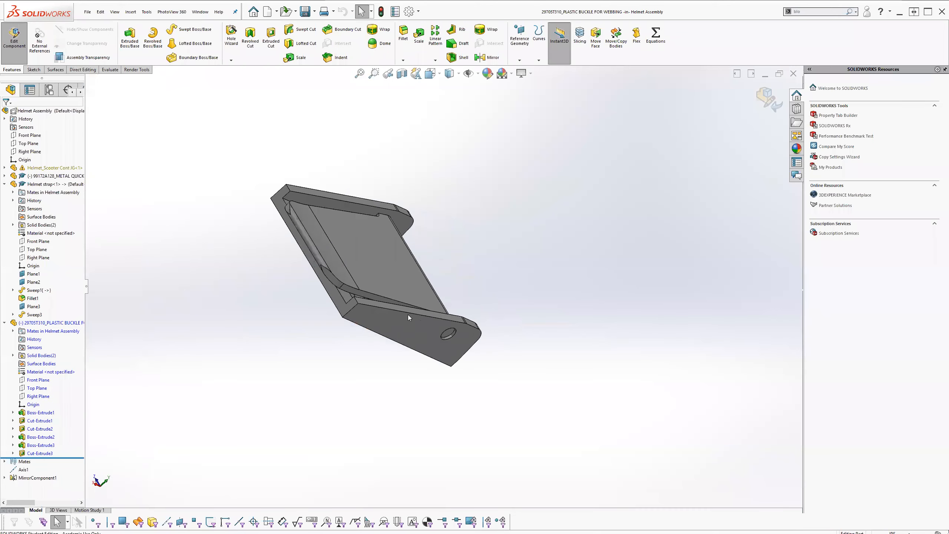
Create a reference axis in the buckle at the intersection of its Front Plane and Top Plane
{"action": "left_click", "coordinate": [35, 381]}
{"action": "left_click", "coordinate": [35, 398], "text": "ctrl"}
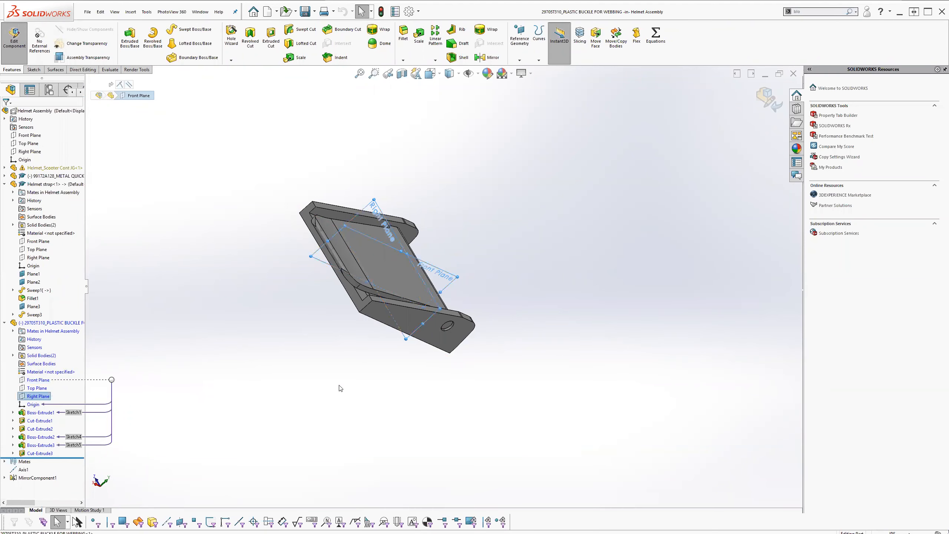
{"action": "middle_click_drag", "start_coordinate": [408, 336], "coordinate": [365, 355]}
{"action": "left_click", "coordinate": [40, 389], "text": "ctrl"}
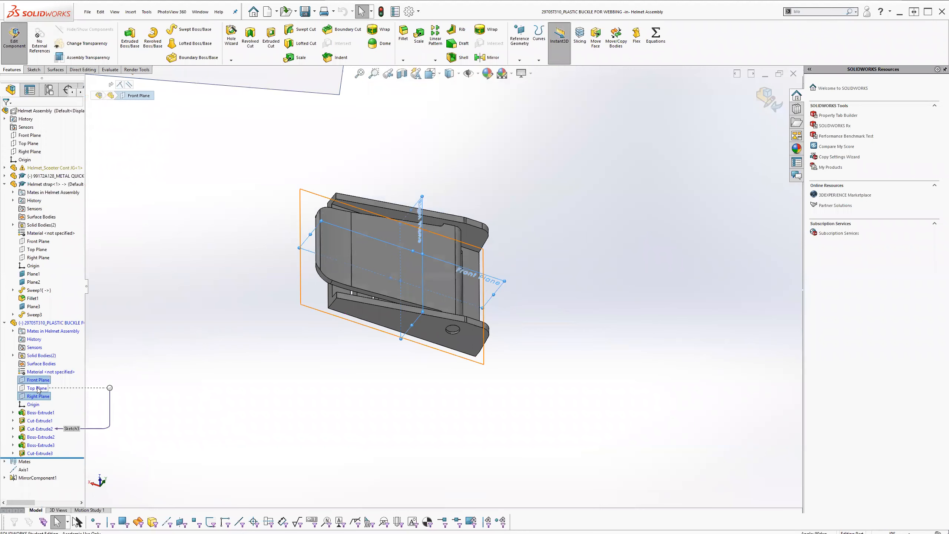
{"action": "left_click", "coordinate": [31, 380], "text": "ctrl"}
{"action": "left_click", "coordinate": [30, 380], "text": "ctrl"}
{"action": "left_click", "coordinate": [38, 396], "text": "ctrl"}
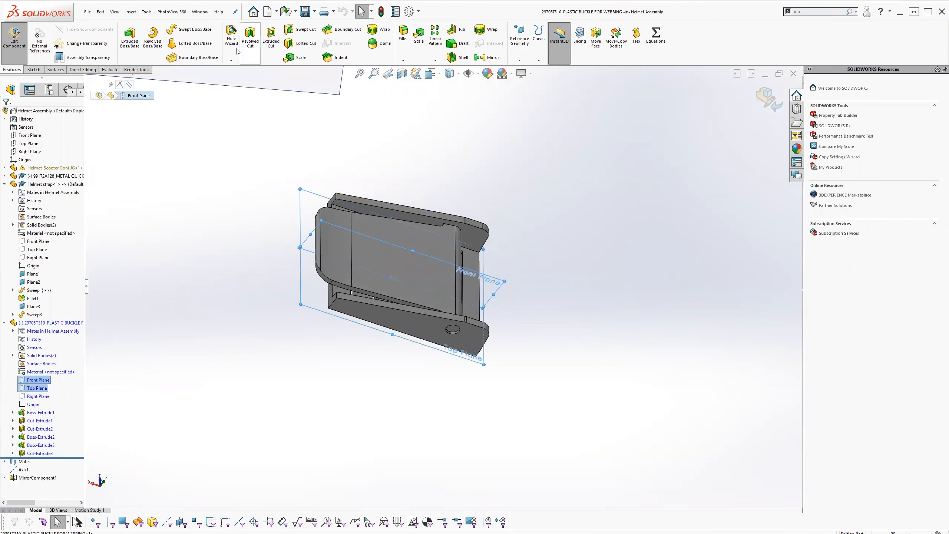
{"action": "left_click", "coordinate": [523, 62]}
{"action": "left_click", "coordinate": [525, 78]}
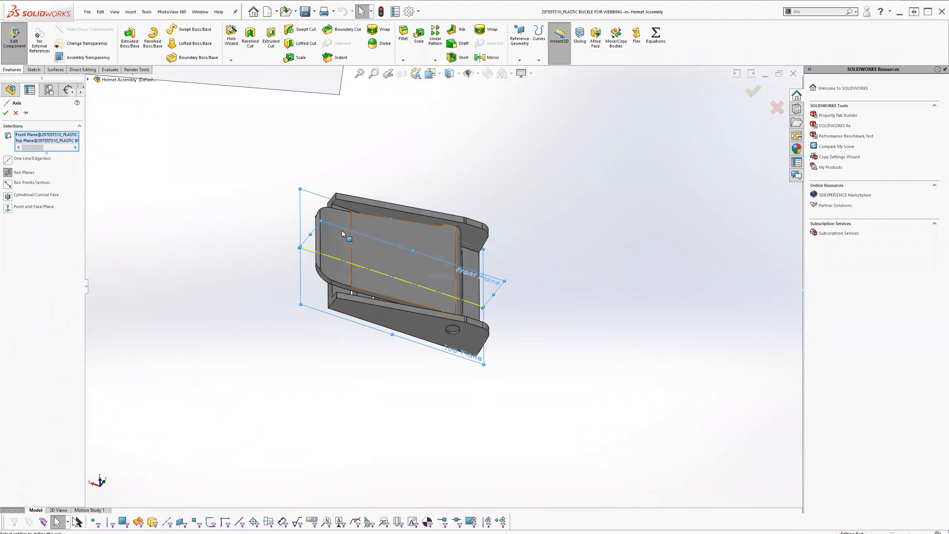
{"action": "left_click", "coordinate": [760, 96]}
{"action": "middle_click_drag", "start_coordinate": [396, 367], "coordinate": [489, 200]}
{"action": "key", "text": "Escape"}
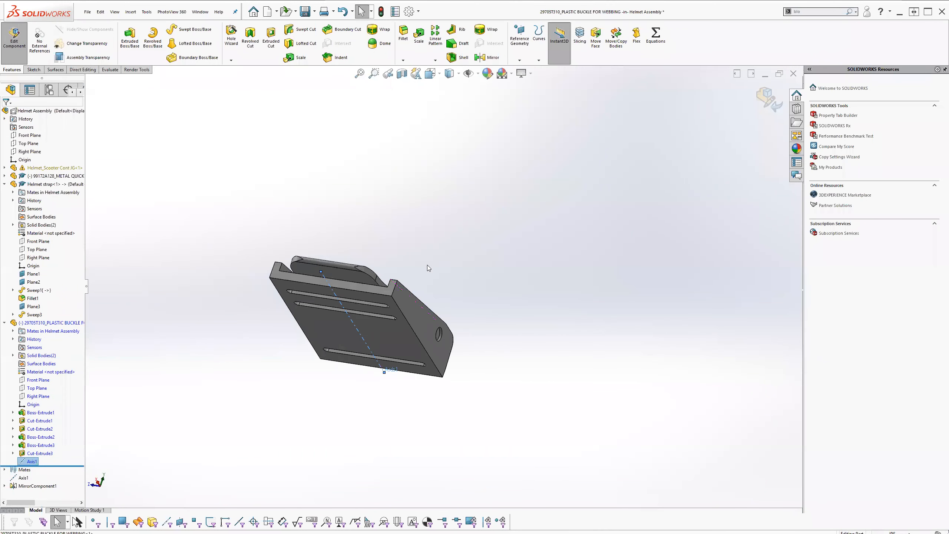
Sketch a point on the buckle's Front Plane at about X 1.46, Y 0.09, near its slotted end, and return to the assembly
{"action": "left_click", "coordinate": [36, 380]}
{"action": "left_click", "coordinate": [40, 371]}
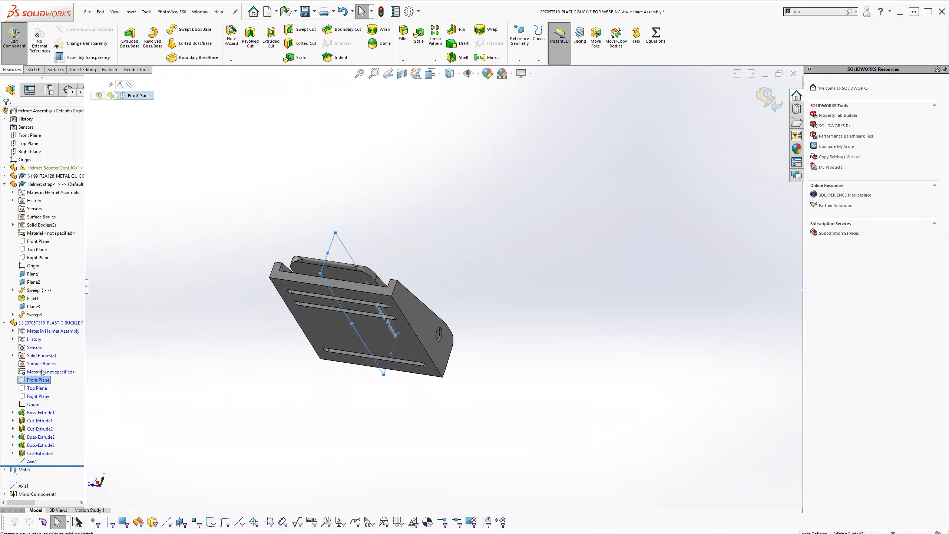
{"action": "left_click", "coordinate": [244, 30]}
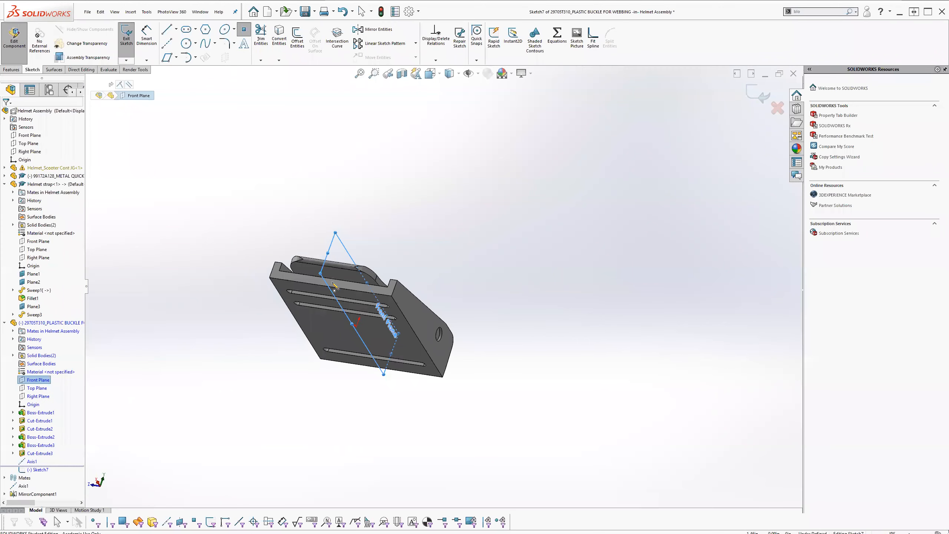
{"action": "left_click", "coordinate": [358, 302]}
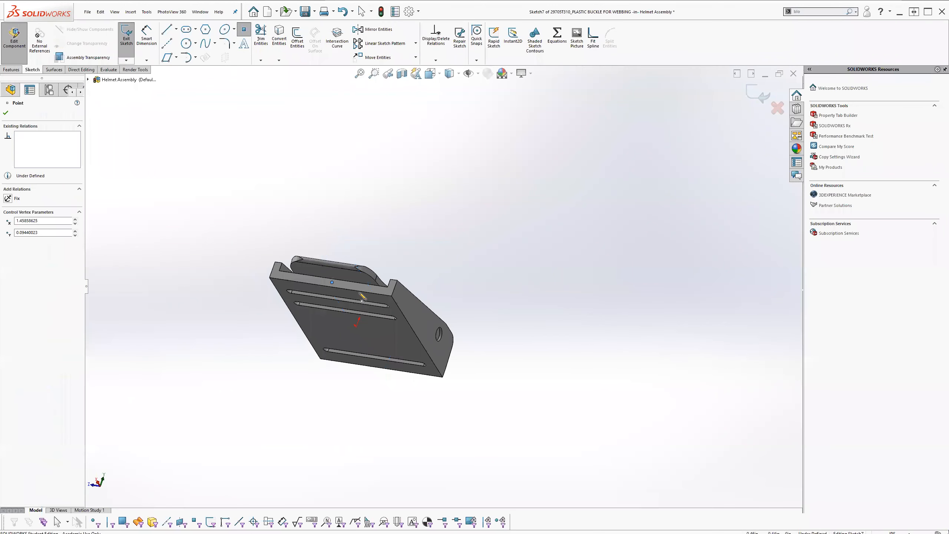
{"action": "left_click", "coordinate": [761, 98]}
{"action": "left_click", "coordinate": [659, 231]}
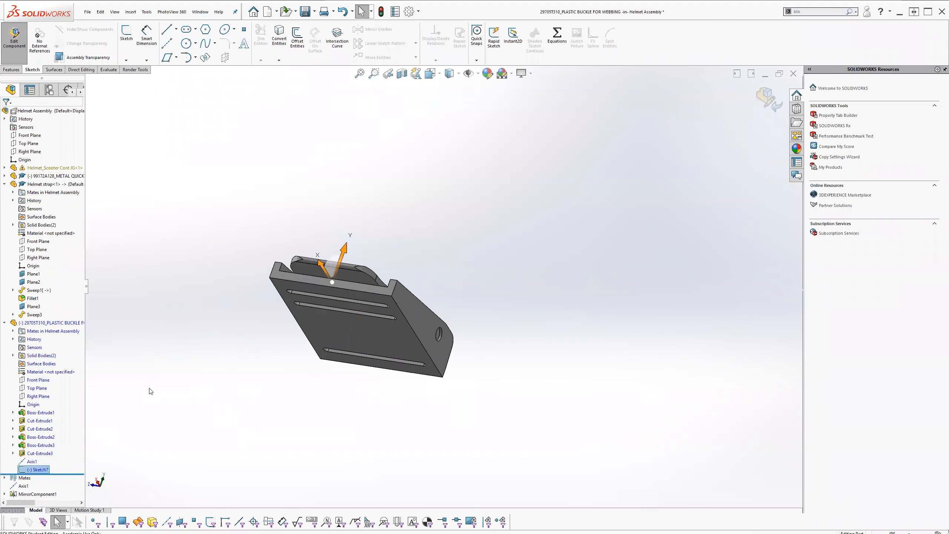
{"action": "middle_click_drag", "start_coordinate": [326, 339], "coordinate": [408, 366]}
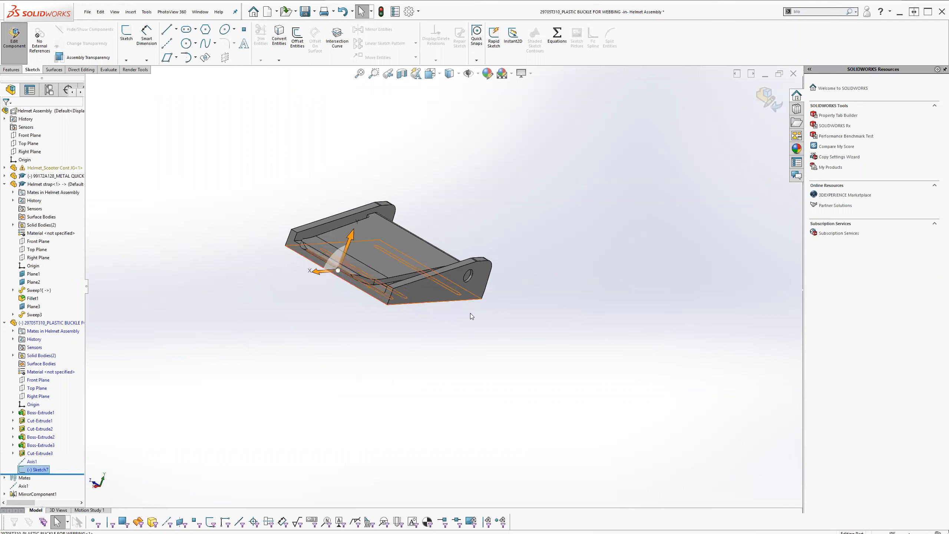
{"action": "left_click", "coordinate": [759, 97]}
Examine the new sketch point on the buckle and the helmet strap's free ends
{"action": "middle_click_drag", "start_coordinate": [347, 311], "coordinate": [315, 313]}
{"action": "scroll", "coordinate": [316, 313], "scroll_direction": "up", "scroll_amount": 7}
{"action": "scroll", "coordinate": [399, 305], "scroll_direction": "down", "scroll_amount": 4}
{"action": "scroll", "coordinate": [399, 305], "scroll_direction": "up", "scroll_amount": 4}
{"action": "scroll", "coordinate": [448, 276], "scroll_direction": "down", "scroll_amount": 4}
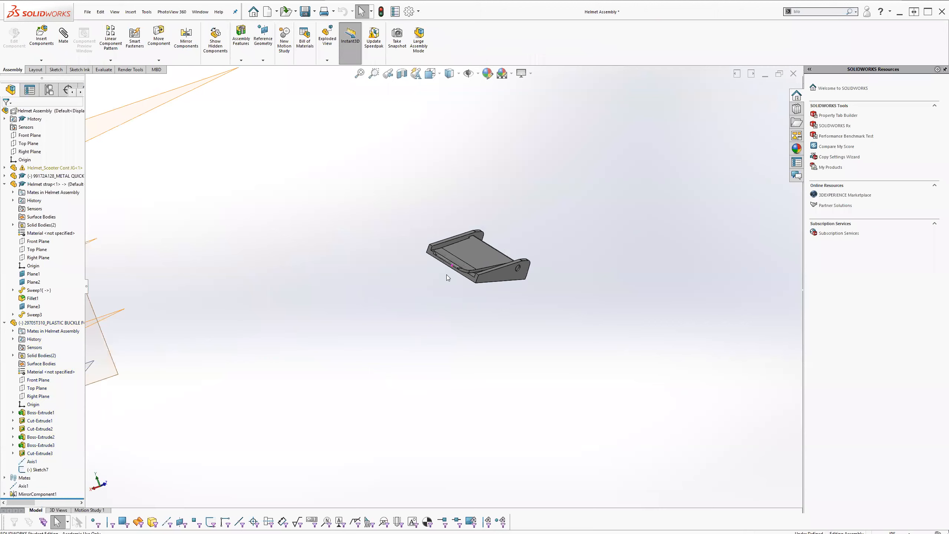
{"action": "left_click", "coordinate": [453, 266]}
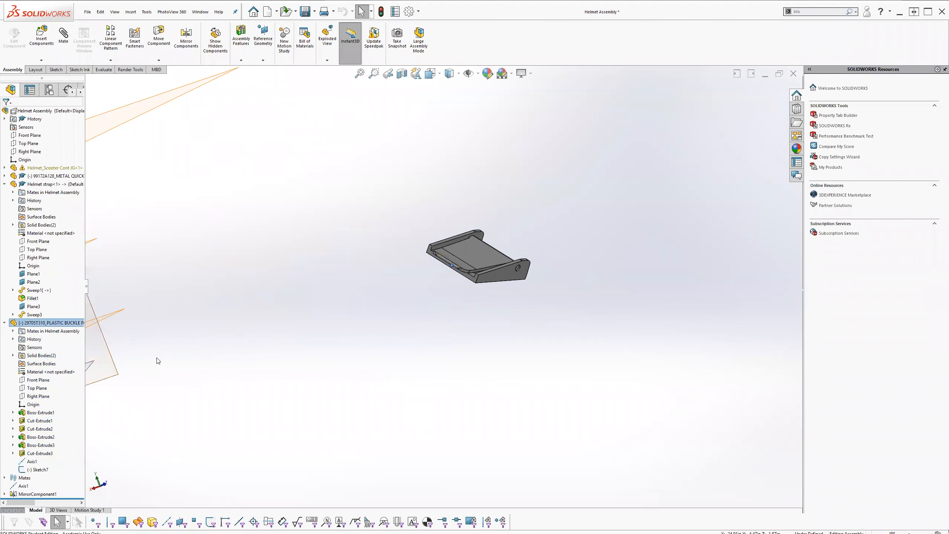
{"action": "scroll", "coordinate": [159, 361], "scroll_direction": "up", "scroll_amount": 4}
{"action": "scroll", "coordinate": [157, 360], "scroll_direction": "down", "scroll_amount": 5}
{"action": "scroll", "coordinate": [402, 350], "scroll_direction": "down", "scroll_amount": 1}
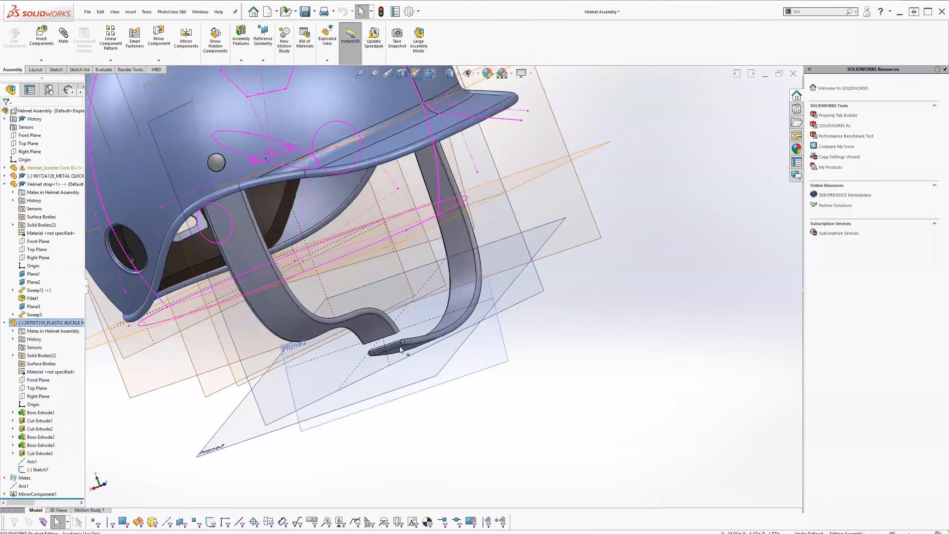
{"action": "scroll", "coordinate": [401, 350], "scroll_direction": "down", "scroll_amount": 3}
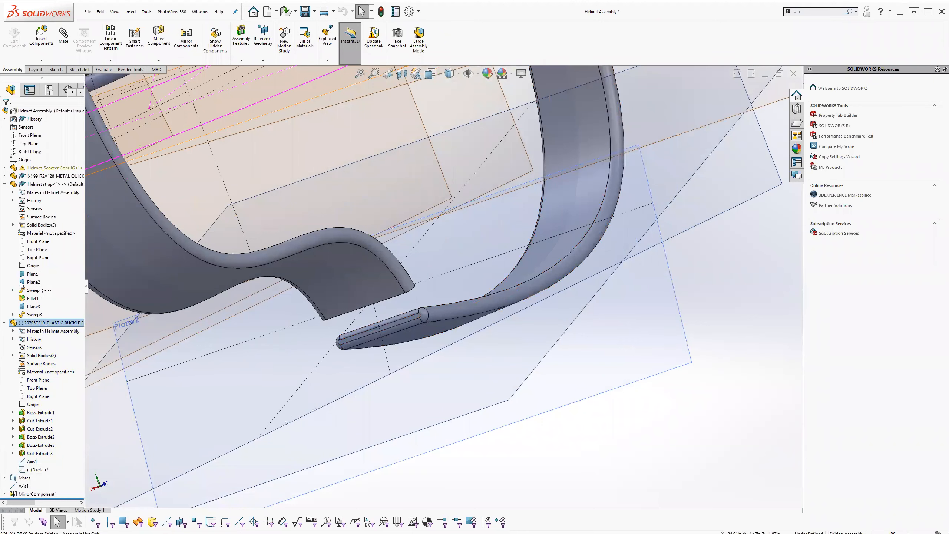
Select Sketch1 under the helmet strap's Sweep1 and start a new mate
{"action": "left_click", "coordinate": [13, 315]}
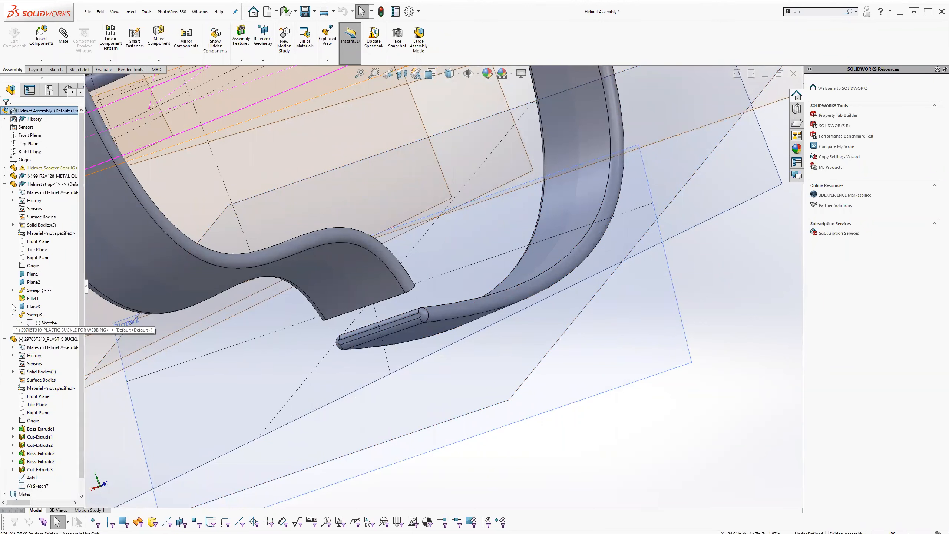
{"action": "left_click", "coordinate": [13, 290]}
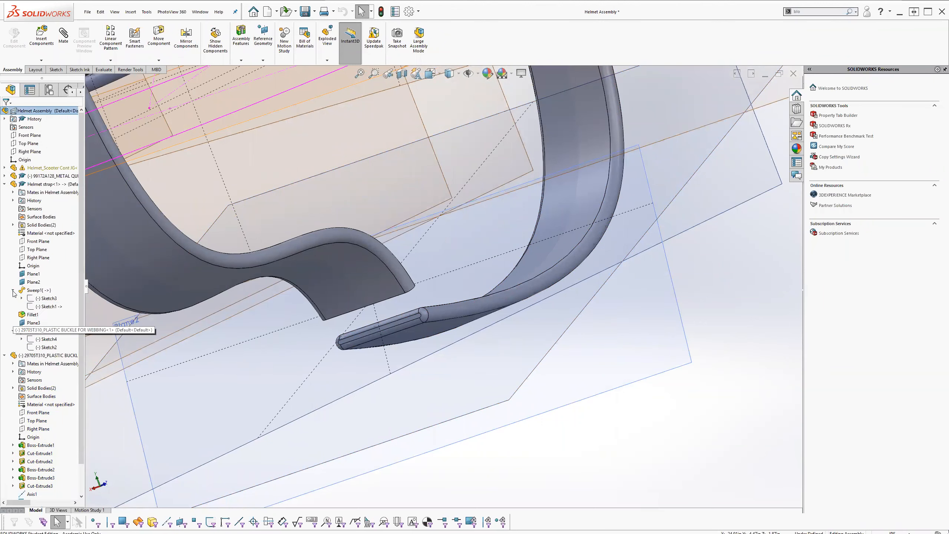
{"action": "left_click", "coordinate": [36, 307]}
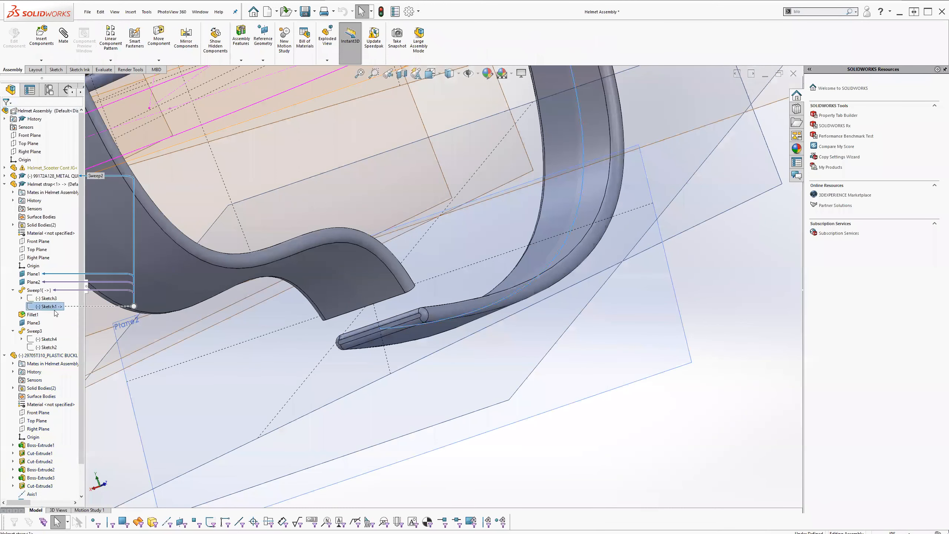
{"action": "left_click", "coordinate": [63, 44]}
{"action": "scroll", "coordinate": [657, 282], "scroll_direction": "up", "scroll_amount": 9}
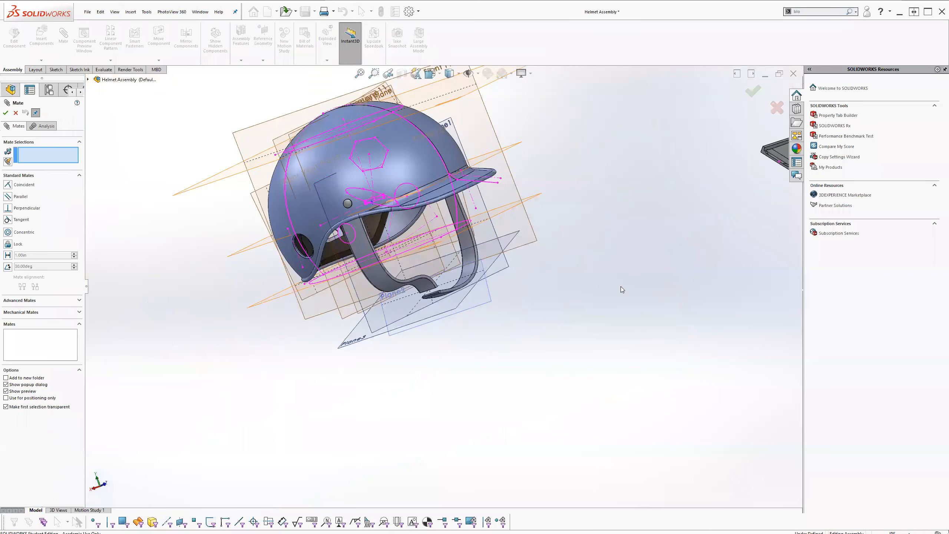
{"action": "scroll", "coordinate": [621, 286], "scroll_direction": "up", "scroll_amount": 2}
{"action": "scroll", "coordinate": [434, 227], "scroll_direction": "down", "scroll_amount": 1}
{"action": "scroll", "coordinate": [247, 279], "scroll_direction": "down", "scroll_amount": 3}
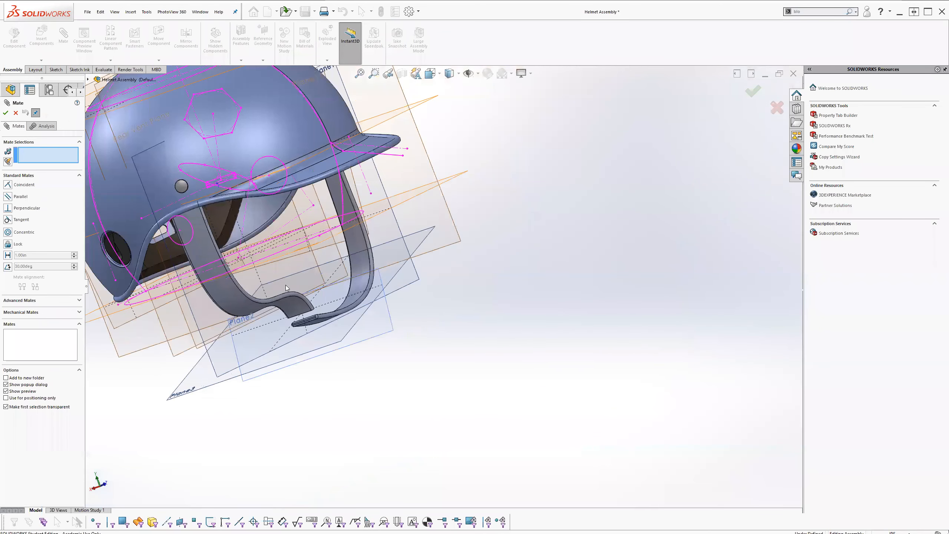
{"action": "scroll", "coordinate": [286, 287], "scroll_direction": "down", "scroll_amount": 4}
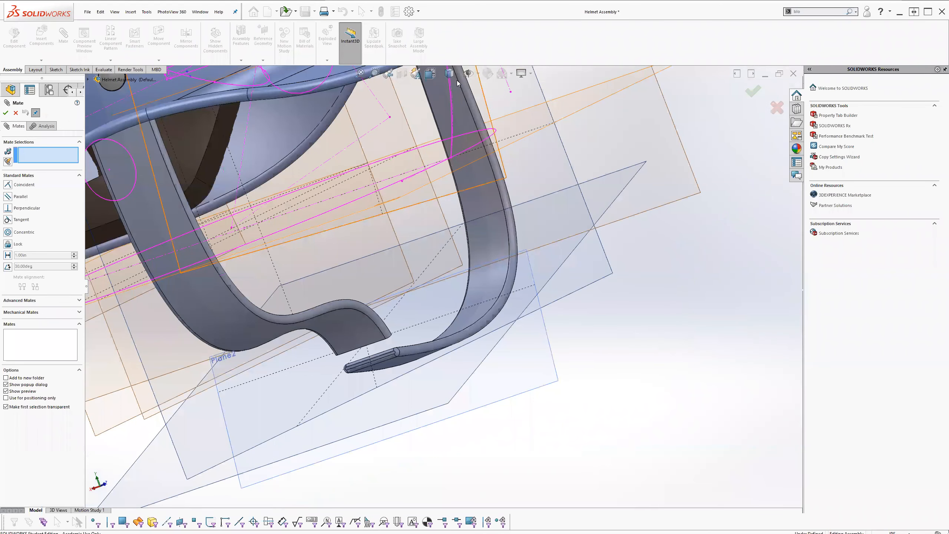
Show Sketch1, the path sketch of the helmet strap's Sweep1, in the assembly view
{"action": "left_click", "coordinate": [469, 74]}
{"action": "left_click", "coordinate": [468, 73]}
{"action": "left_click", "coordinate": [89, 80]}
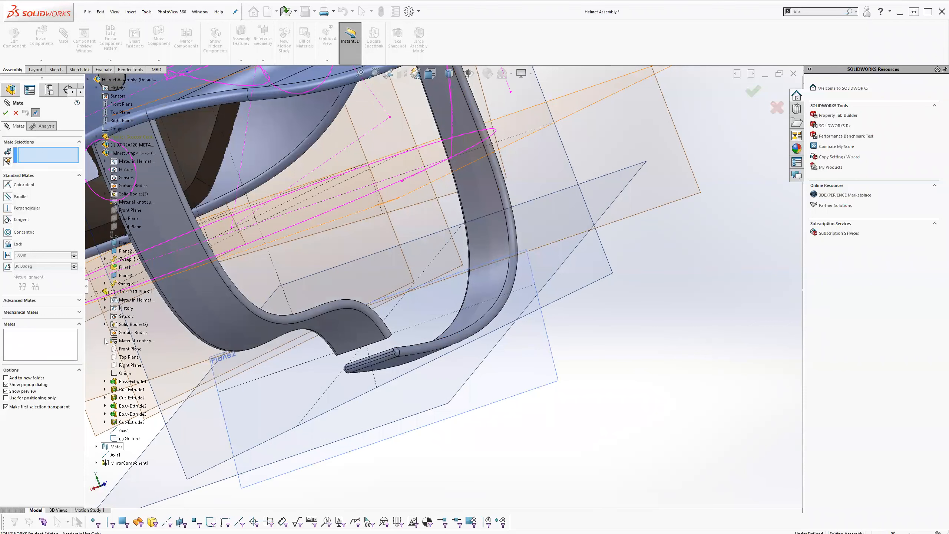
{"action": "left_click", "coordinate": [105, 259]}
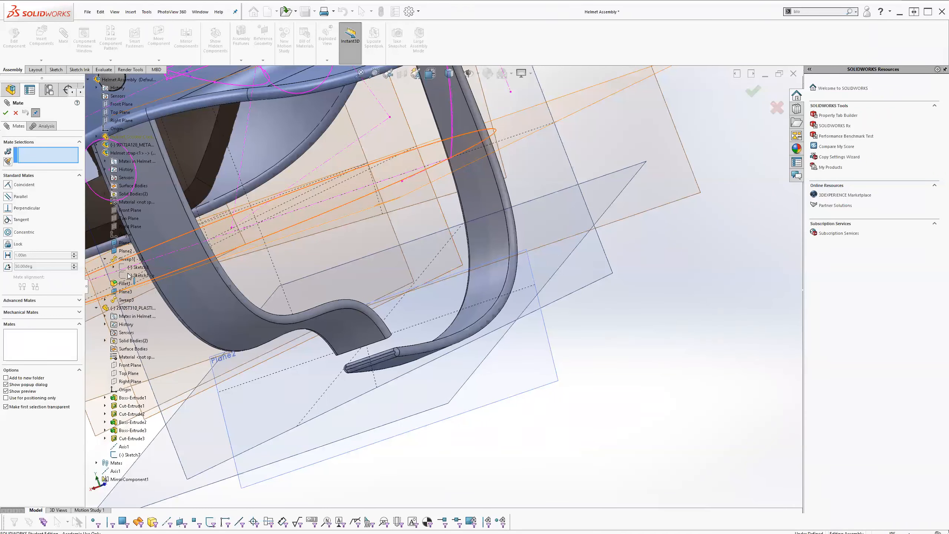
{"action": "right_click", "coordinate": [128, 274]}
{"action": "left_click", "coordinate": [141, 288]}
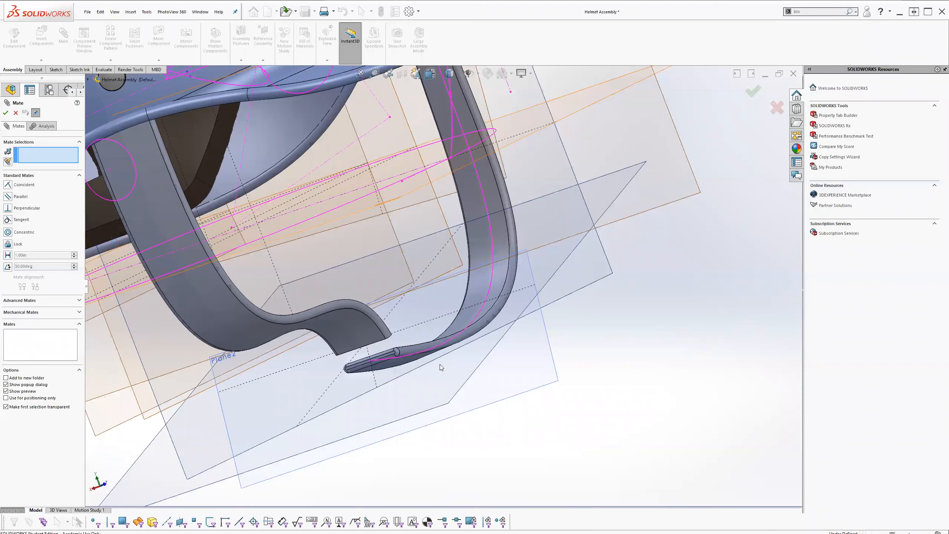
Set up a coincident mate between the Sketch1 spline on the helmet strap and the sketch point on the buckle
{"action": "left_click", "coordinate": [445, 351]}
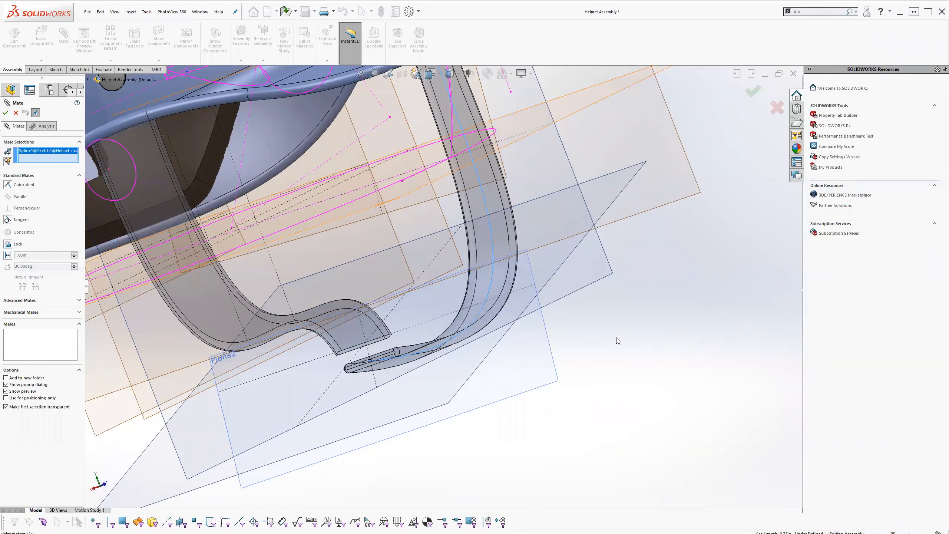
{"action": "scroll", "coordinate": [445, 350], "scroll_direction": "up", "scroll_amount": 4}
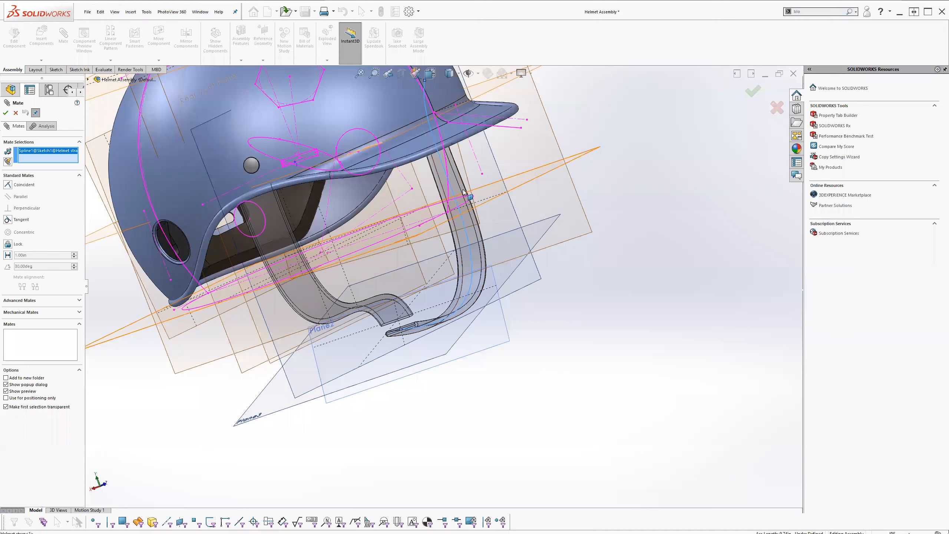
{"action": "key", "text": "f"}
{"action": "left_click", "coordinate": [726, 192]}
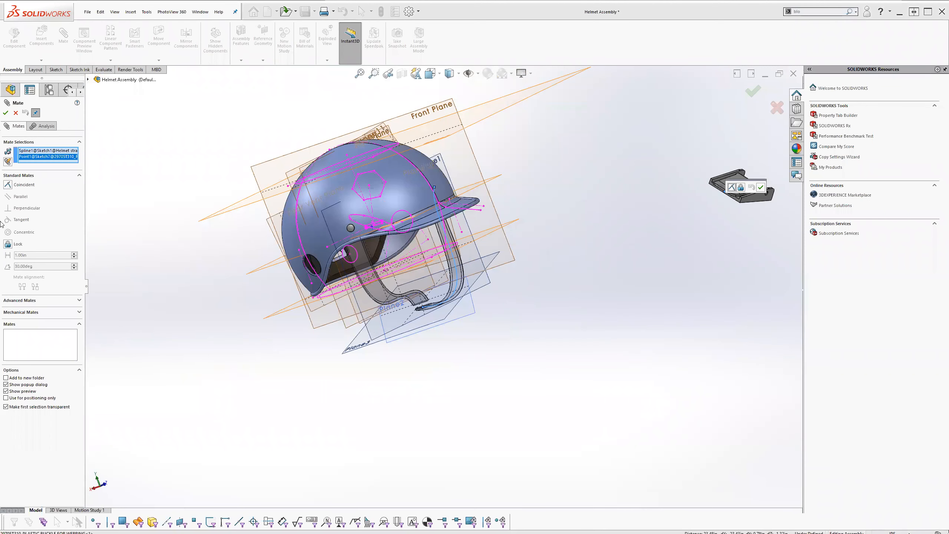
{"action": "left_click", "coordinate": [10, 186]}
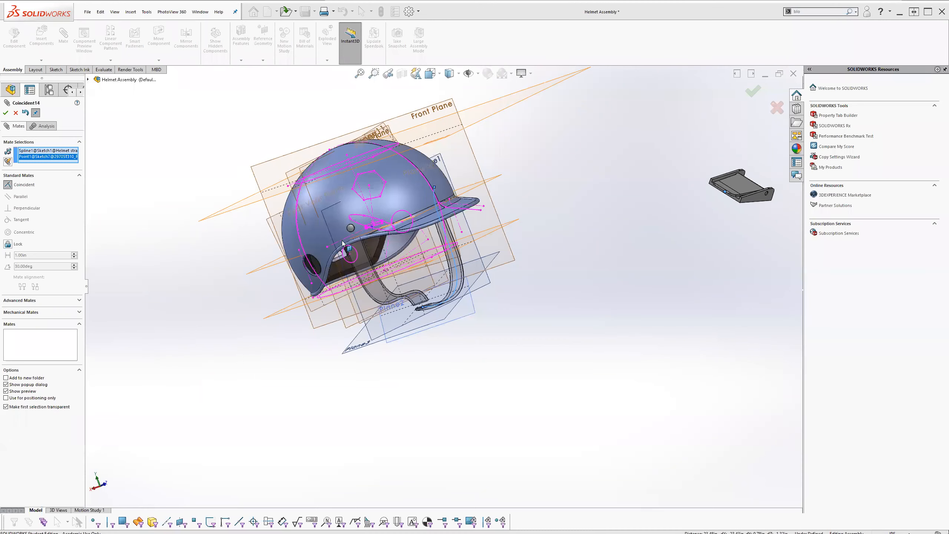
Add the coincident mate by breaking the other mates to satisfy it, dismiss the error report and finish mating
{"action": "middle_click_drag", "start_coordinate": [537, 343], "coordinate": [500, 369]}
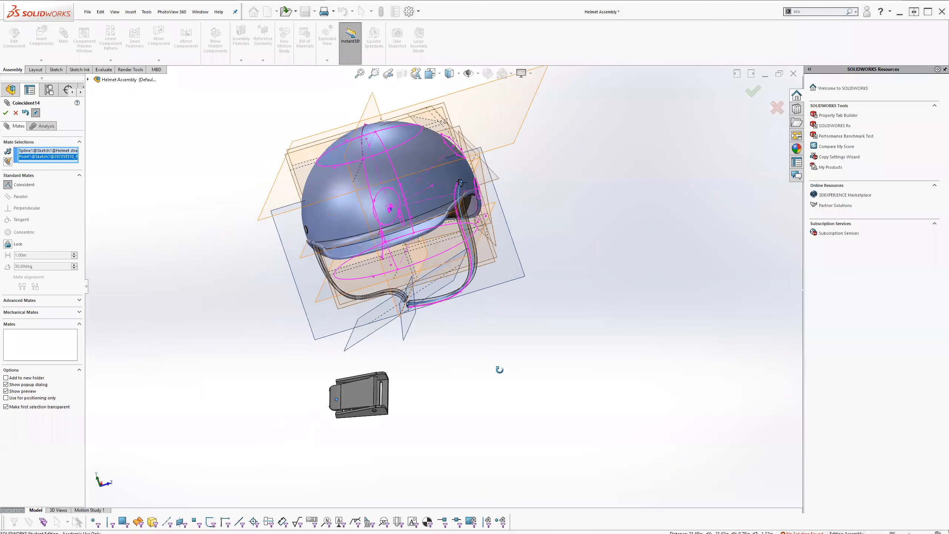
{"action": "left_click", "coordinate": [7, 113]}
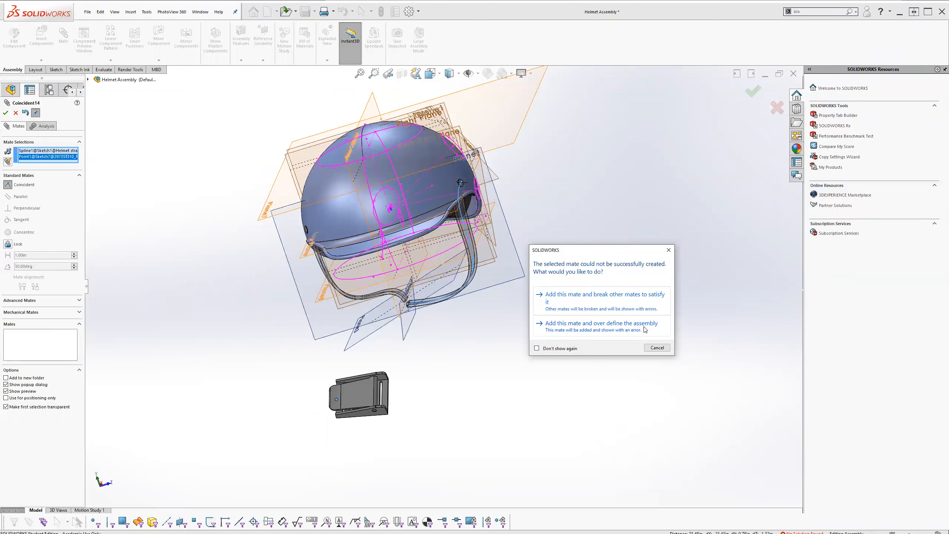
{"action": "left_click", "coordinate": [596, 303]}
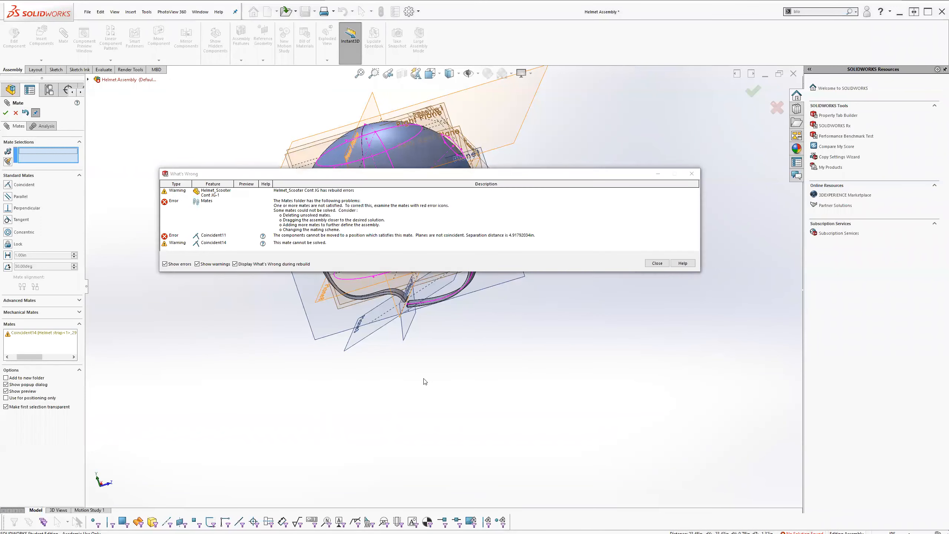
{"action": "left_click", "coordinate": [657, 263]}
{"action": "middle_click_drag", "start_coordinate": [522, 299], "coordinate": [542, 210]}
{"action": "scroll", "coordinate": [542, 211], "scroll_direction": "down", "scroll_amount": 2}
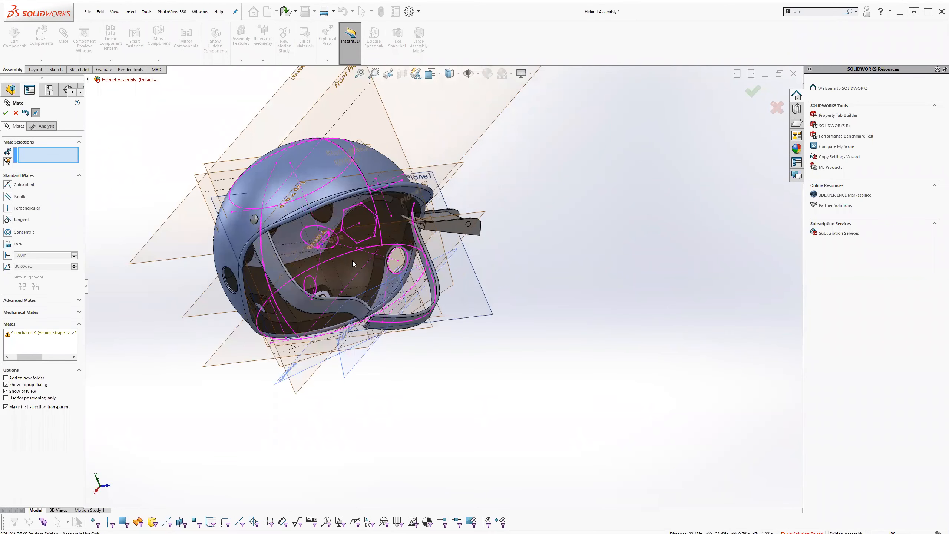
{"action": "left_click", "coordinate": [6, 113]}
Delete the conflicting Coincident11 mate between the strap's Plane2 and the buckle's Right Plane
{"action": "mouse_move", "coordinate": [435, 236]}
{"action": "left_mouse_down"}
{"action": "mouse_move", "coordinate": [440, 291]}
{"action": "mouse_move", "coordinate": [448, 234]}
{"action": "left_mouse_up"}
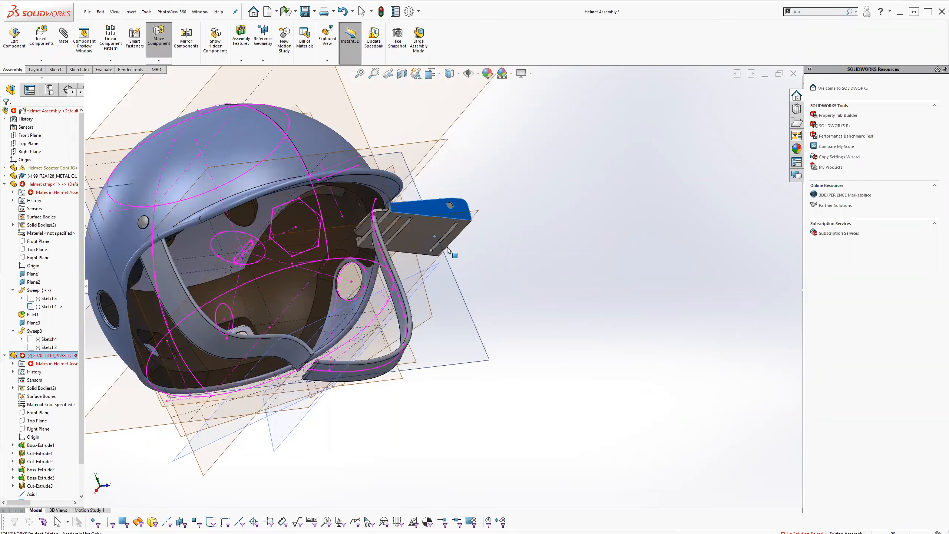
{"action": "key", "text": "Escape"}
{"action": "scroll", "coordinate": [445, 247], "scroll_direction": "down", "scroll_amount": 5}
{"action": "middle_click_drag", "start_coordinate": [443, 249], "coordinate": [410, 247]}
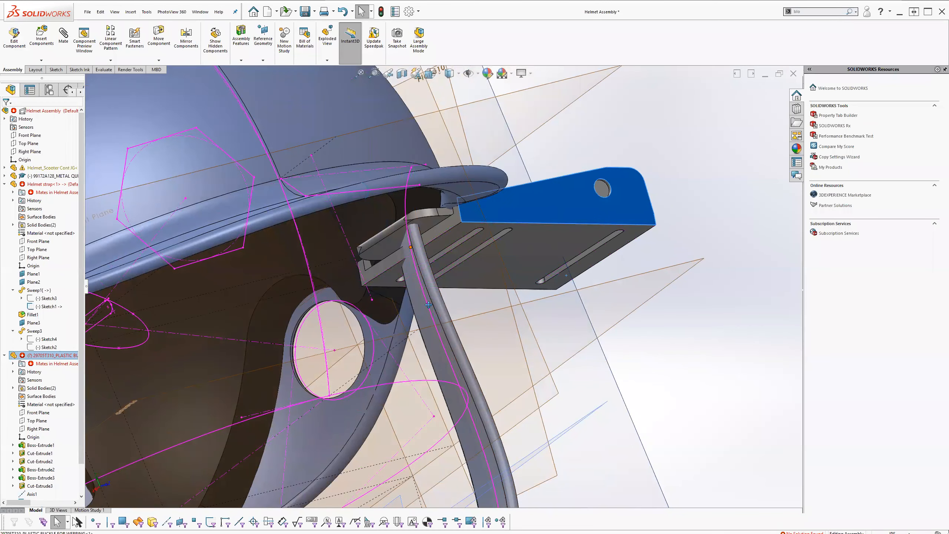
{"action": "key", "text": "Escape"}
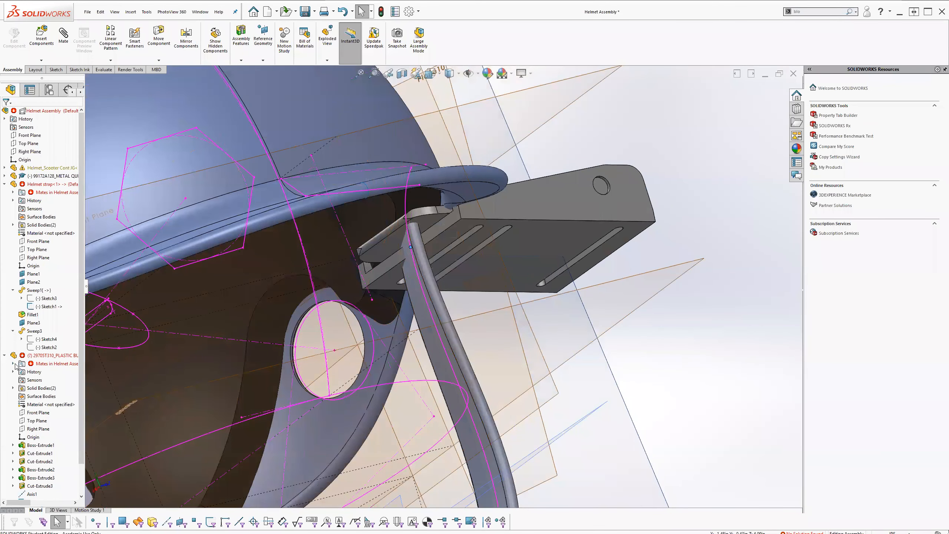
{"action": "left_click", "coordinate": [12, 363]}
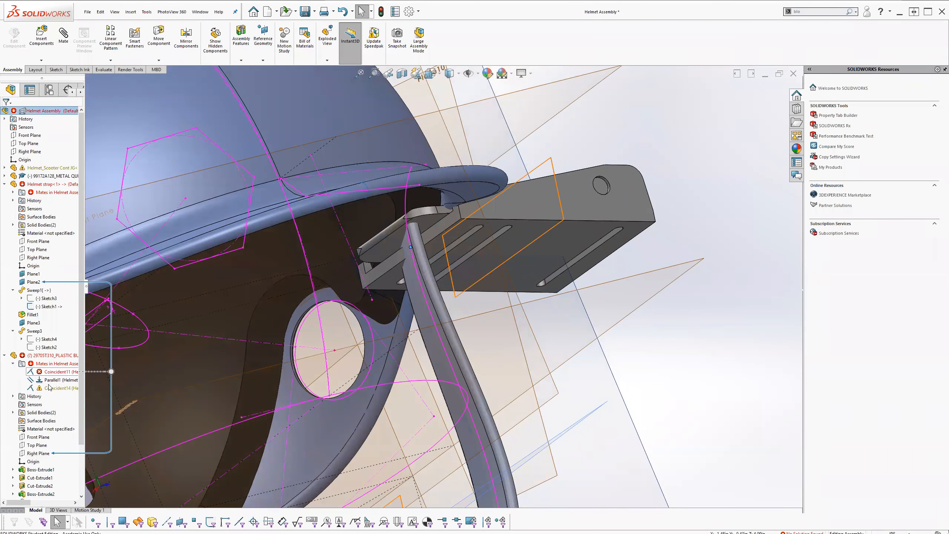
{"action": "right_click", "coordinate": [49, 388]}
{"action": "left_click", "coordinate": [40, 371]}
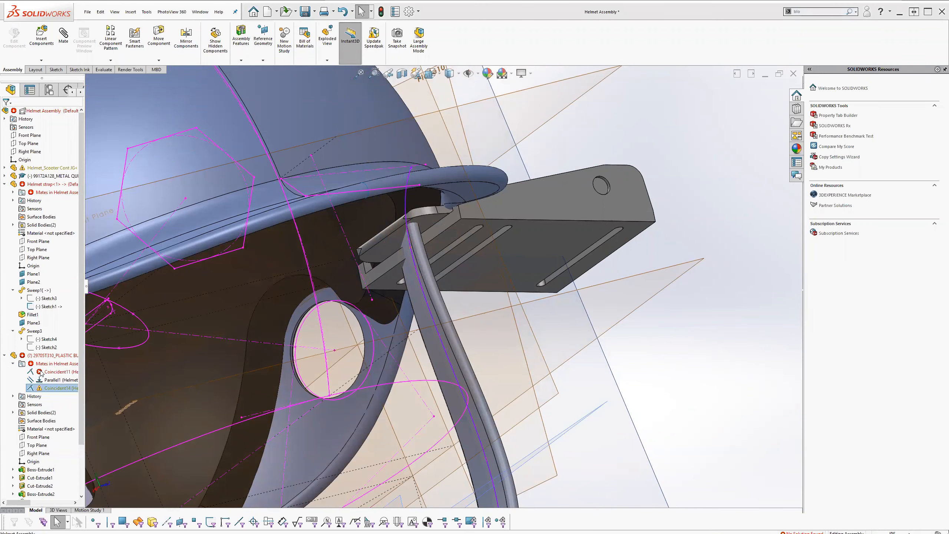
{"action": "right_click", "coordinate": [40, 371]}
{"action": "left_click", "coordinate": [56, 394]}
Slide the buckle down along the strap's path curve to the strap's free end below the helmet
{"action": "left_click", "coordinate": [524, 229]}
{"action": "left_click_drag", "start_coordinate": [547, 270], "coordinate": [501, 426]}
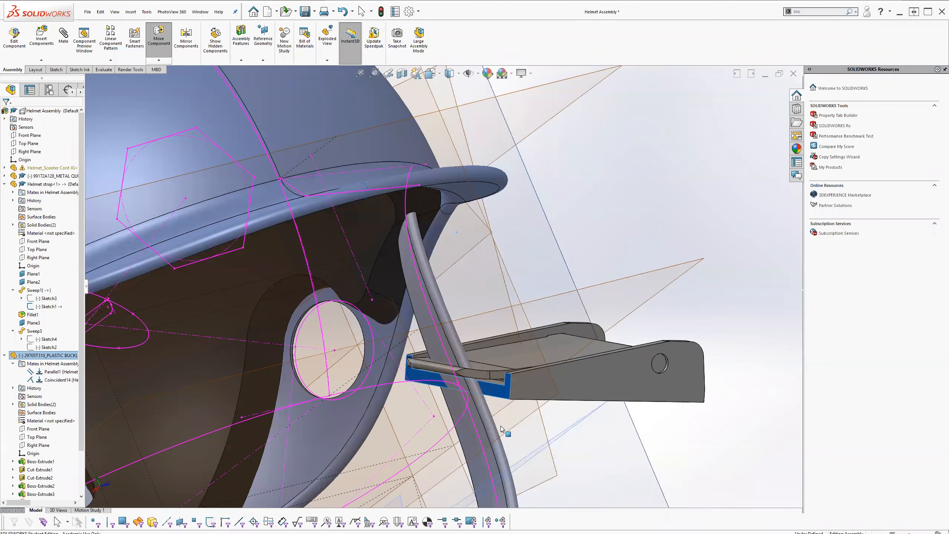
{"action": "scroll", "coordinate": [502, 422], "scroll_direction": "up", "scroll_amount": 5}
{"action": "left_click_drag", "start_coordinate": [464, 330], "coordinate": [379, 471]}
{"action": "key", "text": "Escape"}
{"action": "right_click_drag", "start_coordinate": [454, 433], "coordinate": [439, 408]}
{"action": "key", "text": "Escape"}
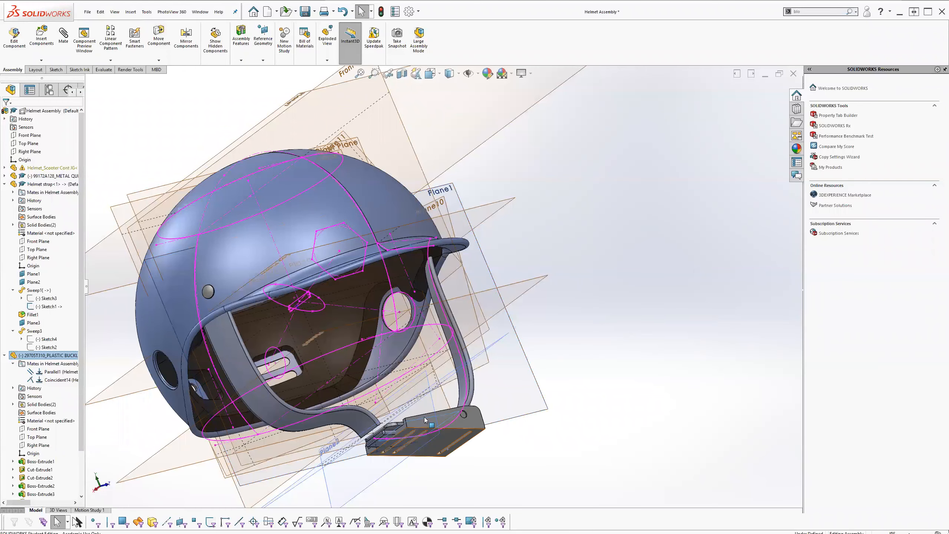
{"action": "scroll", "coordinate": [407, 442], "scroll_direction": "down", "scroll_amount": 3}
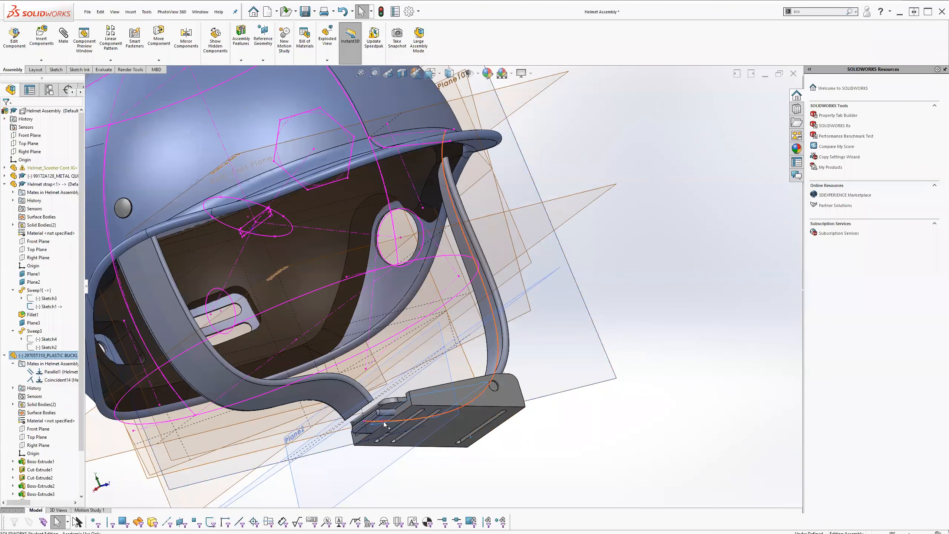
{"action": "scroll", "coordinate": [410, 415], "scroll_direction": "down", "scroll_amount": 3}
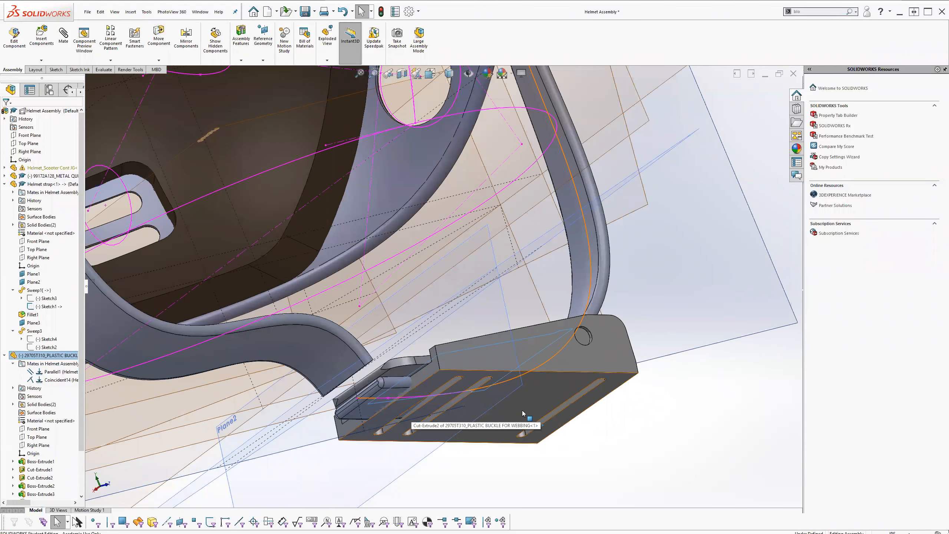
{"action": "left_click_drag", "start_coordinate": [520, 407], "coordinate": [537, 322]}
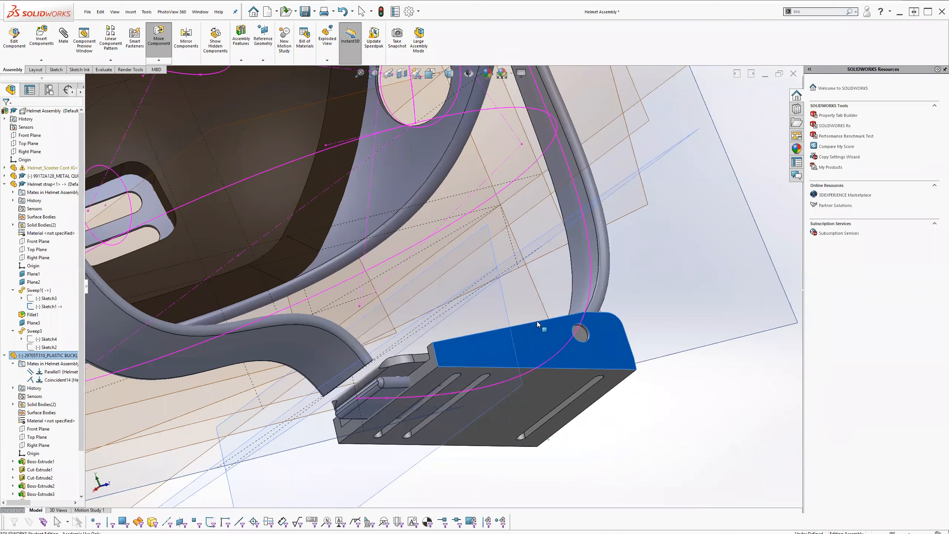
{"action": "key", "text": "Escape"}
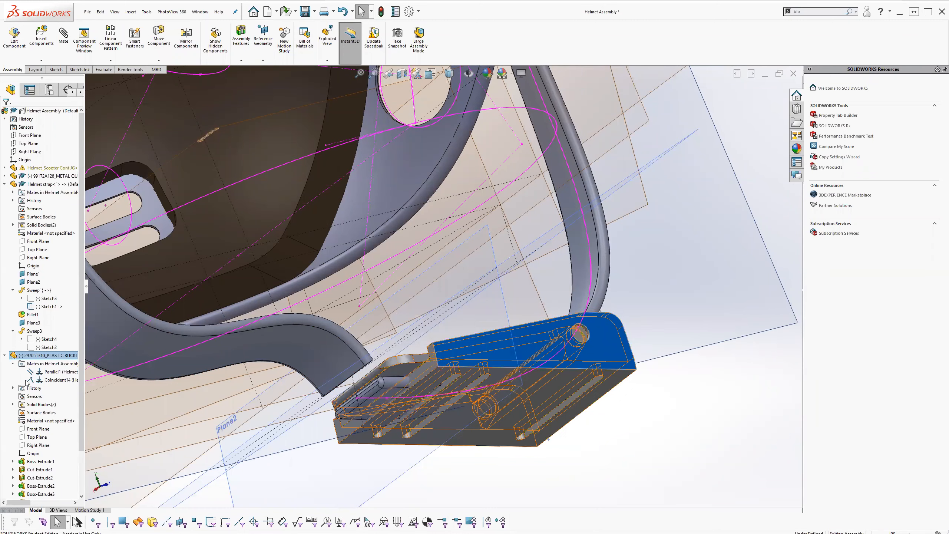
Expand the buckle's solid bodies and start editing the buckle part within the assembly
{"action": "left_click", "coordinate": [13, 404]}
{"action": "left_click", "coordinate": [31, 356]}
{"action": "right_click", "coordinate": [26, 357]}
{"action": "right_click", "coordinate": [15, 356]}
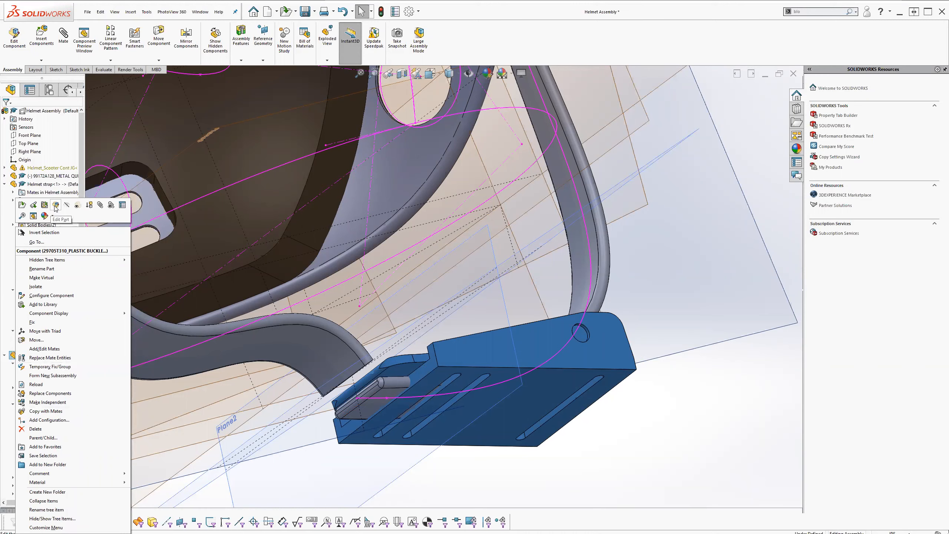
{"action": "left_click", "coordinate": [56, 205]}
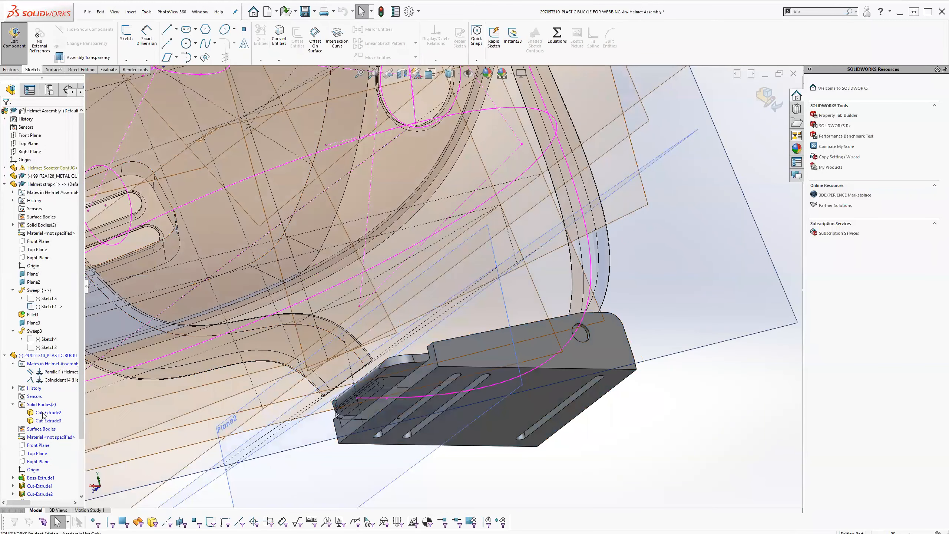
Apply a uniform Scale feature to the buckle's Cut-Extrude2 and Cut-Extrude3 bodies and return to the assembly
{"action": "left_click", "coordinate": [41, 413]}
{"action": "left_click", "coordinate": [41, 421], "text": "ctrl"}
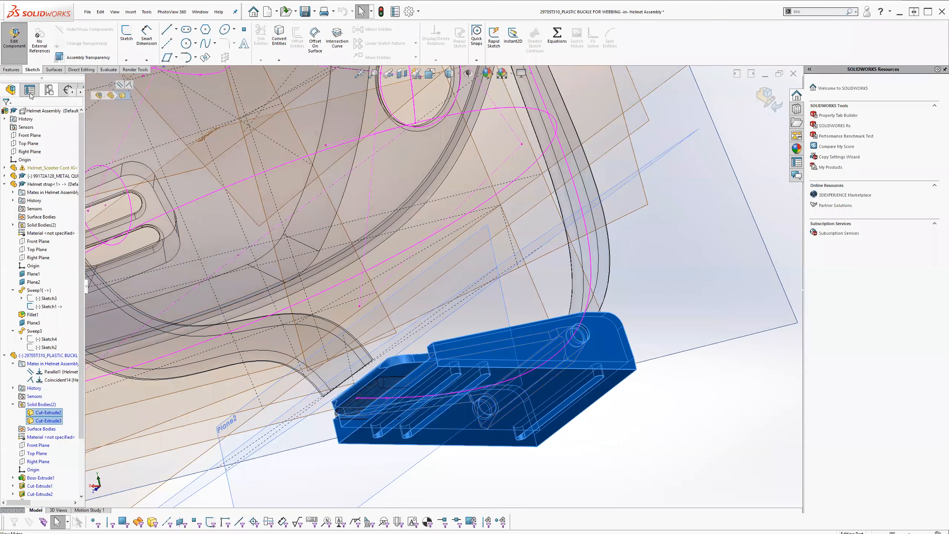
{"action": "left_click", "coordinate": [11, 70]}
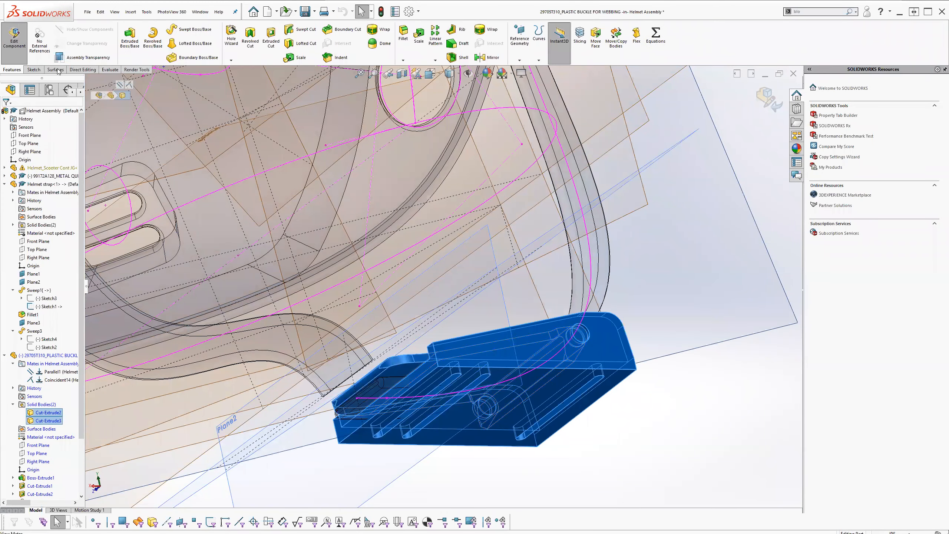
{"action": "left_click", "coordinate": [298, 60]}
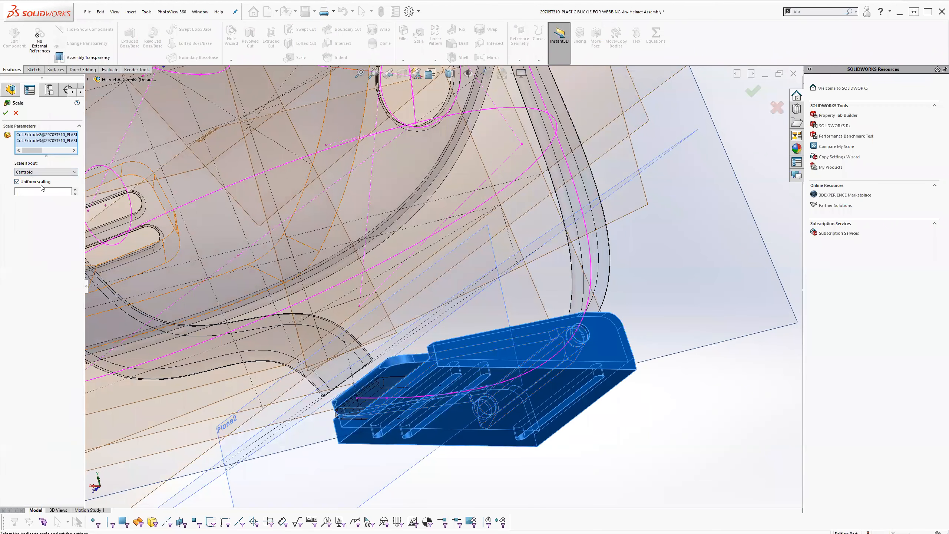
{"action": "left_click", "coordinate": [34, 173]}
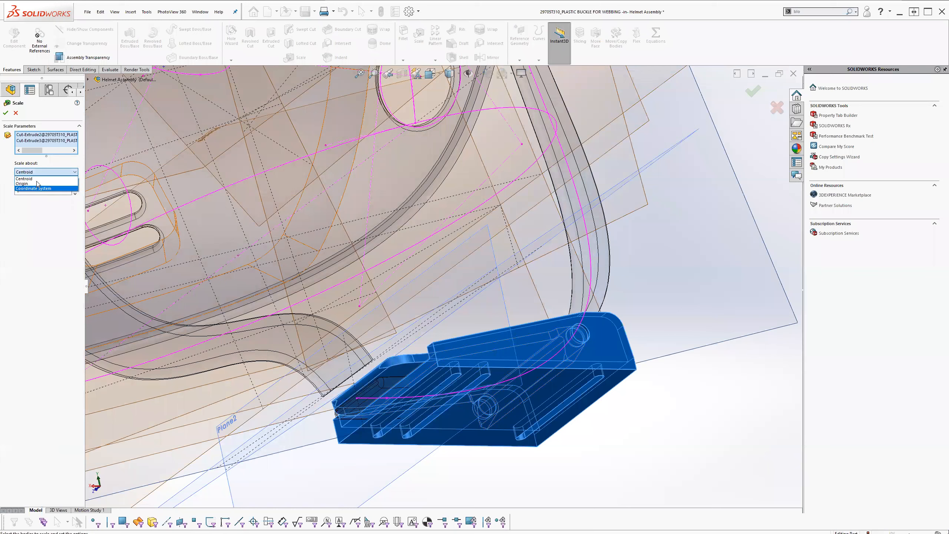
{"action": "left_click", "coordinate": [40, 179]}
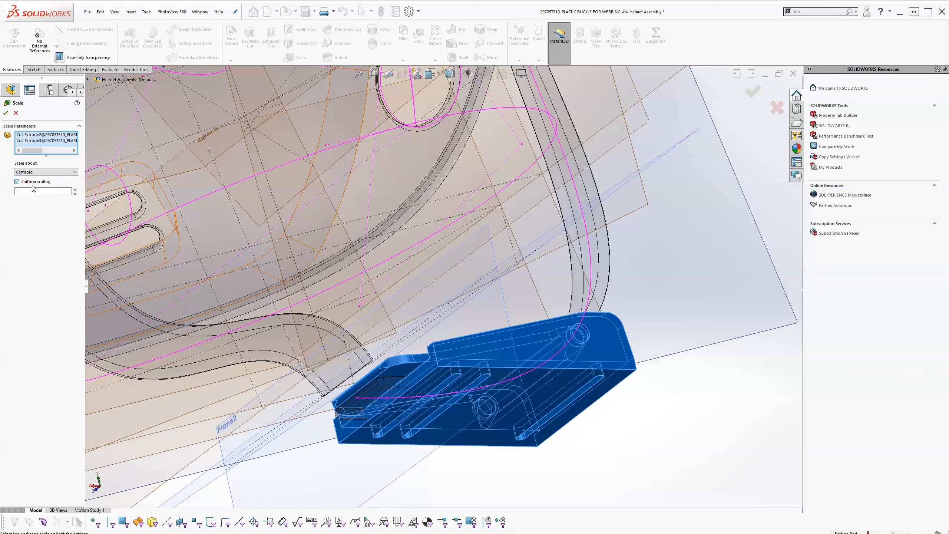
{"action": "left_click", "coordinate": [28, 173]}
{"action": "left_click", "coordinate": [33, 186]}
{"action": "left_click", "coordinate": [6, 112]}
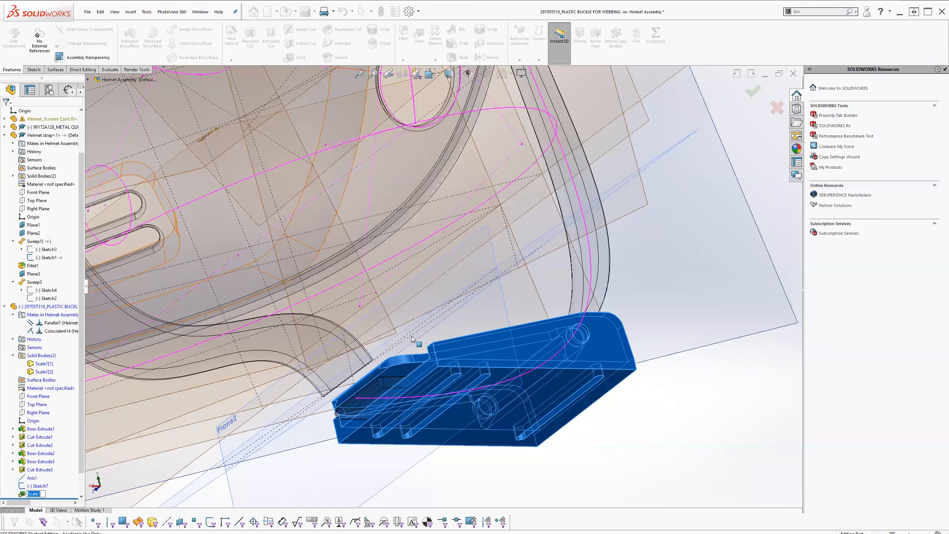
{"action": "middle_click_drag", "start_coordinate": [599, 477], "coordinate": [490, 409]}
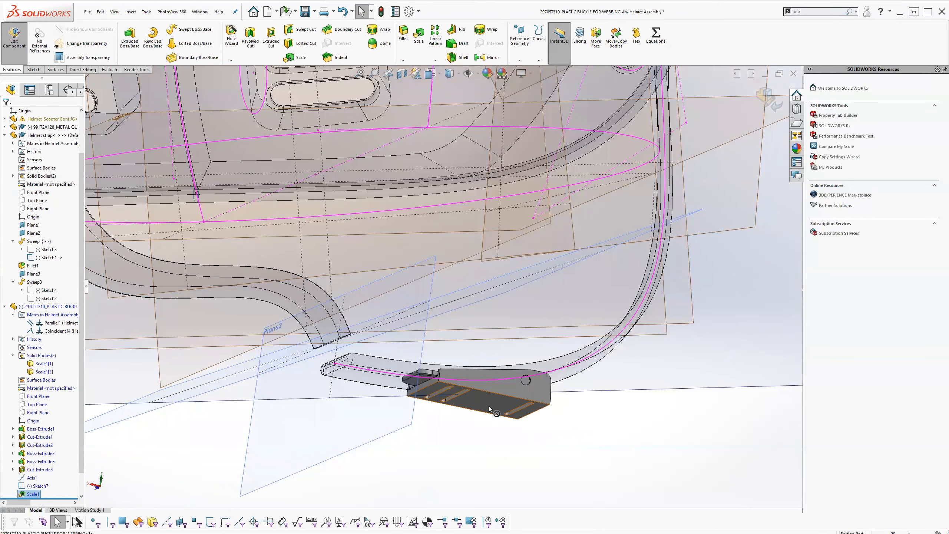
{"action": "left_click", "coordinate": [489, 405]}
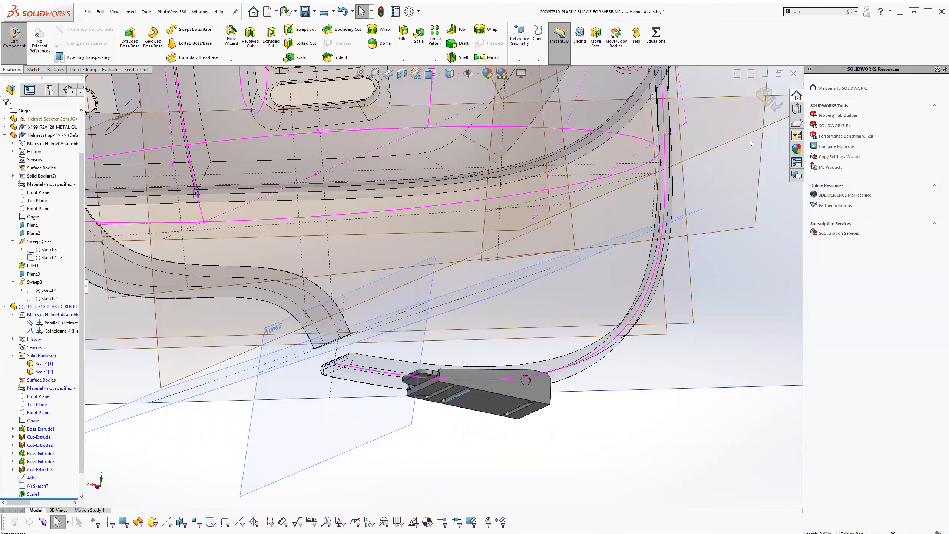
{"action": "left_click", "coordinate": [770, 105]}
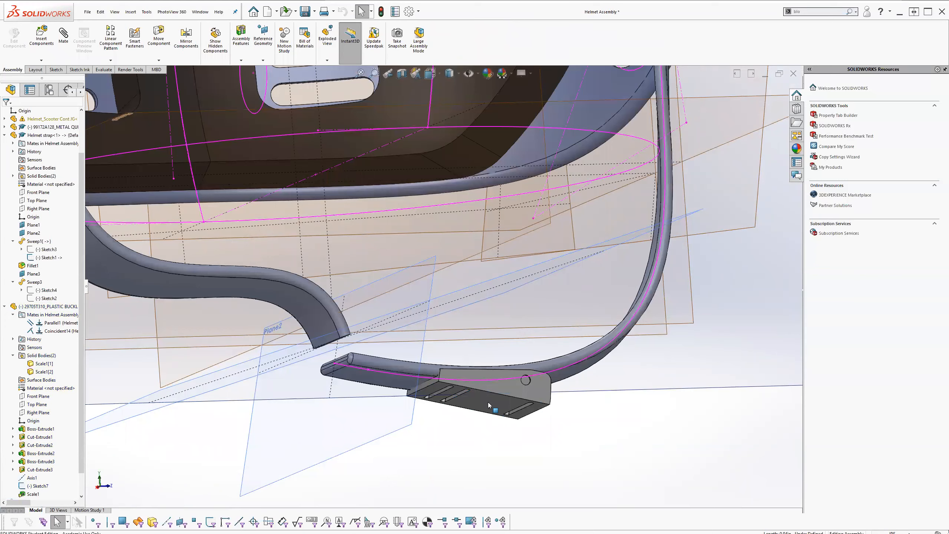
Turn and reposition the buckle on the strap's free end, checking its fit around the strap from several sides
{"action": "left_click", "coordinate": [428, 389]}
{"action": "left_click_drag", "start_coordinate": [428, 389], "coordinate": [413, 396]}
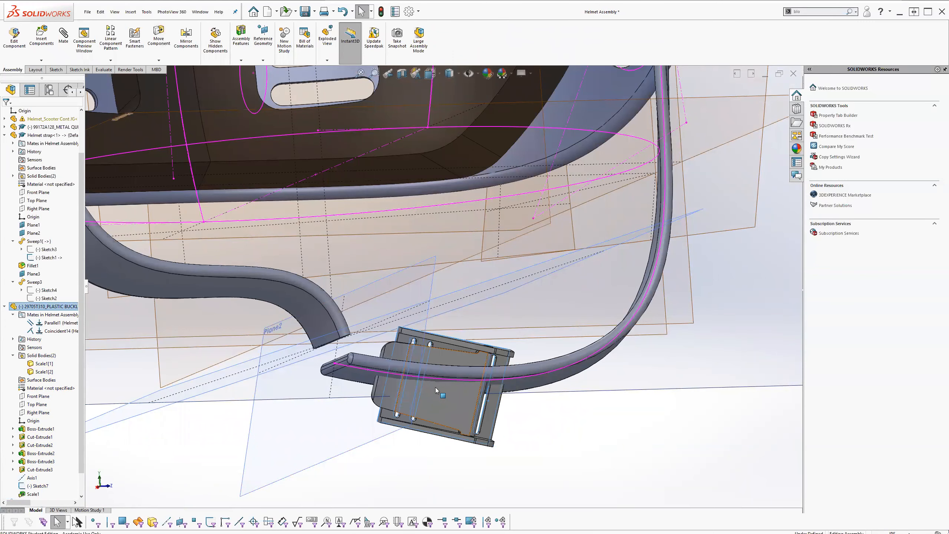
{"action": "scroll", "coordinate": [435, 388], "scroll_direction": "down", "scroll_amount": 4}
{"action": "middle_click_drag", "start_coordinate": [435, 387], "coordinate": [465, 363]}
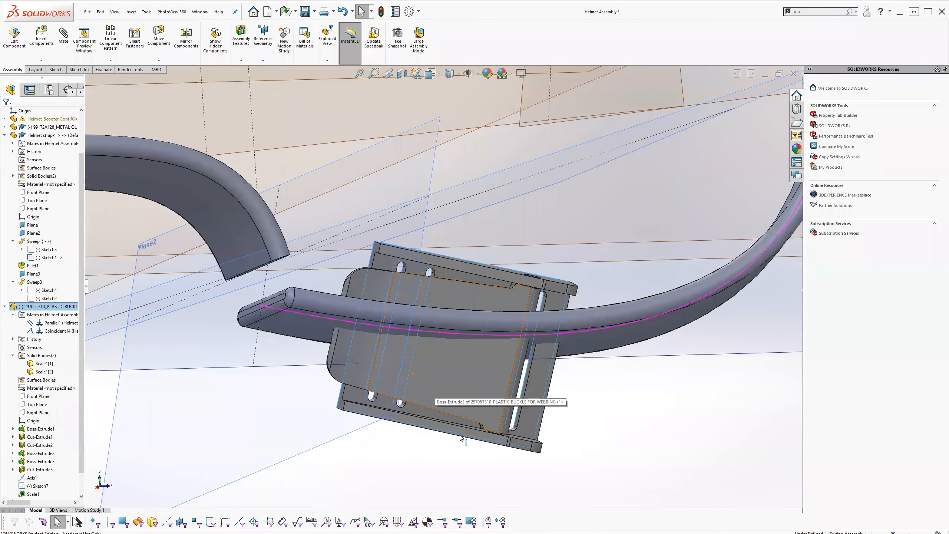
{"action": "middle_click_drag", "start_coordinate": [461, 436], "coordinate": [476, 382]}
{"action": "left_click_drag", "start_coordinate": [463, 429], "coordinate": [486, 393]}
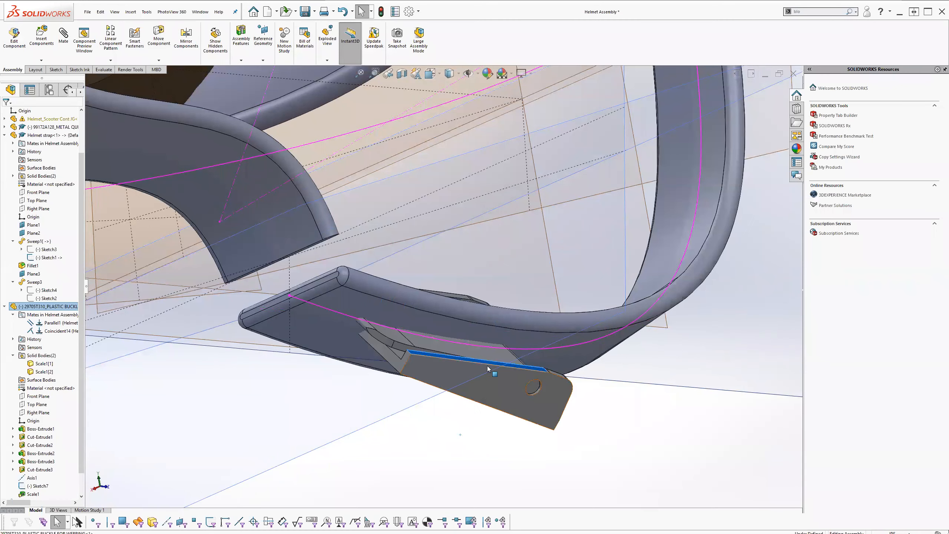
{"action": "left_click", "coordinate": [488, 369]}
{"action": "middle_click_drag", "start_coordinate": [503, 409], "coordinate": [508, 343]}
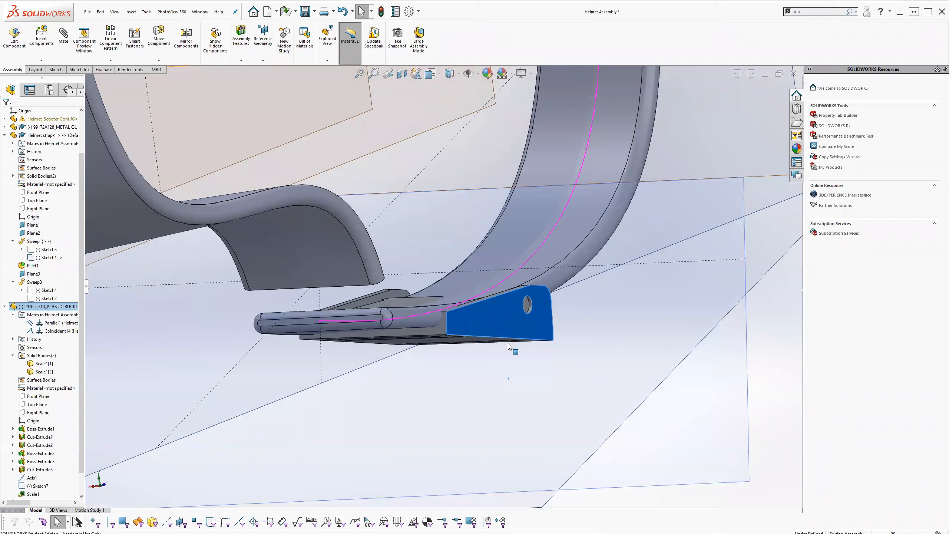
{"action": "middle_click_drag", "start_coordinate": [448, 369], "coordinate": [518, 329]}
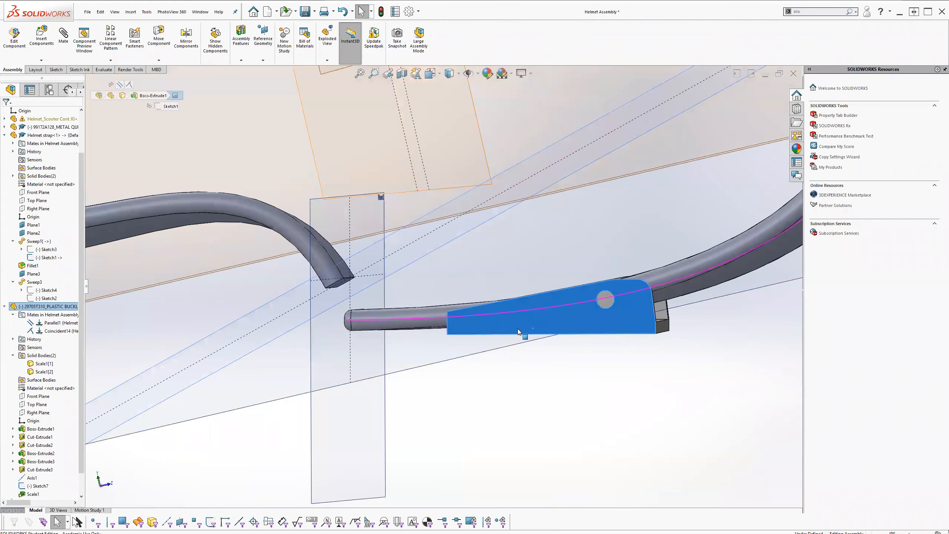
Examine the buckle's fit around the strap's free end from the side, from below and along the strap
{"action": "middle_click_drag", "start_coordinate": [450, 331], "coordinate": [433, 333]}
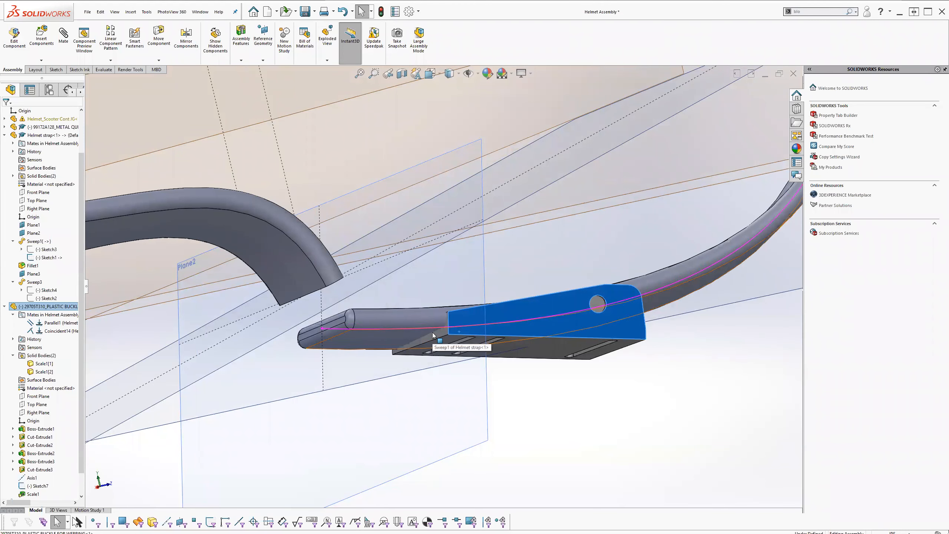
{"action": "middle_click_drag", "start_coordinate": [432, 332], "coordinate": [501, 373]}
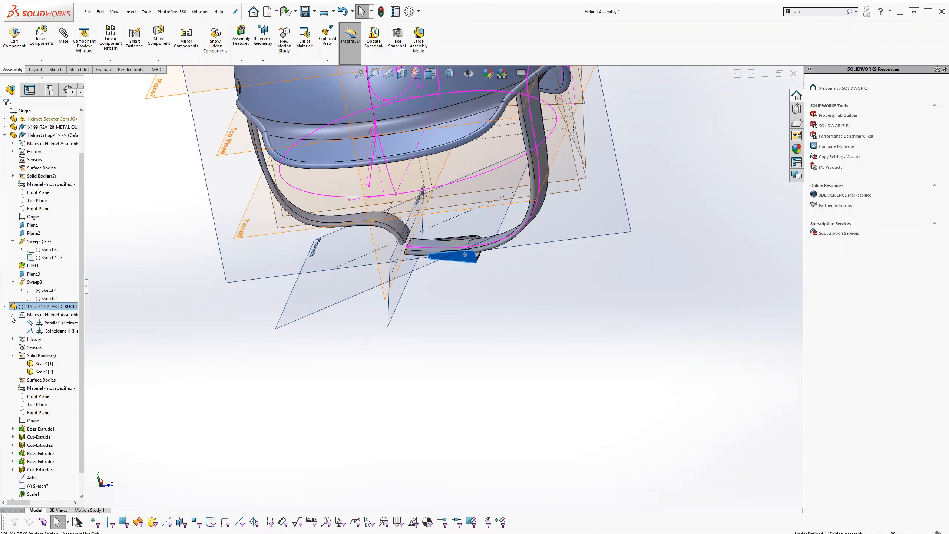
{"action": "left_click", "coordinate": [5, 306]}
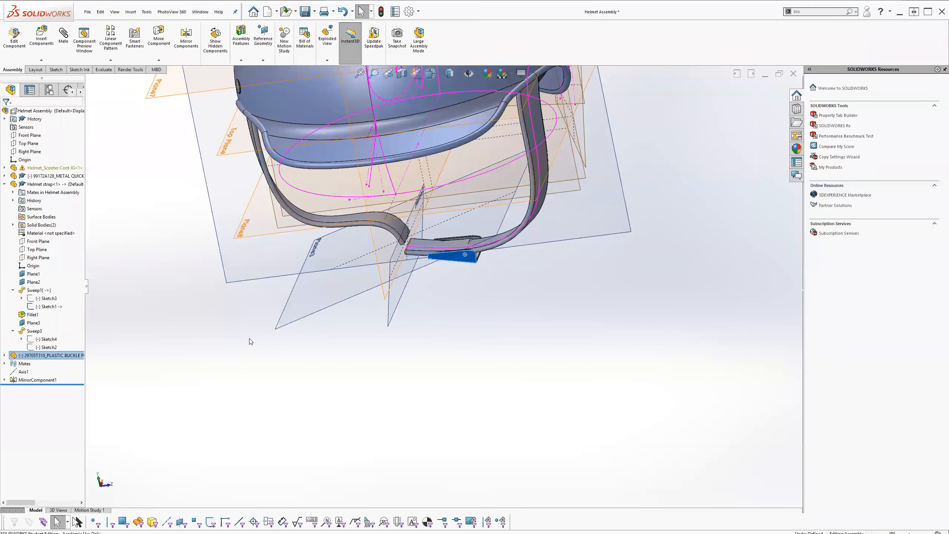
{"action": "scroll", "coordinate": [445, 255], "scroll_direction": "down", "scroll_amount": 6}
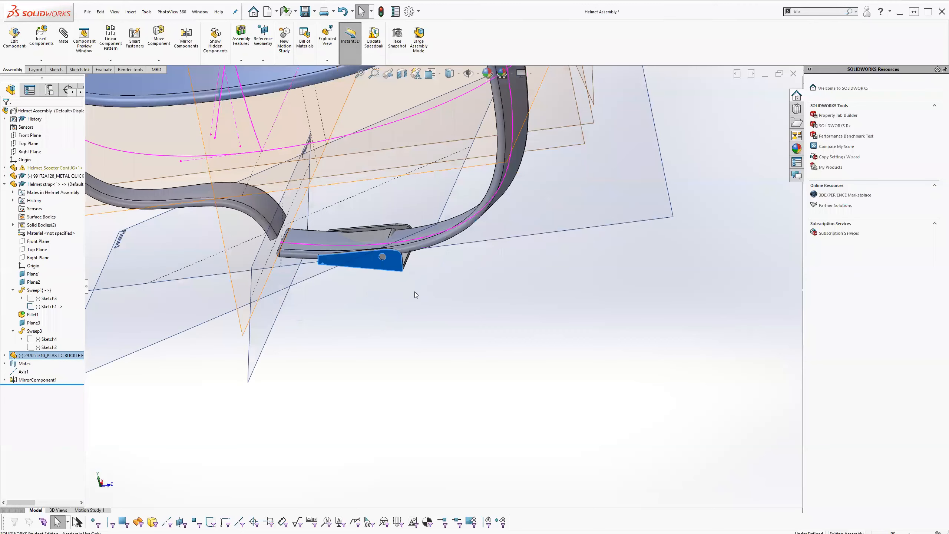
{"action": "middle_click_drag", "start_coordinate": [336, 253], "coordinate": [400, 296]}
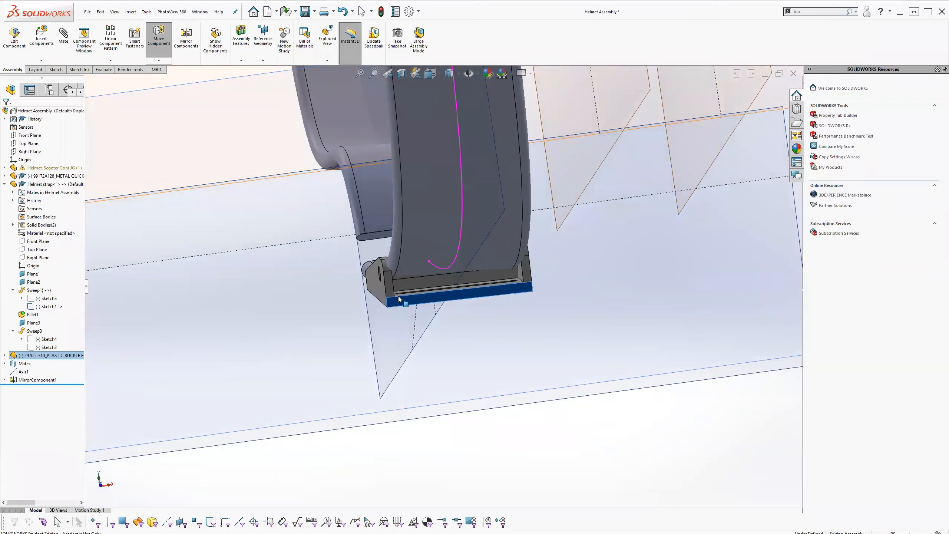
{"action": "key", "text": "Escape"}
{"action": "middle_click_drag", "start_coordinate": [471, 280], "coordinate": [439, 219]}
{"action": "scroll", "coordinate": [454, 296], "scroll_direction": "up", "scroll_amount": 4}
{"action": "scroll", "coordinate": [453, 297], "scroll_direction": "up", "scroll_amount": 5}
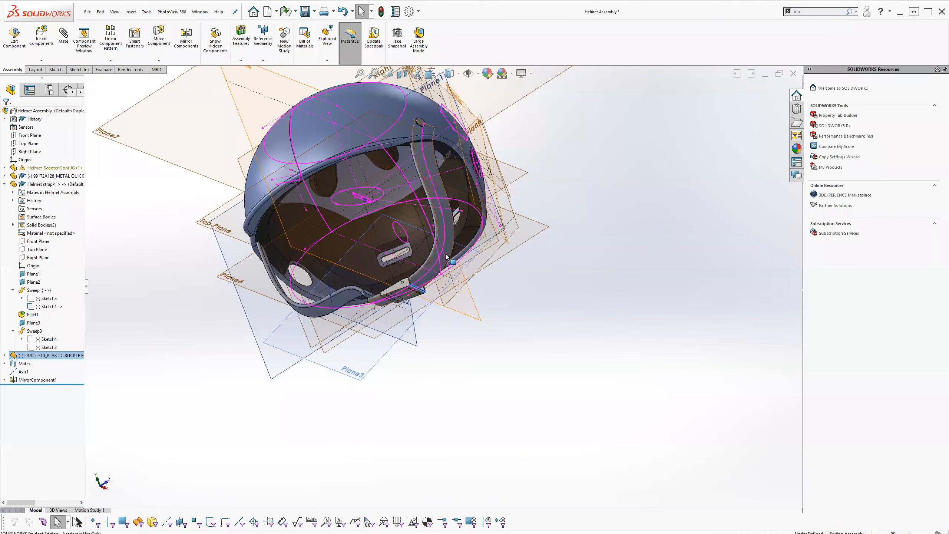
Check how the buckle's underside follows the strap's curve, close up from inside the helmet and with the whole helmet in view
{"action": "scroll", "coordinate": [446, 254], "scroll_direction": "down", "scroll_amount": 4}
{"action": "mouse_move", "coordinate": [394, 271]}
{"action": "middle_mouse_down"}
{"action": "mouse_move", "coordinate": [375, 240]}
{"action": "mouse_move", "coordinate": [374, 262]}
{"action": "mouse_move", "coordinate": [389, 284]}
{"action": "mouse_move", "coordinate": [409, 266]}
{"action": "middle_mouse_up"}
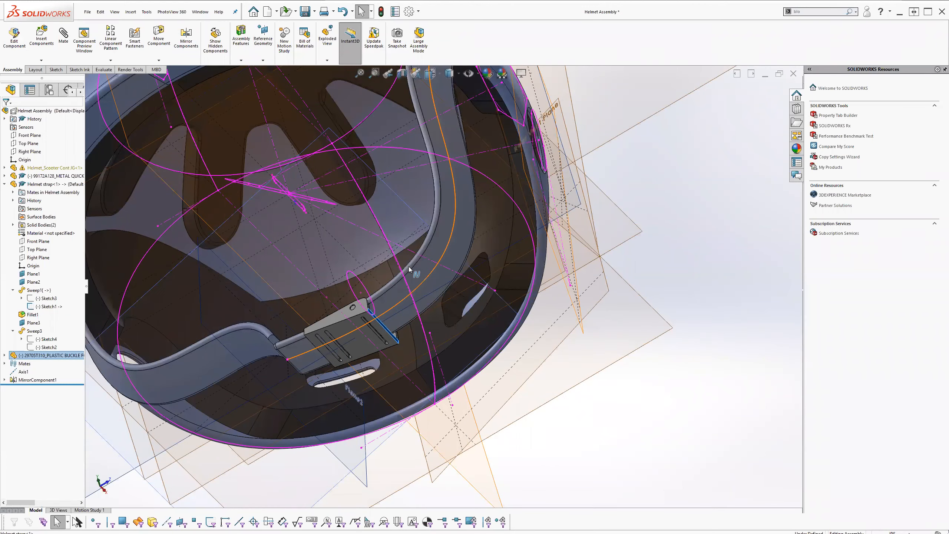
{"action": "middle_click_drag", "start_coordinate": [432, 247], "coordinate": [291, 237]}
{"action": "scroll", "coordinate": [299, 213], "scroll_direction": "down", "scroll_amount": 3}
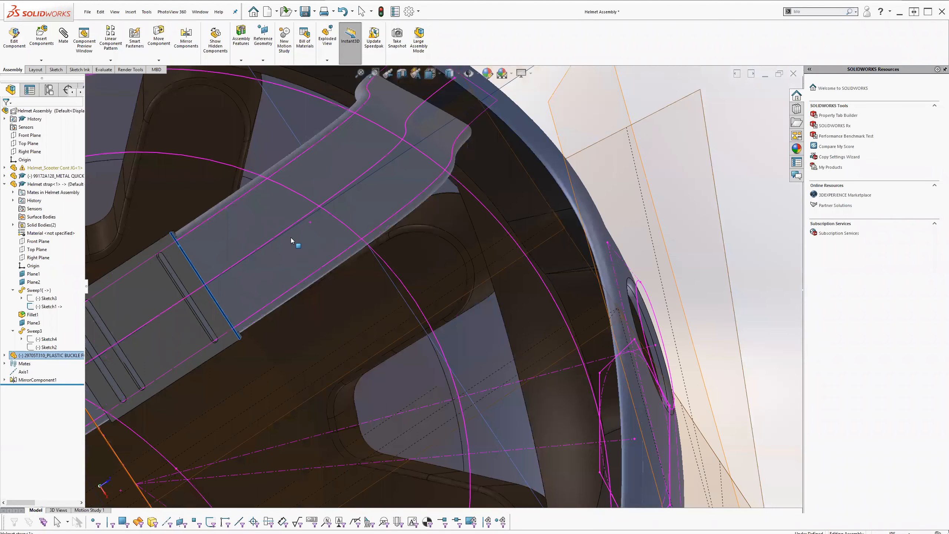
{"action": "scroll", "coordinate": [291, 237], "scroll_direction": "down", "scroll_amount": 5}
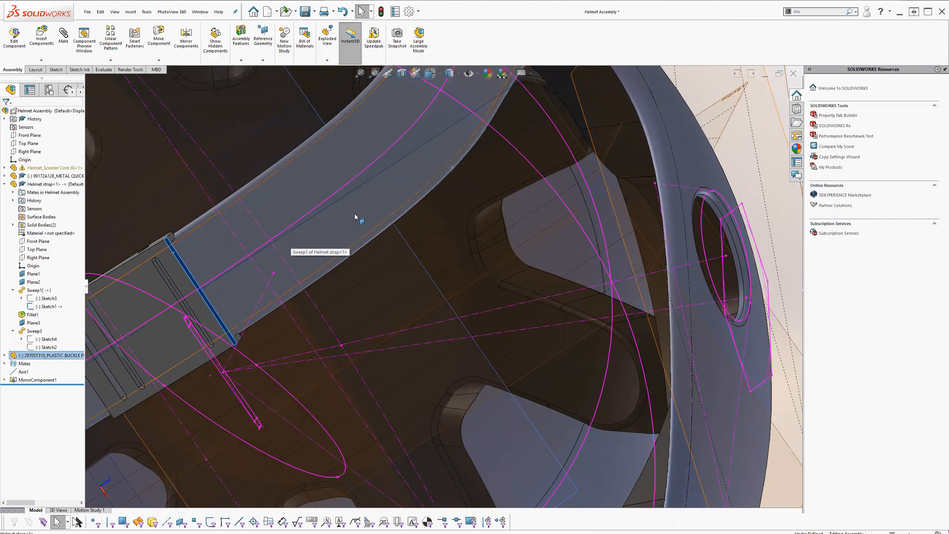
{"action": "scroll", "coordinate": [357, 212], "scroll_direction": "up", "scroll_amount": 3}
{"action": "middle_click_drag", "start_coordinate": [373, 261], "coordinate": [423, 396]}
{"action": "scroll", "coordinate": [458, 389], "scroll_direction": "up", "scroll_amount": 4}
{"action": "scroll", "coordinate": [458, 388], "scroll_direction": "down", "scroll_amount": 3}
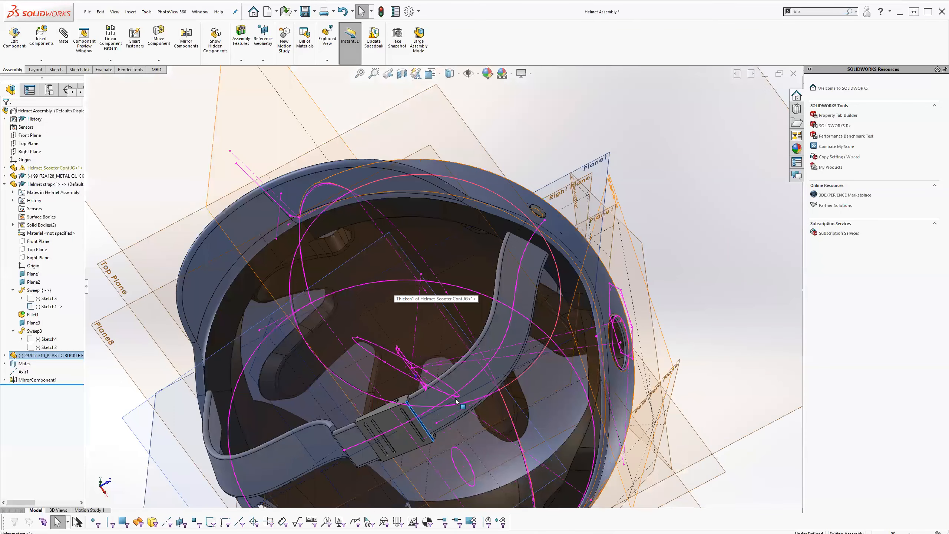
{"action": "scroll", "coordinate": [456, 397], "scroll_direction": "down", "scroll_amount": 8}
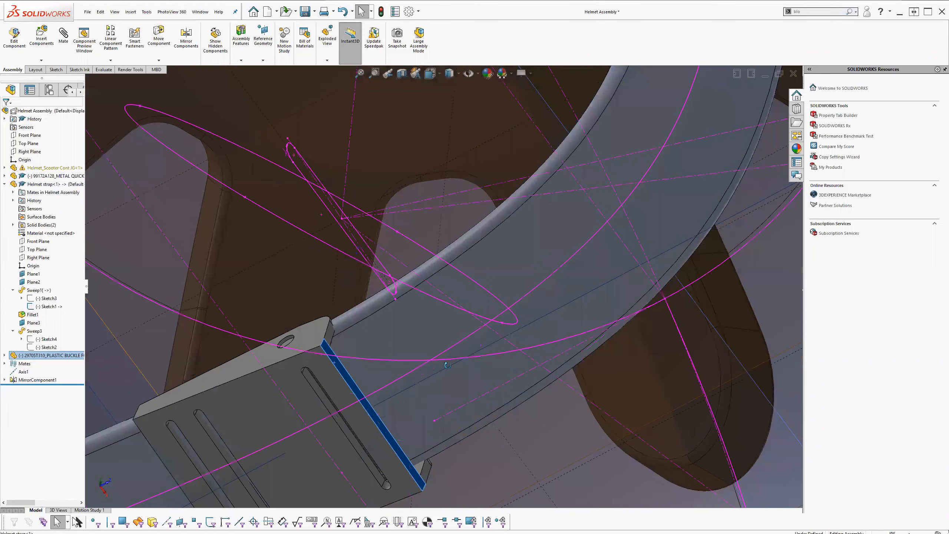
{"action": "scroll", "coordinate": [441, 370], "scroll_direction": "up", "scroll_amount": 4}
{"action": "scroll", "coordinate": [418, 442], "scroll_direction": "up", "scroll_amount": 3}
{"action": "mouse_move", "coordinate": [428, 377]}
{"action": "middle_mouse_down"}
{"action": "mouse_move", "coordinate": [417, 442]}
{"action": "mouse_move", "coordinate": [441, 379]}
{"action": "middle_mouse_up"}
{"action": "scroll", "coordinate": [441, 380], "scroll_direction": "up", "scroll_amount": 2}
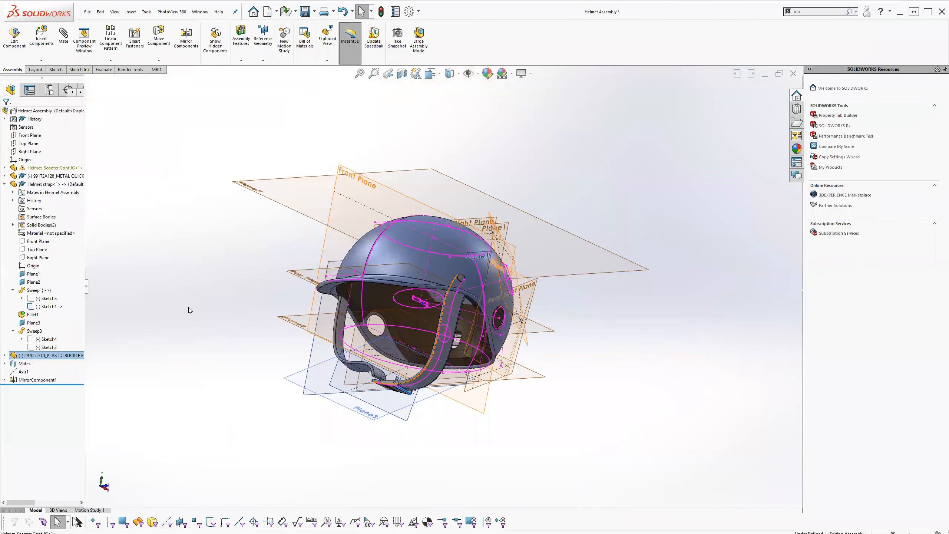
{"action": "scroll", "coordinate": [427, 430], "scroll_direction": "down", "scroll_amount": 4}
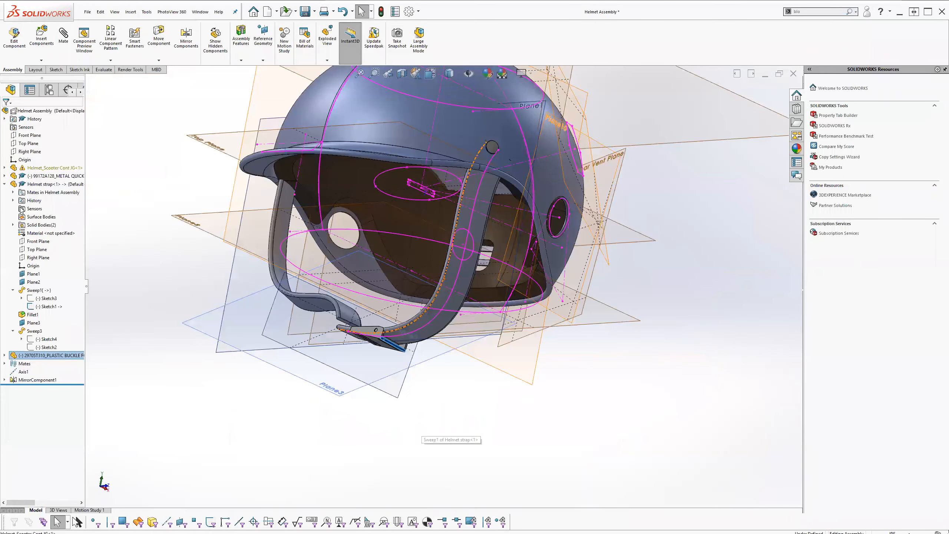
Open the Helmet strap part from the assembly in its own window
{"action": "left_click", "coordinate": [35, 188]}
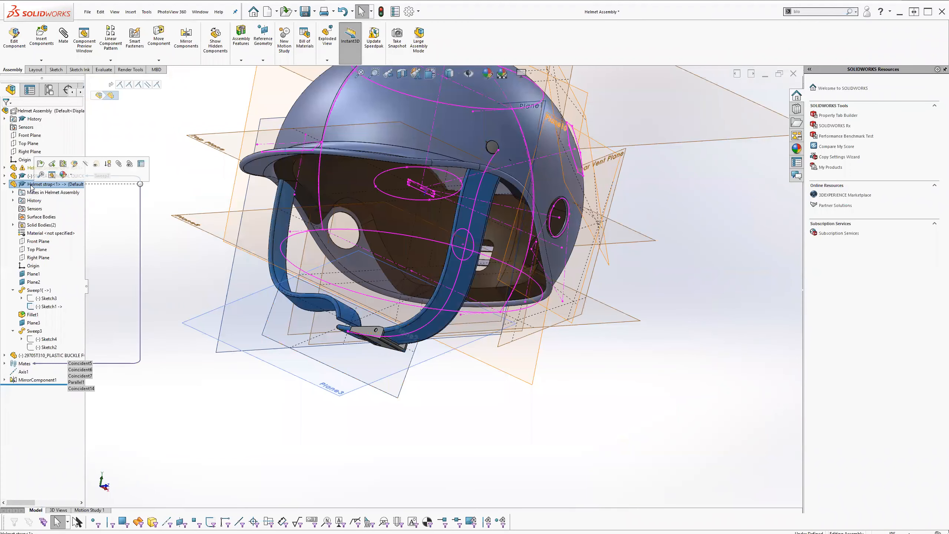
{"action": "right_click", "coordinate": [34, 186]}
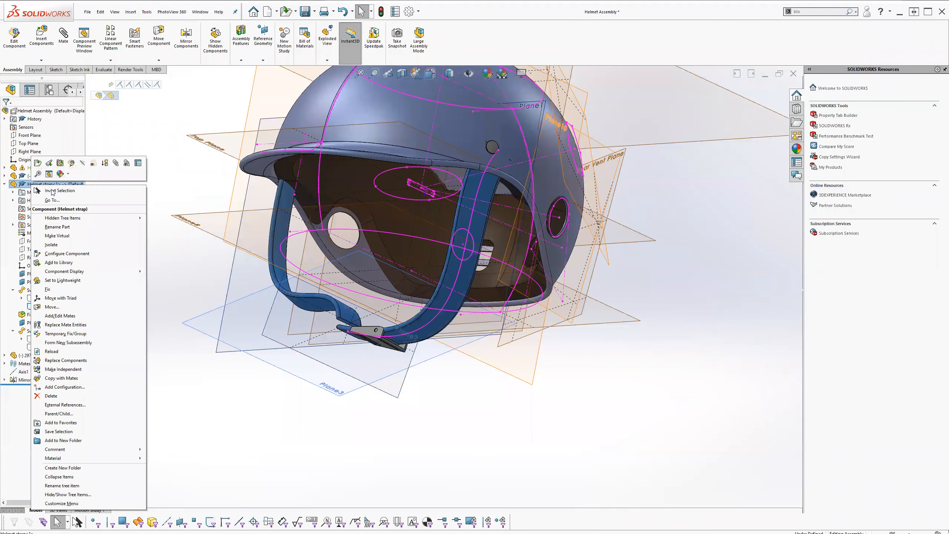
{"action": "left_click", "coordinate": [38, 164]}
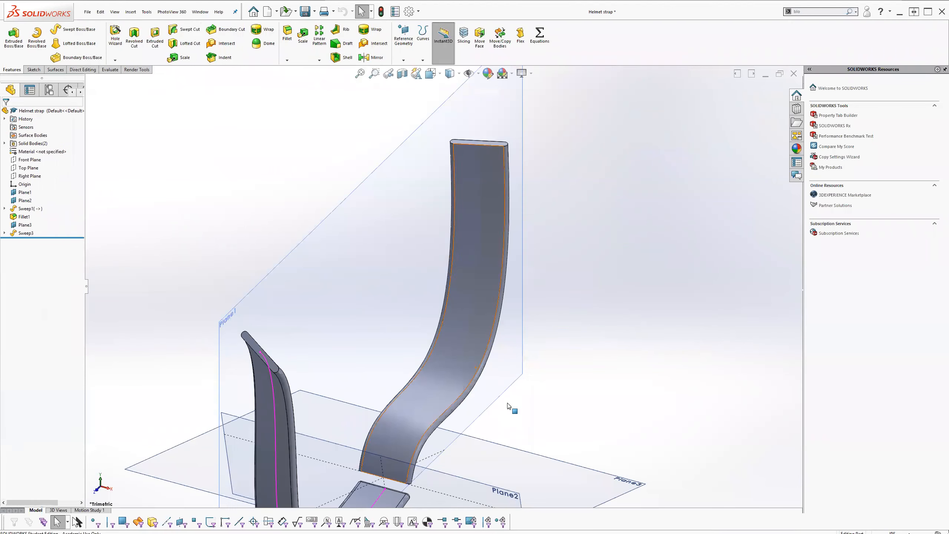
Inspect the strap's path spline near its free end and start a new sketch on Plane1
{"action": "mouse_move", "coordinate": [509, 407]}
{"action": "middle_mouse_down"}
{"action": "mouse_move", "coordinate": [475, 397]}
{"action": "mouse_move", "coordinate": [441, 335]}
{"action": "mouse_move", "coordinate": [482, 325]}
{"action": "mouse_move", "coordinate": [523, 298]}
{"action": "mouse_move", "coordinate": [547, 244]}
{"action": "mouse_move", "coordinate": [503, 399]}
{"action": "middle_mouse_up"}
{"action": "scroll", "coordinate": [480, 408], "scroll_direction": "down", "scroll_amount": 5}
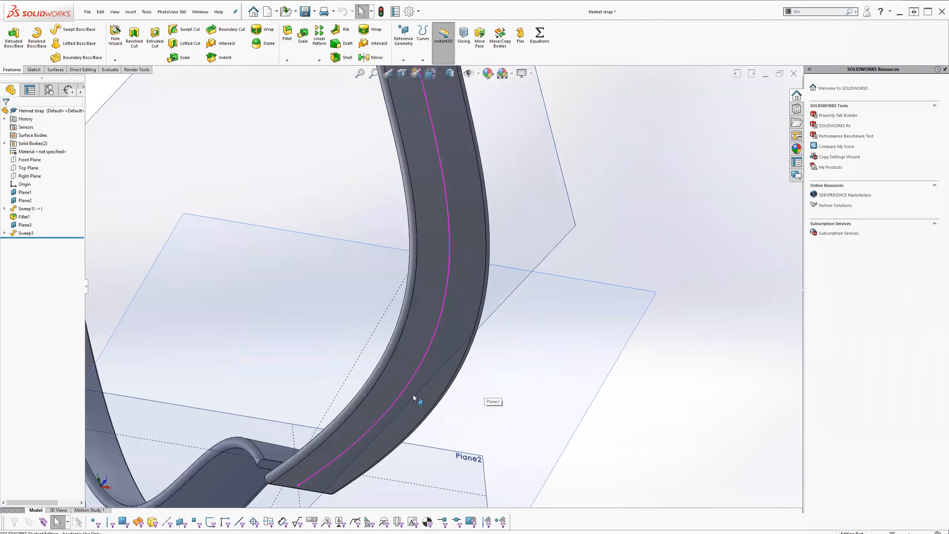
{"action": "middle_click_drag", "start_coordinate": [418, 391], "coordinate": [466, 407]}
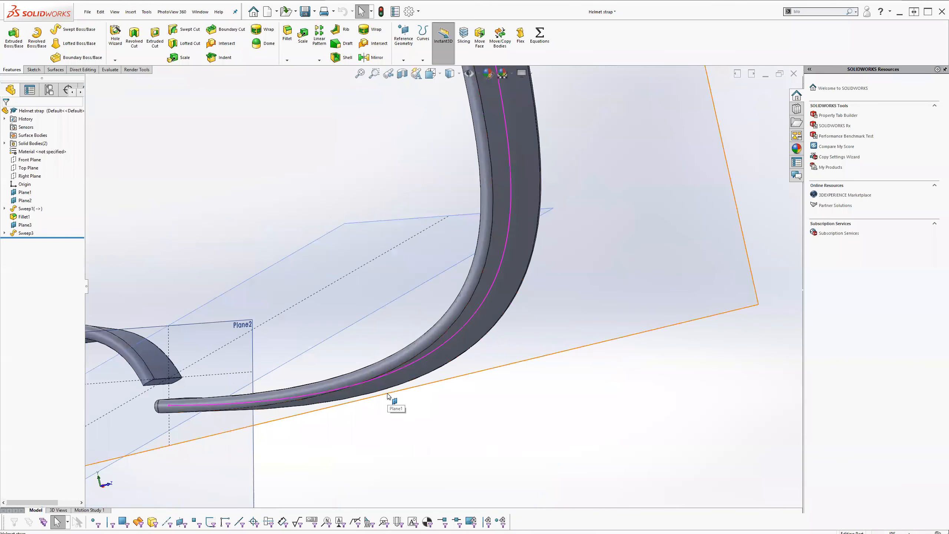
{"action": "middle_click_drag", "start_coordinate": [387, 397], "coordinate": [458, 352]}
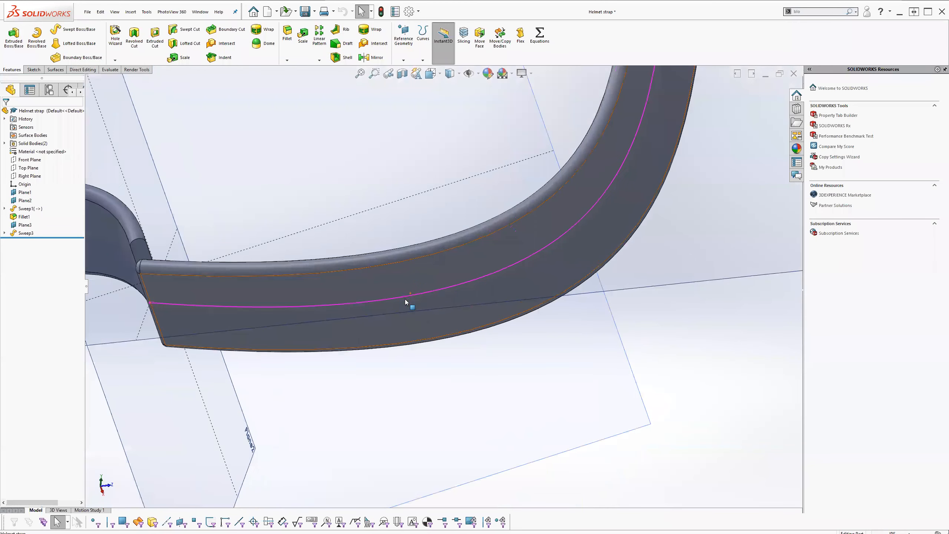
{"action": "left_click", "coordinate": [406, 299]}
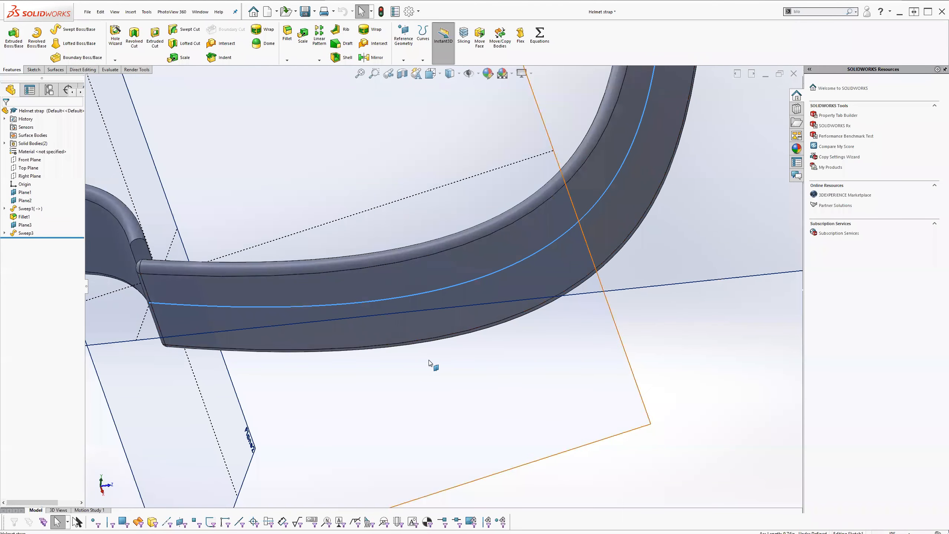
{"action": "middle_click_drag", "start_coordinate": [434, 365], "coordinate": [447, 340]}
{"action": "middle_click_drag", "start_coordinate": [442, 418], "coordinate": [395, 414]}
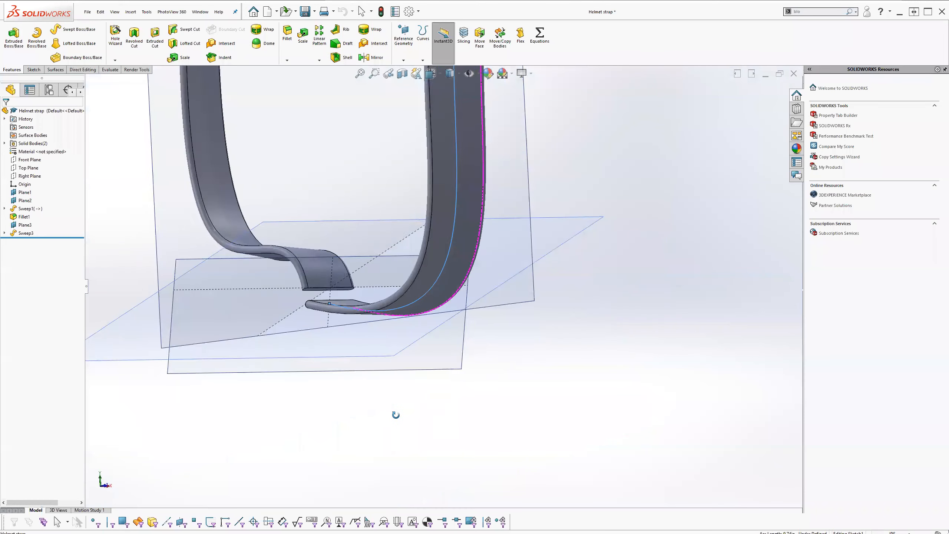
{"action": "left_click", "coordinate": [505, 313]}
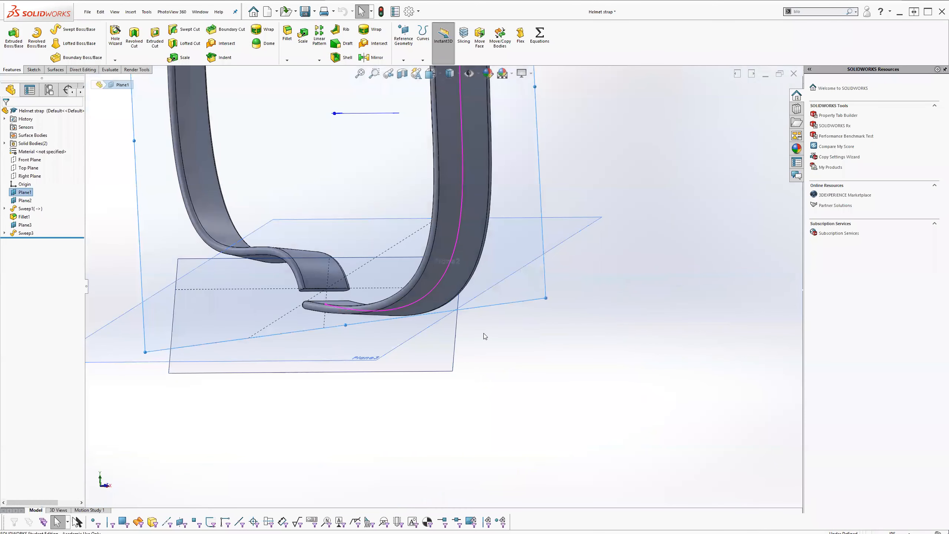
{"action": "right_click", "coordinate": [508, 309]}
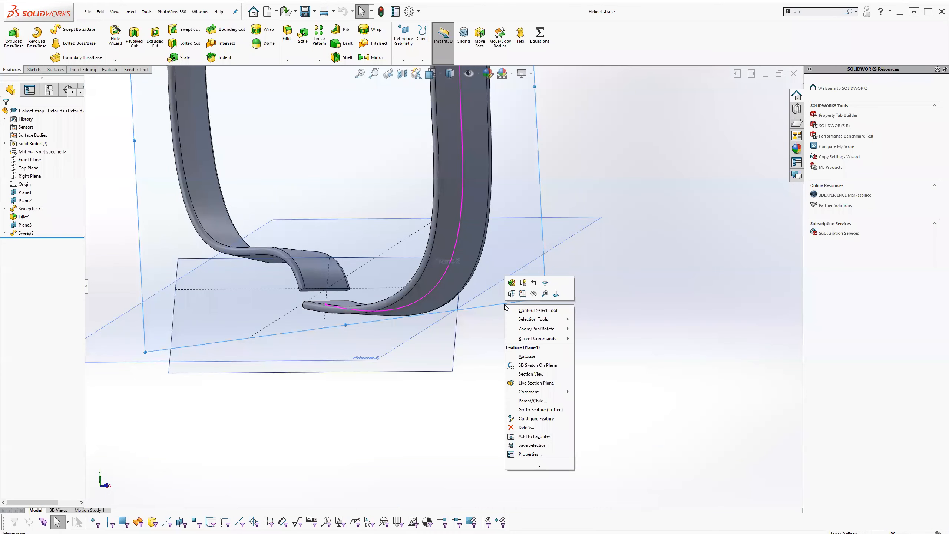
{"action": "left_click", "coordinate": [524, 292]}
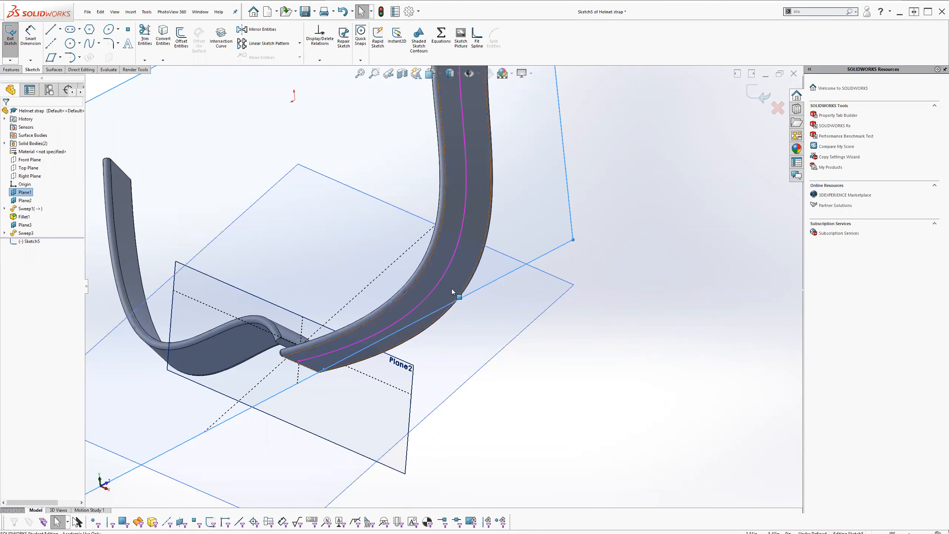
Sketch a short construction centerline starting on the strap's path spline and running outward across the lower bend
{"action": "middle_click_drag", "start_coordinate": [439, 280], "coordinate": [418, 320]}
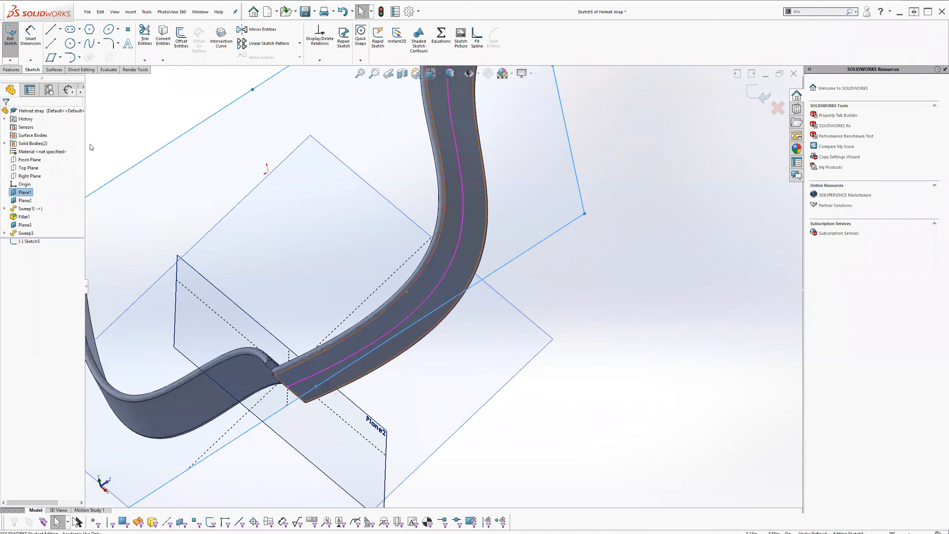
{"action": "left_click", "coordinate": [55, 44]}
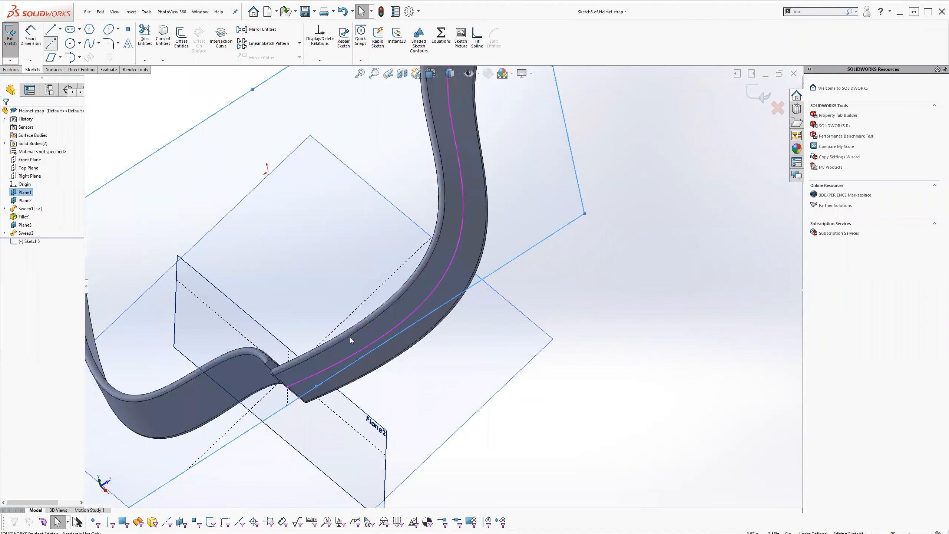
{"action": "left_click", "coordinate": [414, 311]}
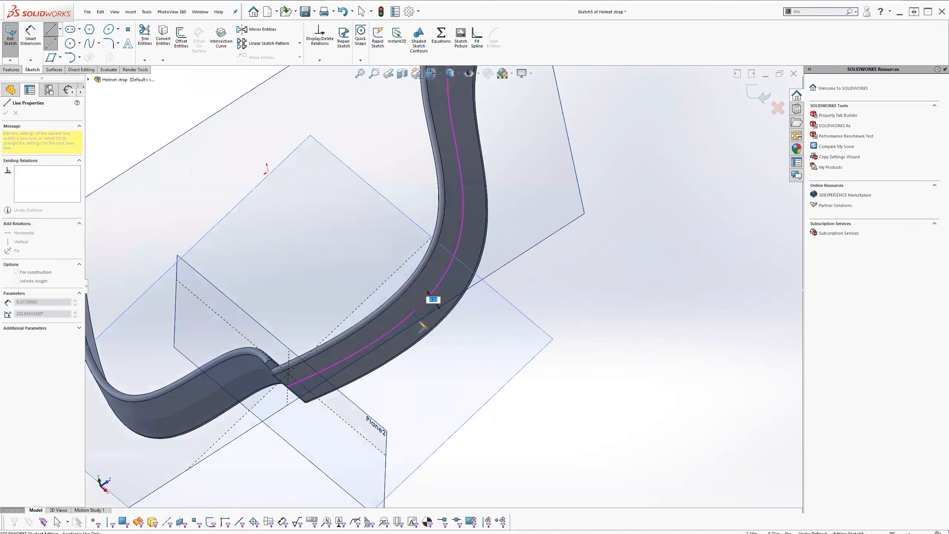
{"action": "scroll", "coordinate": [419, 314], "scroll_direction": "down", "scroll_amount": 6}
{"action": "left_click", "coordinate": [438, 335]}
{"action": "key", "text": "Escape"}
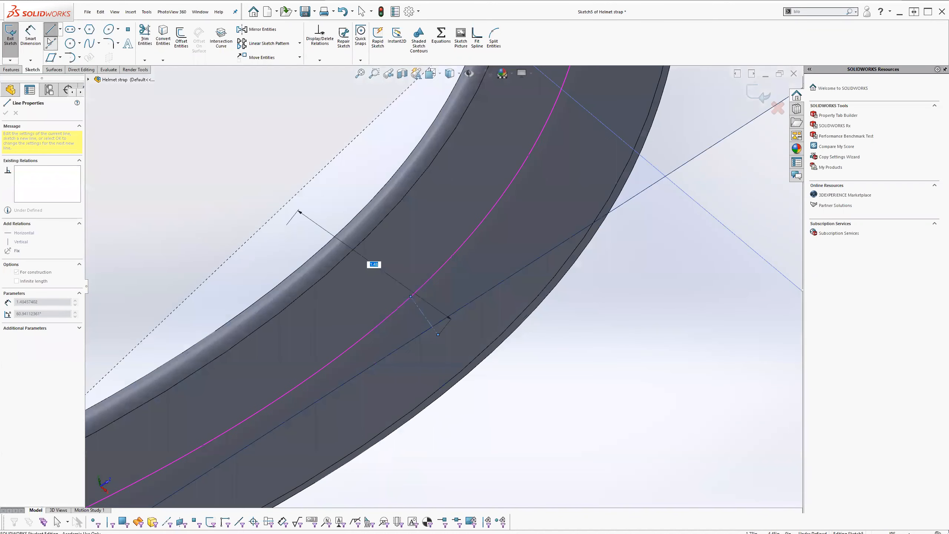
{"action": "key", "text": "Escape"}
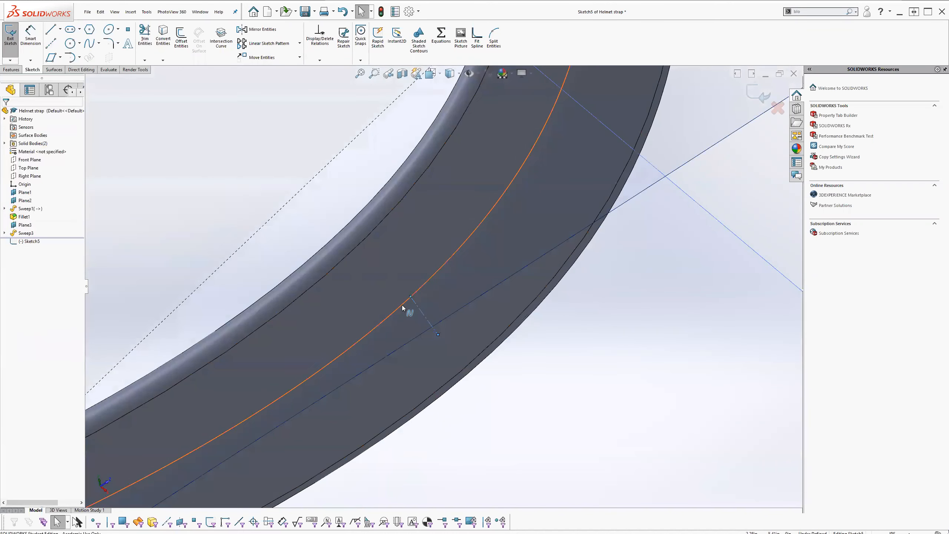
Make the centerline perpendicular to the strap's path spline and exit the sketch
{"action": "left_click", "coordinate": [398, 293], "text": "ctrl"}
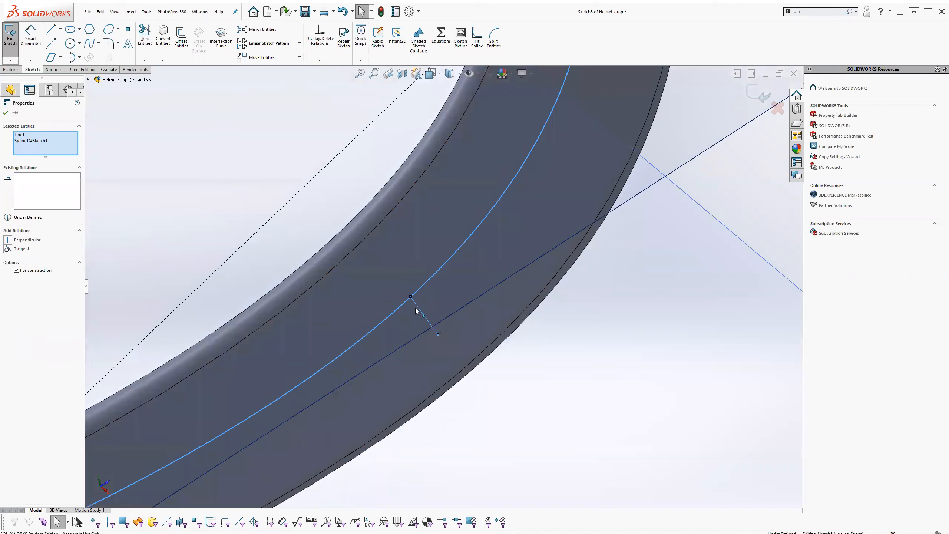
{"action": "left_click", "coordinate": [23, 240]}
{"action": "left_click", "coordinate": [757, 100]}
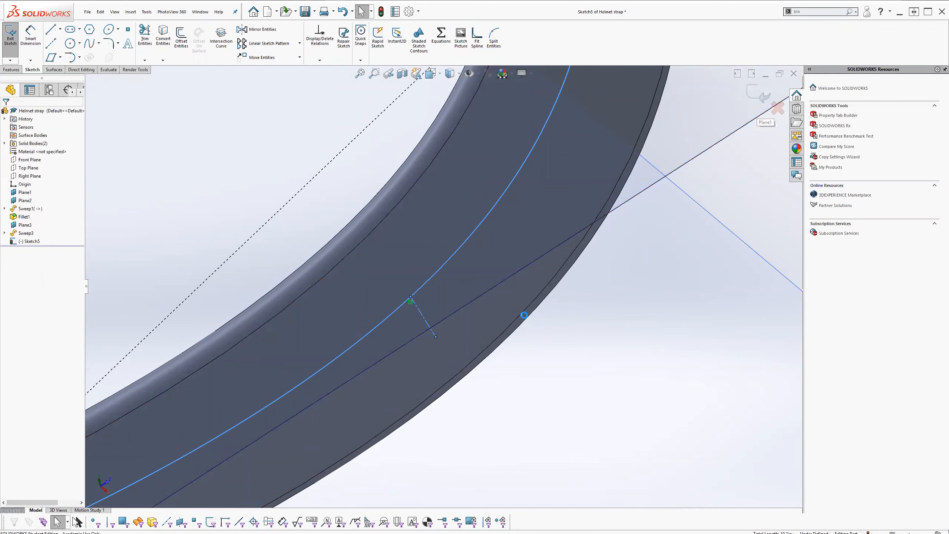
Create a reference plane coincident with the centerline's outer endpoint and perpendicular to the centerline
{"action": "left_click", "coordinate": [435, 337]}
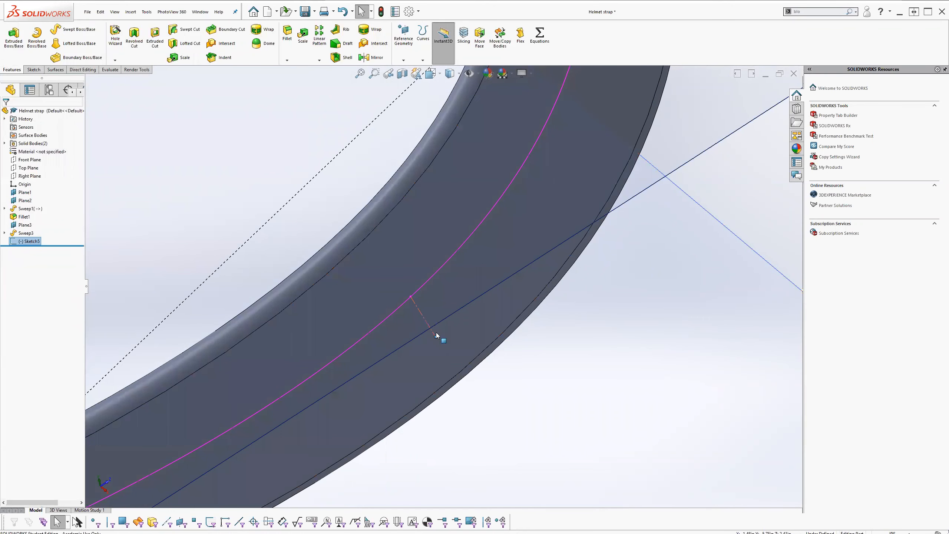
{"action": "left_click", "coordinate": [404, 45]}
{"action": "left_click", "coordinate": [408, 71]}
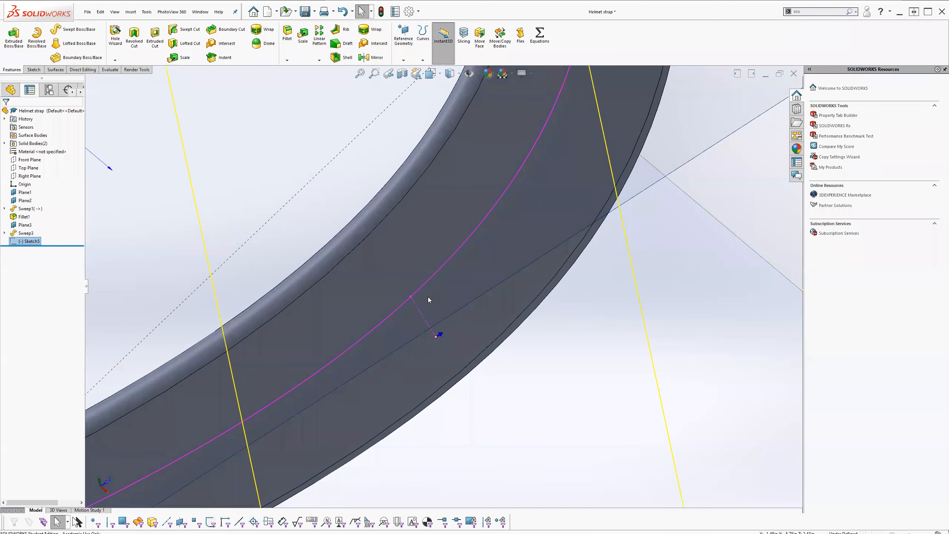
{"action": "left_click", "coordinate": [434, 332]}
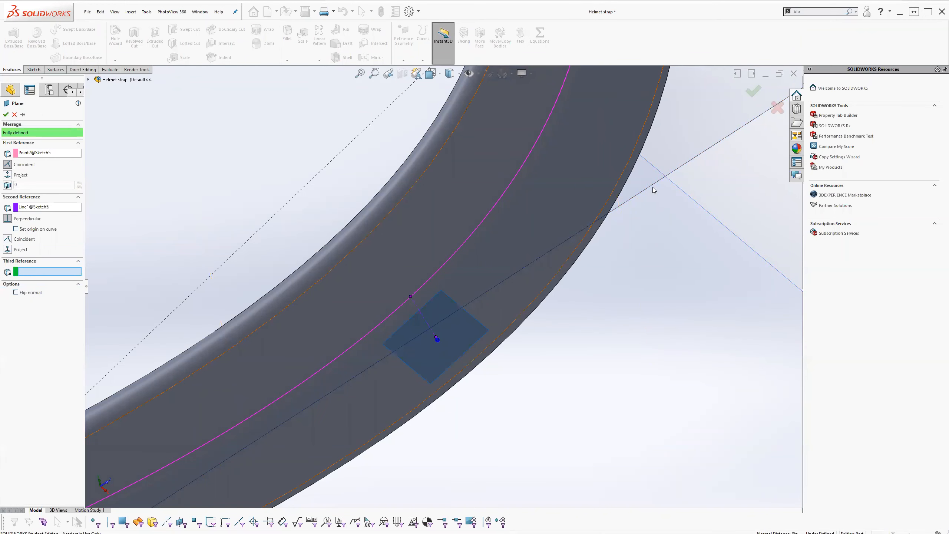
{"action": "left_click", "coordinate": [754, 91]}
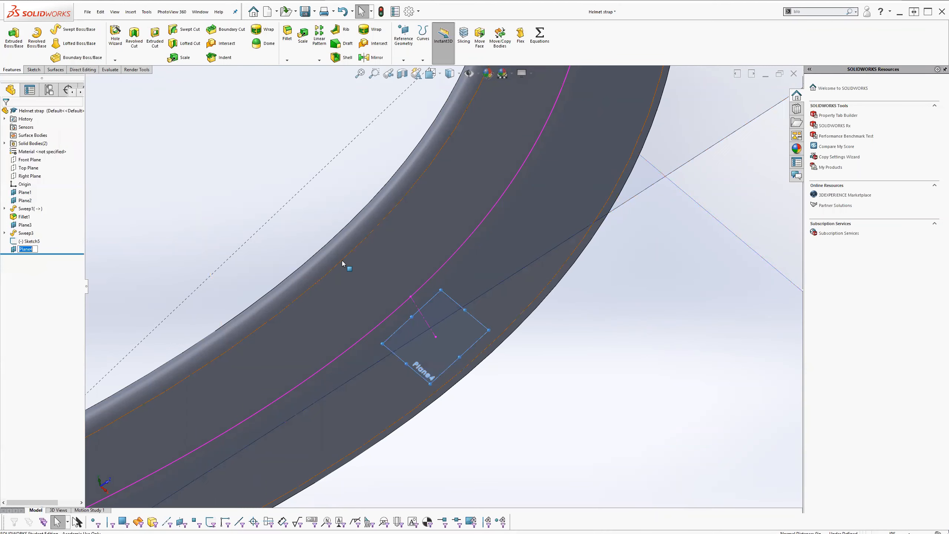
Sketch a circle of about 0.06 in radius on Plane4, centred on the centerline's outer endpoint, and exit the sketch
{"action": "right_click", "coordinate": [474, 343]}
{"action": "left_click", "coordinate": [491, 331]}
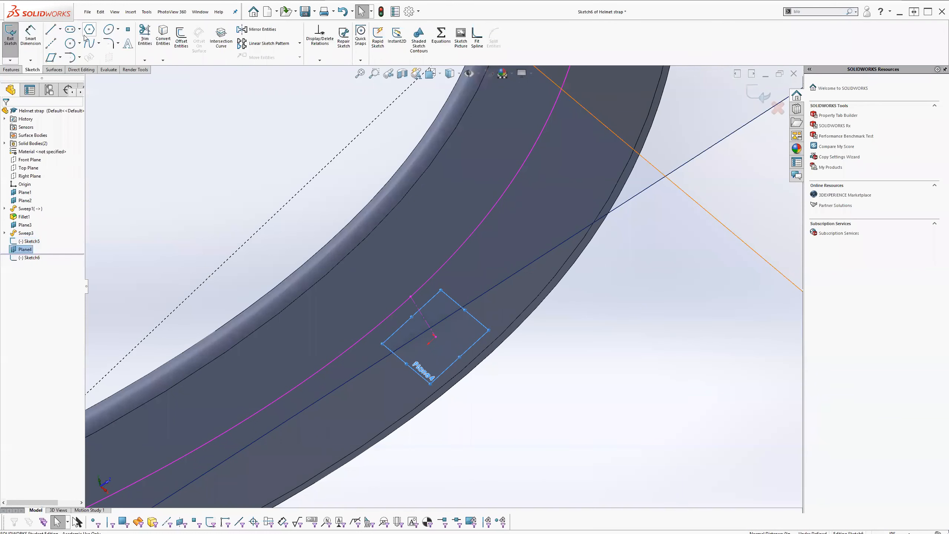
{"action": "left_click", "coordinate": [434, 336]}
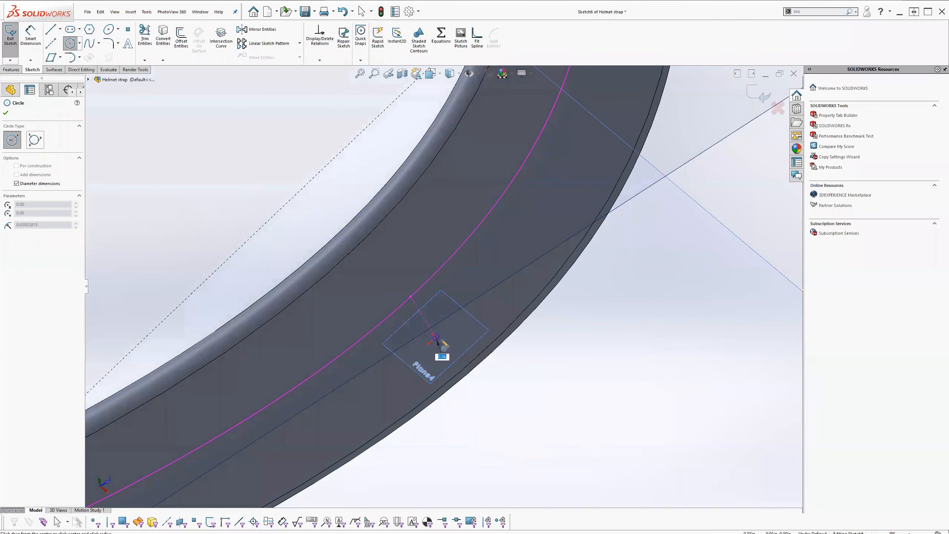
{"action": "left_click", "coordinate": [444, 344]}
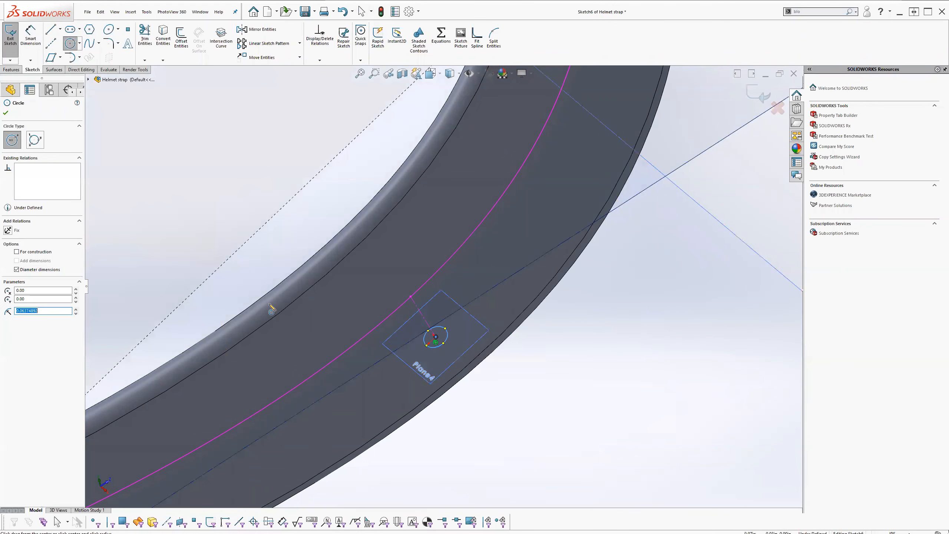
{"action": "left_click", "coordinate": [6, 113]}
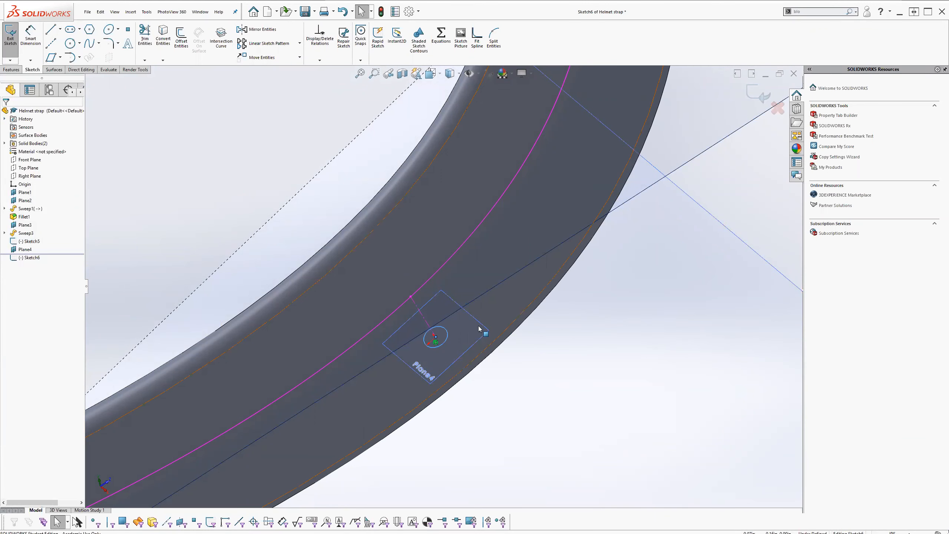
{"action": "left_click", "coordinate": [757, 94]}
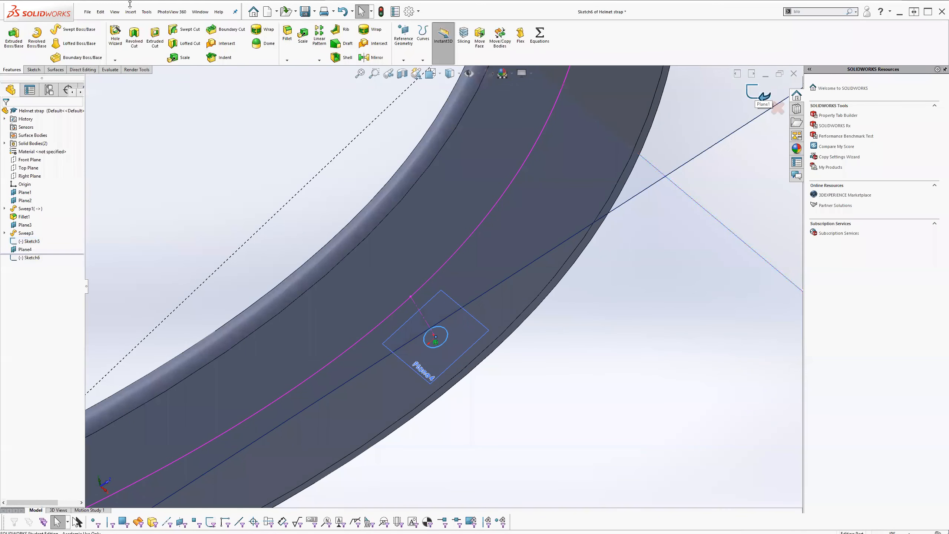
Extrude-cut the circle blind about 1.06 in from the sketch plane through the strap
{"action": "left_click", "coordinate": [155, 41]}
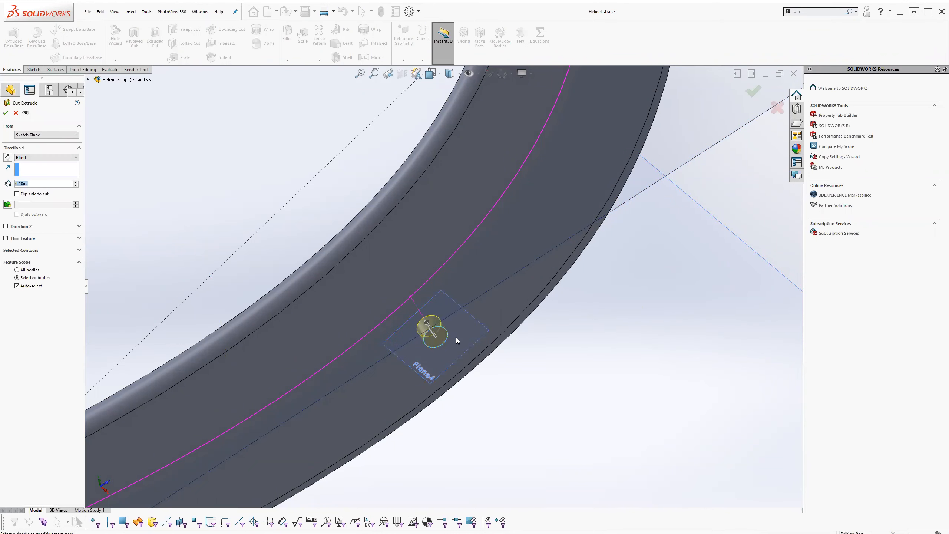
{"action": "left_click_drag", "start_coordinate": [423, 321], "coordinate": [312, 251]}
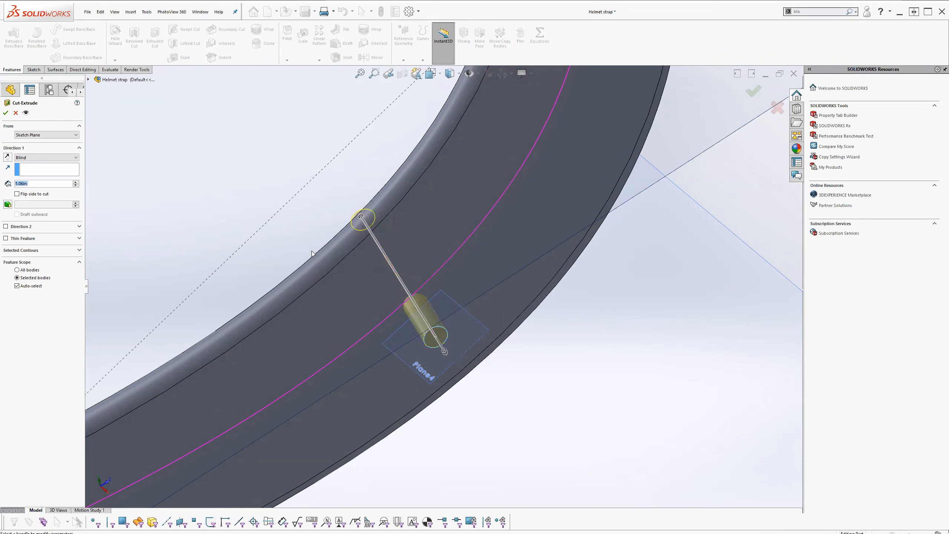
{"action": "left_click", "coordinate": [5, 112]}
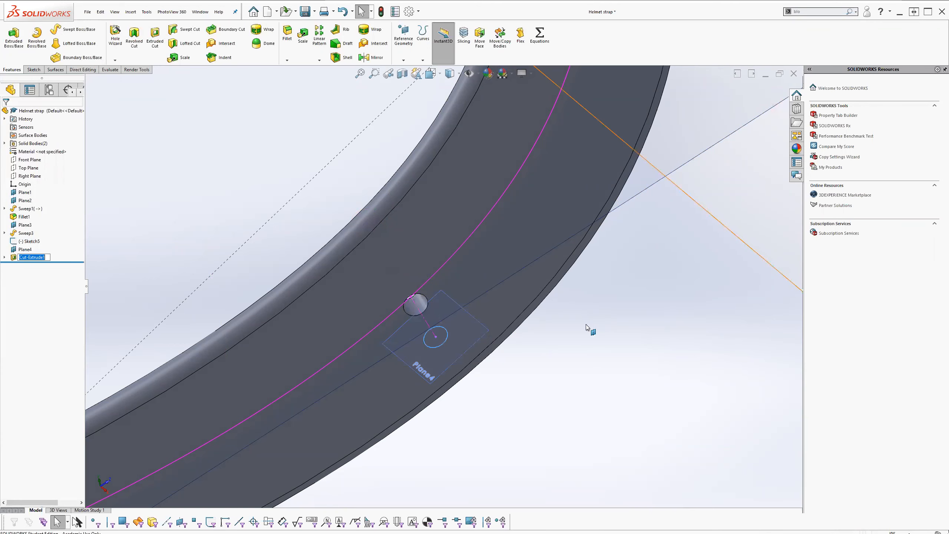
Start a Curve Driven Pattern of the hole cut, using the strap's path spline as its direction
{"action": "scroll", "coordinate": [470, 337], "scroll_direction": "up", "scroll_amount": 5}
{"action": "middle_click_drag", "start_coordinate": [463, 327], "coordinate": [405, 355]}
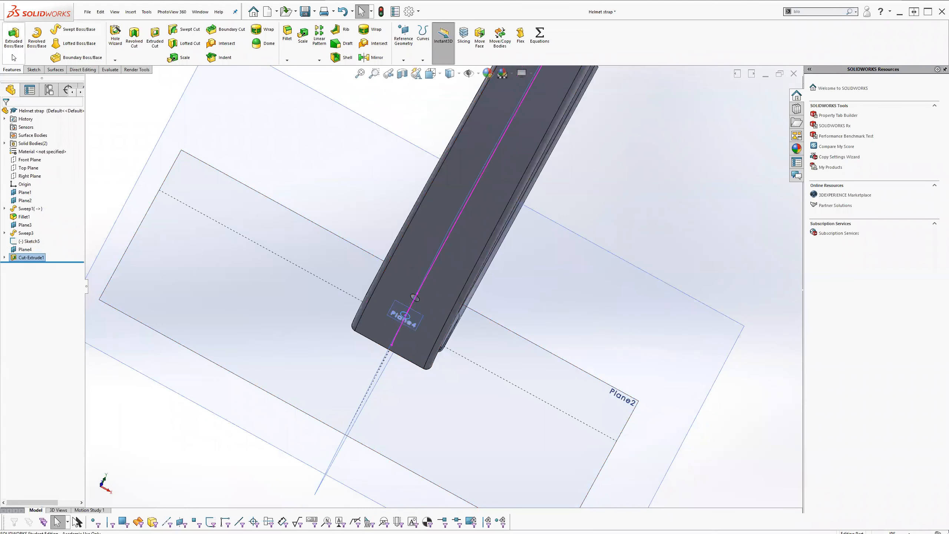
{"action": "middle_click_drag", "start_coordinate": [446, 237], "coordinate": [481, 205]}
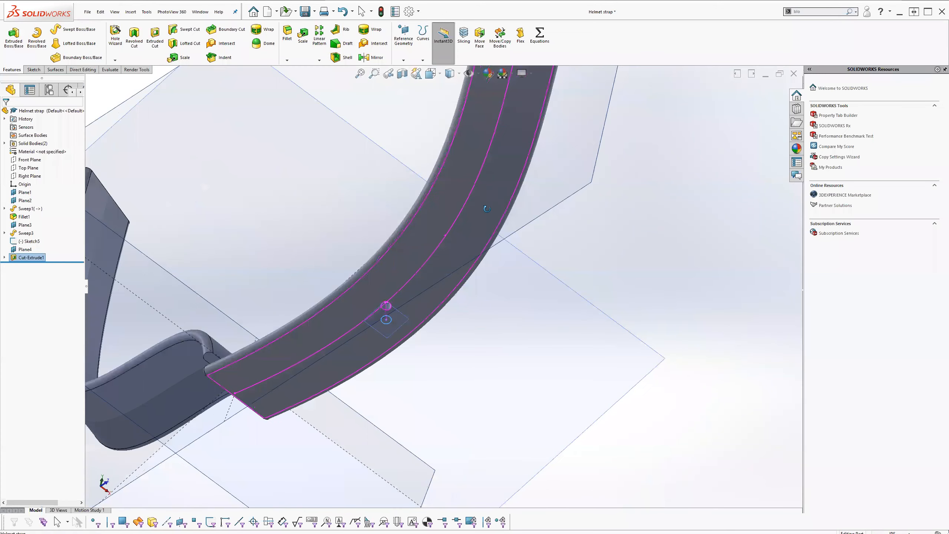
{"action": "left_click", "coordinate": [221, 96]}
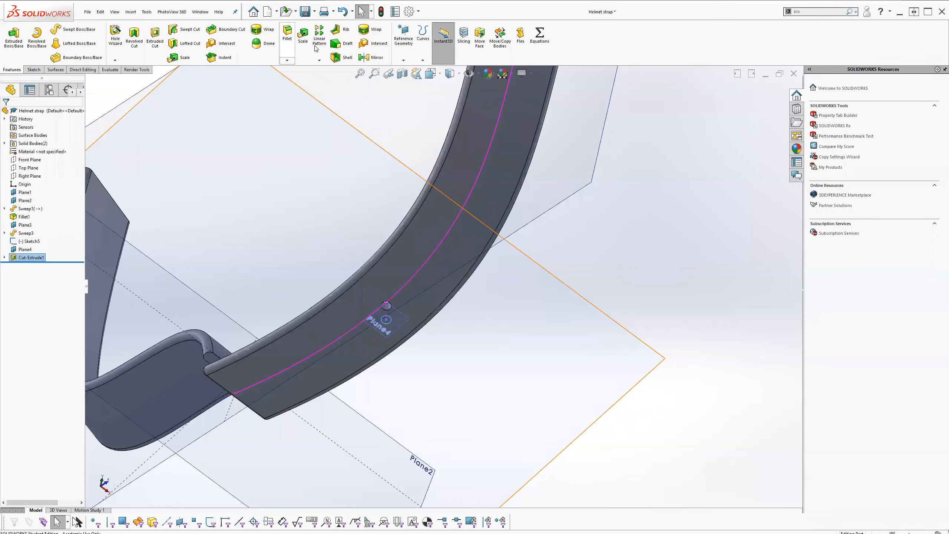
{"action": "left_click", "coordinate": [321, 61]}
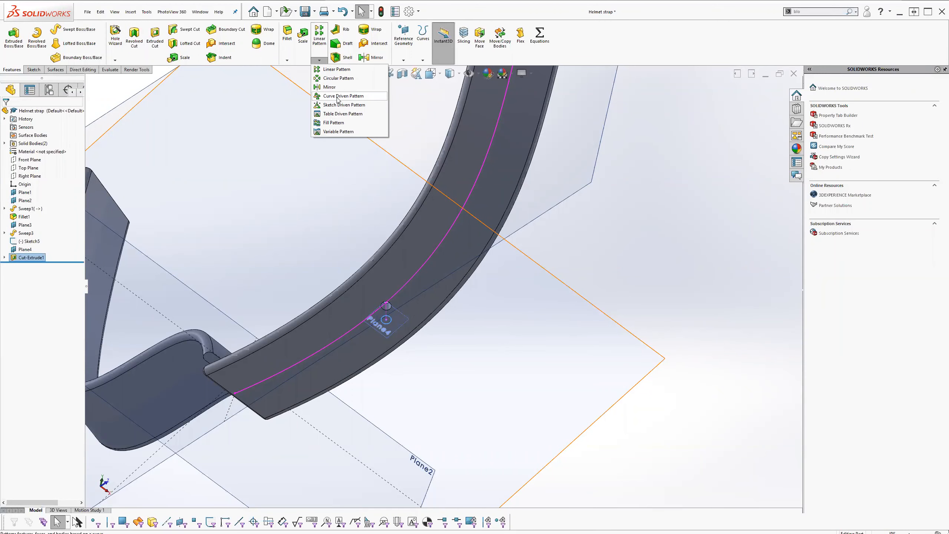
{"action": "left_click", "coordinate": [338, 96]}
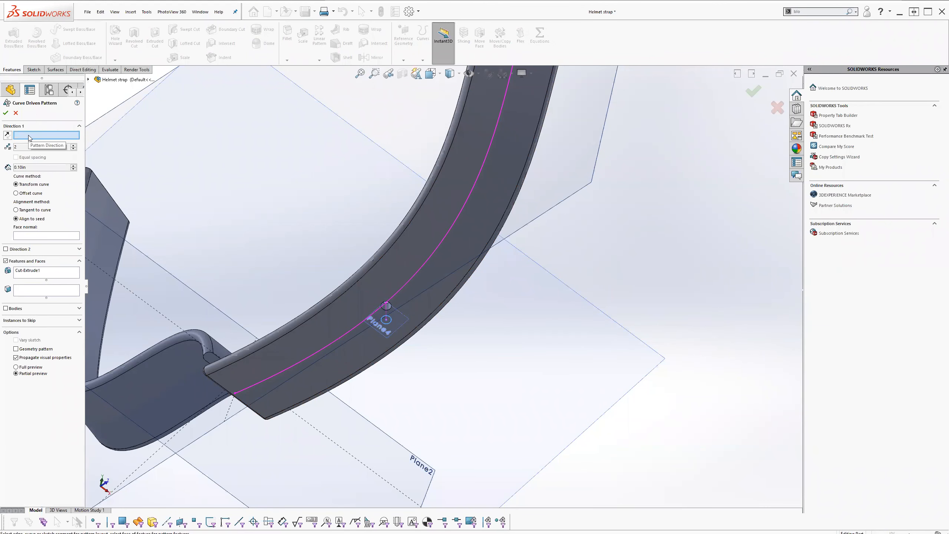
{"action": "scroll", "coordinate": [301, 393], "scroll_direction": "up", "scroll_amount": 4}
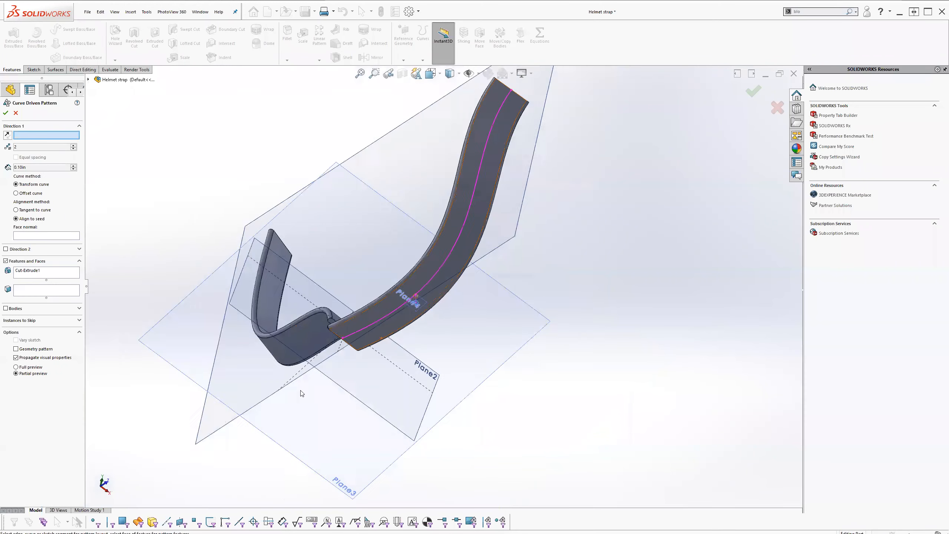
{"action": "scroll", "coordinate": [408, 340], "scroll_direction": "down", "scroll_amount": 3}
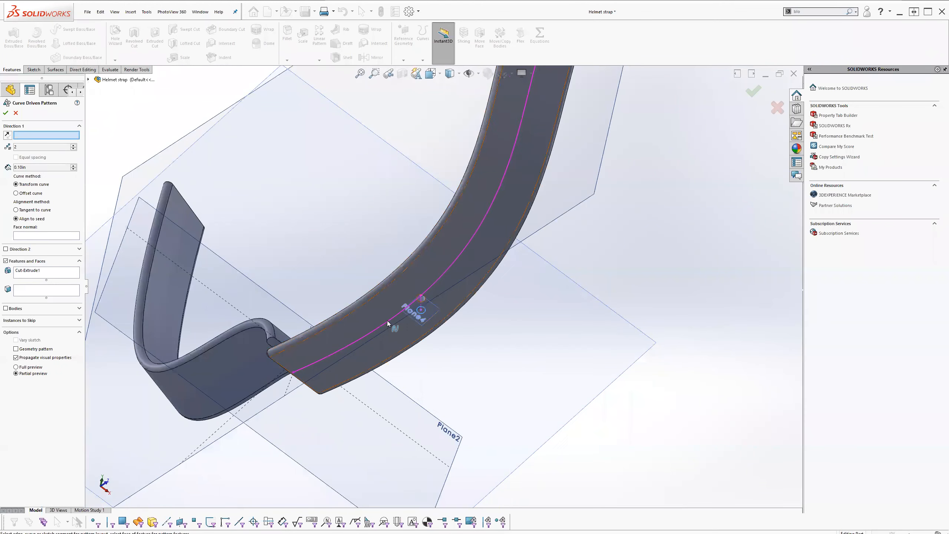
{"action": "left_click", "coordinate": [387, 321]}
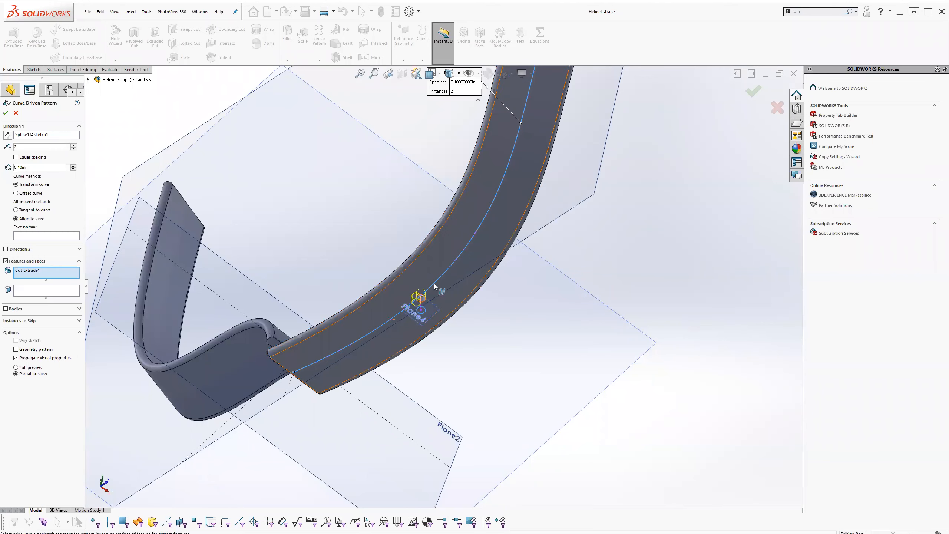
Set the hole pattern to 10 instances with 0.40 in spacing
{"action": "scroll", "coordinate": [434, 283], "scroll_direction": "down", "scroll_amount": 3}
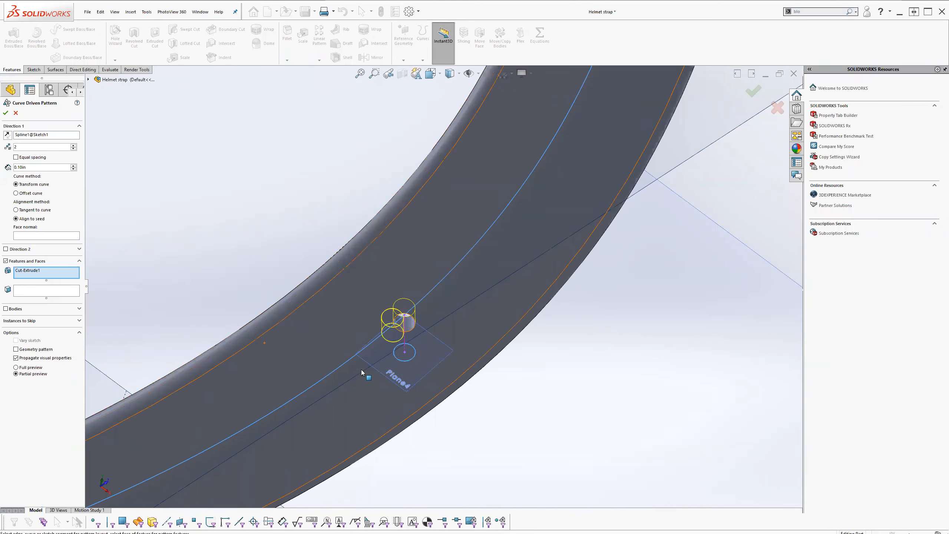
{"action": "left_click", "coordinate": [74, 147]}
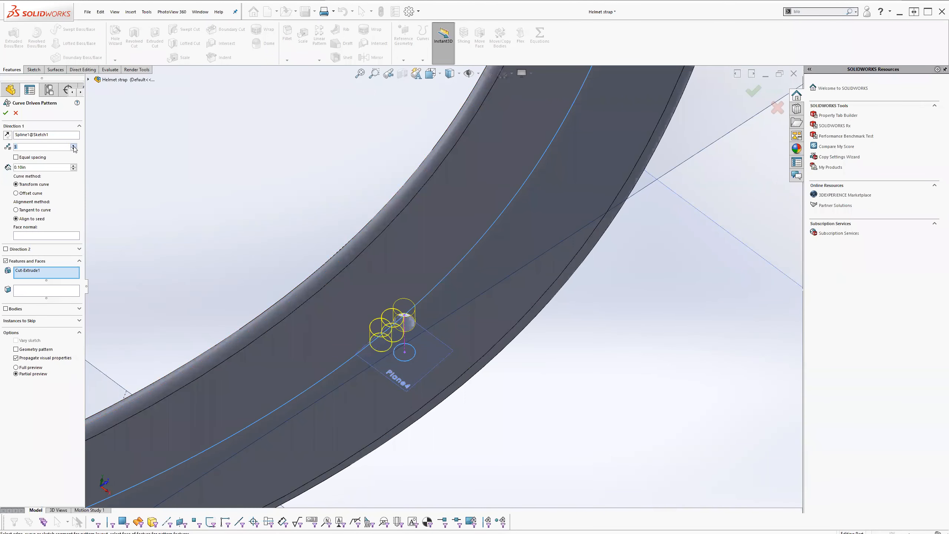
{"action": "left_click", "coordinate": [74, 147]}
{"action": "left_click", "coordinate": [73, 147]}
{"action": "left_click", "coordinate": [74, 147]}
{"action": "left_click", "coordinate": [74, 147]}
{"action": "left_click", "coordinate": [74, 148]}
{"action": "left_click", "coordinate": [73, 147]}
{"action": "left_click", "coordinate": [73, 147]}
{"action": "middle_click_drag", "start_coordinate": [364, 320], "coordinate": [406, 423]}
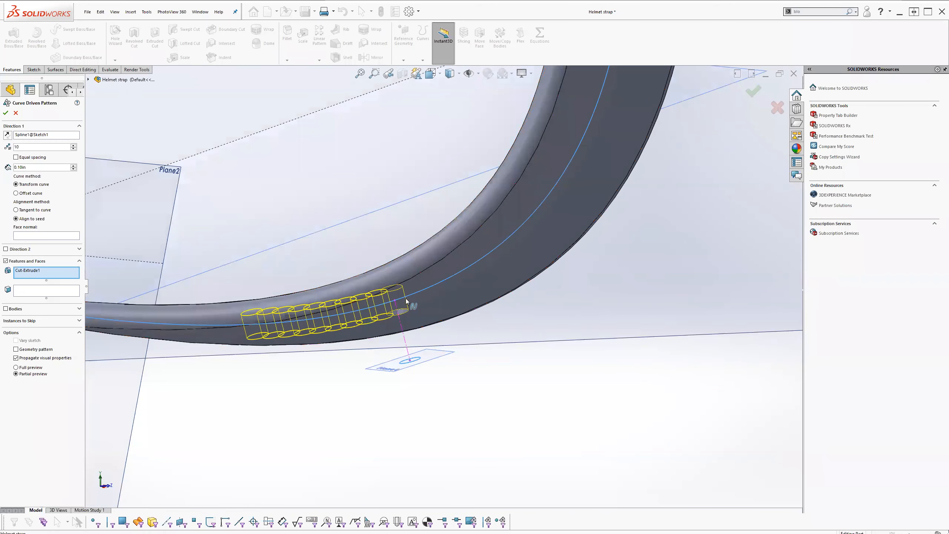
{"action": "left_click", "coordinate": [74, 167]}
{"action": "left_click", "coordinate": [74, 167]}
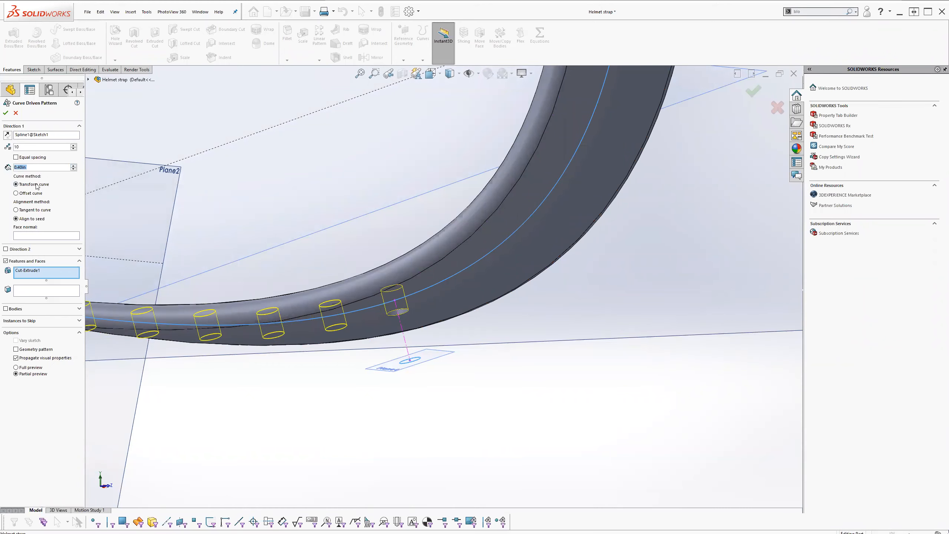
Reverse the pattern direction so the holes run up the long bend of the strap, and check their orientation
{"action": "left_click", "coordinate": [7, 135]}
{"action": "scroll", "coordinate": [457, 159], "scroll_direction": "up", "scroll_amount": 5}
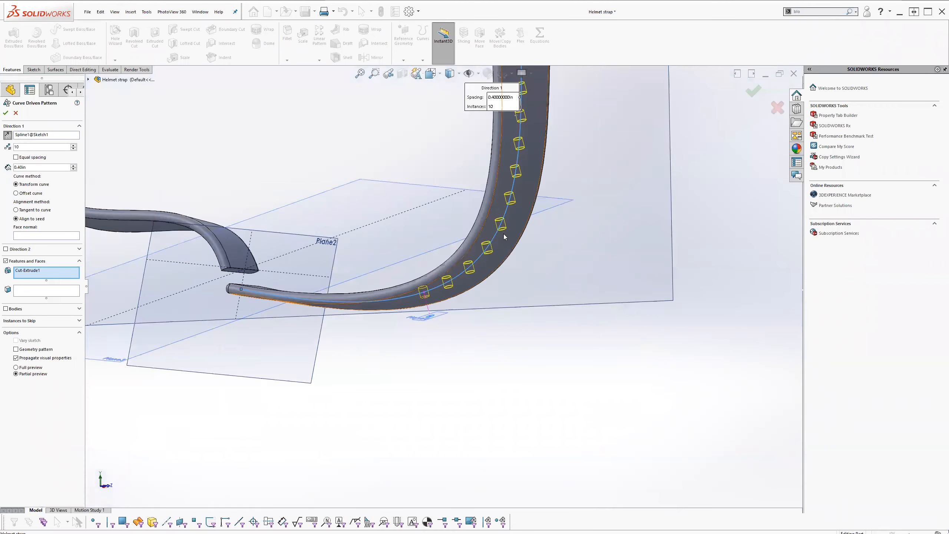
{"action": "scroll", "coordinate": [504, 237], "scroll_direction": "up", "scroll_amount": 2}
{"action": "scroll", "coordinate": [505, 236], "scroll_direction": "down", "scroll_amount": 4}
{"action": "middle_click_drag", "start_coordinate": [509, 239], "coordinate": [503, 262]}
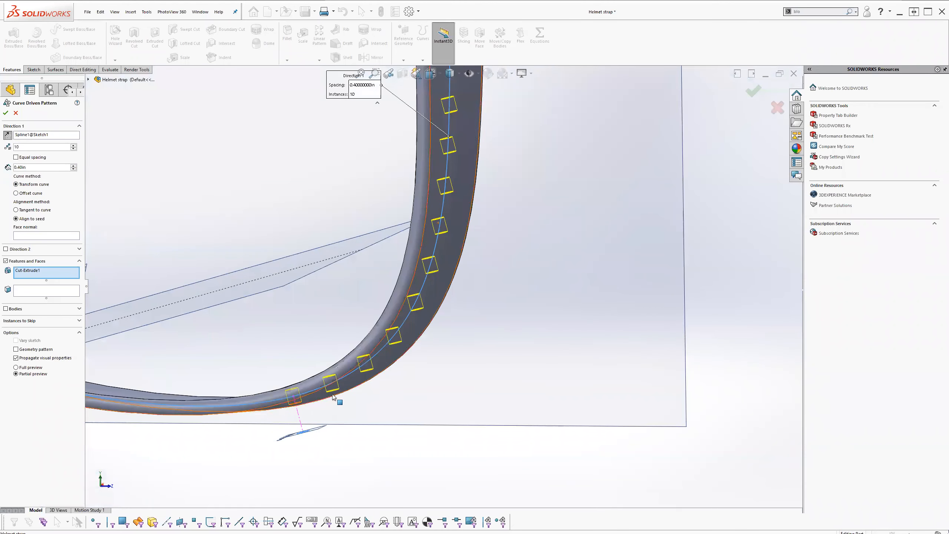
{"action": "scroll", "coordinate": [334, 397], "scroll_direction": "down", "scroll_amount": 3}
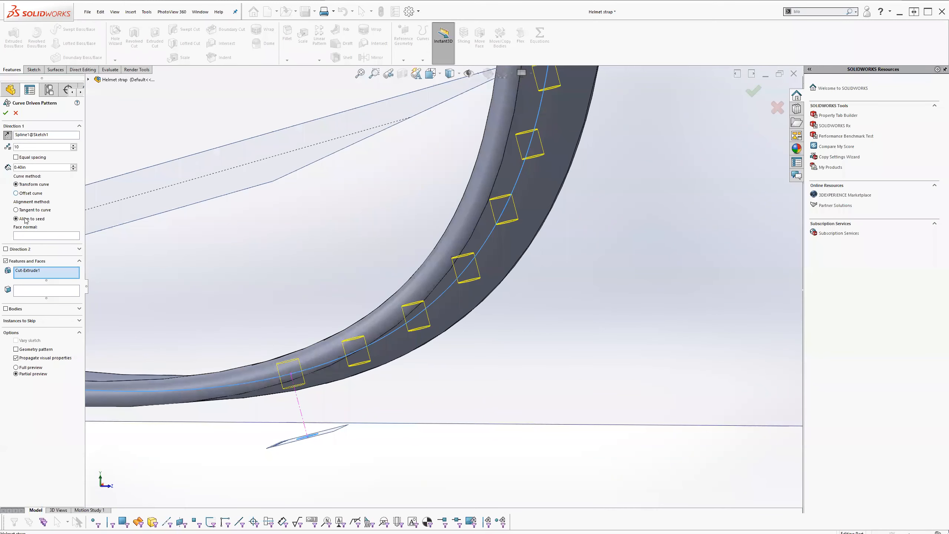
Compare the curve and alignment methods, settle on Transform curve with Tangent to curve, and create the hole pattern
{"action": "left_click", "coordinate": [16, 210]}
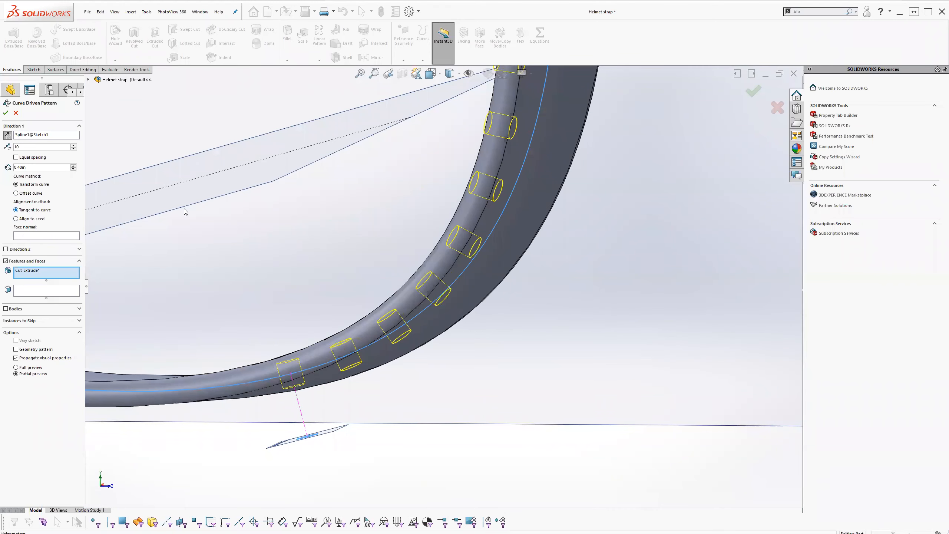
{"action": "middle_click_drag", "start_coordinate": [541, 182], "coordinate": [564, 168]}
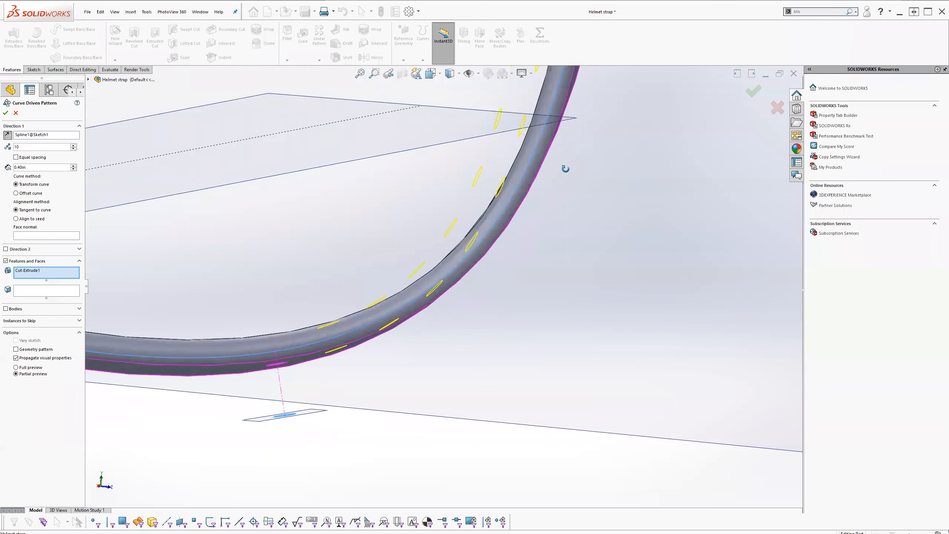
{"action": "left_click", "coordinate": [32, 220]}
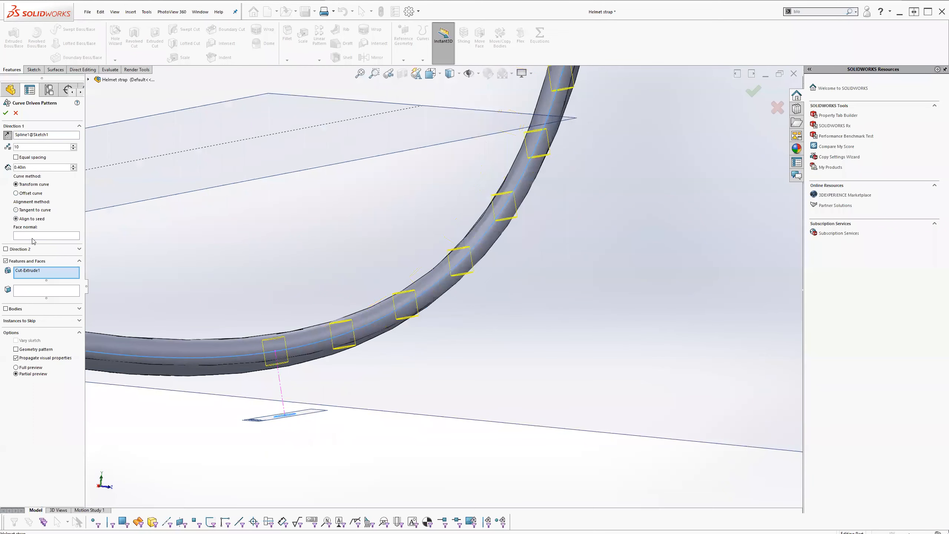
{"action": "left_click", "coordinate": [26, 193]}
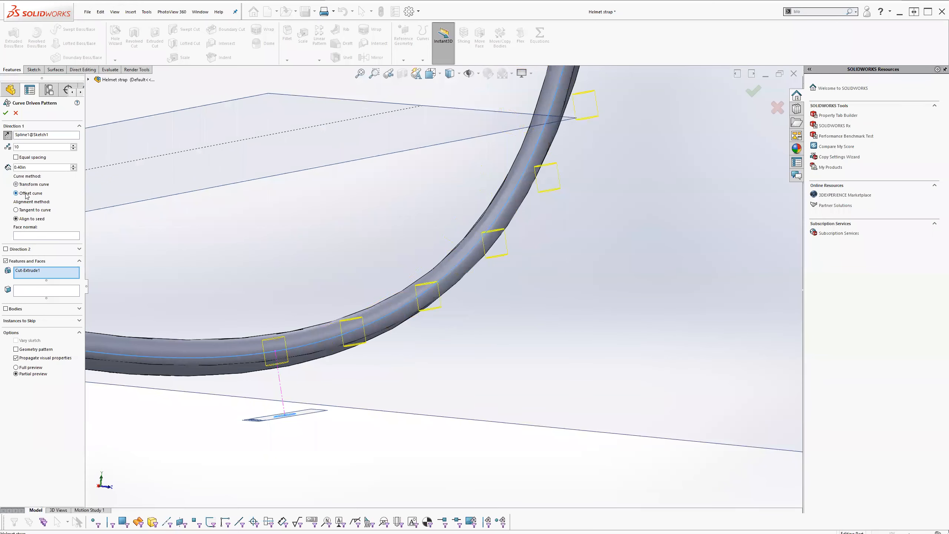
{"action": "left_click", "coordinate": [23, 185]}
{"action": "left_click", "coordinate": [29, 211]}
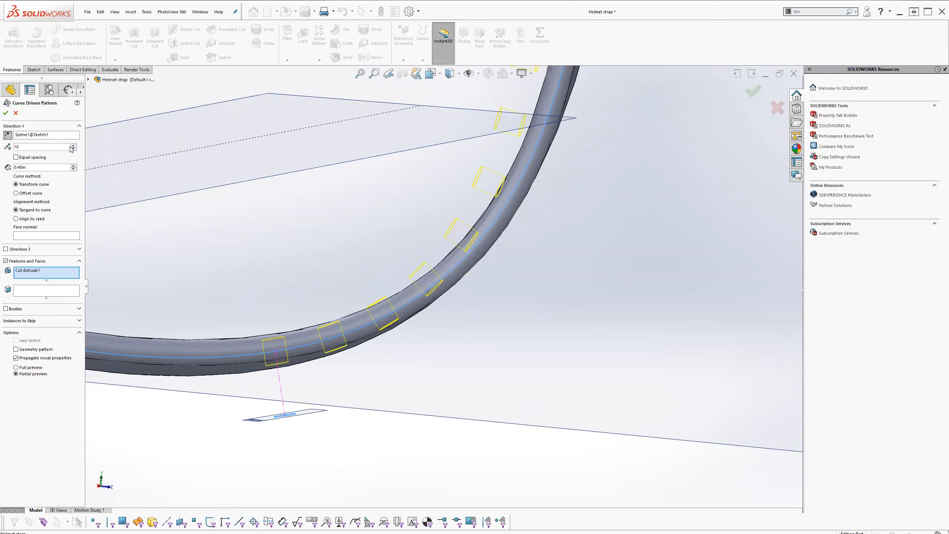
{"action": "left_click", "coordinate": [5, 113]}
Examine the row of patterned holes along the strap's bend, up close and from several directions
{"action": "middle_click_drag", "start_coordinate": [417, 224], "coordinate": [467, 178]}
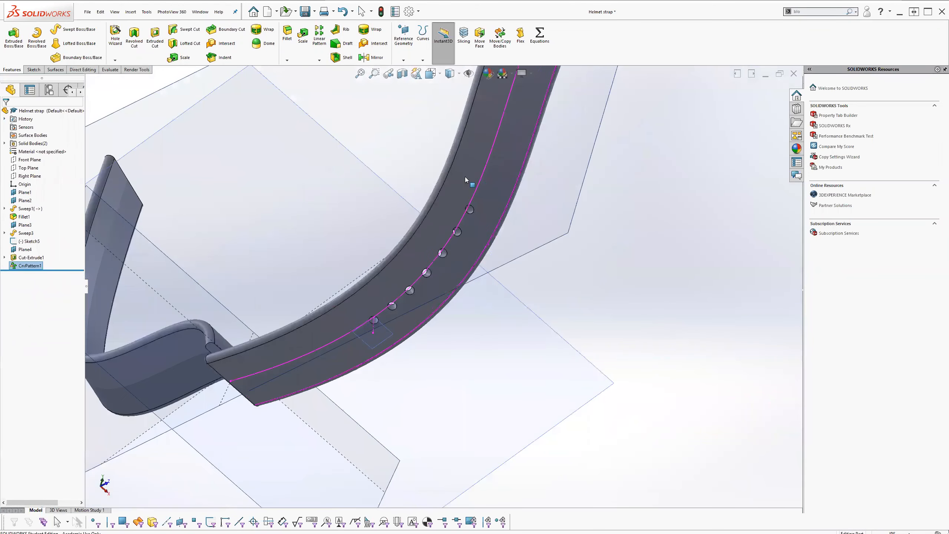
{"action": "scroll", "coordinate": [463, 200], "scroll_direction": "up", "scroll_amount": 5}
{"action": "scroll", "coordinate": [437, 282], "scroll_direction": "down", "scroll_amount": 2}
{"action": "scroll", "coordinate": [437, 281], "scroll_direction": "down", "scroll_amount": 3}
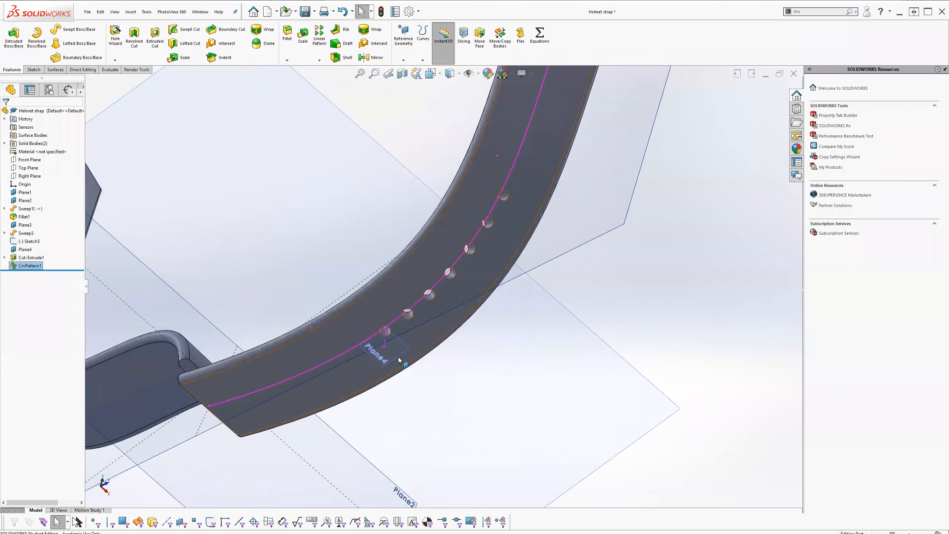
{"action": "scroll", "coordinate": [499, 261], "scroll_direction": "down", "scroll_amount": 3}
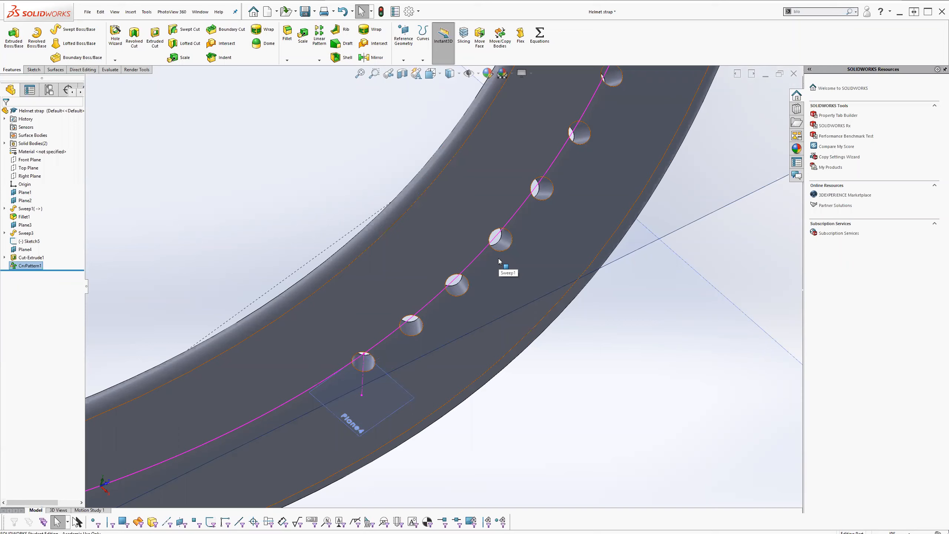
{"action": "scroll", "coordinate": [500, 261], "scroll_direction": "up", "scroll_amount": 2}
{"action": "scroll", "coordinate": [510, 278], "scroll_direction": "up", "scroll_amount": 2}
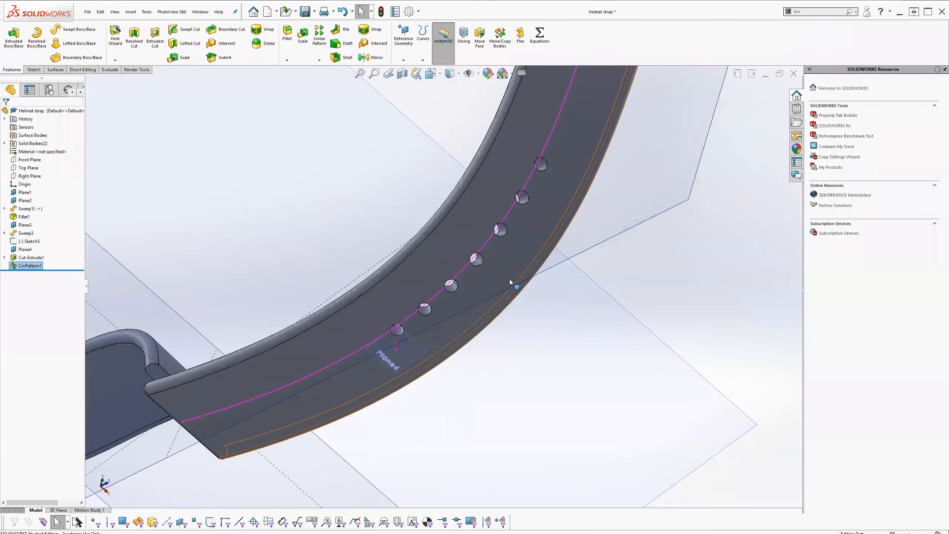
{"action": "scroll", "coordinate": [509, 279], "scroll_direction": "up", "scroll_amount": 2}
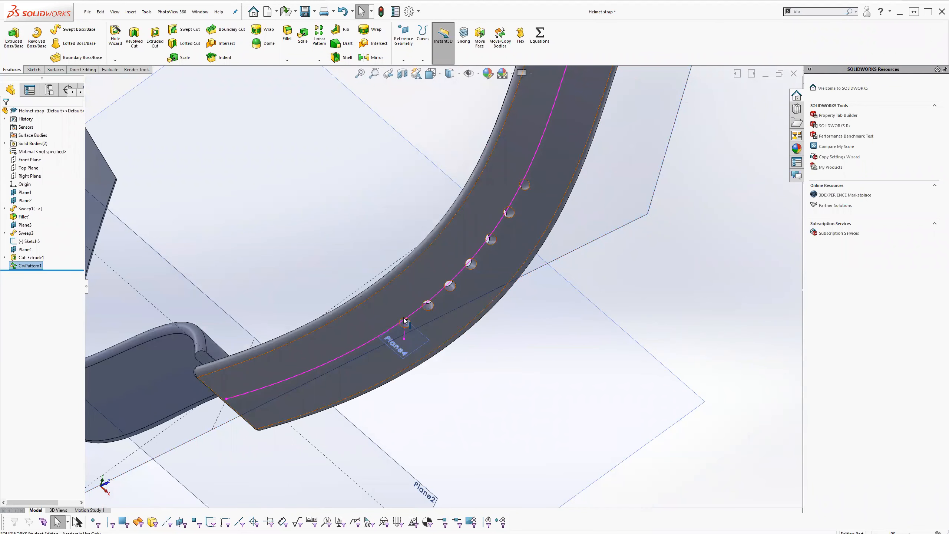
{"action": "scroll", "coordinate": [405, 320], "scroll_direction": "down", "scroll_amount": 3}
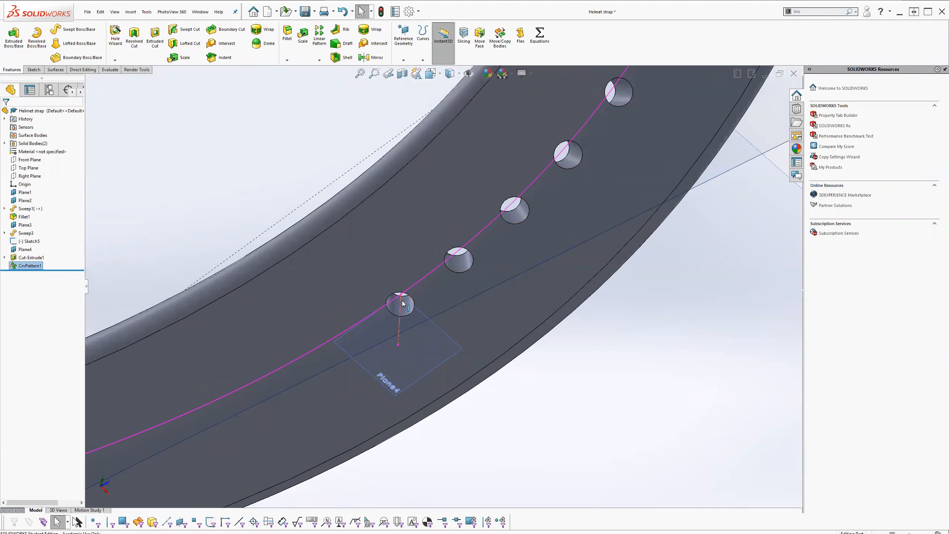
{"action": "scroll", "coordinate": [403, 304], "scroll_direction": "up", "scroll_amount": 10}
{"action": "middle_click_drag", "start_coordinate": [451, 283], "coordinate": [358, 280]}
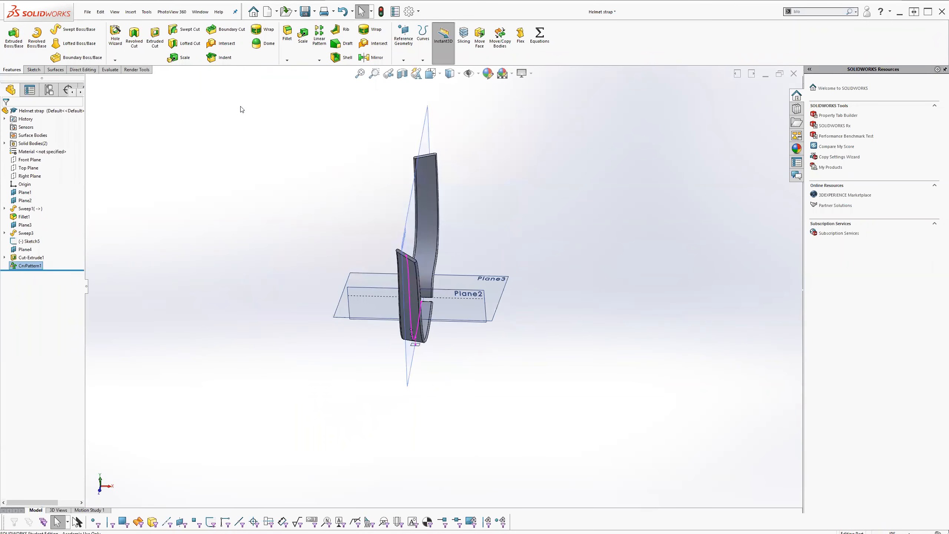
Save the helmet strap part, return to the Helmet Assembly, and dismiss the rebuild warning
{"action": "left_click", "coordinate": [305, 12]}
{"action": "left_click", "coordinate": [200, 11]}
{"action": "left_click", "coordinate": [224, 108]}
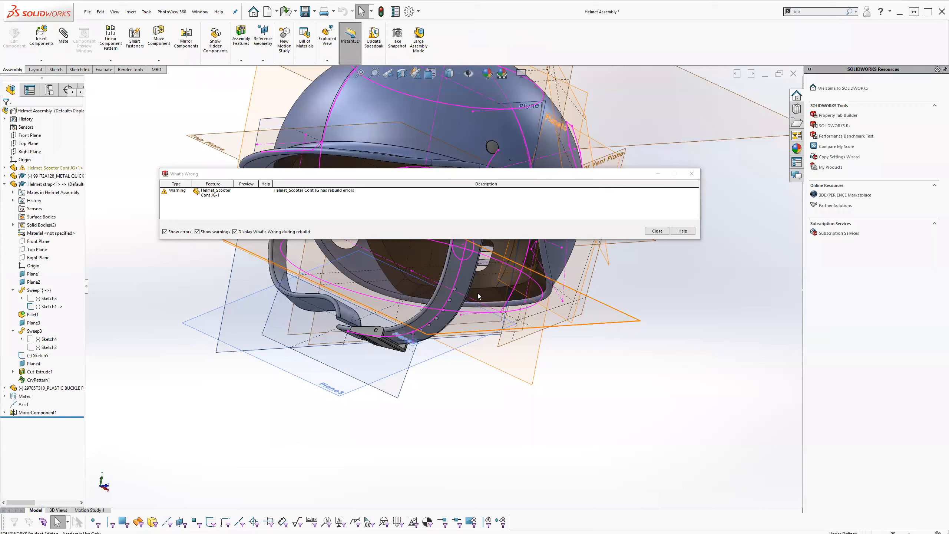
{"action": "scroll", "coordinate": [478, 293], "scroll_direction": "up", "scroll_amount": 1}
{"action": "left_click", "coordinate": [654, 231]}
Examine the strap's adjustment holes and buckle fit on the assembled helmet, up close and from several directions
{"action": "middle_click_drag", "start_coordinate": [493, 247], "coordinate": [490, 207]}
{"action": "scroll", "coordinate": [486, 262], "scroll_direction": "down", "scroll_amount": 2}
{"action": "middle_click_drag", "start_coordinate": [482, 291], "coordinate": [481, 272]}
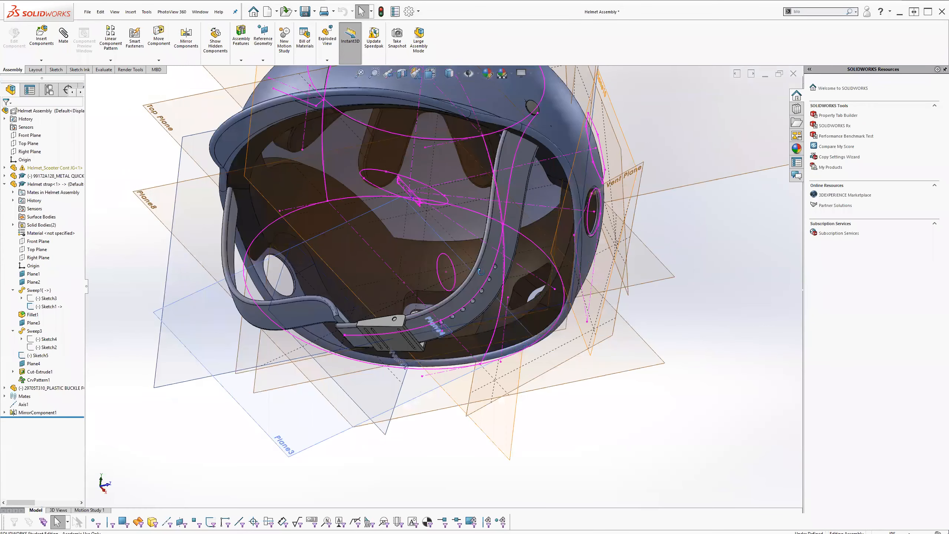
{"action": "scroll", "coordinate": [481, 272], "scroll_direction": "down", "scroll_amount": 1}
{"action": "middle_click_drag", "start_coordinate": [437, 313], "coordinate": [299, 357]}
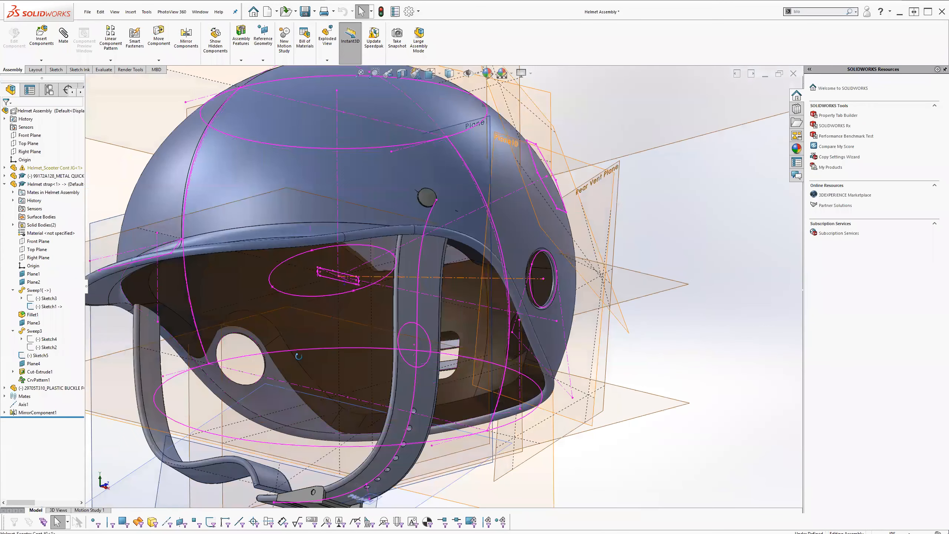
{"action": "scroll", "coordinate": [426, 291], "scroll_direction": "up", "scroll_amount": 3}
{"action": "middle_click_drag", "start_coordinate": [493, 295], "coordinate": [408, 345]}
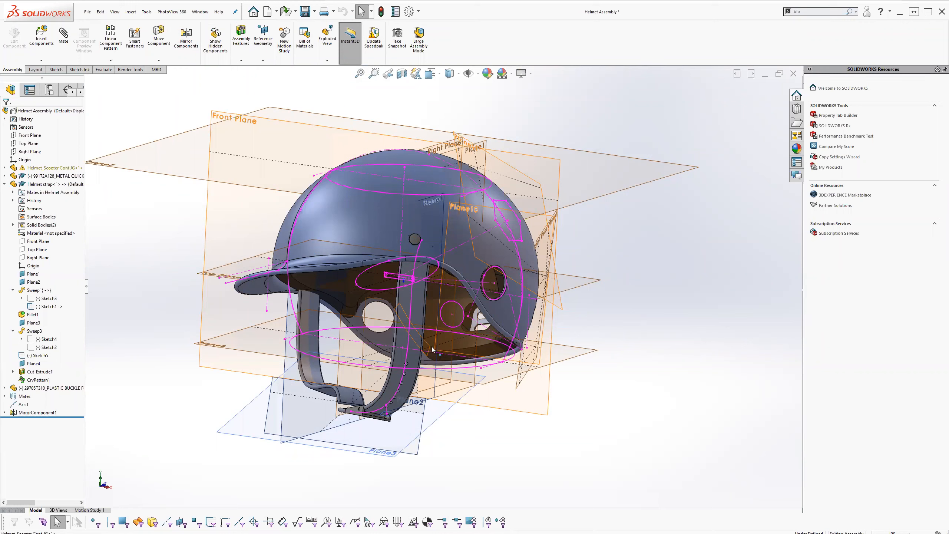
{"action": "scroll", "coordinate": [454, 285], "scroll_direction": "up", "scroll_amount": 4}
{"action": "scroll", "coordinate": [454, 285], "scroll_direction": "down", "scroll_amount": 5}
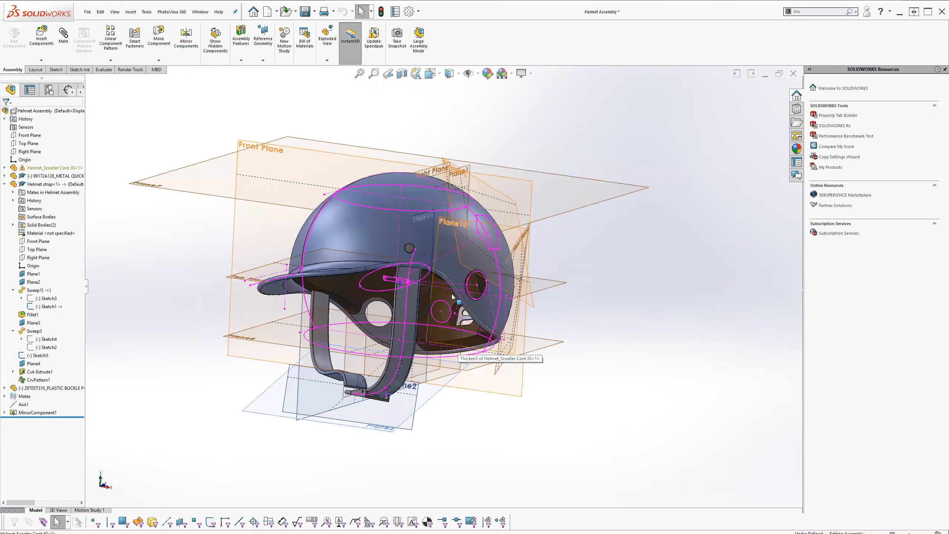
{"action": "middle_click_drag", "start_coordinate": [374, 501], "coordinate": [768, 63]}
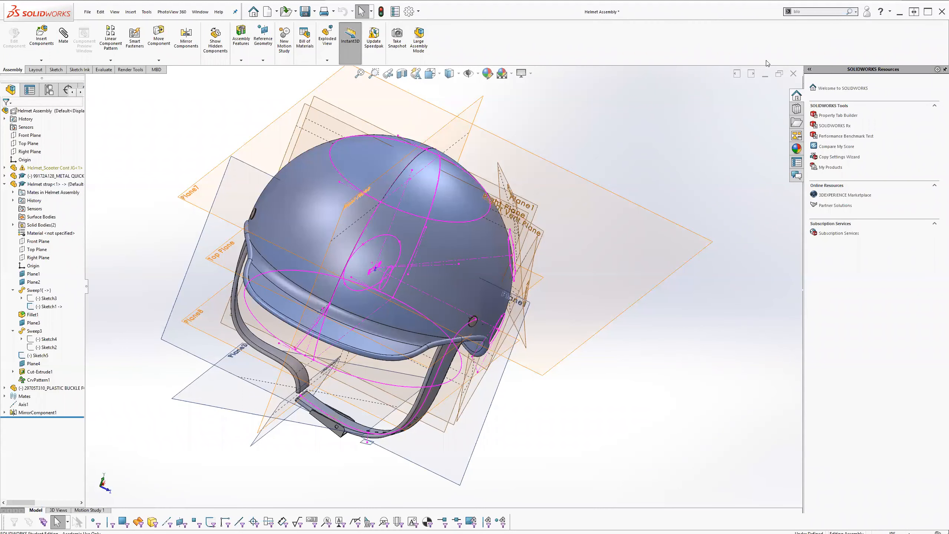